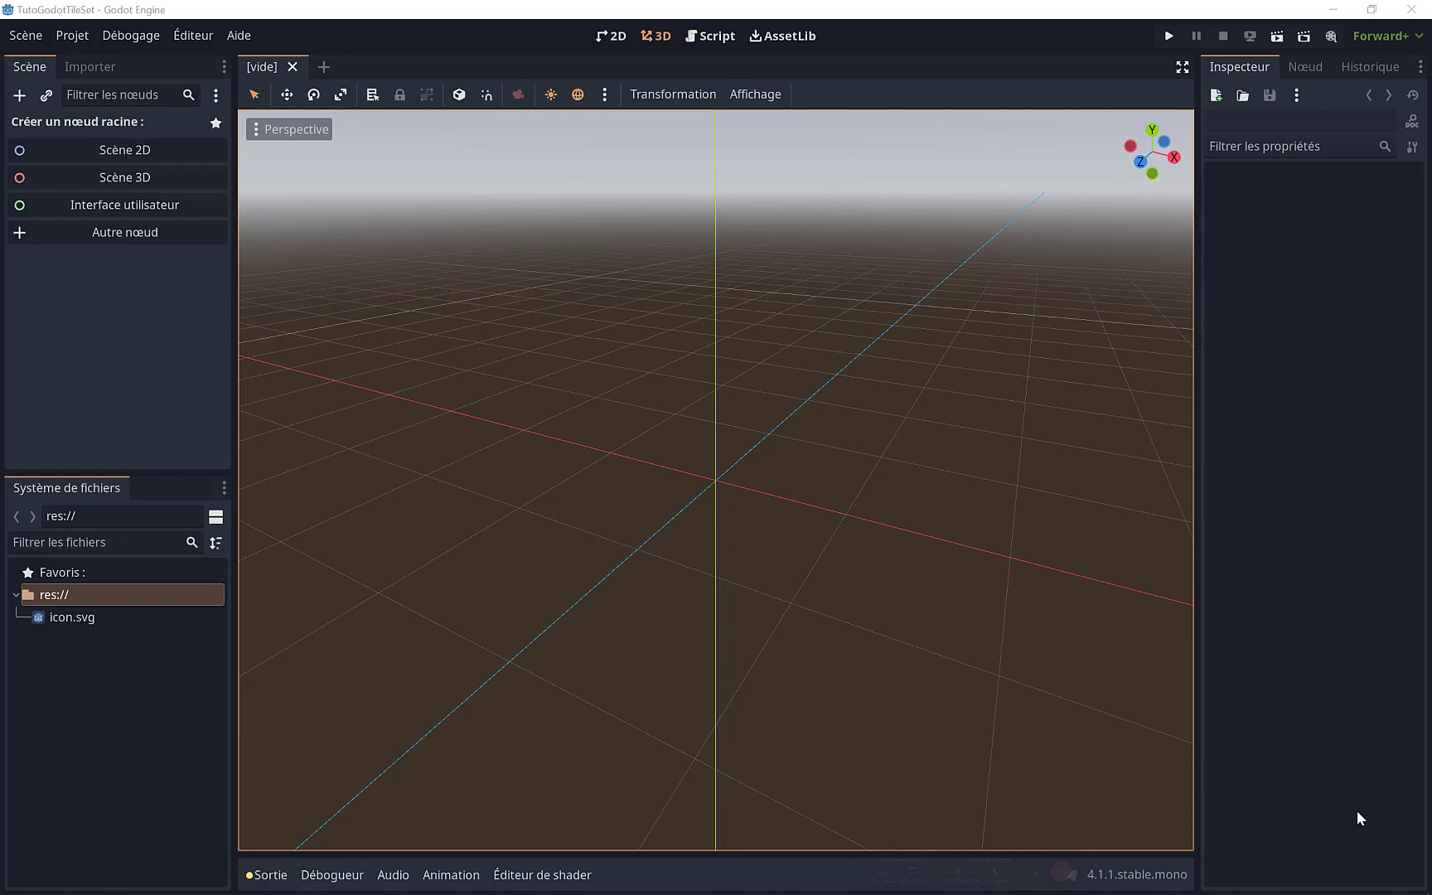
Step: Switch from the Godot editor to the browser showing the godotengine.org homepage
{"action": "key", "text": "alt+Tab"}
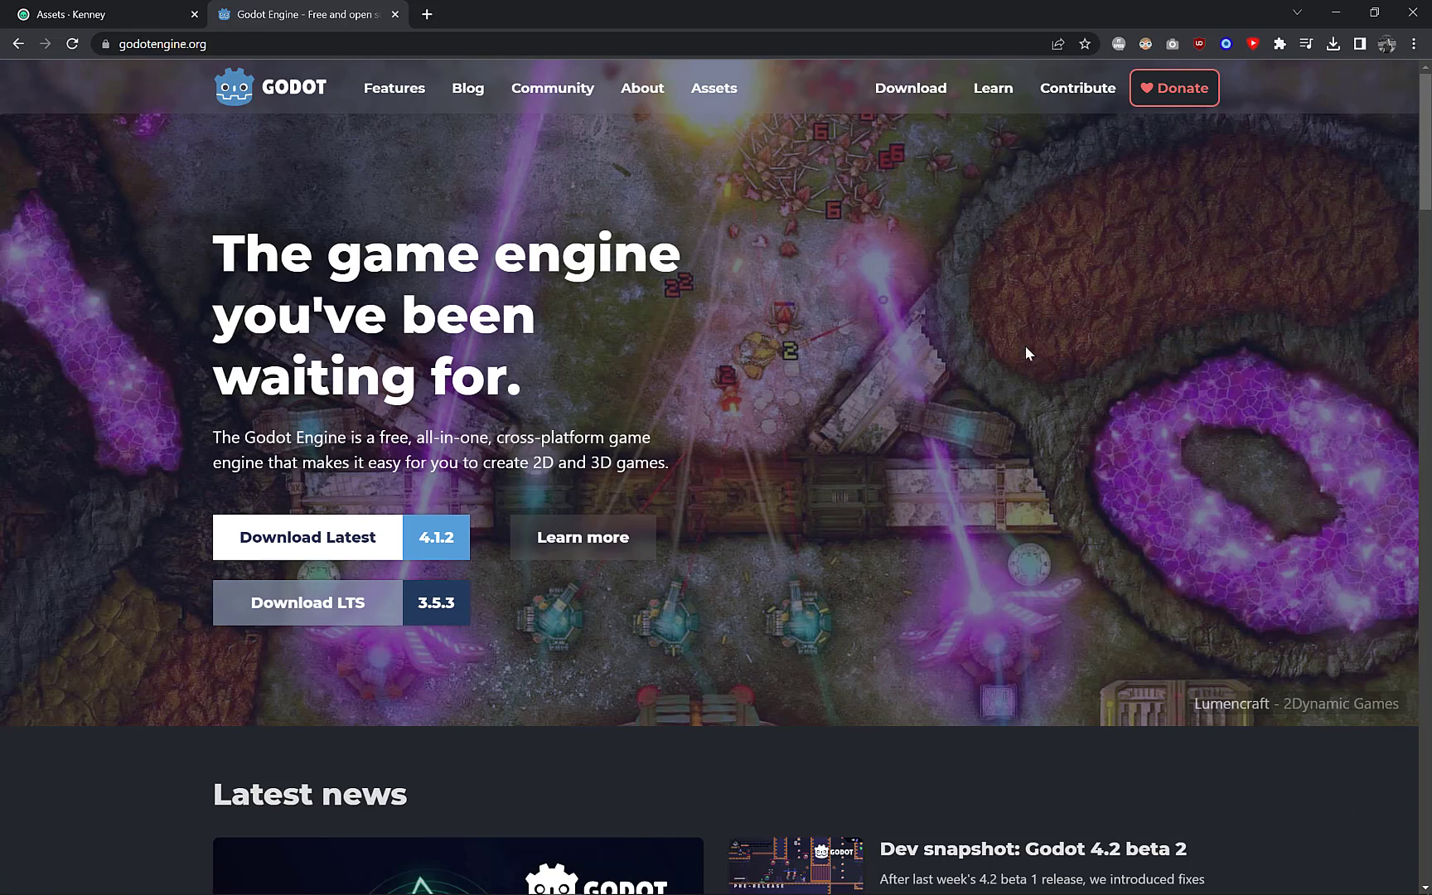
Step: View the Godot 4 Windows download page, then close that tab to return to Kenney Assets
{"action": "left_click", "coordinate": [911, 91]}
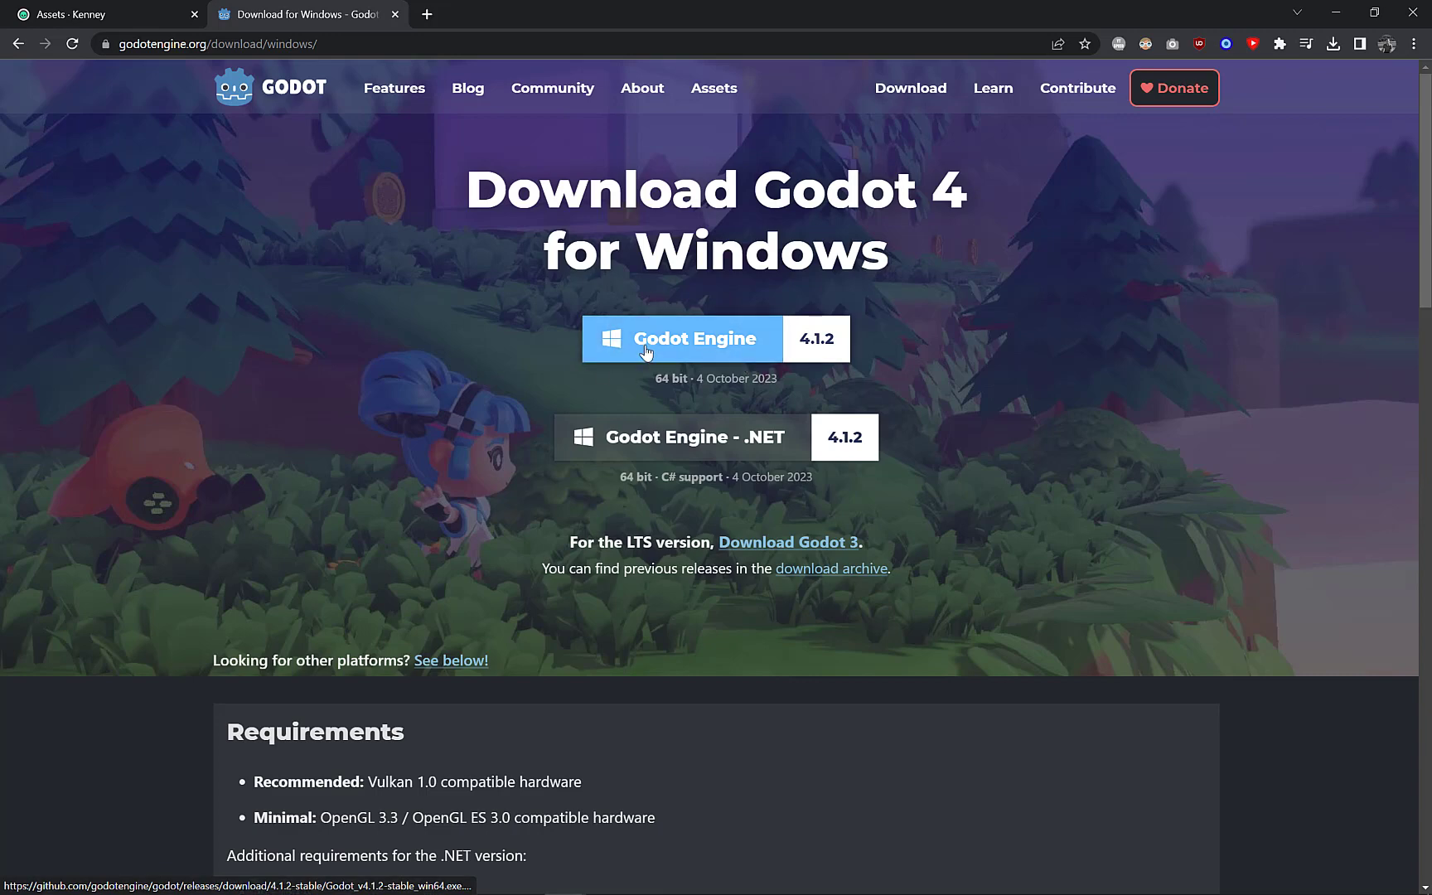
{"action": "left_click", "coordinate": [395, 15]}
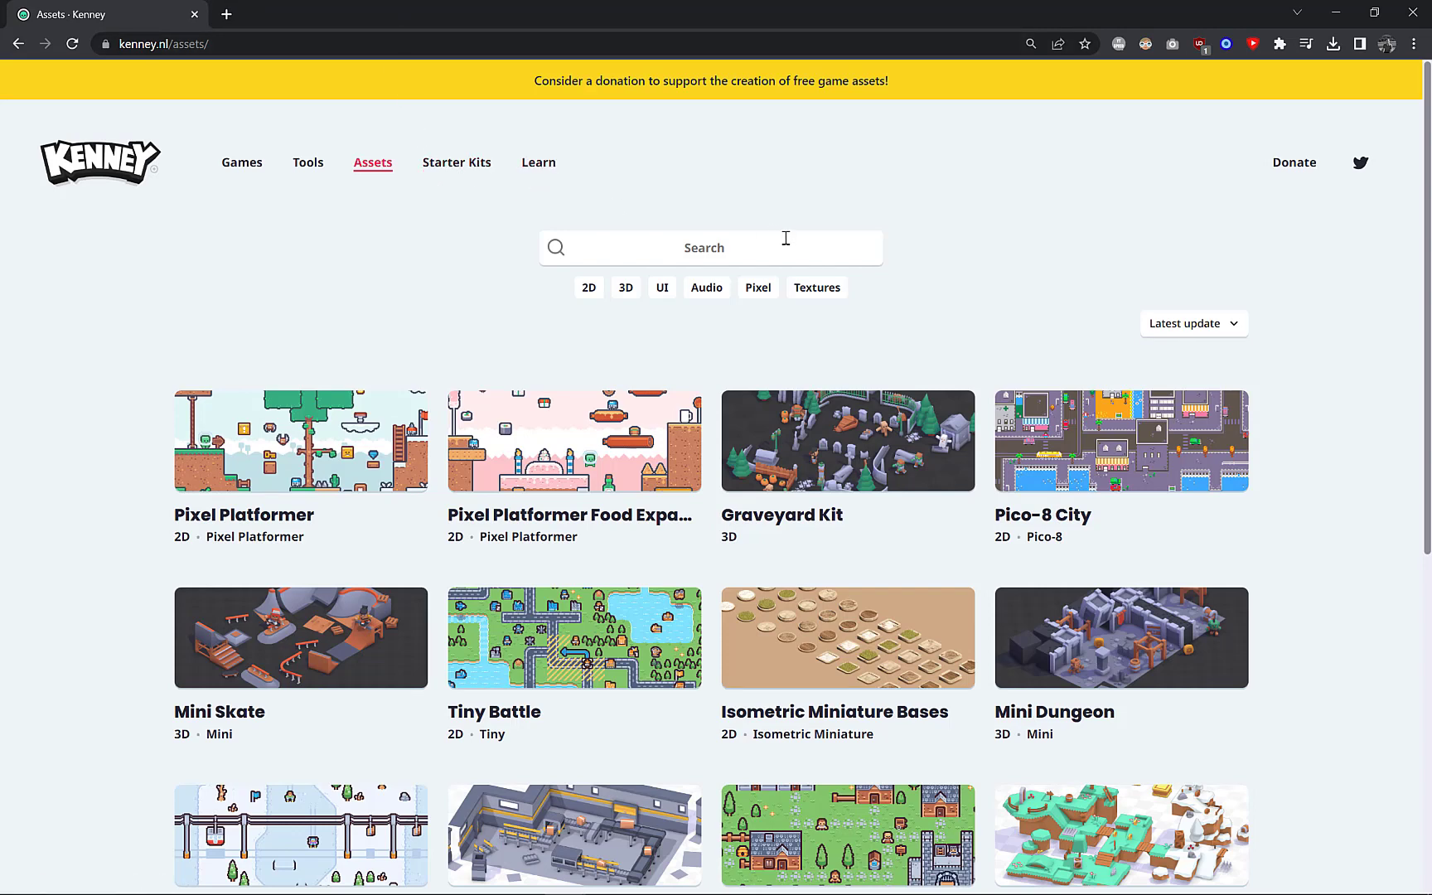
Step: Scroll the kenney.nl asset catalogue and open the Pixel Platformer page
{"action": "scroll", "coordinate": [786, 238], "scroll_direction": "down", "scroll_amount": 7}
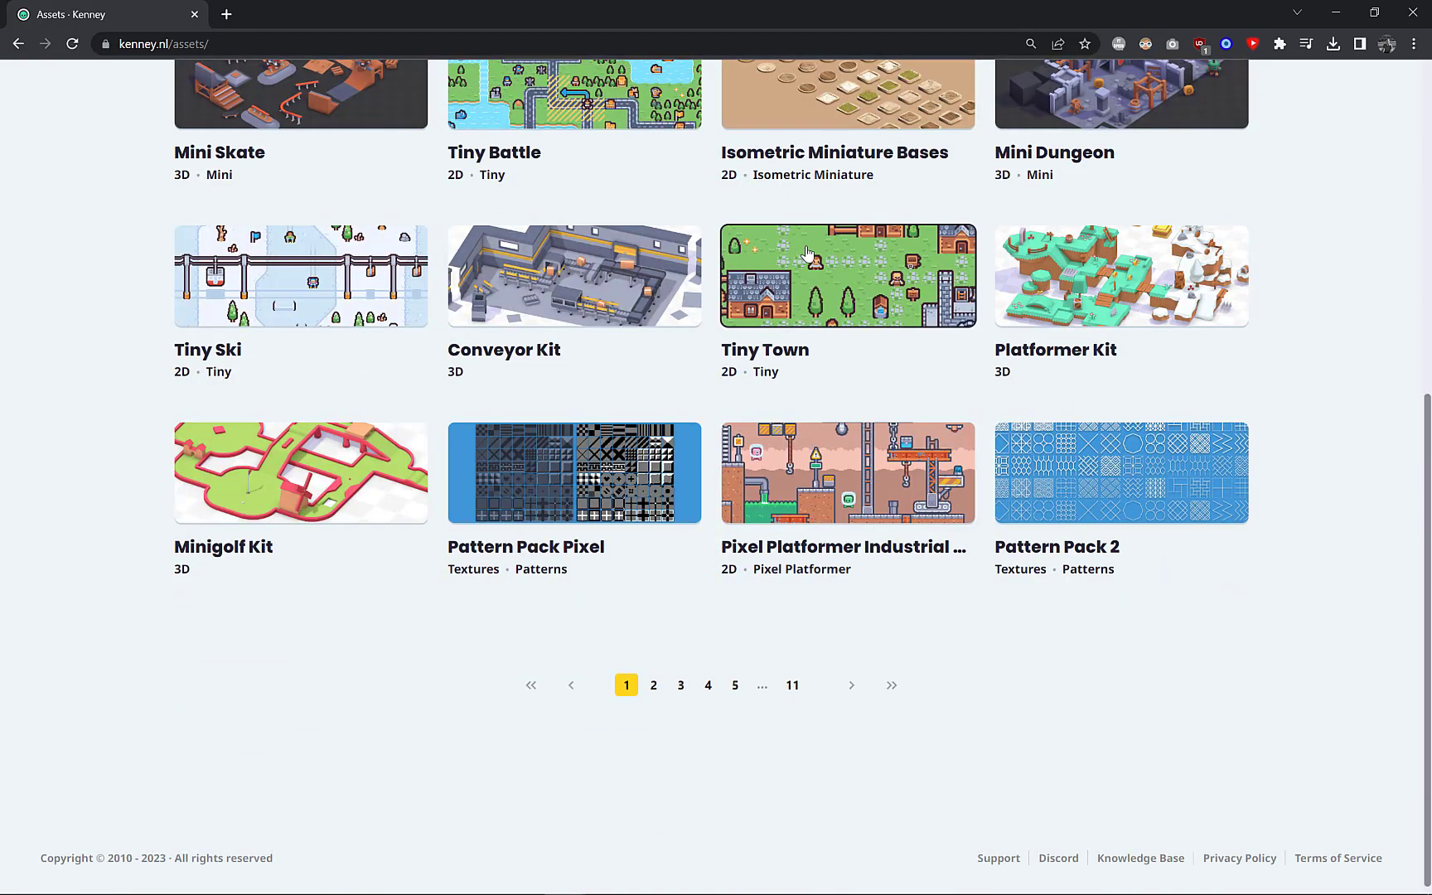
{"action": "scroll", "coordinate": [814, 248], "scroll_direction": "up", "scroll_amount": 7}
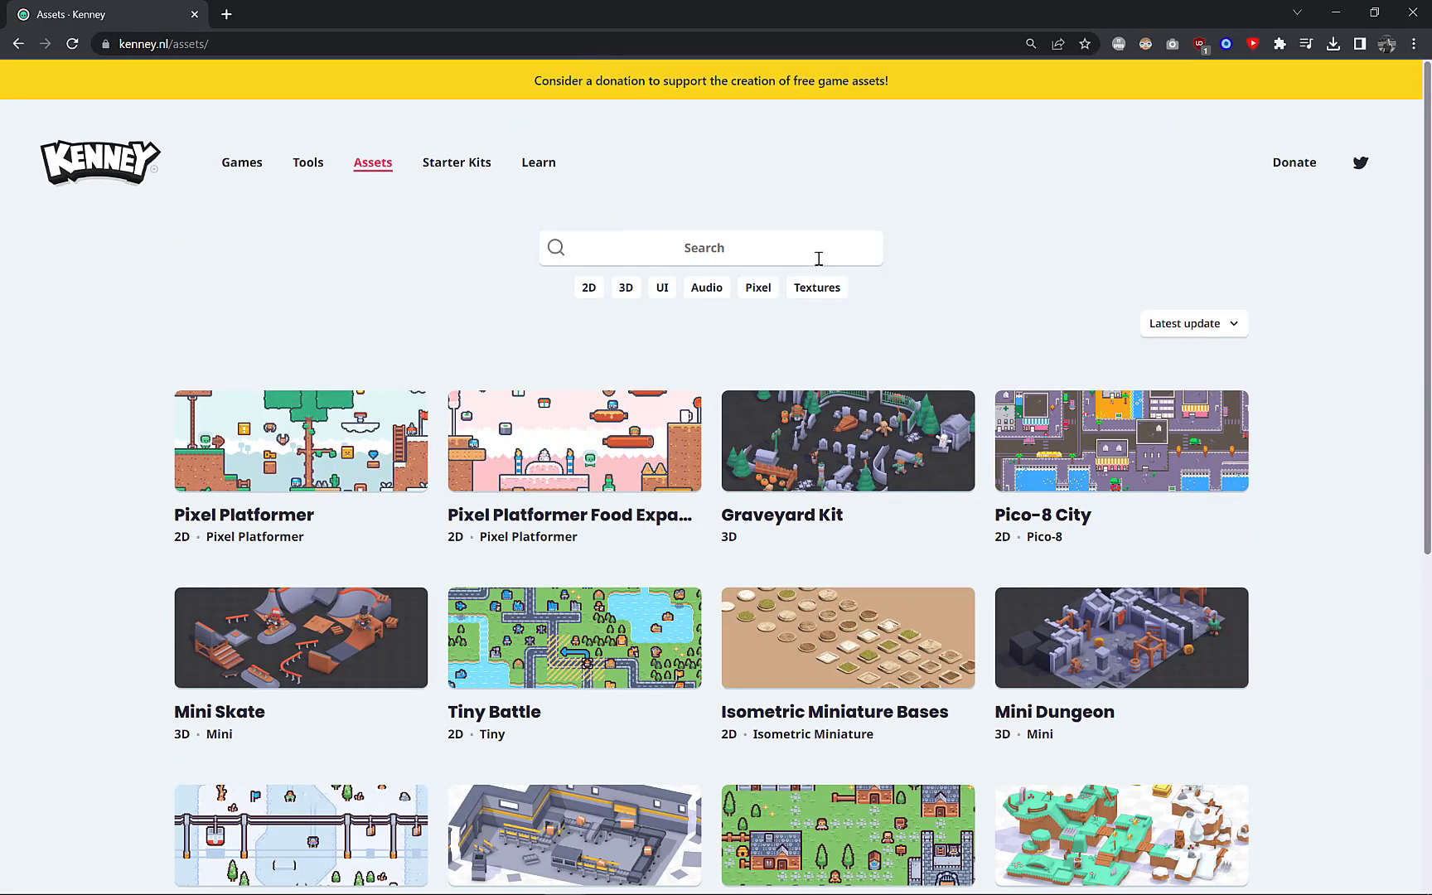
{"action": "scroll", "coordinate": [819, 258], "scroll_direction": "down", "scroll_amount": 7}
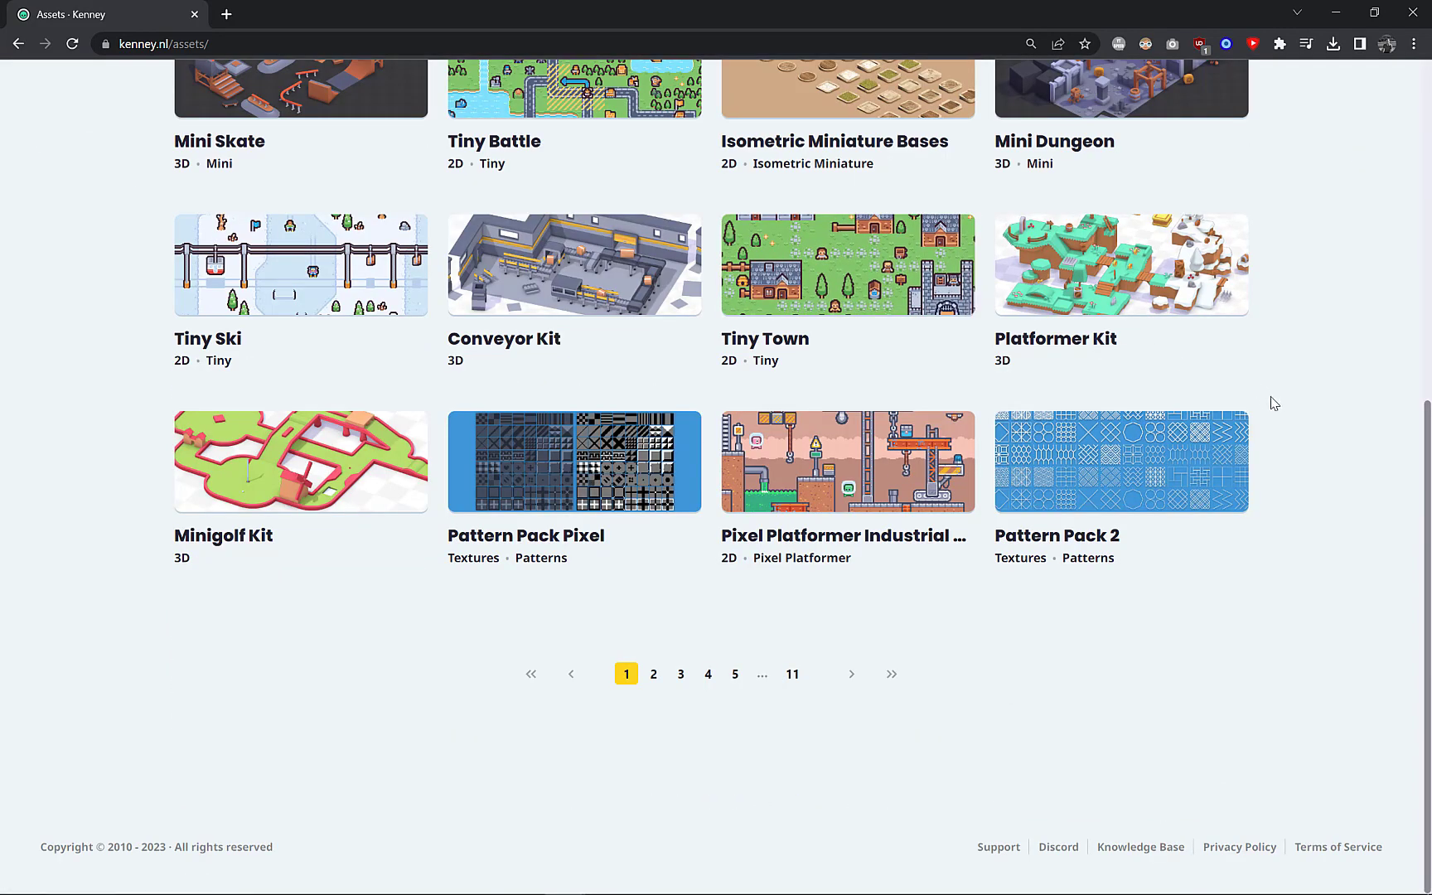
{"action": "scroll", "coordinate": [1273, 404], "scroll_direction": "up", "scroll_amount": 10}
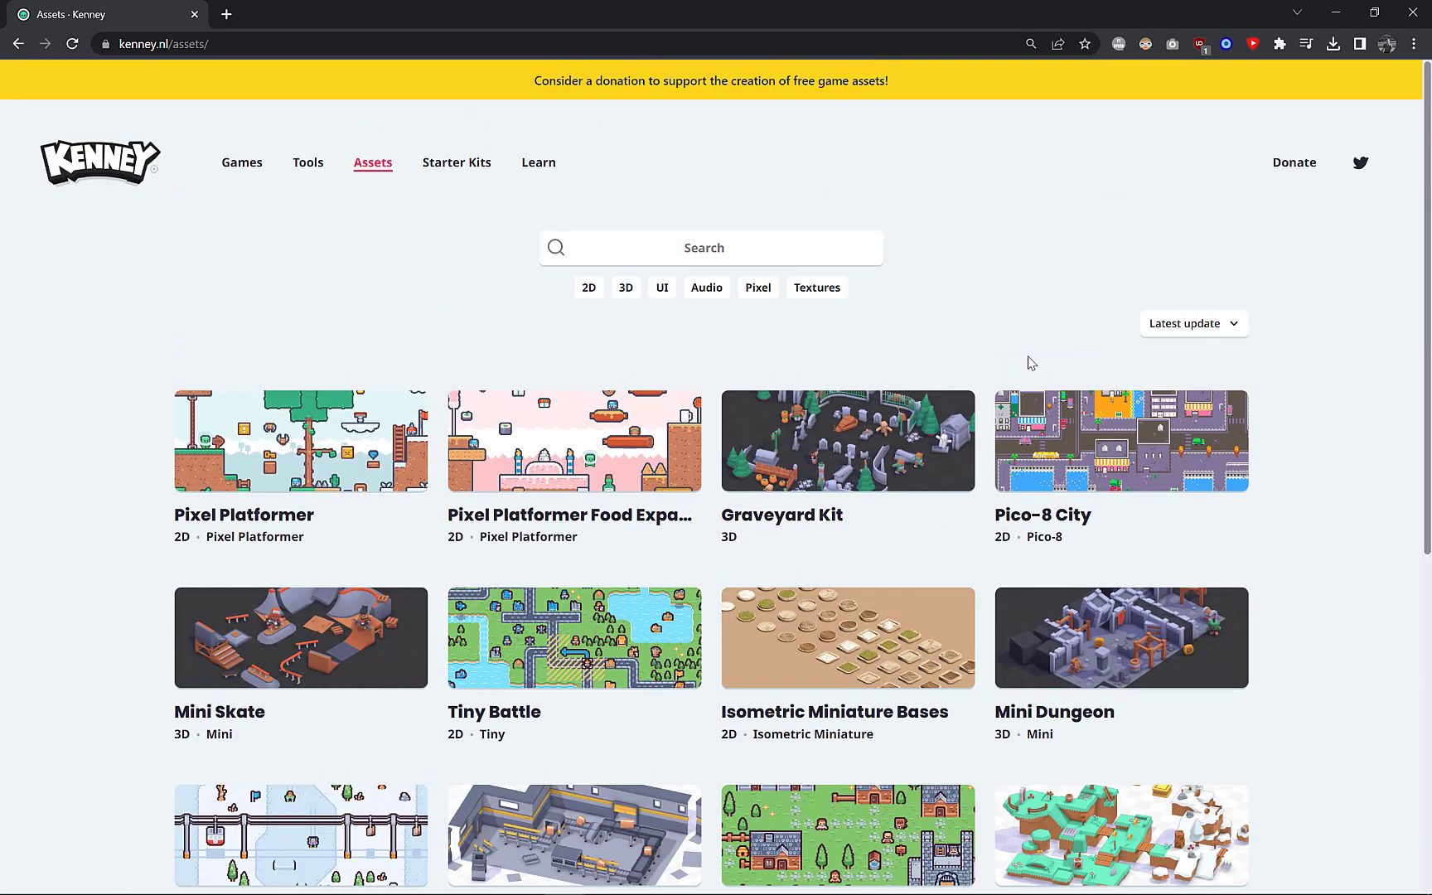
{"action": "left_click", "coordinate": [377, 428]}
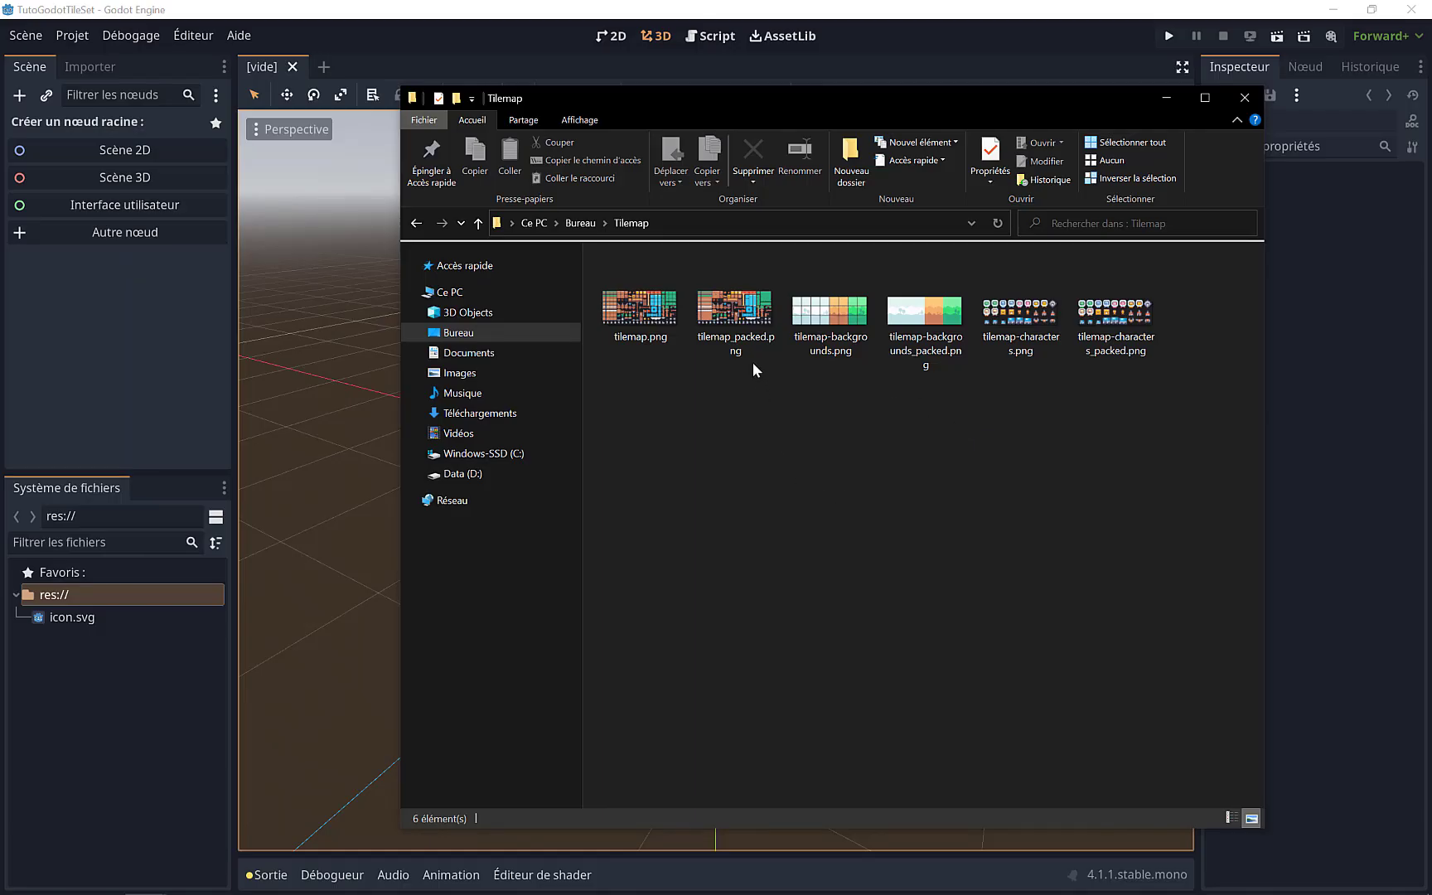
Step: Preview tilemap_packed.png zoomed in, then drag it into Godot's res:// folder
{"action": "double_click", "coordinate": [735, 318]}
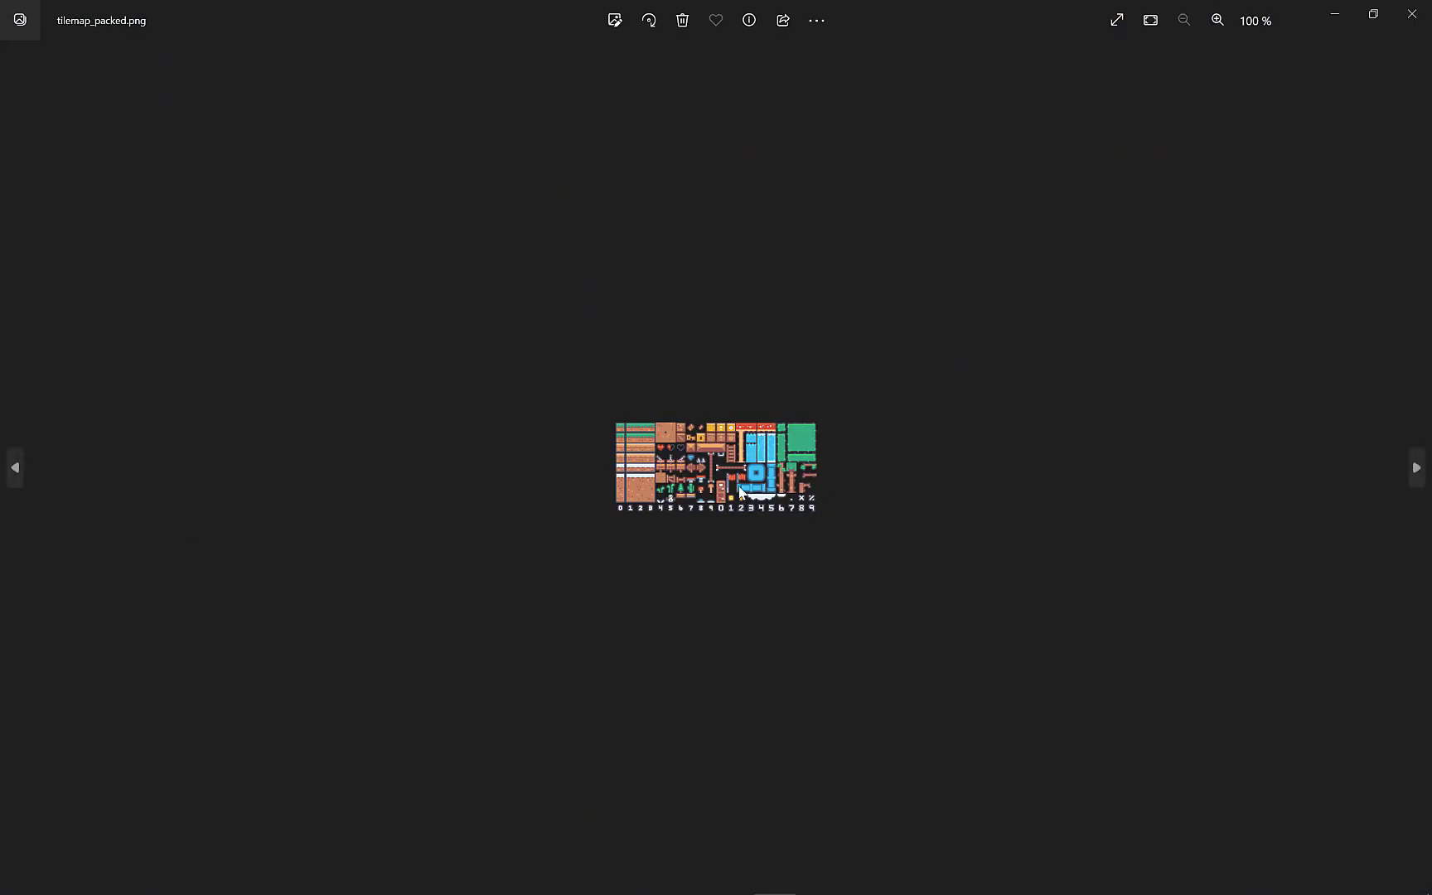
{"action": "scroll", "coordinate": [783, 522], "scroll_direction": "up", "scroll_amount": 3}
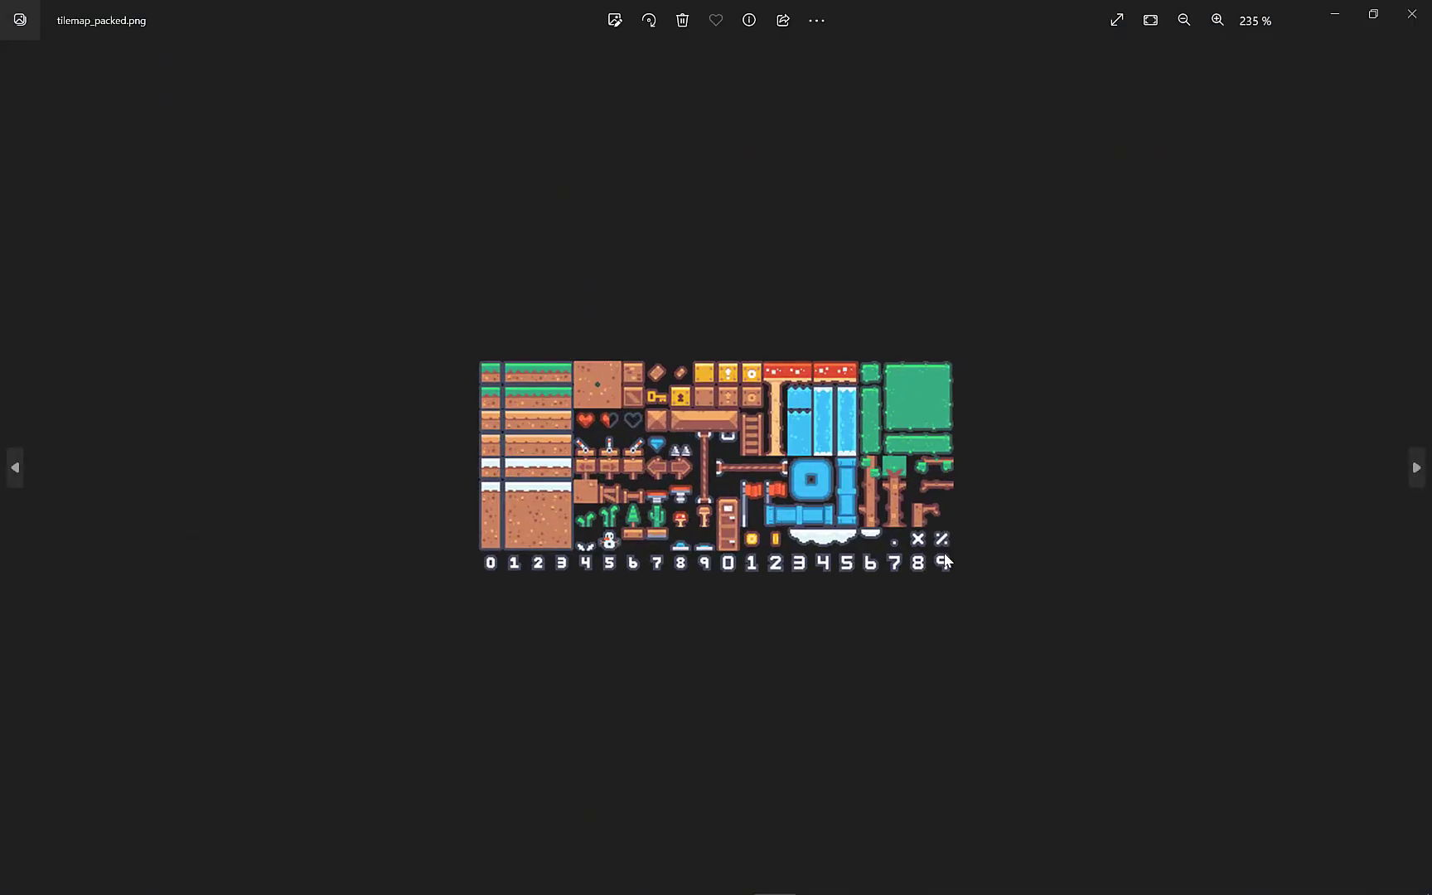
{"action": "scroll", "coordinate": [980, 570], "scroll_direction": "up", "scroll_amount": 1}
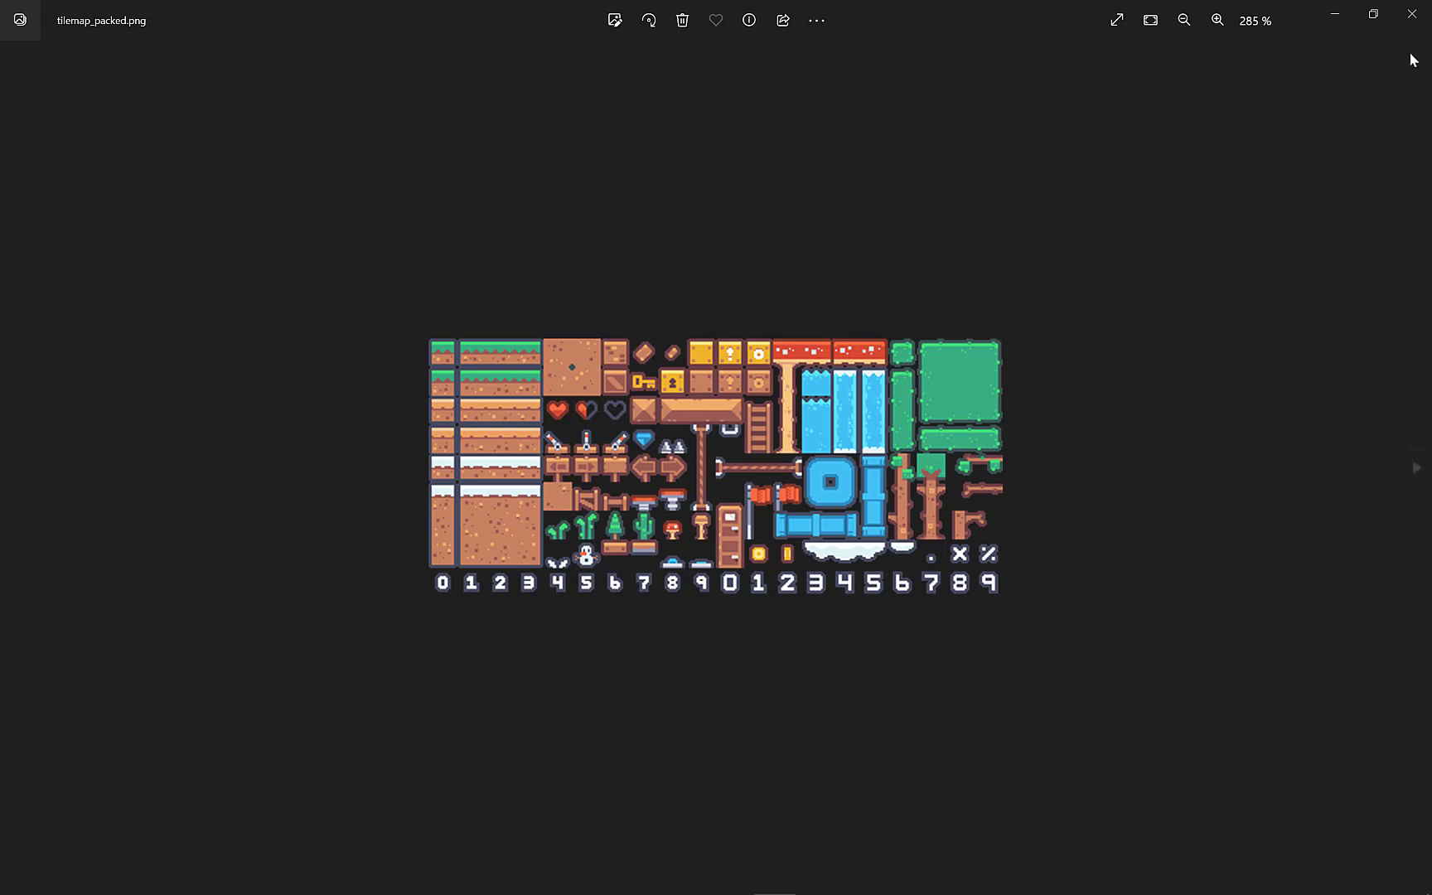
{"action": "left_click", "coordinate": [1412, 14]}
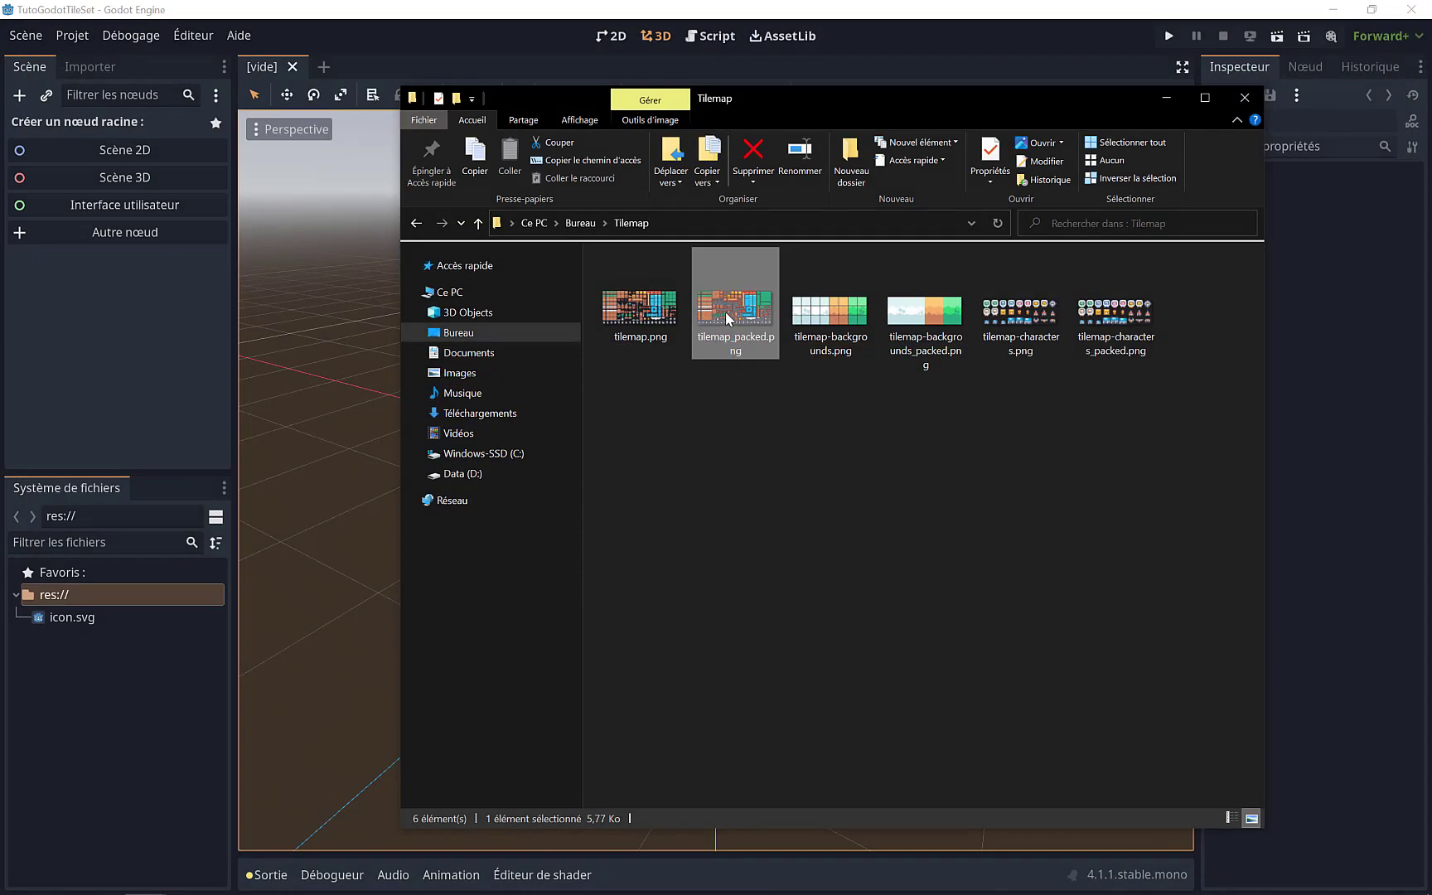
{"action": "mouse_move", "coordinate": [731, 310]}
{"action": "left_mouse_down"}
{"action": "mouse_move", "coordinate": [83, 597]}
{"action": "mouse_move", "coordinate": [57, 591]}
{"action": "left_mouse_up"}
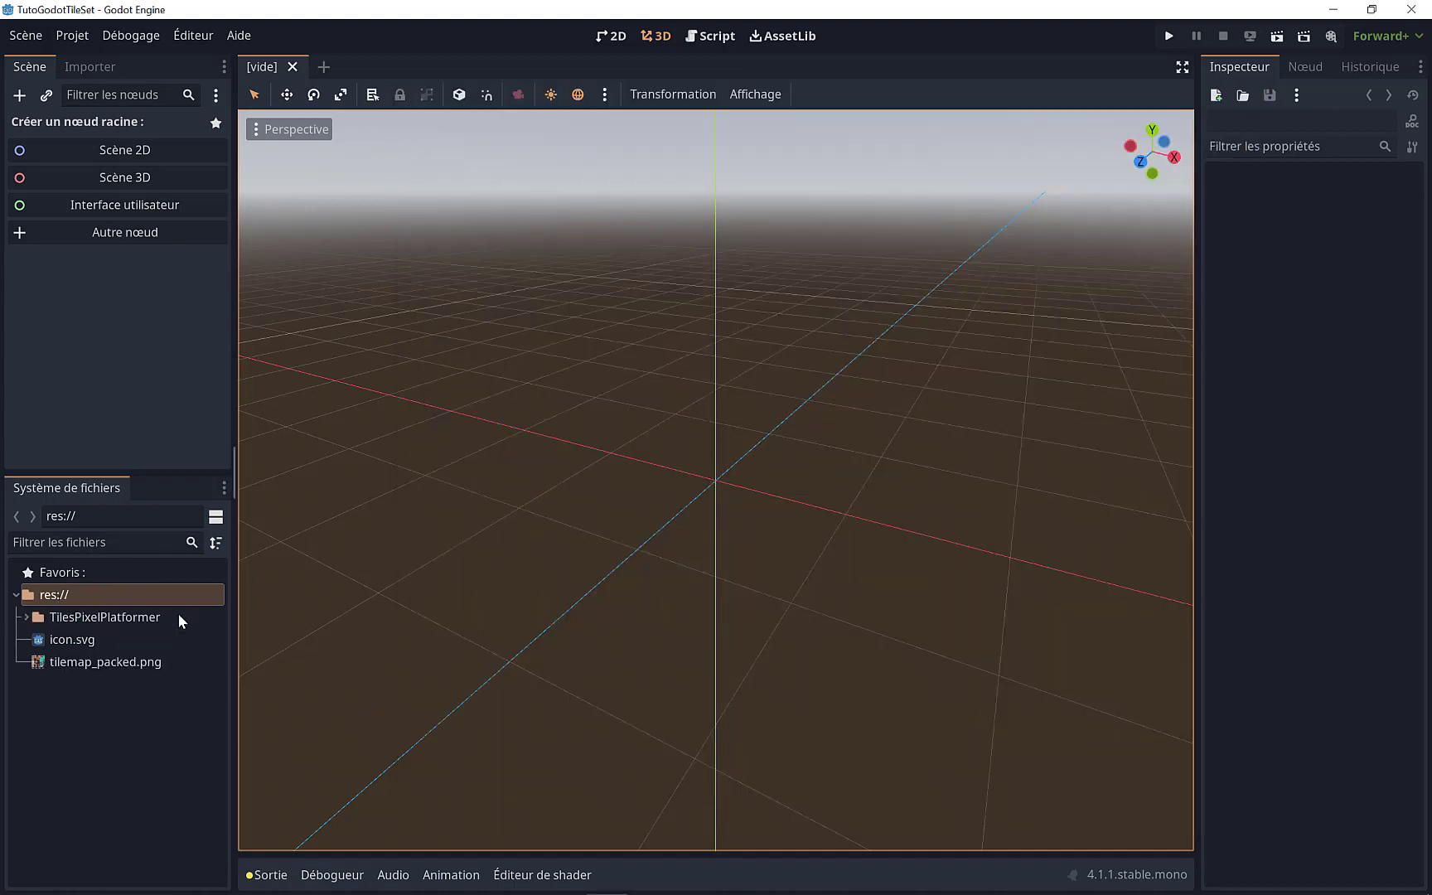
Step: Expand TilesPixelPlatformer and inspect the Backgrounds tile_0000.png texture (24×24) in the Inspector
{"action": "left_click", "coordinate": [27, 617]}
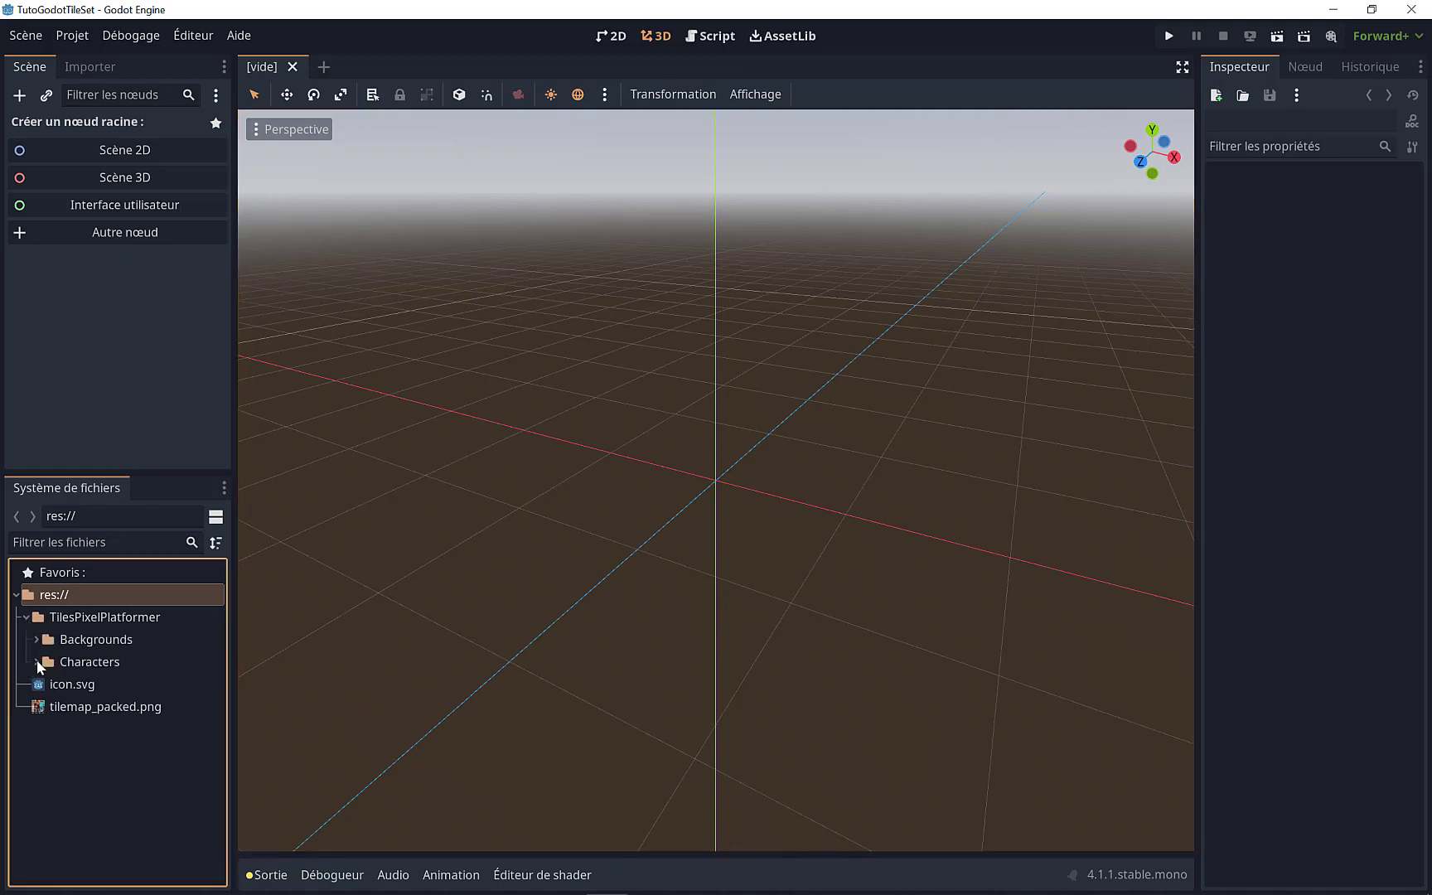
{"action": "left_click", "coordinate": [36, 662]}
{"action": "left_click", "coordinate": [36, 641]}
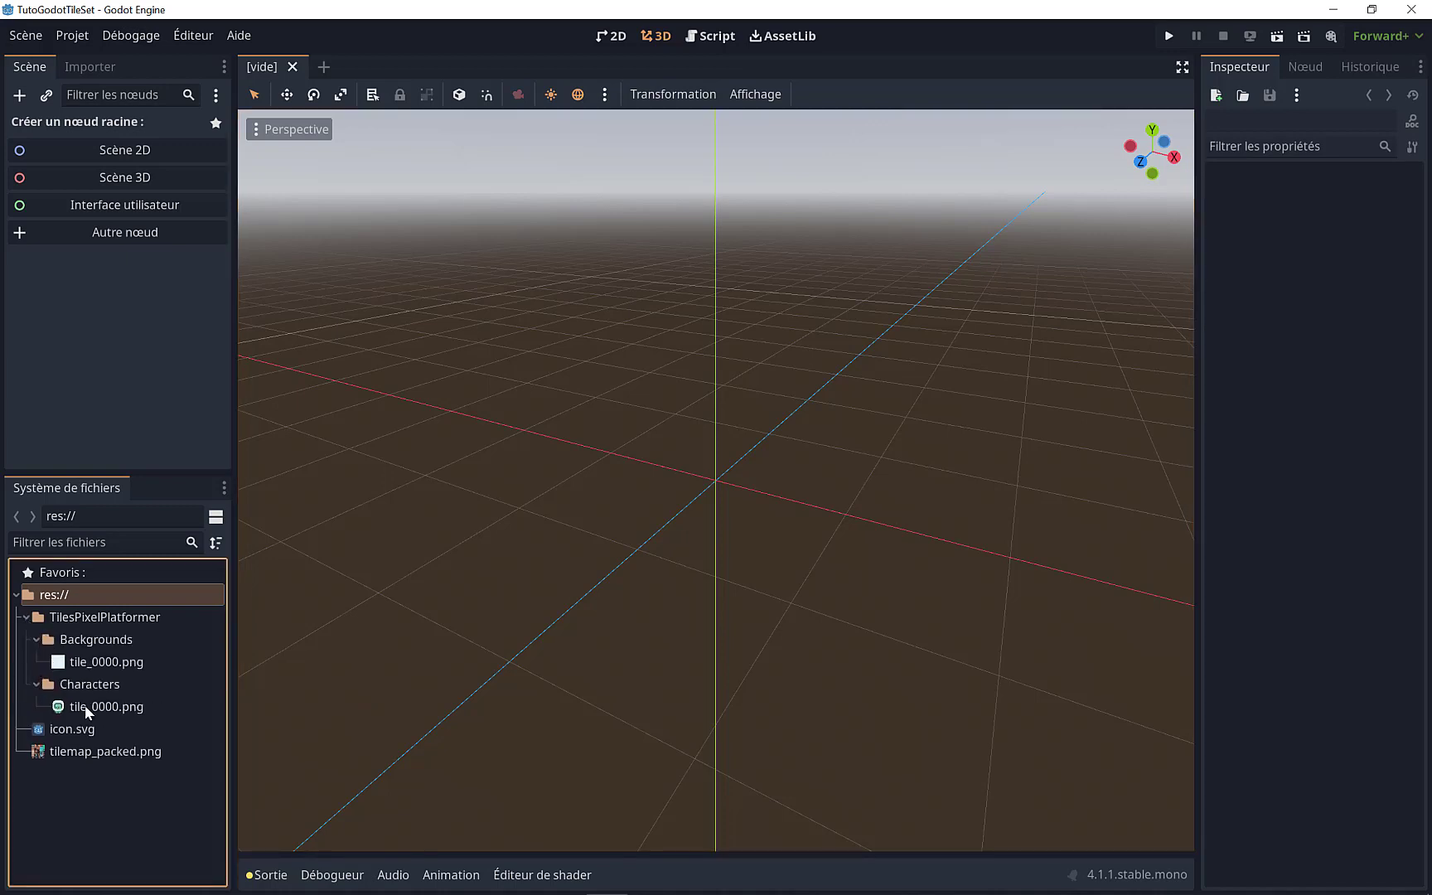
{"action": "left_click", "coordinate": [85, 706]}
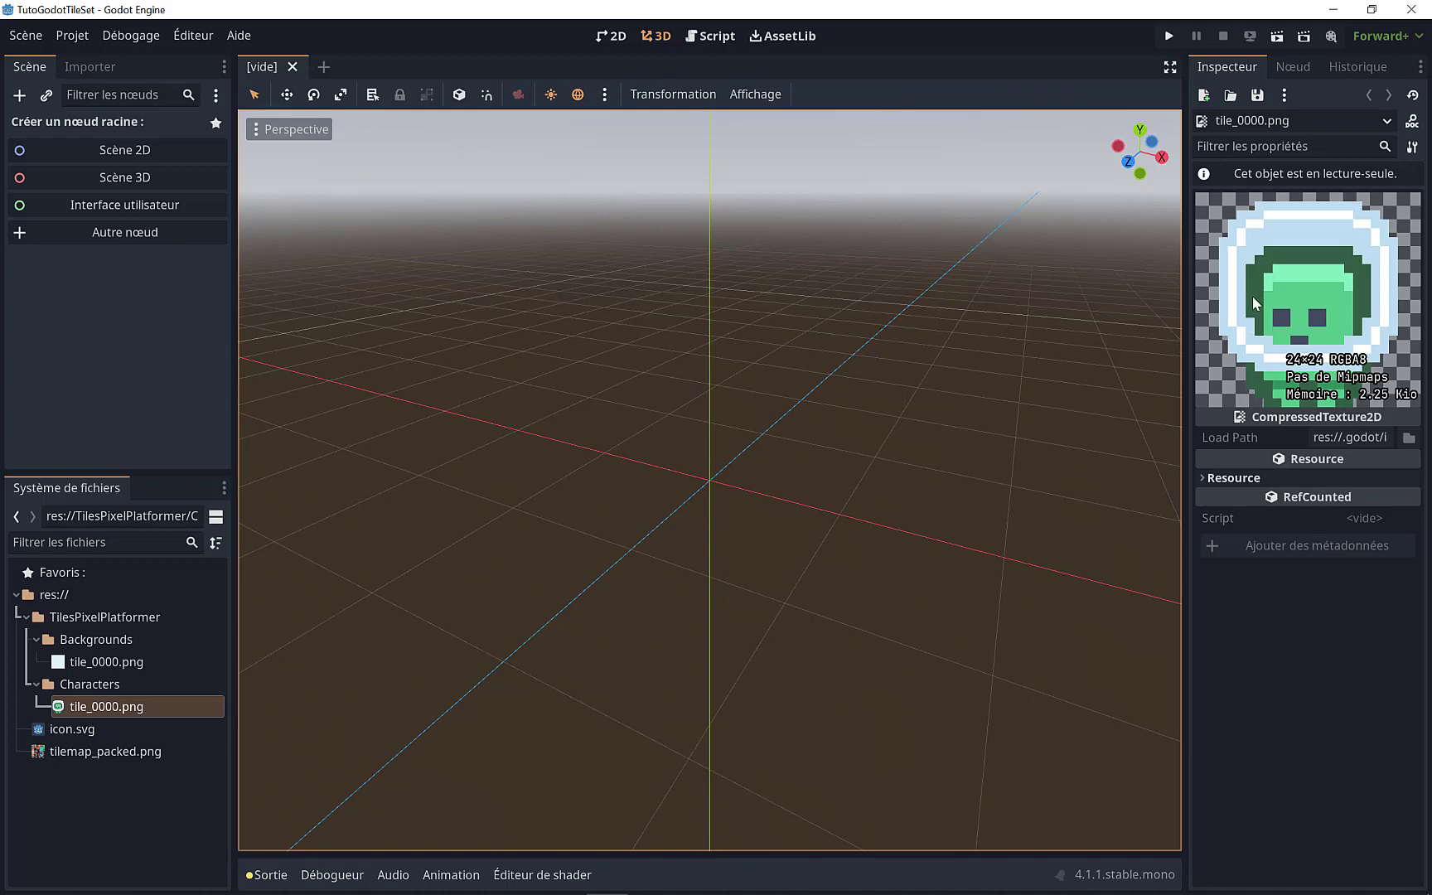
{"action": "left_click", "coordinate": [116, 662]}
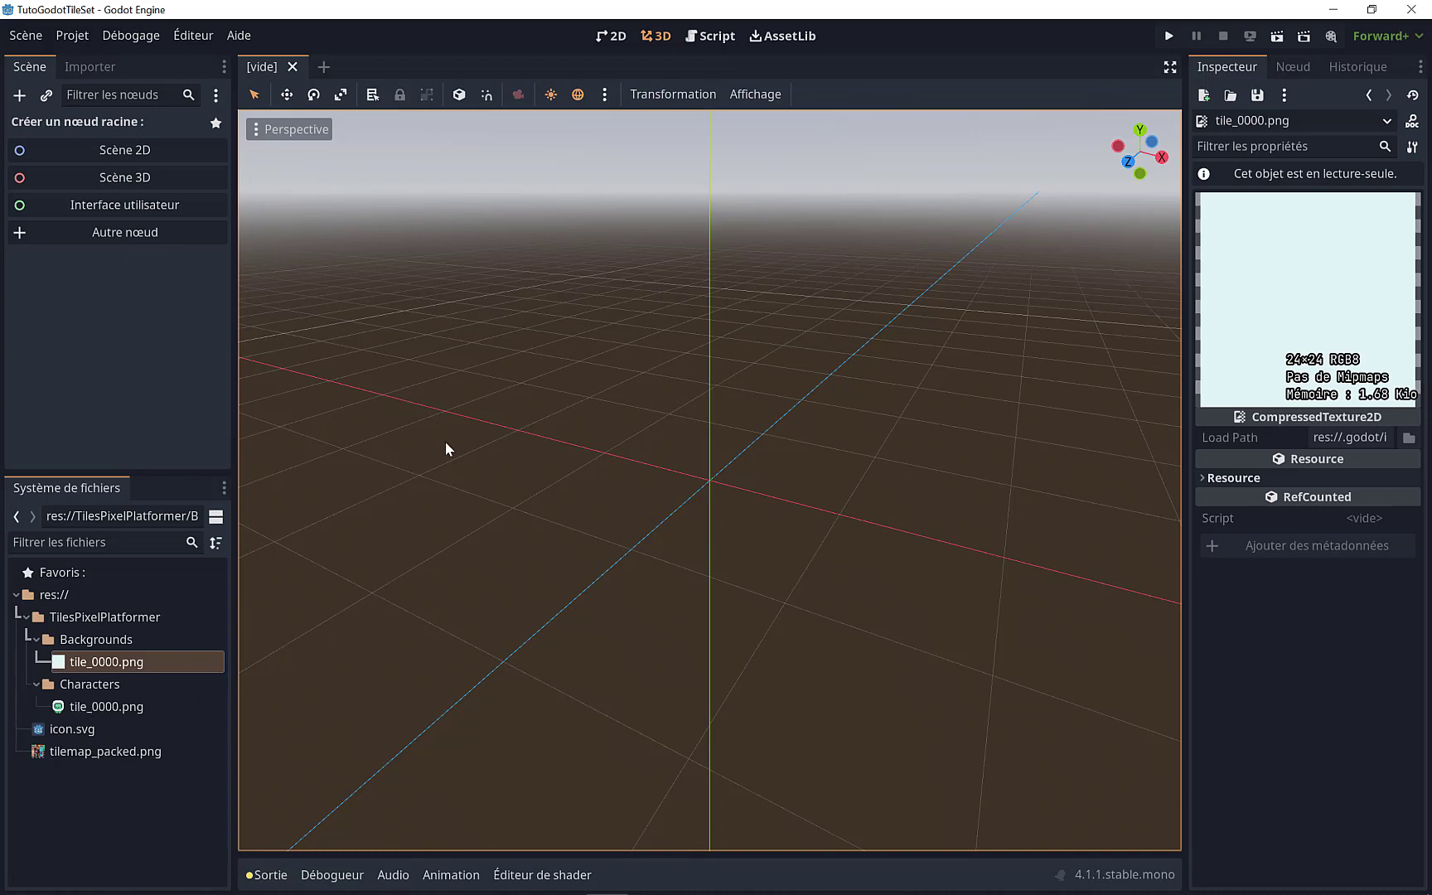
{"action": "middle_click_drag", "start_coordinate": [445, 443], "coordinate": [487, 440]}
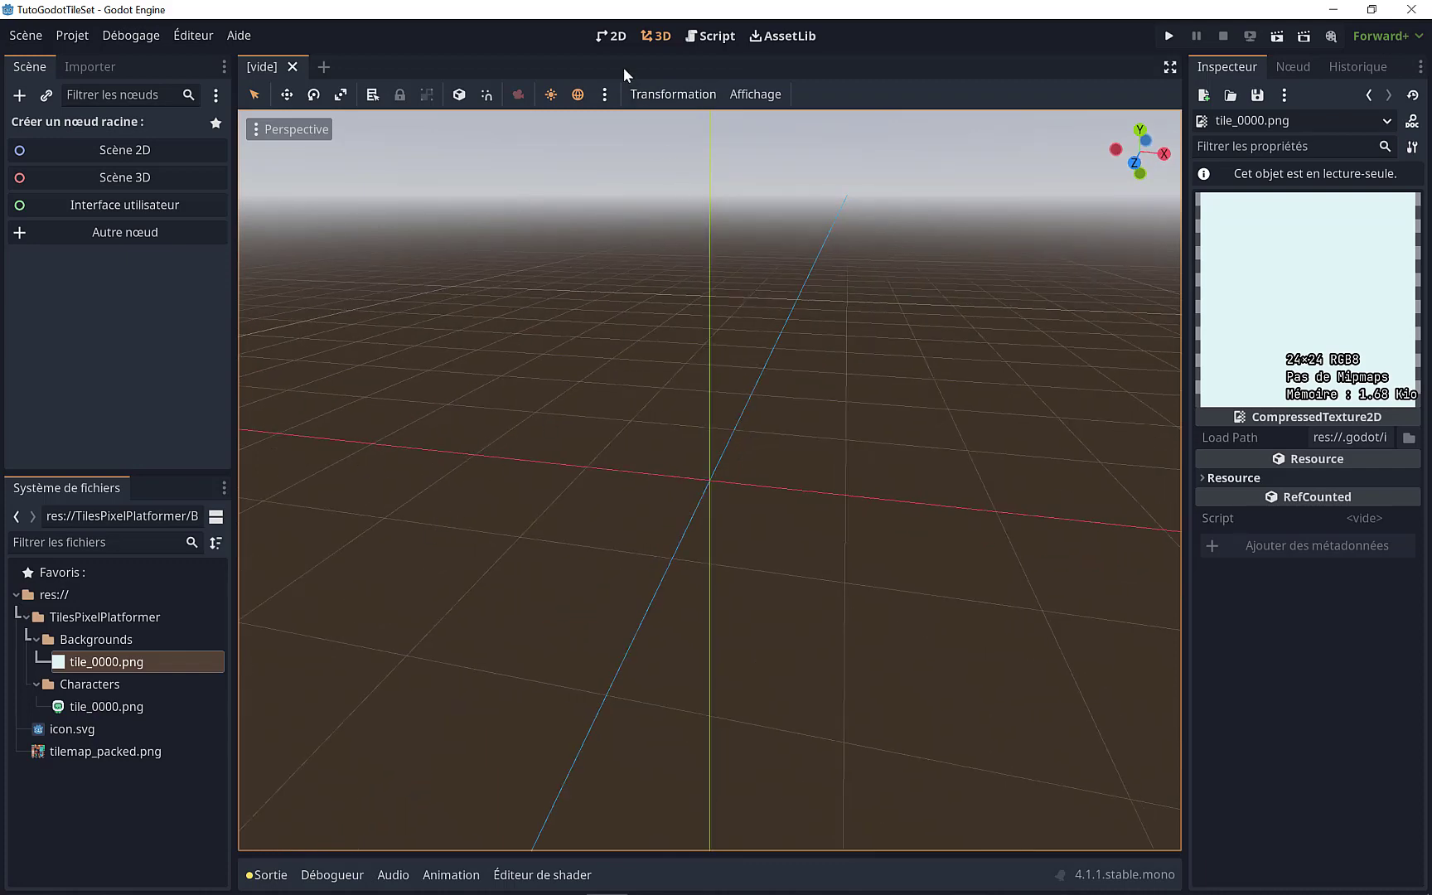
Step: Switch to the 2D workspace and create a new scene with a Node2D root
{"action": "left_click", "coordinate": [616, 41]}
{"action": "left_click", "coordinate": [656, 37]}
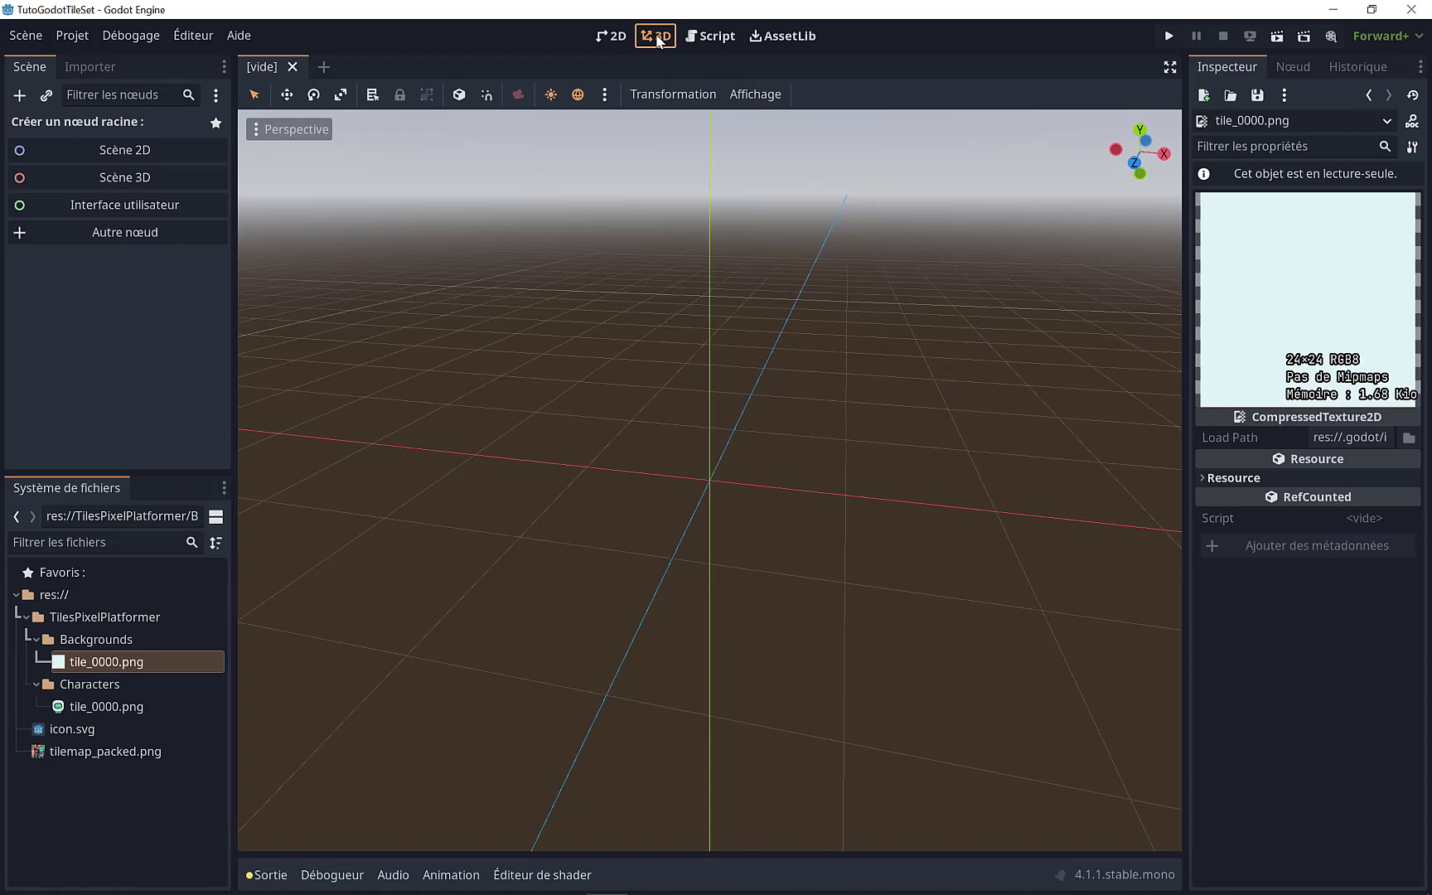
{"action": "left_click", "coordinate": [701, 42]}
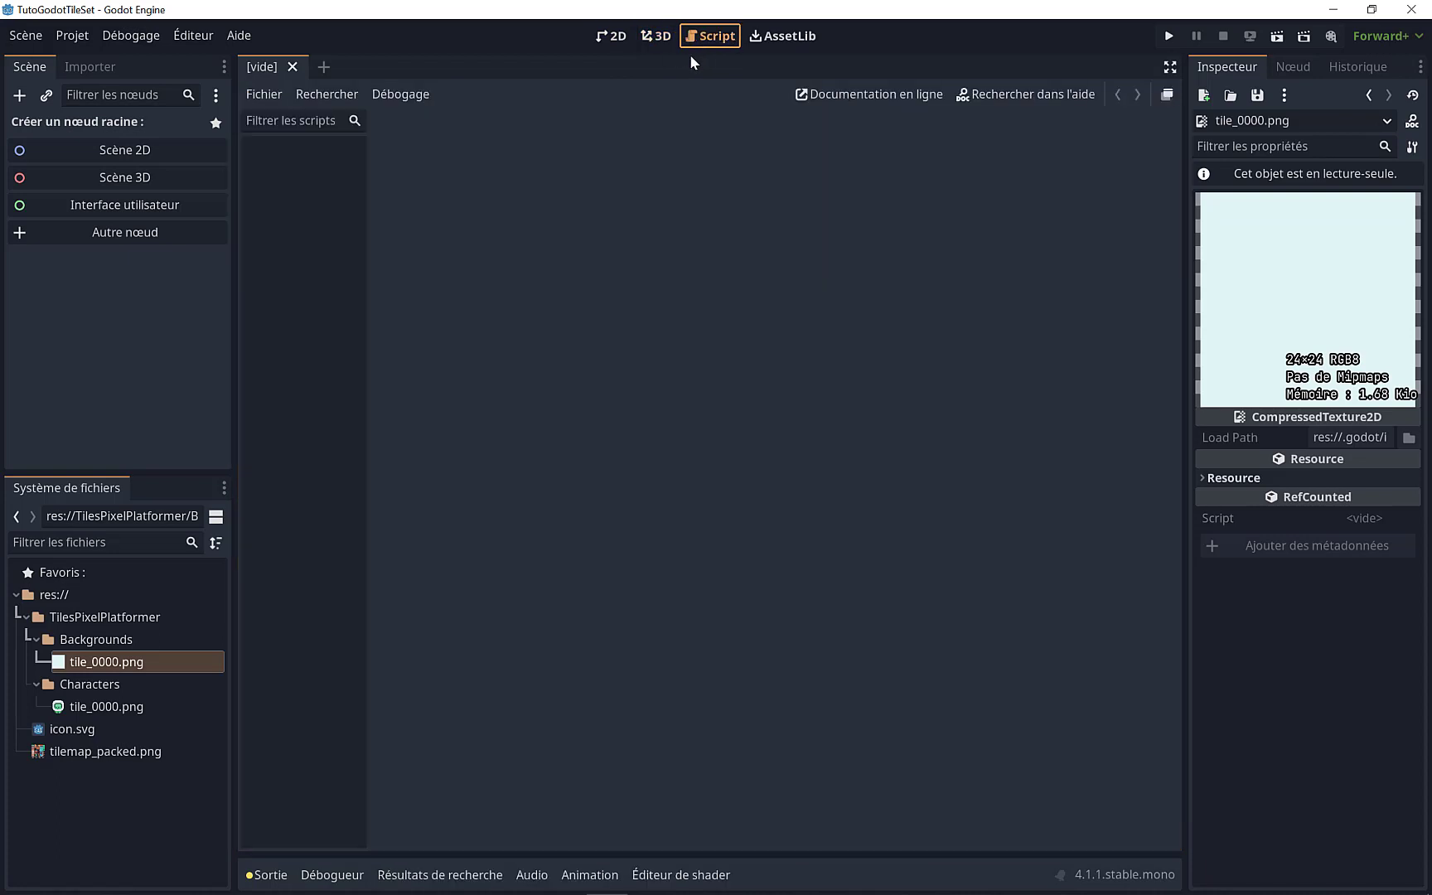
{"action": "left_click", "coordinate": [611, 38]}
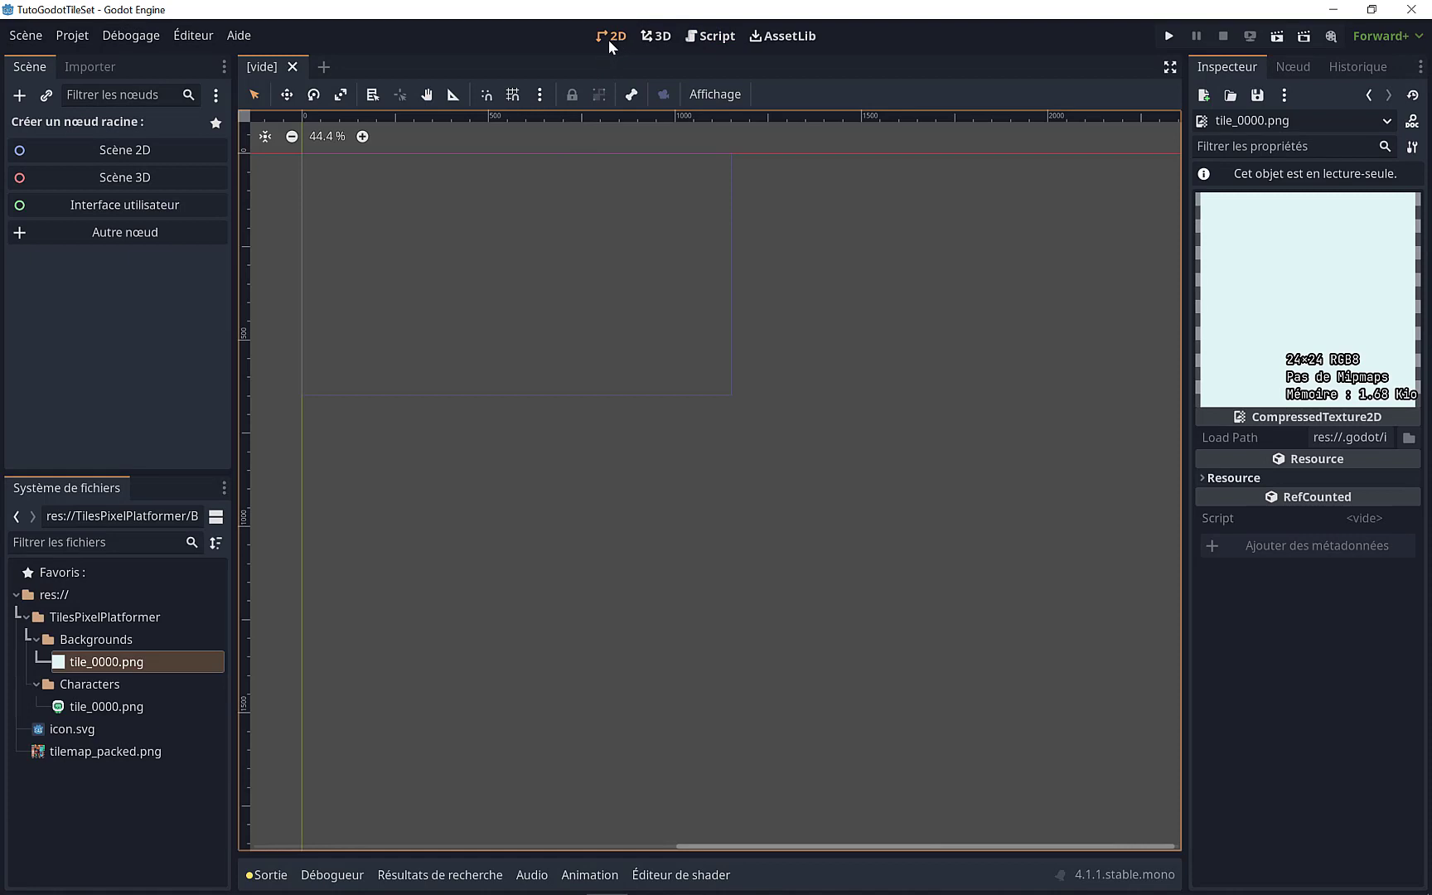
{"action": "left_click", "coordinate": [120, 154]}
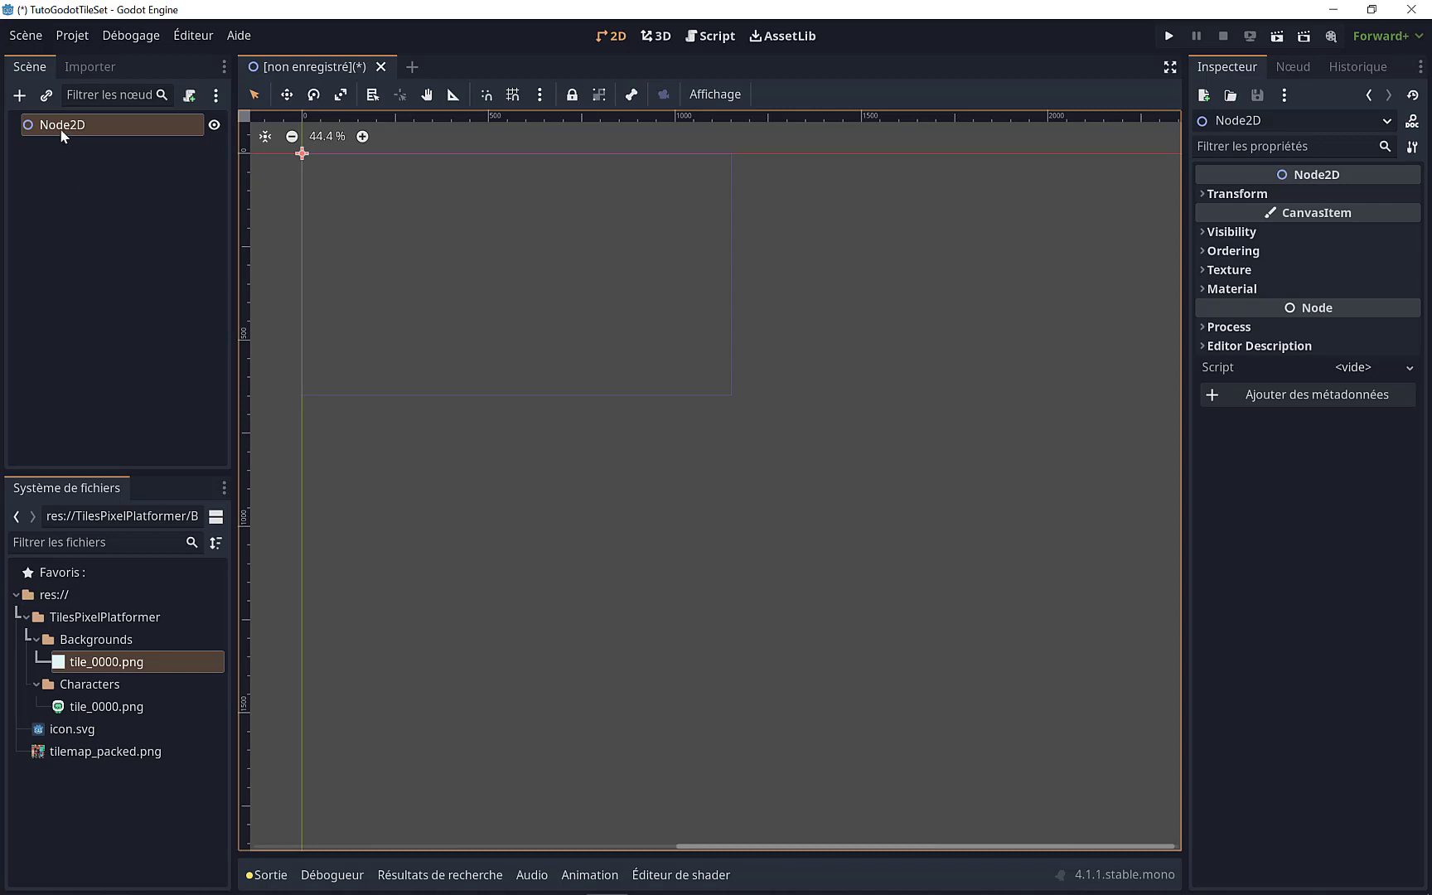
Step: Rename the Node2D root to 'Level' and recentre the 2D canvas on the origin
{"action": "key", "text": "F2"}
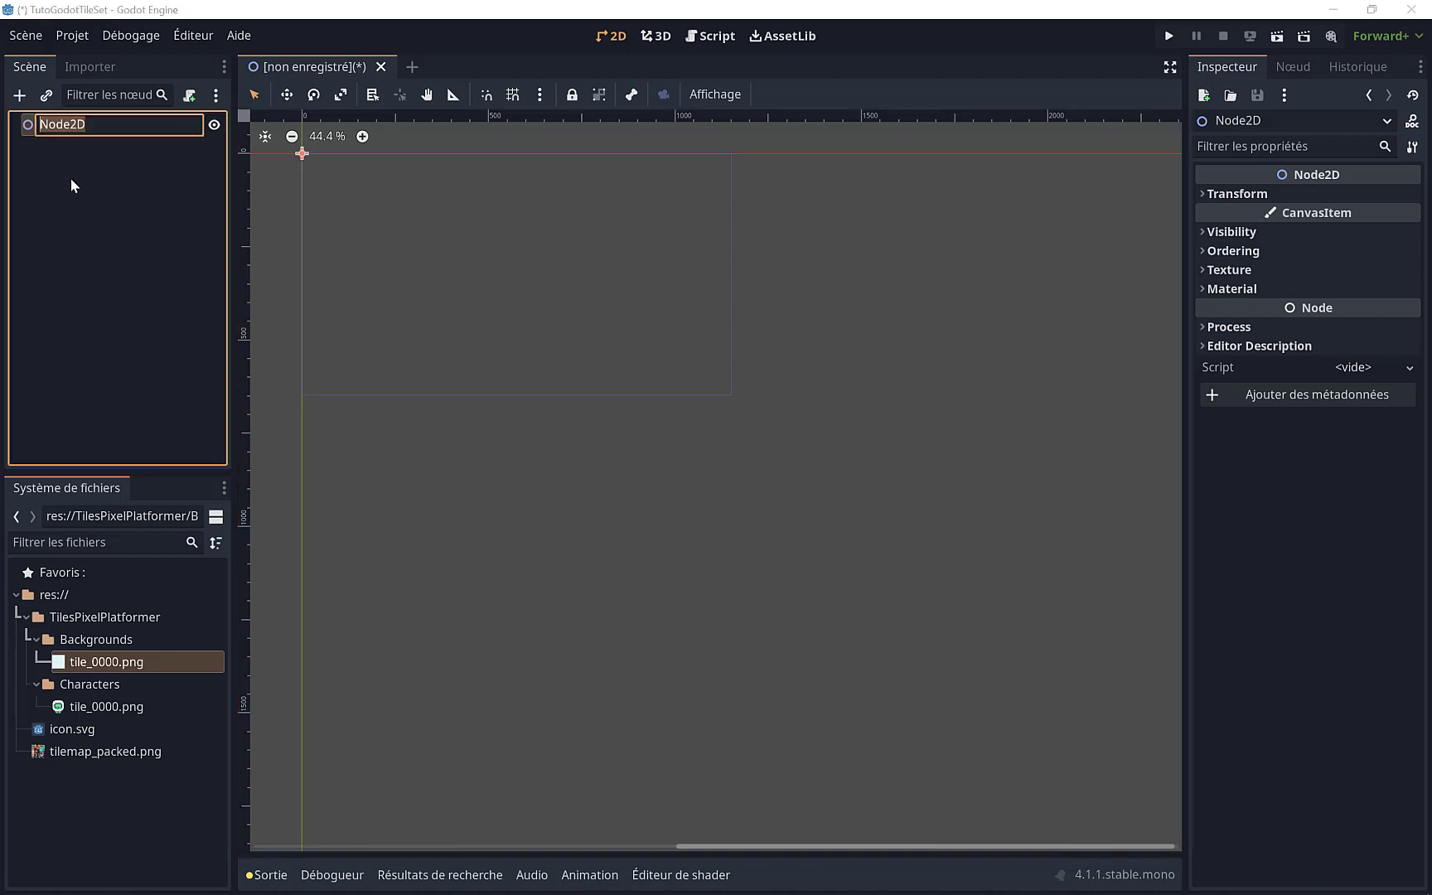
{"action": "type", "text": "Level"}
{"action": "key", "text": "Return"}
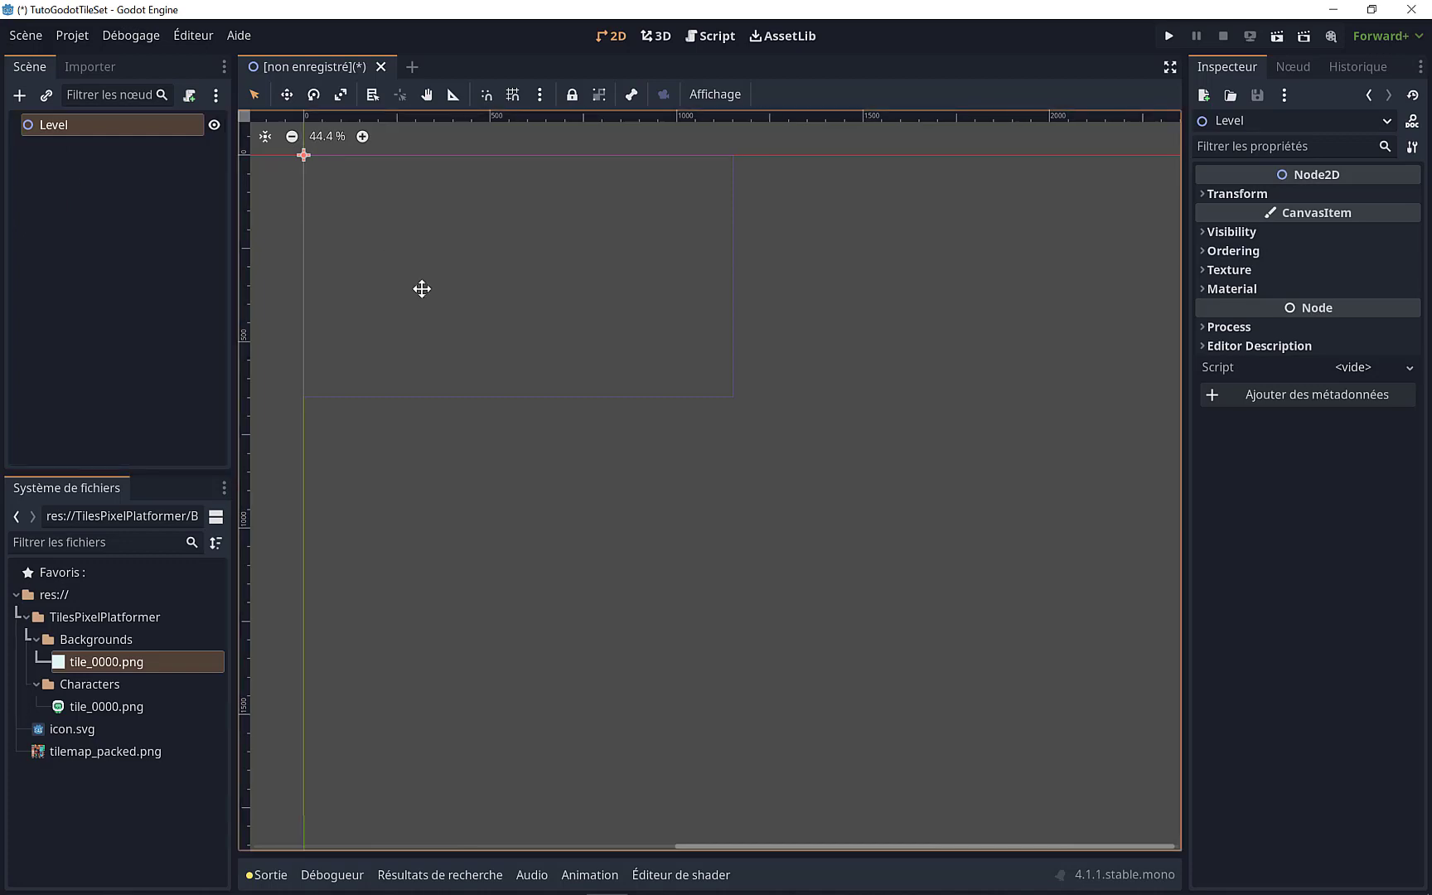
{"action": "middle_click_drag", "start_coordinate": [421, 287], "coordinate": [560, 396]}
{"action": "scroll", "coordinate": [560, 396], "scroll_direction": "up", "scroll_amount": 2}
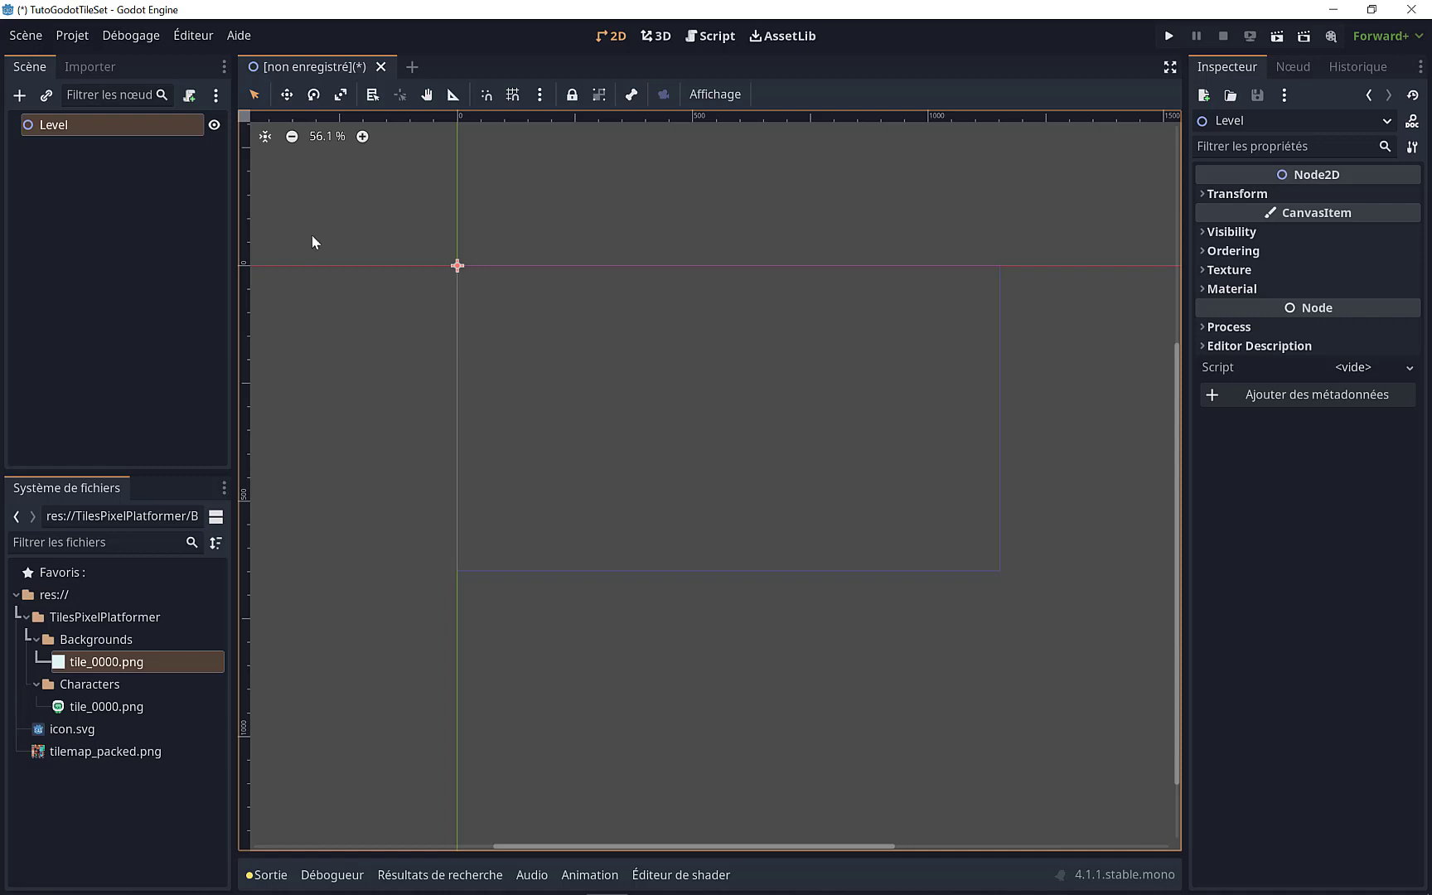
Step: Add a TileMap child under Level via the child-node search for 'tile'
{"action": "right_click", "coordinate": [70, 126]}
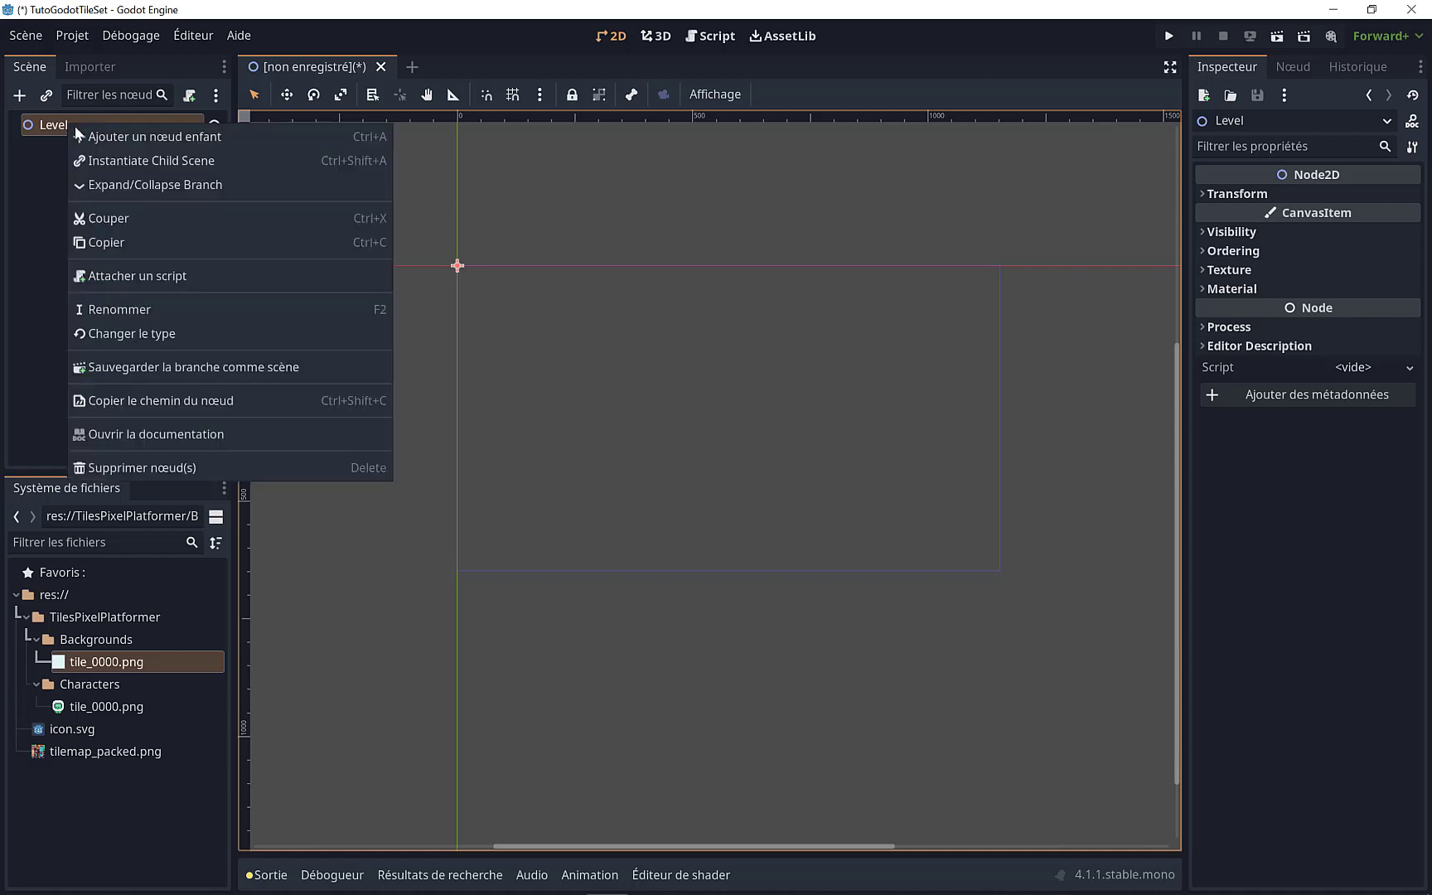
{"action": "left_click", "coordinate": [124, 139]}
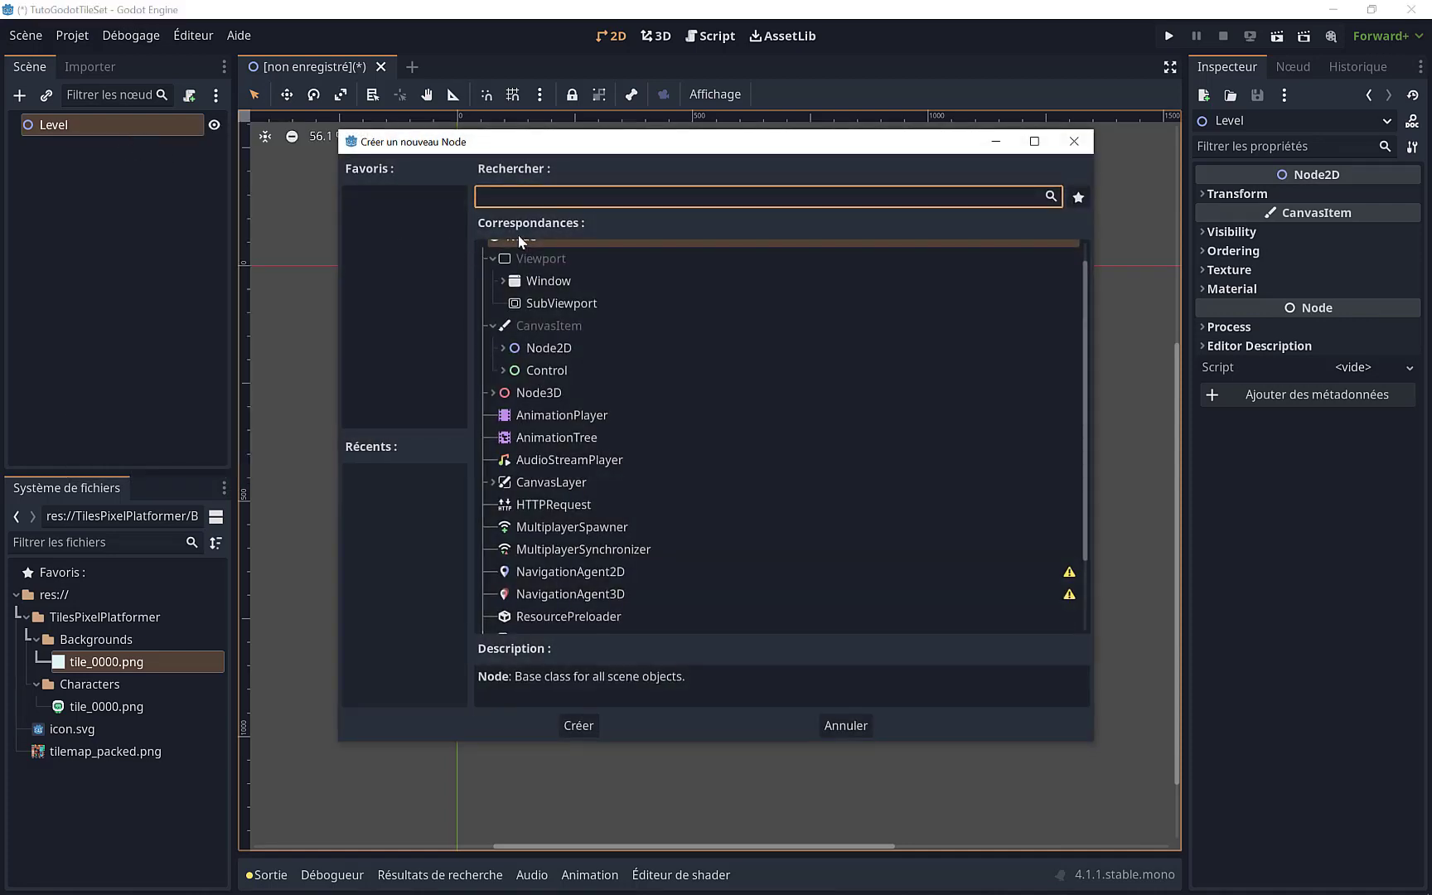
{"action": "type", "text": "tile"}
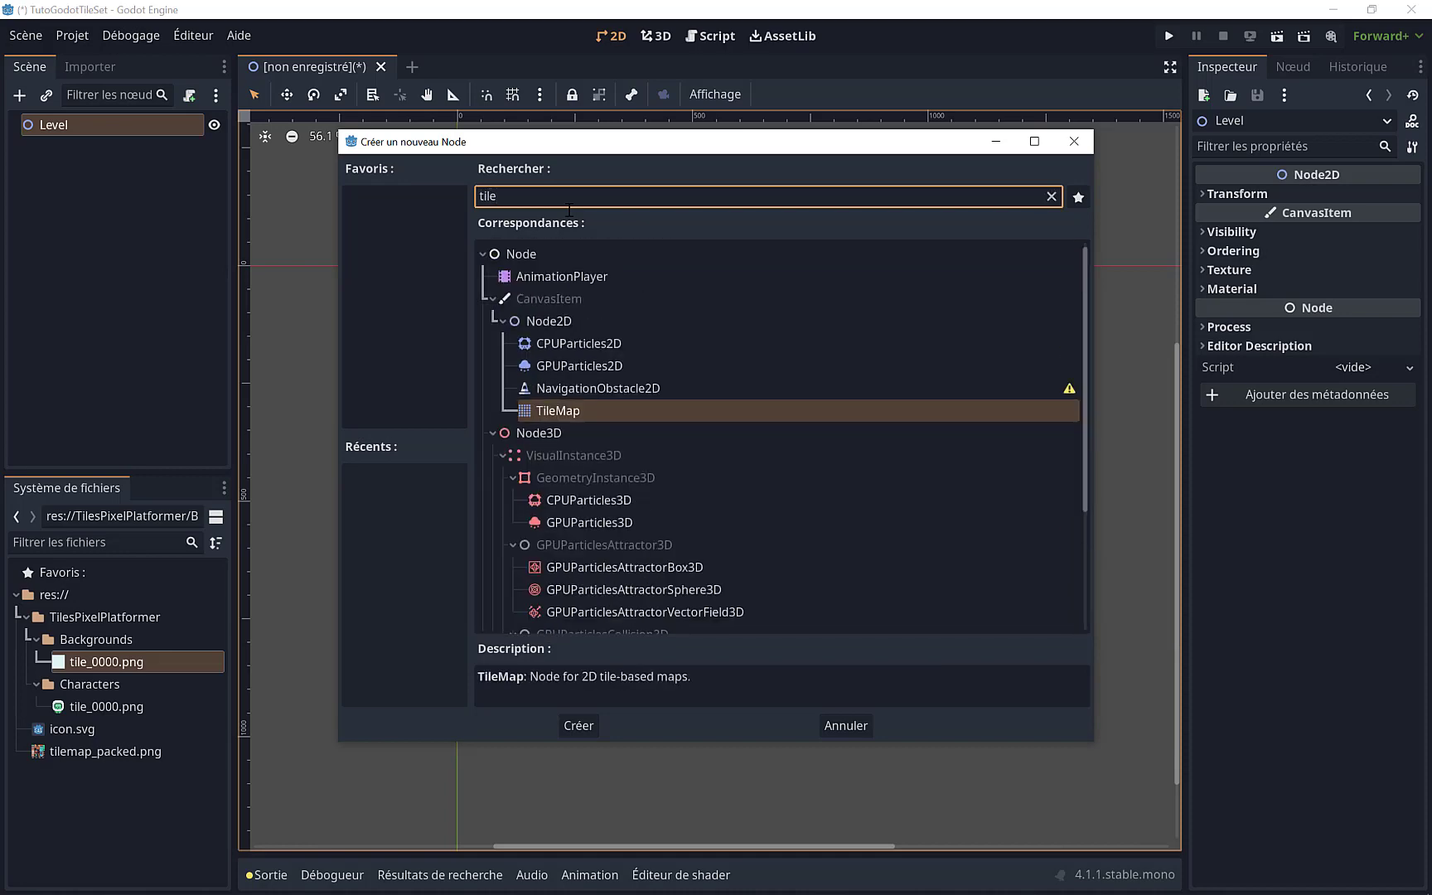
{"action": "left_click", "coordinate": [558, 410]}
{"action": "double_click", "coordinate": [559, 410]}
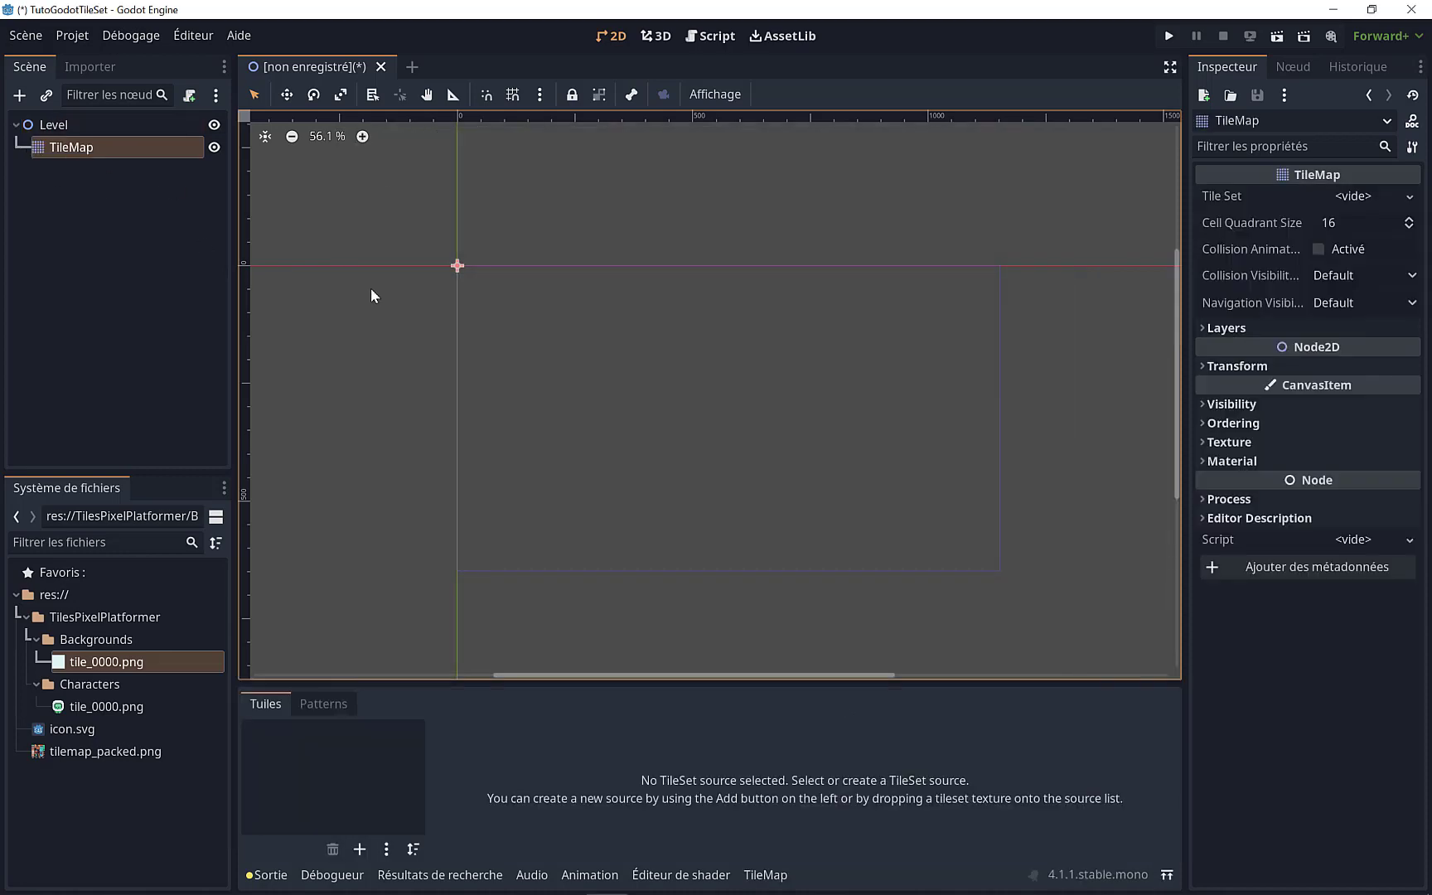
{"action": "left_click", "coordinate": [72, 170]}
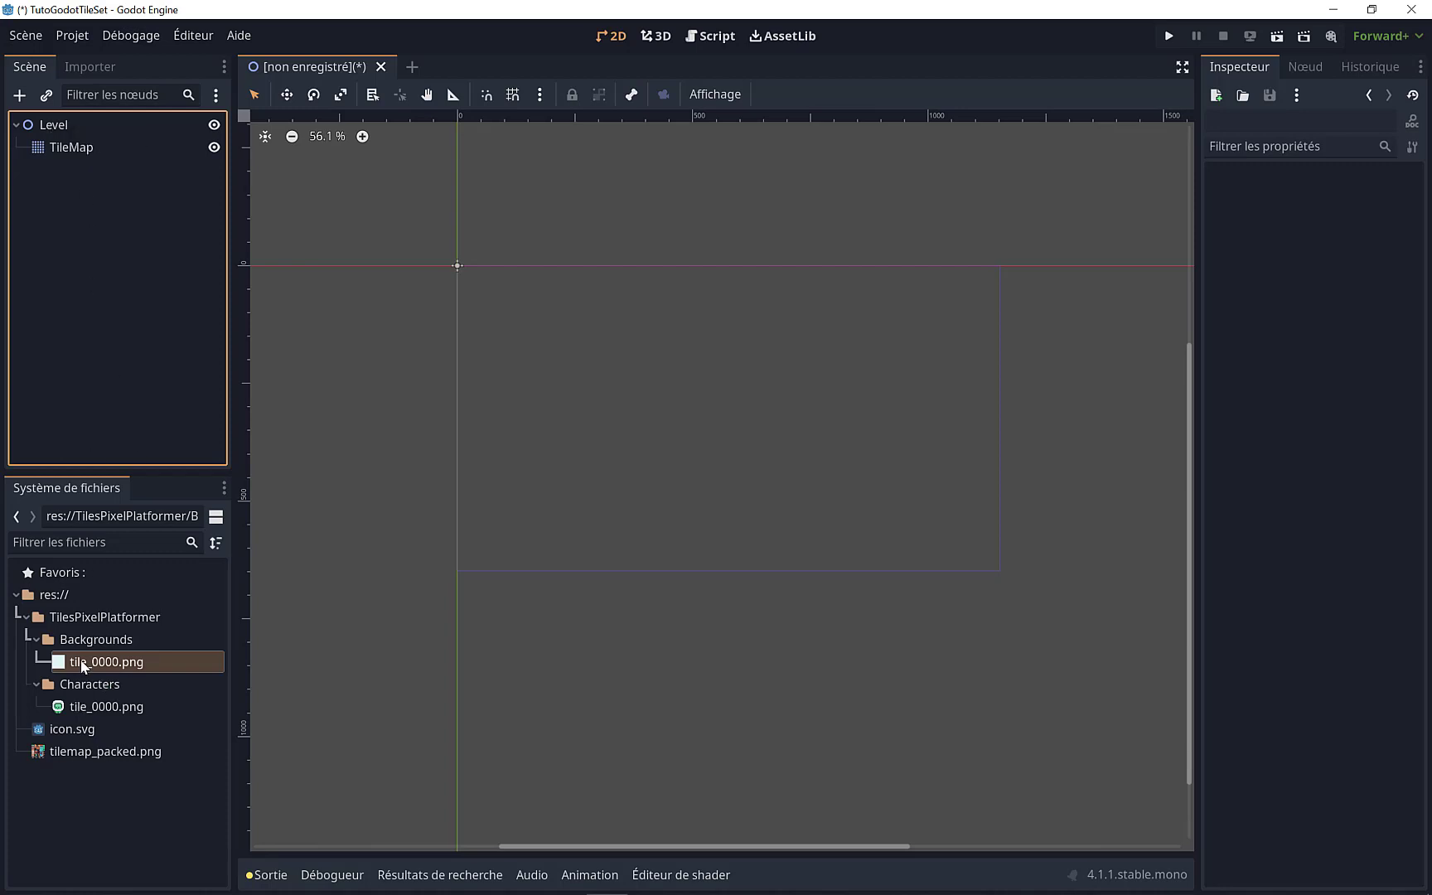
Step: Place tile_0000.png as sprite Tile0000 above TileMap and scale it to cover the viewport
{"action": "left_click_drag", "start_coordinate": [82, 665], "coordinate": [521, 509]}
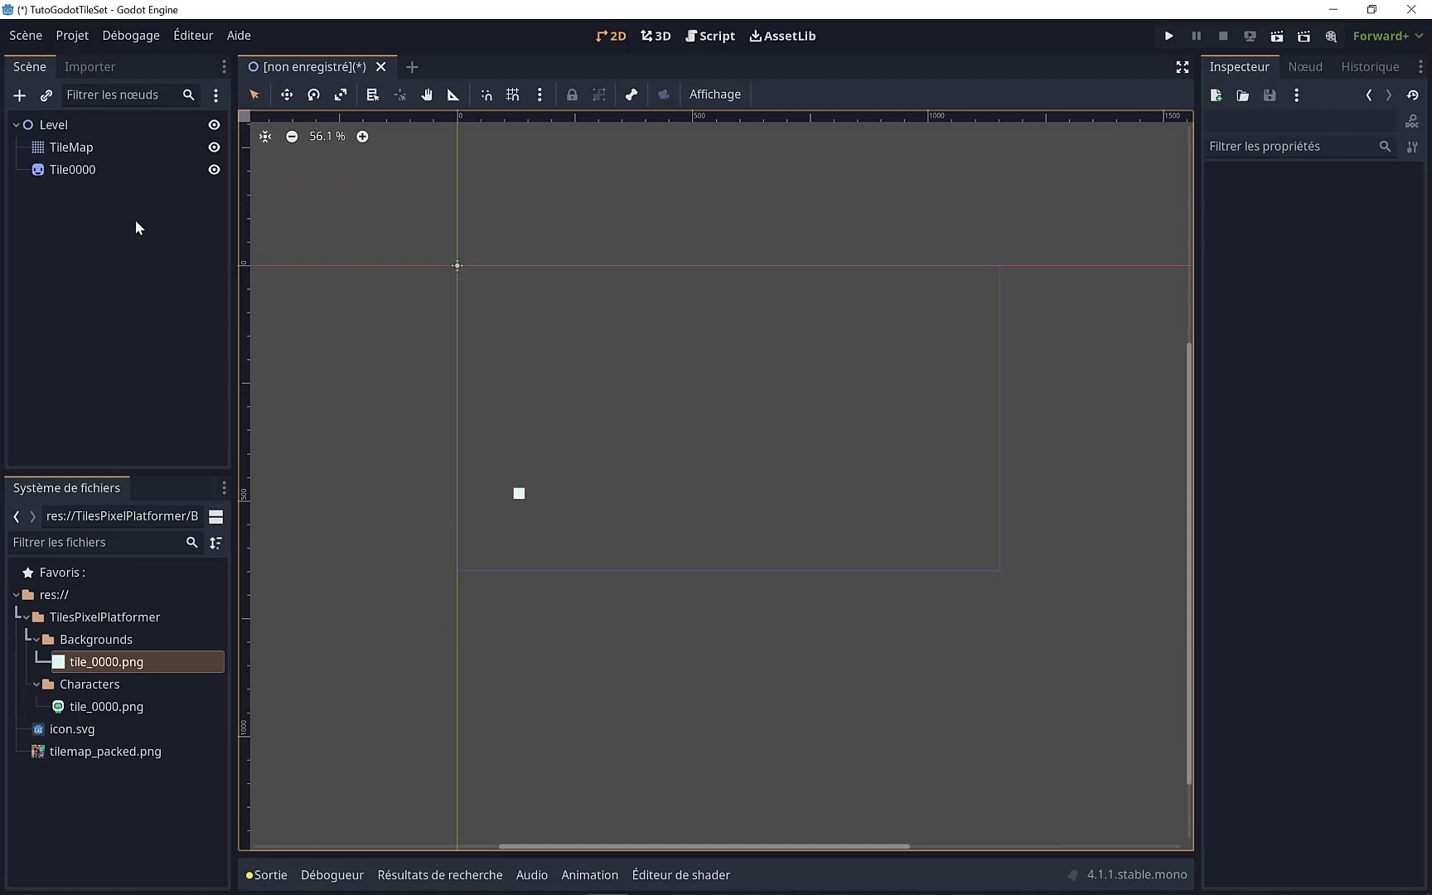
{"action": "left_click_drag", "start_coordinate": [77, 170], "coordinate": [70, 141]}
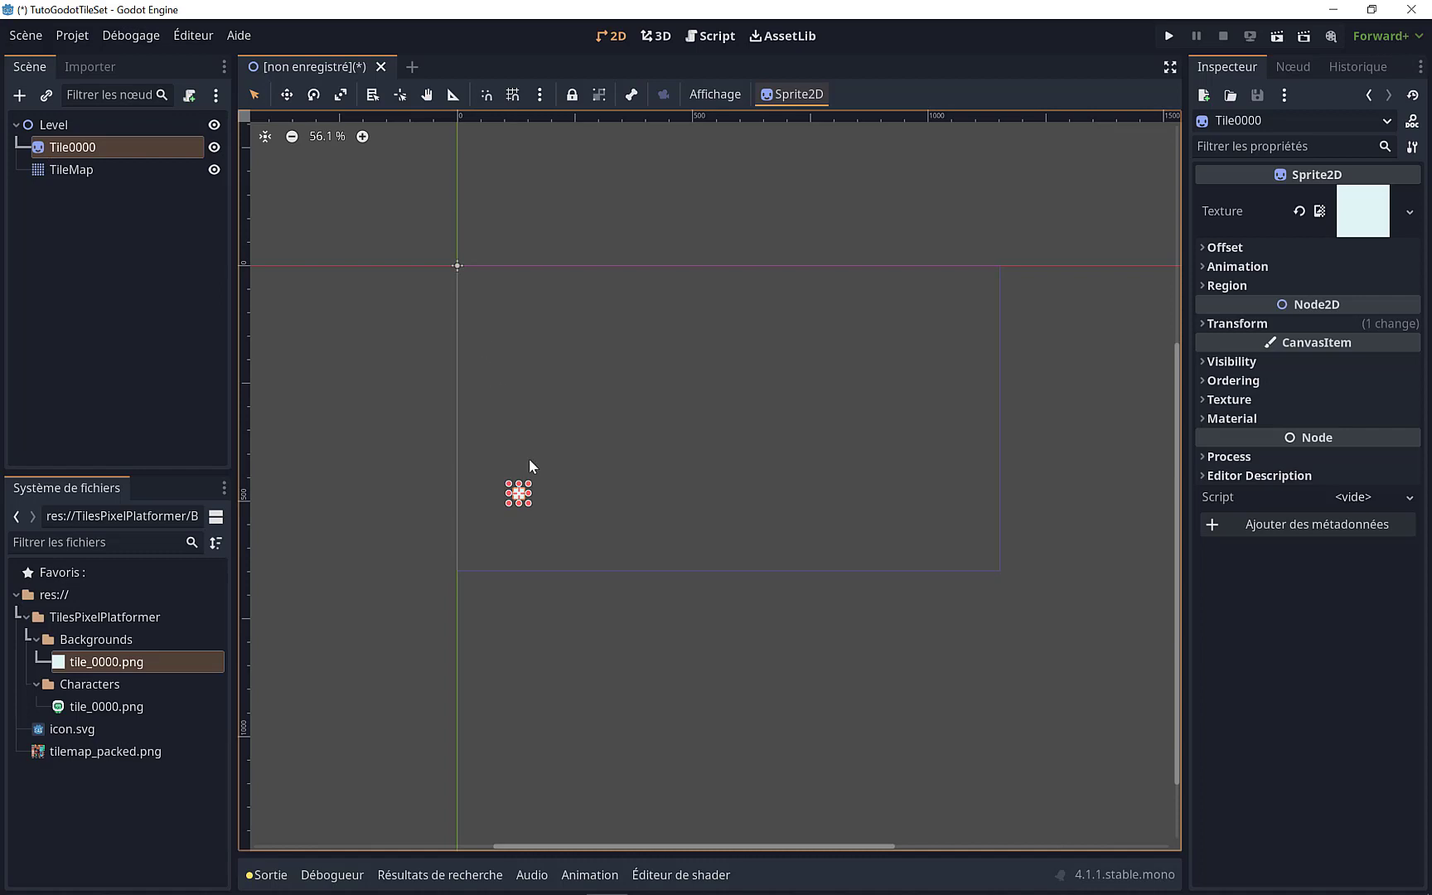
{"action": "mouse_move", "coordinate": [529, 484]}
{"action": "left_mouse_down"}
{"action": "mouse_move", "coordinate": [1050, 229]}
{"action": "mouse_move", "coordinate": [1069, 197]}
{"action": "left_mouse_up"}
{"action": "left_click_drag", "start_coordinate": [508, 502], "coordinate": [371, 634]}
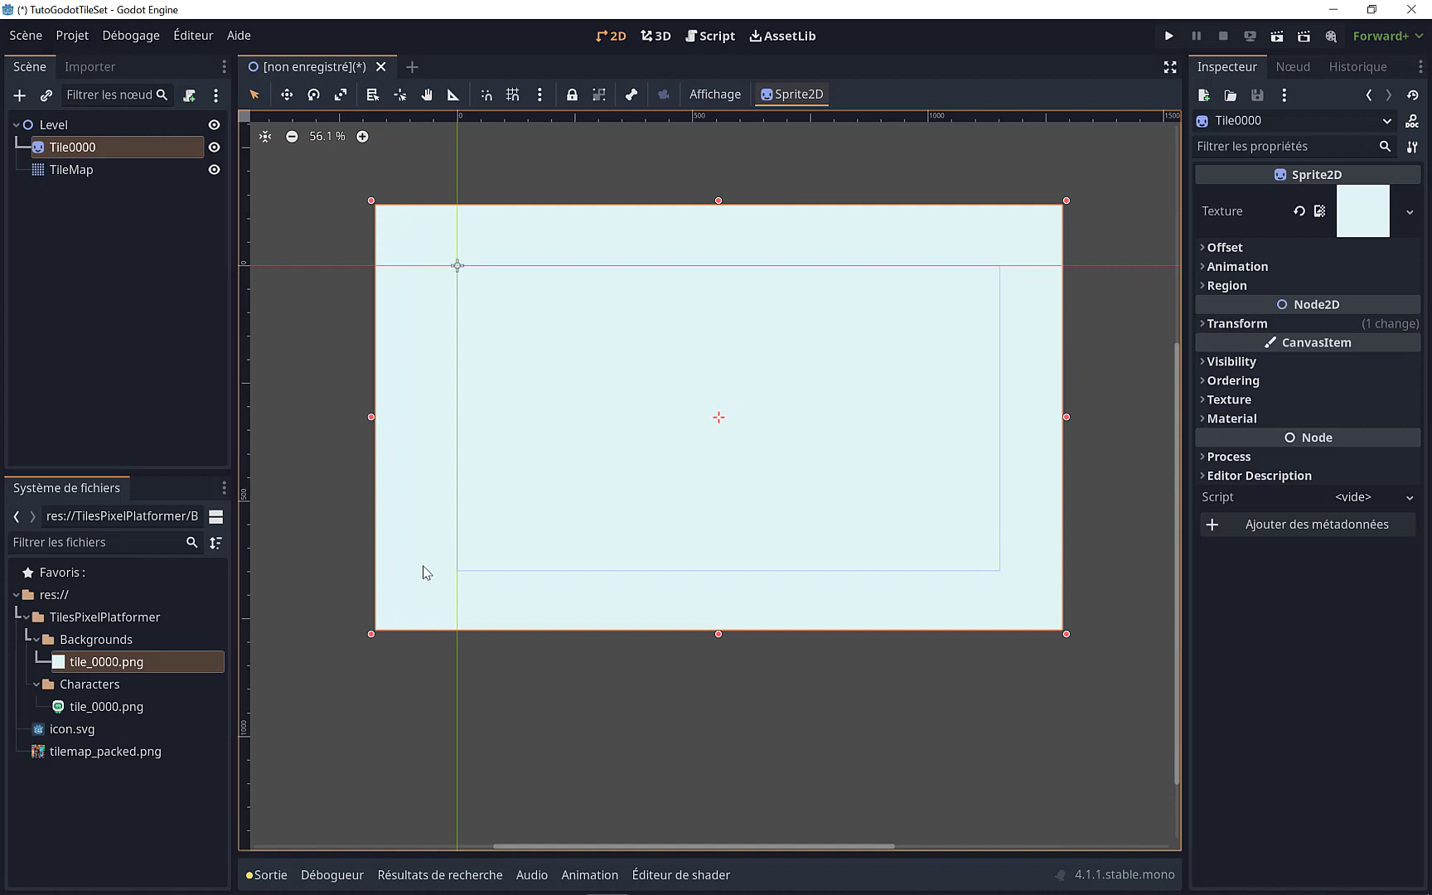
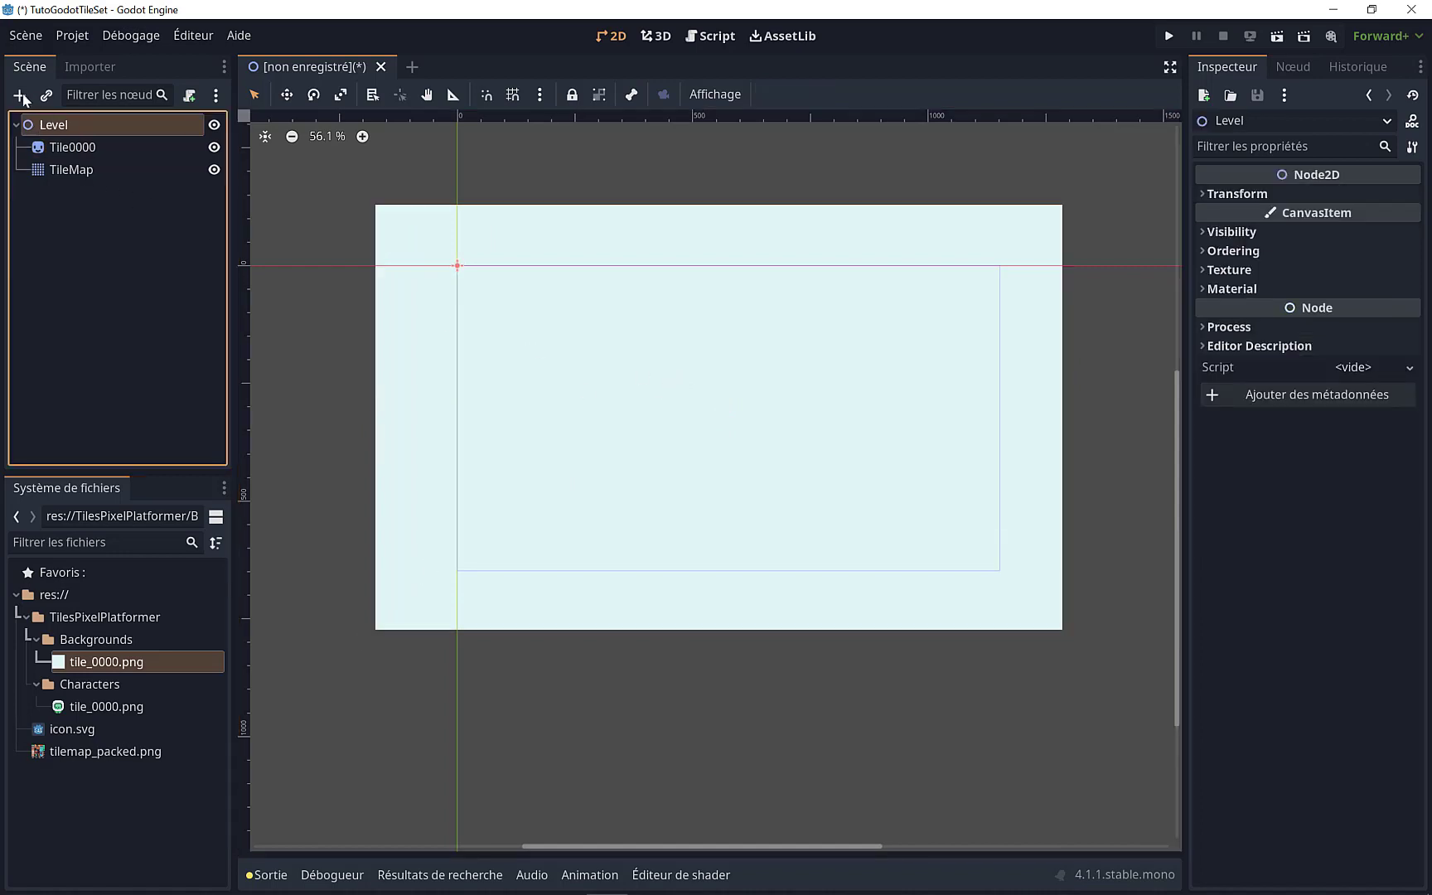
Step: Add a Camera2D node under the Level node
{"action": "left_click", "coordinate": [19, 96]}
{"action": "type", "text": "ca"}
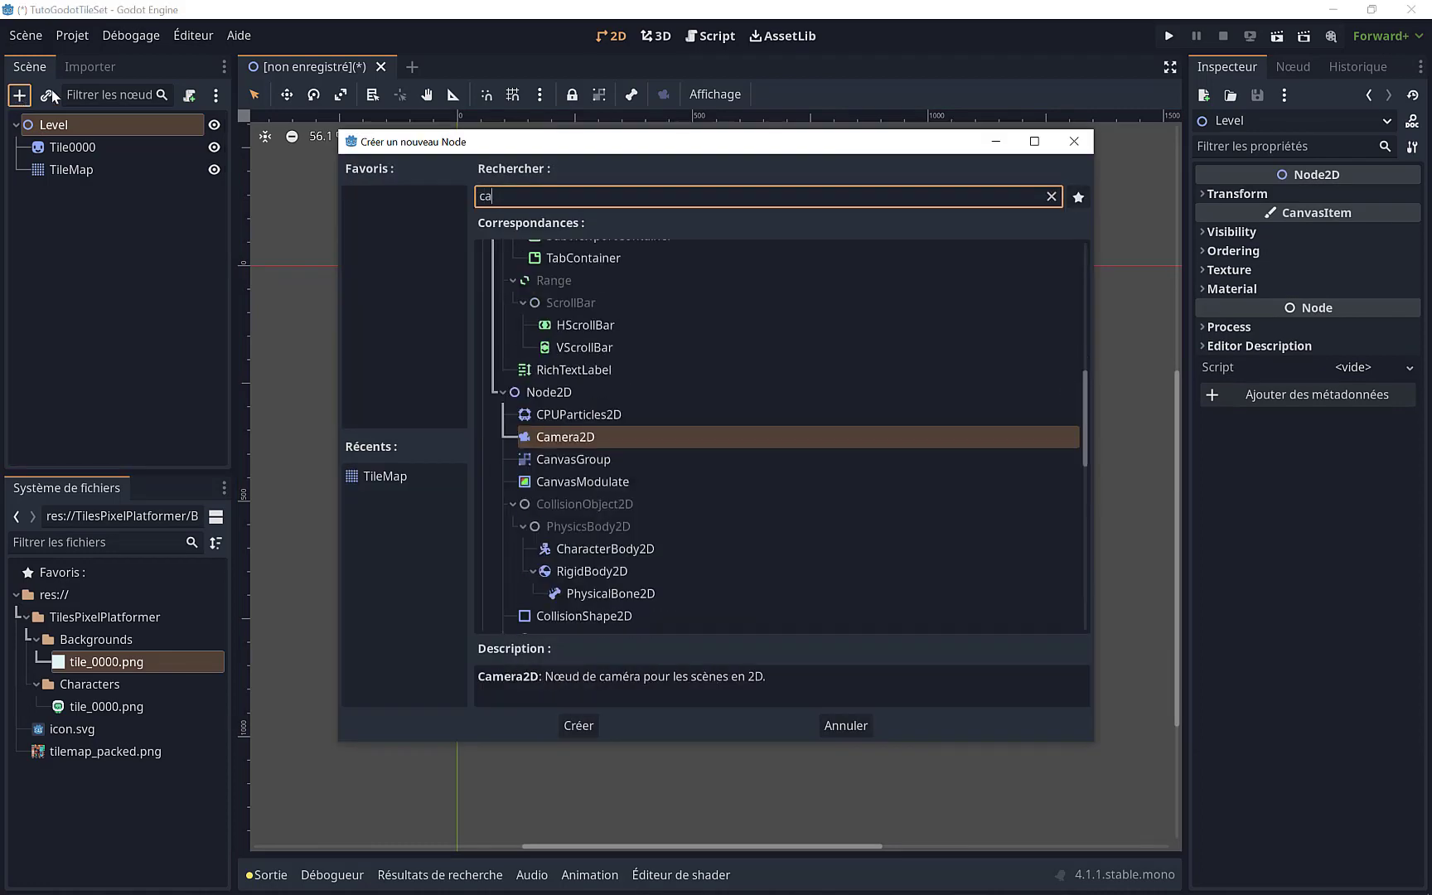
{"action": "type", "text": "me"}
{"action": "double_click", "coordinate": [534, 320]}
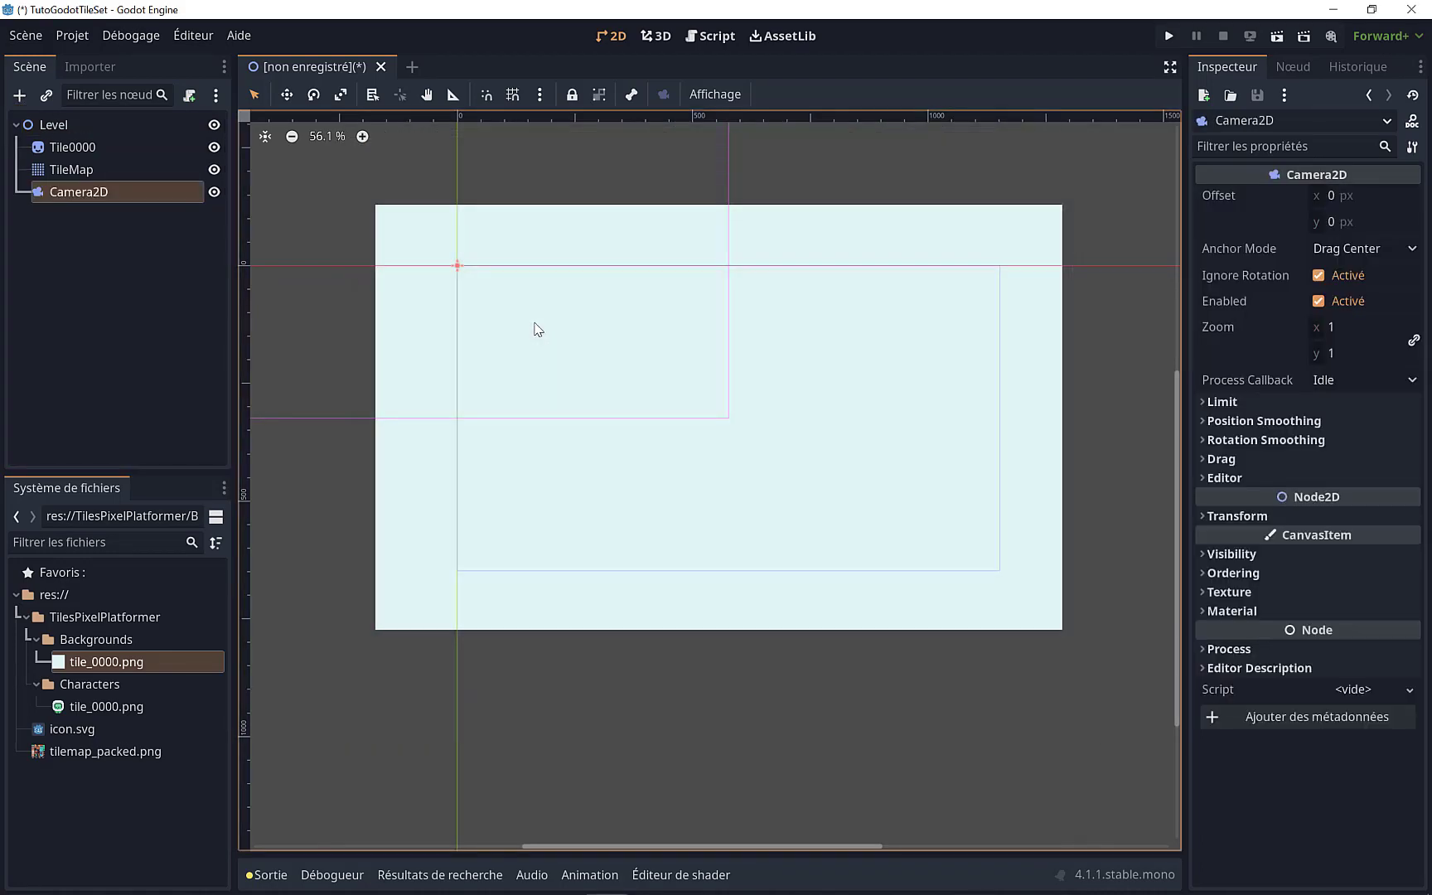
{"action": "scroll", "coordinate": [502, 278], "scroll_direction": "down", "scroll_amount": 1}
{"action": "middle_click_drag", "start_coordinate": [498, 281], "coordinate": [602, 328]}
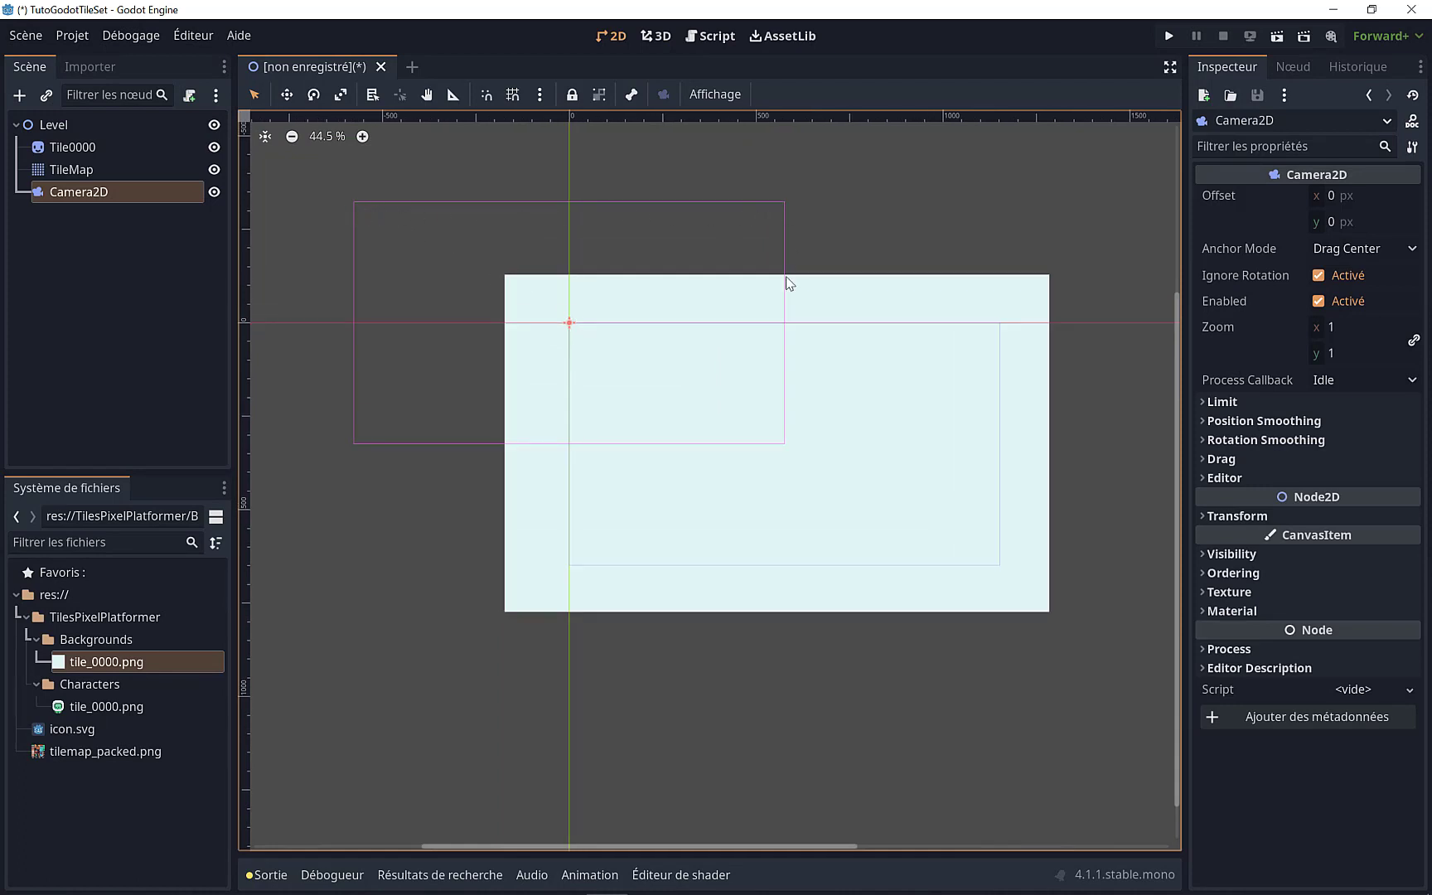
Step: Move the camera frame over the level area and start saving the scene as level.tscn
{"action": "left_click", "coordinate": [286, 94]}
{"action": "mouse_move", "coordinate": [583, 339]}
{"action": "left_mouse_down"}
{"action": "mouse_move", "coordinate": [784, 431]}
{"action": "mouse_move", "coordinate": [793, 455]}
{"action": "left_mouse_up"}
{"action": "scroll", "coordinate": [828, 439], "scroll_direction": "up", "scroll_amount": 1}
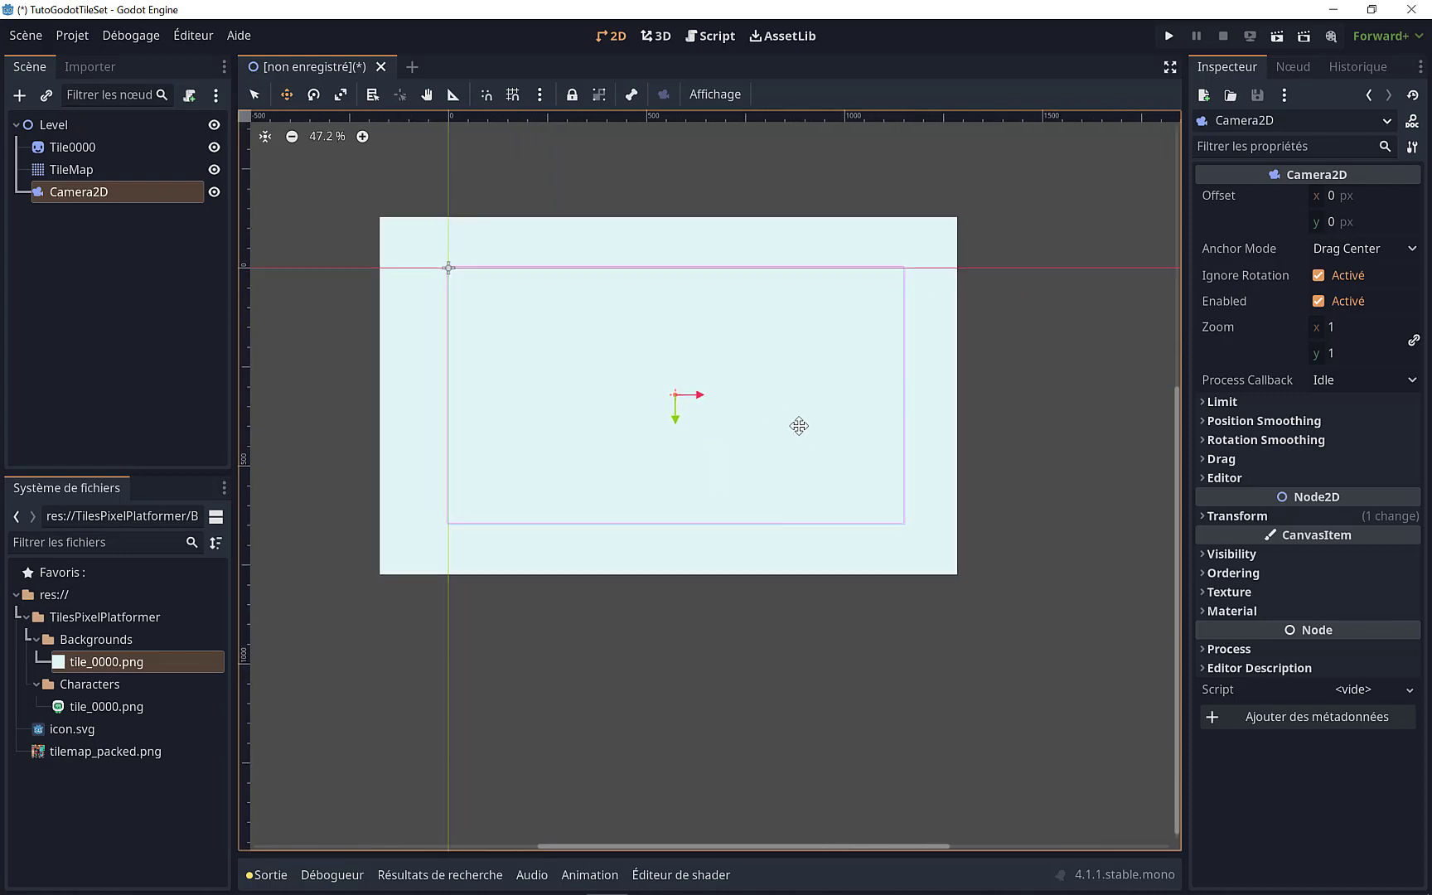
{"action": "scroll", "coordinate": [758, 418], "scroll_direction": "up", "scroll_amount": 1}
{"action": "scroll", "coordinate": [743, 412], "scroll_direction": "up", "scroll_amount": 1}
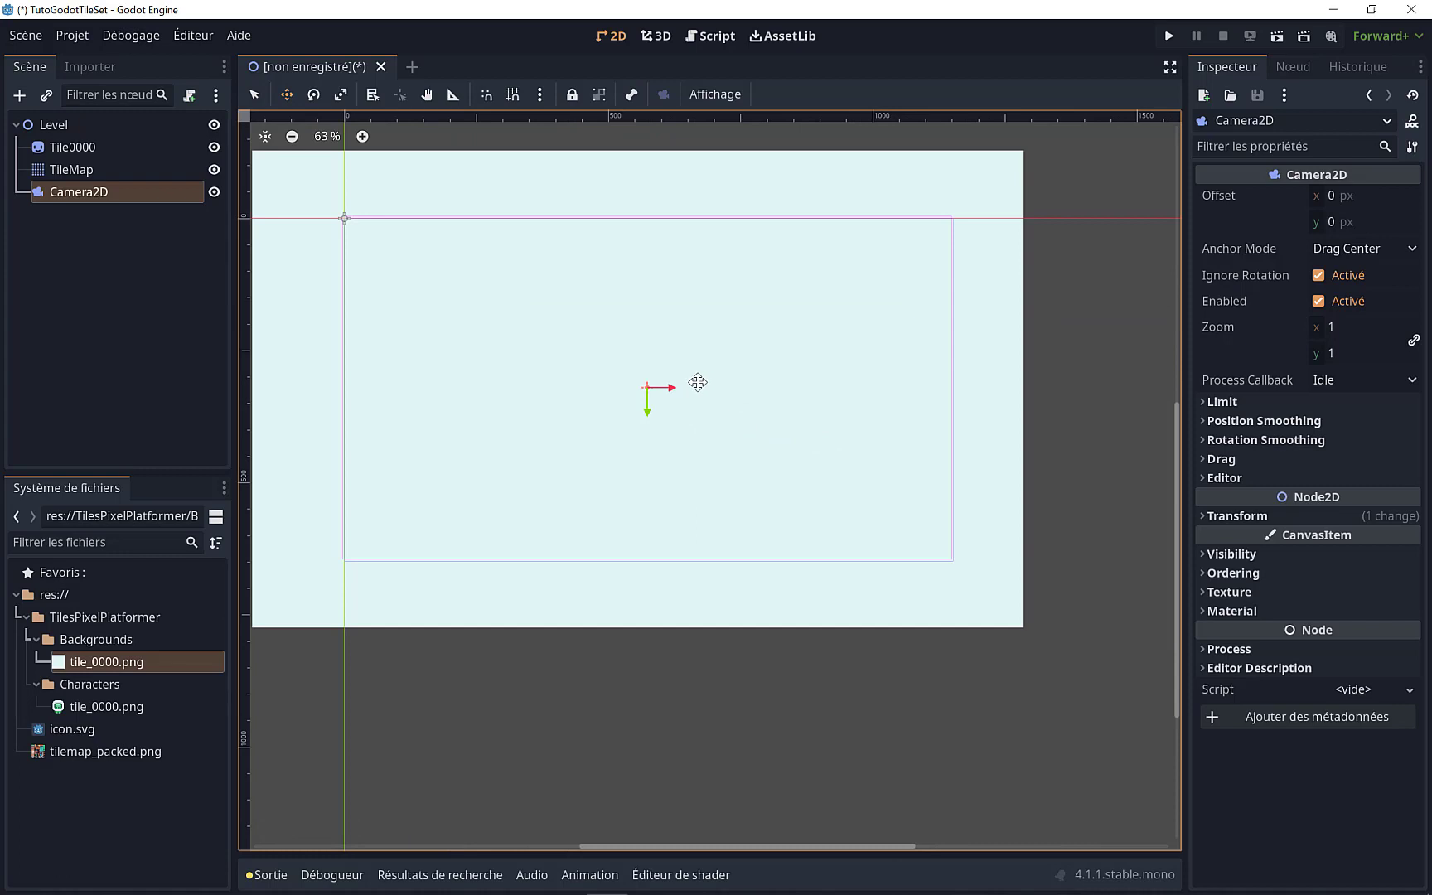
{"action": "key", "text": "ctrl+s"}
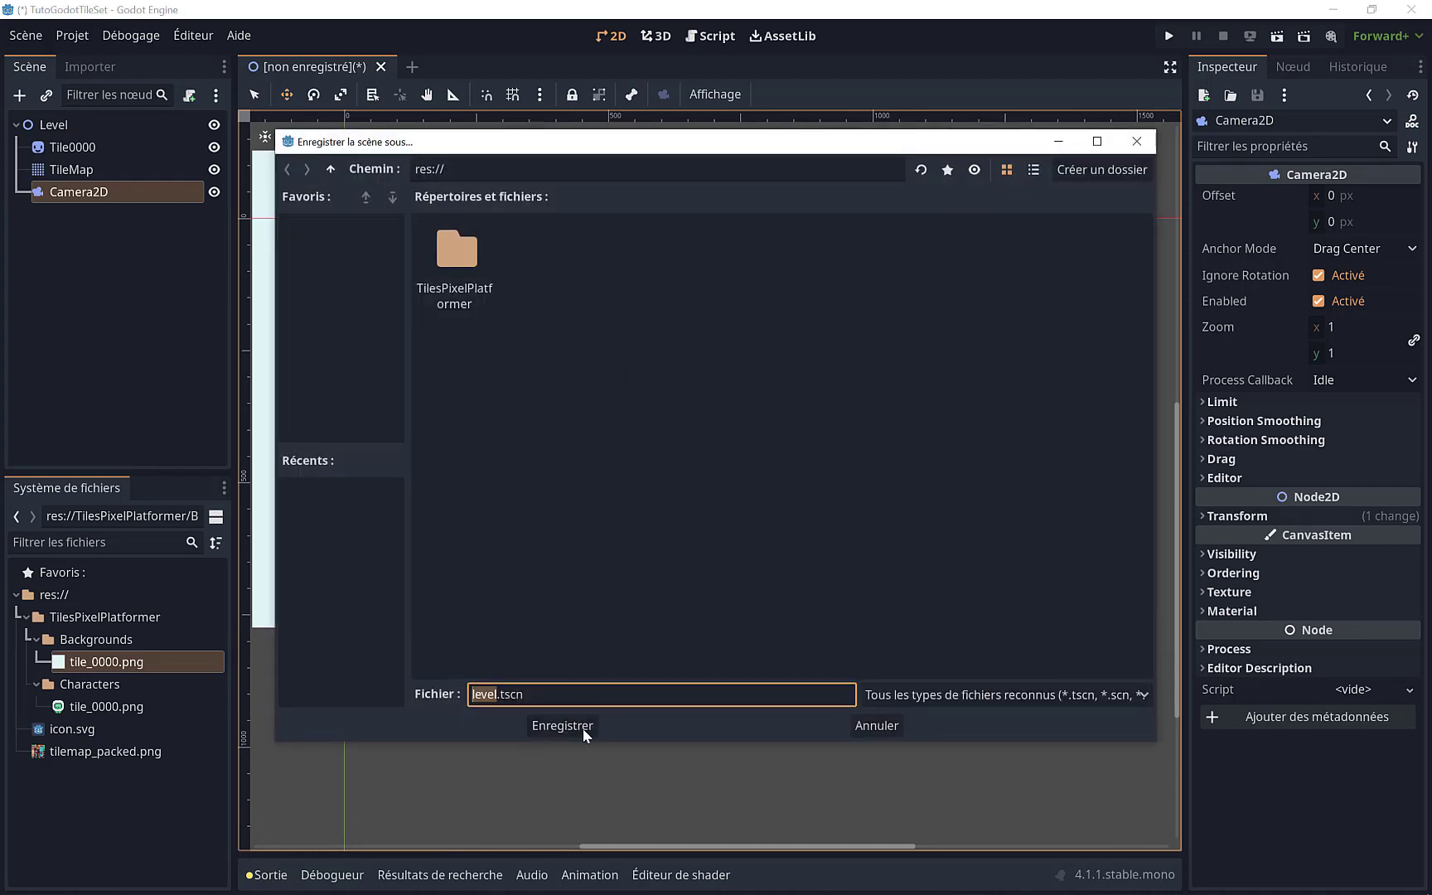
Step: Save the scene as level.tscn and test-run it with F6
{"action": "left_click", "coordinate": [584, 732]}
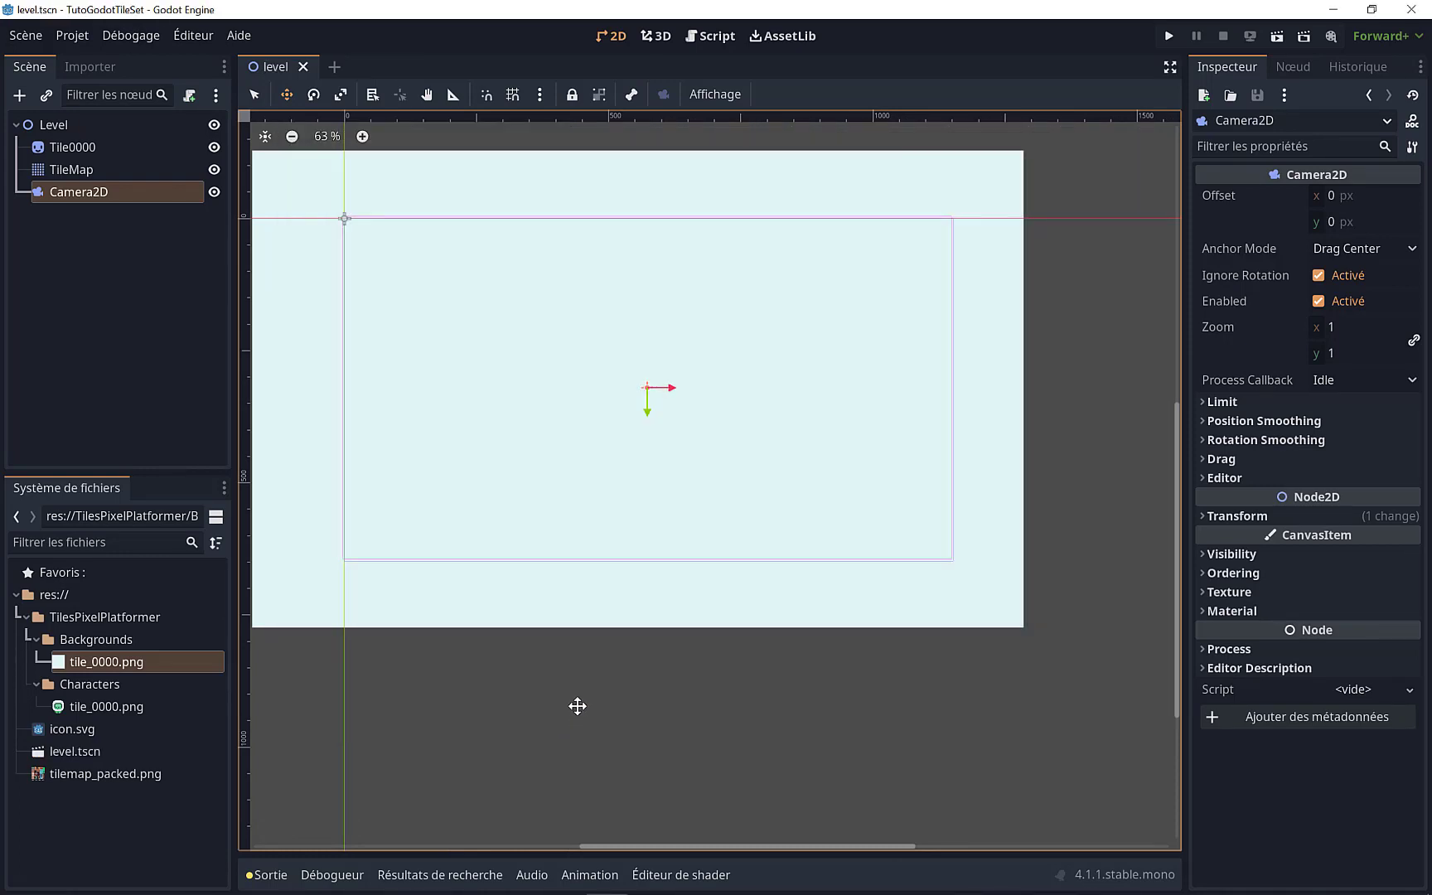
{"action": "key", "text": "F6"}
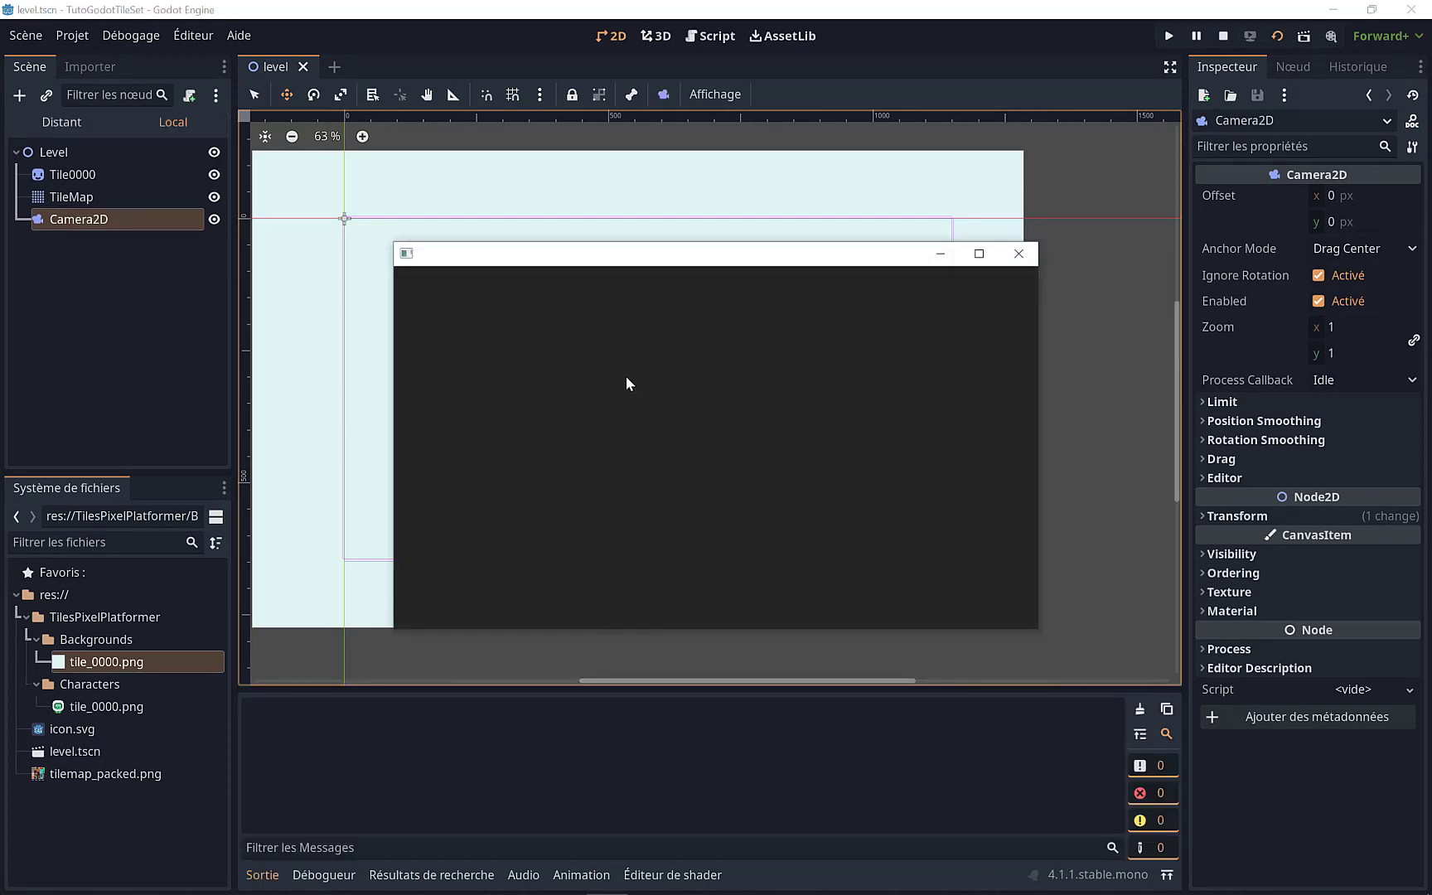
{"action": "mouse_move", "coordinate": [635, 248]}
{"action": "left_mouse_down"}
{"action": "mouse_move", "coordinate": [602, 215]}
{"action": "mouse_move", "coordinate": [590, 236]}
{"action": "left_mouse_up"}
Step: Return to the Godot editor and select the TileMap node
{"action": "key", "text": "alt+Tab"}
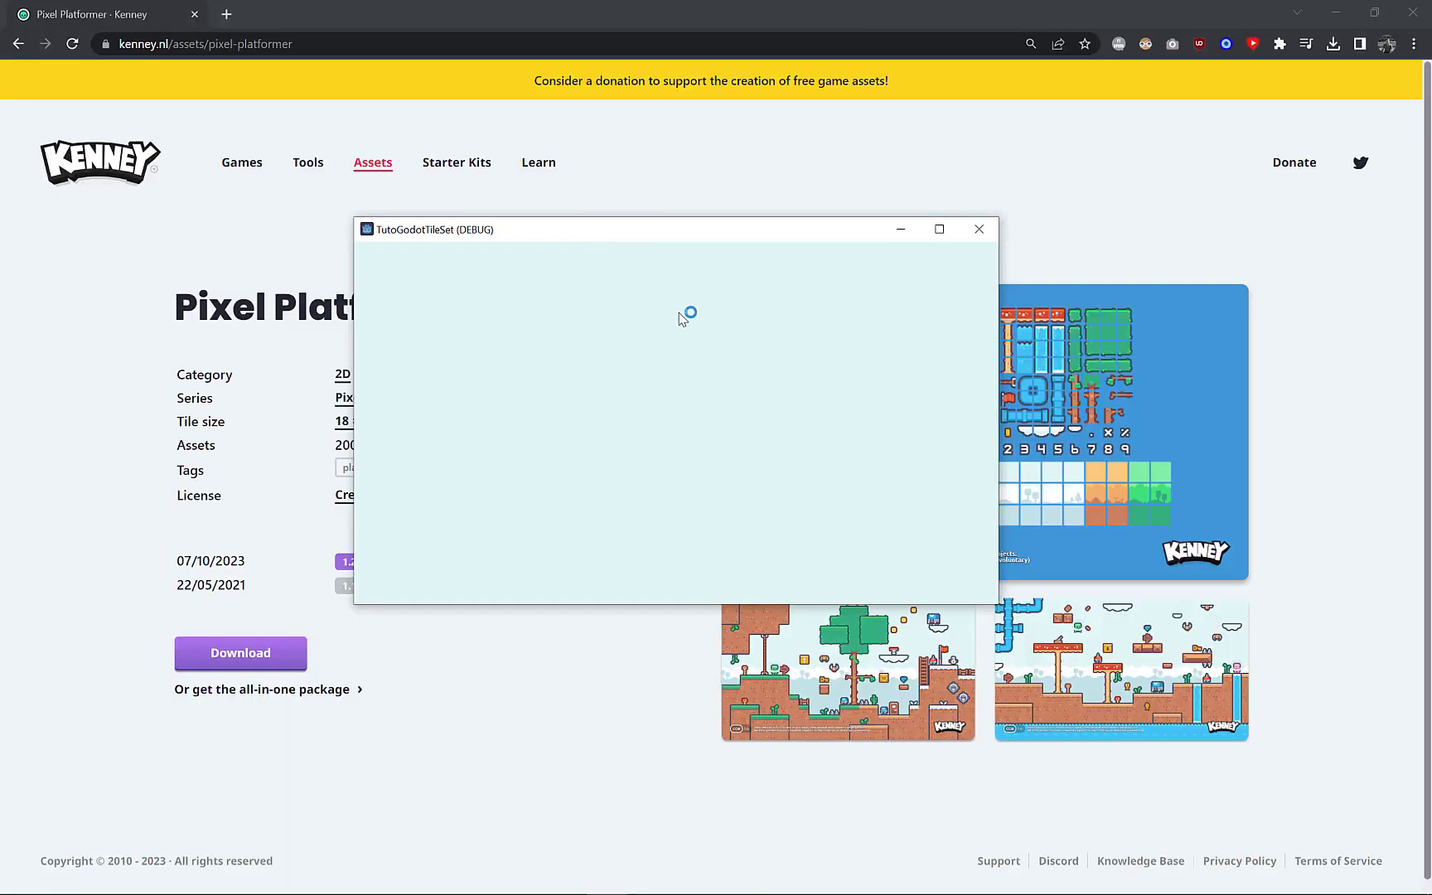
{"action": "key", "text": "alt+Tab"}
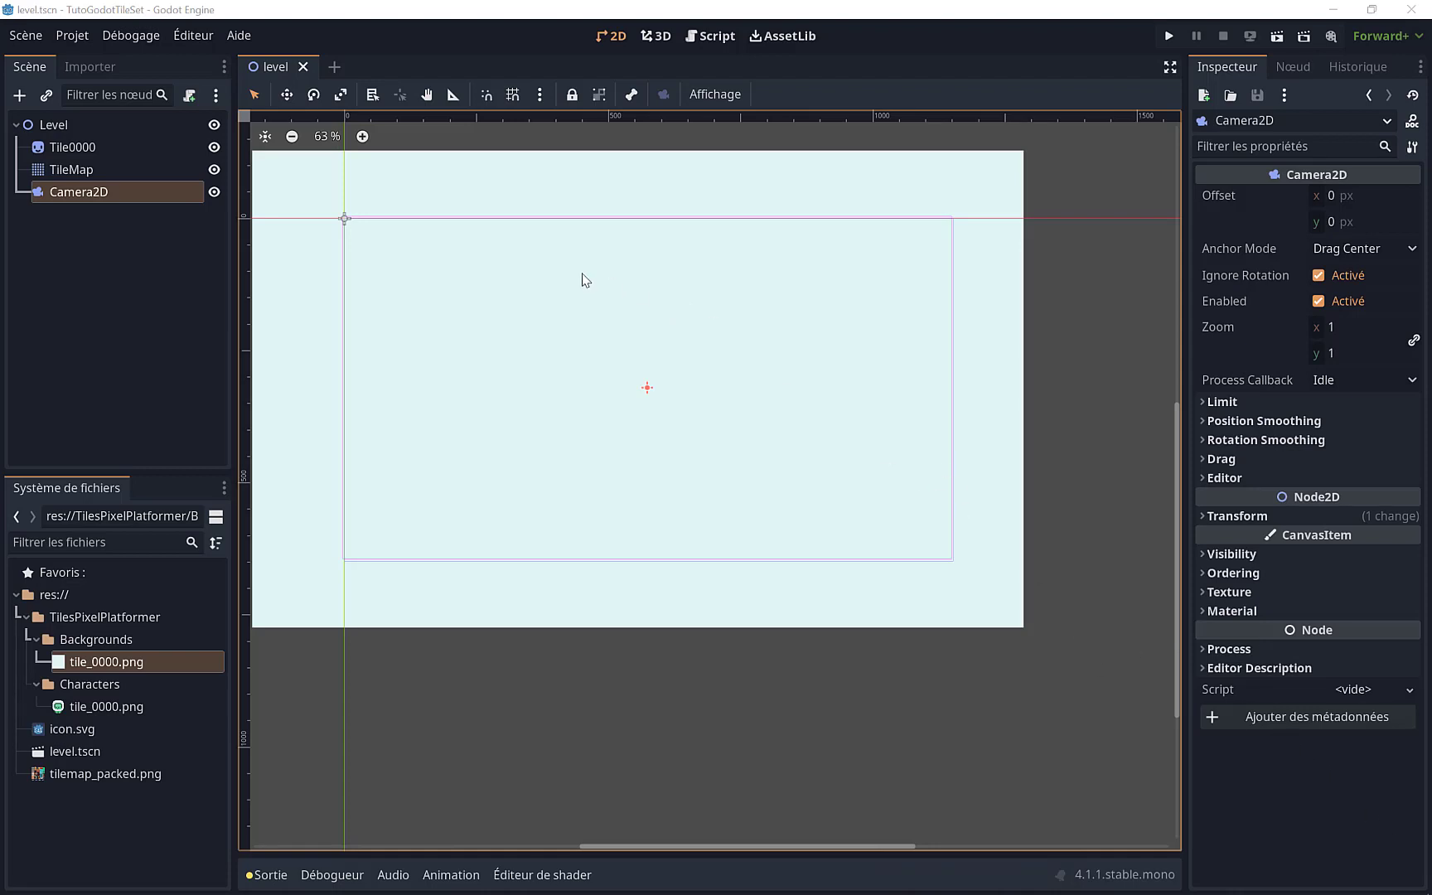
{"action": "left_click", "coordinate": [72, 170]}
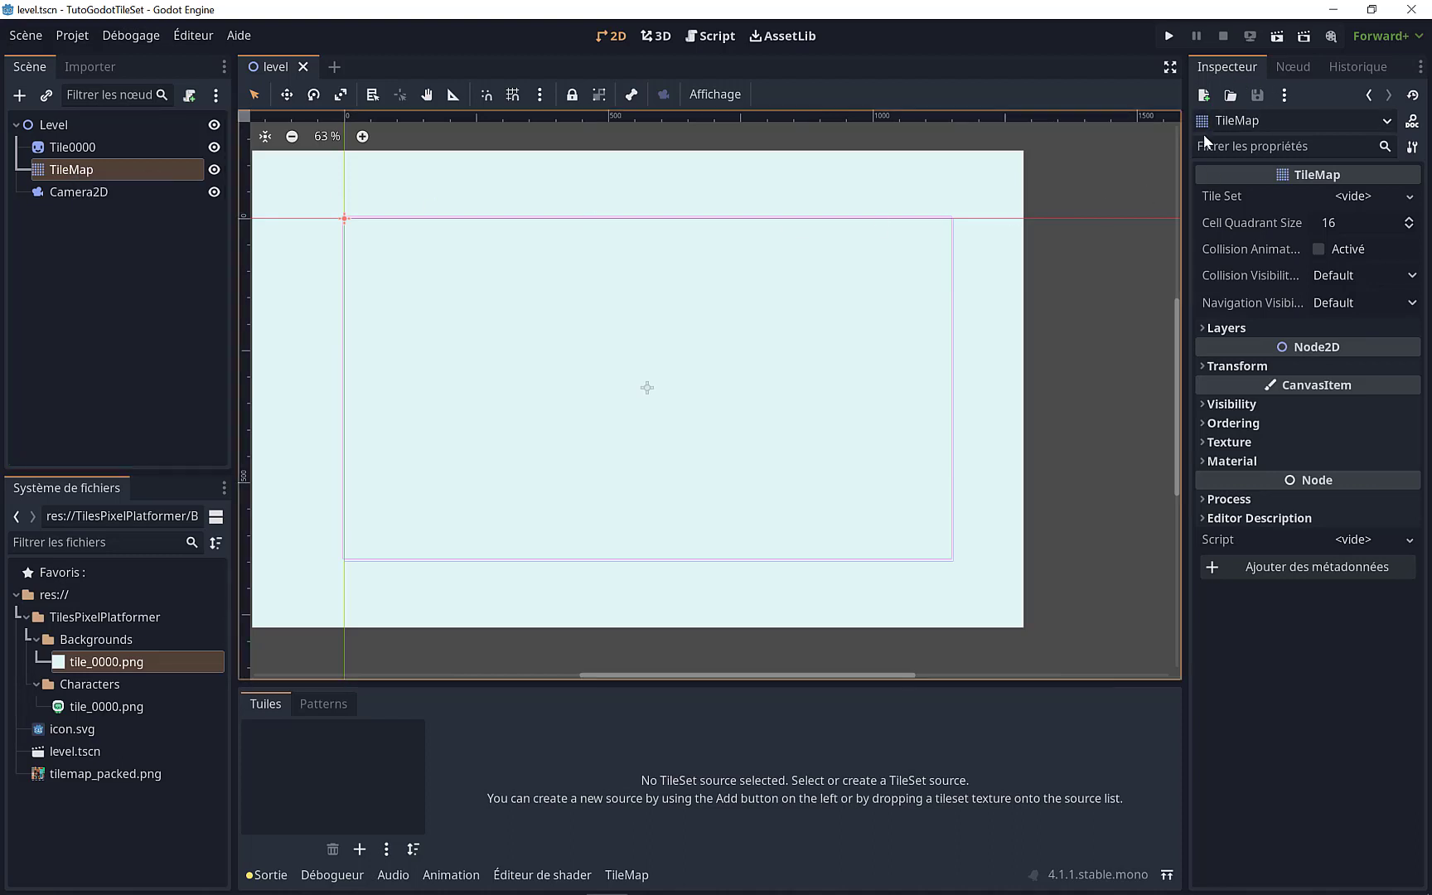
Step: Assign a new 16×16 square TileSet to the TileMap and open it in the TileSet editor
{"action": "left_click_drag", "start_coordinate": [1182, 252], "coordinate": [1120, 252]}
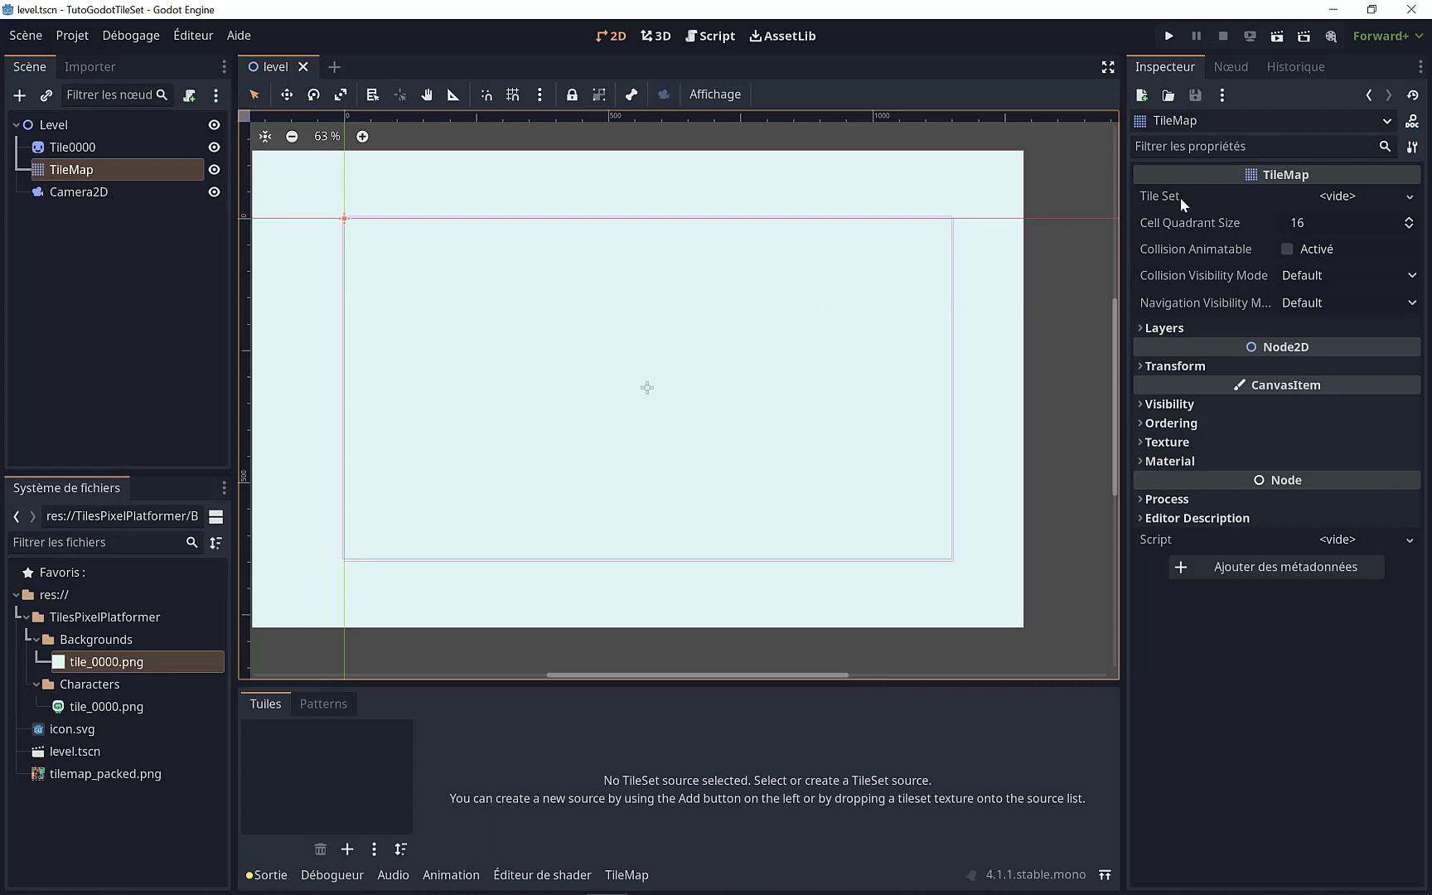
{"action": "left_click", "coordinate": [1374, 197]}
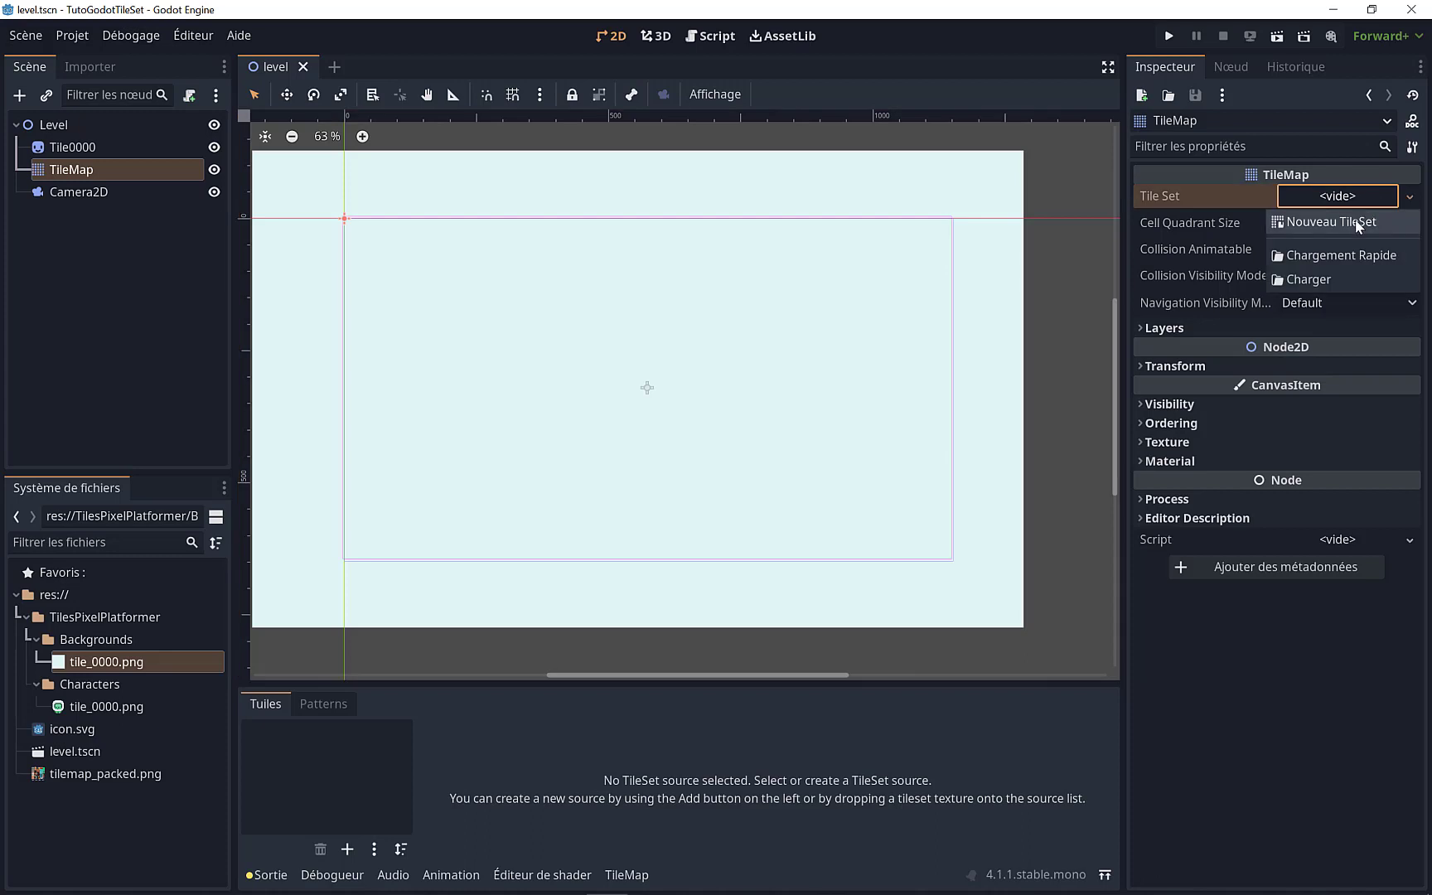
{"action": "left_click", "coordinate": [1355, 220]}
{"action": "left_click", "coordinate": [1346, 201]}
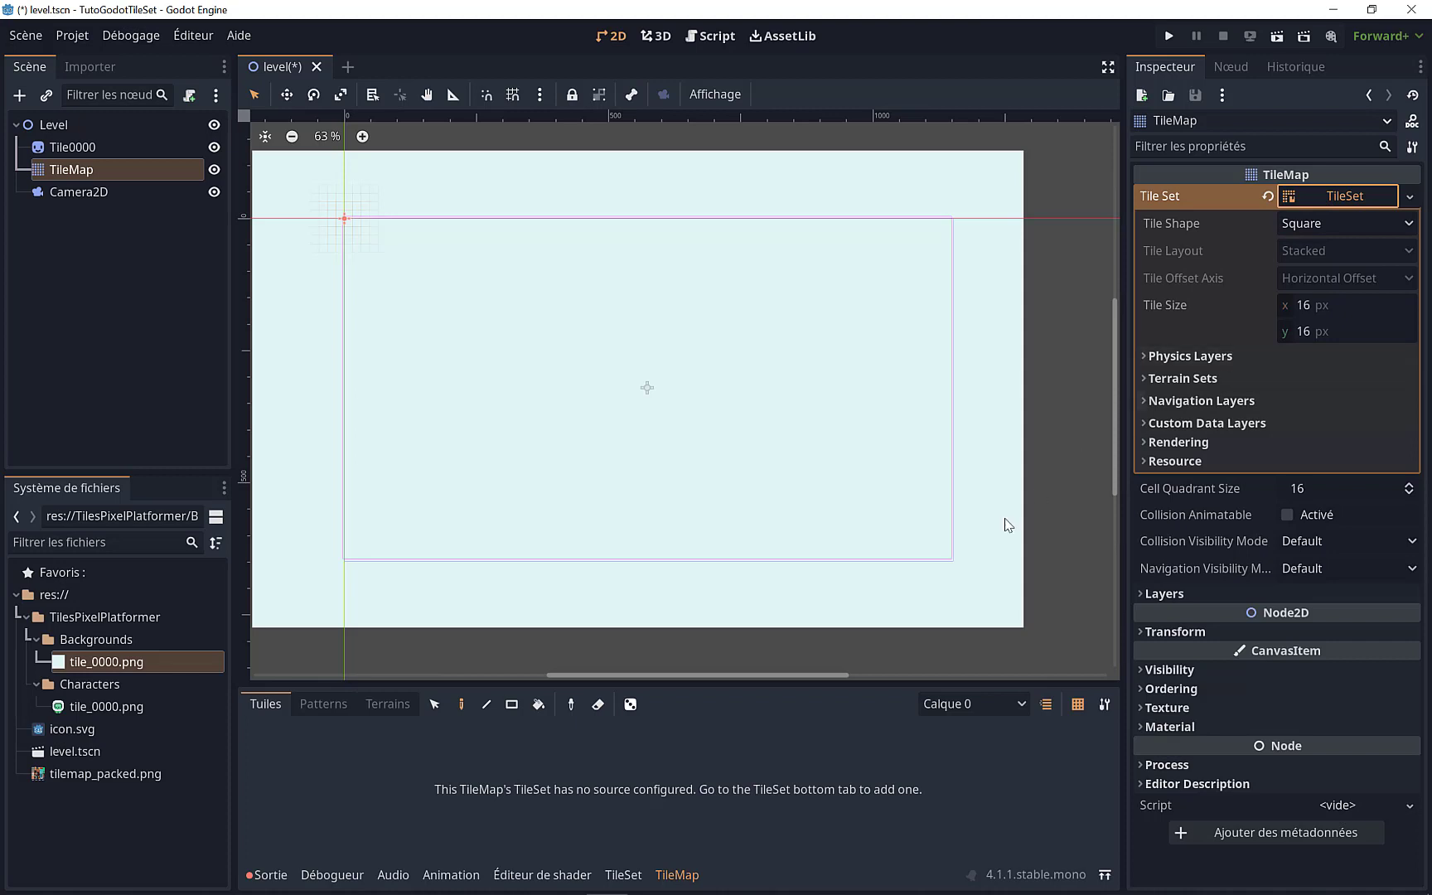
{"action": "left_click_drag", "start_coordinate": [657, 684], "coordinate": [756, 431]}
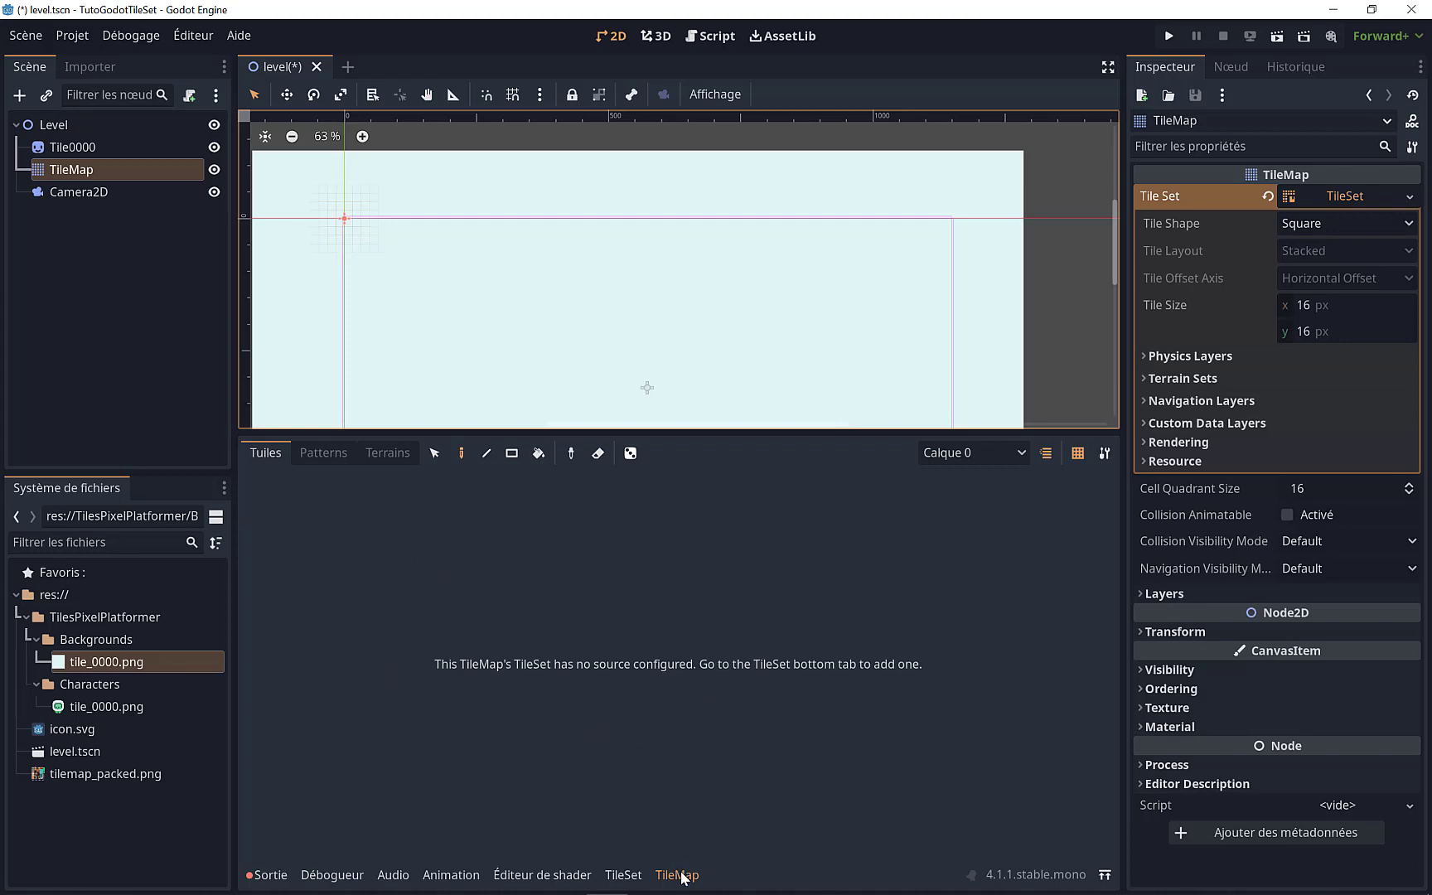
{"action": "left_click", "coordinate": [625, 876]}
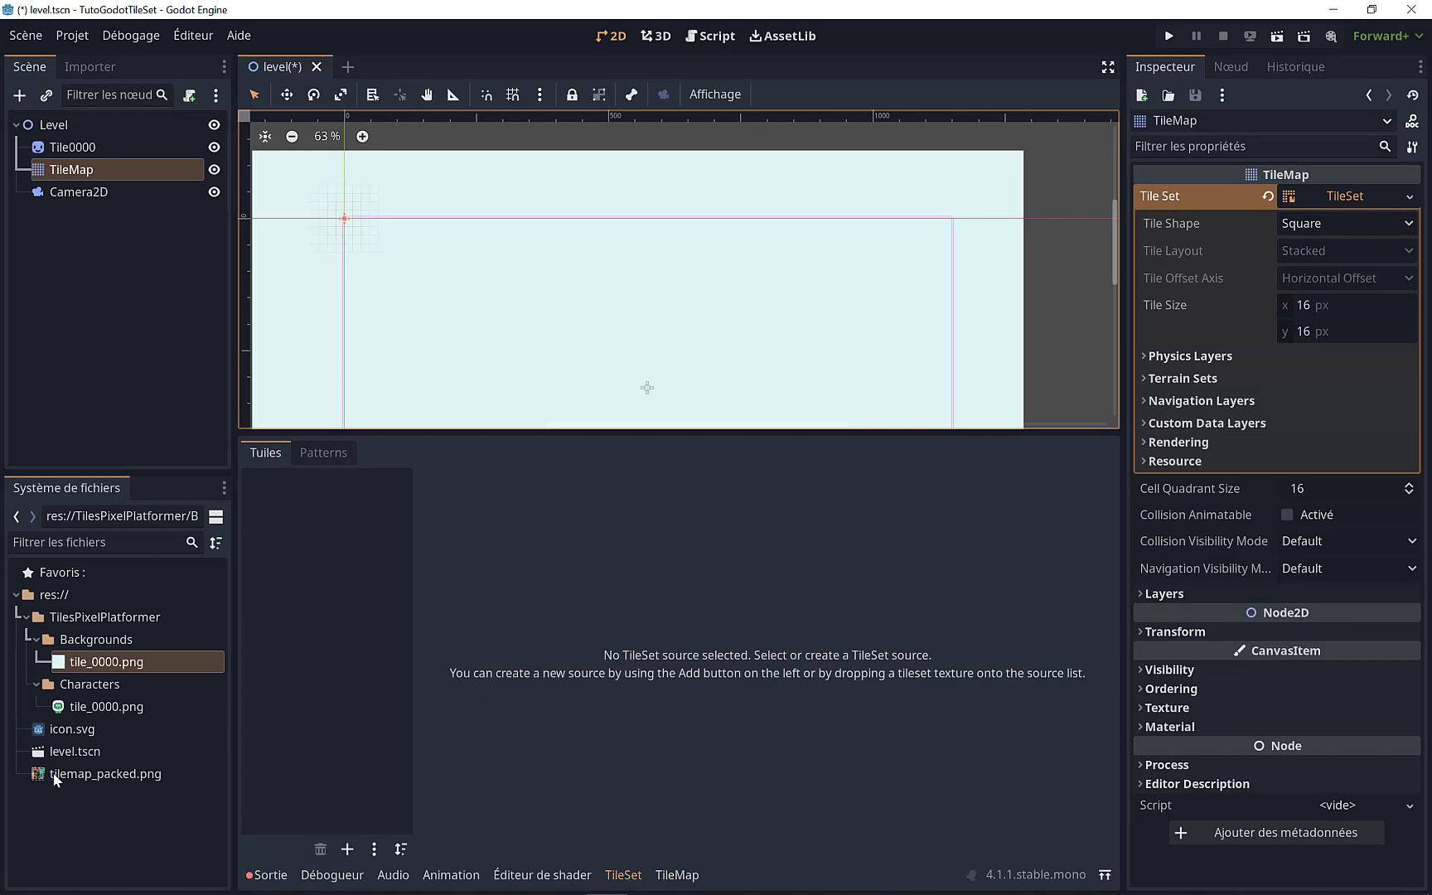
Step: Add tilemap_packed.png as the atlas source with tiles auto-created, then zoom into the grass tiles
{"action": "left_click_drag", "start_coordinate": [66, 776], "coordinate": [294, 662]}
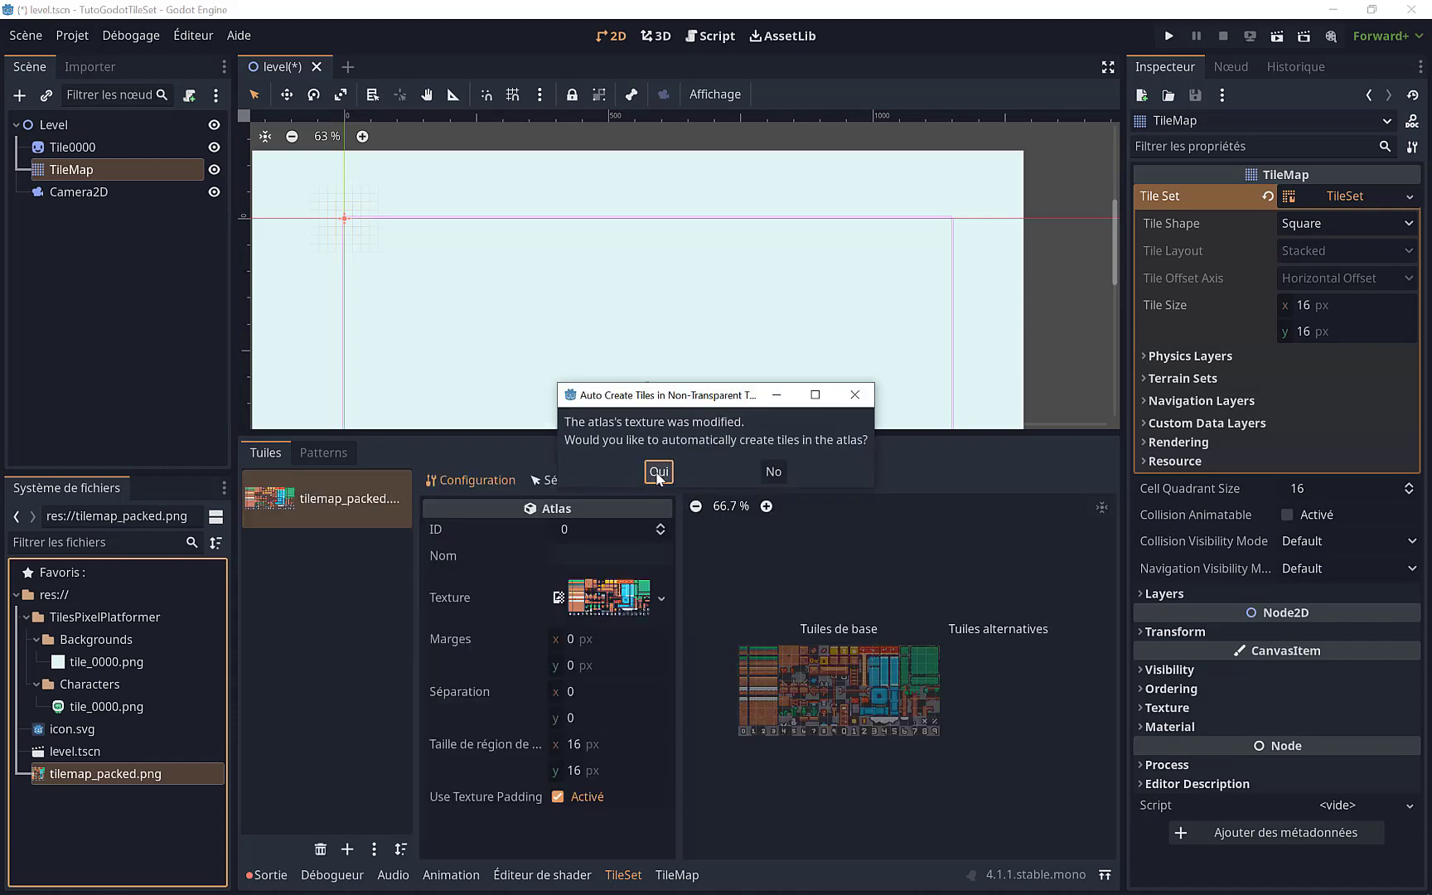
{"action": "left_click", "coordinate": [658, 472]}
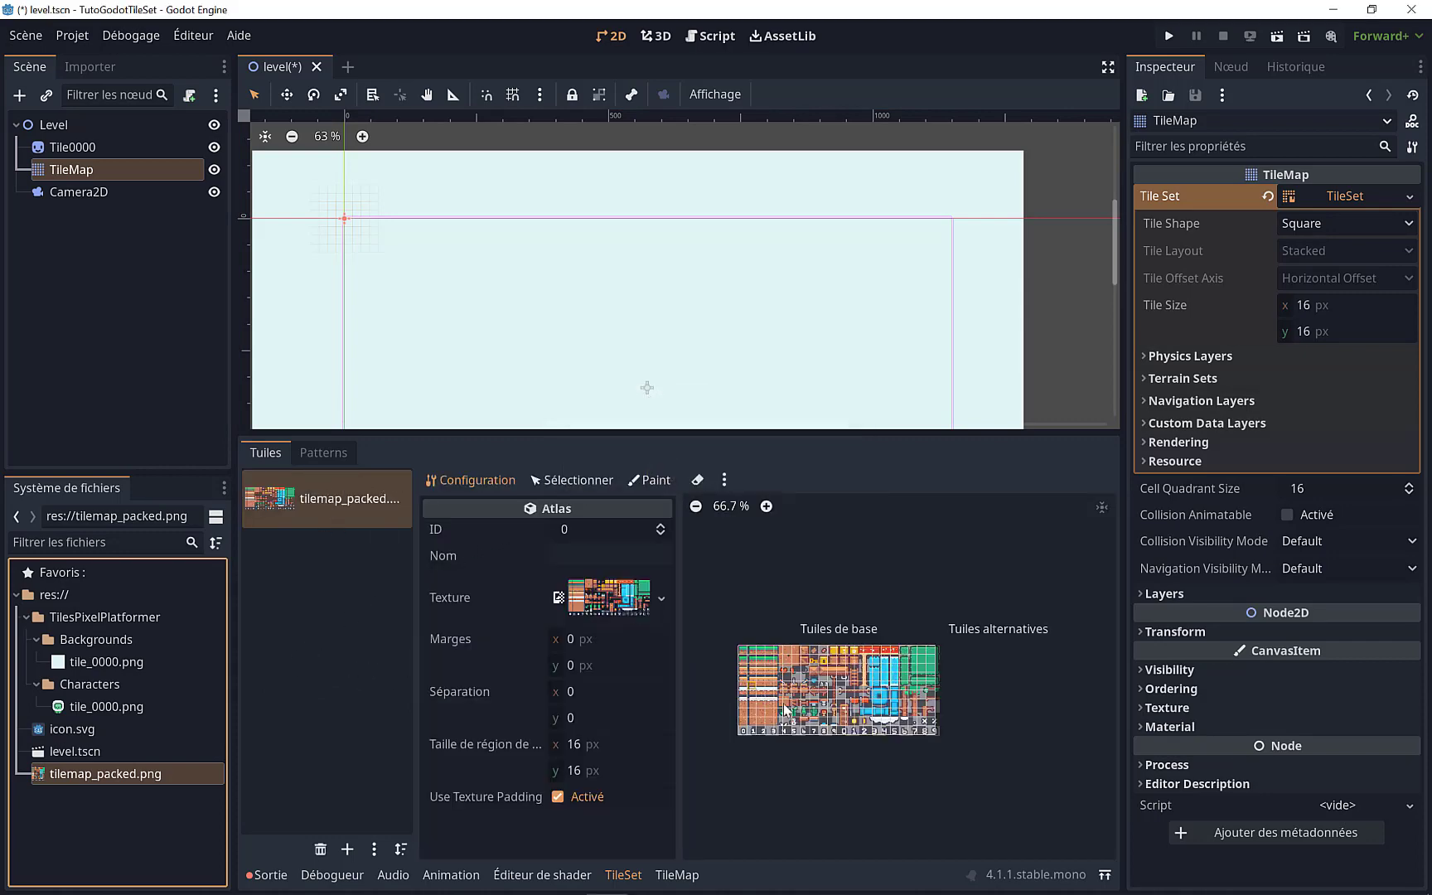
{"action": "scroll", "coordinate": [784, 710], "scroll_direction": "up", "scroll_amount": 7}
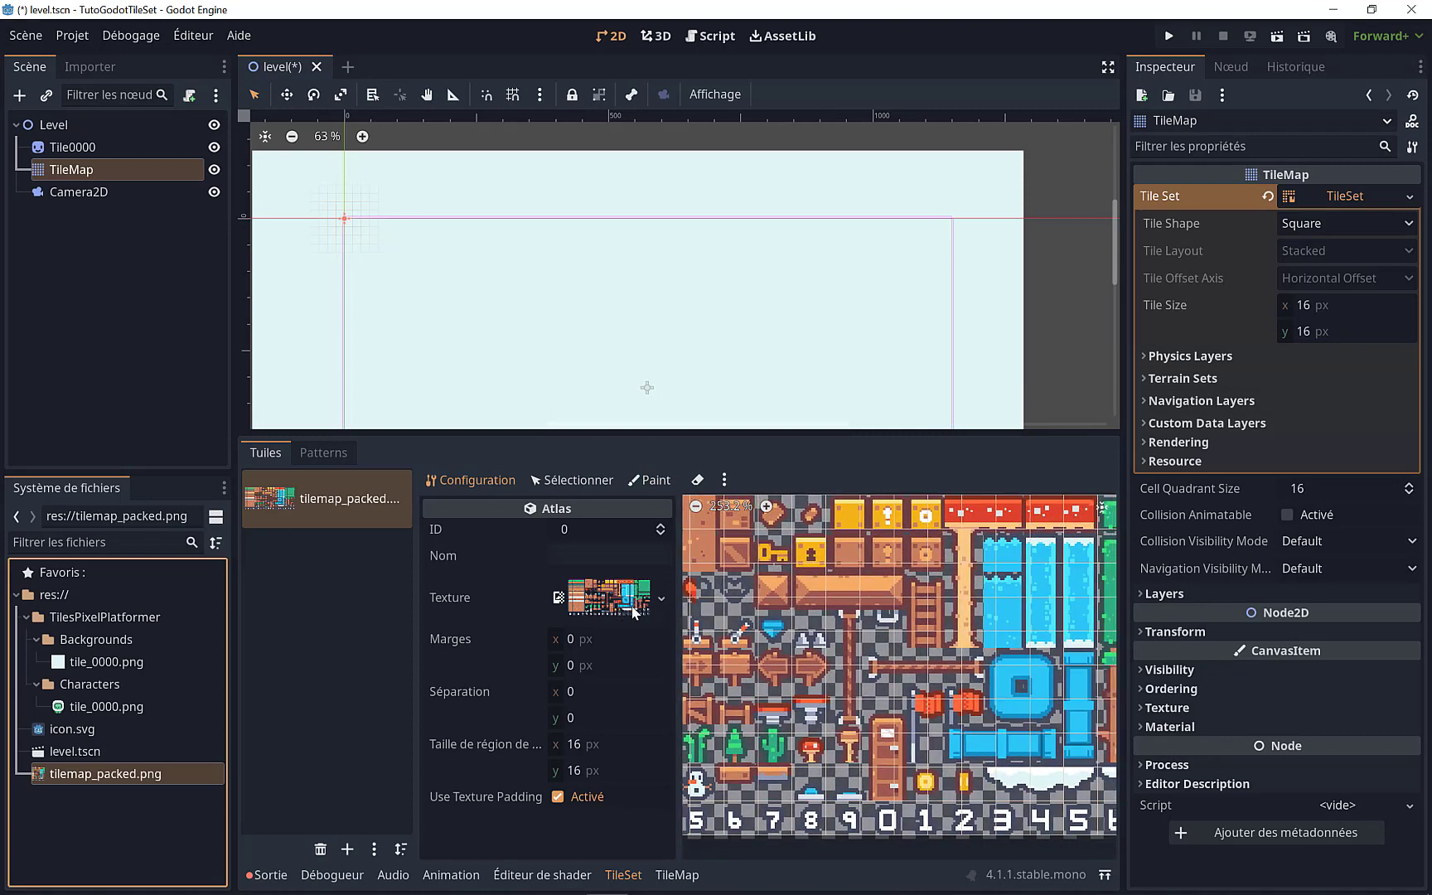
{"action": "scroll", "coordinate": [877, 633], "scroll_direction": "up", "scroll_amount": 3}
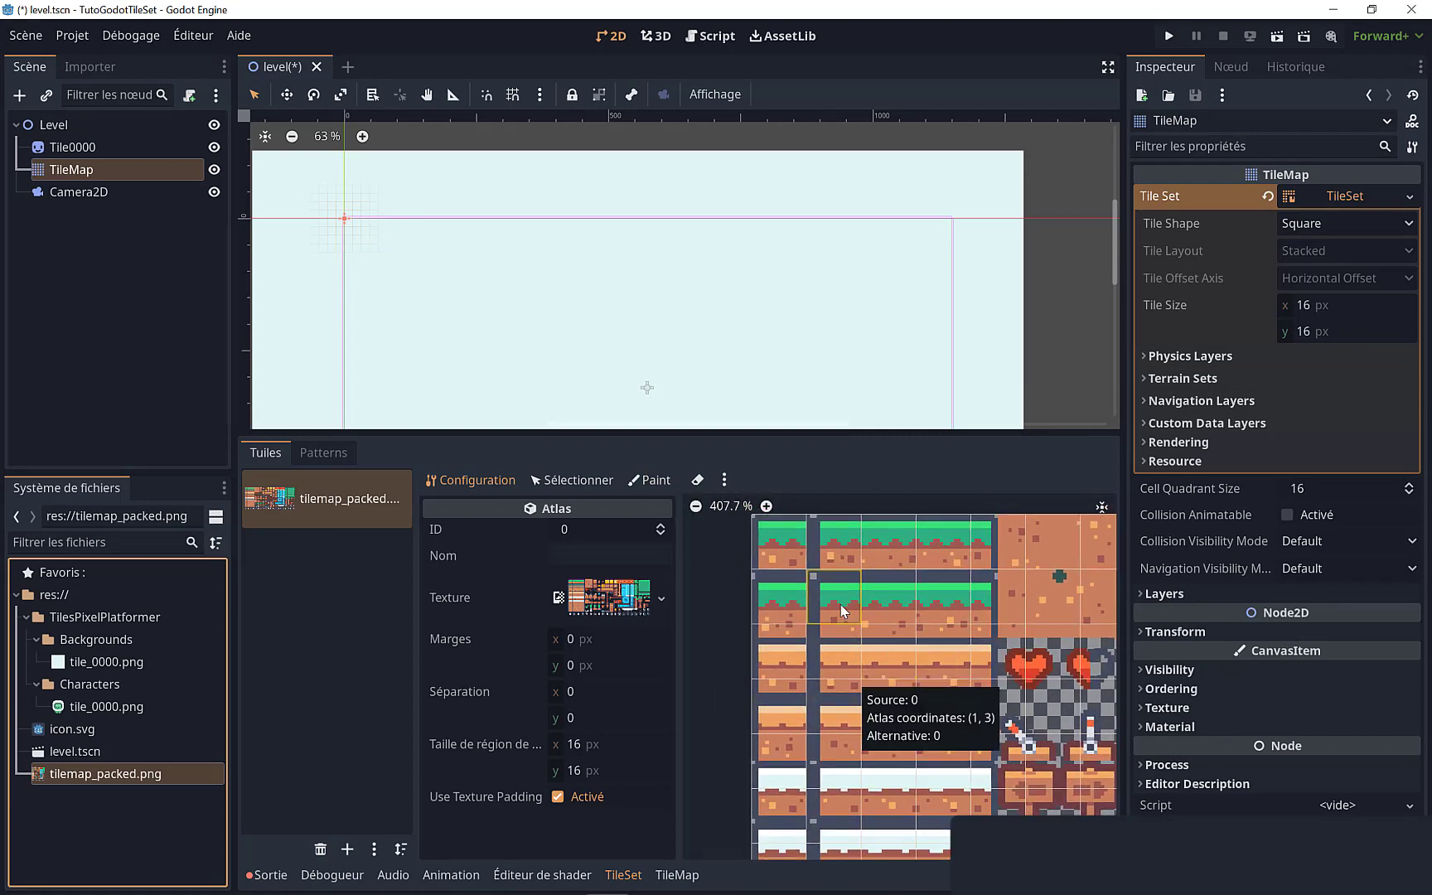
{"action": "scroll", "coordinate": [840, 604], "scroll_direction": "up", "scroll_amount": 1}
{"action": "scroll", "coordinate": [816, 588], "scroll_direction": "up", "scroll_amount": 2}
{"action": "scroll", "coordinate": [789, 571], "scroll_direction": "up", "scroll_amount": 2}
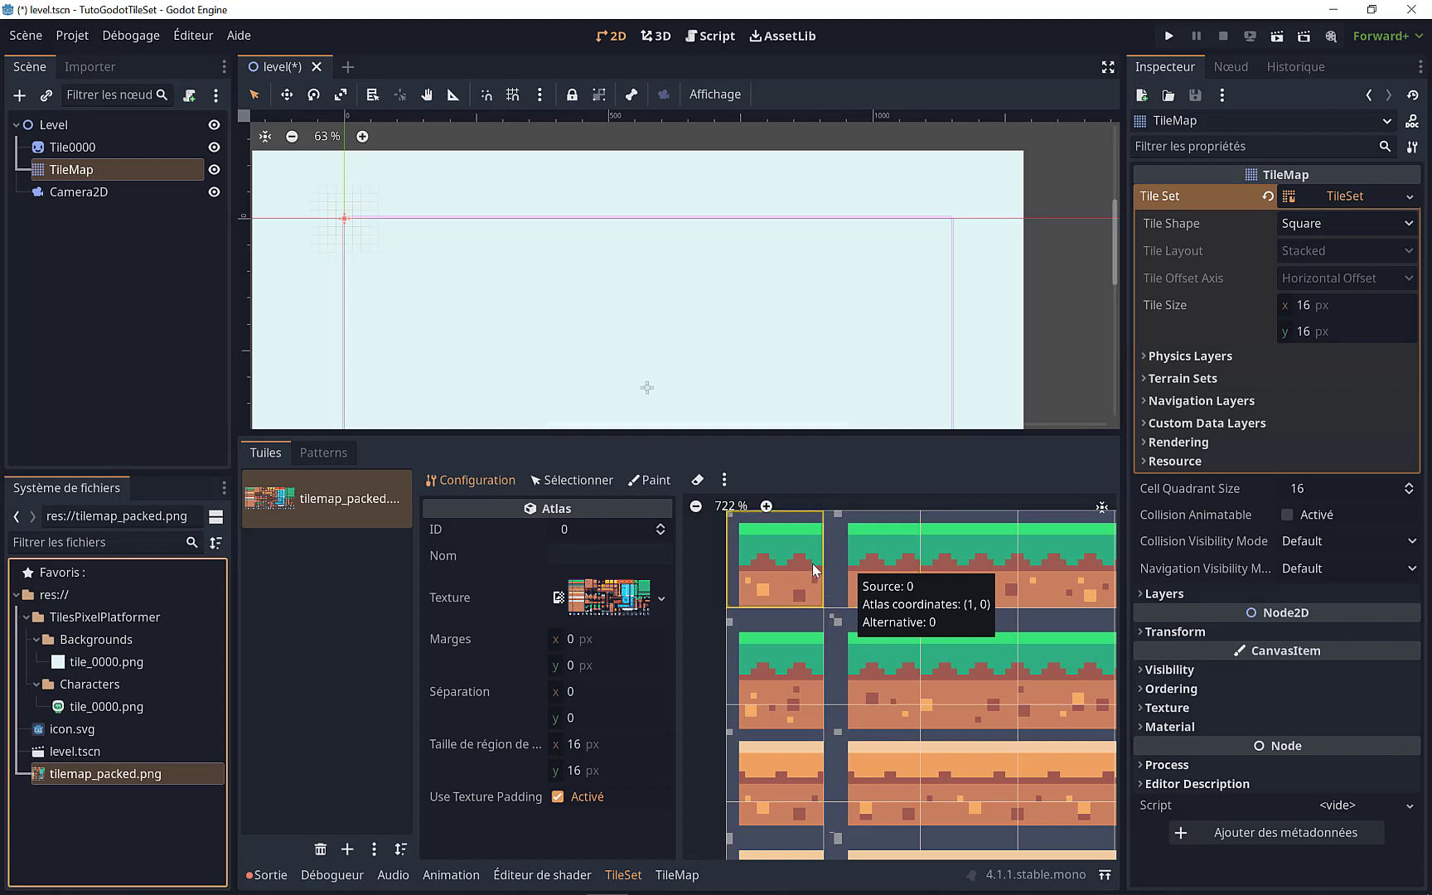
{"action": "scroll", "coordinate": [921, 531], "scroll_direction": "down", "scroll_amount": 5}
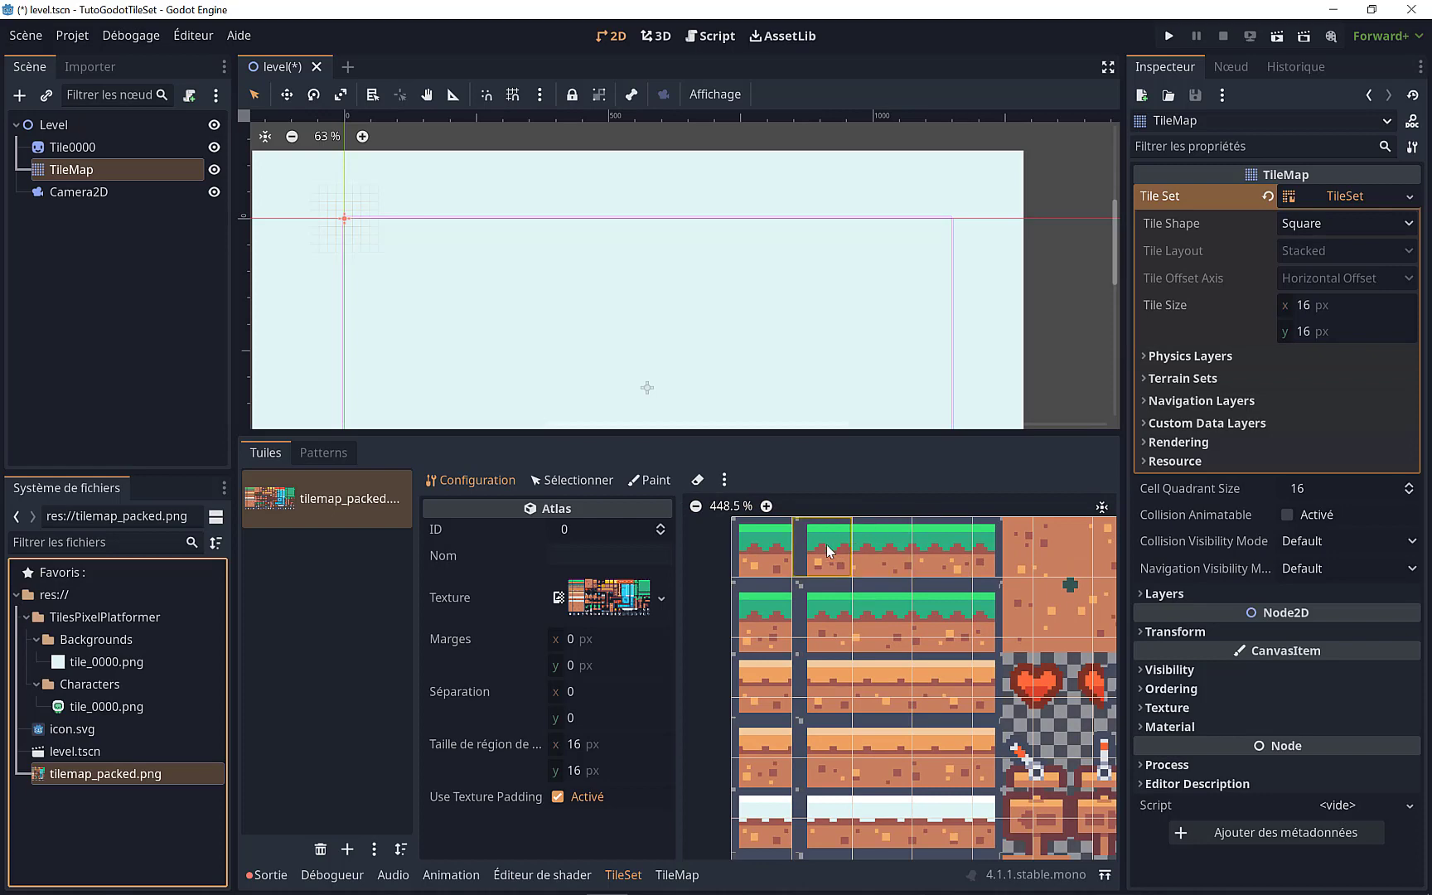
{"action": "mouse_move", "coordinate": [914, 604]}
{"action": "middle_mouse_down"}
{"action": "mouse_move", "coordinate": [821, 588]}
{"action": "mouse_move", "coordinate": [953, 598]}
{"action": "mouse_move", "coordinate": [916, 627]}
{"action": "mouse_move", "coordinate": [876, 624]}
{"action": "middle_mouse_up"}
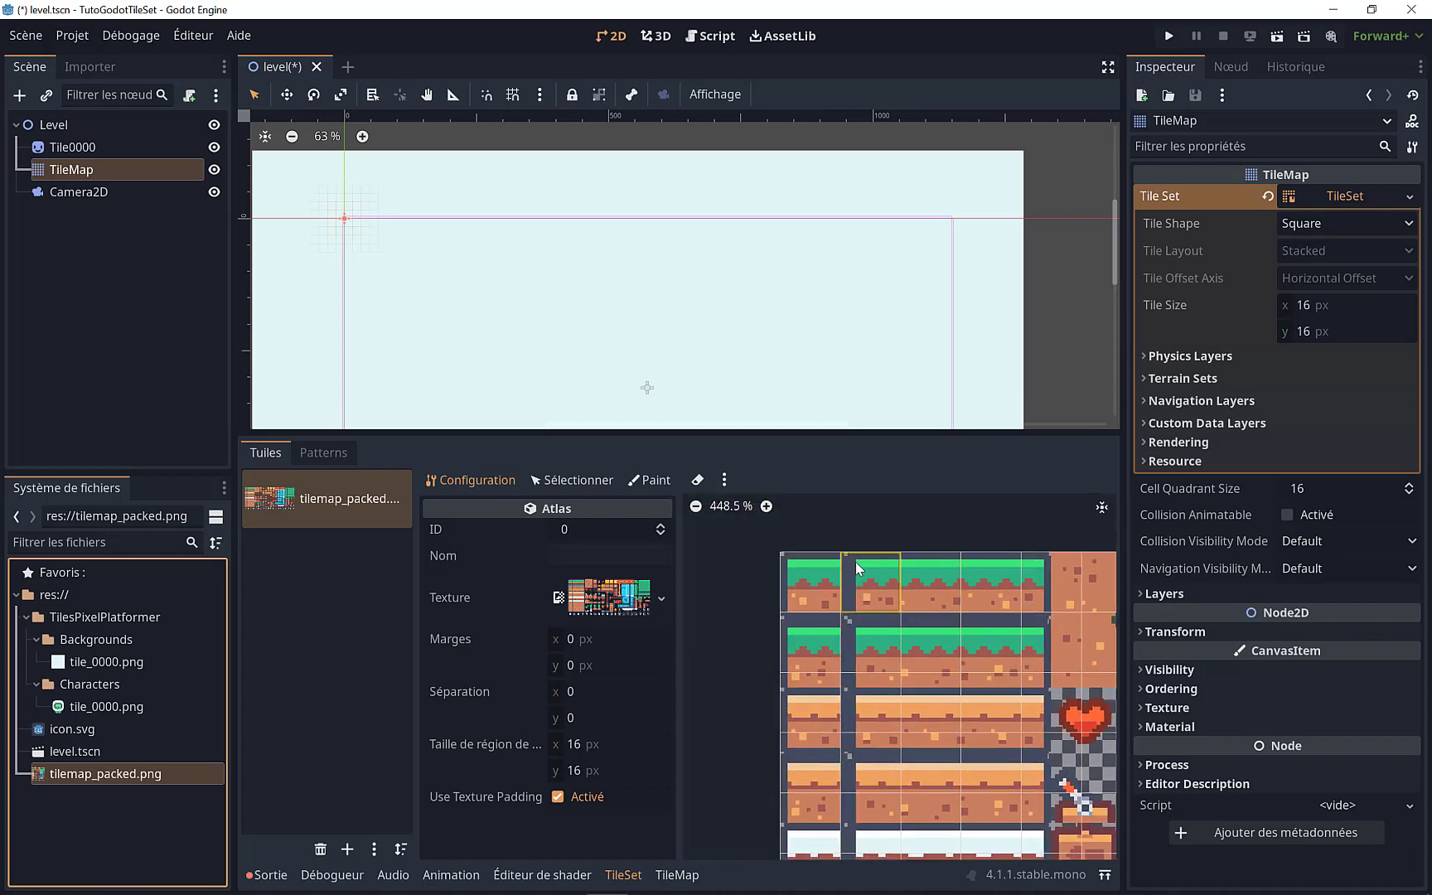
{"action": "mouse_move", "coordinate": [920, 592]}
{"action": "middle_mouse_down"}
{"action": "mouse_move", "coordinate": [824, 536]}
{"action": "mouse_move", "coordinate": [848, 548]}
{"action": "middle_mouse_up"}
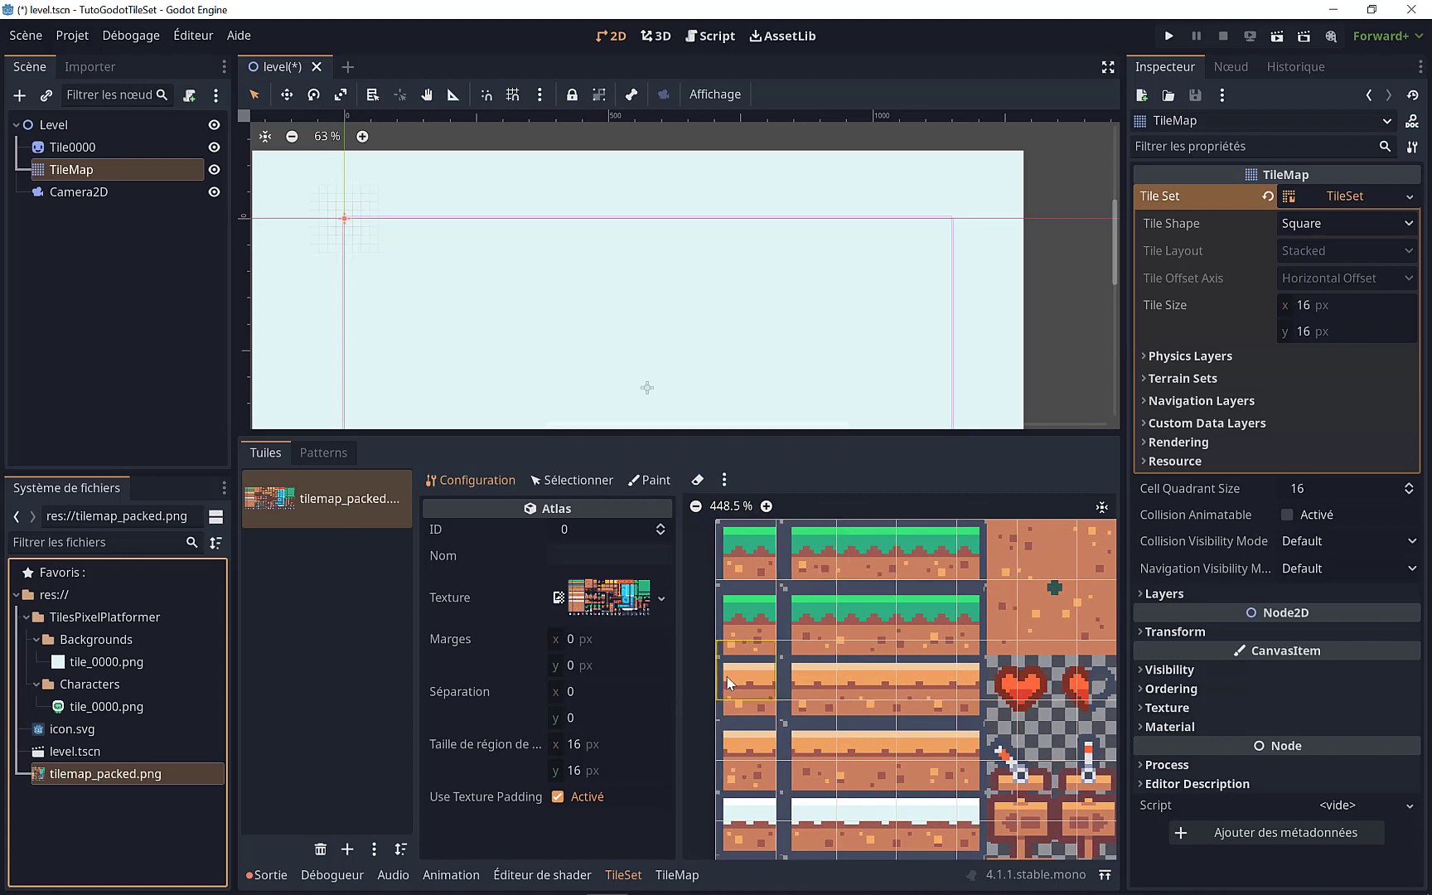
Step: Set the atlas texture region size to 18×18 px
{"action": "left_click", "coordinate": [595, 743]}
{"action": "type", "text": "1"}
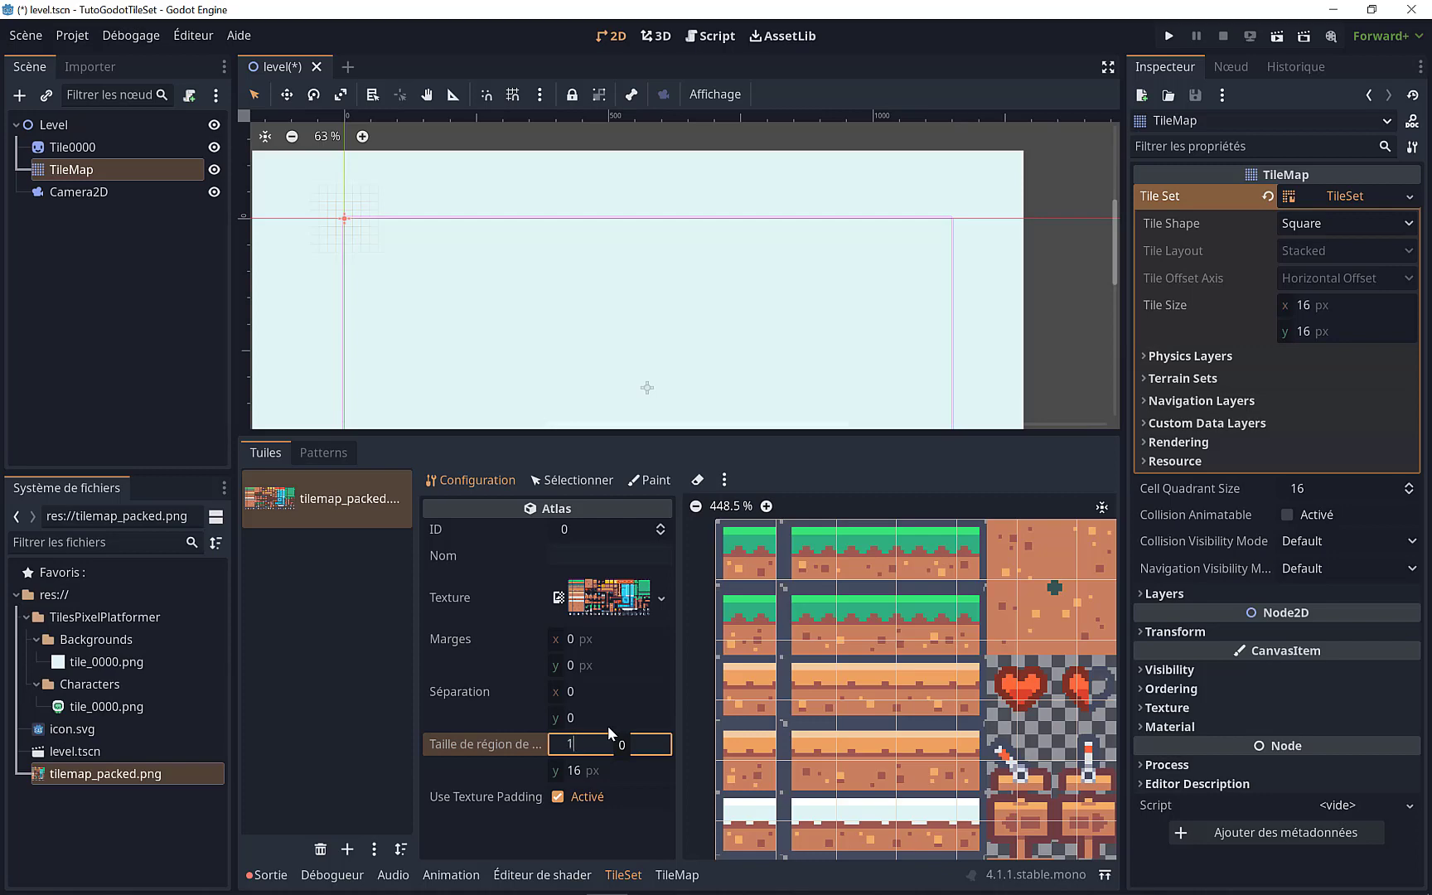
{"action": "type", "text": "8"}
{"action": "key", "text": "Tab"}
{"action": "type", "text": "18"}
{"action": "key", "text": "Tab"}
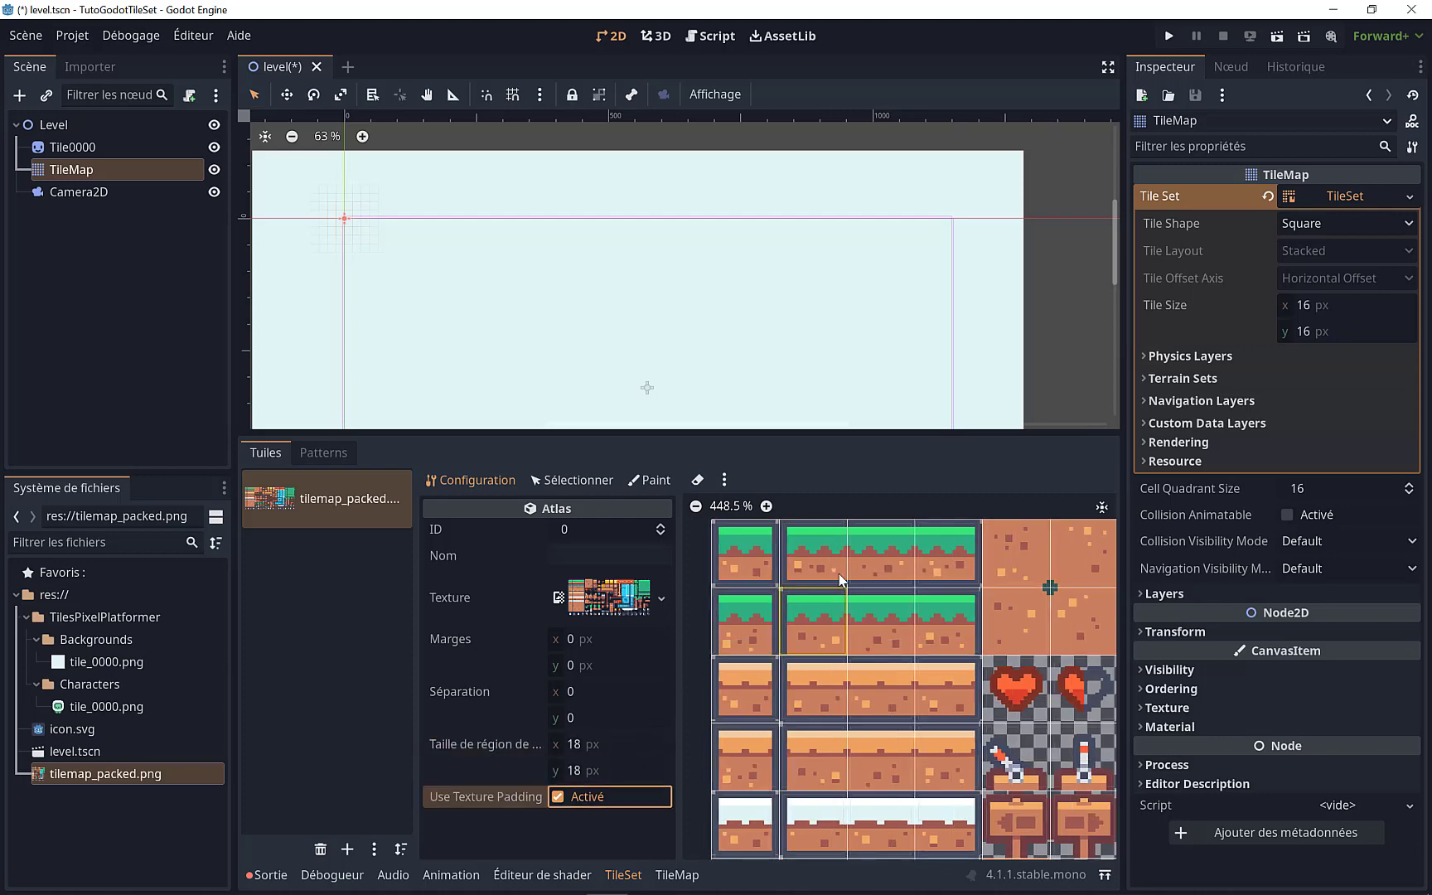
Step: Zoom and pan the atlas to view the whole tile sheet
{"action": "scroll", "coordinate": [843, 597], "scroll_direction": "down", "scroll_amount": 2}
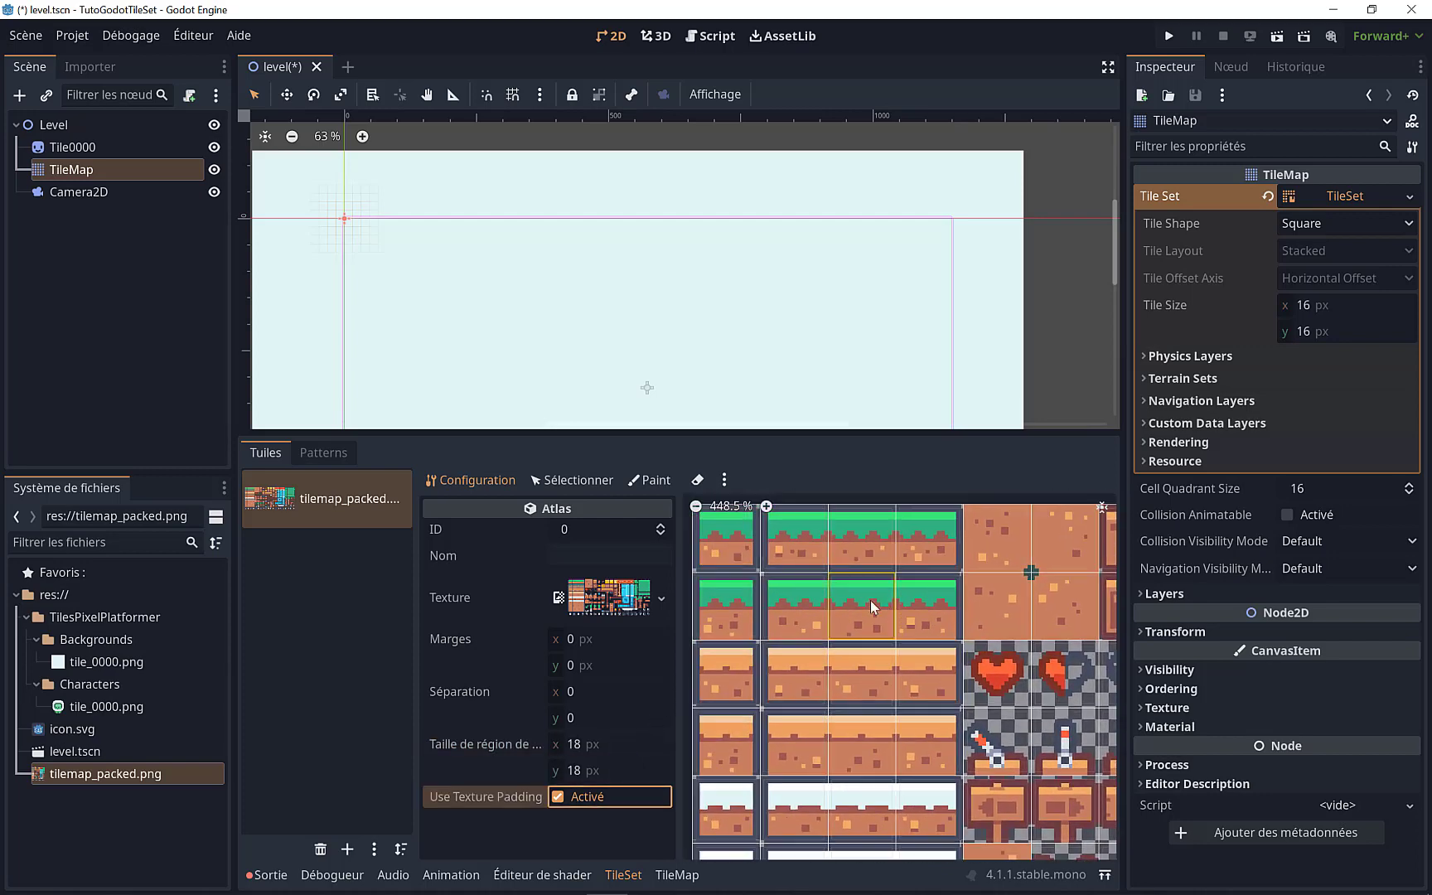
{"action": "scroll", "coordinate": [873, 606], "scroll_direction": "down", "scroll_amount": 5}
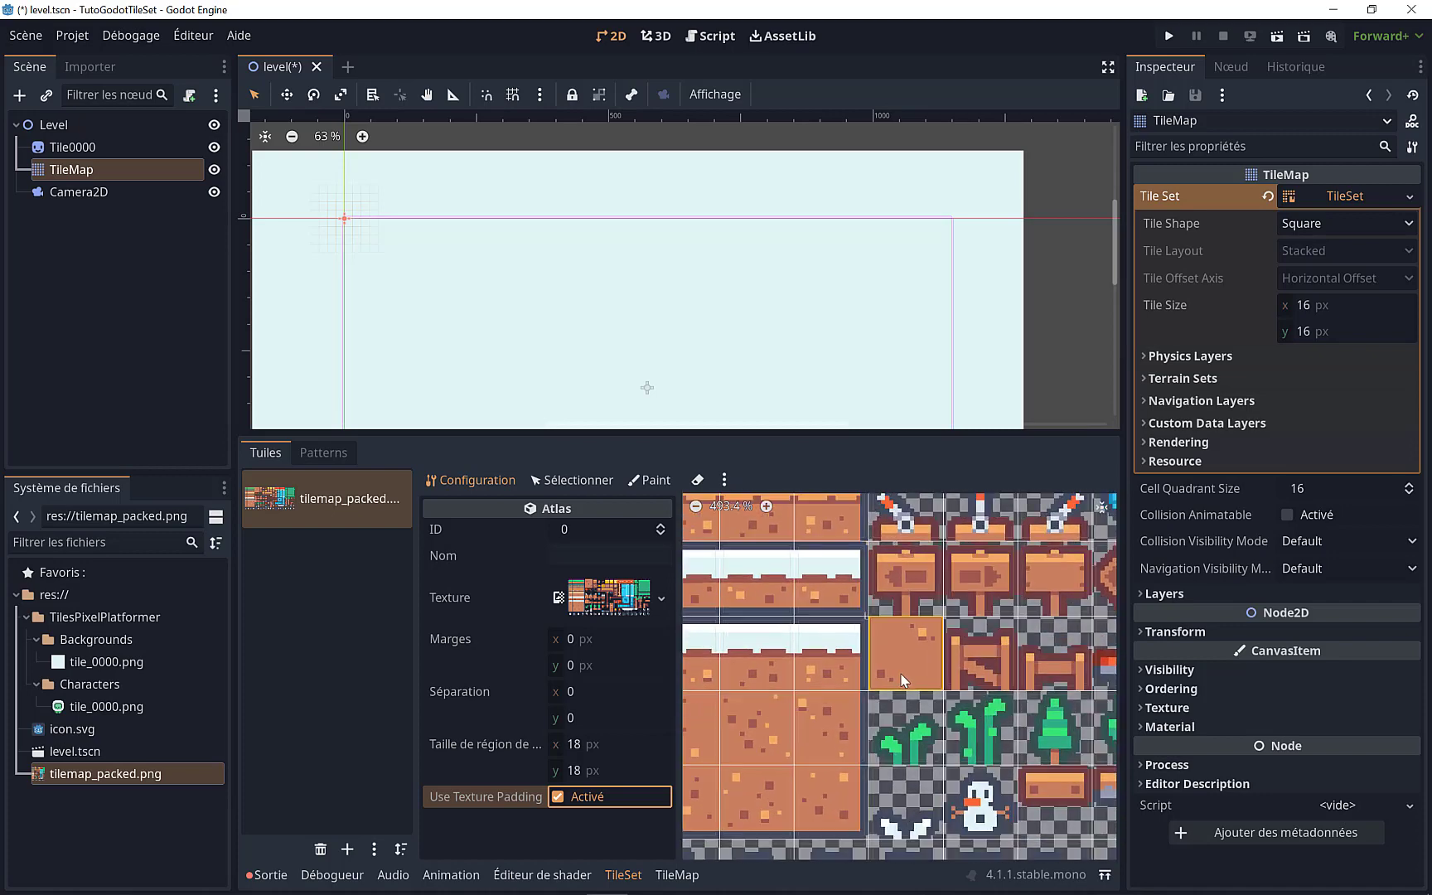
{"action": "scroll", "coordinate": [878, 654], "scroll_direction": "up", "scroll_amount": 2}
{"action": "scroll", "coordinate": [851, 612], "scroll_direction": "down", "scroll_amount": 2}
{"action": "scroll", "coordinate": [829, 630], "scroll_direction": "right", "scroll_amount": 3}
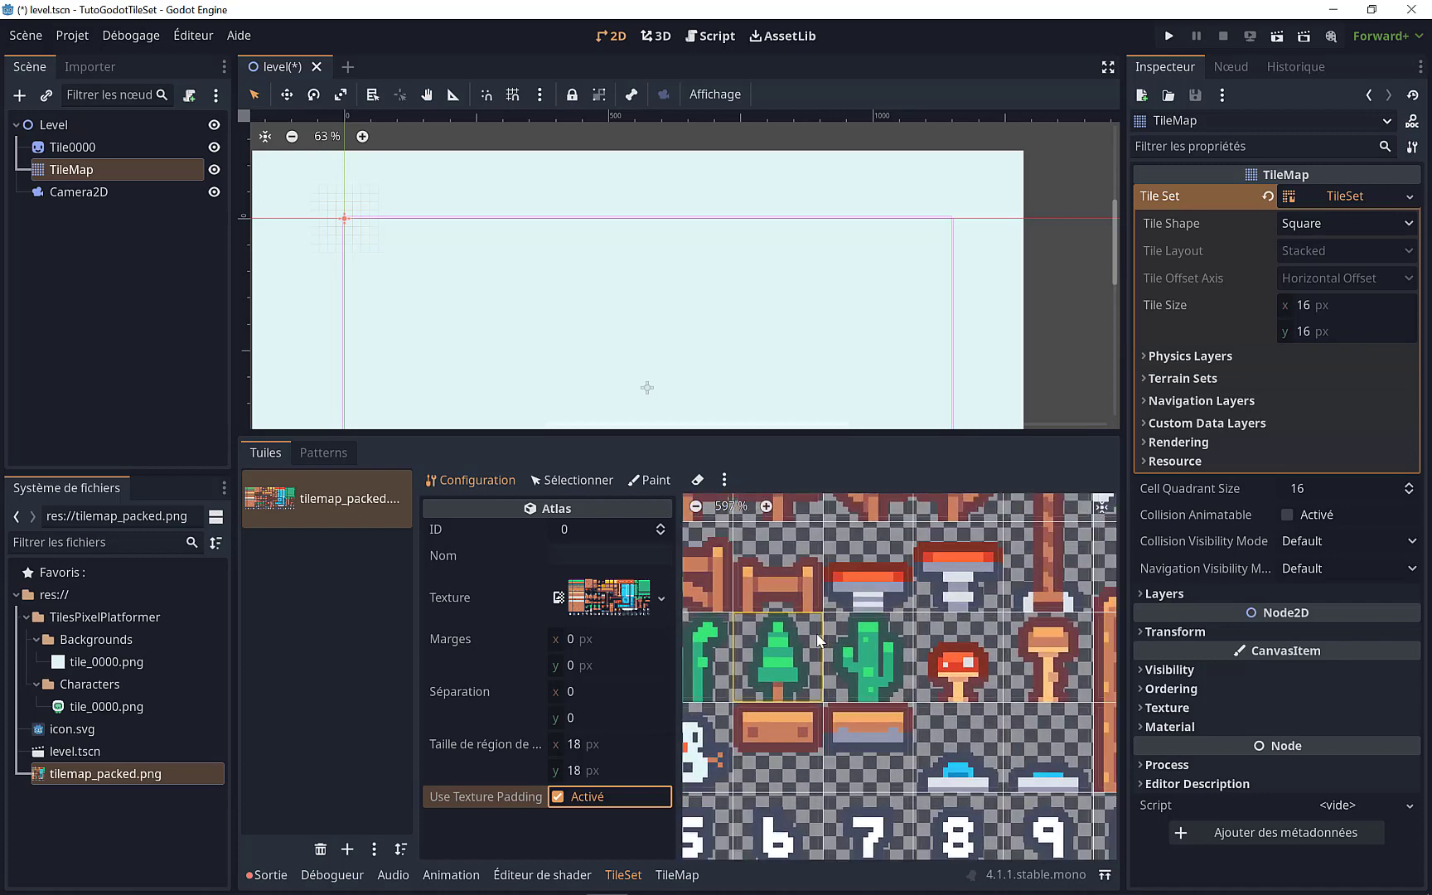
{"action": "scroll", "coordinate": [816, 639], "scroll_direction": "down", "scroll_amount": 3, "text": "ctrl"}
{"action": "scroll", "coordinate": [808, 642], "scroll_direction": "down", "scroll_amount": 2, "text": "ctrl"}
{"action": "scroll", "coordinate": [800, 645], "scroll_direction": "down", "scroll_amount": 3, "text": "ctrl"}
{"action": "scroll", "coordinate": [792, 647], "scroll_direction": "down", "scroll_amount": 3, "text": "ctrl"}
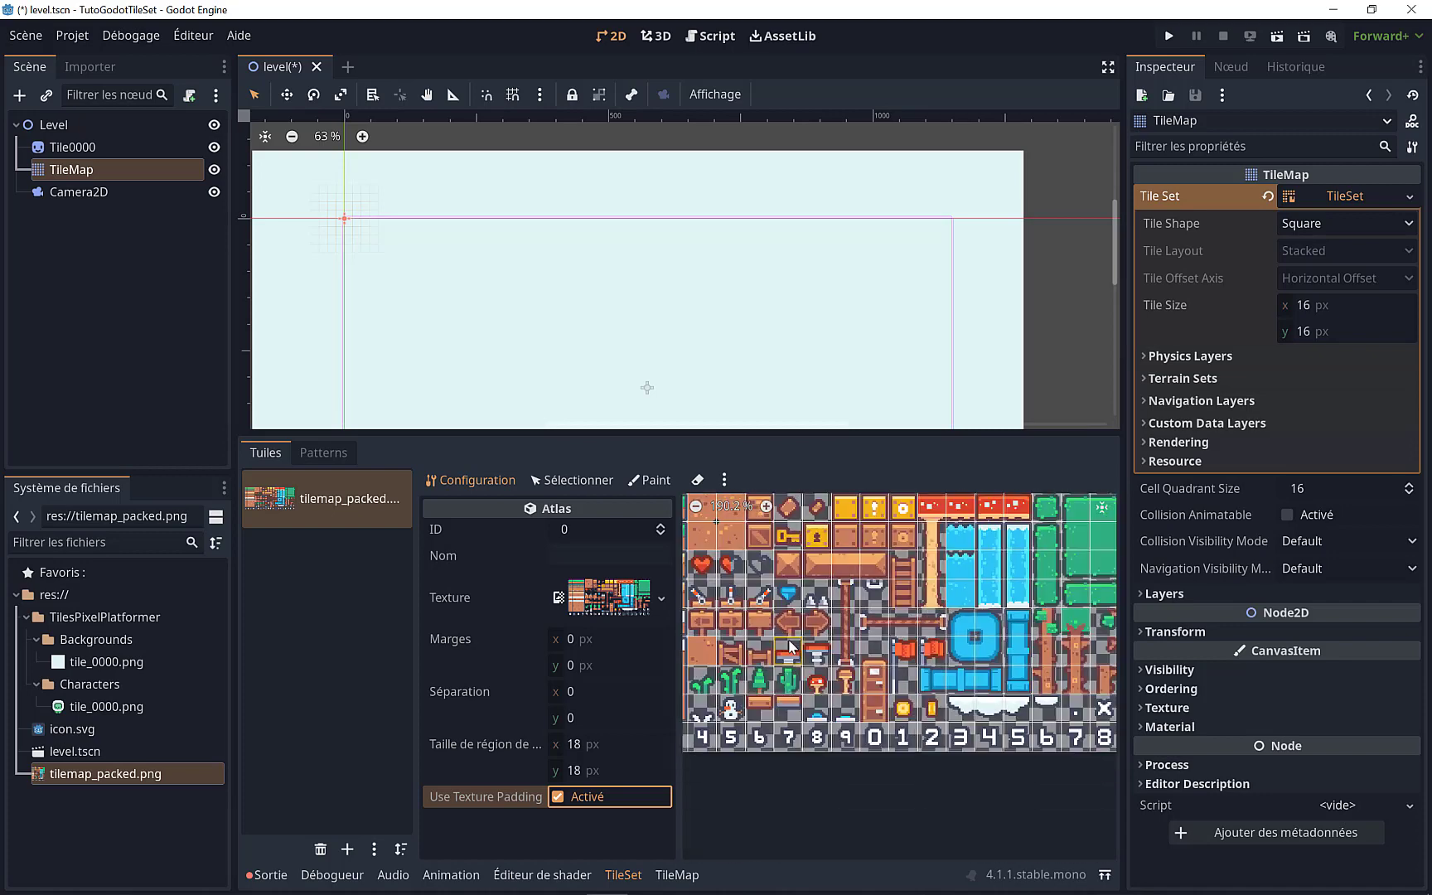
{"action": "scroll", "coordinate": [792, 647], "scroll_direction": "up", "scroll_amount": 2}
{"action": "scroll", "coordinate": [911, 679], "scroll_direction": "left", "scroll_amount": 4}
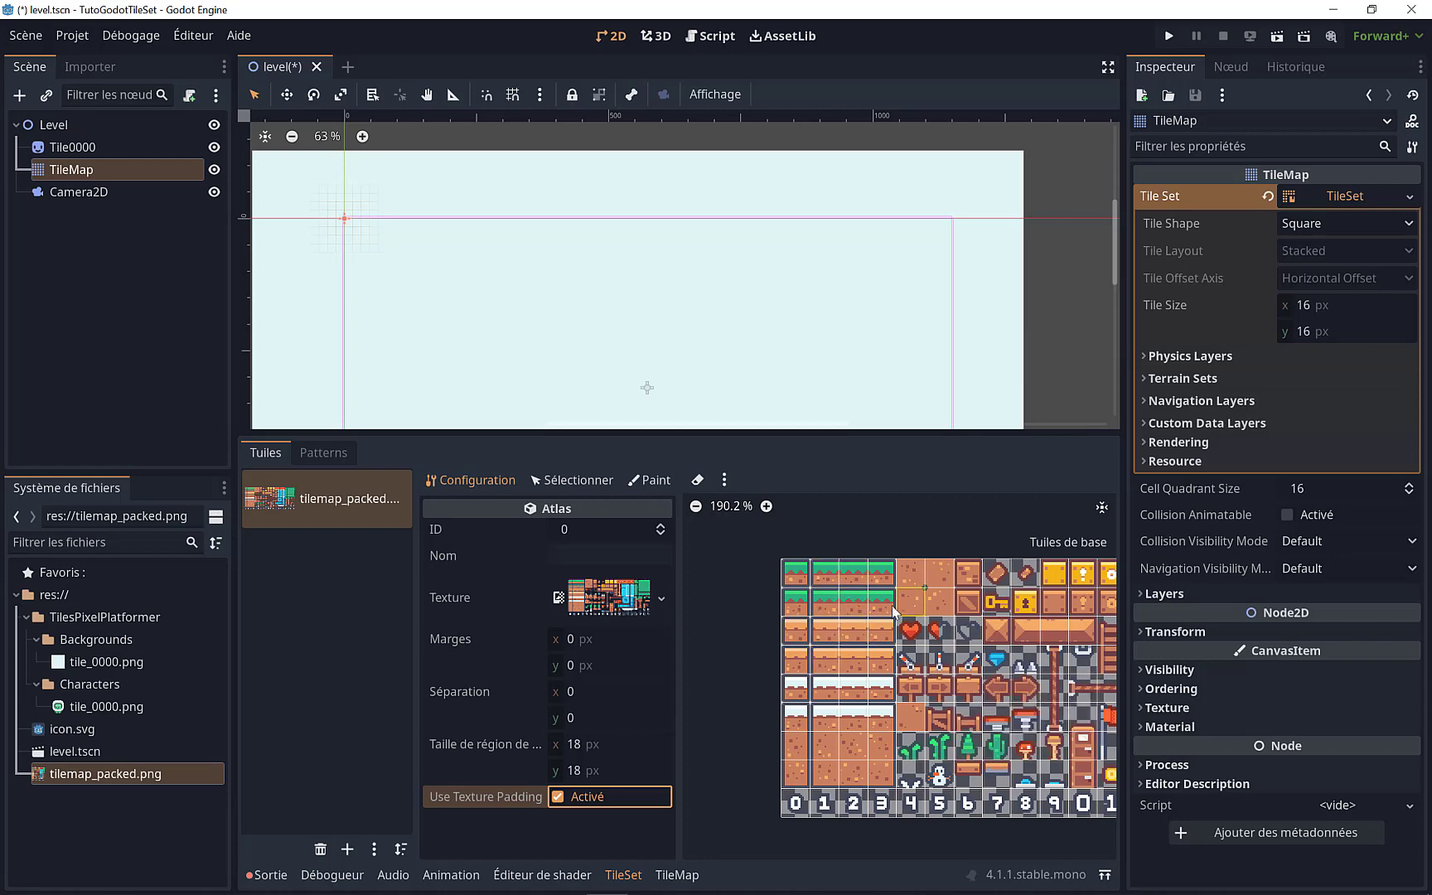
{"action": "middle_click_drag", "start_coordinate": [898, 604], "coordinate": [840, 617]}
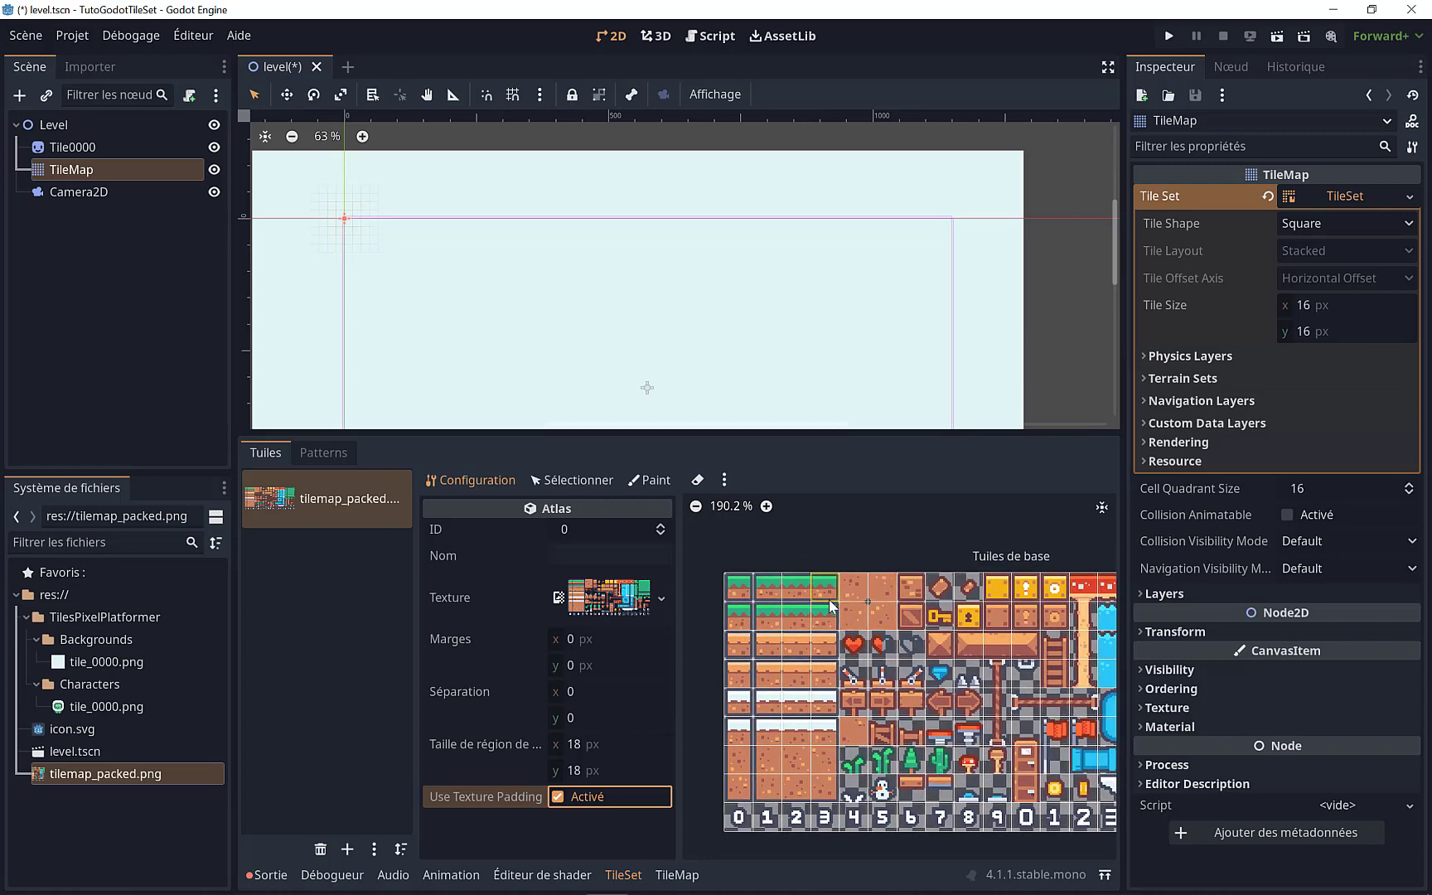
Step: Open Project Settings at the 2D Physics layer names
{"action": "left_click", "coordinate": [81, 39]}
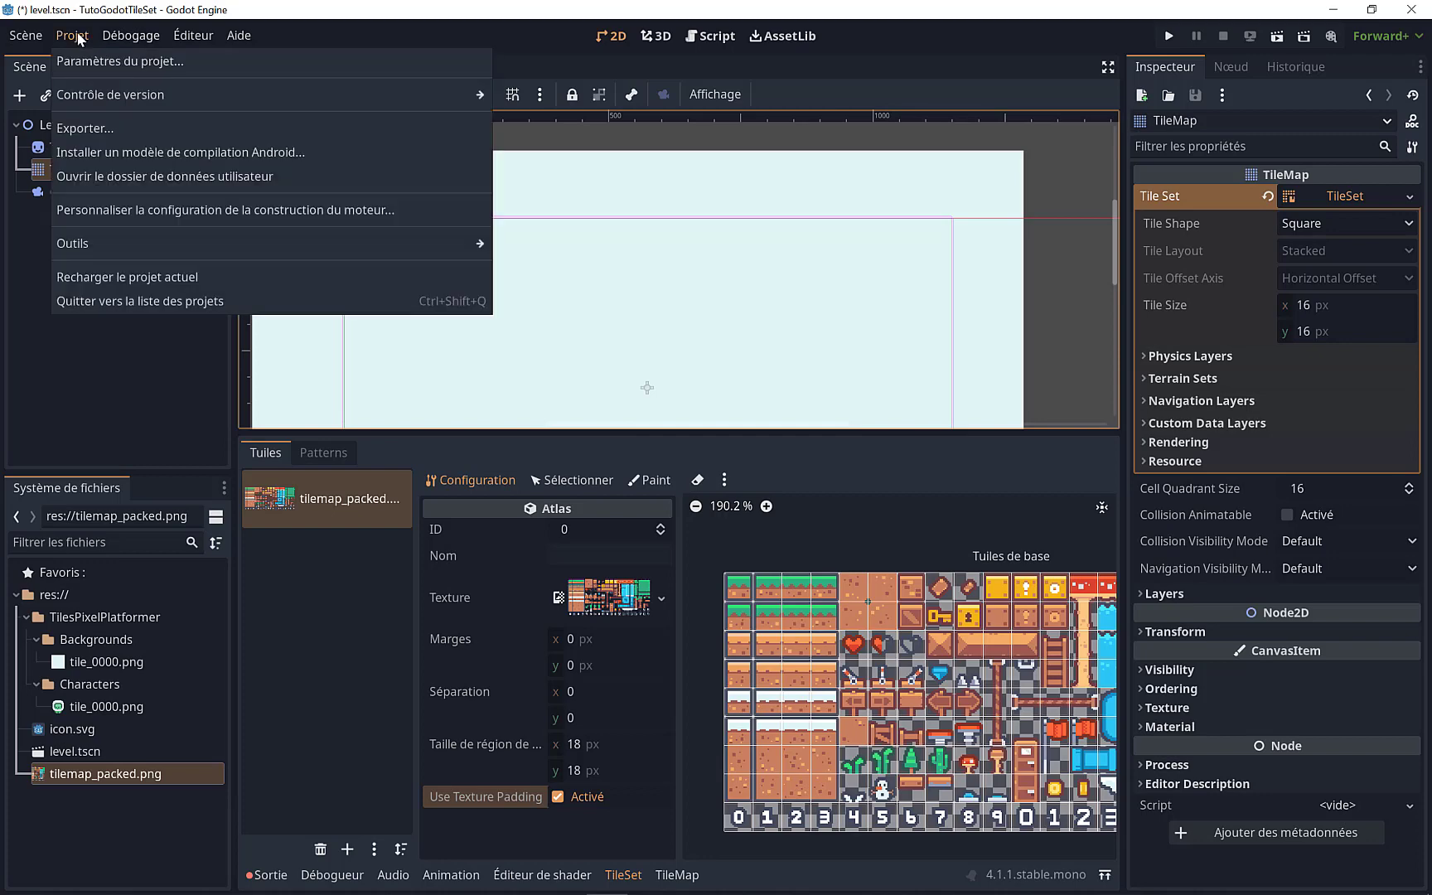
{"action": "left_click", "coordinate": [86, 61]}
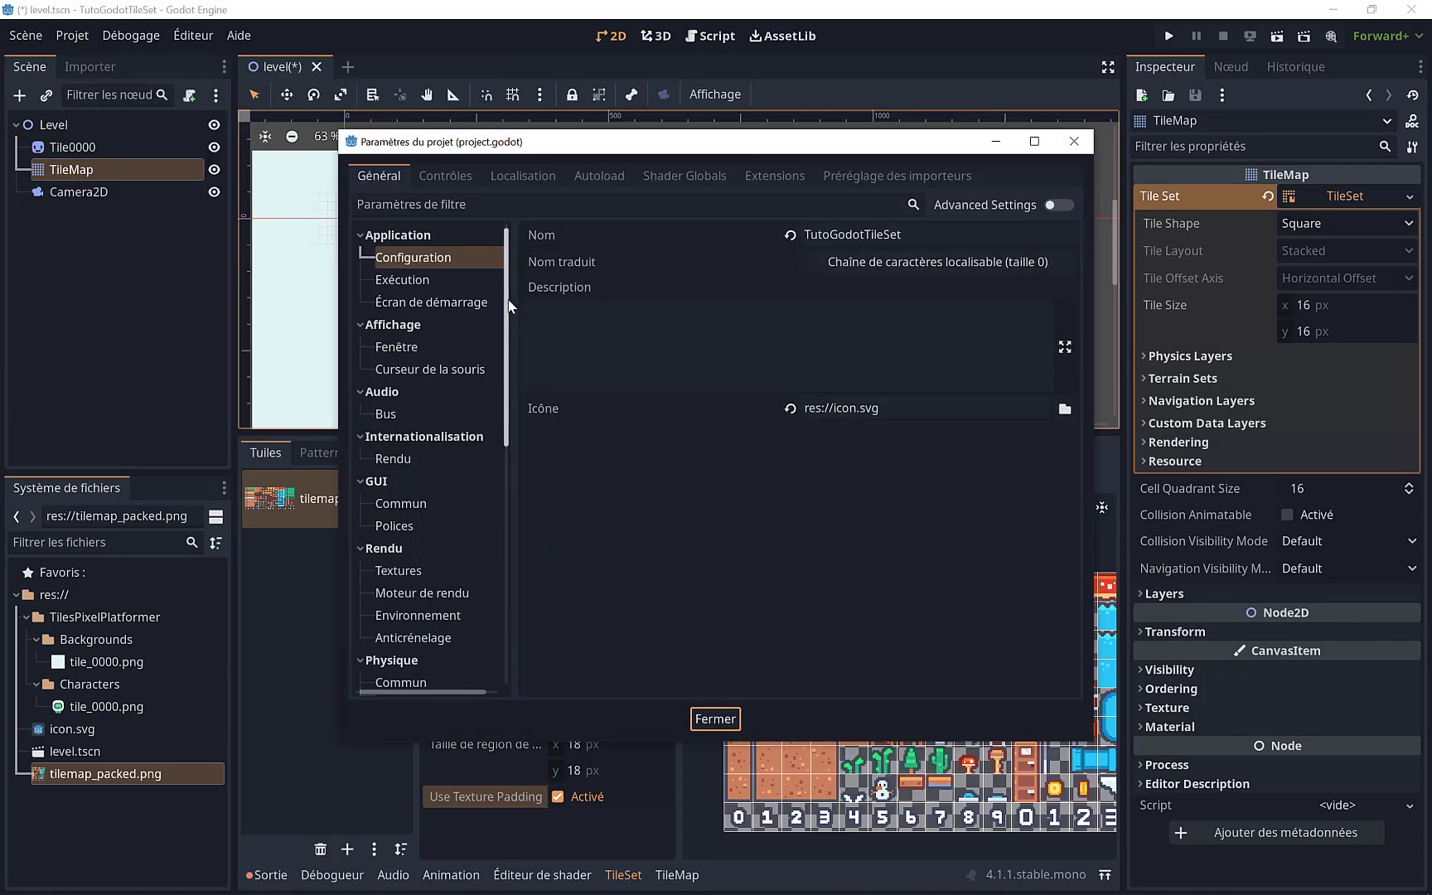
{"action": "scroll", "coordinate": [501, 429], "scroll_direction": "down", "scroll_amount": 5}
{"action": "scroll", "coordinate": [501, 429], "scroll_direction": "down", "scroll_amount": 2}
{"action": "scroll", "coordinate": [501, 429], "scroll_direction": "down", "scroll_amount": 2}
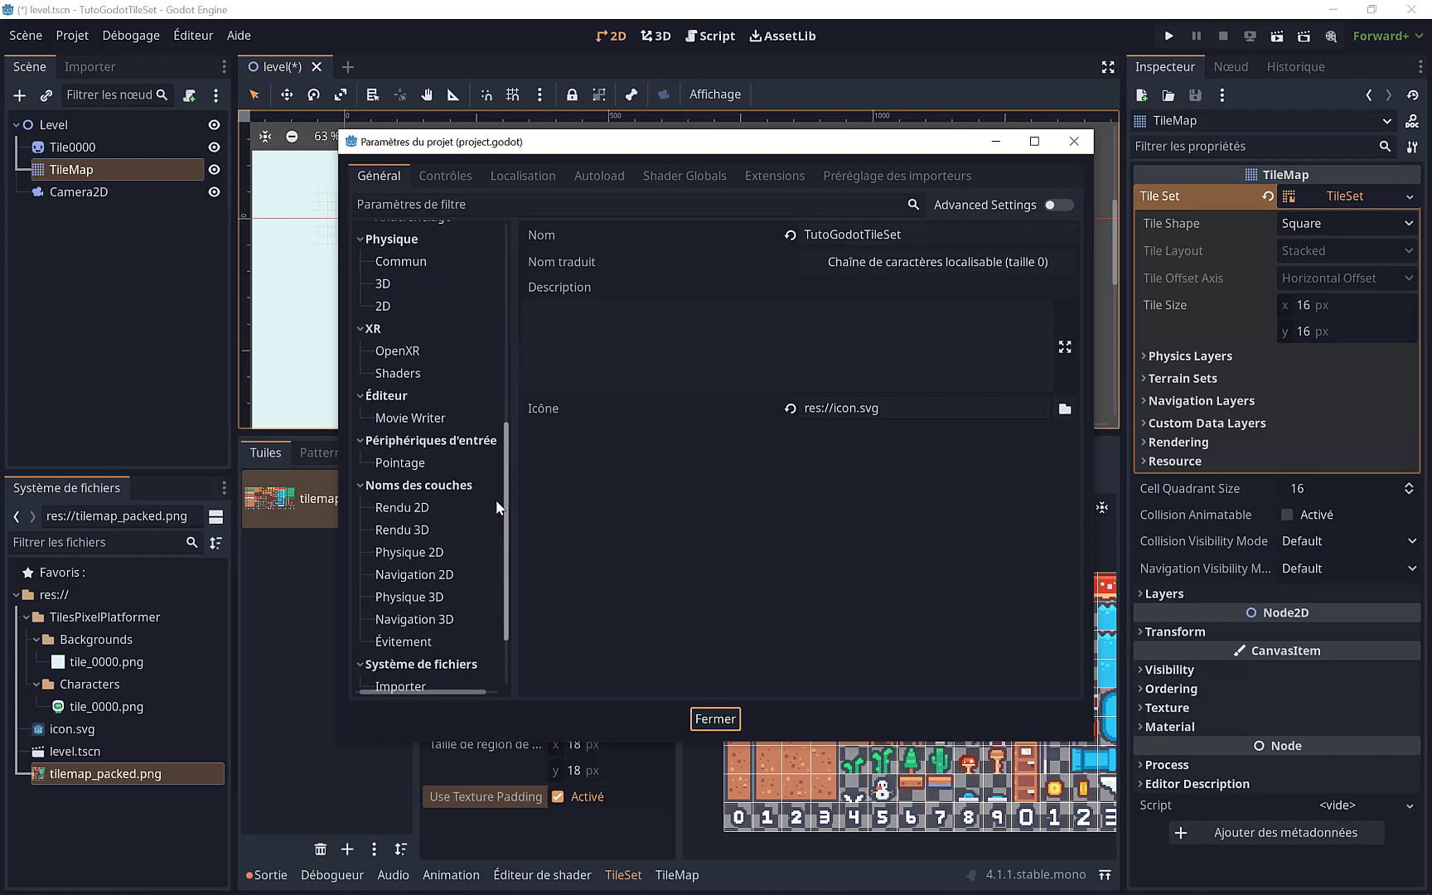
{"action": "scroll", "coordinate": [497, 435], "scroll_direction": "down", "scroll_amount": 2}
{"action": "scroll", "coordinate": [463, 437], "scroll_direction": "down", "scroll_amount": 2}
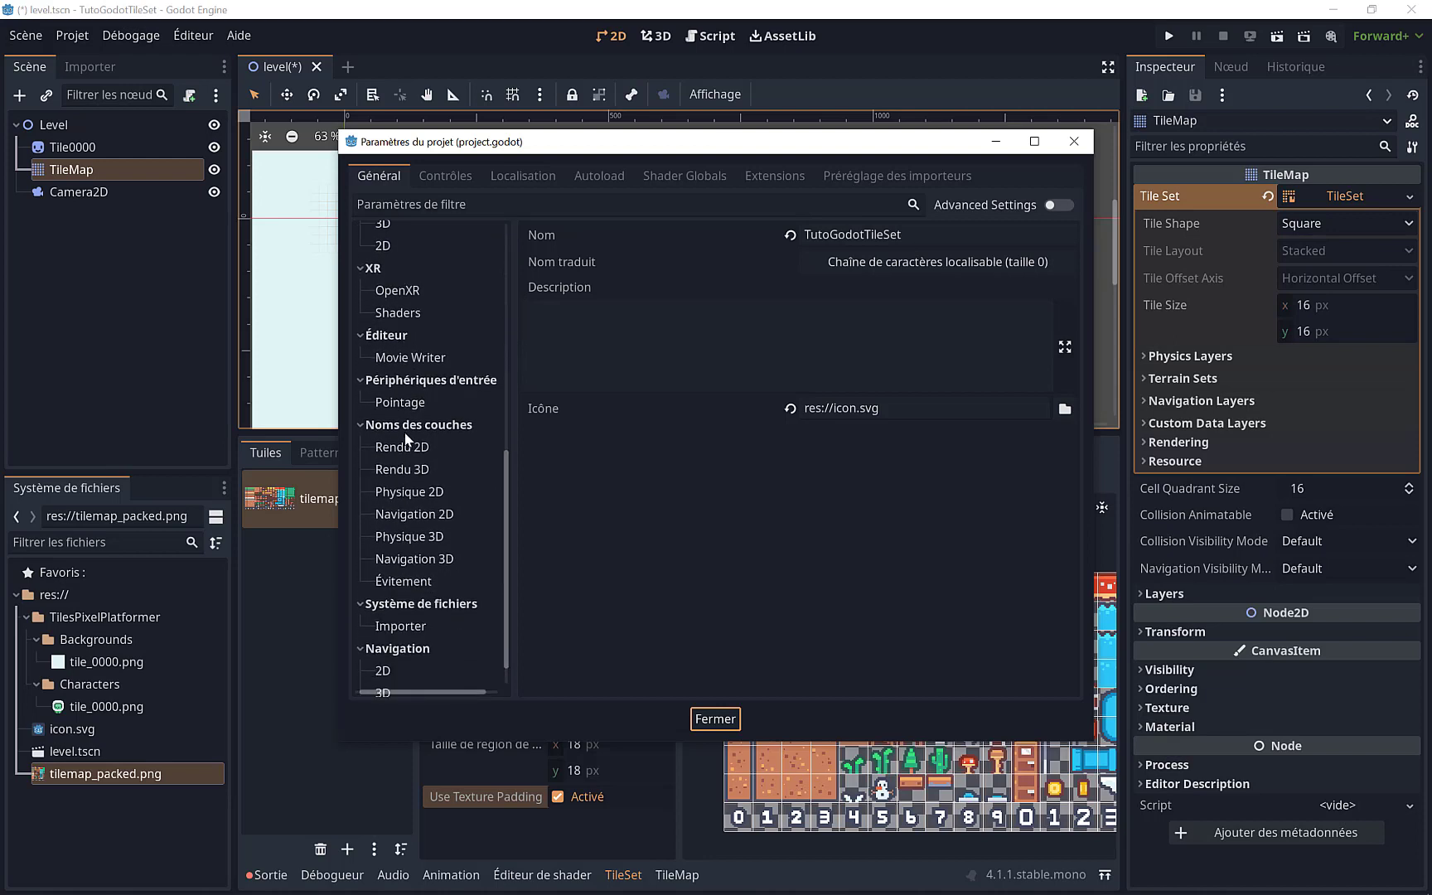
{"action": "left_click", "coordinate": [409, 493]}
Step: Name physics layer 1 'player' and layer 2 'ground', then close the settings
{"action": "left_click", "coordinate": [919, 235]}
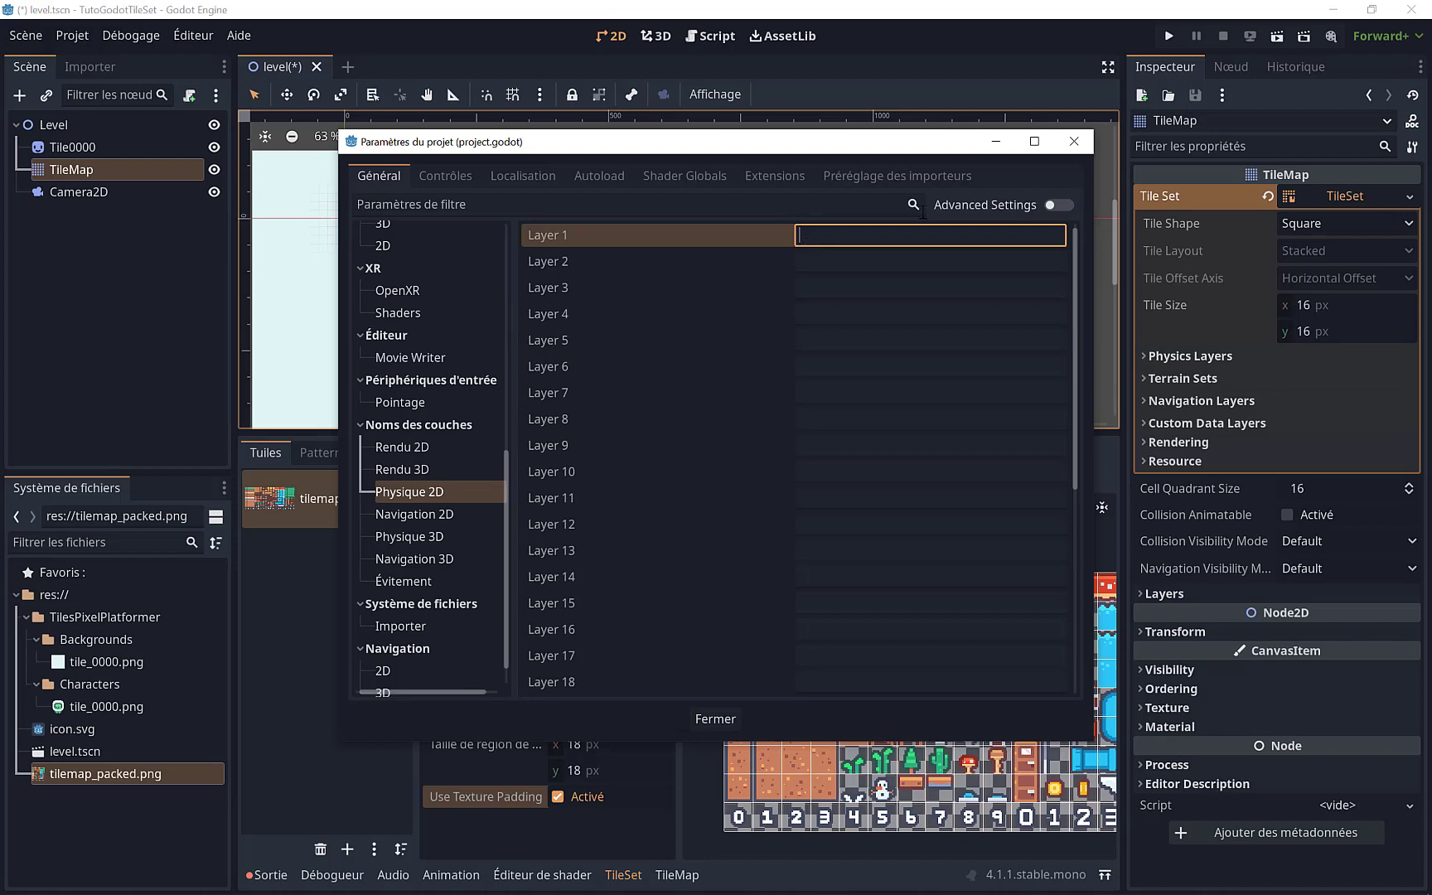
{"action": "type", "text": "player"}
{"action": "key", "text": "Tab"}
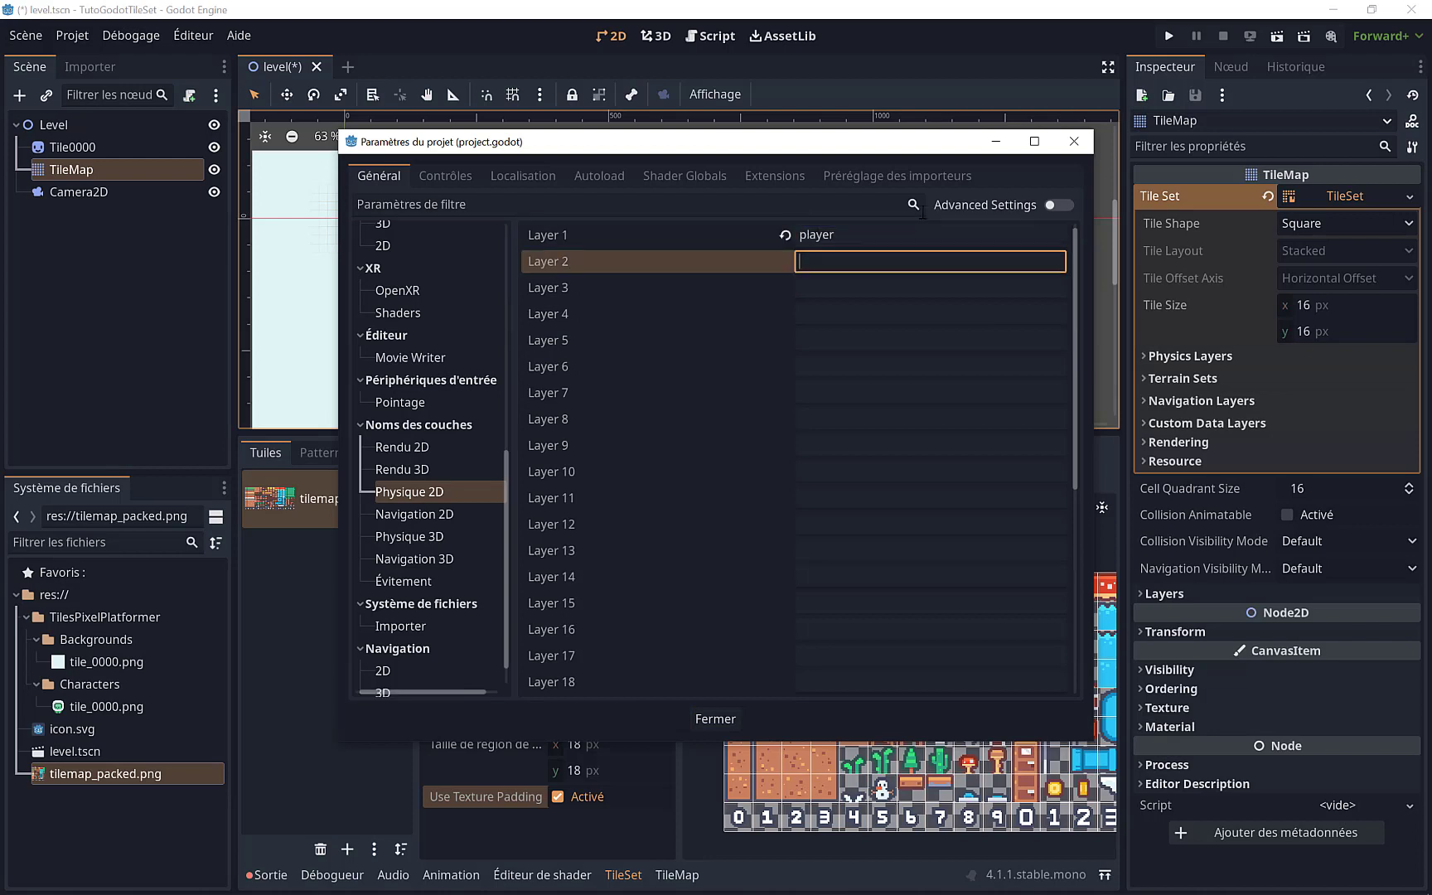
{"action": "type", "text": "ground"}
{"action": "key", "text": "Tab"}
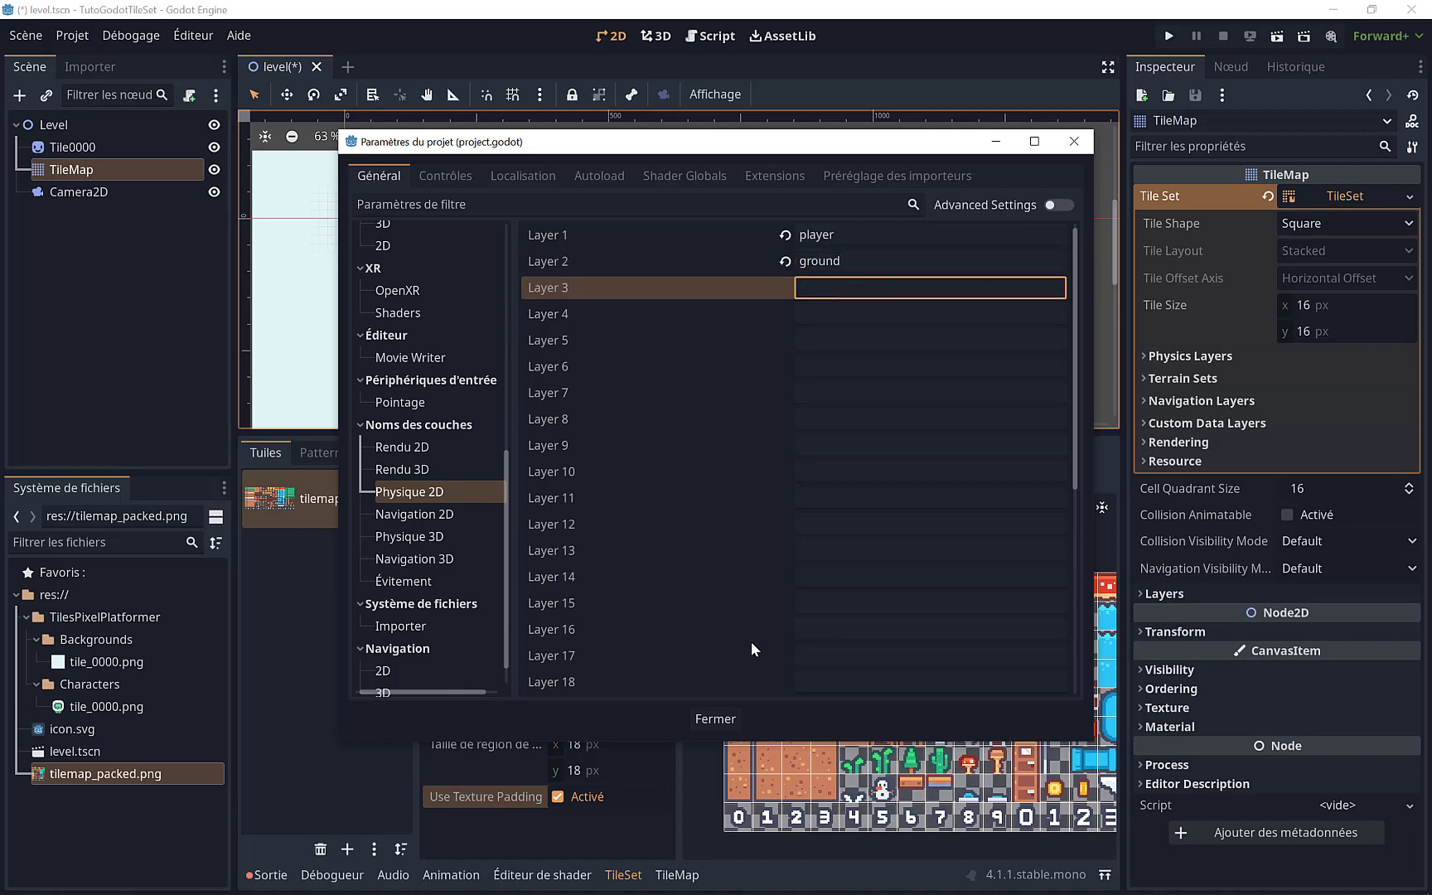
{"action": "left_click", "coordinate": [710, 718]}
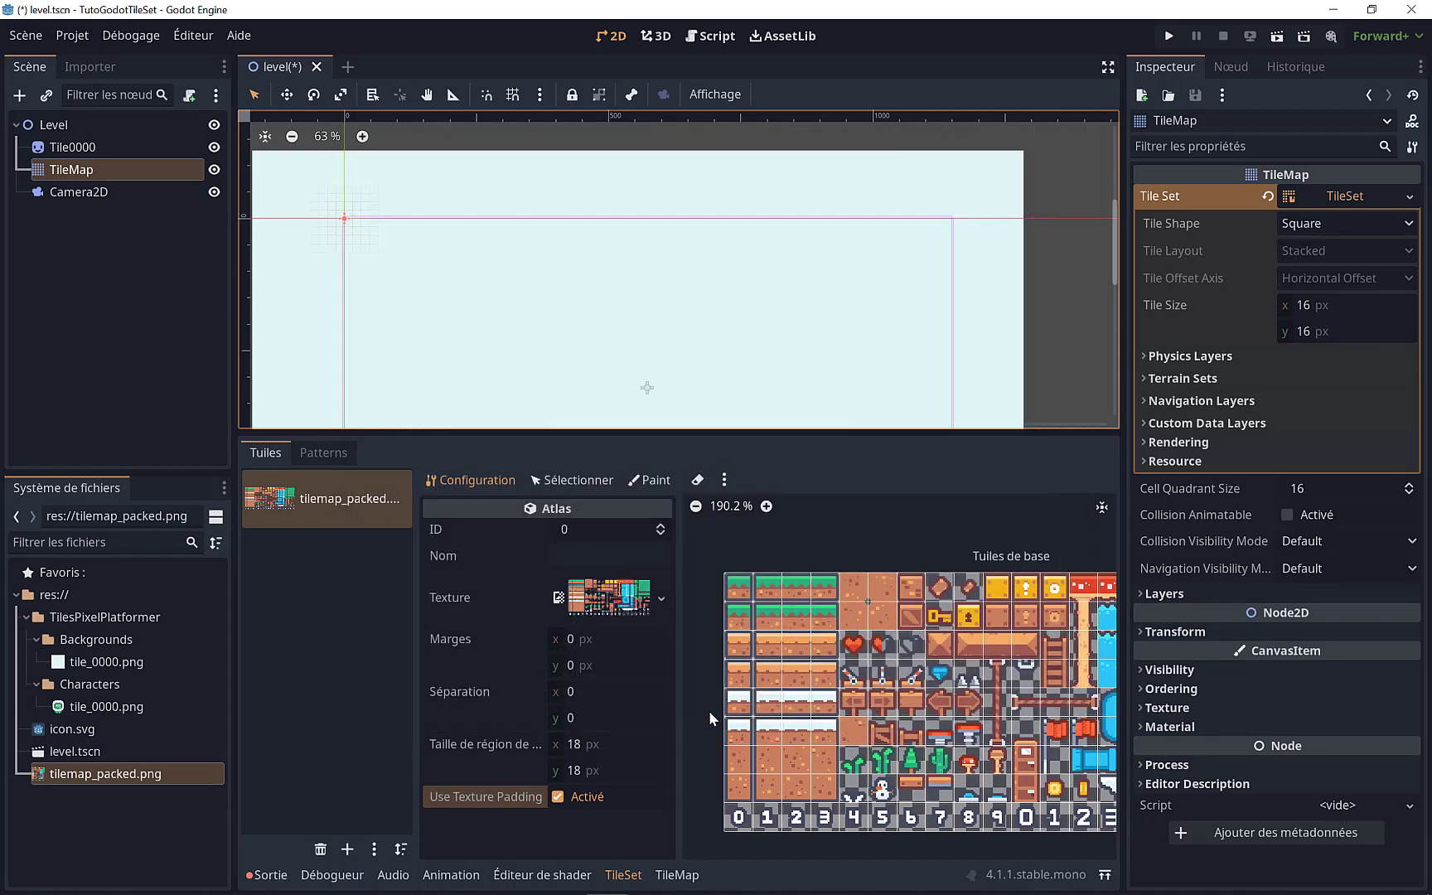
{"action": "left_click", "coordinate": [1146, 356]}
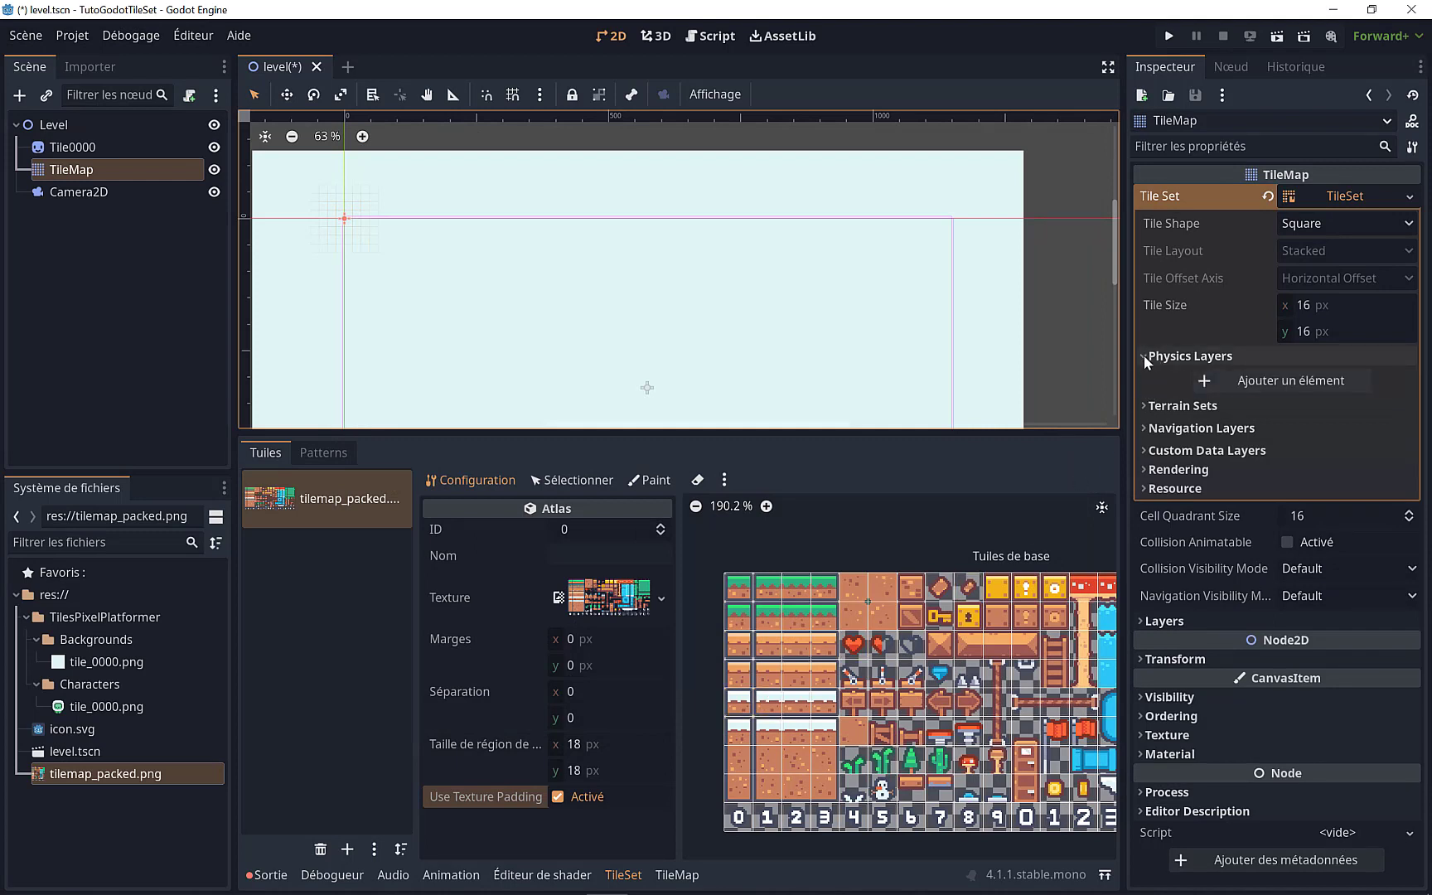
Step: Add a TileSet physics layer on collision layer 2 (ground) with mask layer 1 (player)
{"action": "left_click", "coordinate": [1268, 380]}
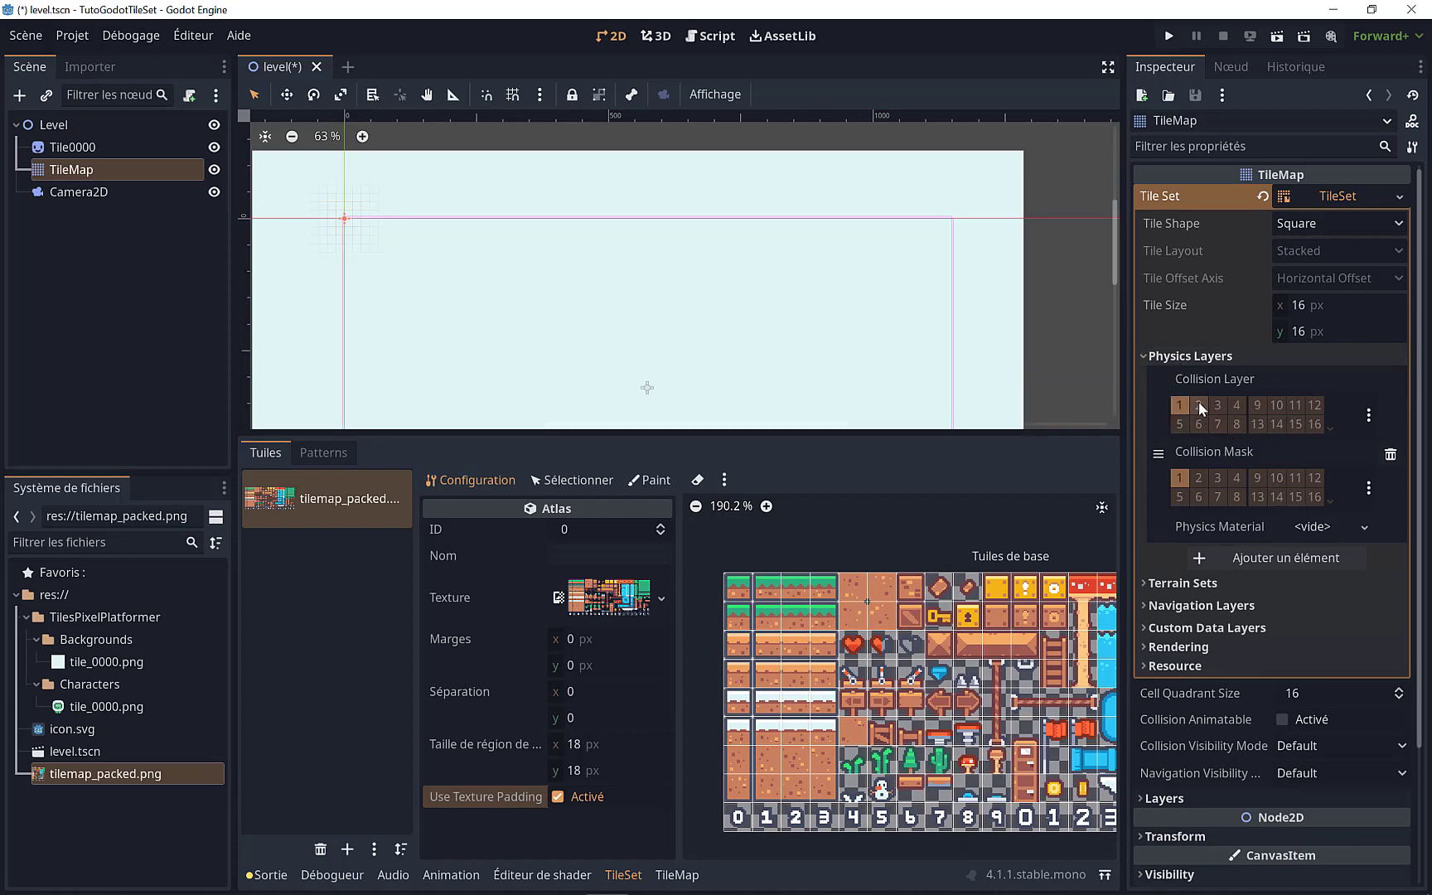
{"action": "left_click", "coordinate": [1198, 404]}
{"action": "left_click", "coordinate": [1180, 406]}
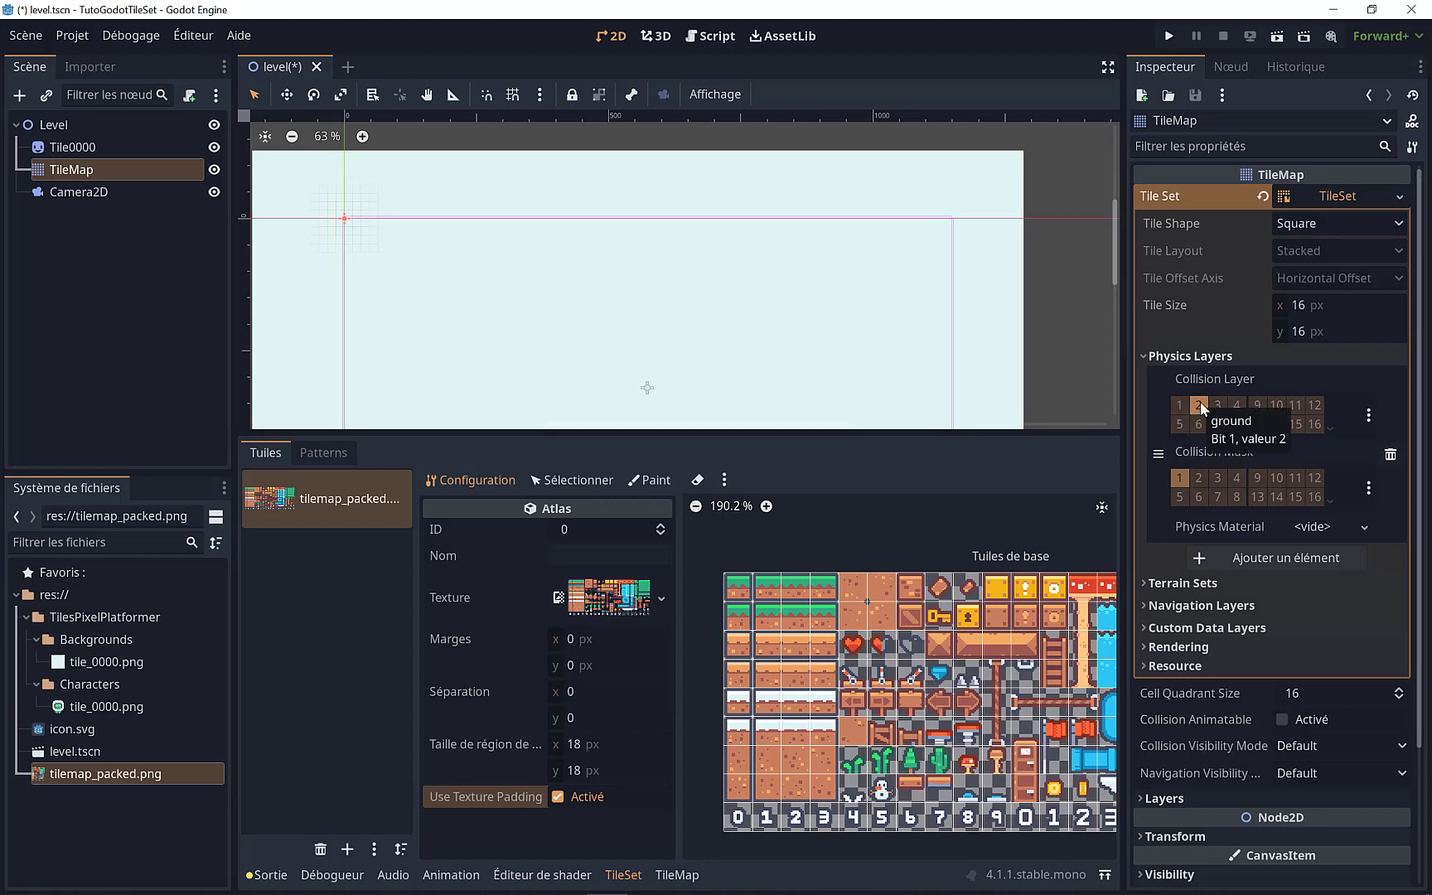
{"action": "left_click", "coordinate": [1178, 477]}
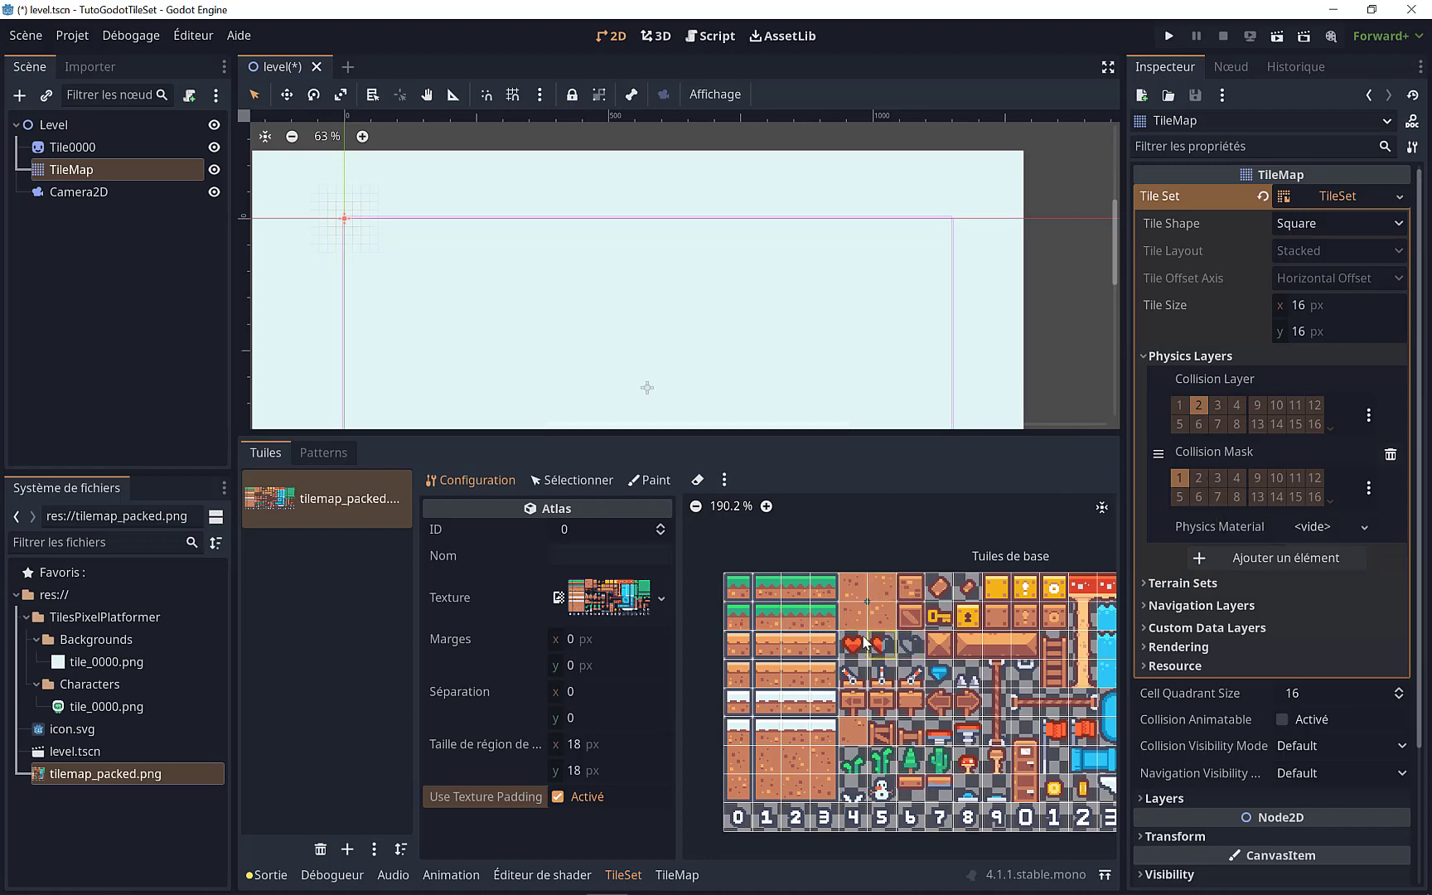
{"action": "middle_click_drag", "start_coordinate": [864, 642], "coordinate": [857, 590]}
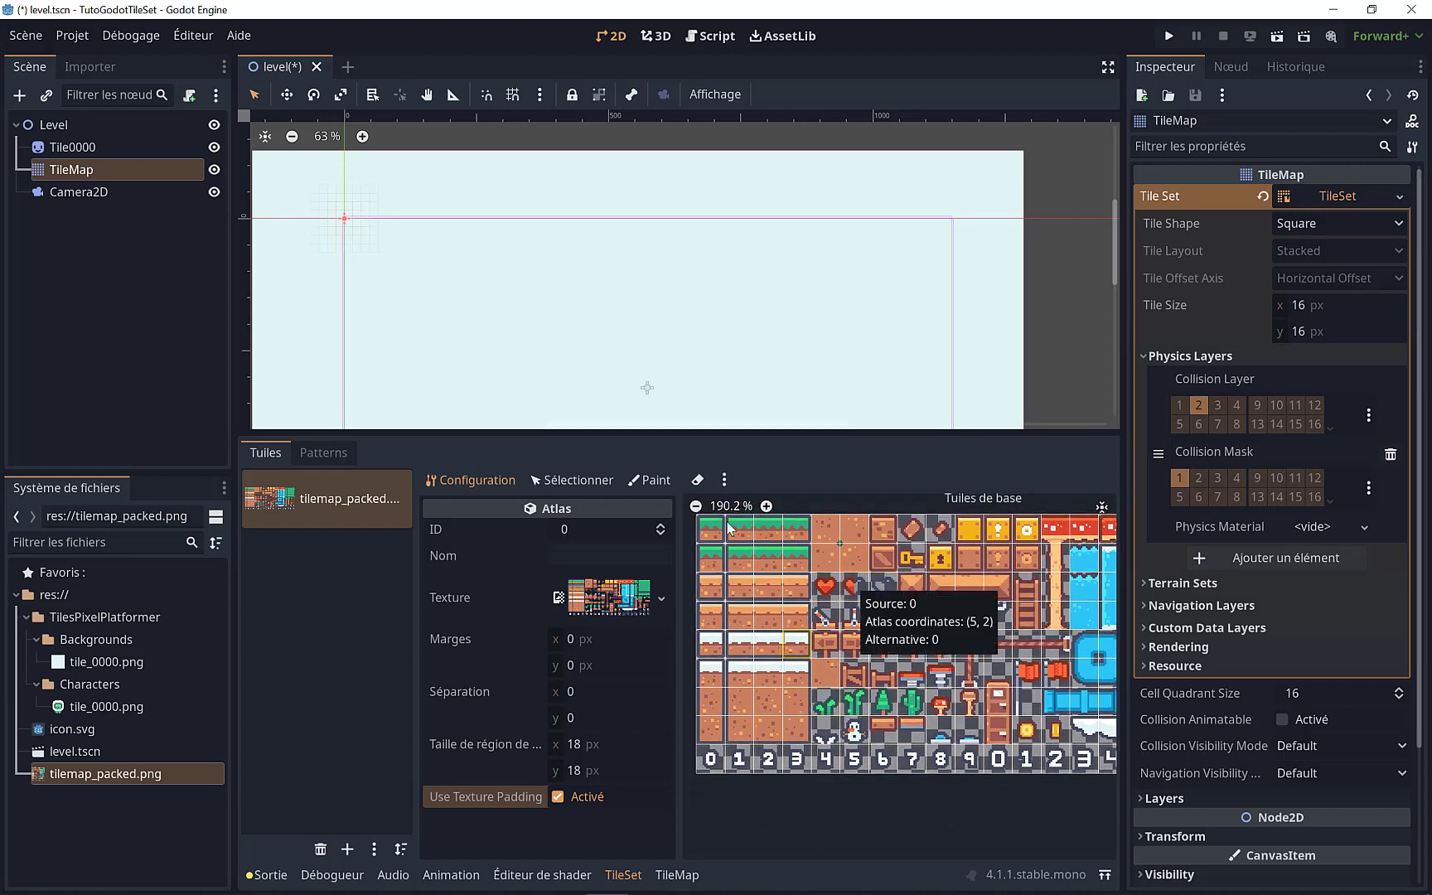
{"action": "left_click", "coordinate": [647, 480]}
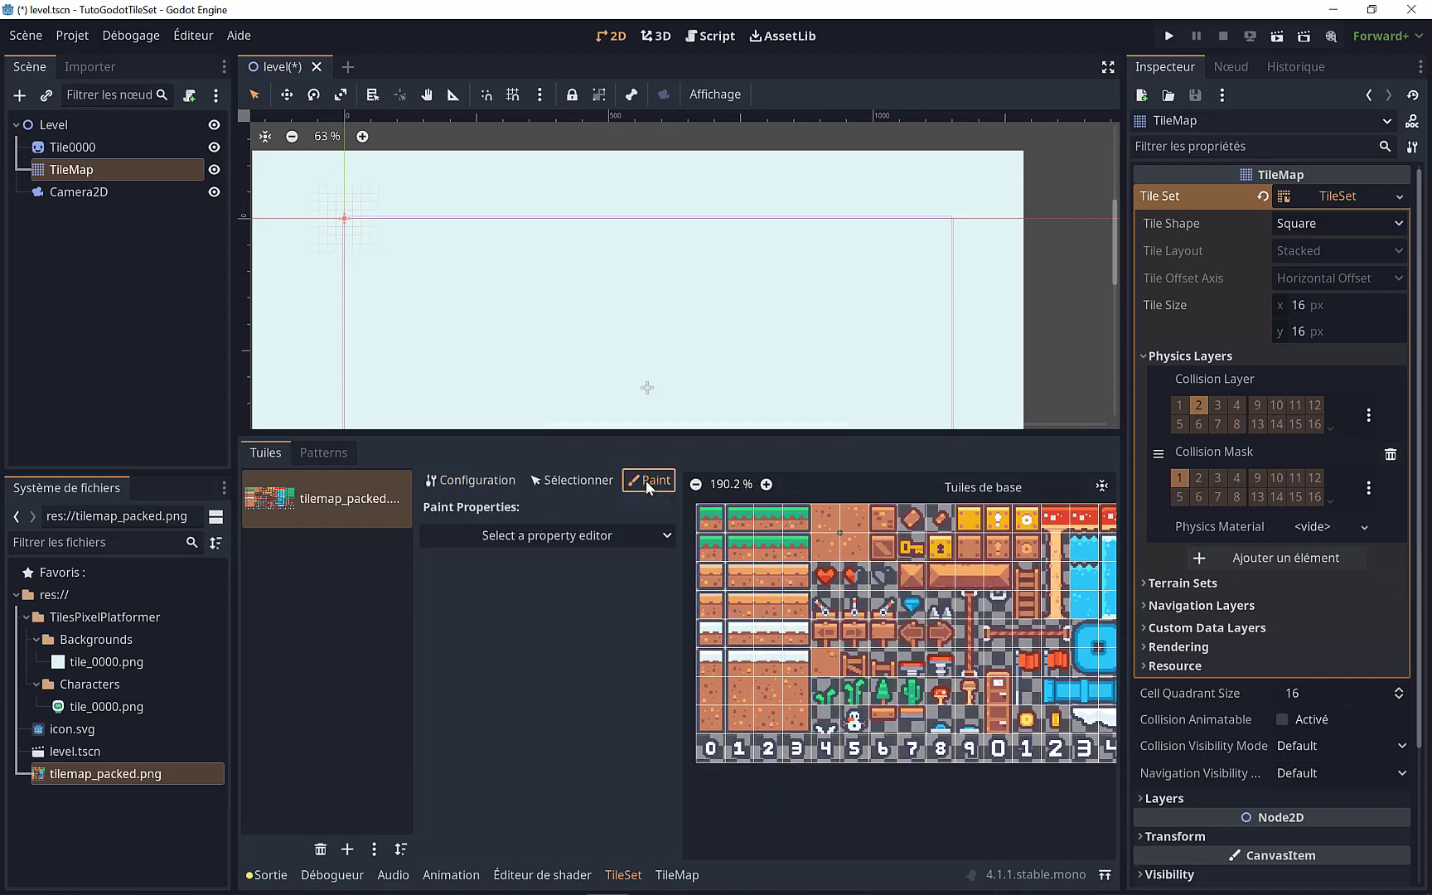
Step: Choose Physics Layer 0 as the paint property and paint full-tile collisions onto the top grass tiles
{"action": "left_click", "coordinate": [522, 538]}
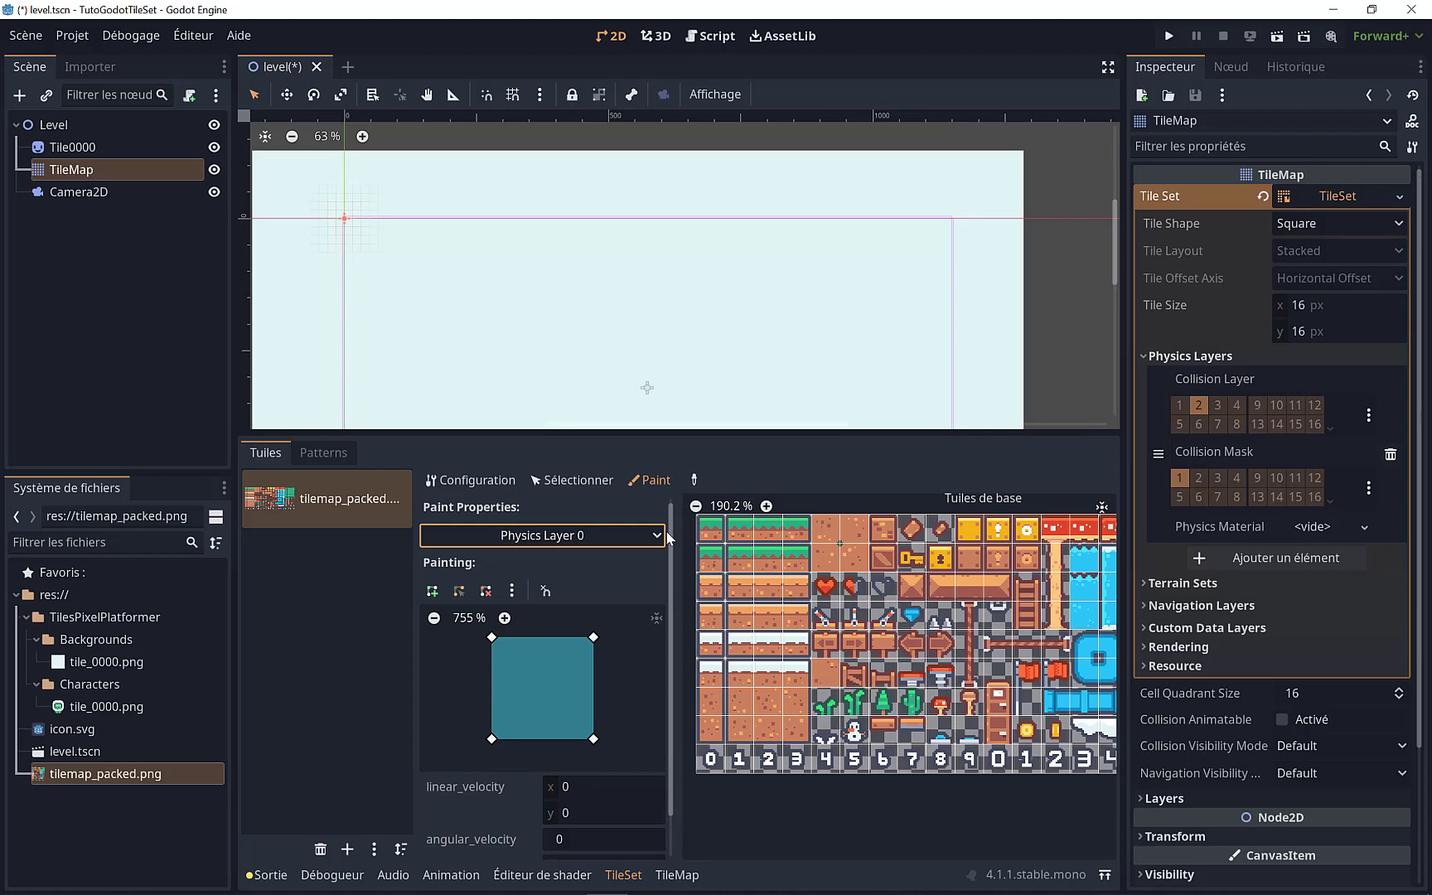
{"action": "mouse_move", "coordinate": [711, 533]}
{"action": "left_mouse_down"}
{"action": "mouse_move", "coordinate": [731, 649]}
{"action": "mouse_move", "coordinate": [793, 721]}
{"action": "mouse_move", "coordinate": [868, 537]}
{"action": "mouse_move", "coordinate": [837, 560]}
{"action": "mouse_move", "coordinate": [884, 563]}
{"action": "left_mouse_up"}
{"action": "scroll", "coordinate": [851, 562], "scroll_direction": "up", "scroll_amount": 1}
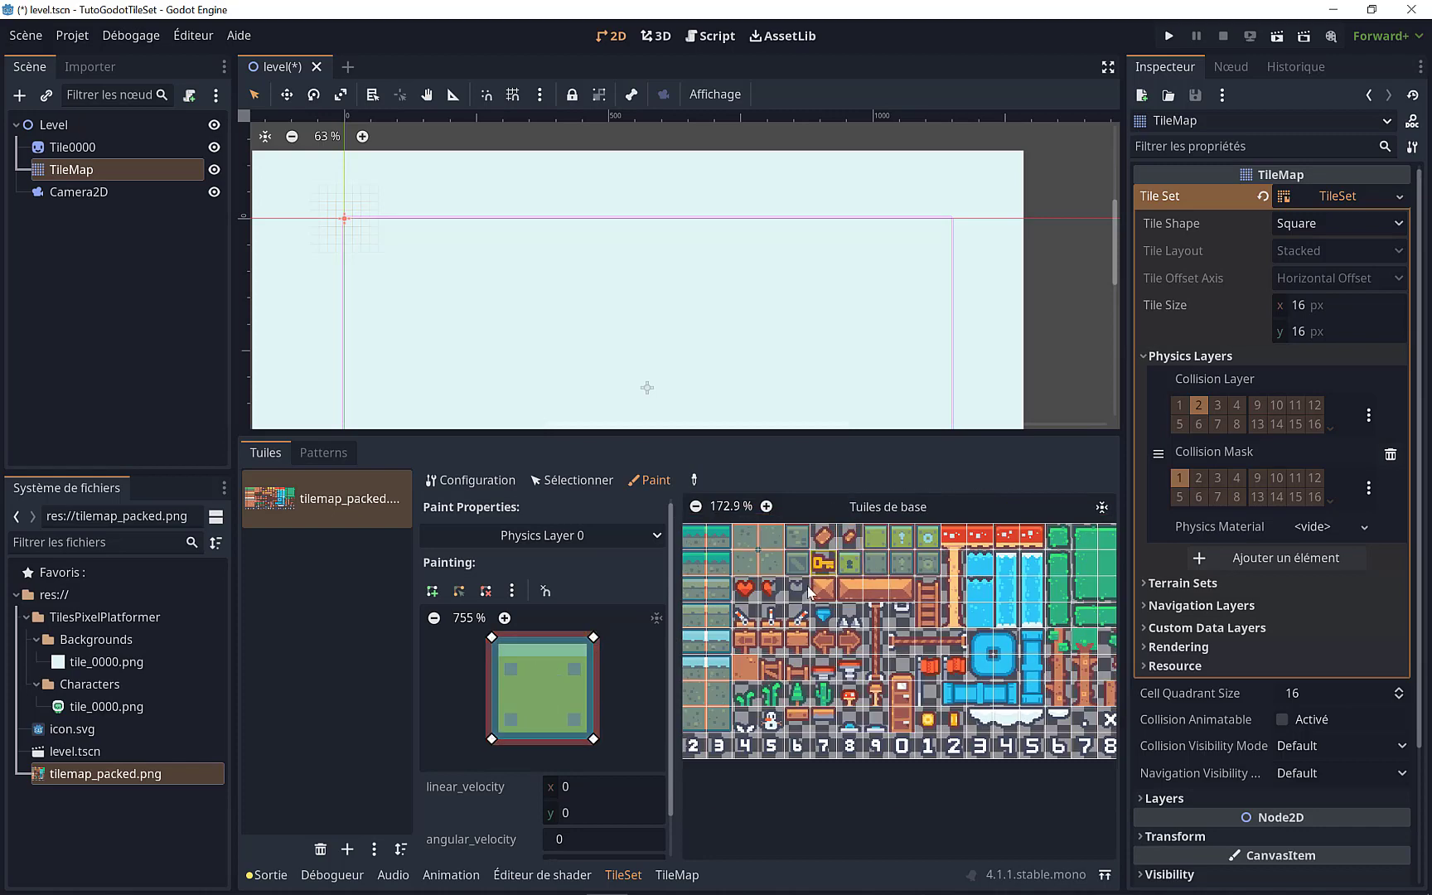
{"action": "scroll", "coordinate": [857, 554], "scroll_direction": "down", "scroll_amount": 2}
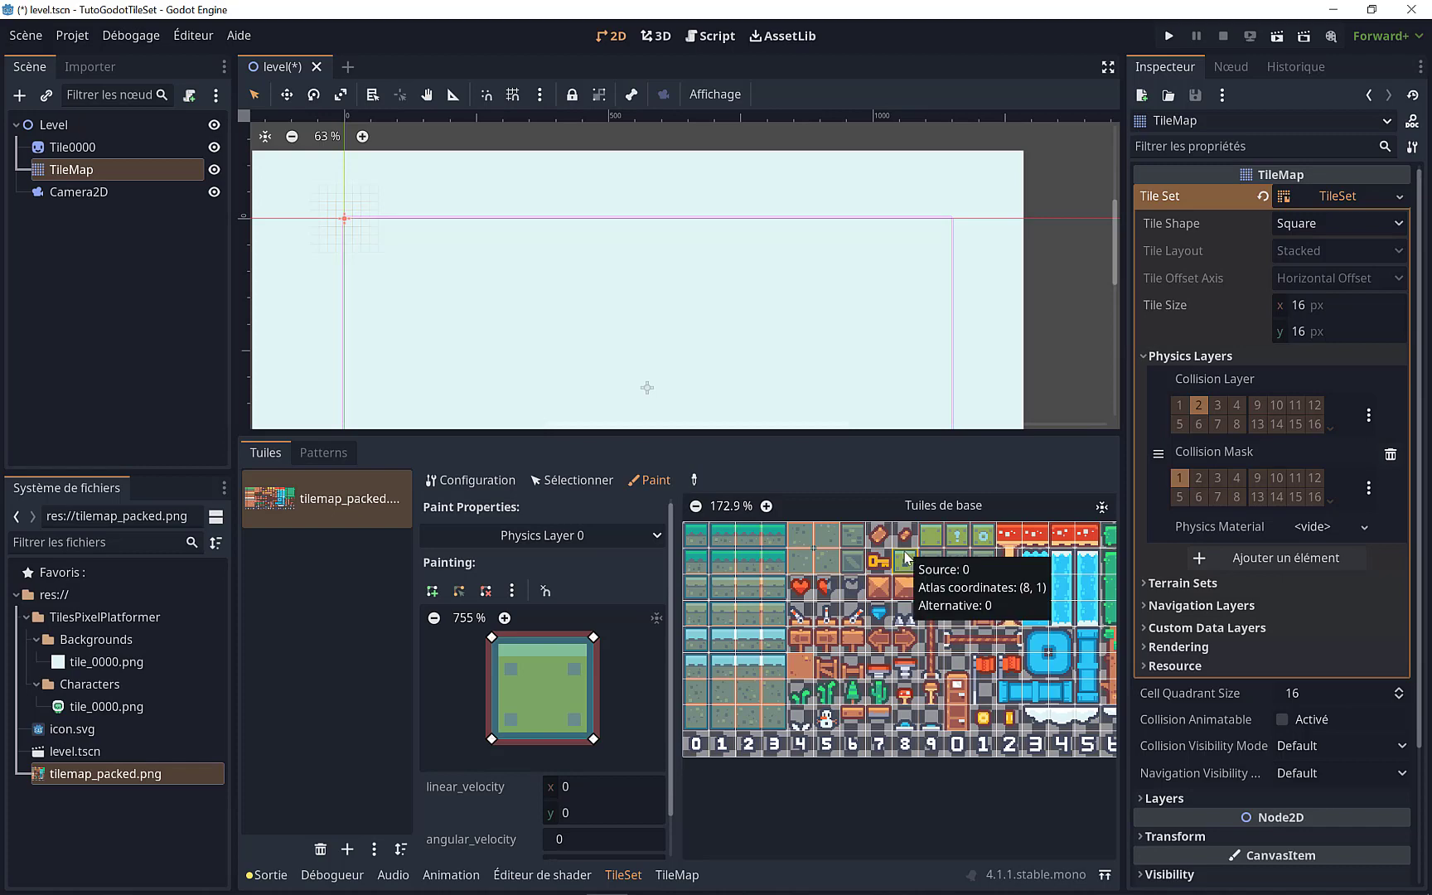
{"action": "mouse_move", "coordinate": [897, 631]}
{"action": "middle_mouse_down"}
{"action": "mouse_move", "coordinate": [866, 553]}
{"action": "mouse_move", "coordinate": [993, 498]}
{"action": "middle_mouse_up"}
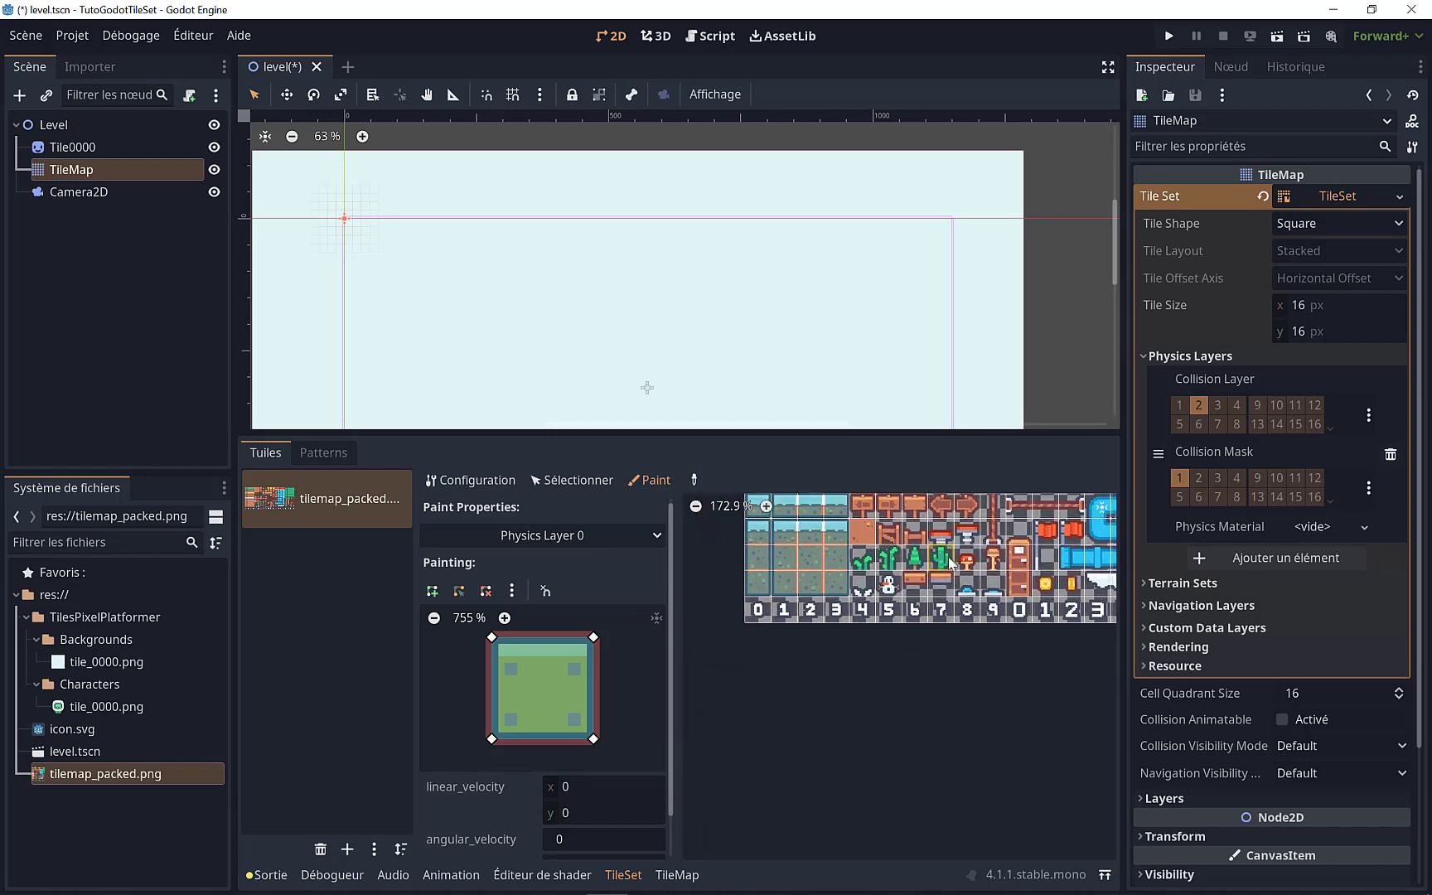
{"action": "scroll", "coordinate": [928, 573], "scroll_direction": "up", "scroll_amount": 3}
{"action": "scroll", "coordinate": [919, 574], "scroll_direction": "up", "scroll_amount": 1}
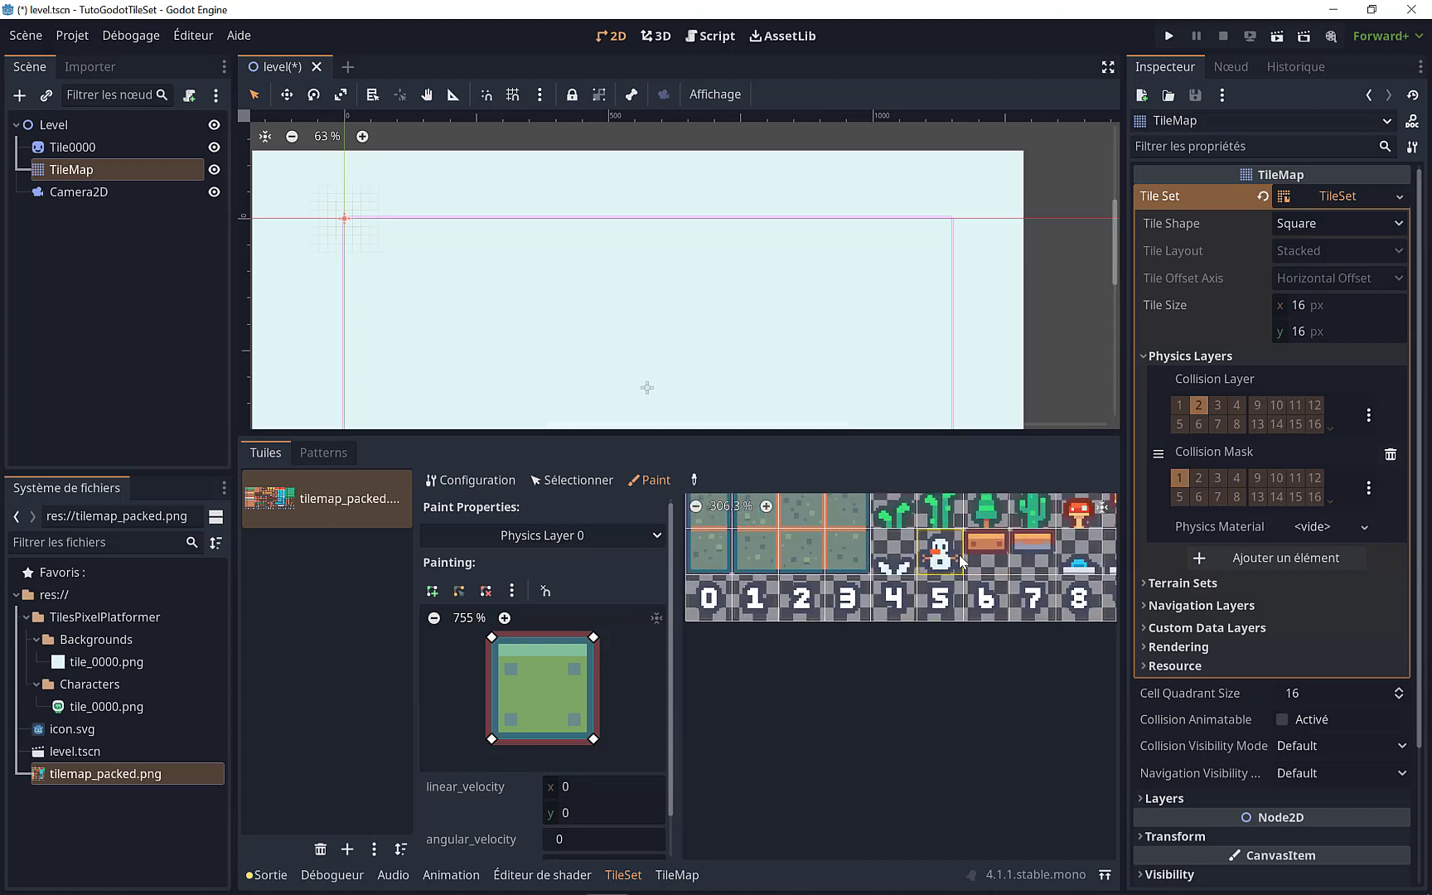
{"action": "scroll", "coordinate": [917, 573], "scroll_direction": "up", "scroll_amount": 2}
Step: Give the small platform tile a thin rectangular collision shape and apply it to another tile
{"action": "left_click", "coordinate": [955, 559]}
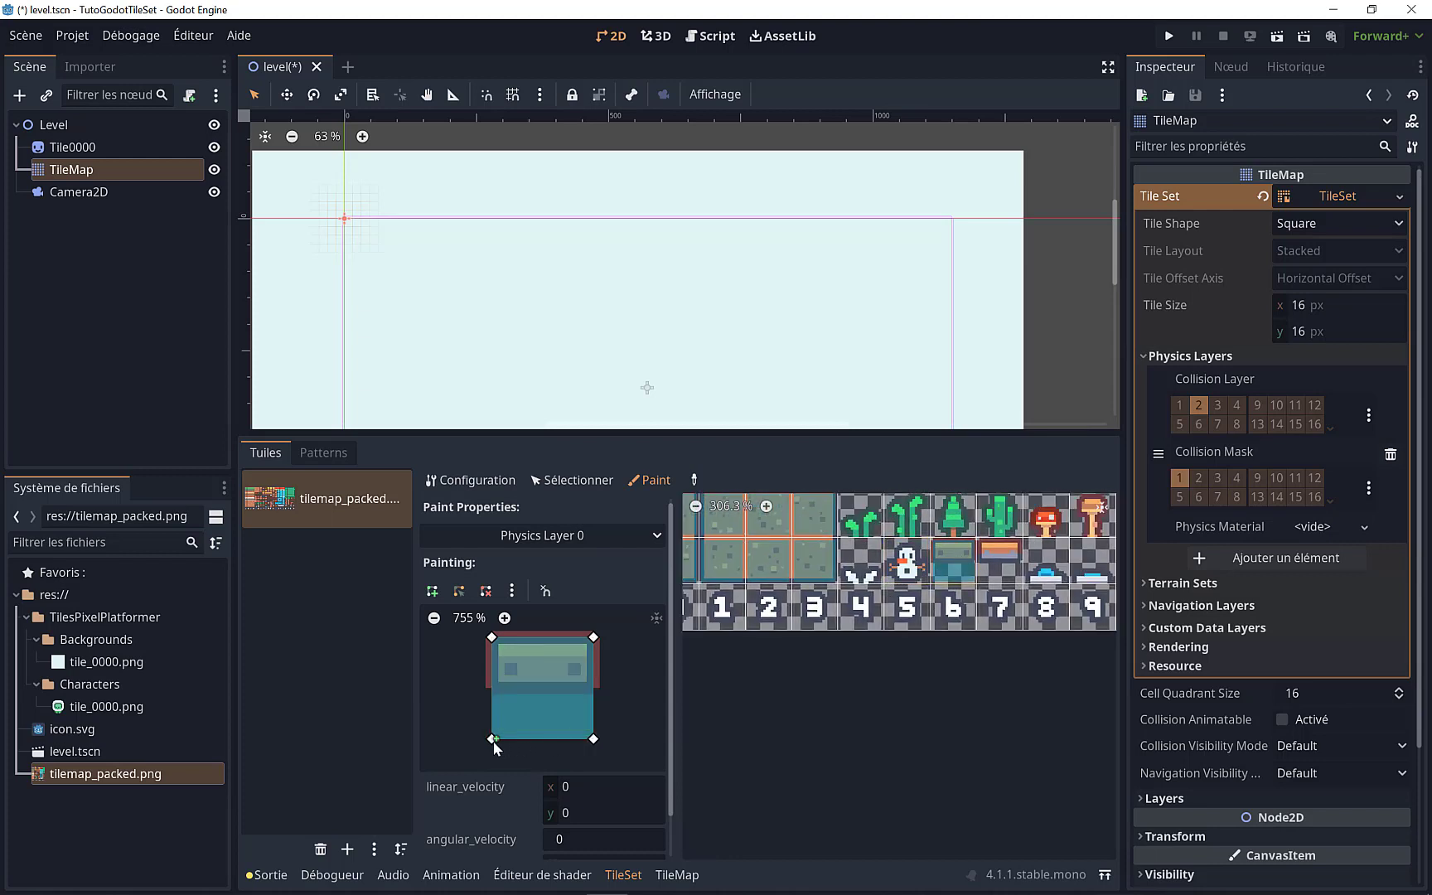
{"action": "left_click_drag", "start_coordinate": [492, 739], "coordinate": [492, 695]}
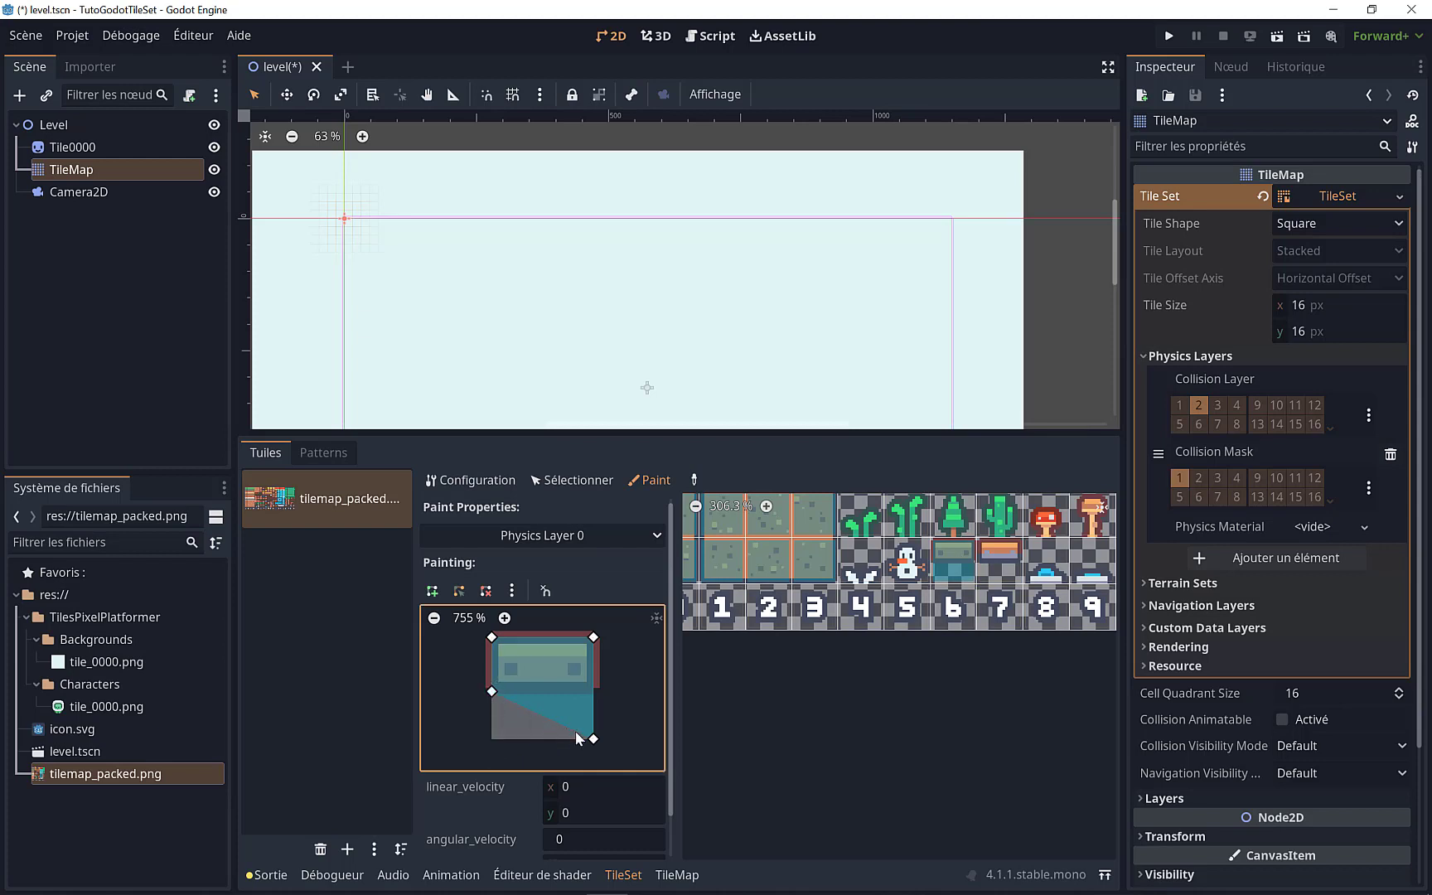
{"action": "left_click_drag", "start_coordinate": [593, 739], "coordinate": [593, 692]}
{"action": "scroll", "coordinate": [753, 686], "scroll_direction": "down", "scroll_amount": 5}
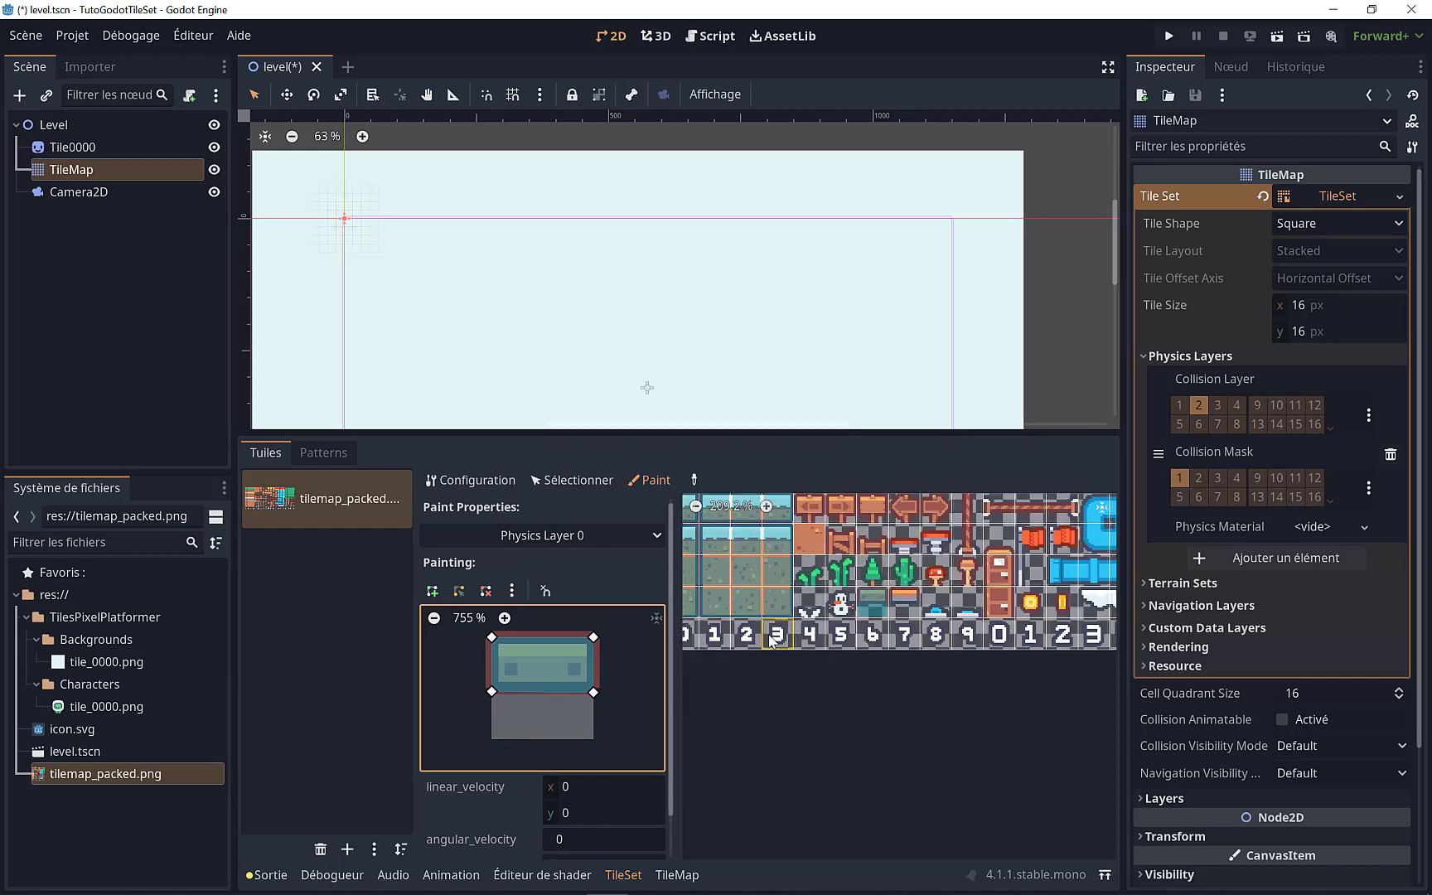
{"action": "left_click", "coordinate": [898, 675]}
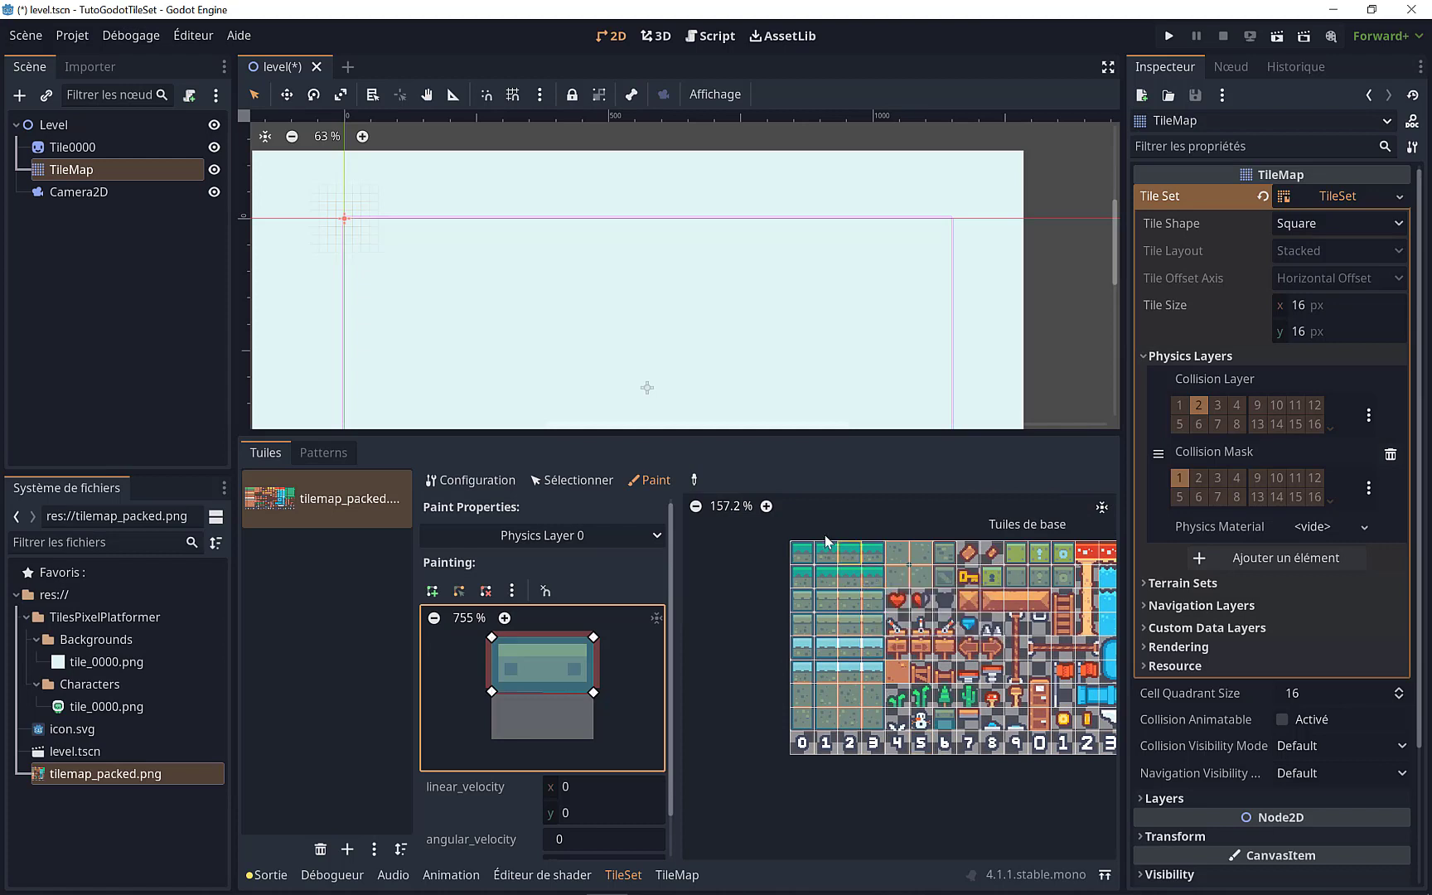
{"action": "scroll", "coordinate": [339, 248], "scroll_direction": "up", "scroll_amount": 1}
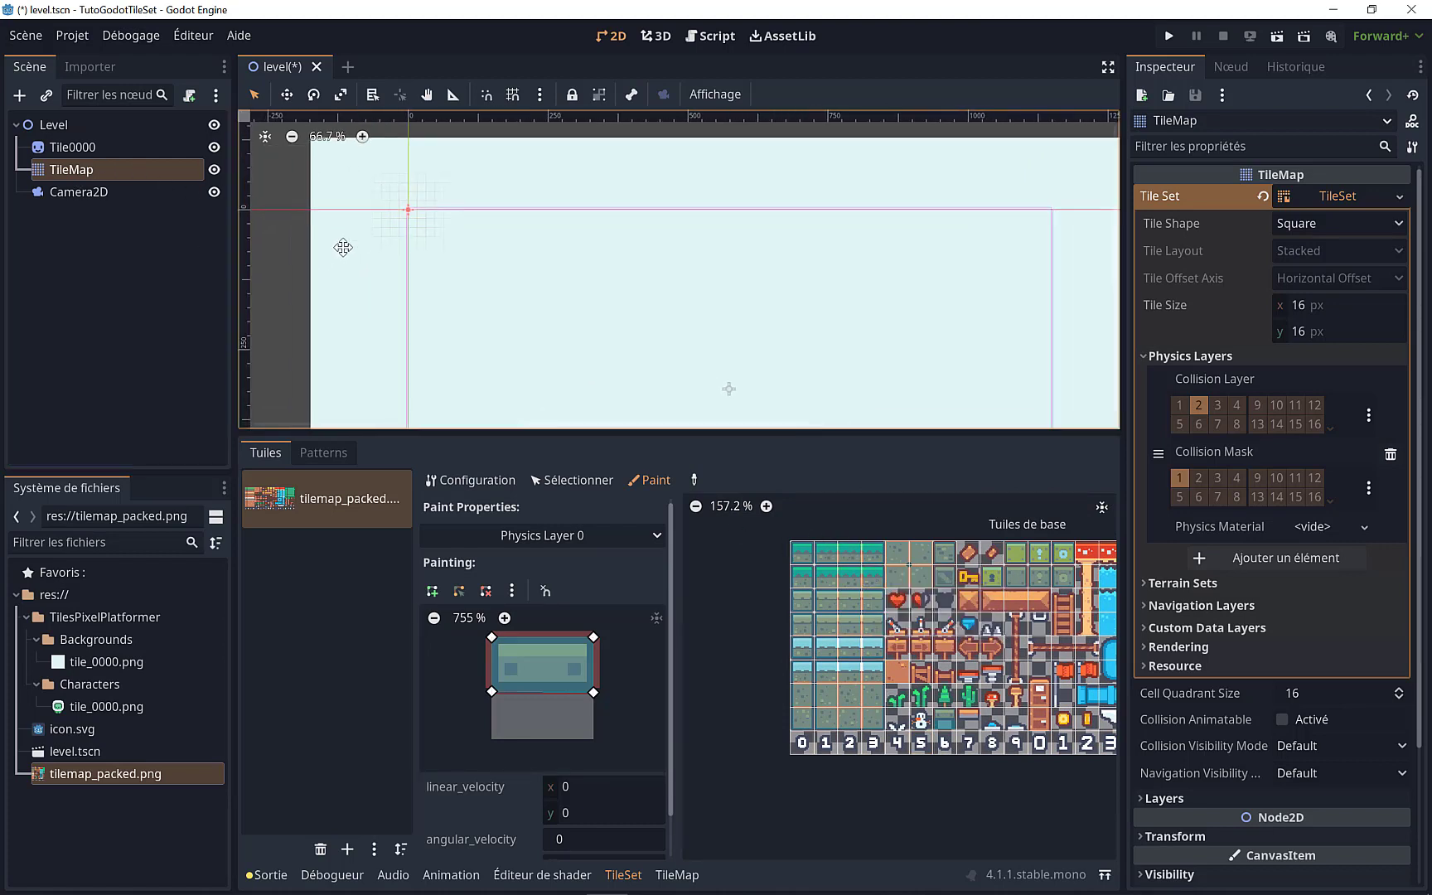
Step: Paint a row of grass tiles with an end cap on the level's TileMap
{"action": "left_click", "coordinate": [677, 875]}
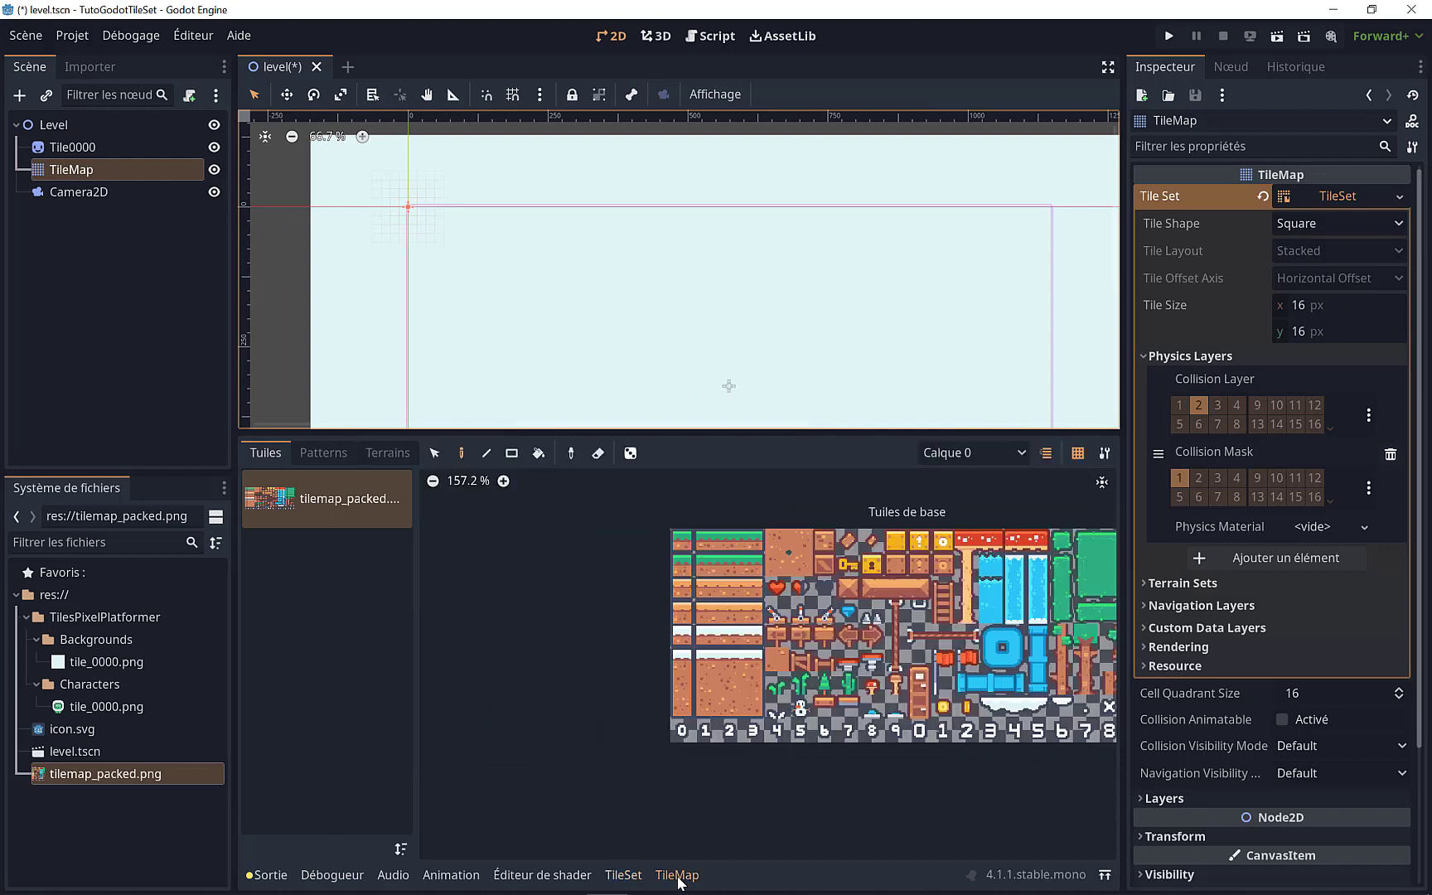
{"action": "left_click", "coordinate": [727, 546]}
{"action": "left_click_drag", "start_coordinate": [511, 305], "coordinate": [566, 305]}
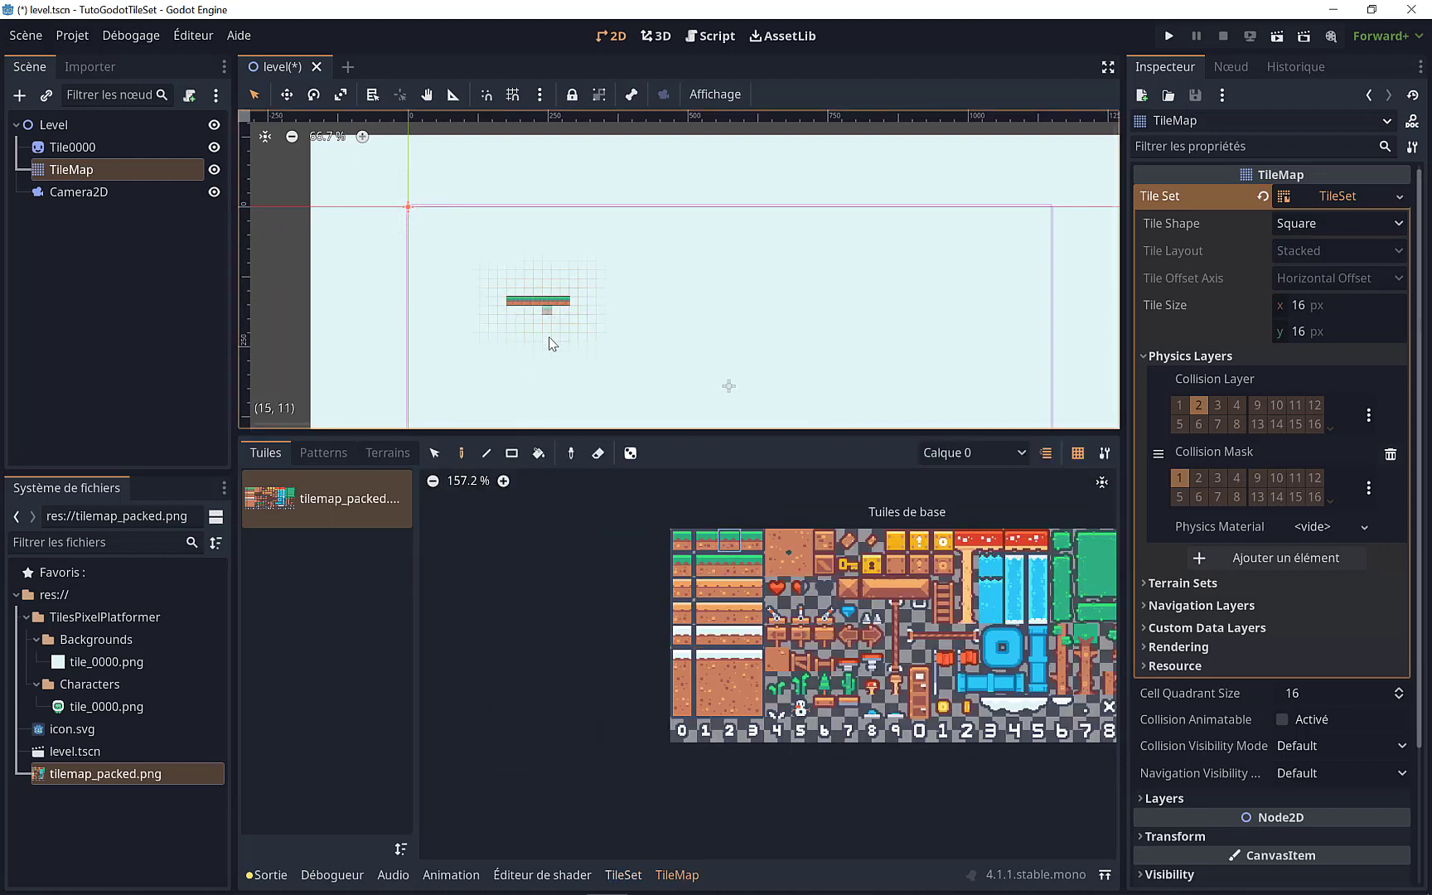
{"action": "scroll", "coordinate": [469, 386], "scroll_direction": "up", "scroll_amount": 1}
{"action": "left_click", "coordinate": [705, 540]}
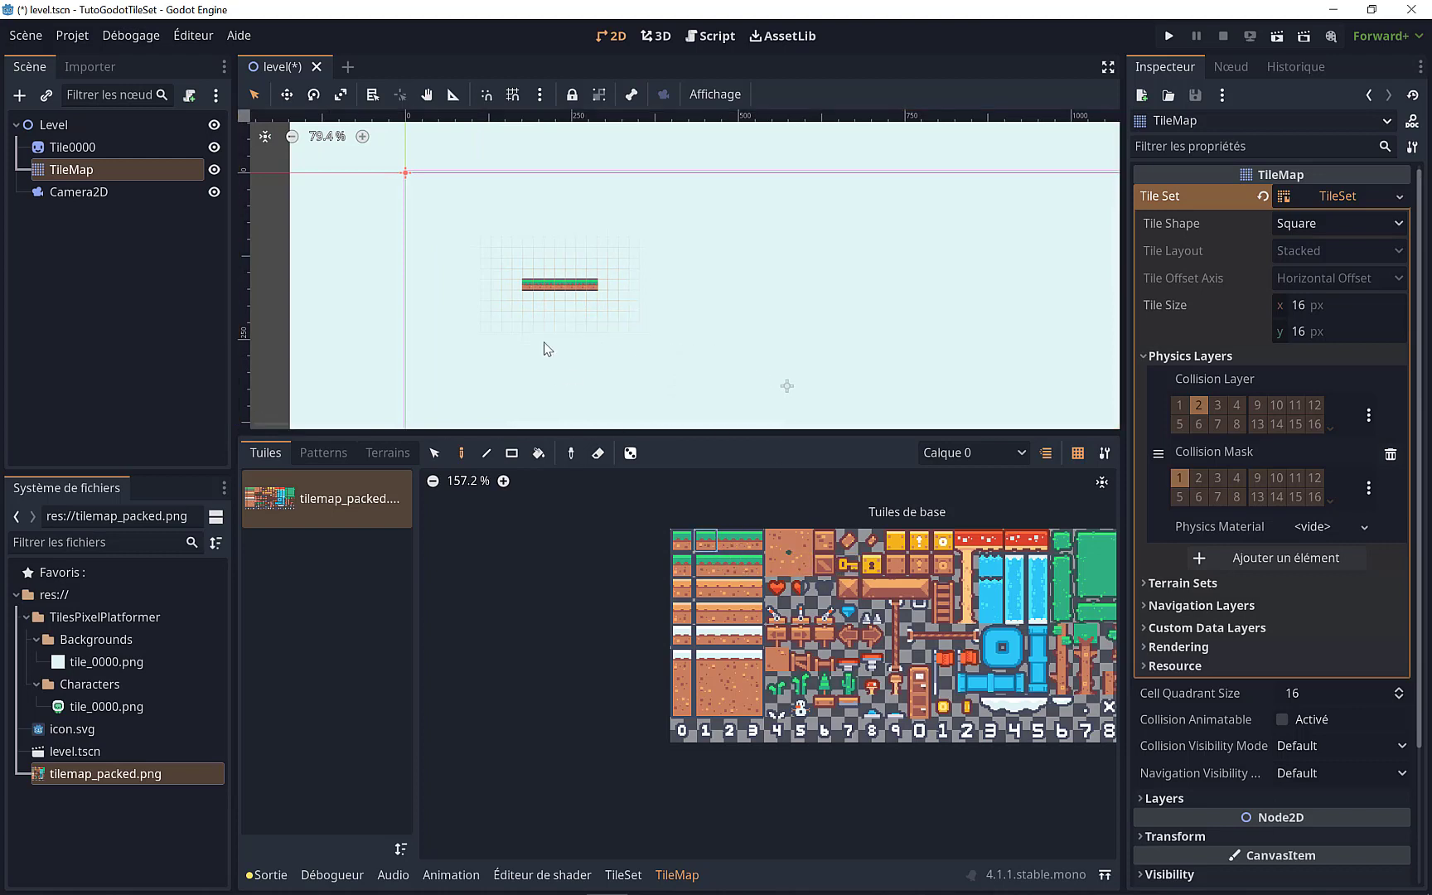
{"action": "left_click", "coordinate": [753, 540]}
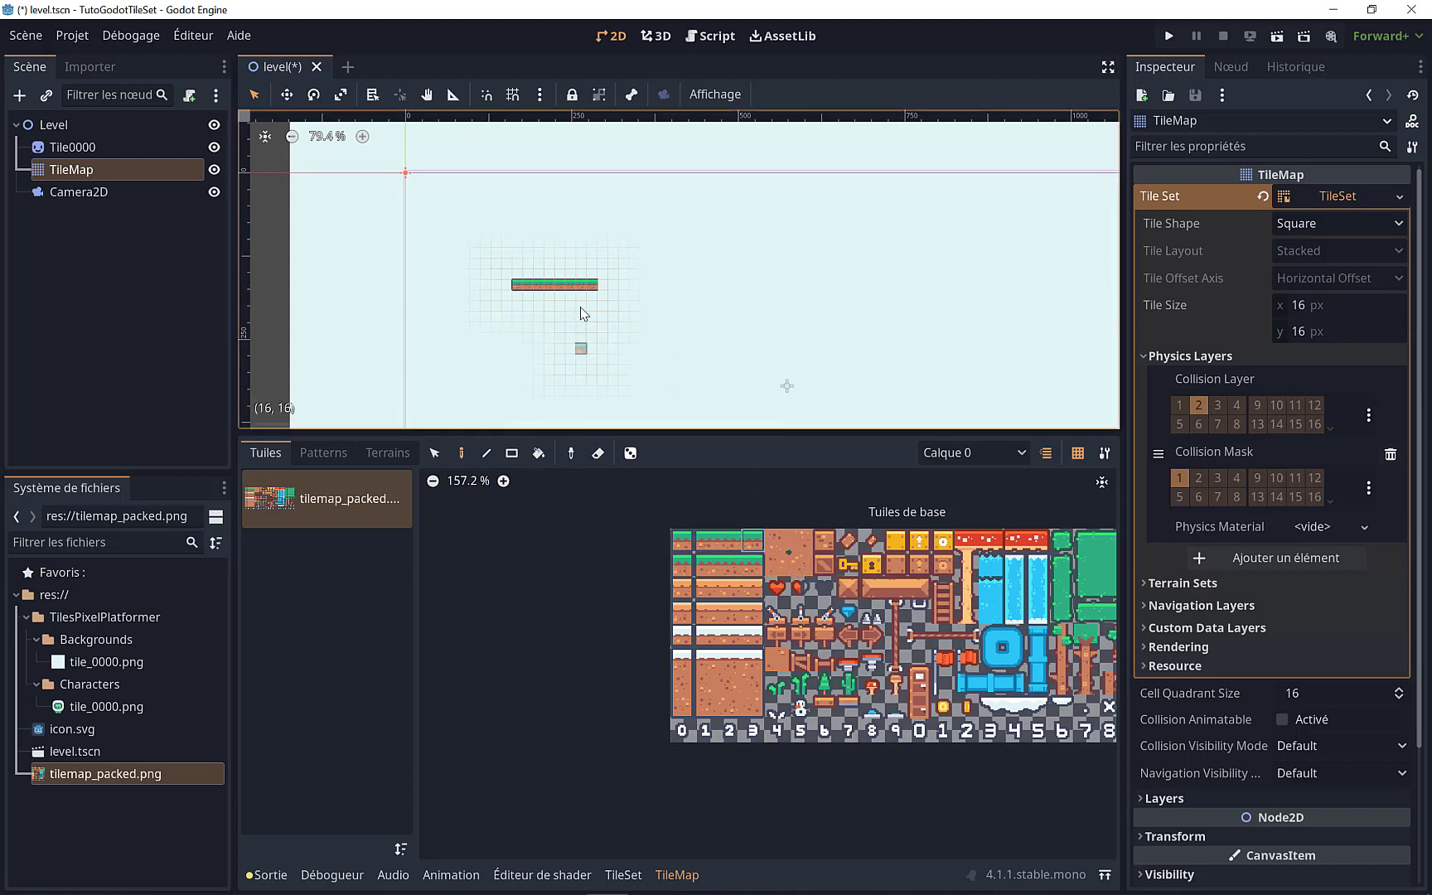
{"action": "left_click", "coordinate": [603, 284]}
{"action": "scroll", "coordinate": [556, 300], "scroll_direction": "up", "scroll_amount": 1}
{"action": "scroll", "coordinate": [560, 305], "scroll_direction": "up", "scroll_amount": 2}
{"action": "scroll", "coordinate": [559, 303], "scroll_direction": "up", "scroll_amount": 2}
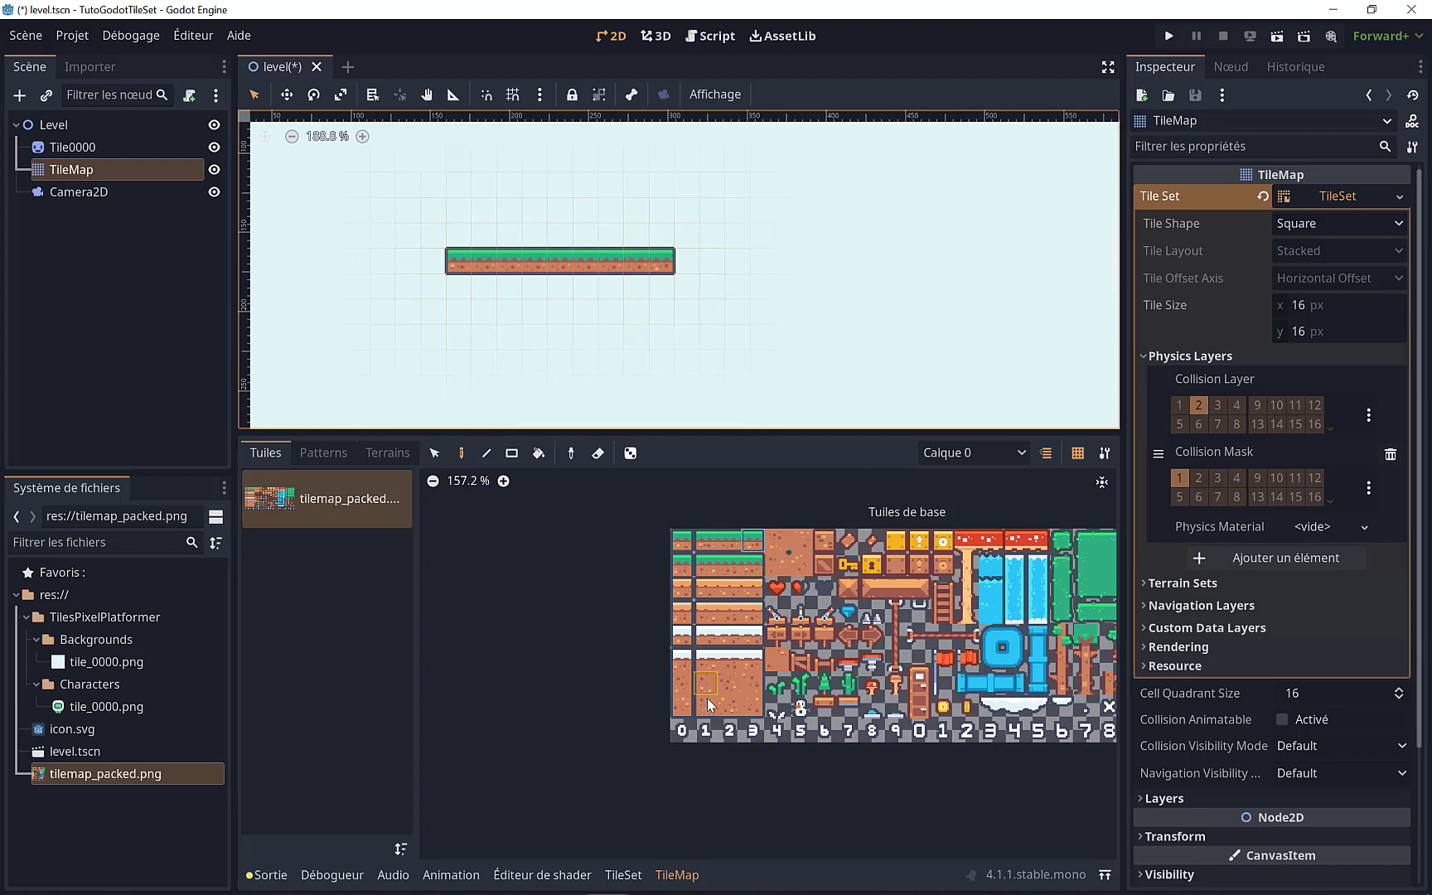
Step: Fill dirt tiles beneath the grass row, including the left edge column
{"action": "left_click_drag", "start_coordinate": [728, 694], "coordinate": [729, 706]}
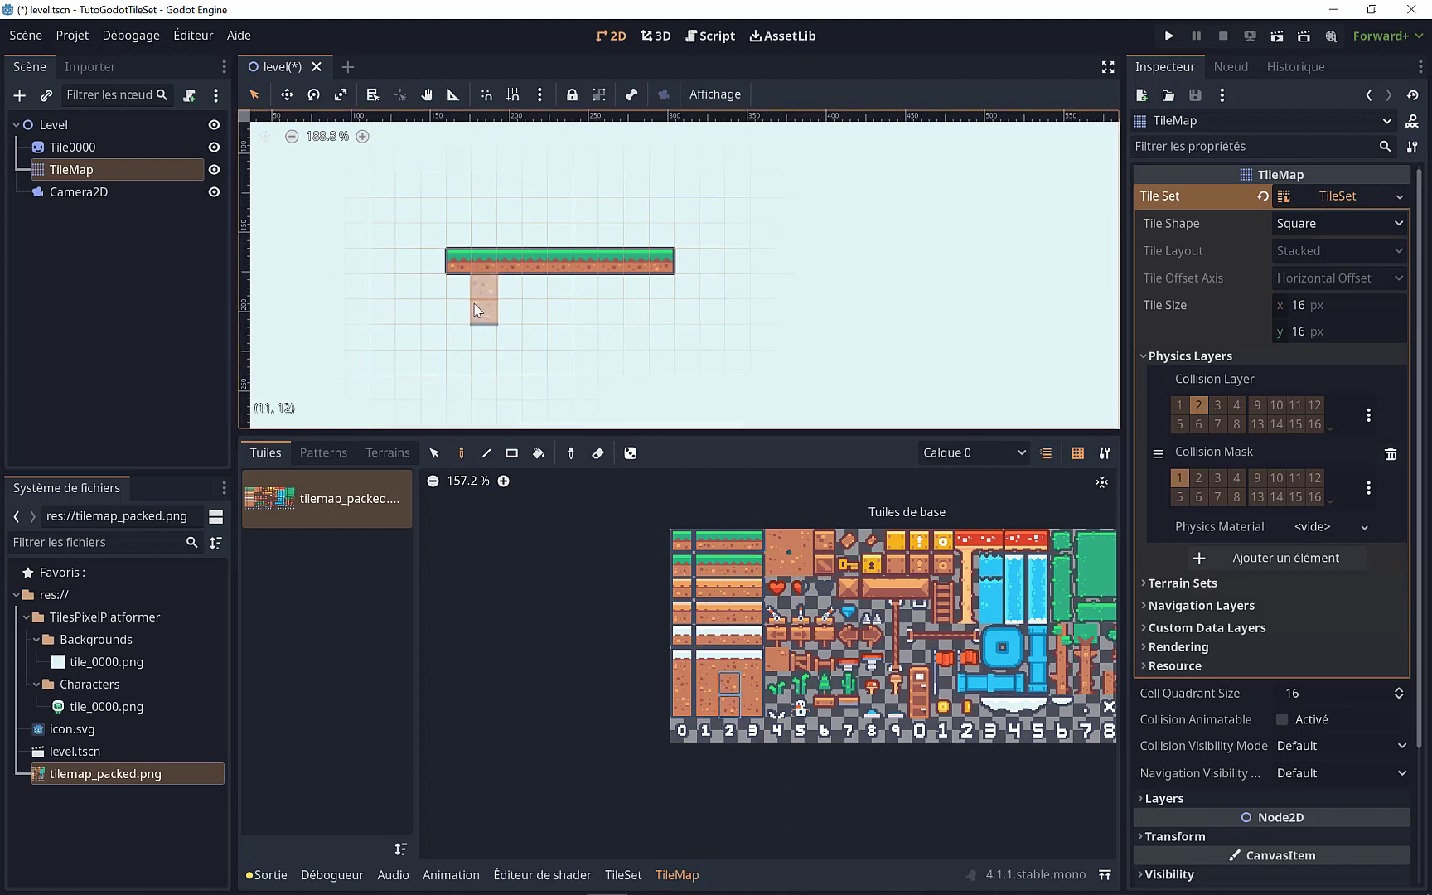
{"action": "left_click_drag", "start_coordinate": [542, 302], "coordinate": [642, 300]}
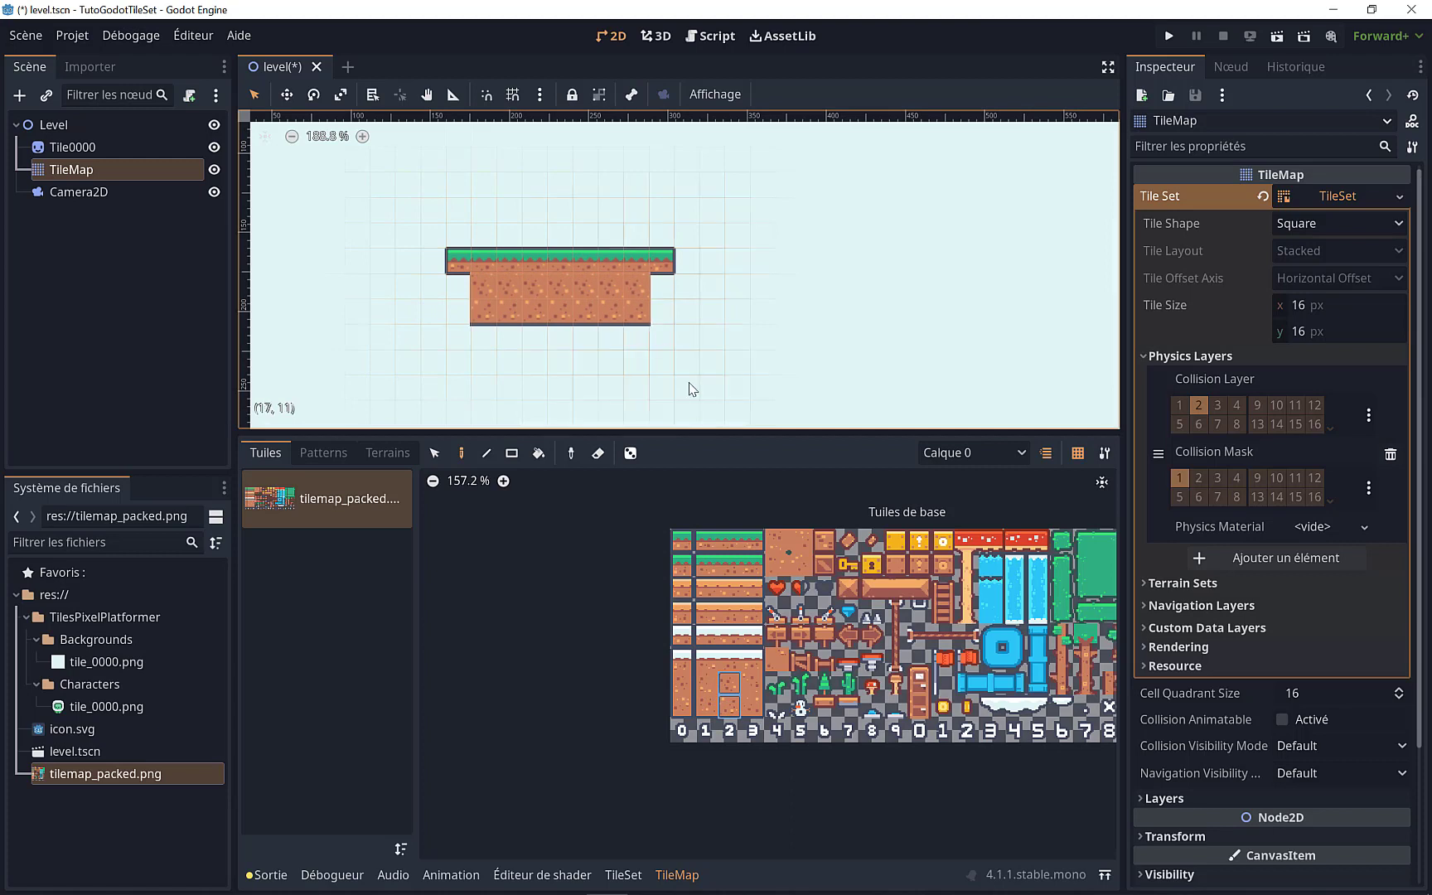
{"action": "left_click", "coordinate": [663, 290]}
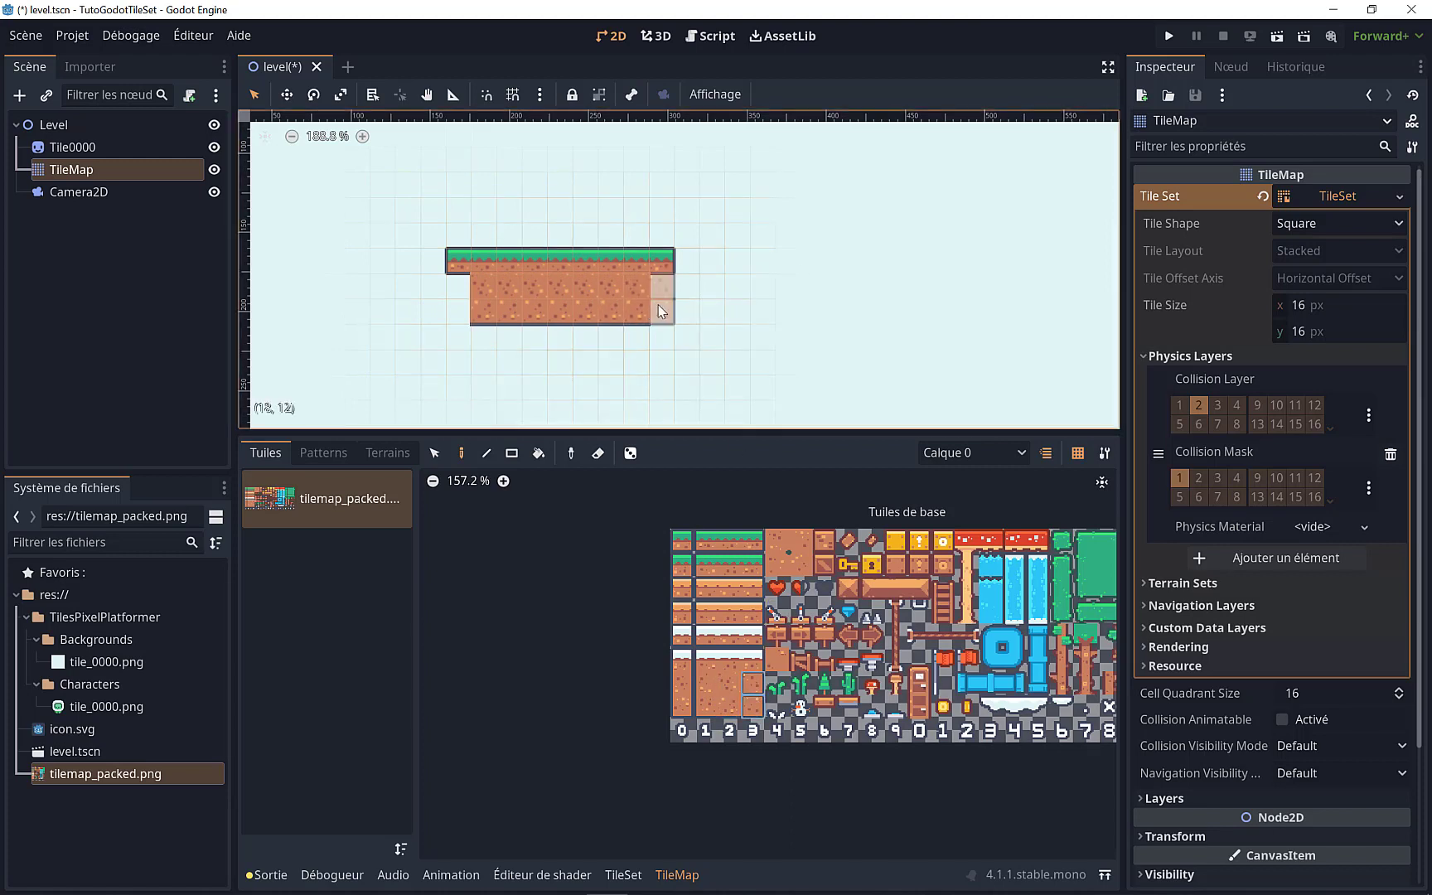
{"action": "left_click_drag", "start_coordinate": [706, 684], "coordinate": [705, 705]}
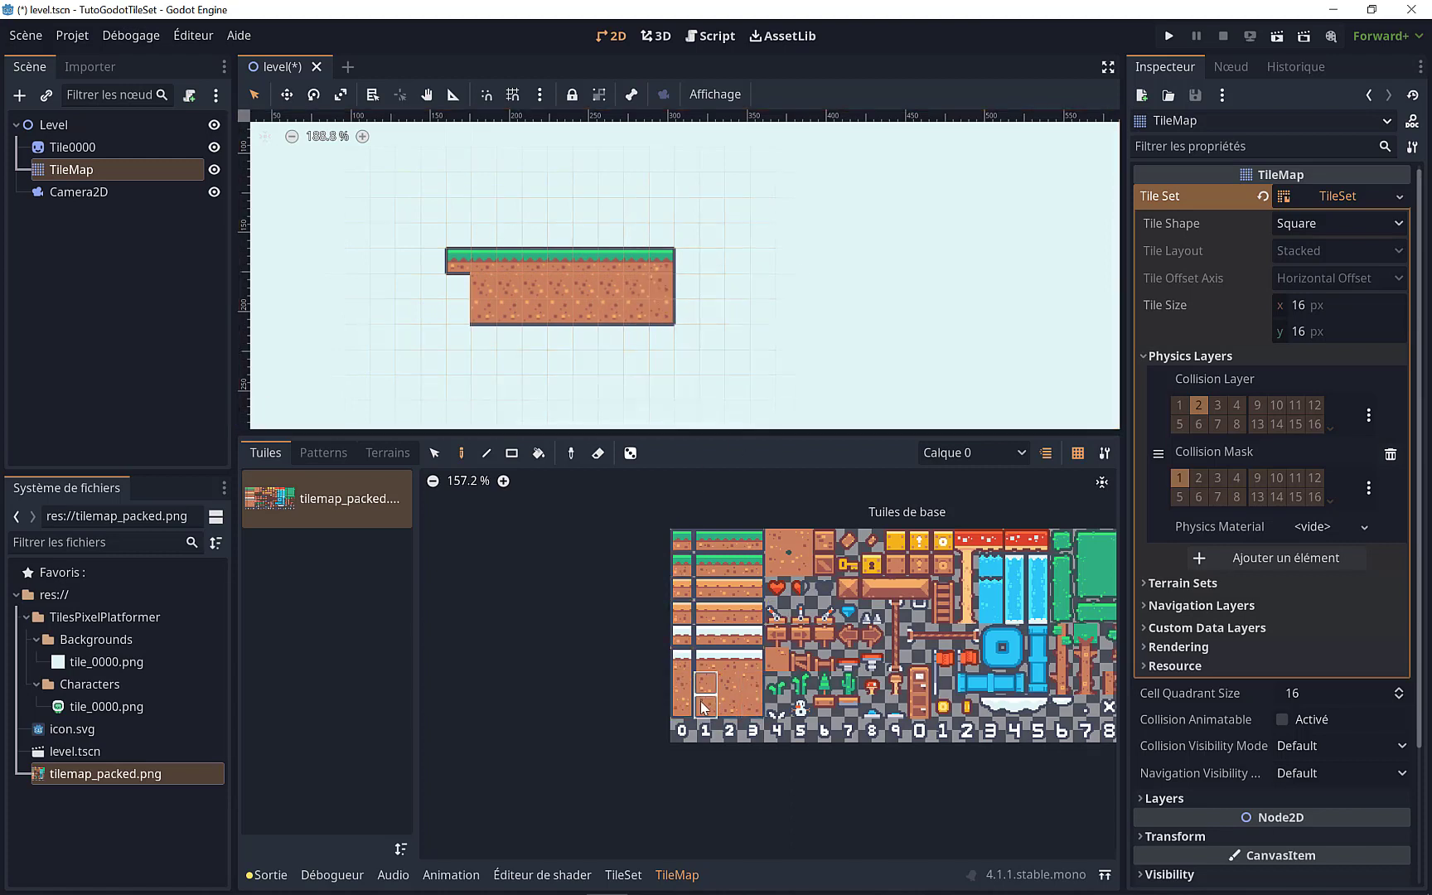
{"action": "left_click", "coordinate": [459, 303]}
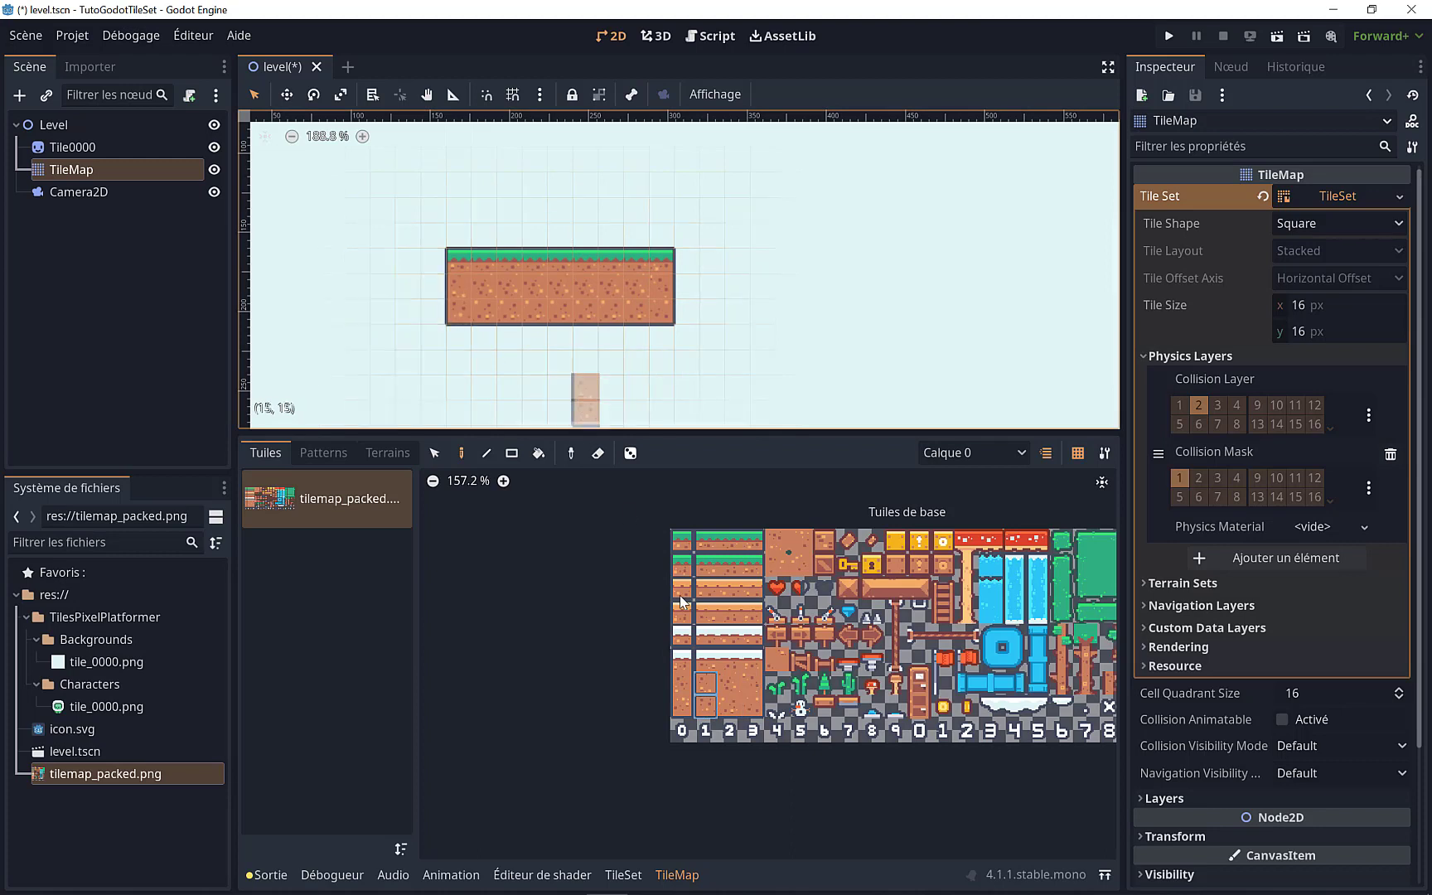
Step: Place a green plant and an arrow sign on top of the platform
{"action": "left_click", "coordinate": [842, 692]}
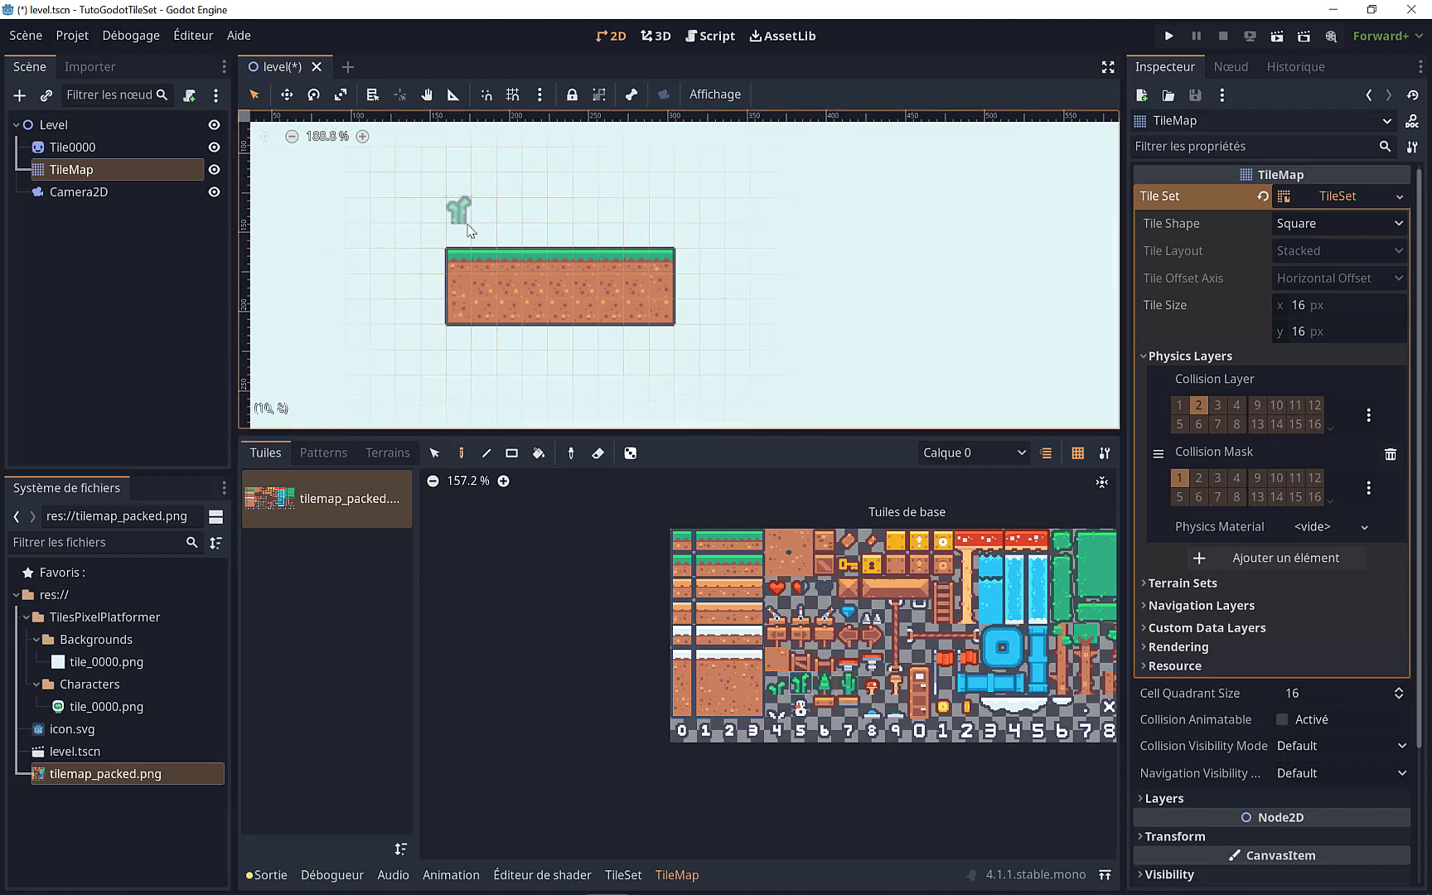
{"action": "left_click", "coordinate": [460, 235]}
{"action": "left_click", "coordinate": [868, 638]}
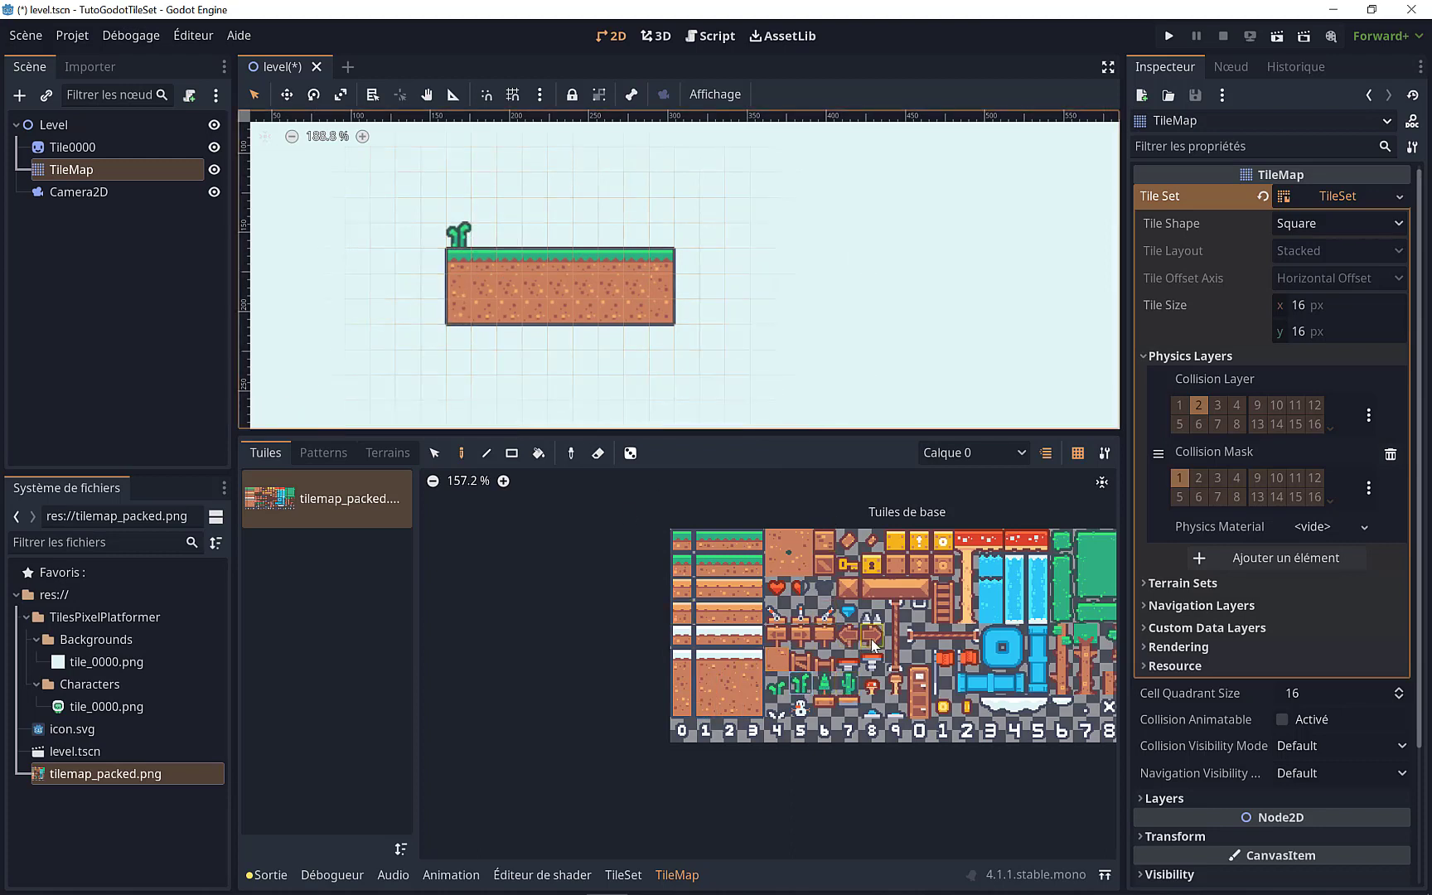
{"action": "left_click", "coordinate": [507, 235]}
{"action": "middle_click_drag", "start_coordinate": [719, 288], "coordinate": [674, 336]}
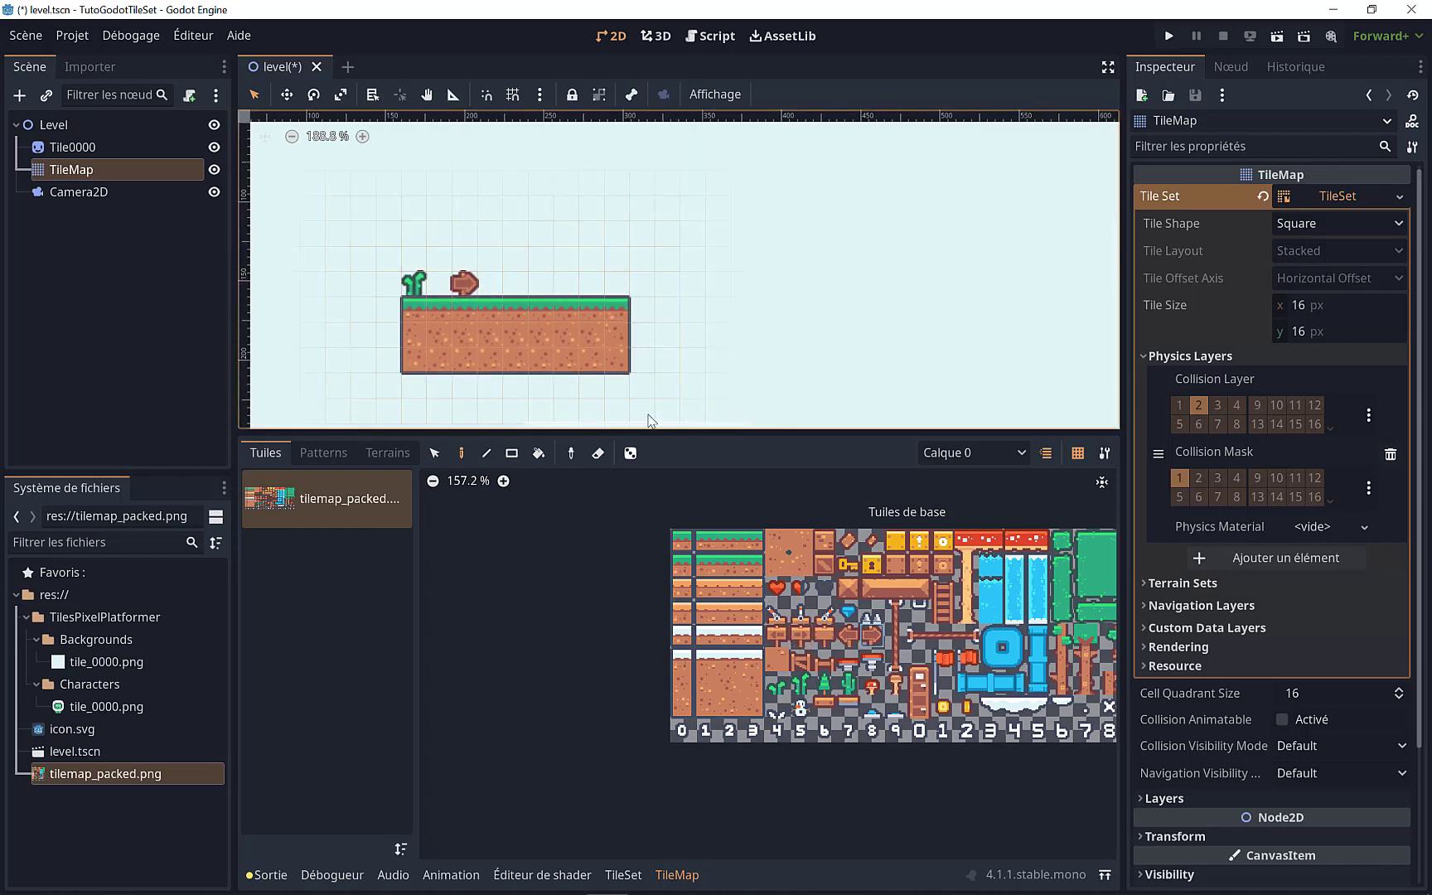
{"action": "scroll", "coordinate": [831, 543], "scroll_direction": "up", "scroll_amount": 1}
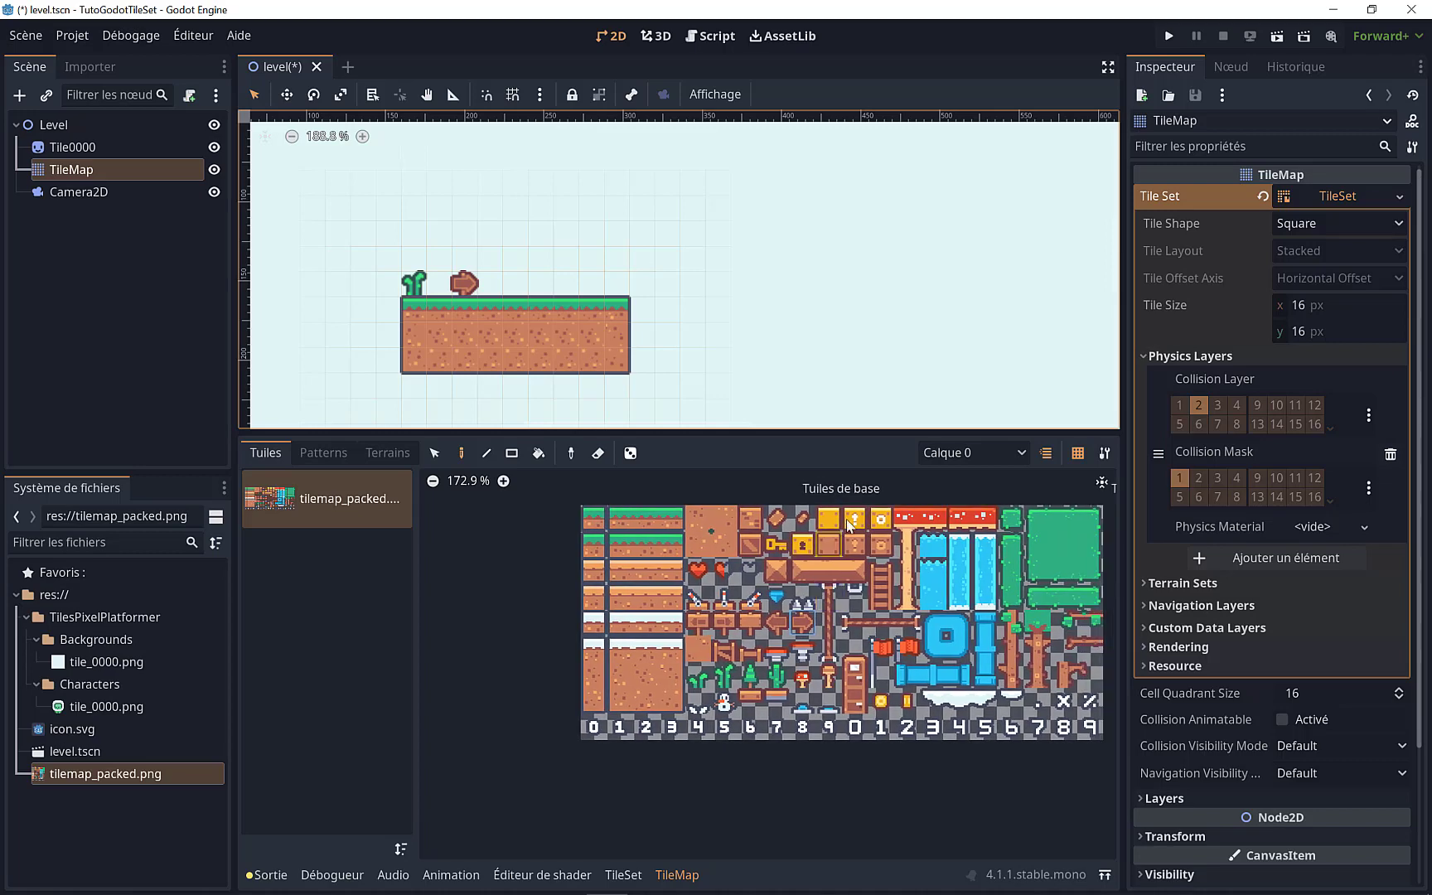
Step: Paint a "!" block above the platform and a mushroom on its right side
{"action": "left_click", "coordinate": [858, 520]}
{"action": "left_click", "coordinate": [525, 227]}
{"action": "middle_click_drag", "start_coordinate": [757, 348], "coordinate": [710, 352]}
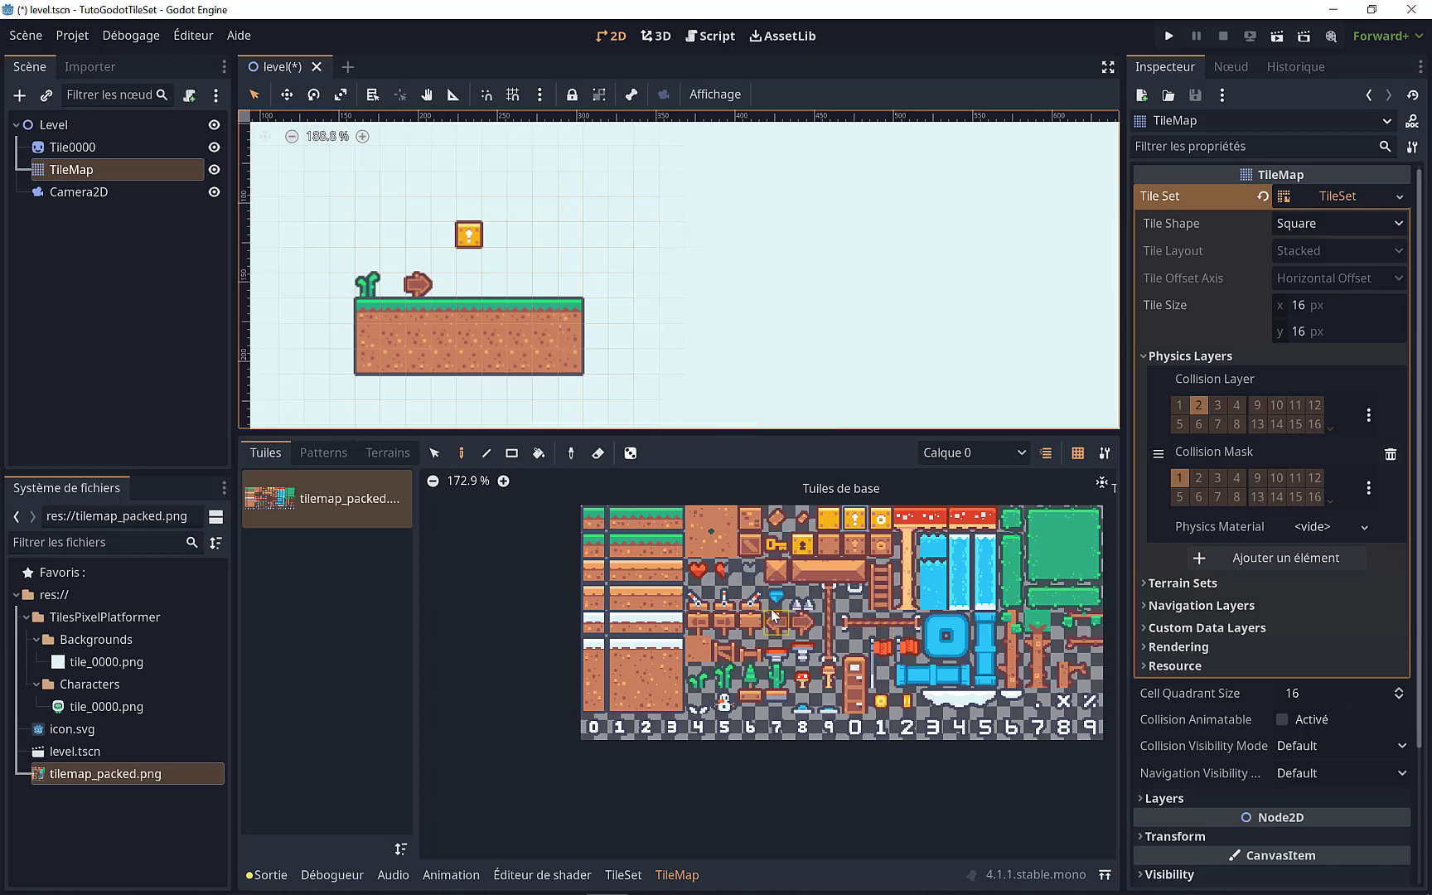
{"action": "scroll", "coordinate": [870, 594], "scroll_direction": "right", "scroll_amount": 2}
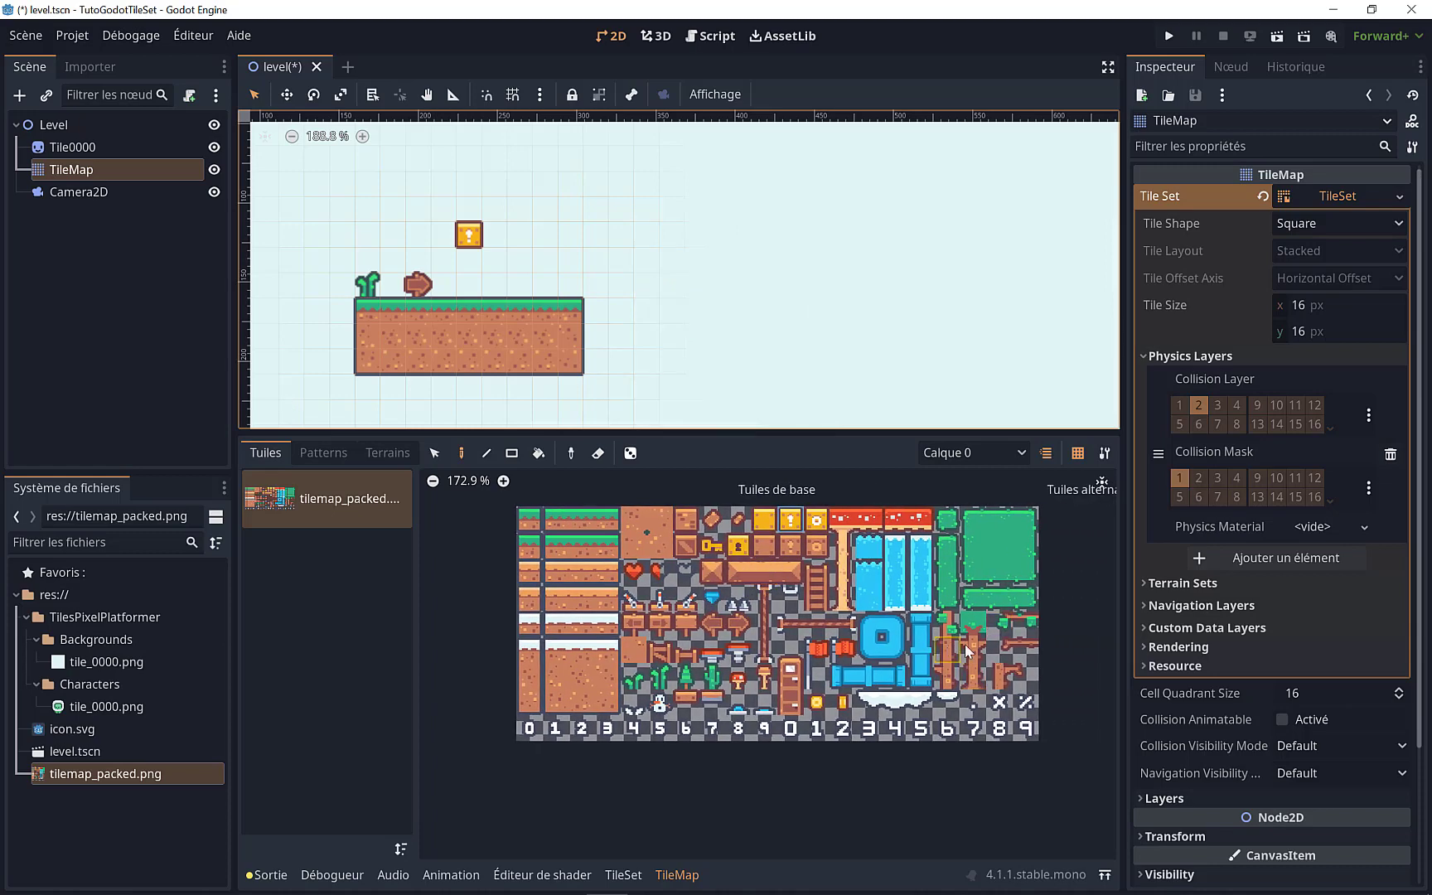
{"action": "left_click", "coordinate": [738, 678]}
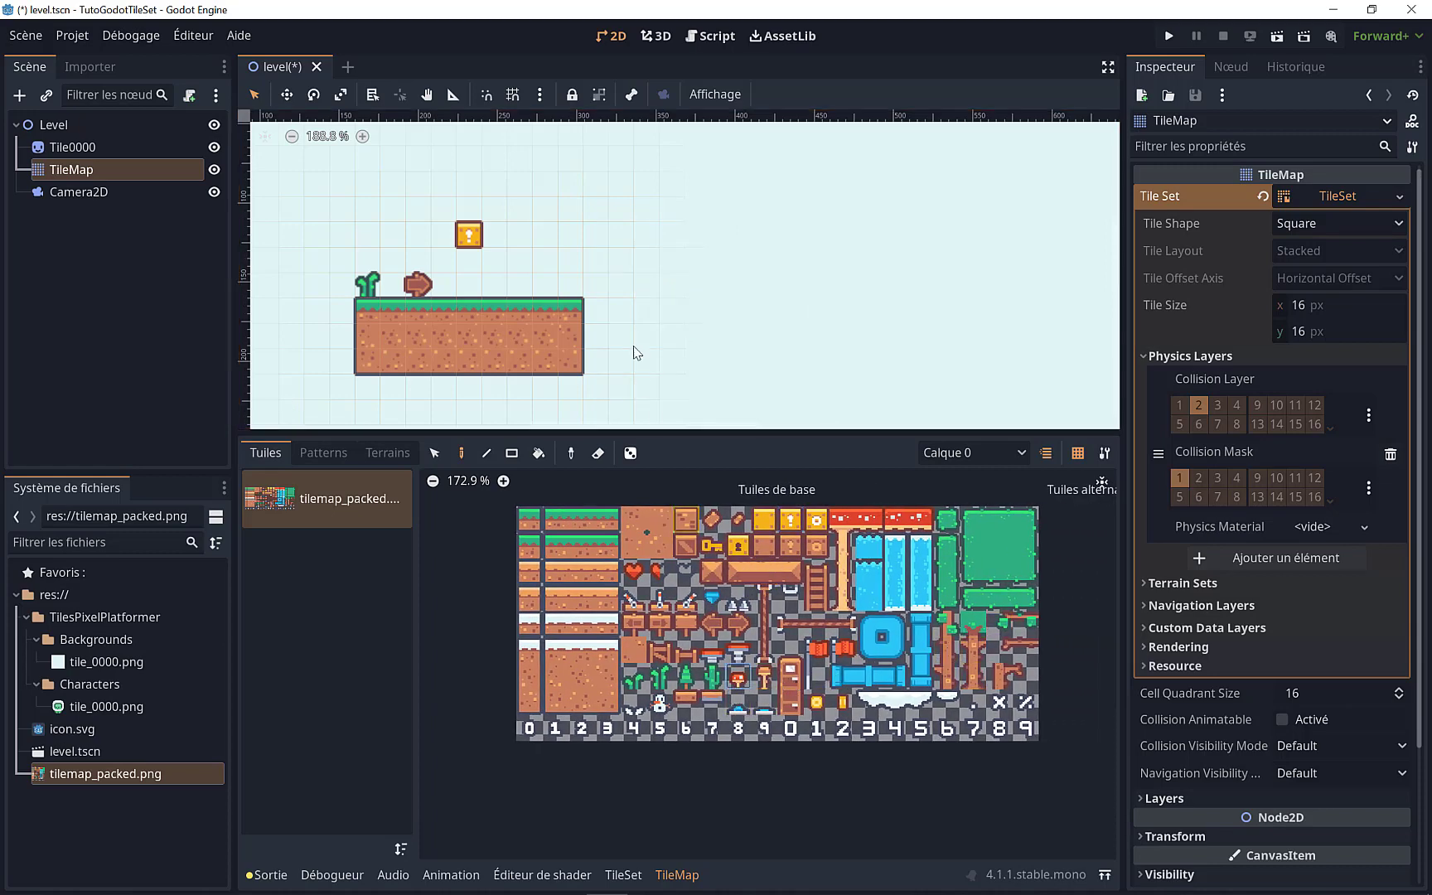
{"action": "left_click", "coordinate": [546, 288]}
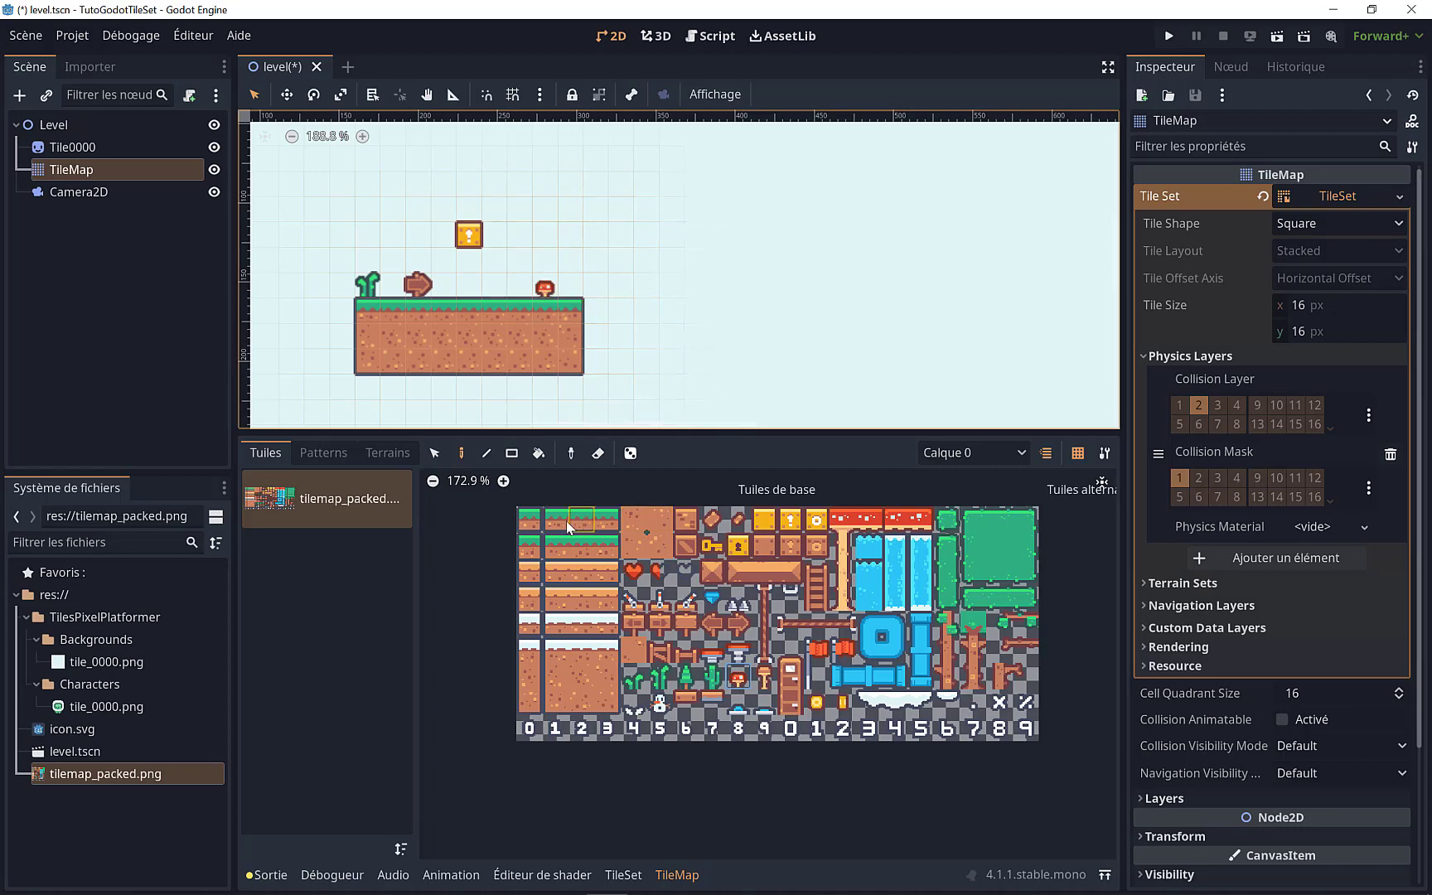
Step: Paint a second grass platform with a three-tile tree trunk and leafy tree top
{"action": "left_click_drag", "start_coordinate": [634, 519], "coordinate": [528, 519]}
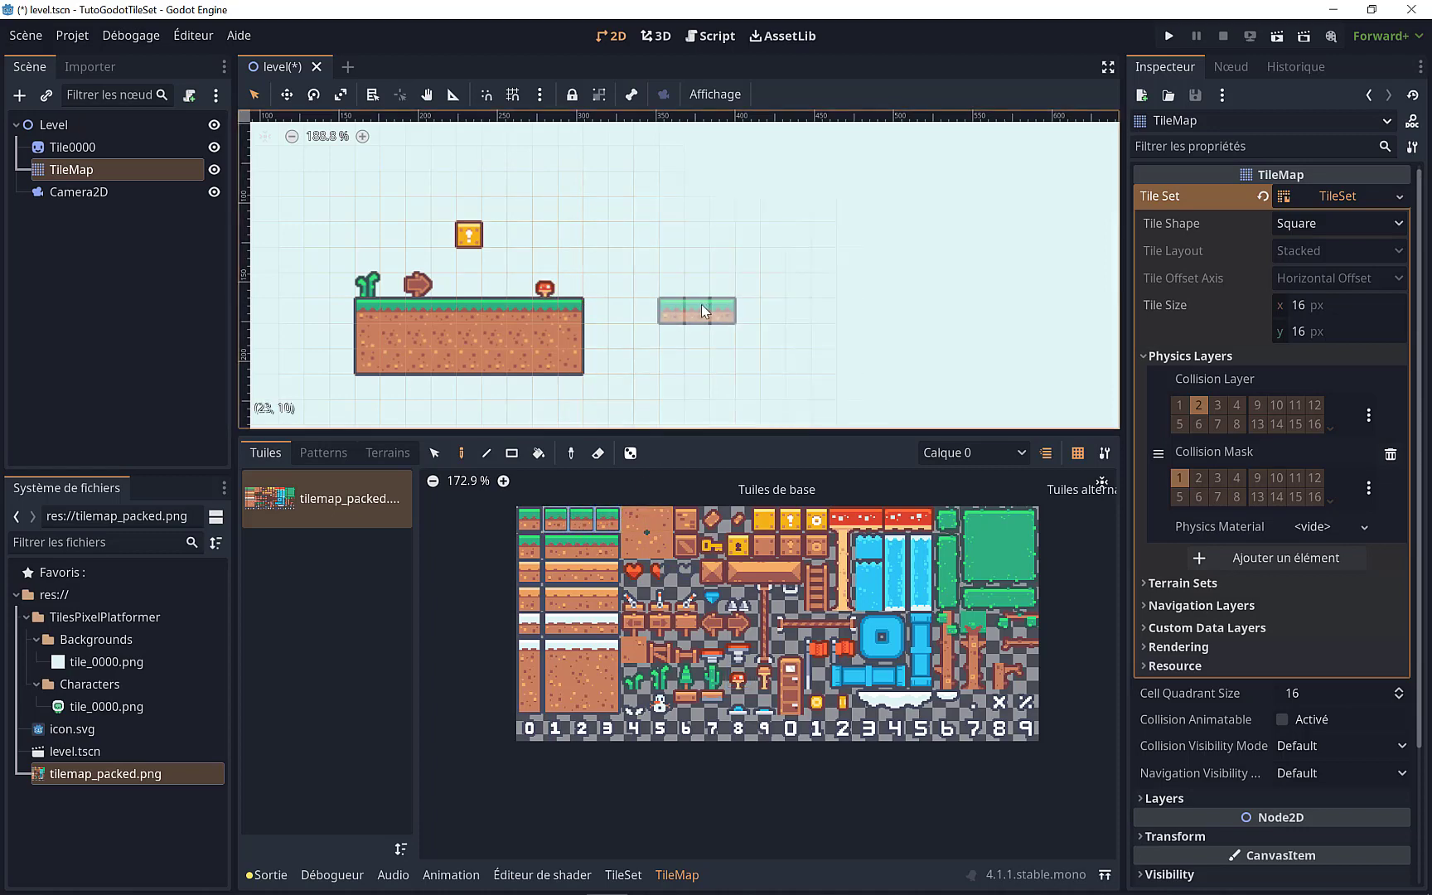
{"action": "left_click", "coordinate": [702, 305]}
{"action": "left_click", "coordinate": [775, 310]}
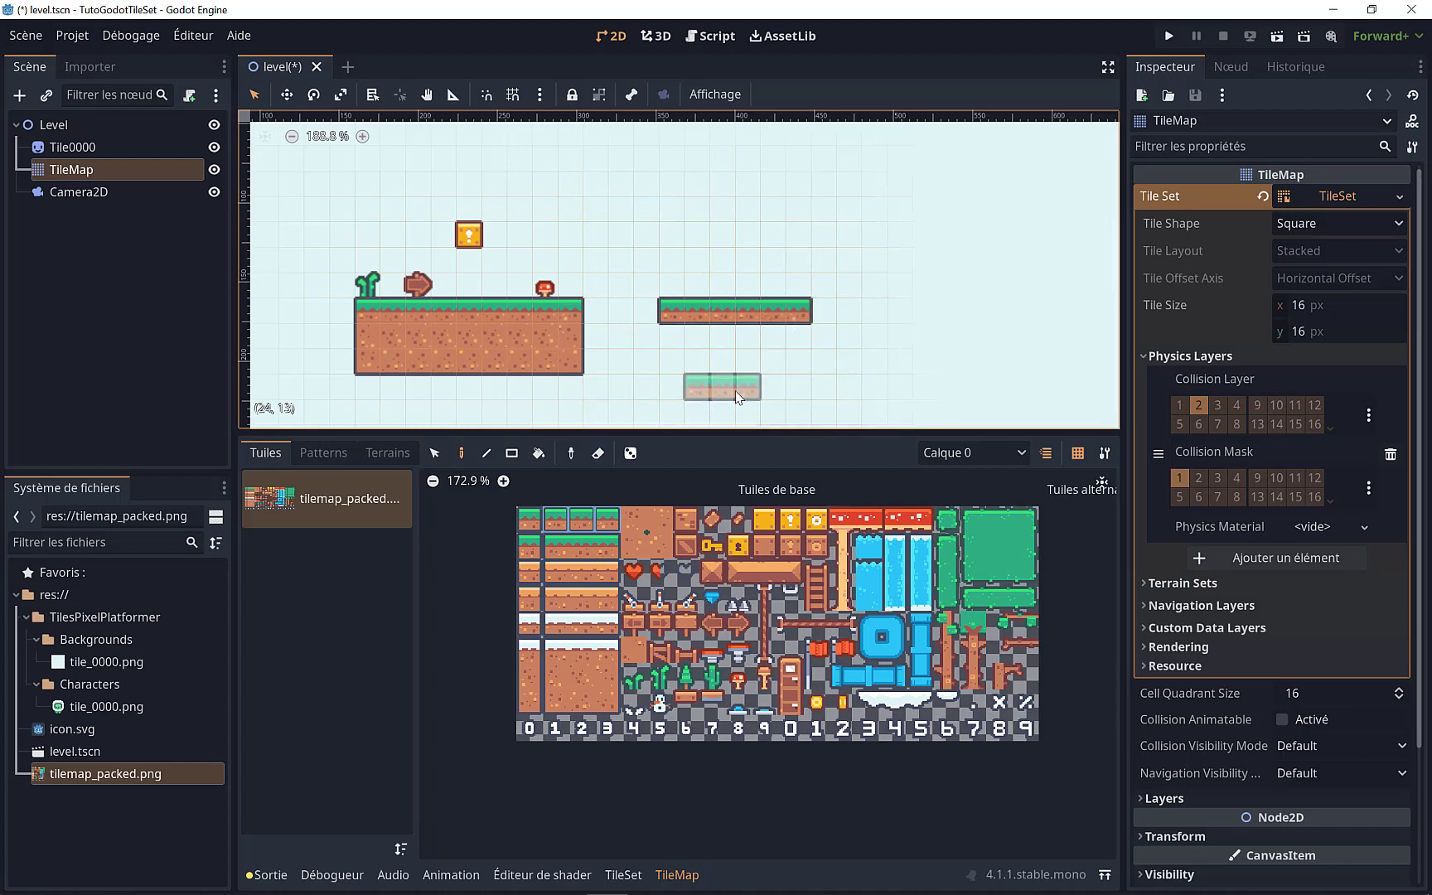
{"action": "left_click", "coordinate": [973, 659]}
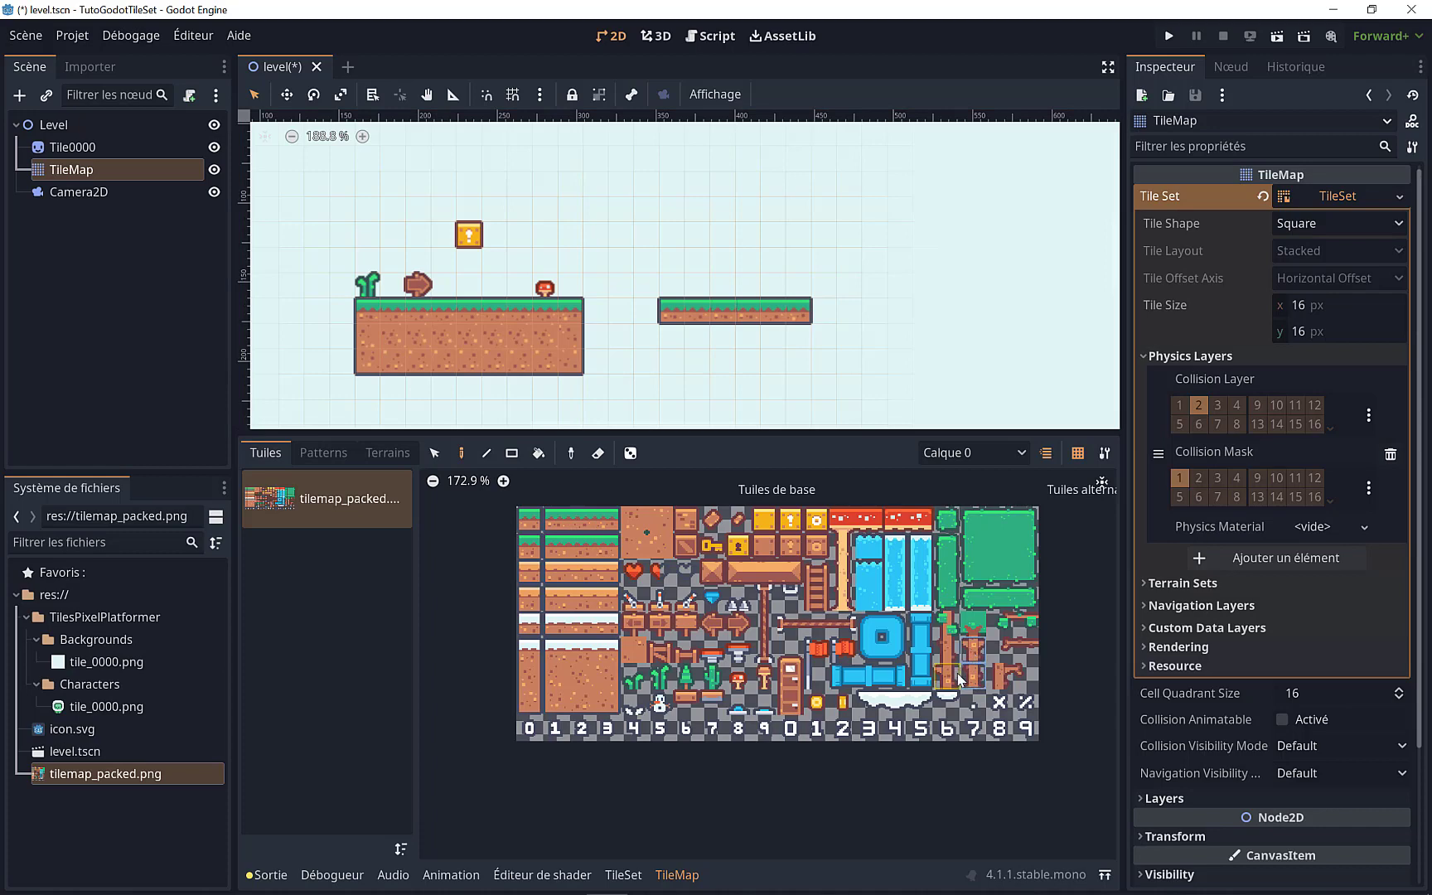
{"action": "left_click", "coordinate": [949, 675]}
{"action": "left_click_drag", "start_coordinate": [950, 674], "coordinate": [948, 620]}
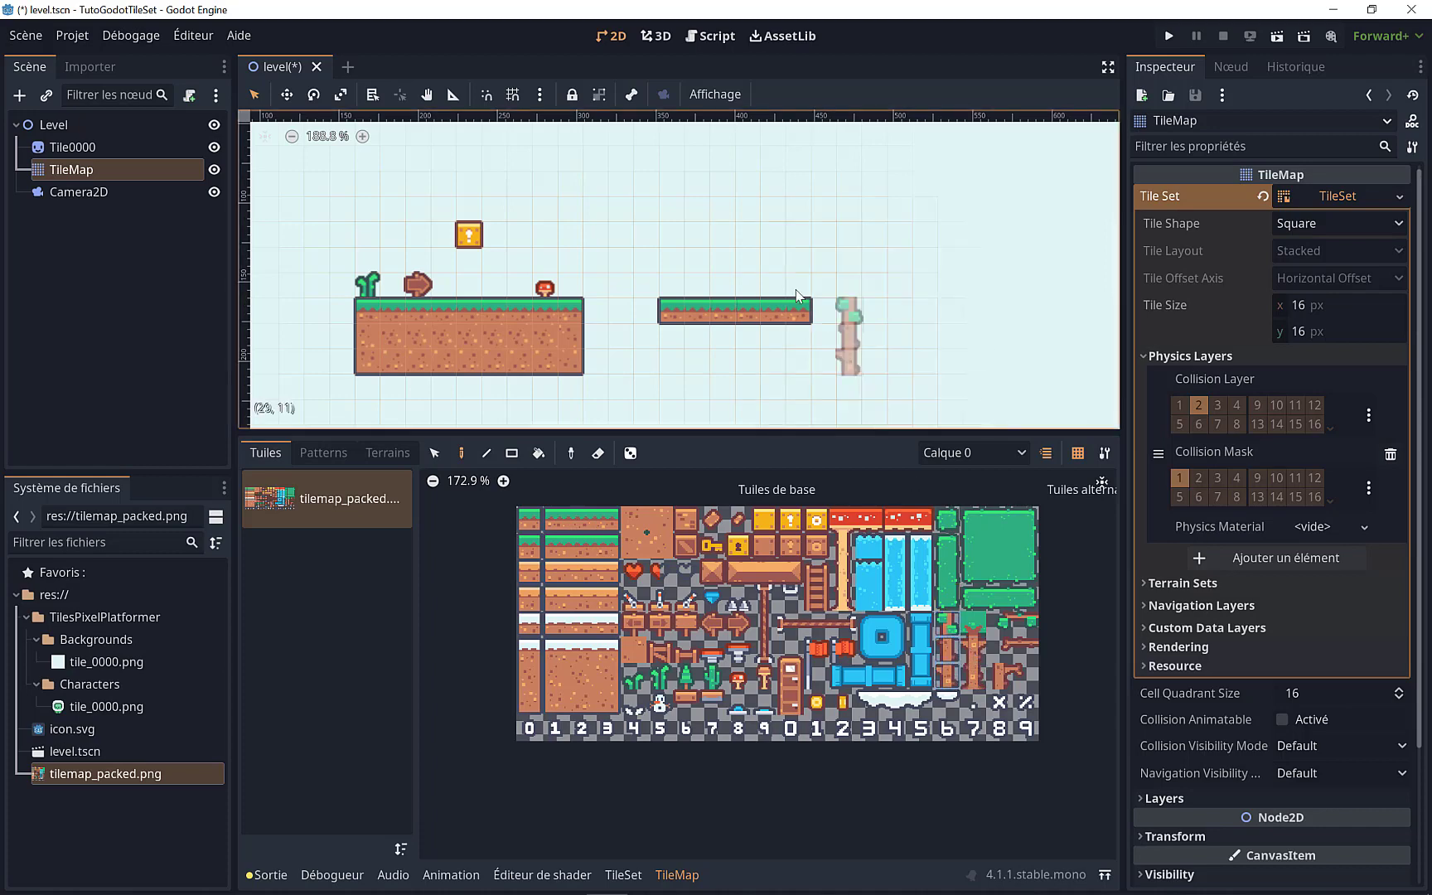
{"action": "left_click", "coordinate": [729, 272]}
{"action": "left_click", "coordinate": [973, 520]}
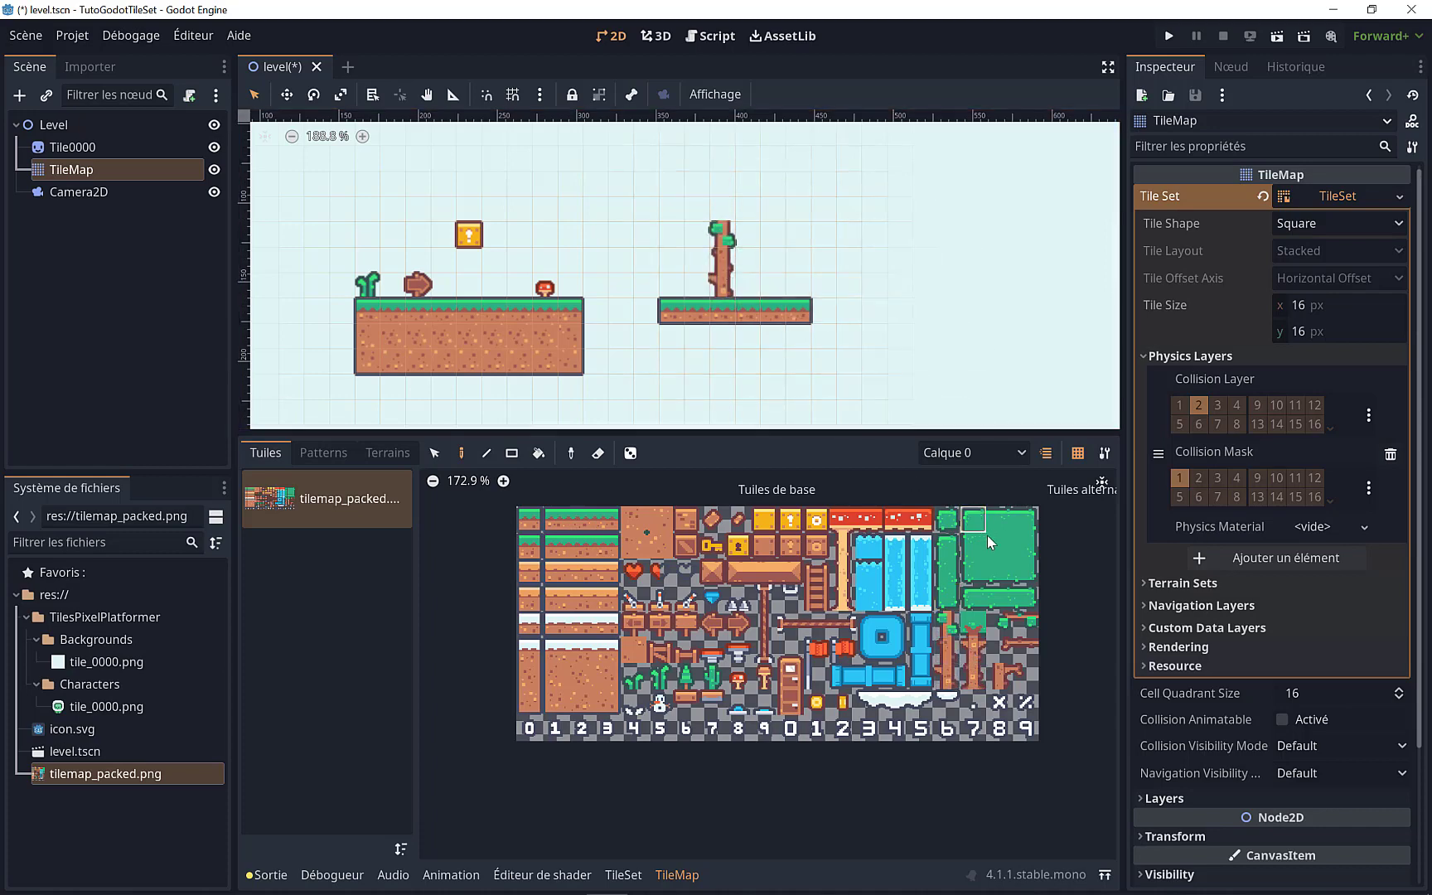
{"action": "left_click", "coordinate": [721, 186]}
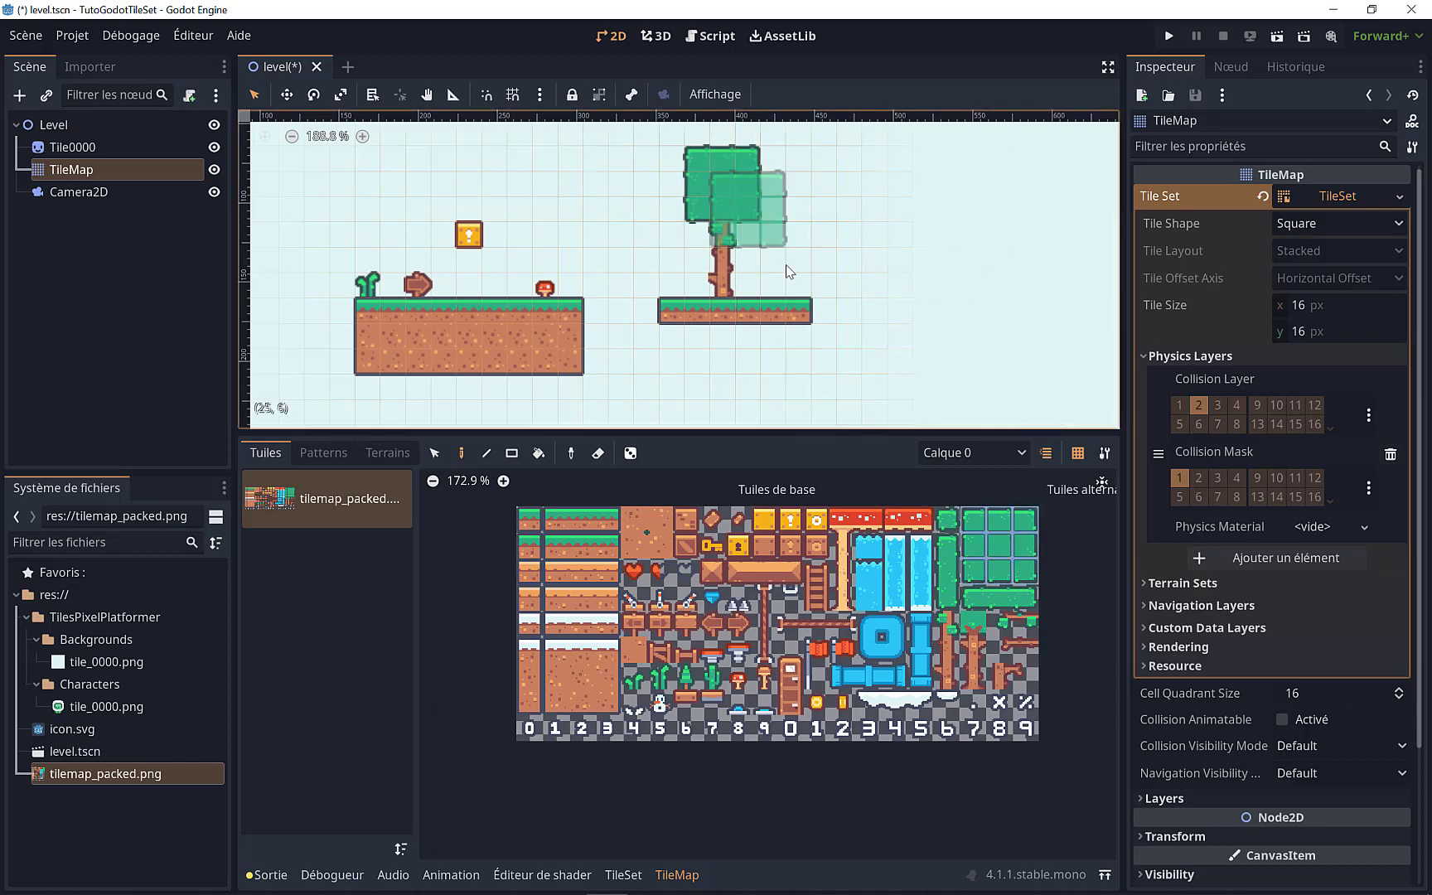
Step: Place the red flag at the right end of the tree platform
{"action": "middle_click_drag", "start_coordinate": [891, 349], "coordinate": [860, 376]}
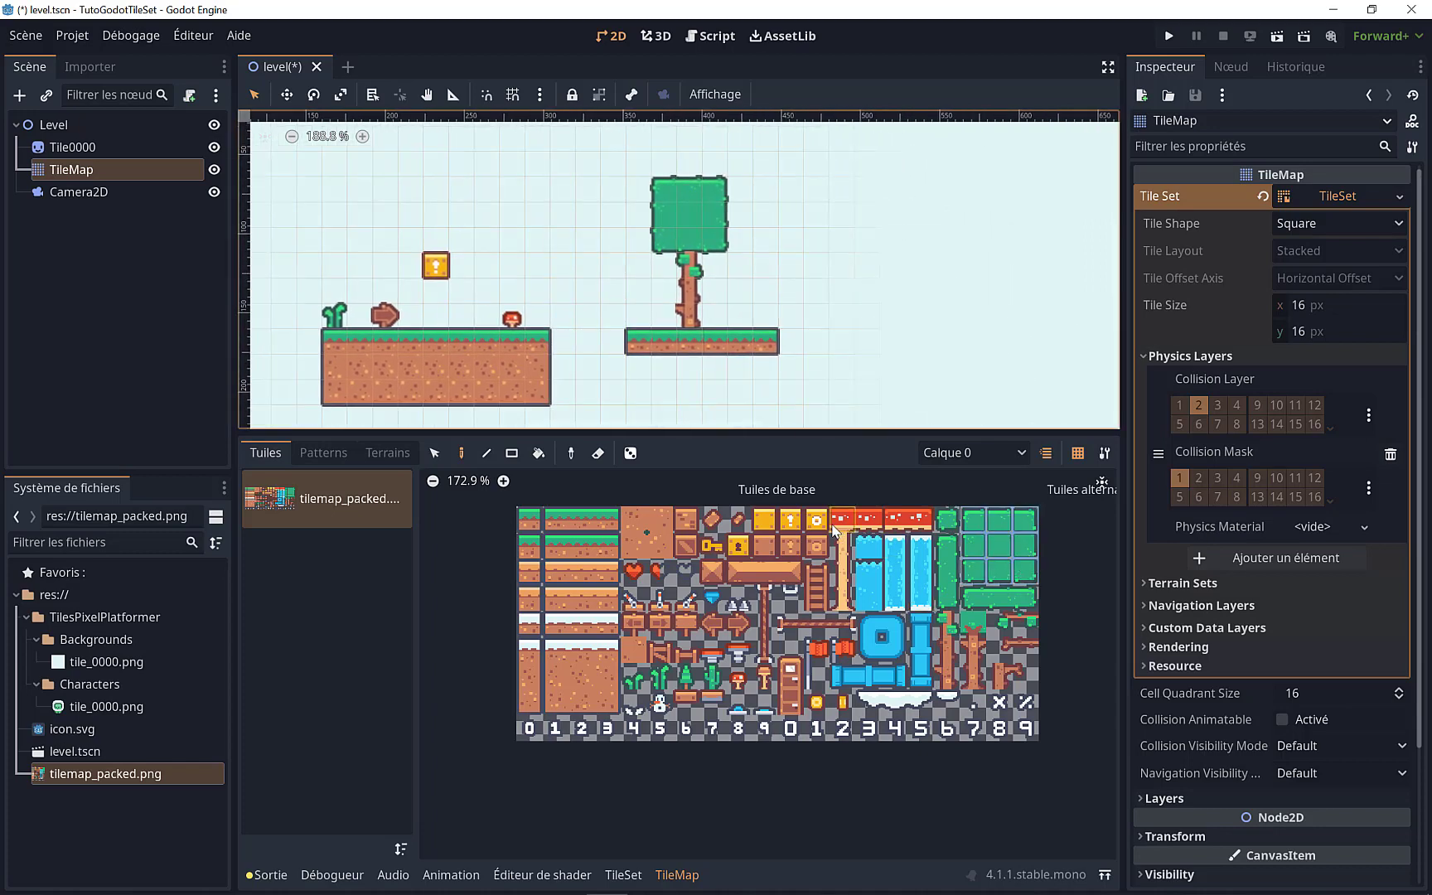
{"action": "left_click", "coordinate": [813, 642]}
{"action": "left_click", "coordinate": [765, 315]}
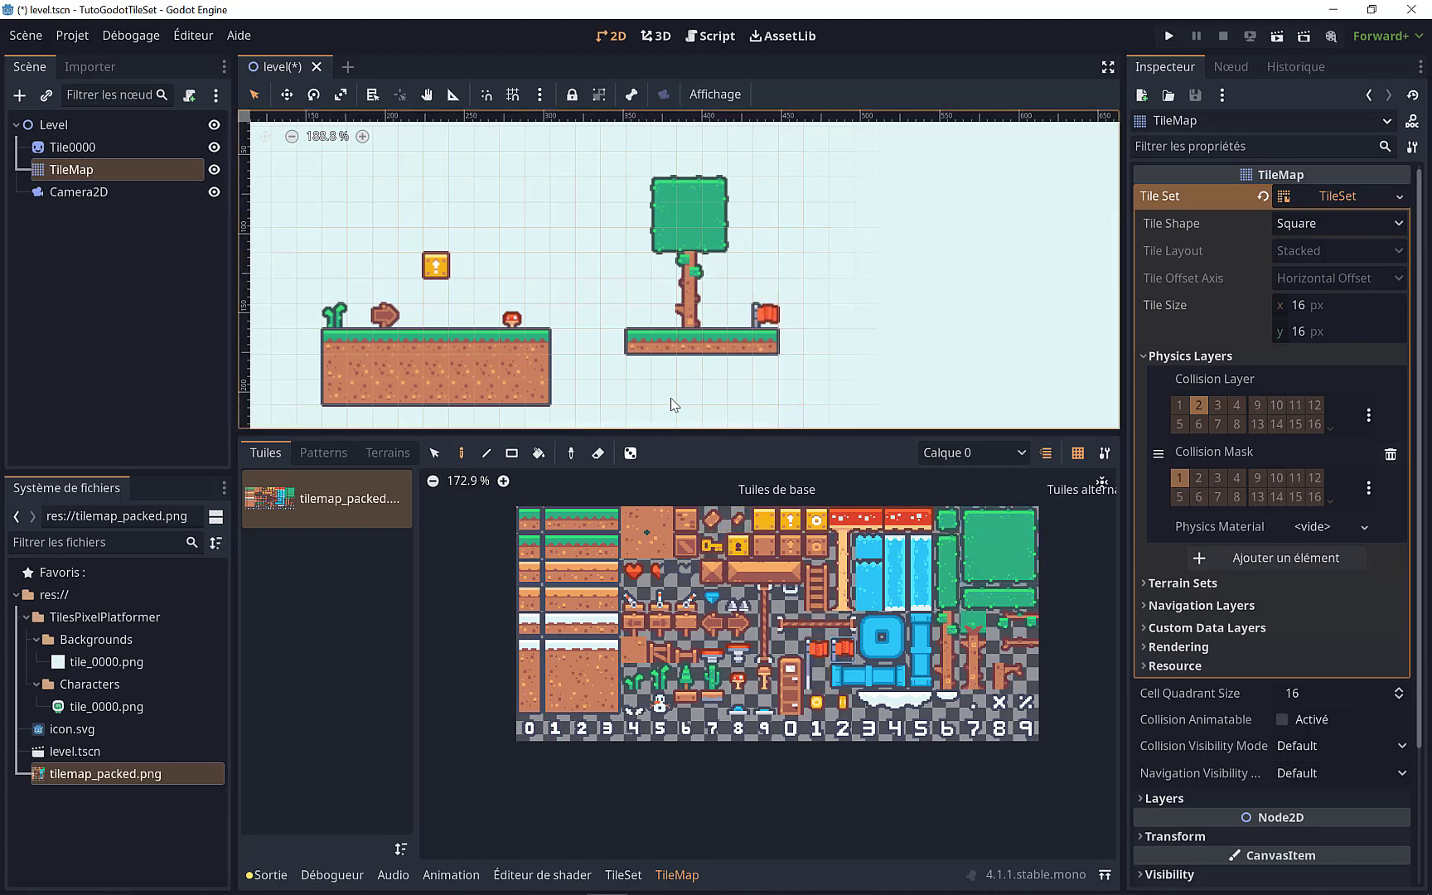
Step: Set the Camera2D's zoom to 2
{"action": "scroll", "coordinate": [618, 285], "scroll_direction": "down", "scroll_amount": 4}
{"action": "scroll", "coordinate": [618, 285], "scroll_direction": "down", "scroll_amount": 4}
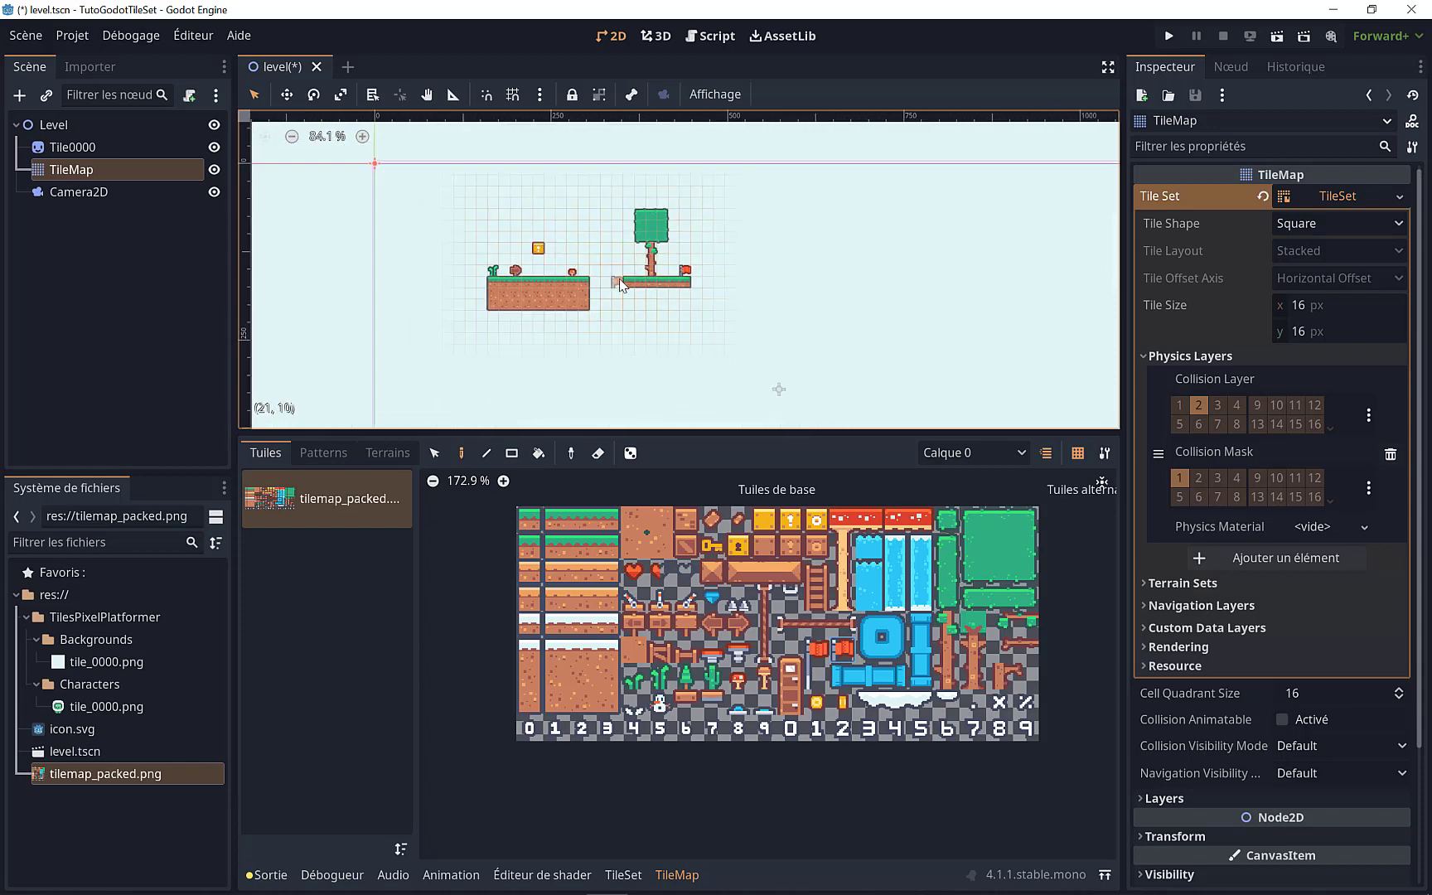
{"action": "scroll", "coordinate": [618, 281], "scroll_direction": "up", "scroll_amount": 1}
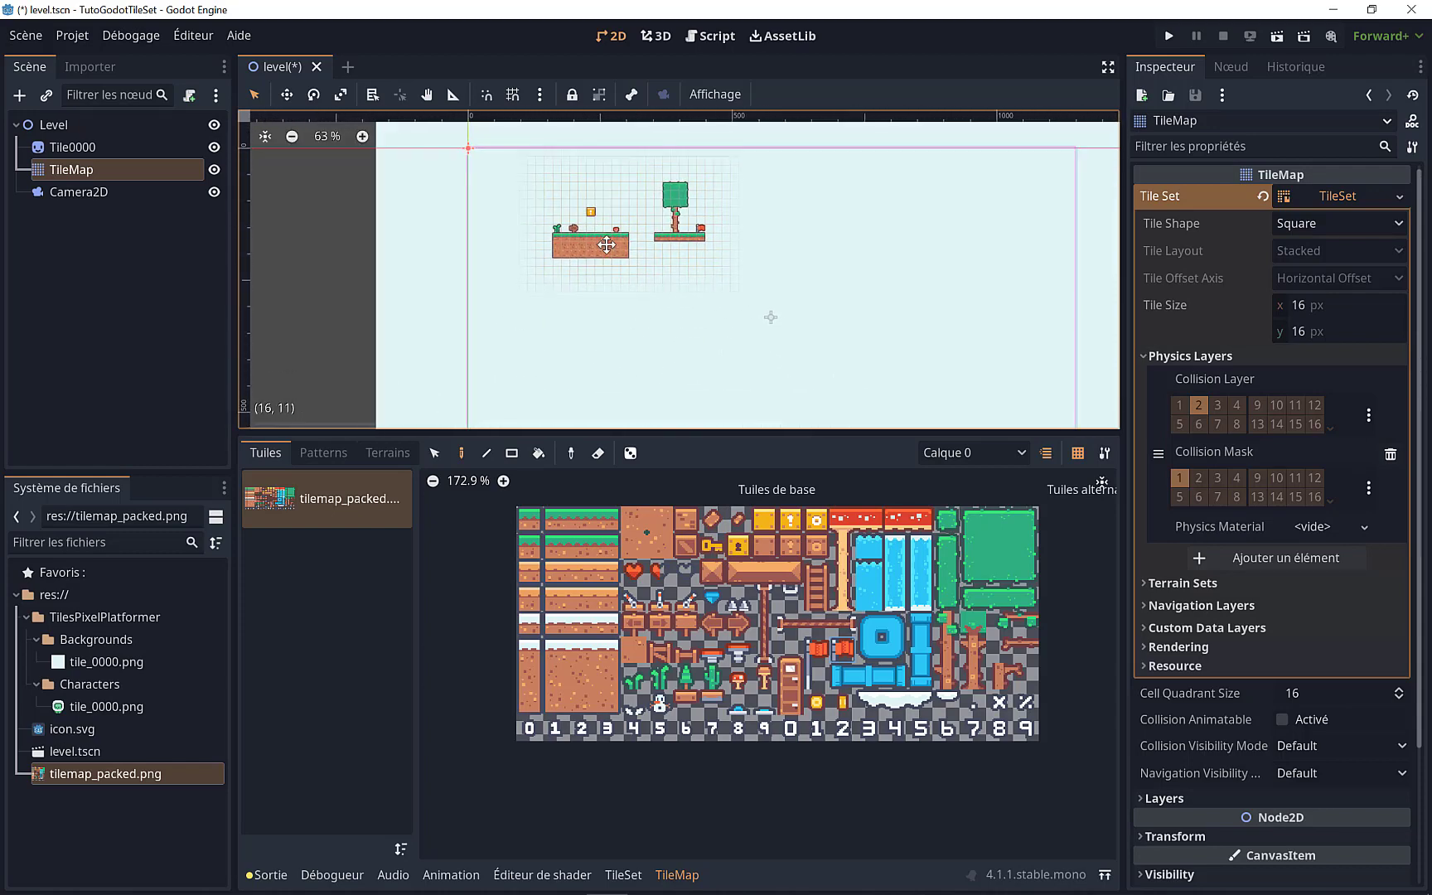
{"action": "scroll", "coordinate": [596, 257], "scroll_direction": "down", "scroll_amount": 2}
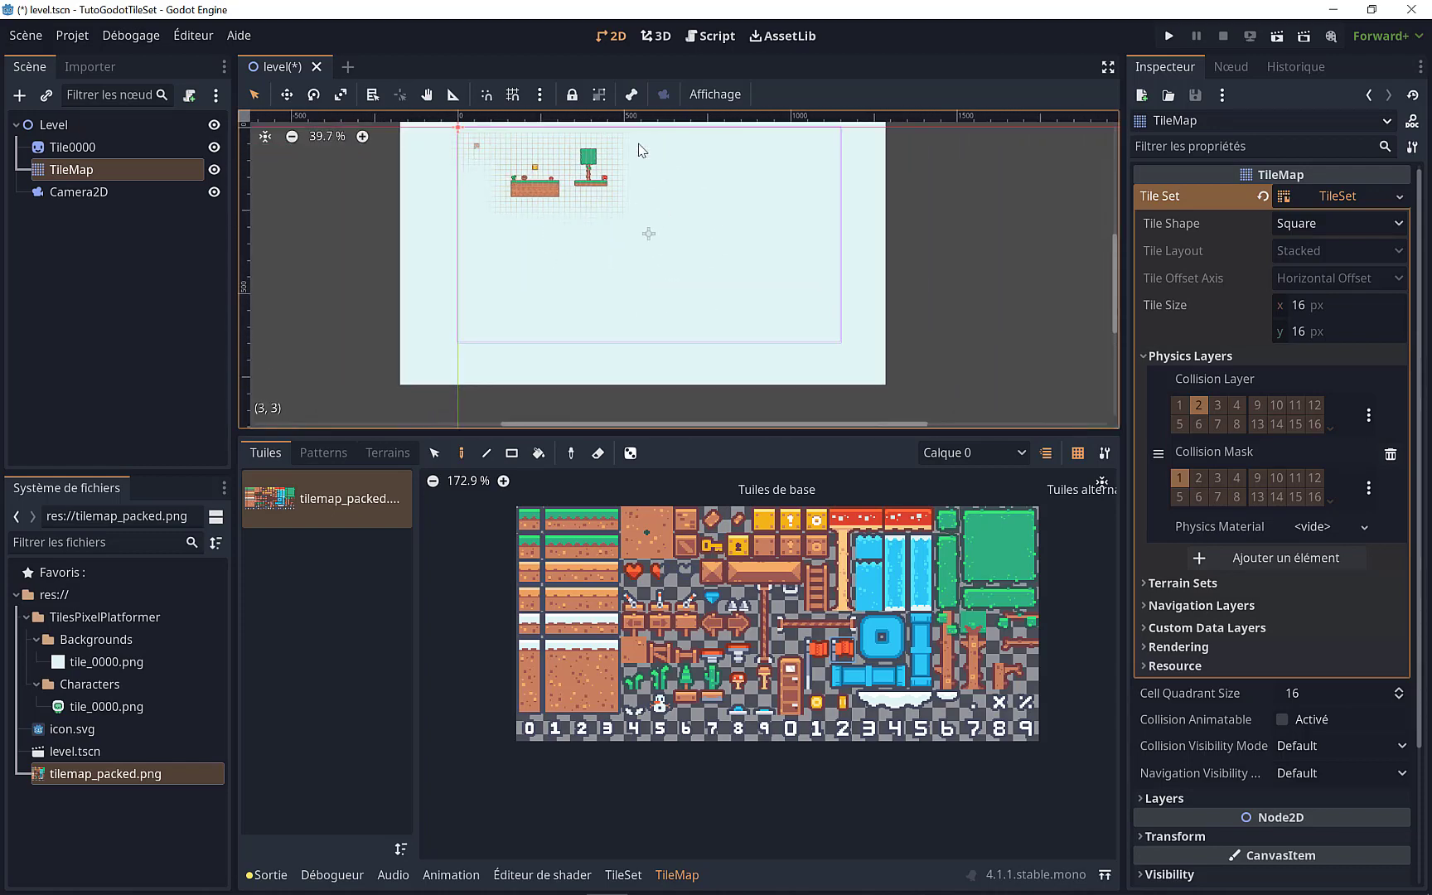
{"action": "scroll", "coordinate": [593, 219], "scroll_direction": "up", "scroll_amount": 3}
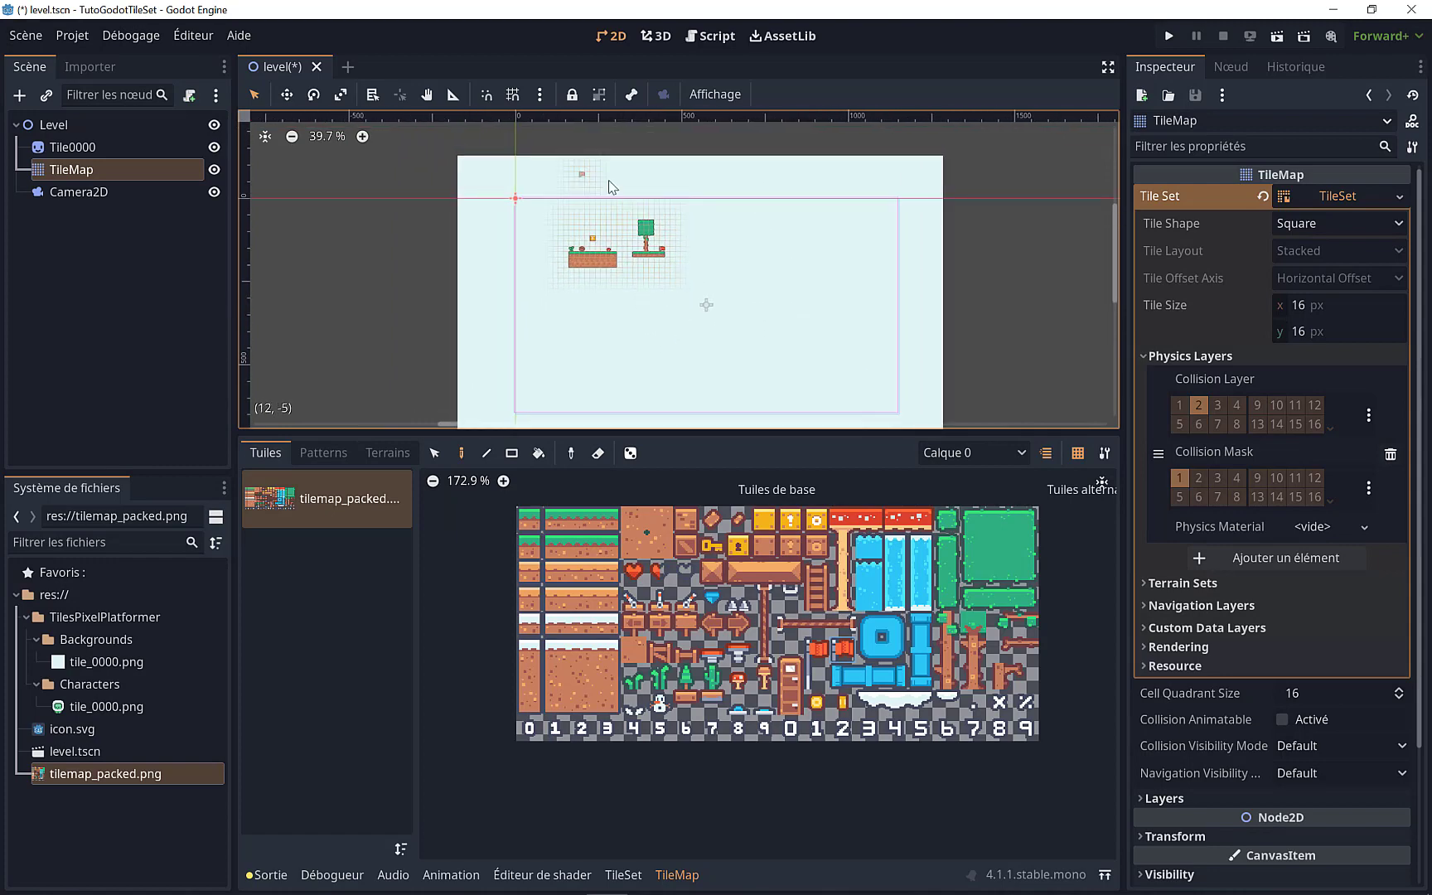
{"action": "left_click", "coordinate": [77, 192]}
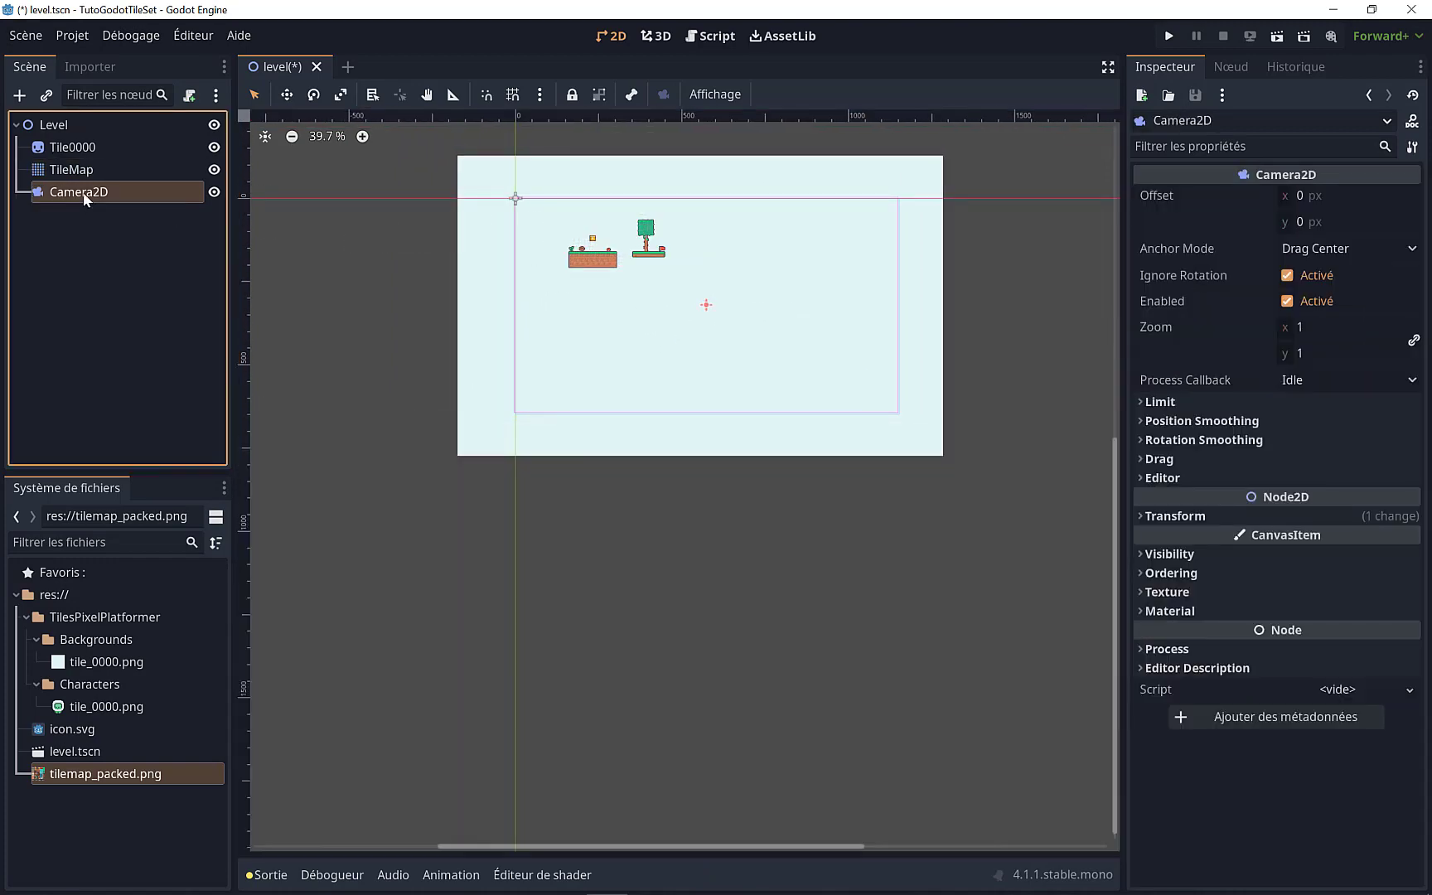
{"action": "left_click", "coordinate": [1306, 328]}
{"action": "type", "text": "2"}
{"action": "key", "text": "Tab"}
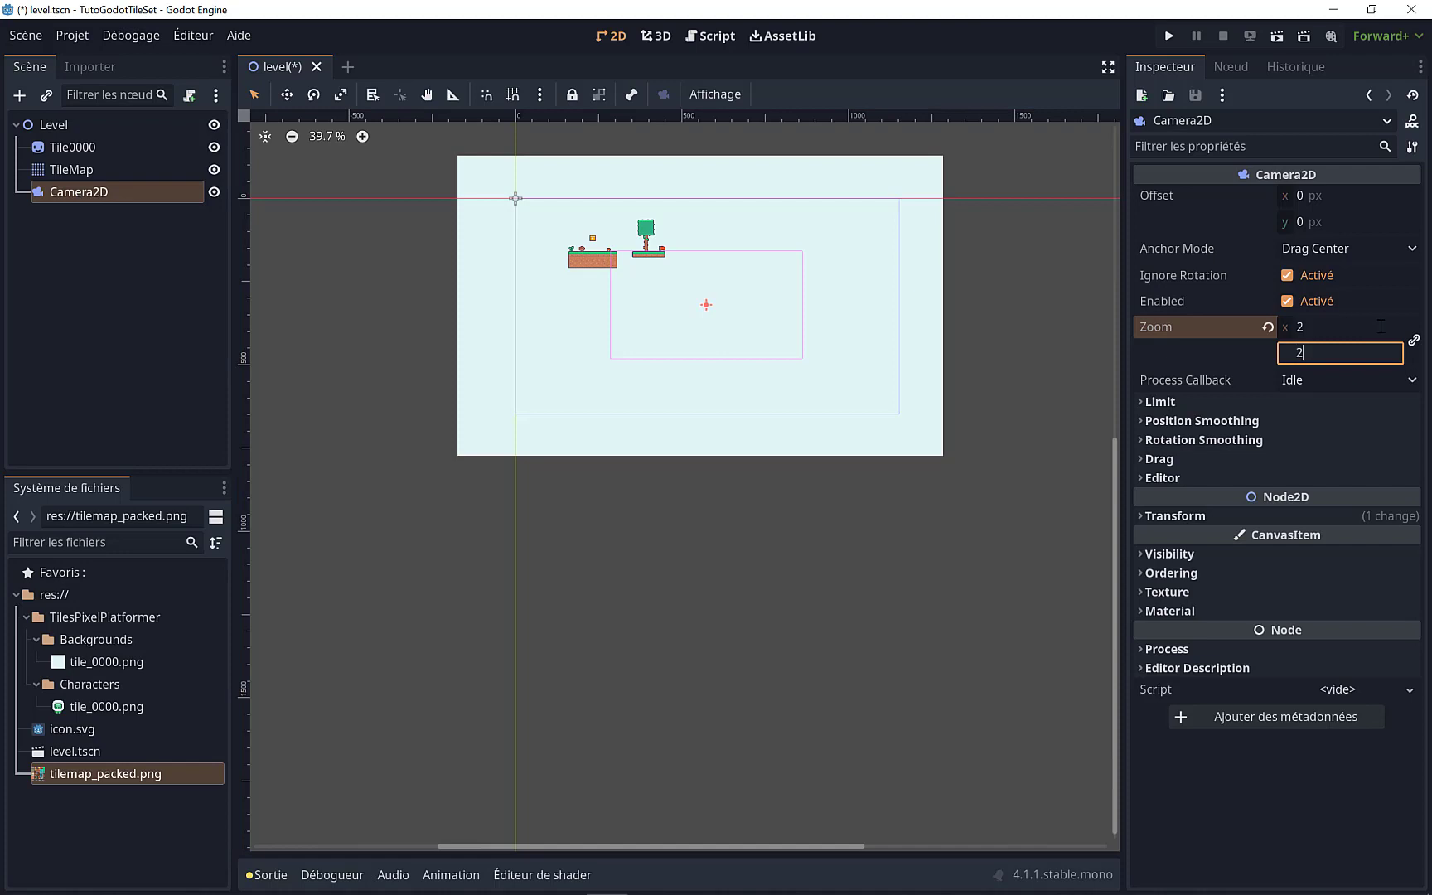
Step: Move the camera frame up-left over the platforms, then save and run the scene with F6
{"action": "left_click", "coordinate": [288, 96]}
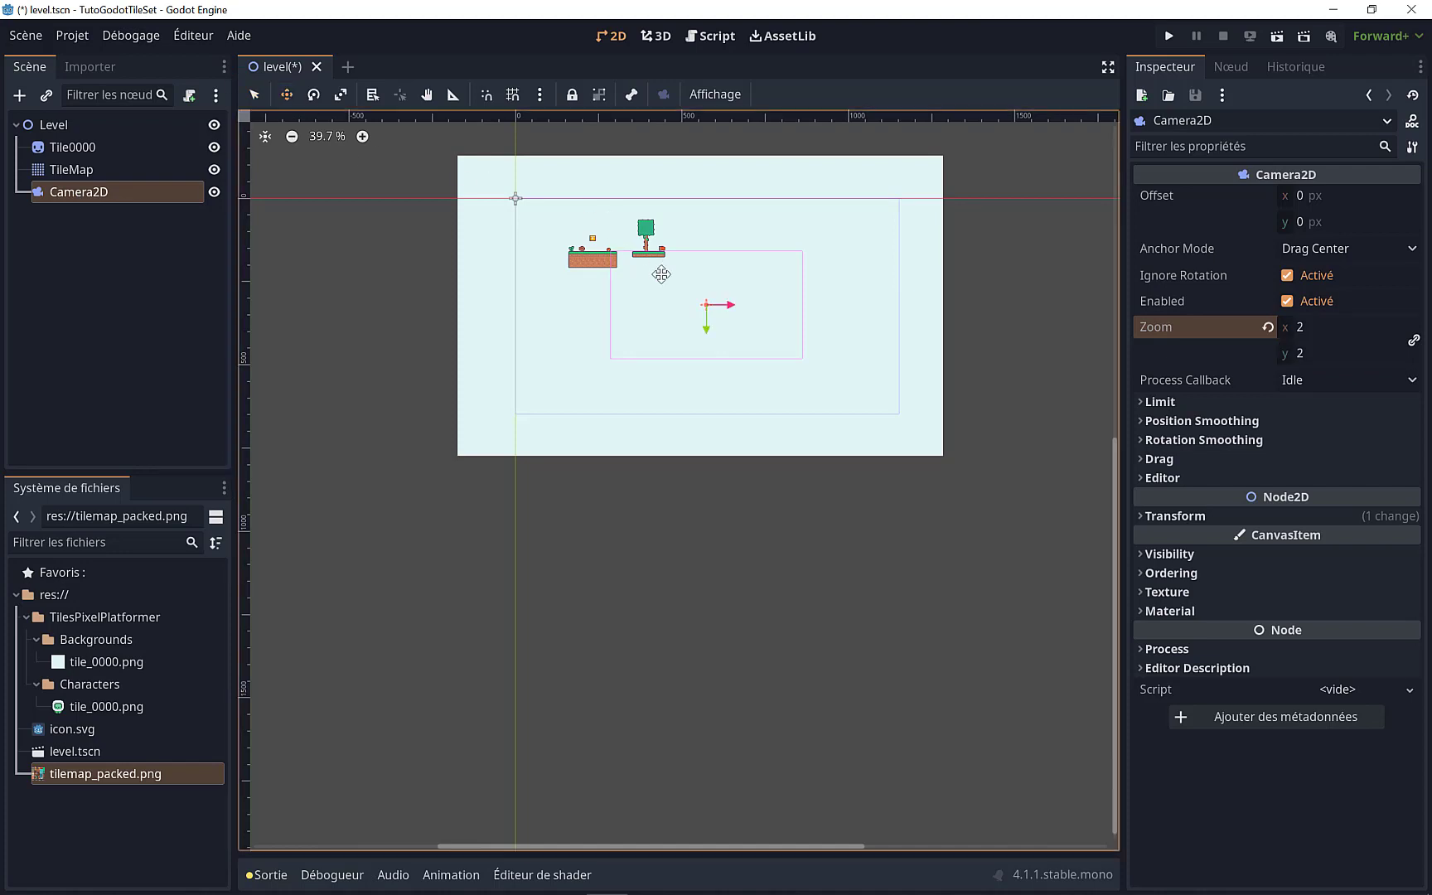
{"action": "left_click_drag", "start_coordinate": [717, 314], "coordinate": [632, 265]}
{"action": "scroll", "coordinate": [631, 265], "scroll_direction": "up", "scroll_amount": 3}
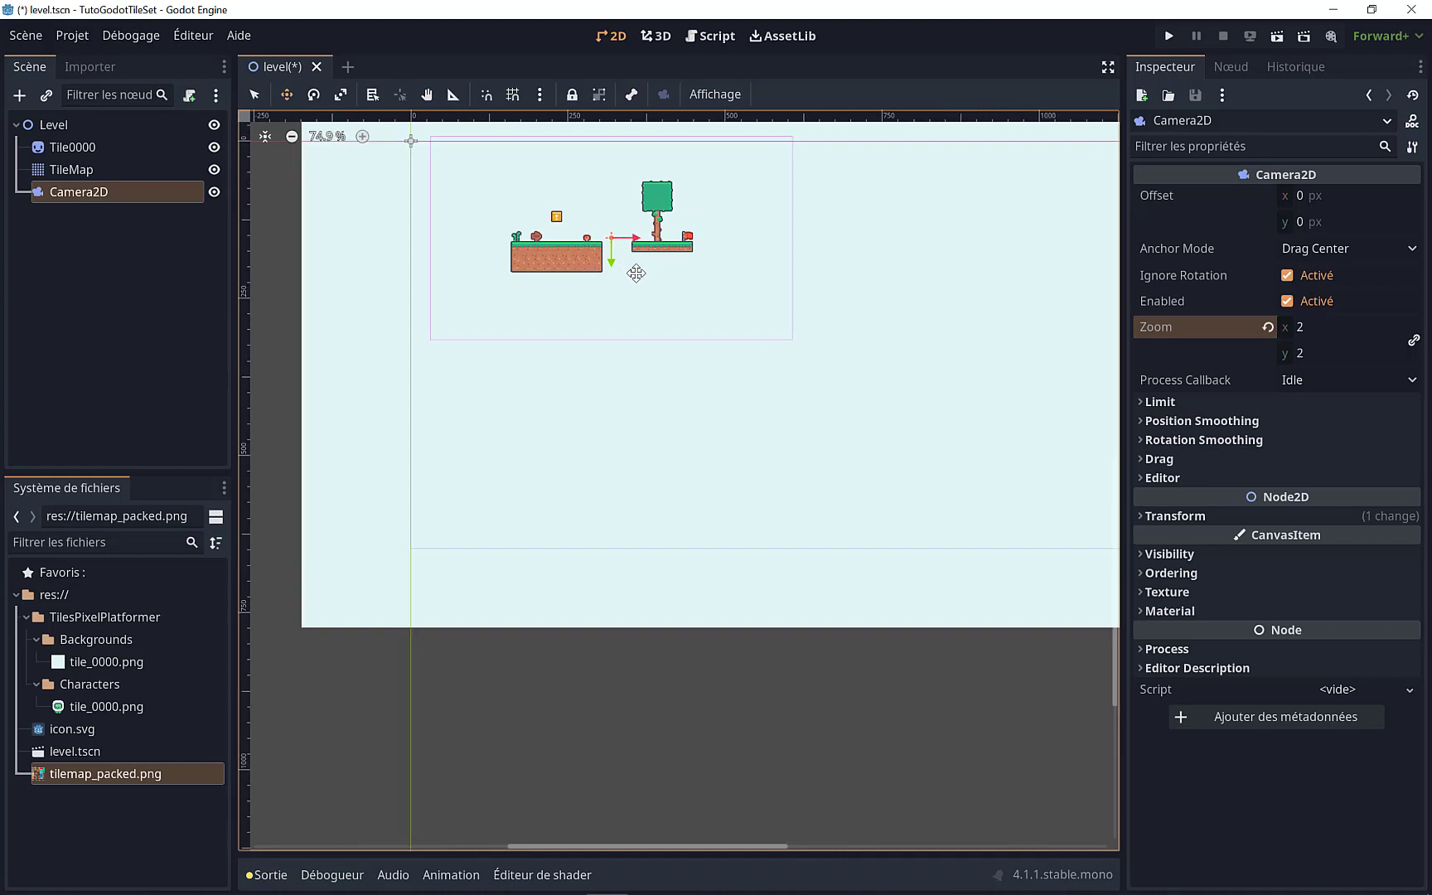
{"action": "key", "text": "ctrl+s"}
{"action": "key", "text": "F6"}
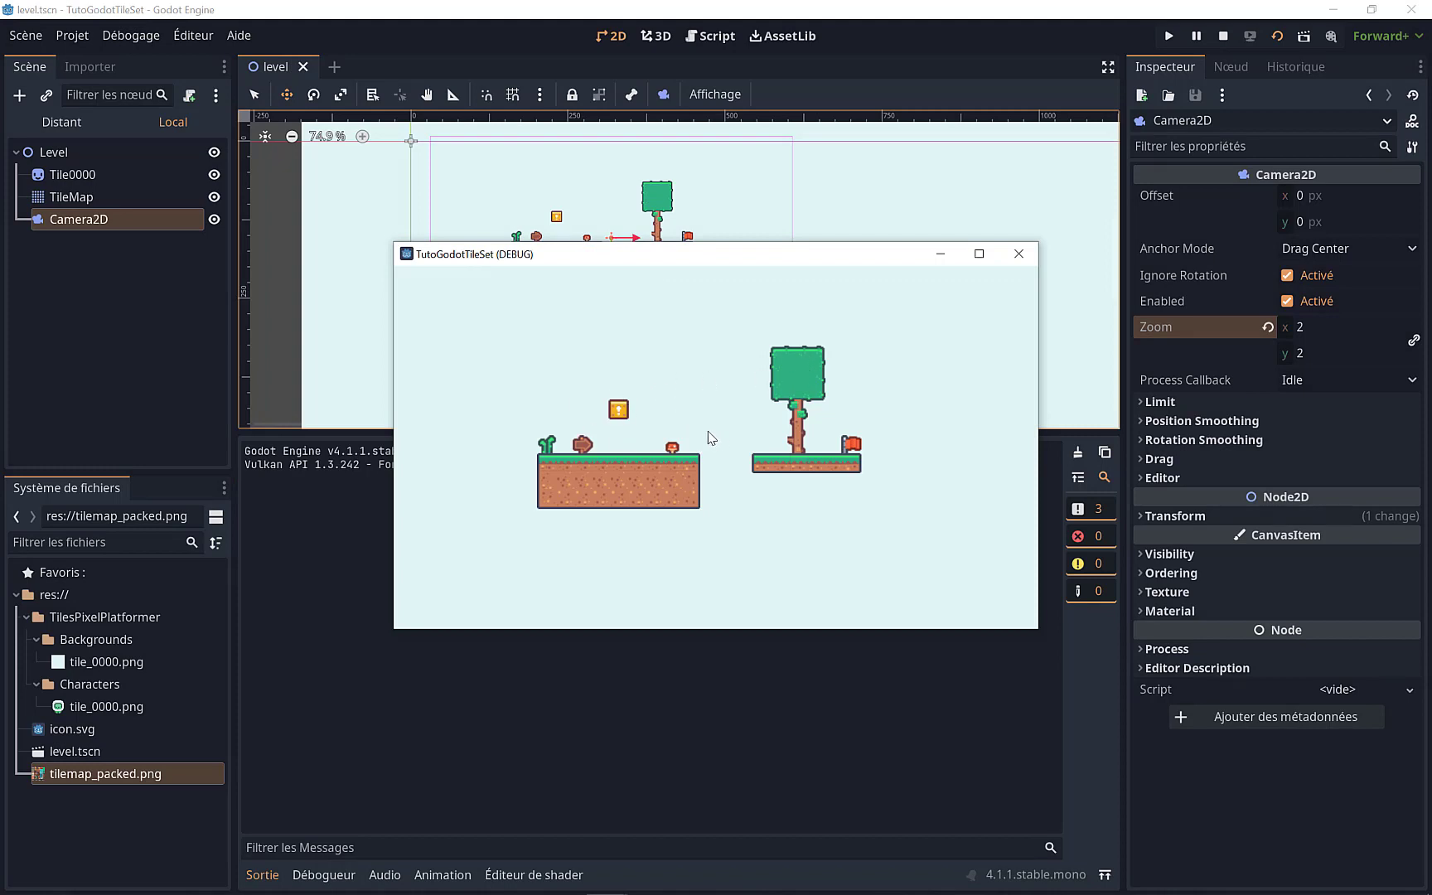
Step: Close the running game and select the TileMap node
{"action": "left_click", "coordinate": [1018, 253]}
{"action": "left_click", "coordinate": [86, 170]}
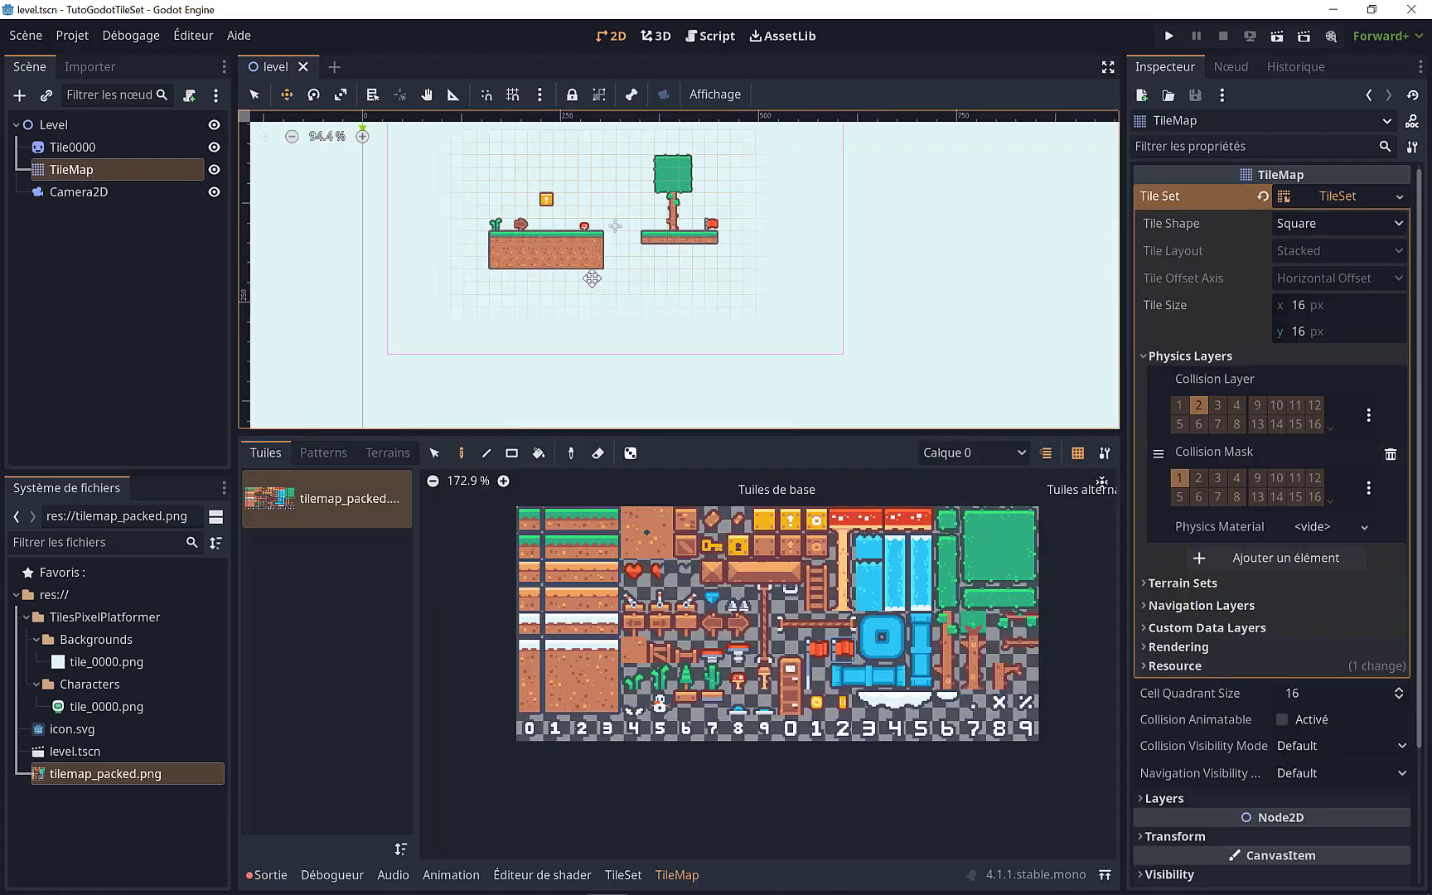
{"action": "scroll", "coordinate": [590, 291], "scroll_direction": "up", "scroll_amount": 2}
{"action": "scroll", "coordinate": [591, 292], "scroll_direction": "up", "scroll_amount": 2}
{"action": "scroll", "coordinate": [591, 291], "scroll_direction": "up", "scroll_amount": 2}
{"action": "scroll", "coordinate": [617, 313], "scroll_direction": "up", "scroll_amount": 1}
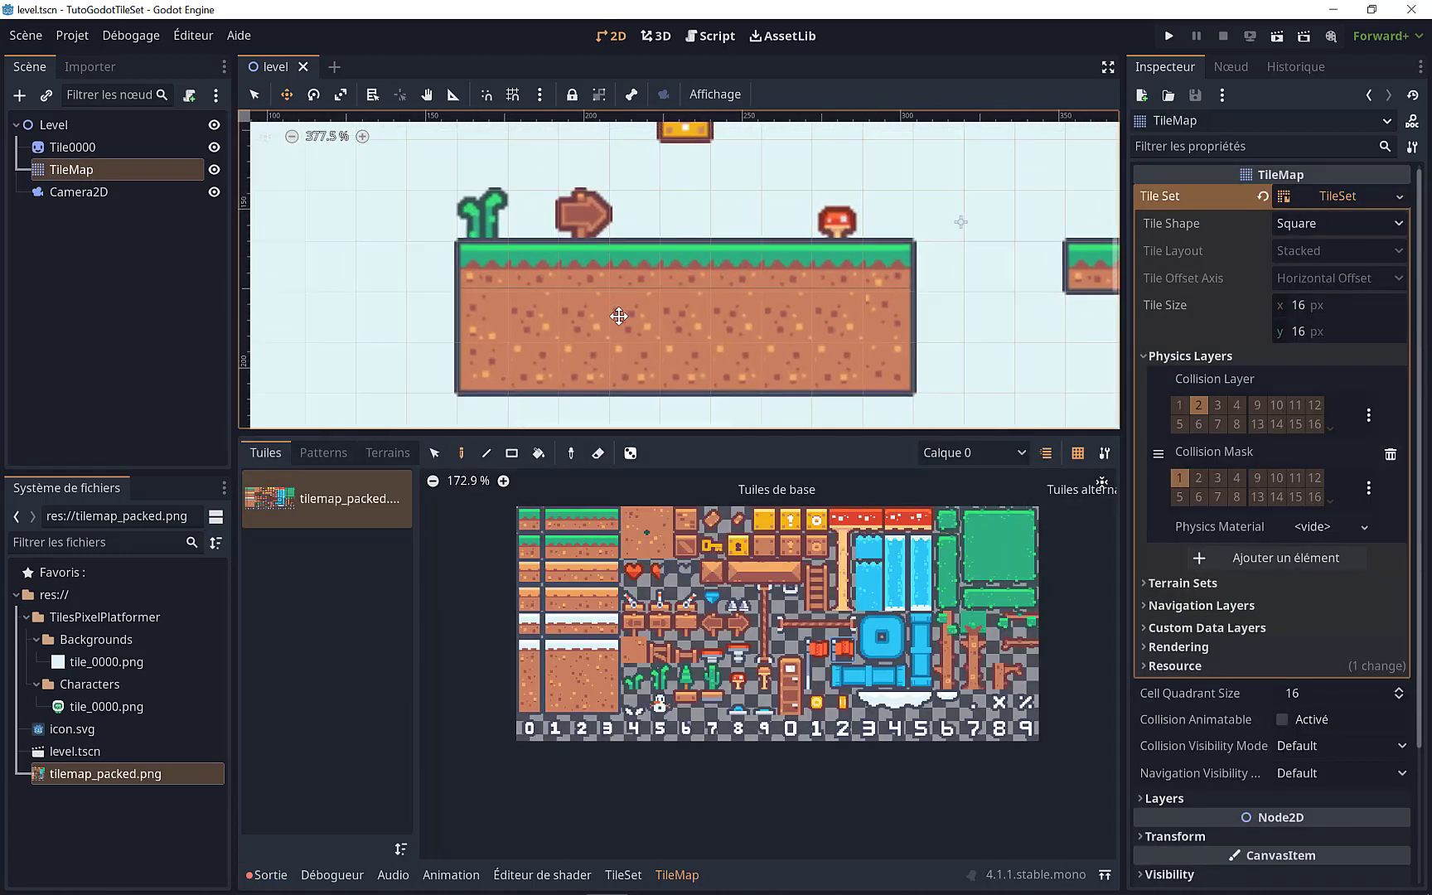
{"action": "scroll", "coordinate": [594, 280], "scroll_direction": "up", "scroll_amount": 2}
{"action": "scroll", "coordinate": [580, 248], "scroll_direction": "up", "scroll_amount": 1}
{"action": "scroll", "coordinate": [419, 213], "scroll_direction": "up", "scroll_amount": 1}
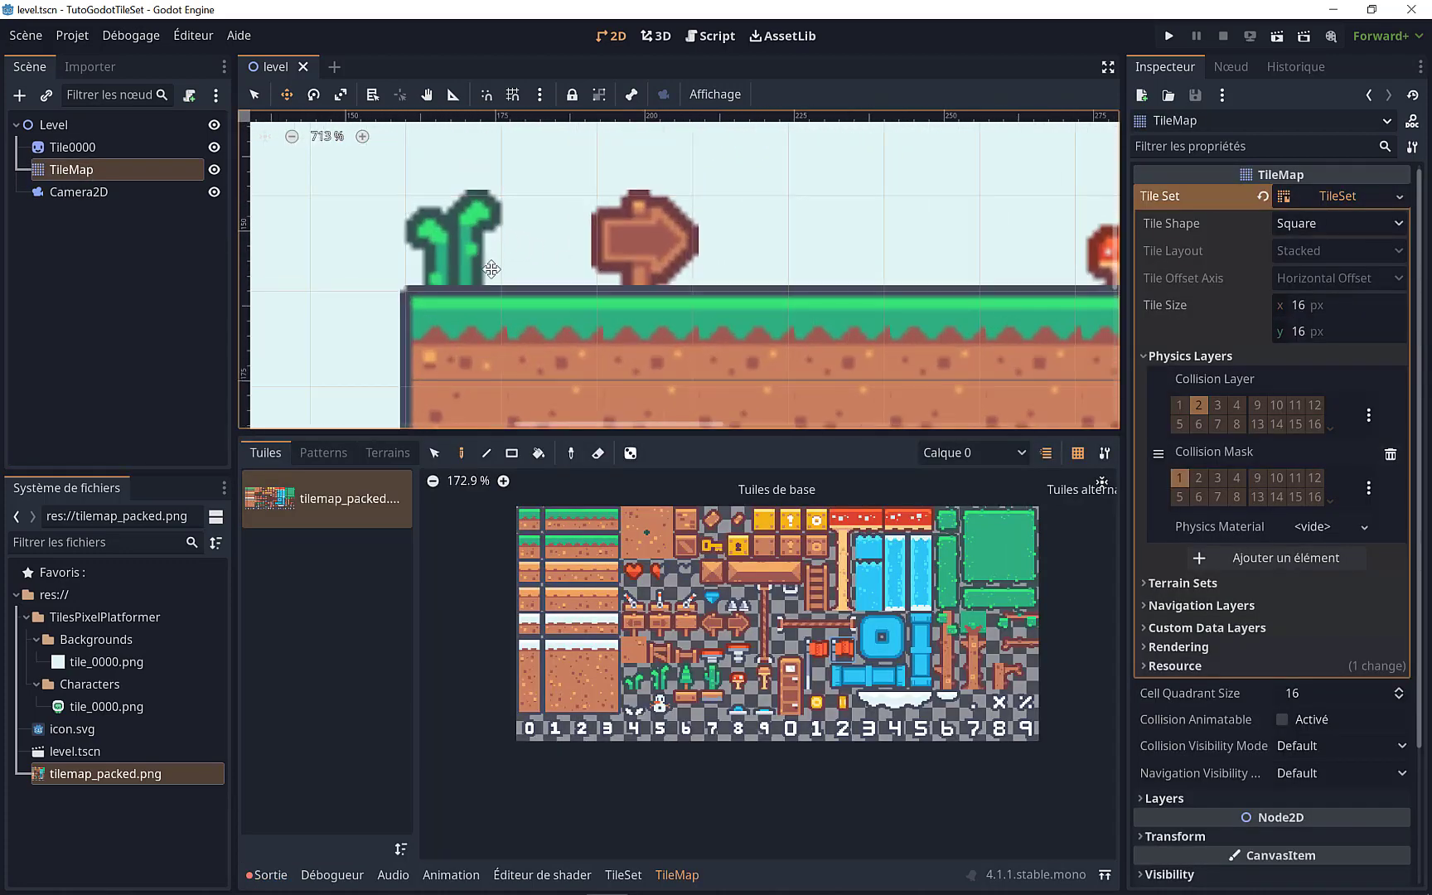
{"action": "middle_click_drag", "start_coordinate": [484, 253], "coordinate": [496, 279]}
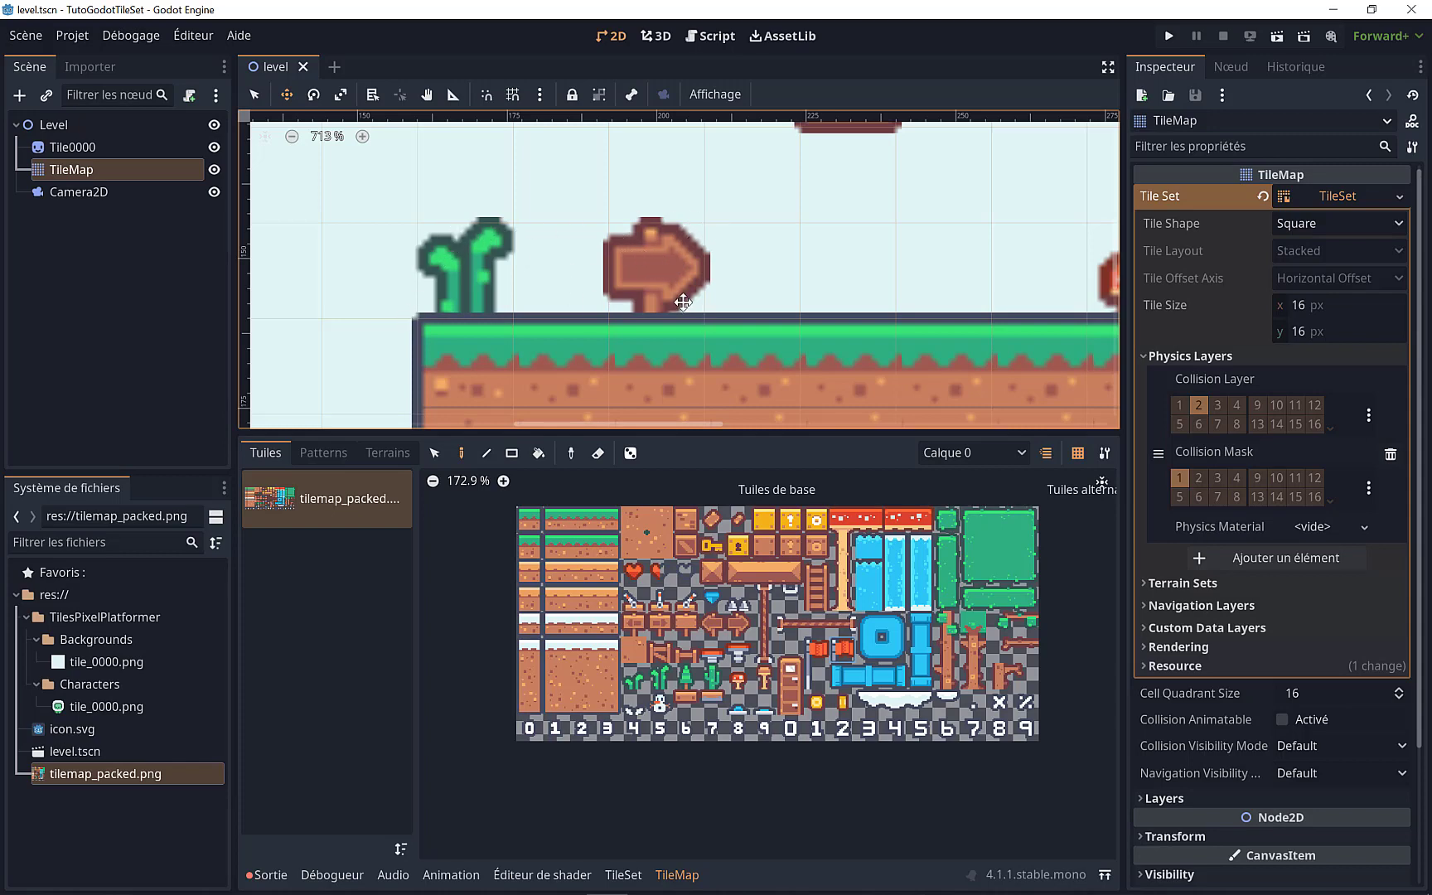
{"action": "scroll", "coordinate": [1222, 404], "scroll_direction": "down", "scroll_amount": 4}
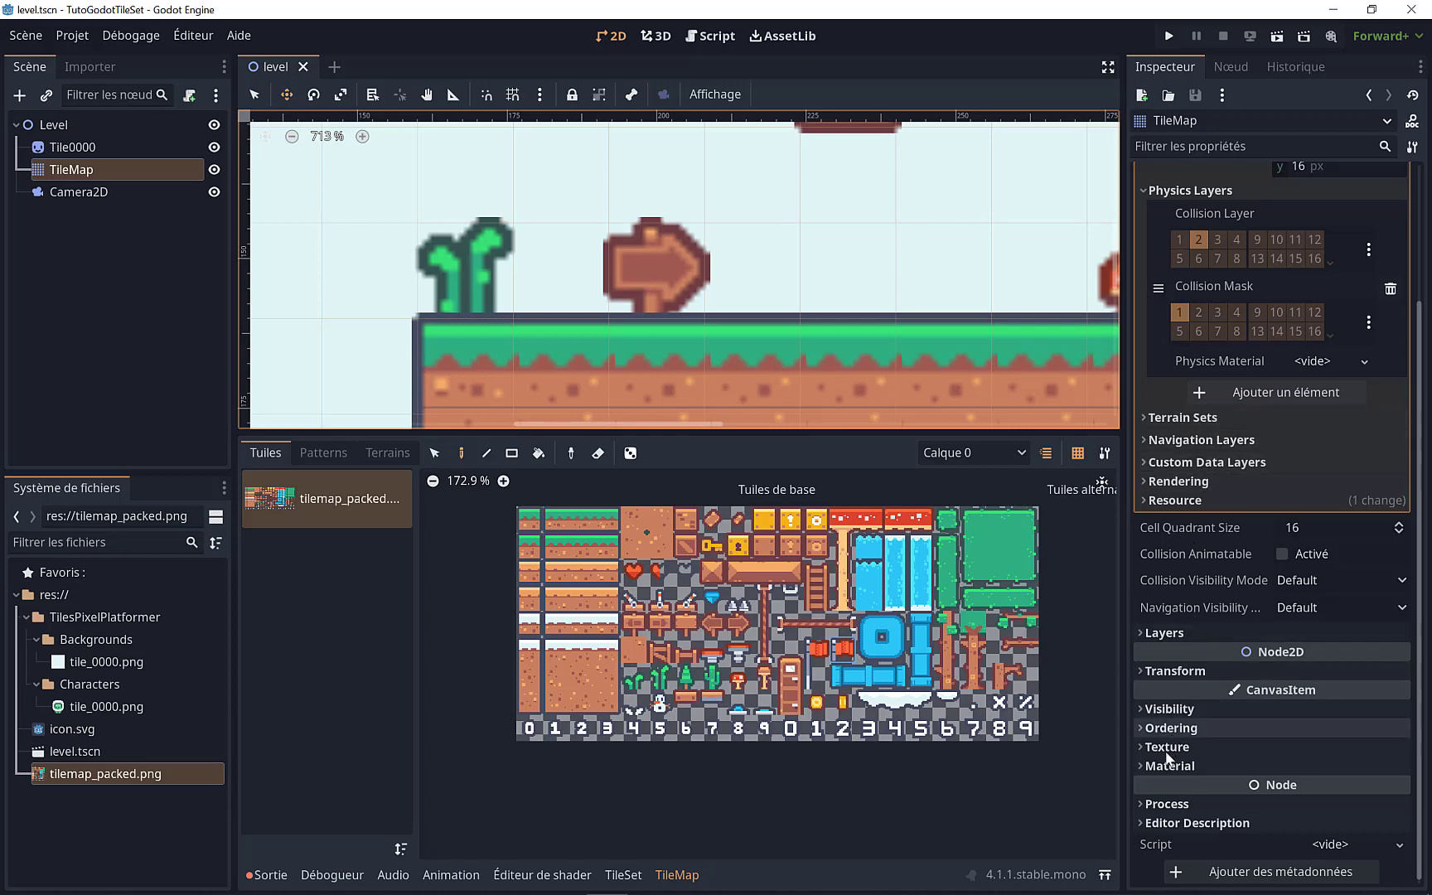
Step: Set the TileMap's CanvasItem Texture Filter to Nearest
{"action": "left_click", "coordinate": [1143, 766]}
{"action": "left_click", "coordinate": [1140, 748]}
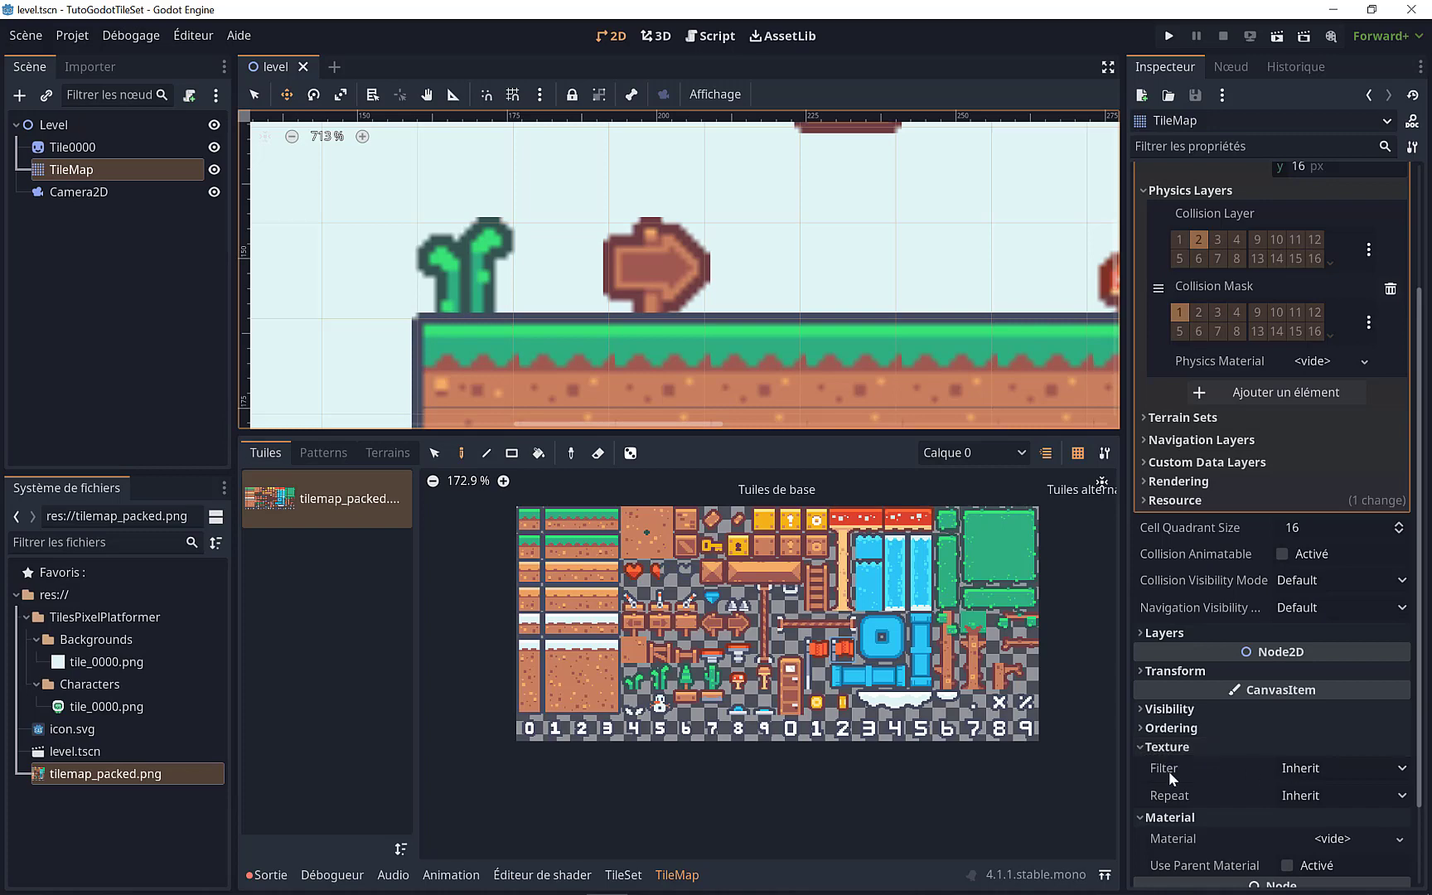
{"action": "left_click", "coordinate": [1304, 768]}
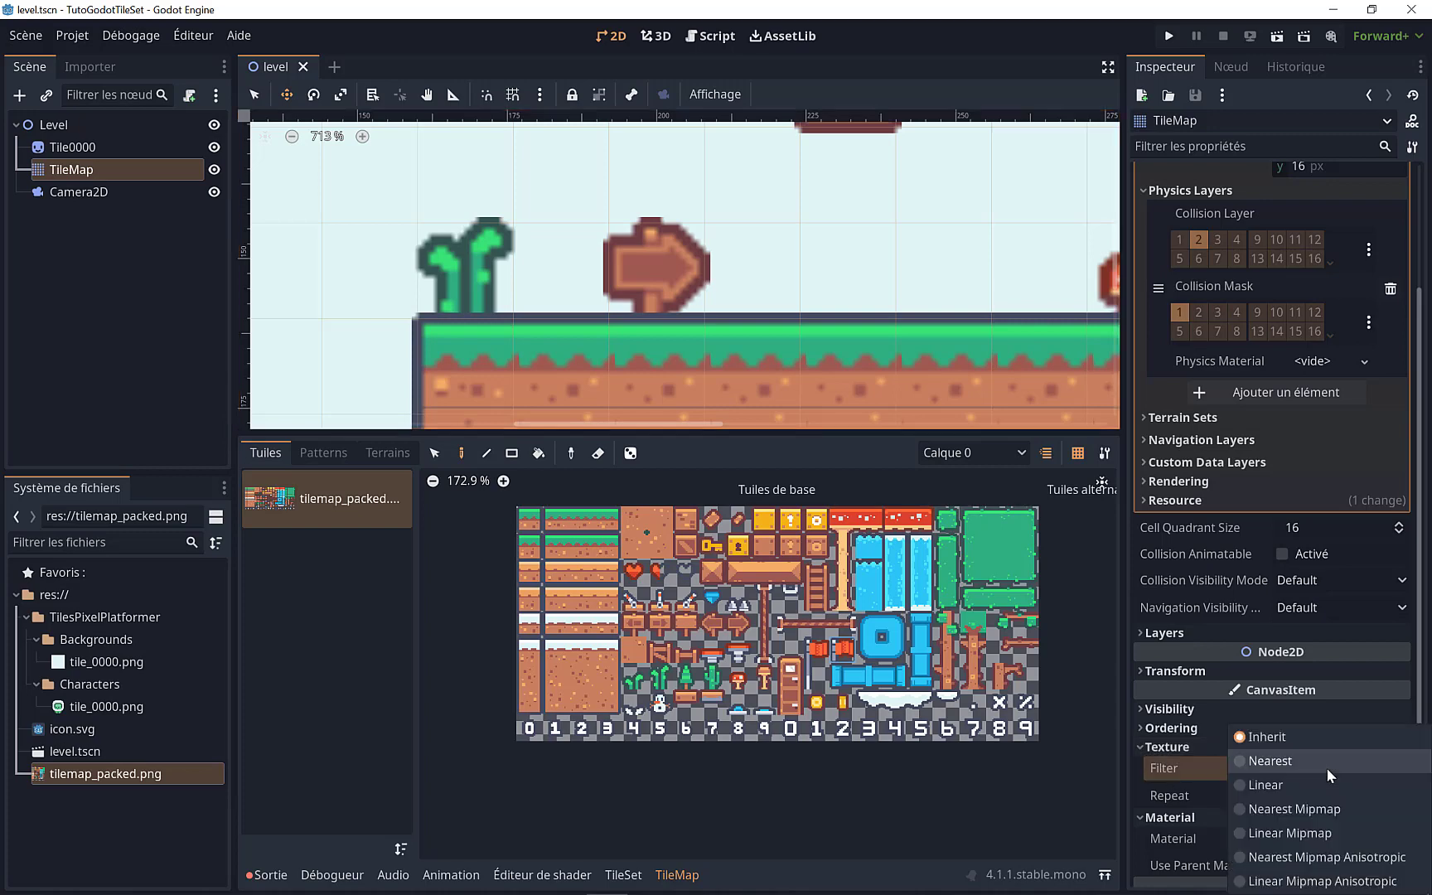
{"action": "left_click", "coordinate": [1265, 762]}
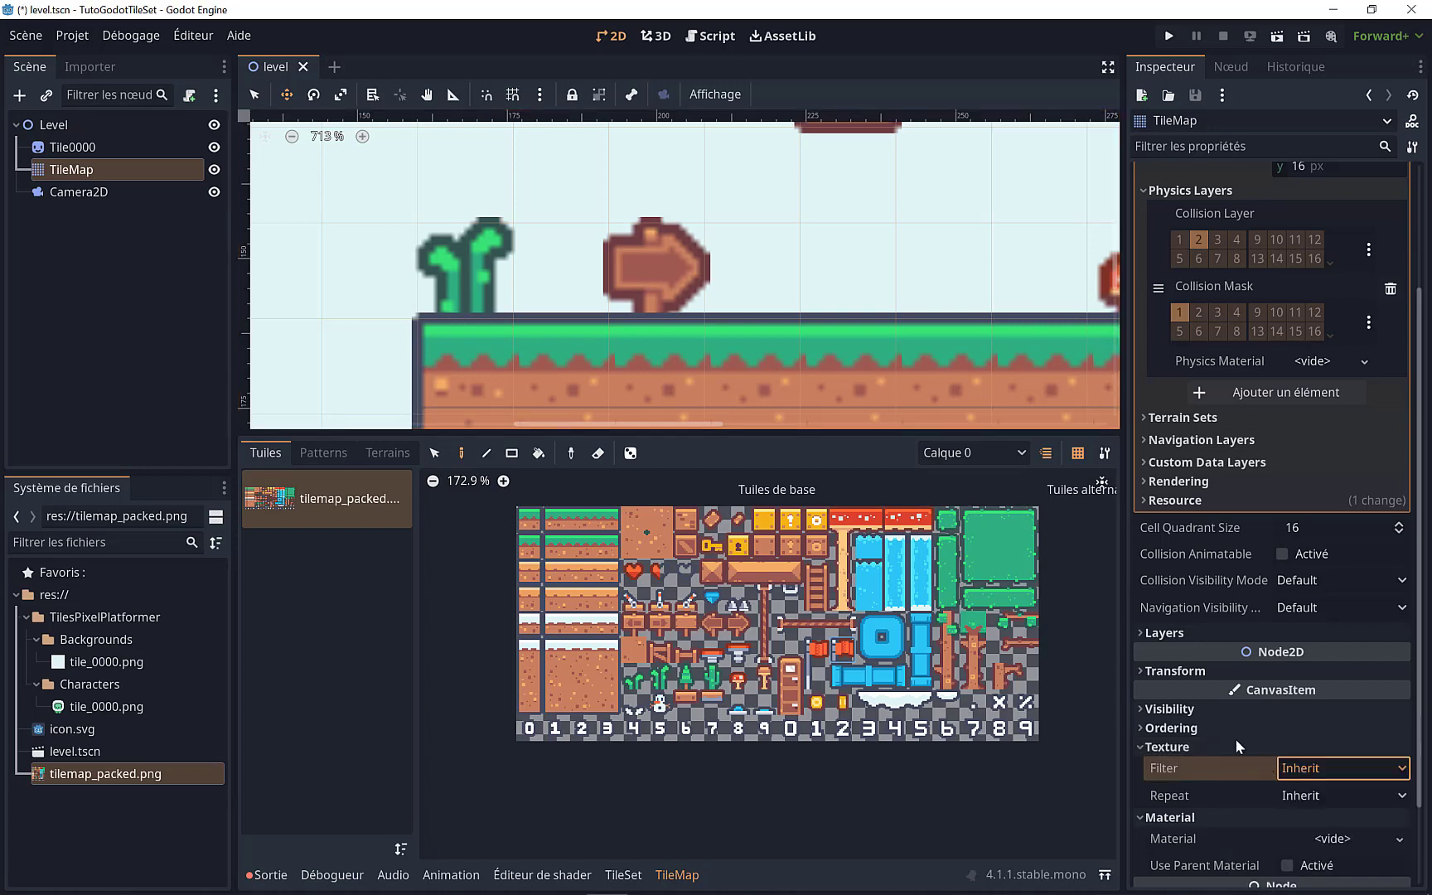
Step: Enlarge and pan the level view to frame both platforms, then select the Level root
{"action": "scroll", "coordinate": [720, 320], "scroll_direction": "down", "scroll_amount": 3}
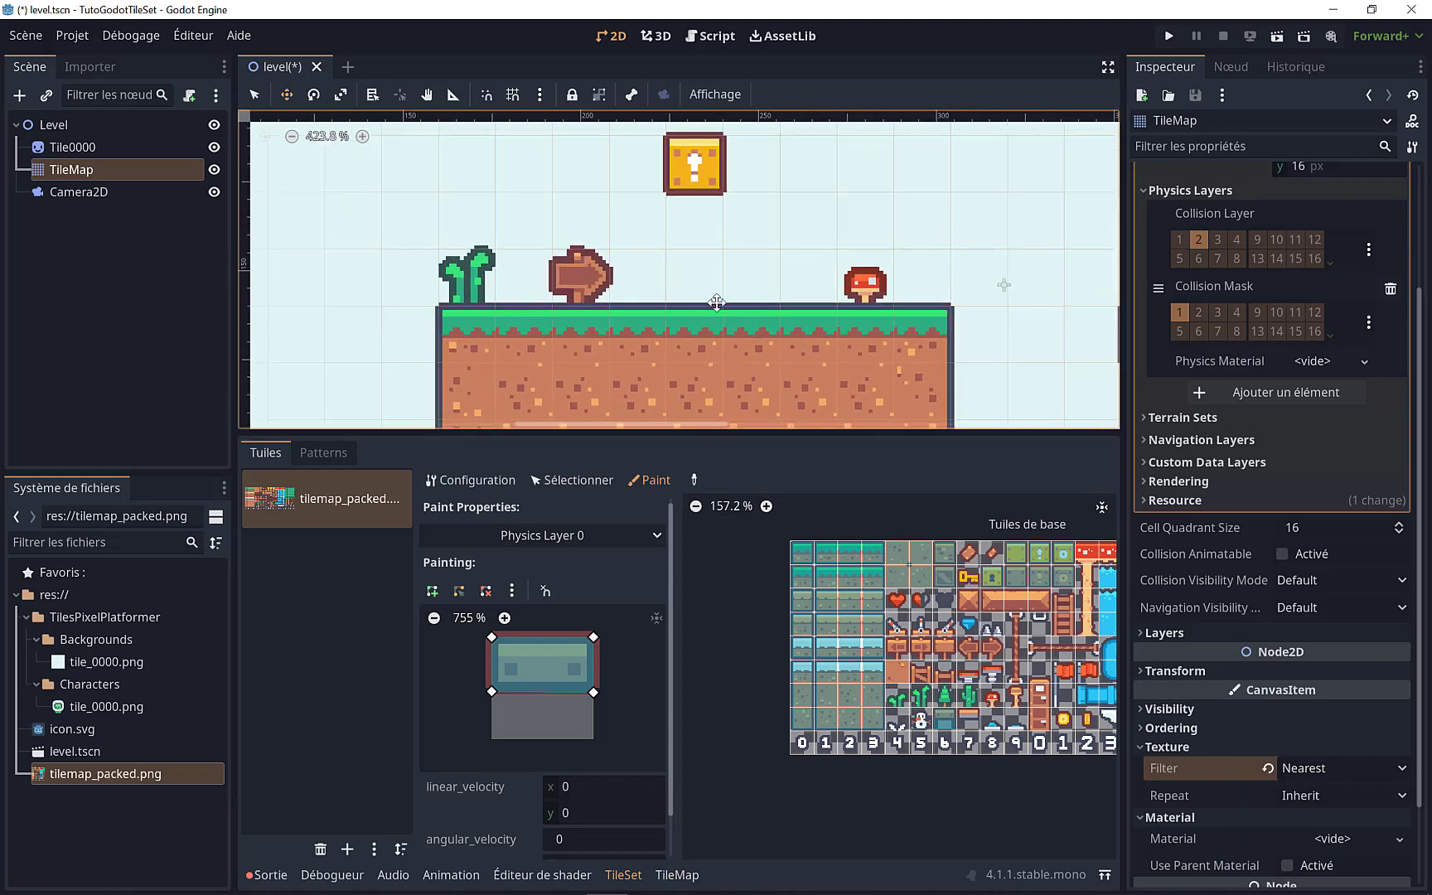
{"action": "mouse_move", "coordinate": [719, 320]}
{"action": "middle_mouse_down"}
{"action": "mouse_move", "coordinate": [496, 314]}
{"action": "mouse_move", "coordinate": [689, 273]}
{"action": "middle_mouse_up"}
{"action": "scroll", "coordinate": [472, 328], "scroll_direction": "down", "scroll_amount": 1}
{"action": "scroll", "coordinate": [453, 331], "scroll_direction": "down", "scroll_amount": 6}
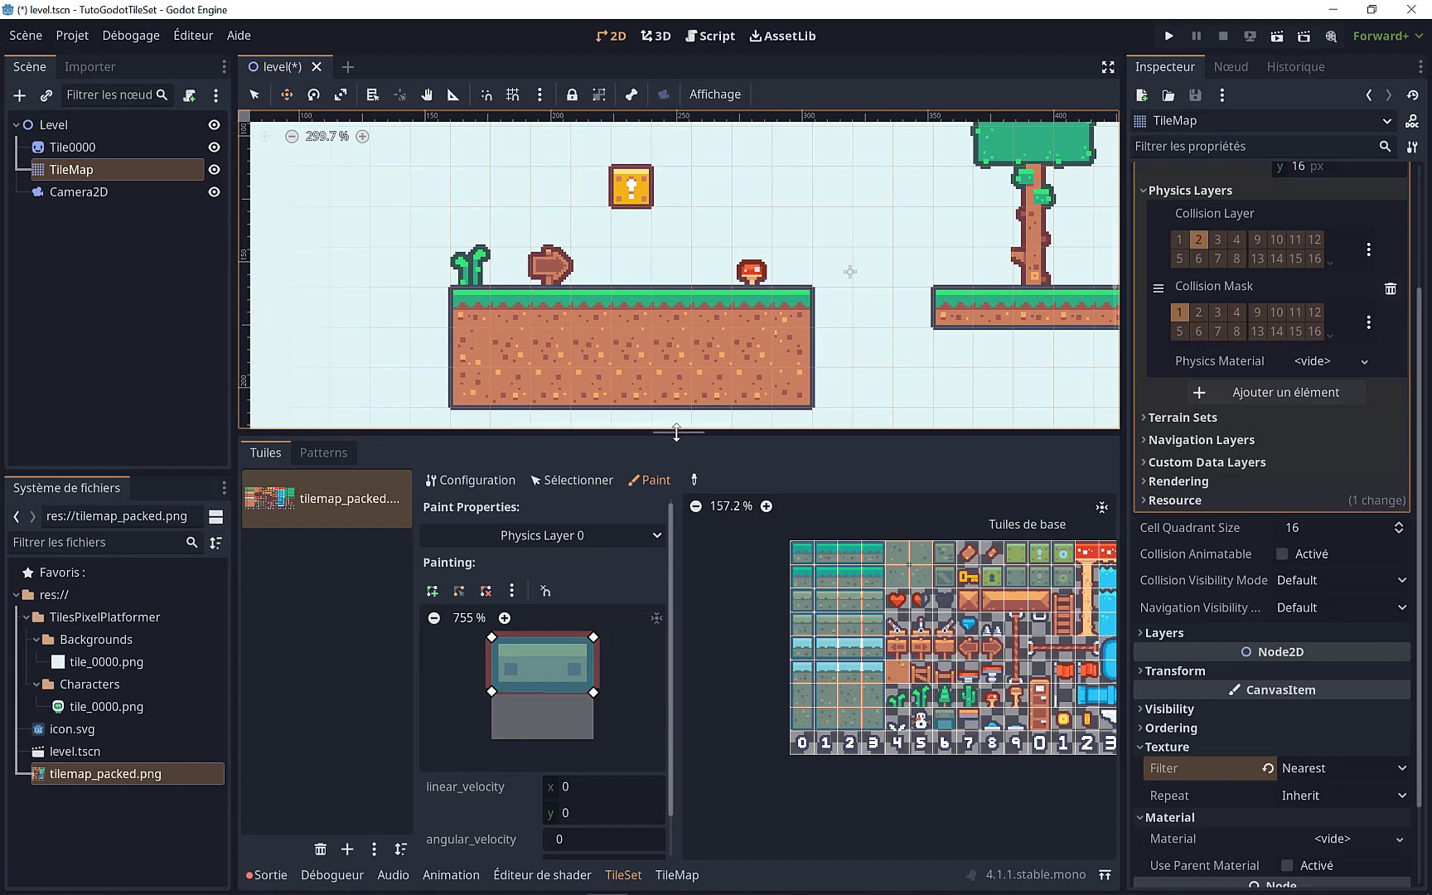
{"action": "left_click_drag", "start_coordinate": [676, 431], "coordinate": [676, 532]}
{"action": "middle_click_drag", "start_coordinate": [610, 294], "coordinate": [584, 365]}
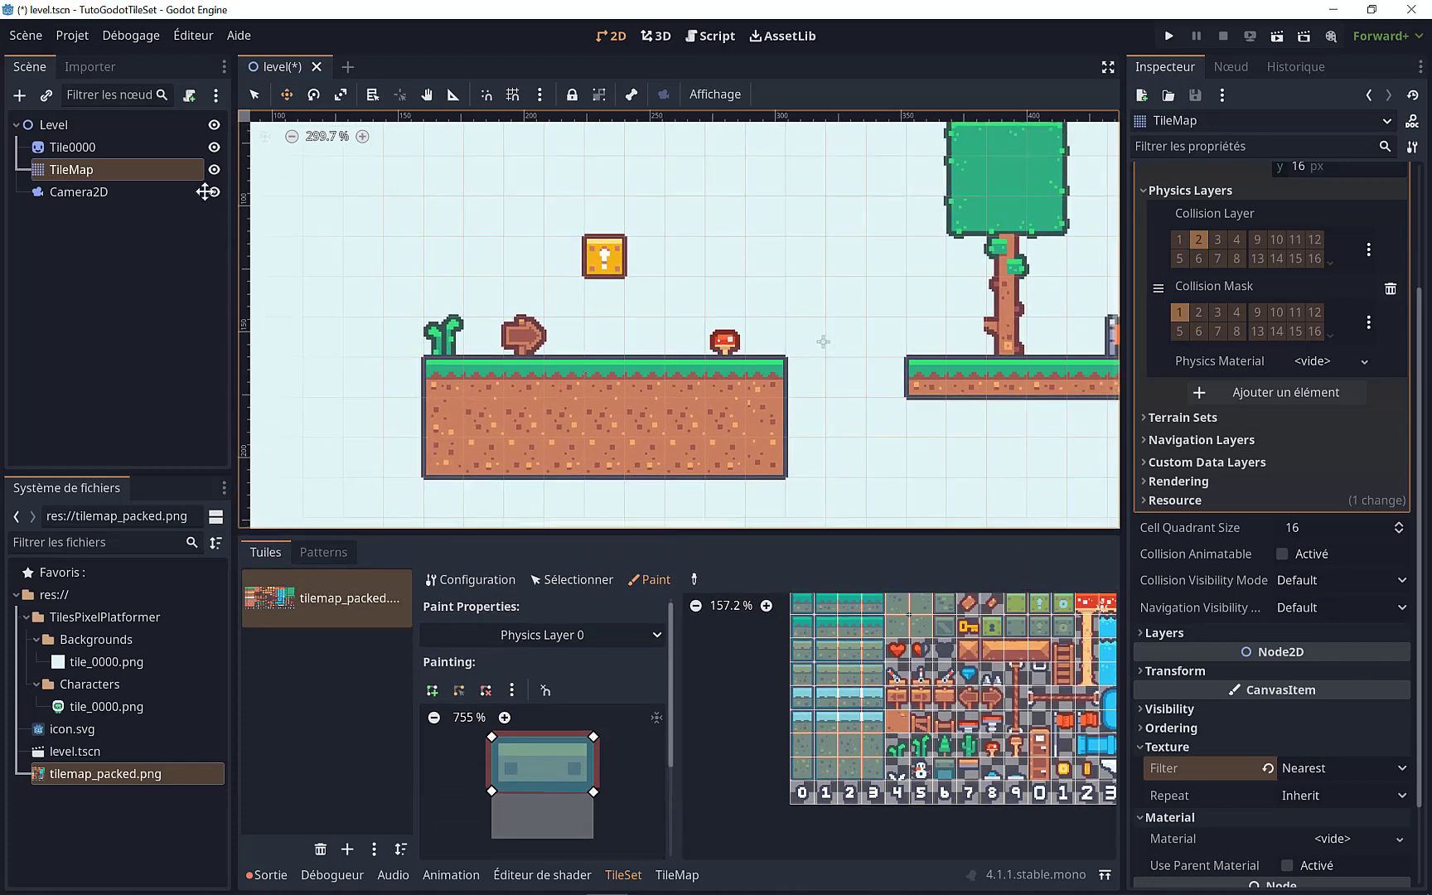
{"action": "left_click", "coordinate": [55, 125]}
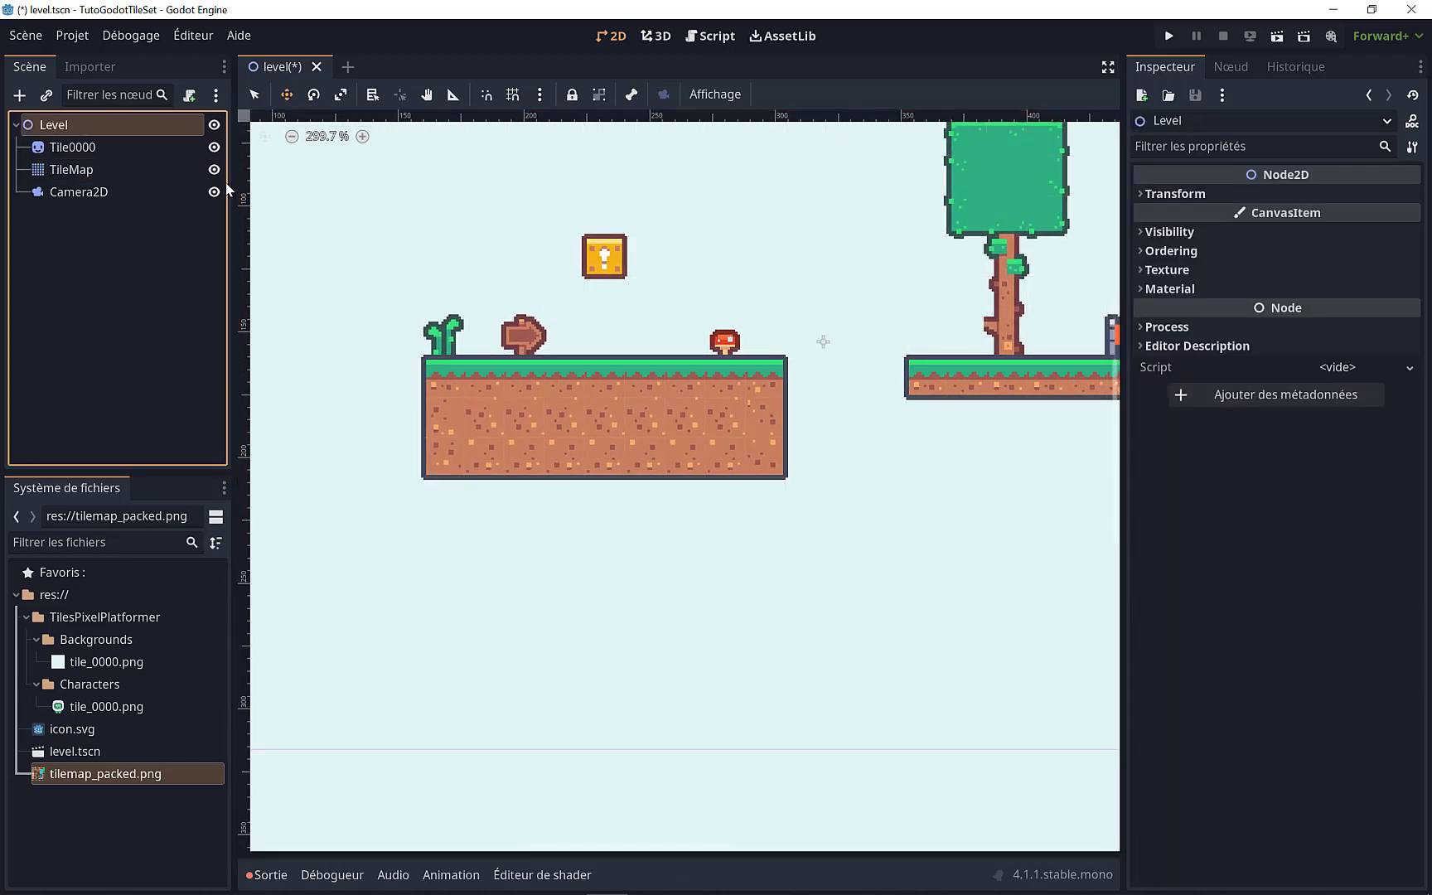
Step: Add a CharacterBody2D node under Level
{"action": "left_click", "coordinate": [21, 98]}
{"action": "type", "text": "c"}
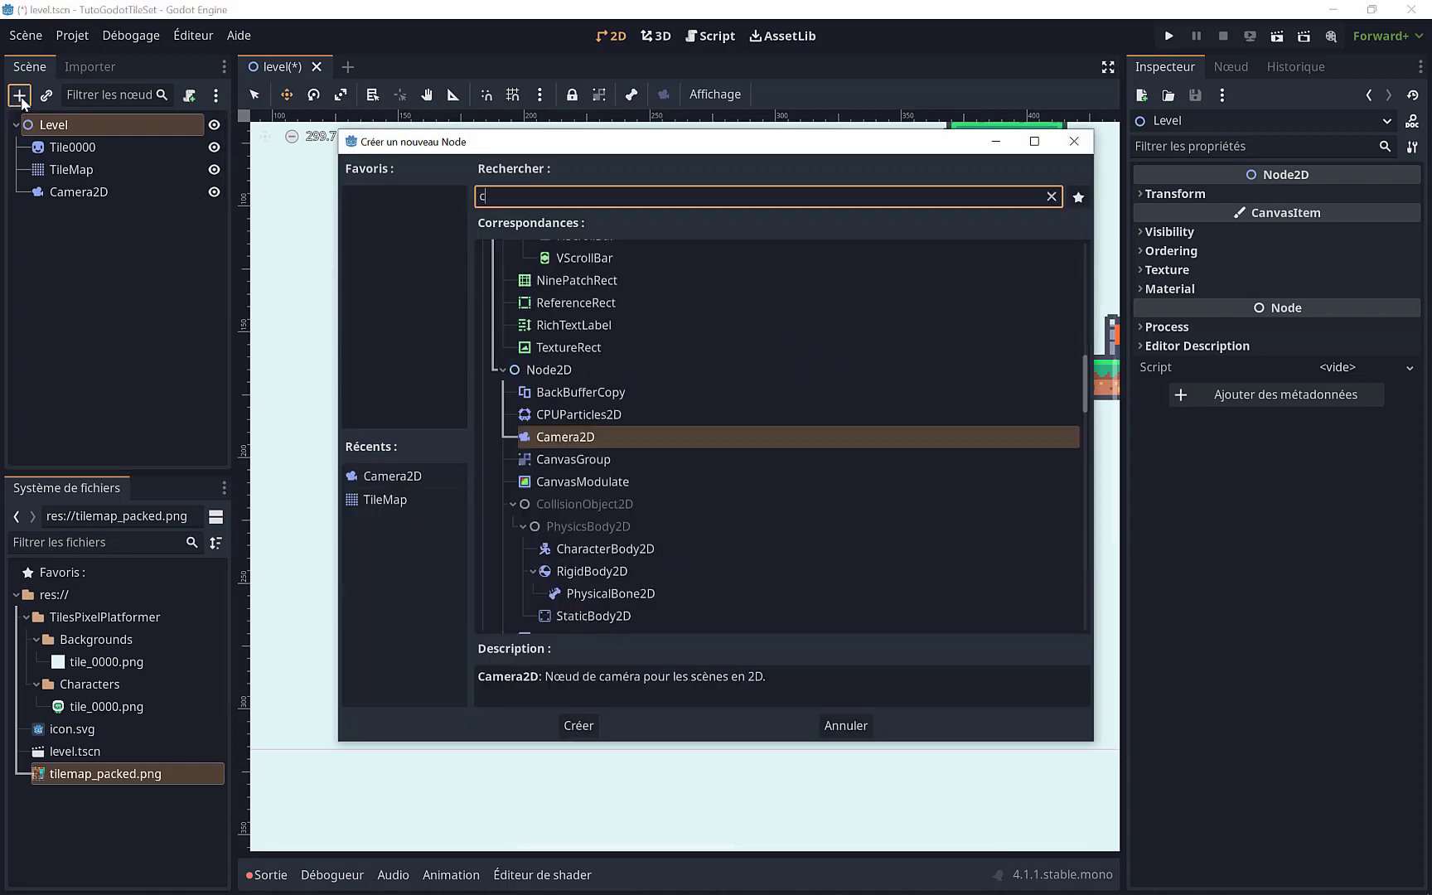
{"action": "type", "text": "har"}
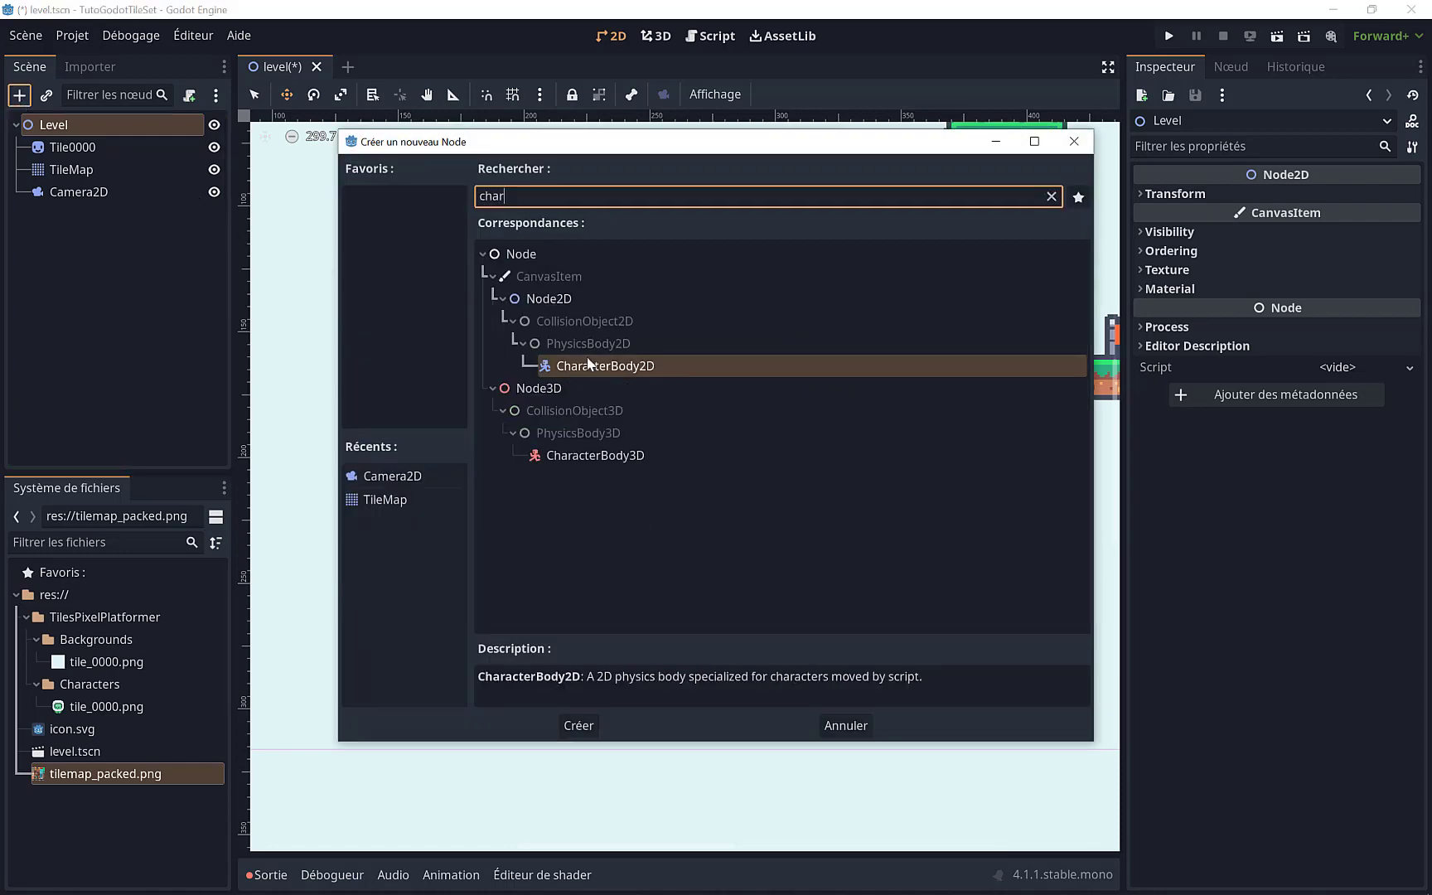
{"action": "double_click", "coordinate": [588, 364]}
{"action": "scroll", "coordinate": [1041, 511], "scroll_direction": "down", "scroll_amount": 2}
{"action": "scroll", "coordinate": [582, 387], "scroll_direction": "up", "scroll_amount": 3}
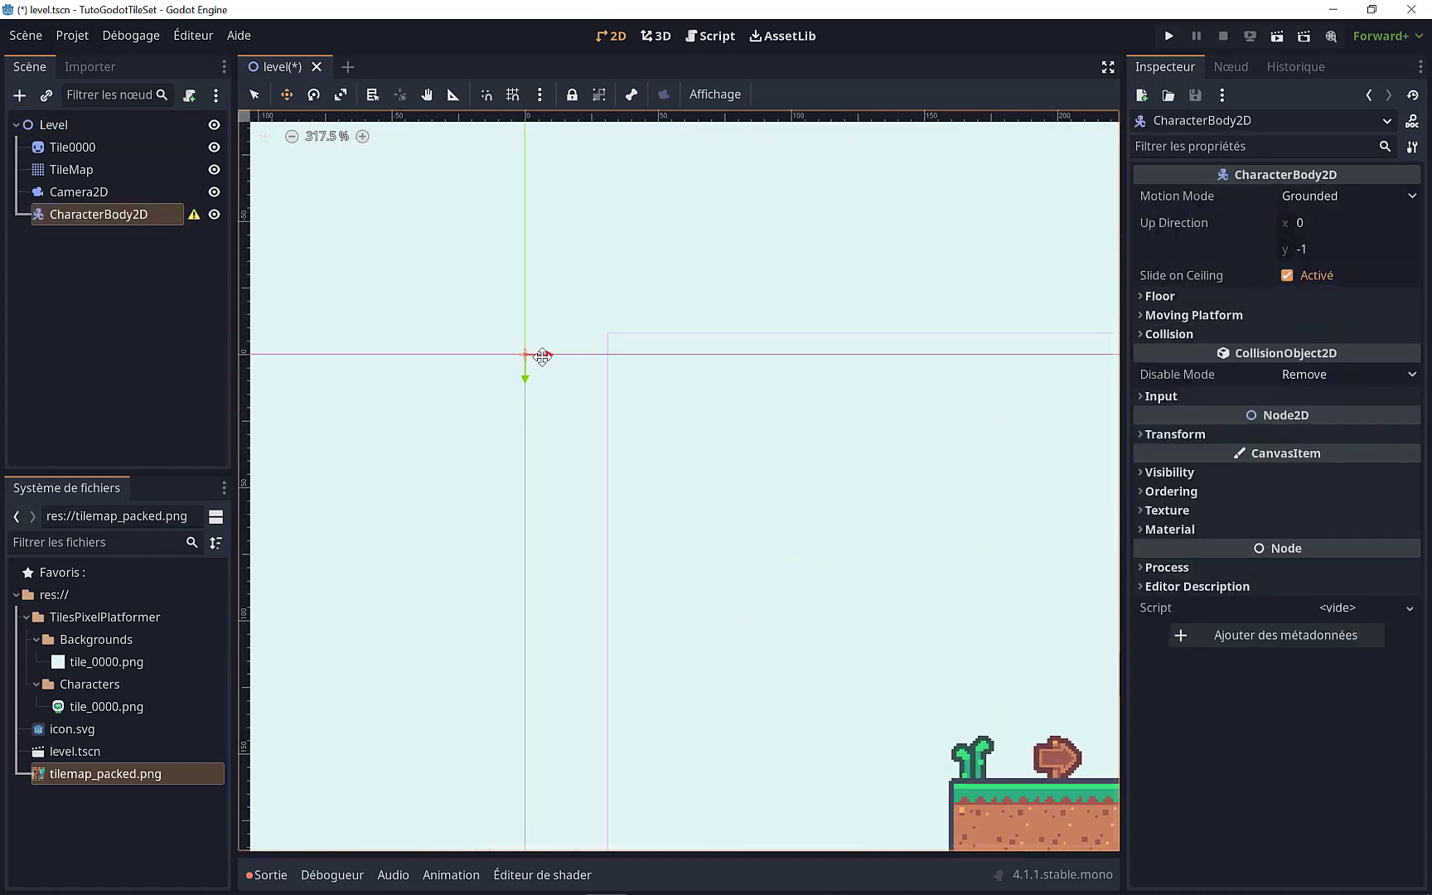
{"action": "scroll", "coordinate": [542, 356], "scroll_direction": "up", "scroll_amount": 2}
{"action": "scroll", "coordinate": [610, 361], "scroll_direction": "up", "scroll_amount": 2}
{"action": "scroll", "coordinate": [616, 370], "scroll_direction": "up", "scroll_amount": 1}
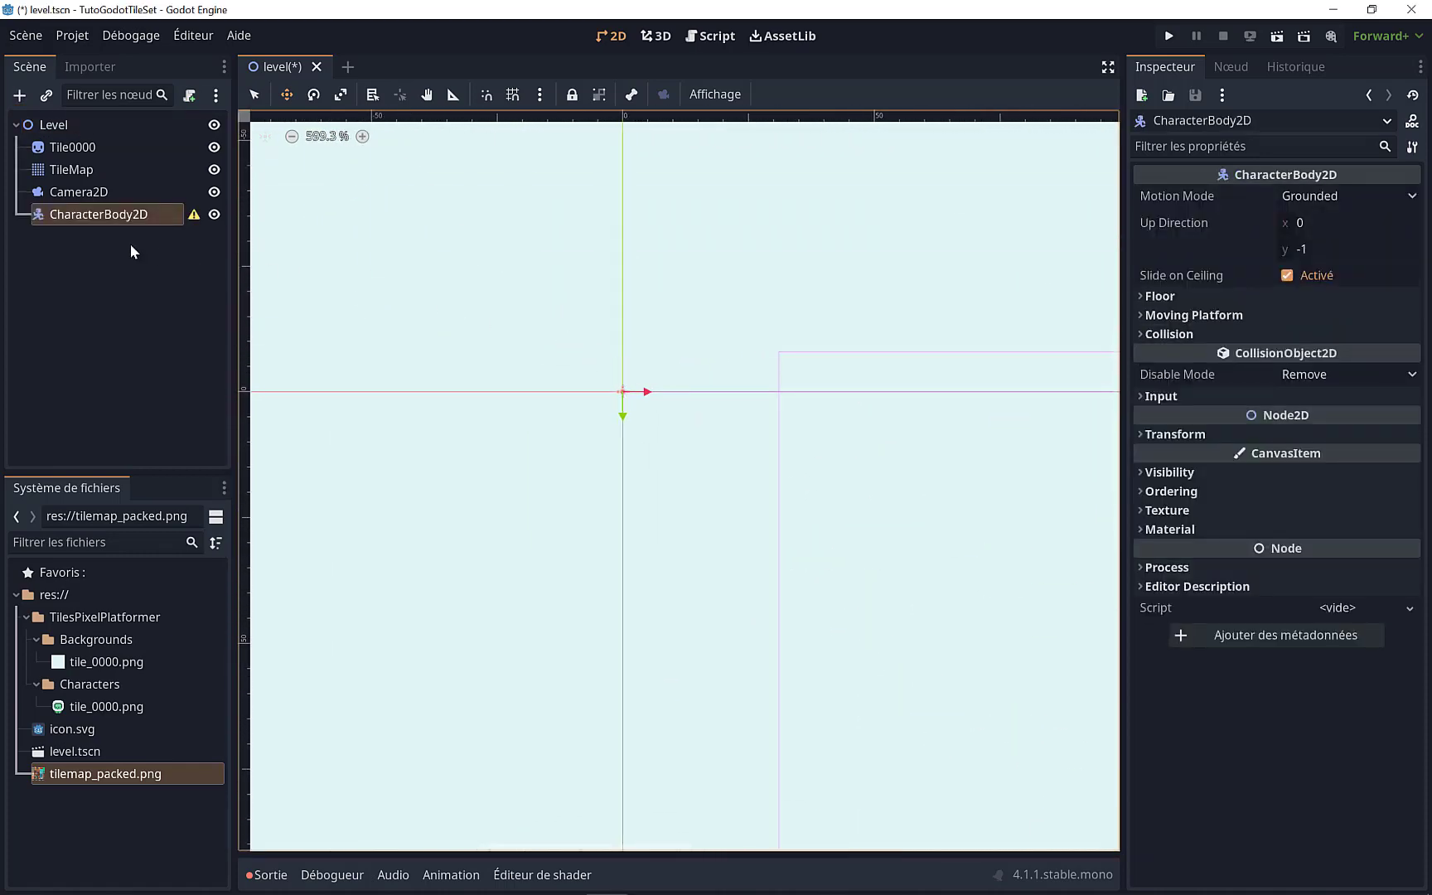
Step: Add the tile_0000.png character sprite as a child of CharacterBody2D, keeping it at the origin
{"action": "right_click", "coordinate": [65, 222]}
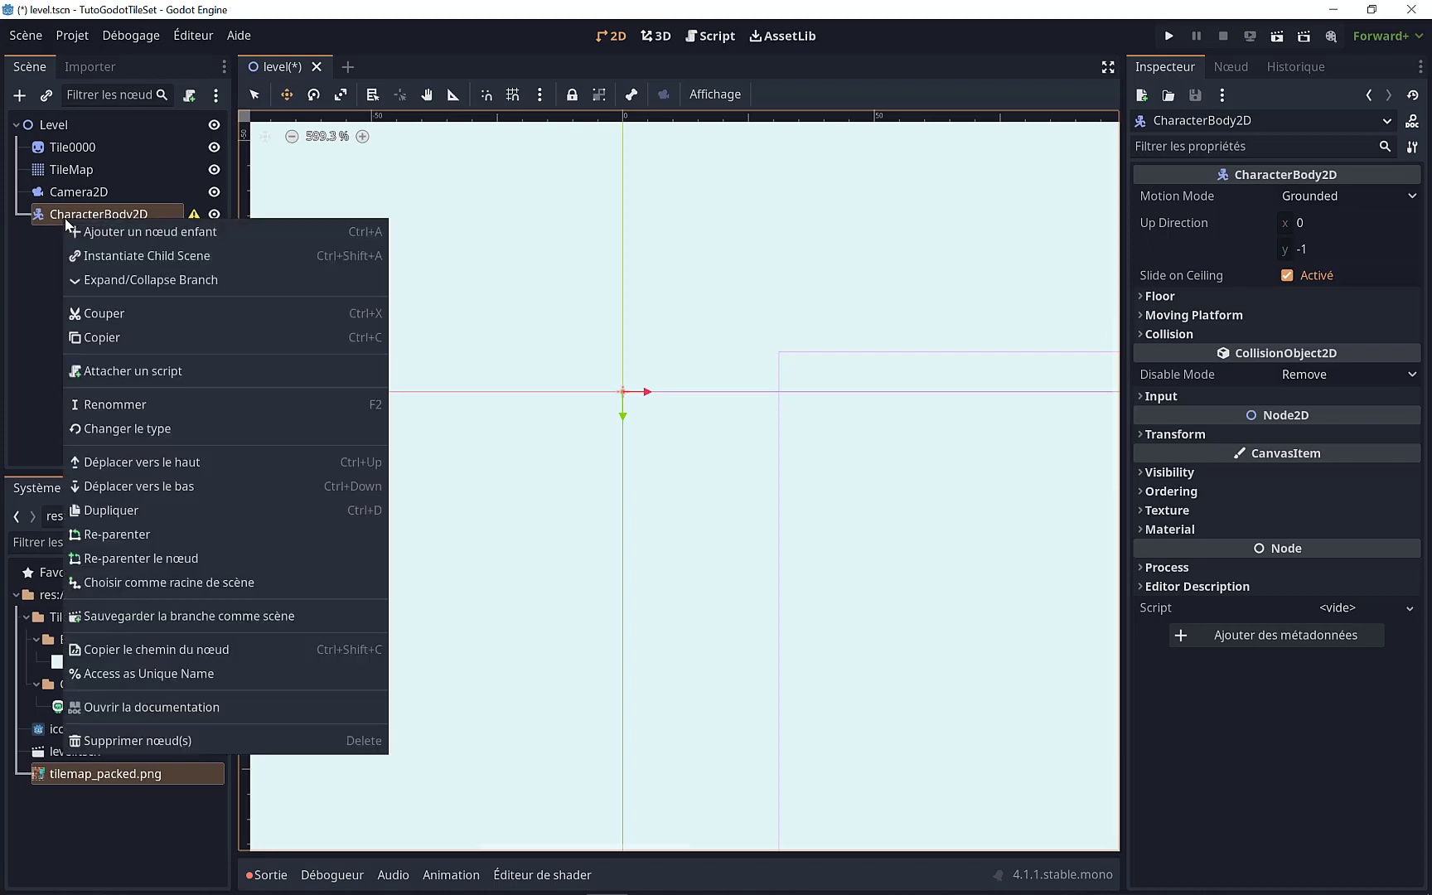
{"action": "left_click", "coordinate": [58, 832]}
{"action": "mouse_move", "coordinate": [106, 706]}
{"action": "left_mouse_down"}
{"action": "mouse_move", "coordinate": [613, 409]}
{"action": "mouse_move", "coordinate": [603, 339]}
{"action": "left_mouse_up"}
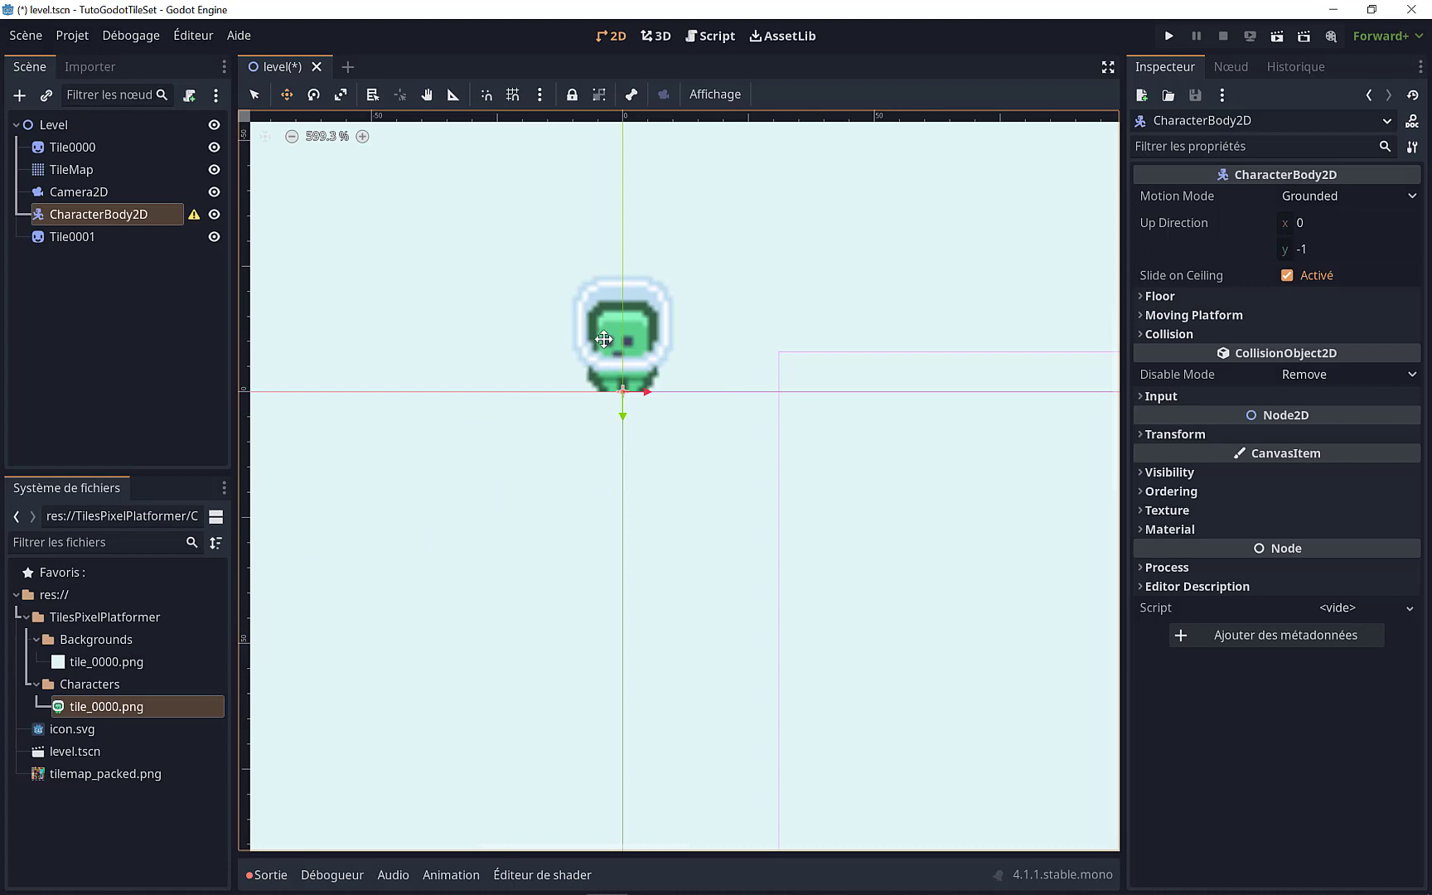
{"action": "left_click_drag", "start_coordinate": [56, 240], "coordinate": [82, 220]}
{"action": "left_click", "coordinate": [82, 217]}
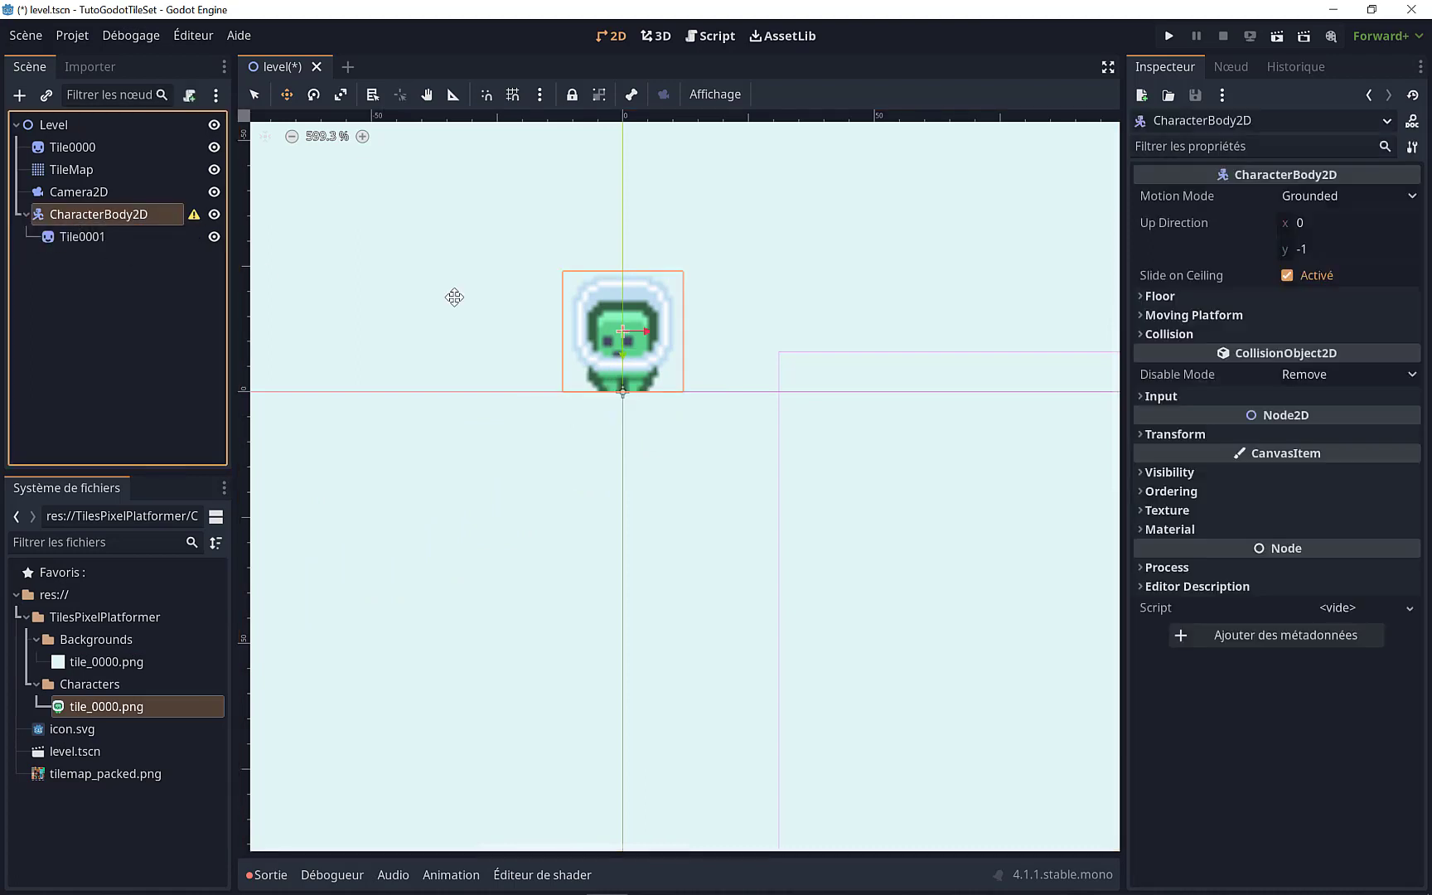
{"action": "left_click_drag", "start_coordinate": [614, 330], "coordinate": [571, 333]}
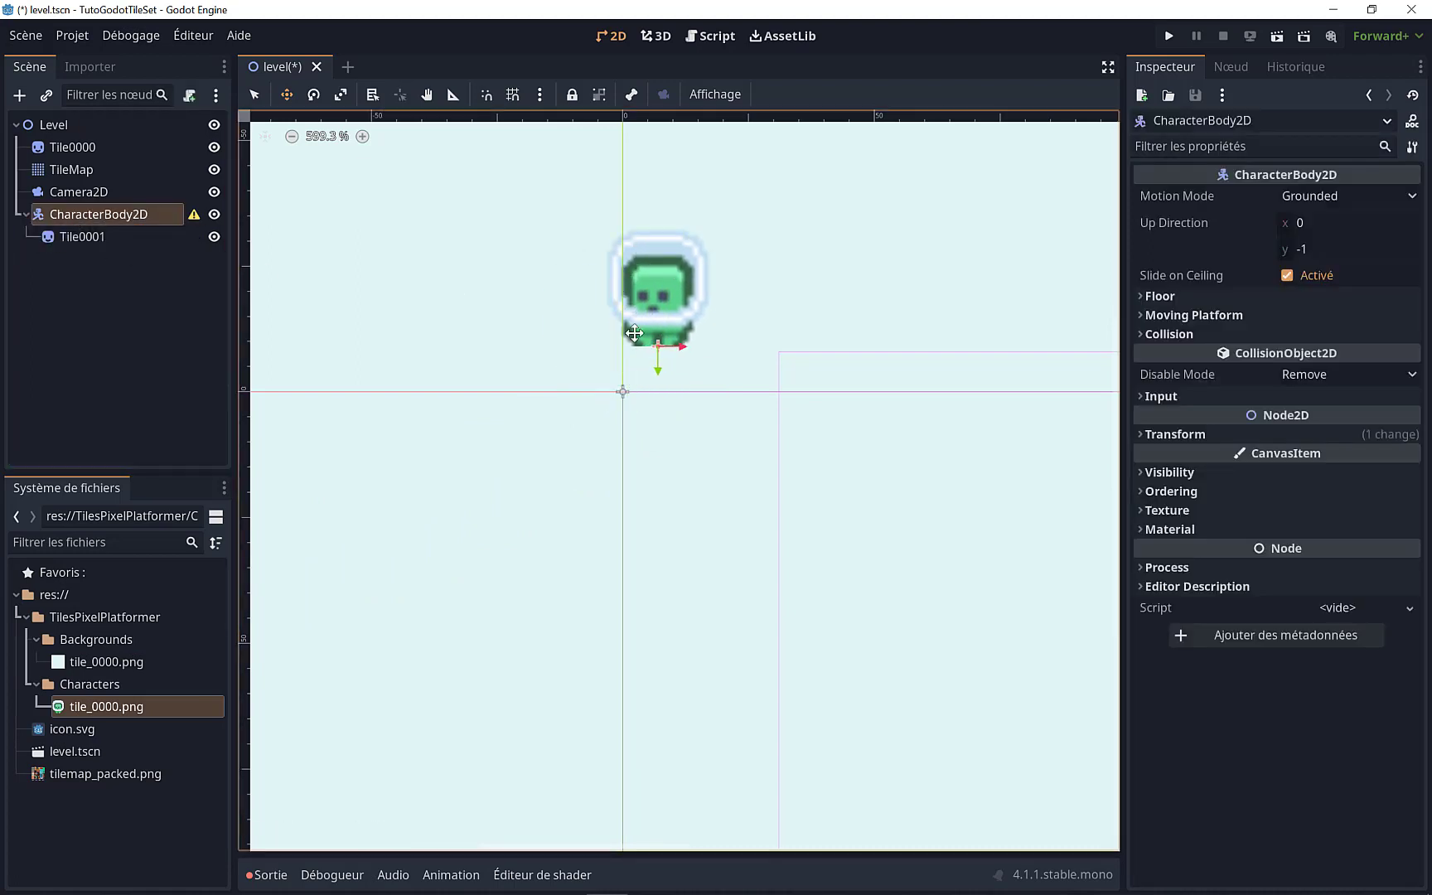
{"action": "key", "text": "Escape"}
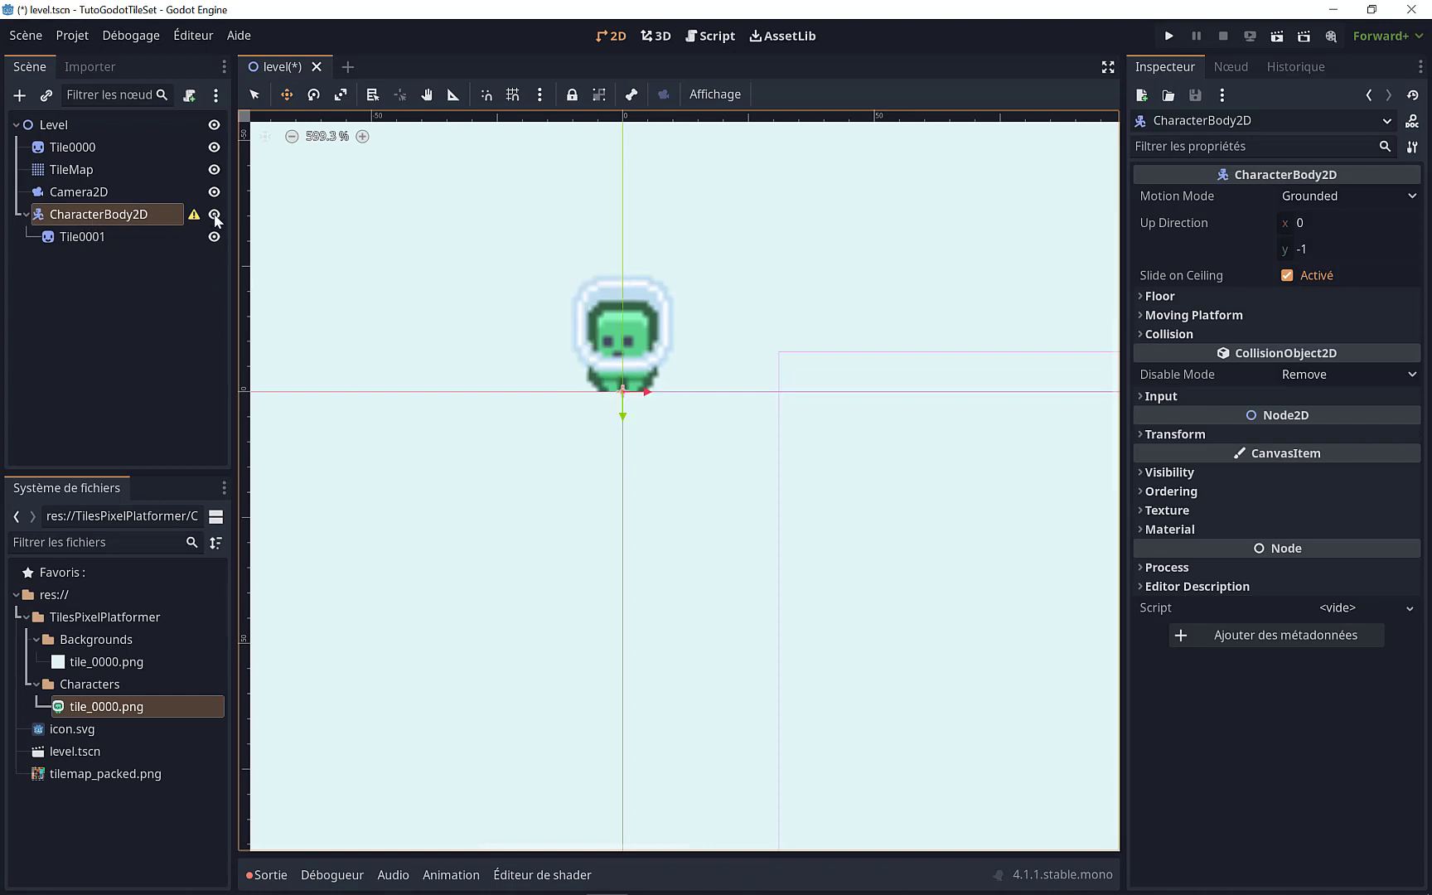
Step: Add a CollisionShape2D with a new CapsuleShape2D resized to fit the character
{"action": "mouse_move", "coordinate": [194, 222]}
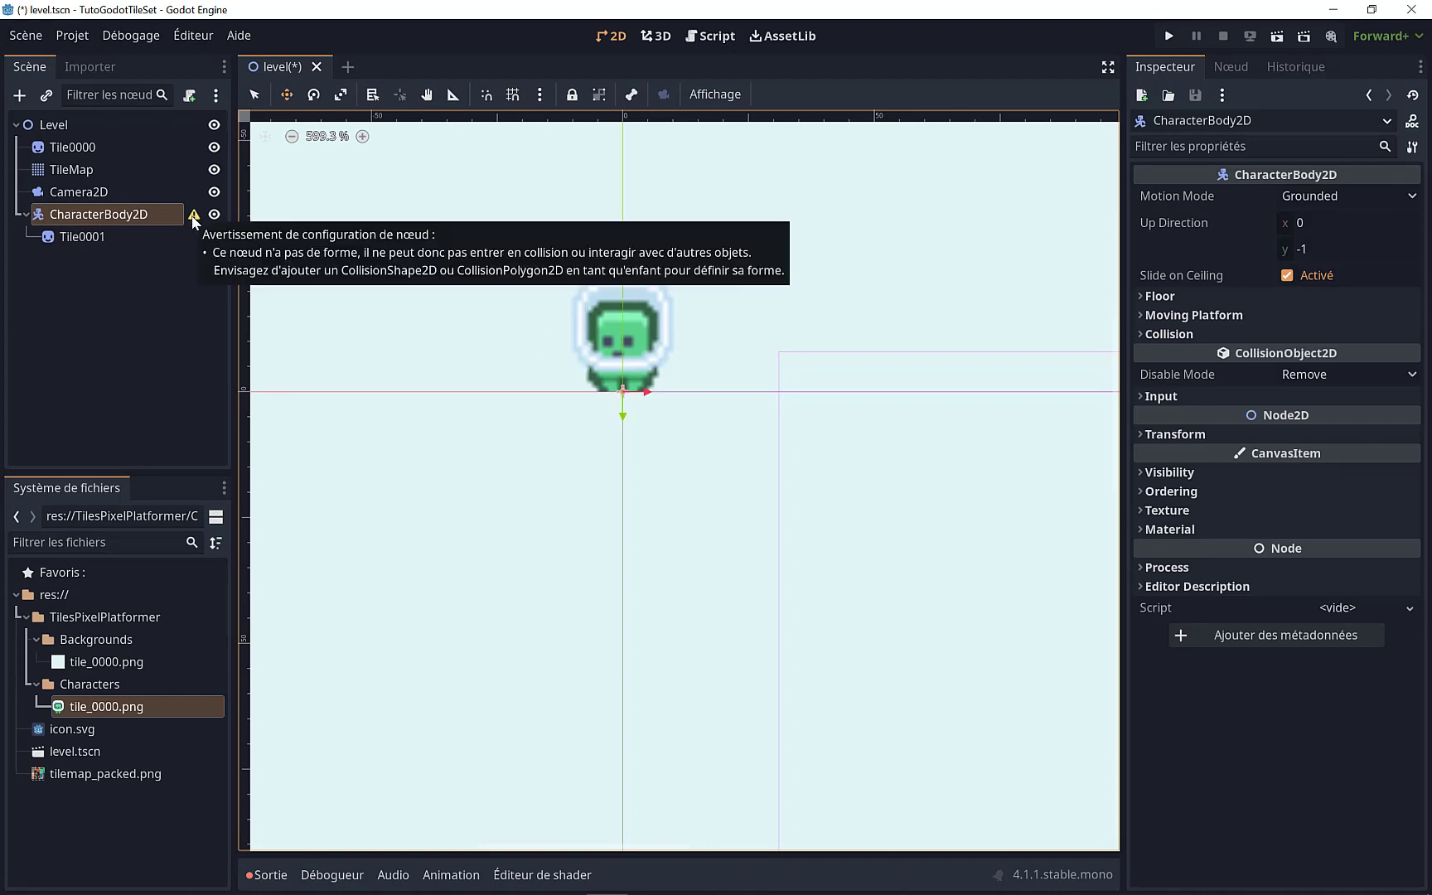
{"action": "left_click", "coordinate": [19, 95]}
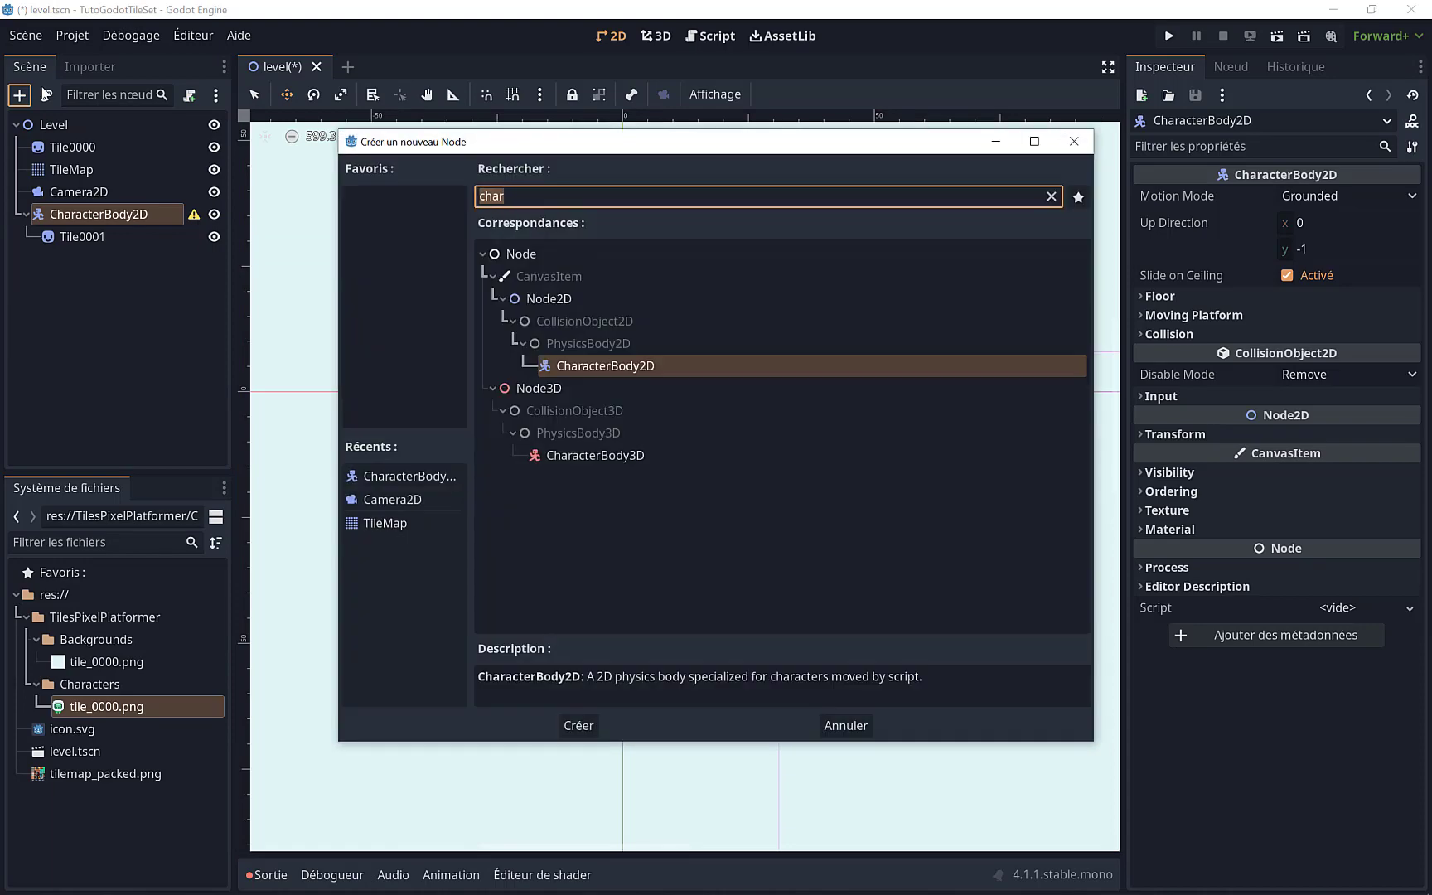
{"action": "type", "text": "coll"}
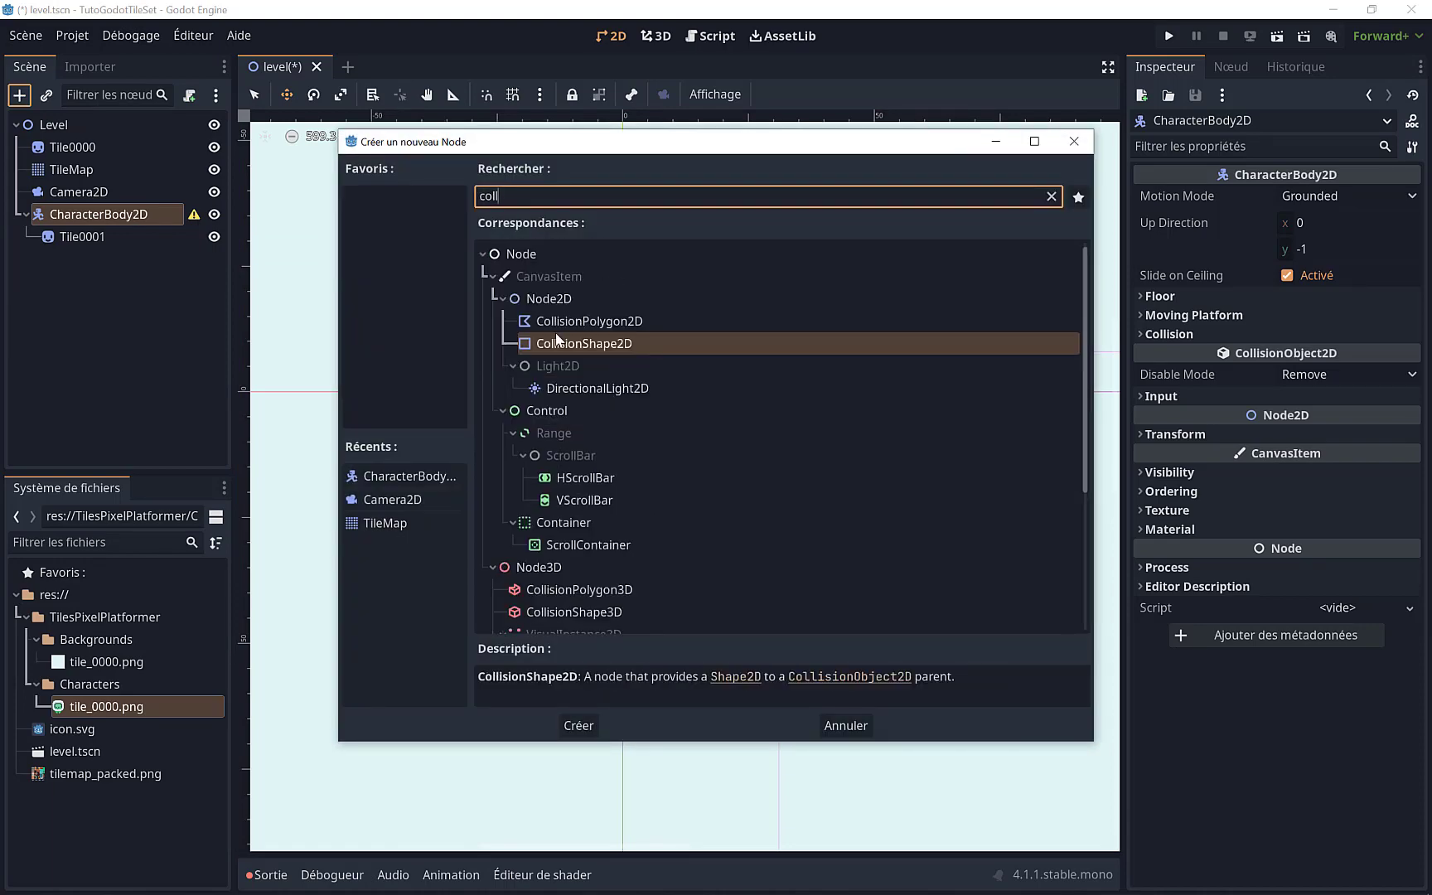
{"action": "double_click", "coordinate": [553, 346]}
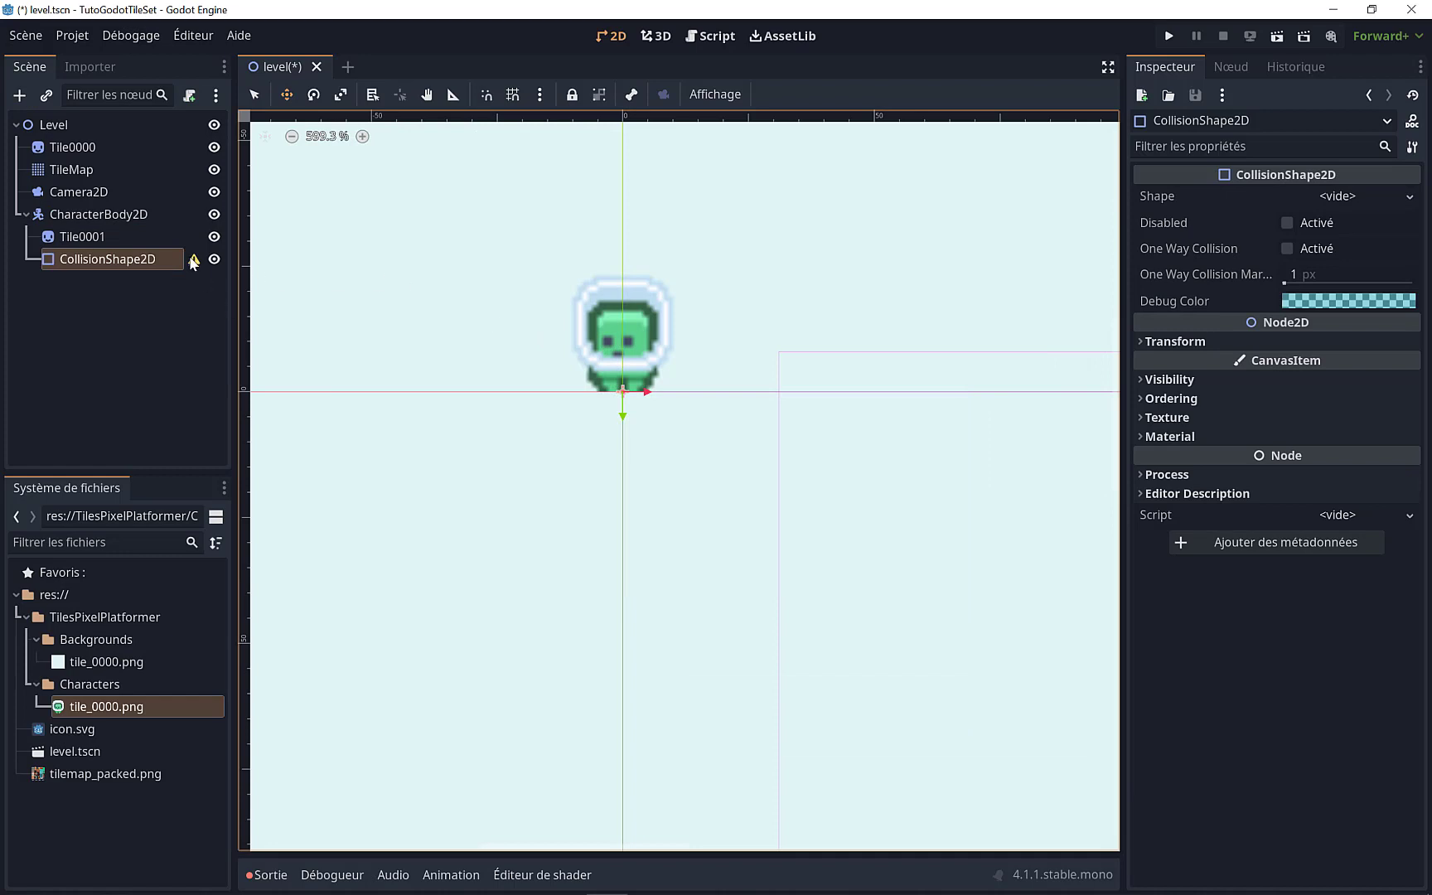
{"action": "left_click", "coordinate": [1342, 194]}
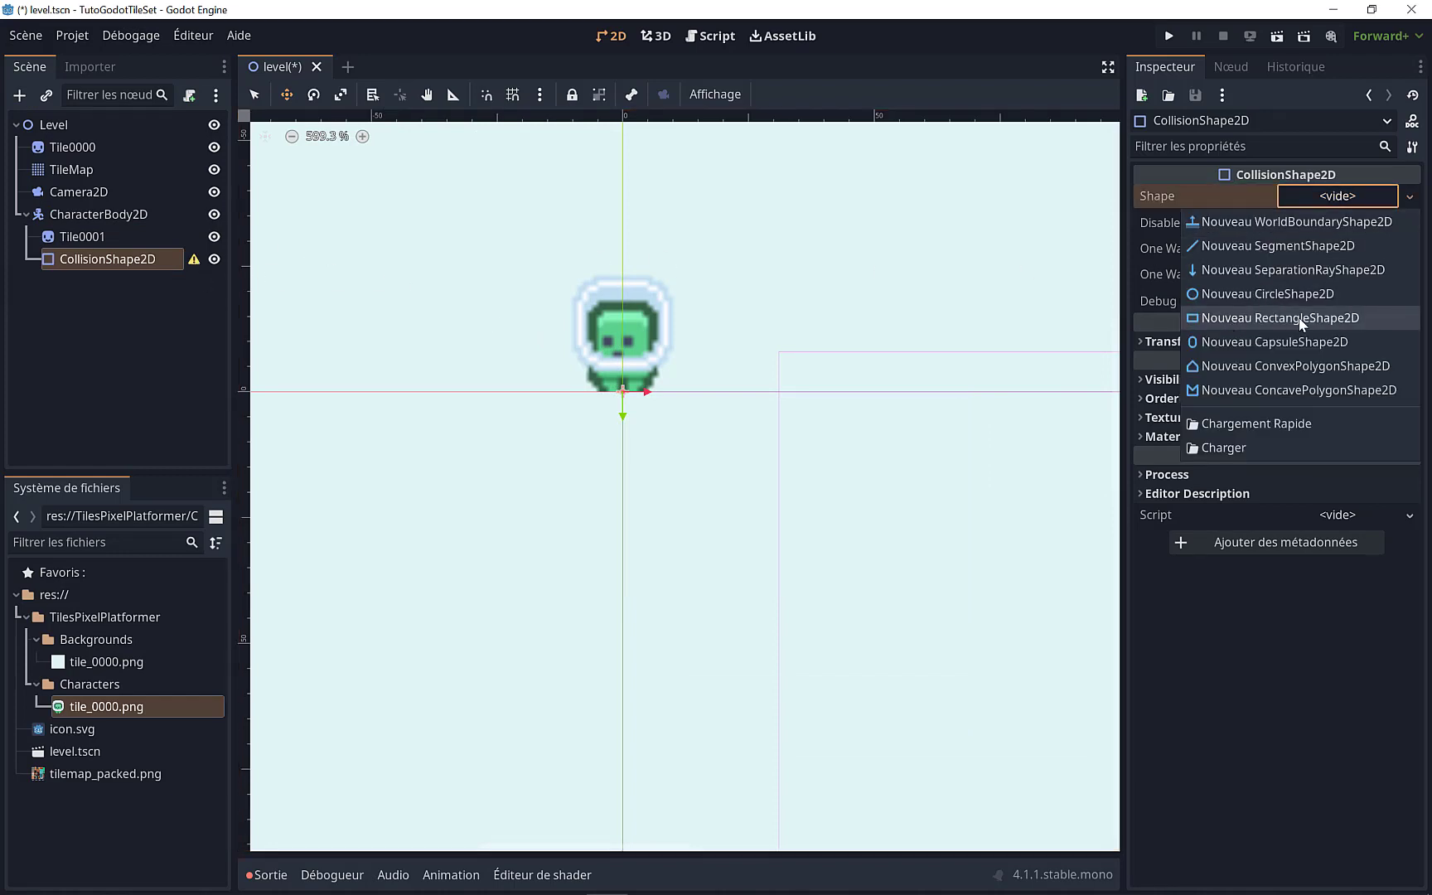
{"action": "left_click", "coordinate": [1276, 341]}
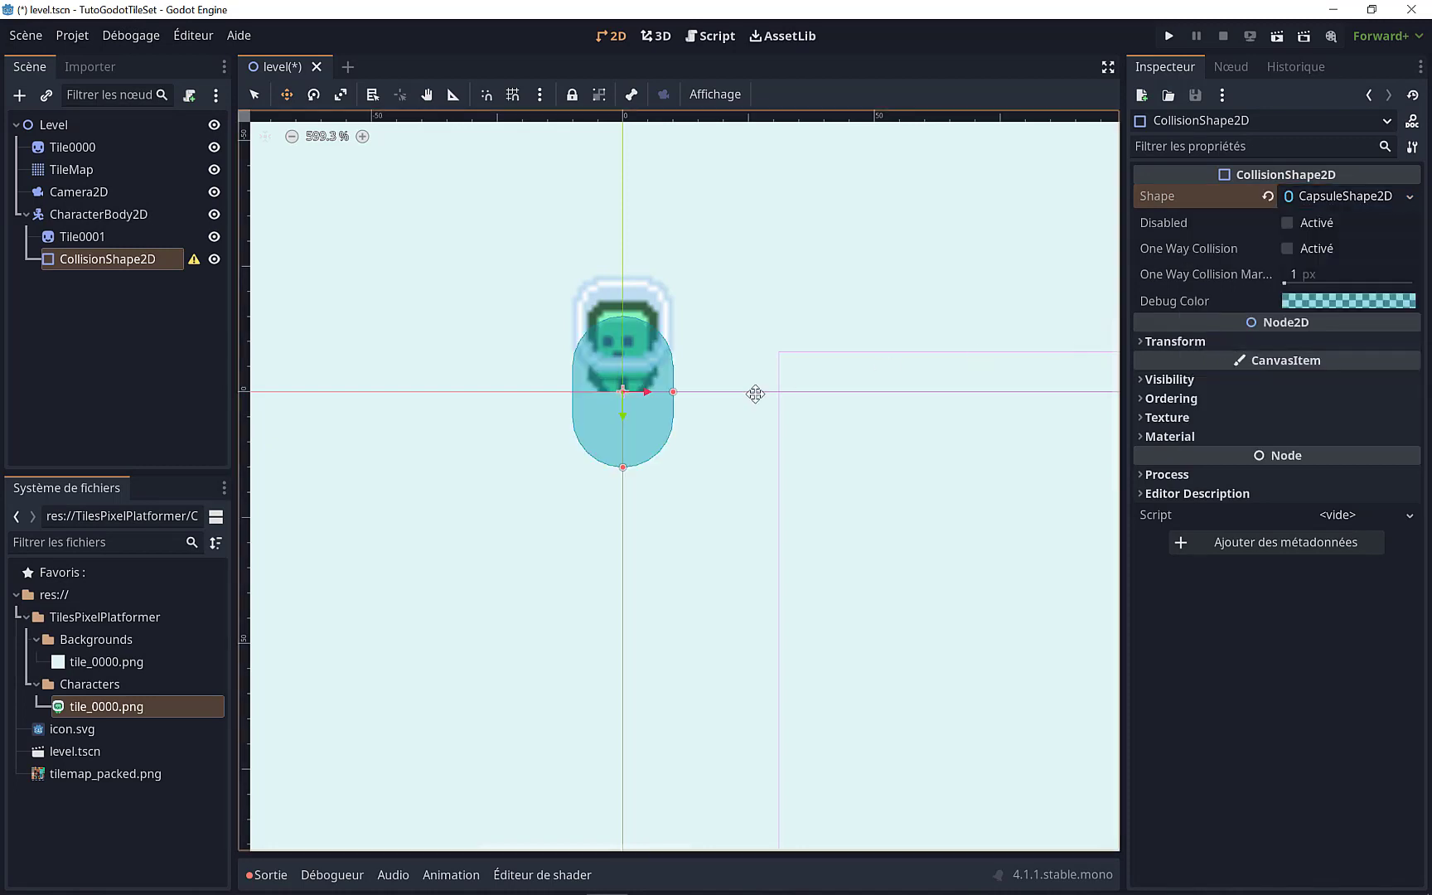
{"action": "mouse_move", "coordinate": [622, 466]}
{"action": "left_mouse_down"}
{"action": "mouse_move", "coordinate": [636, 363]}
{"action": "mouse_move", "coordinate": [657, 340]}
{"action": "left_mouse_up"}
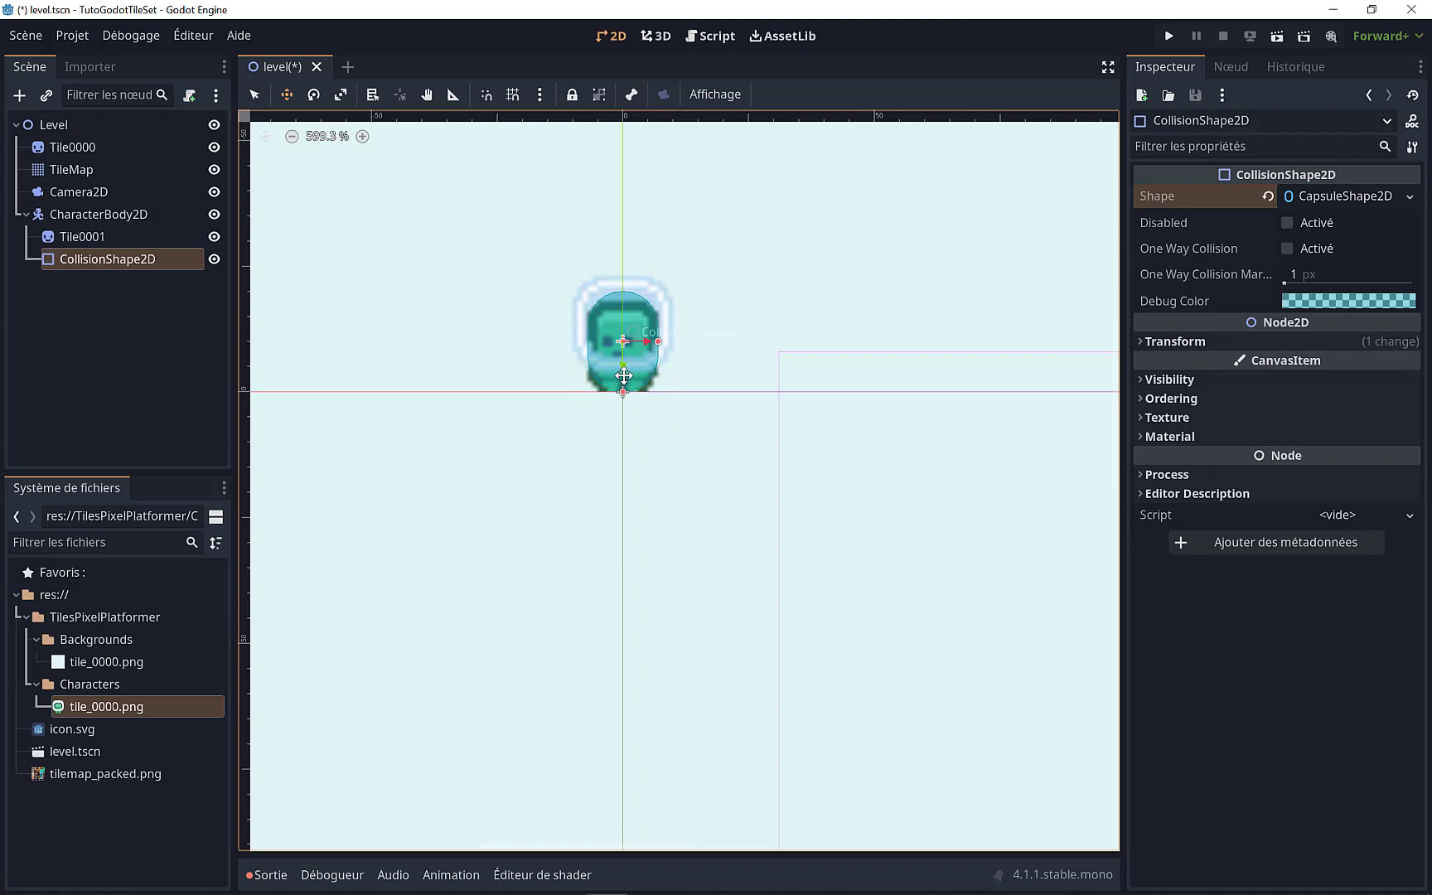
Step: Set the Tile0001 sprite's Texture Filter to Nearest
{"action": "scroll", "coordinate": [609, 374], "scroll_direction": "up", "scroll_amount": 3}
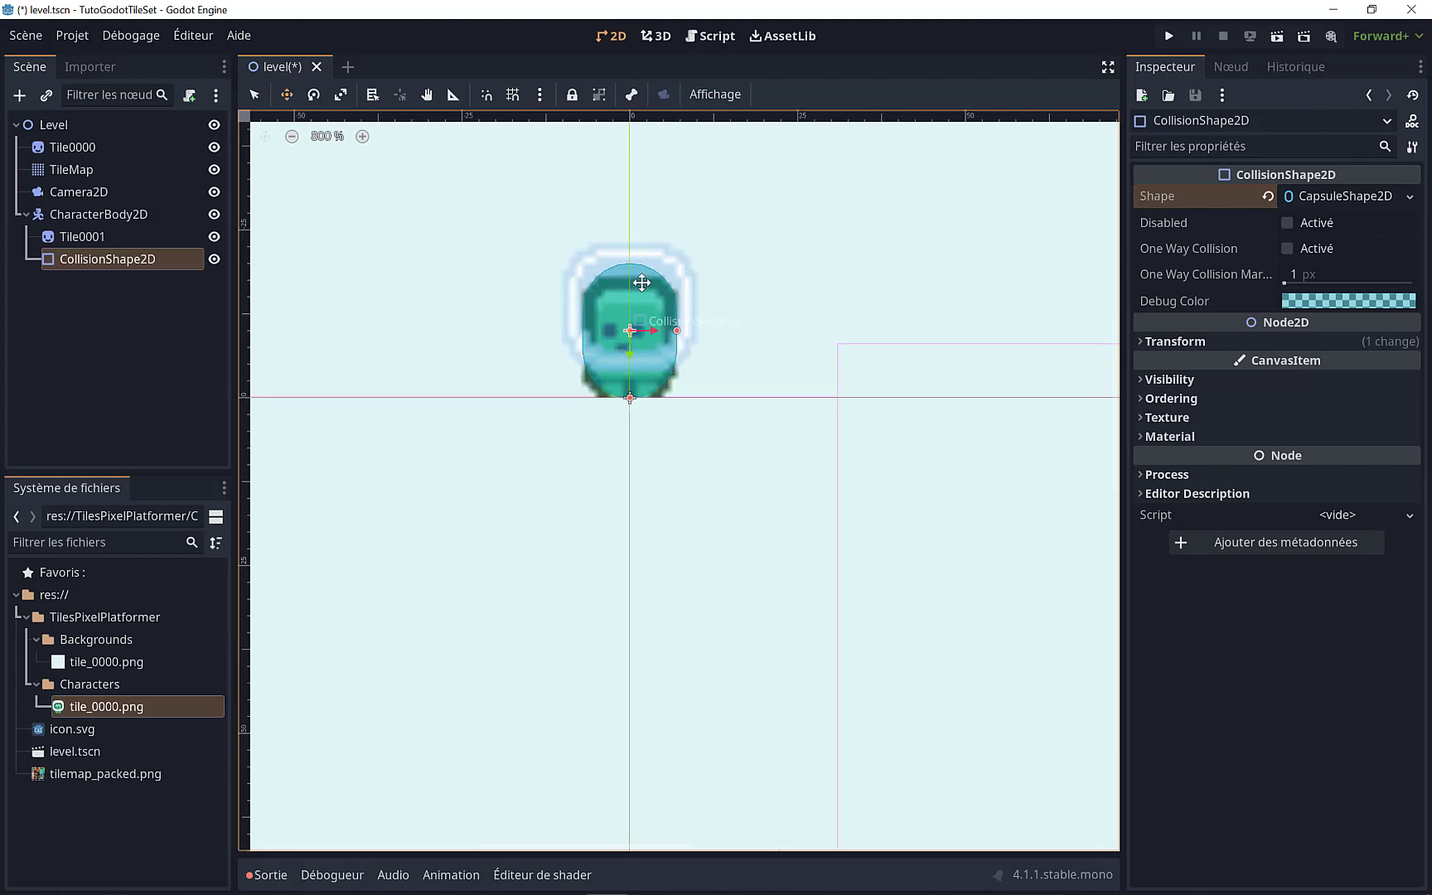
{"action": "left_click", "coordinate": [79, 237]}
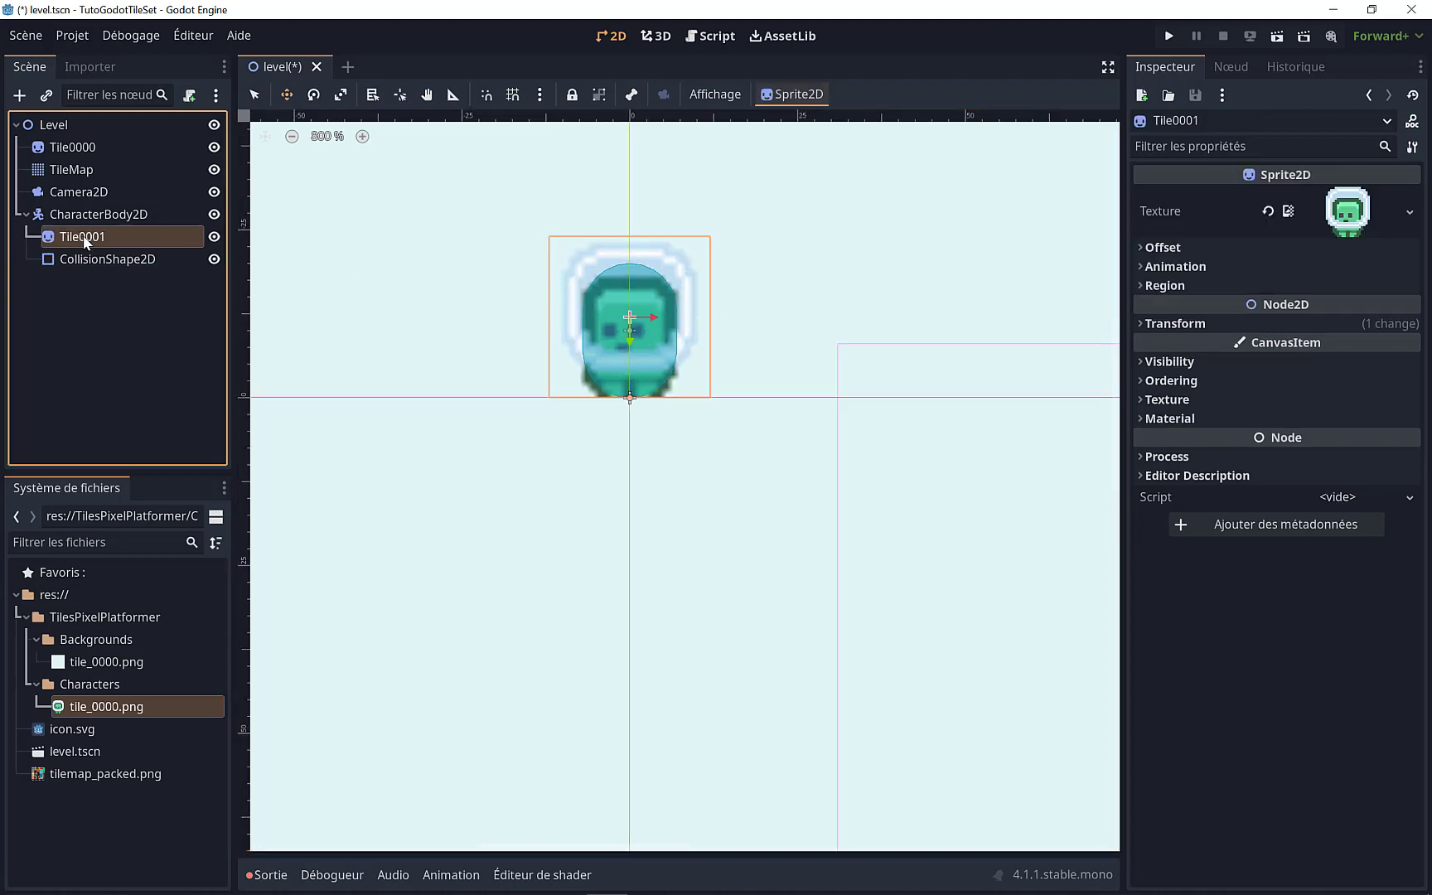
{"action": "left_click", "coordinate": [1142, 401]}
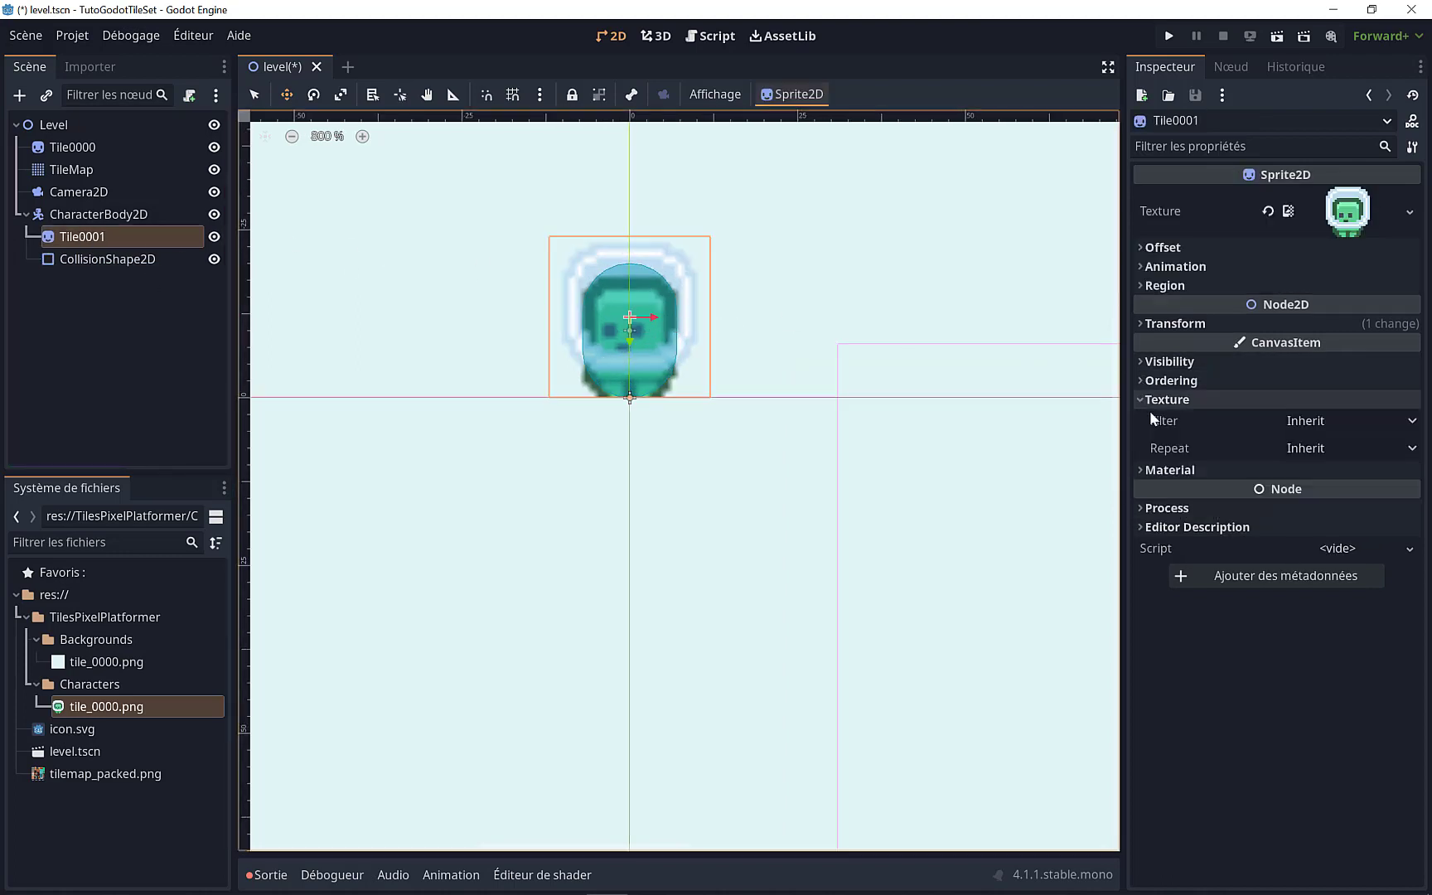
{"action": "left_click", "coordinate": [1302, 421]}
{"action": "left_click", "coordinate": [1258, 471]}
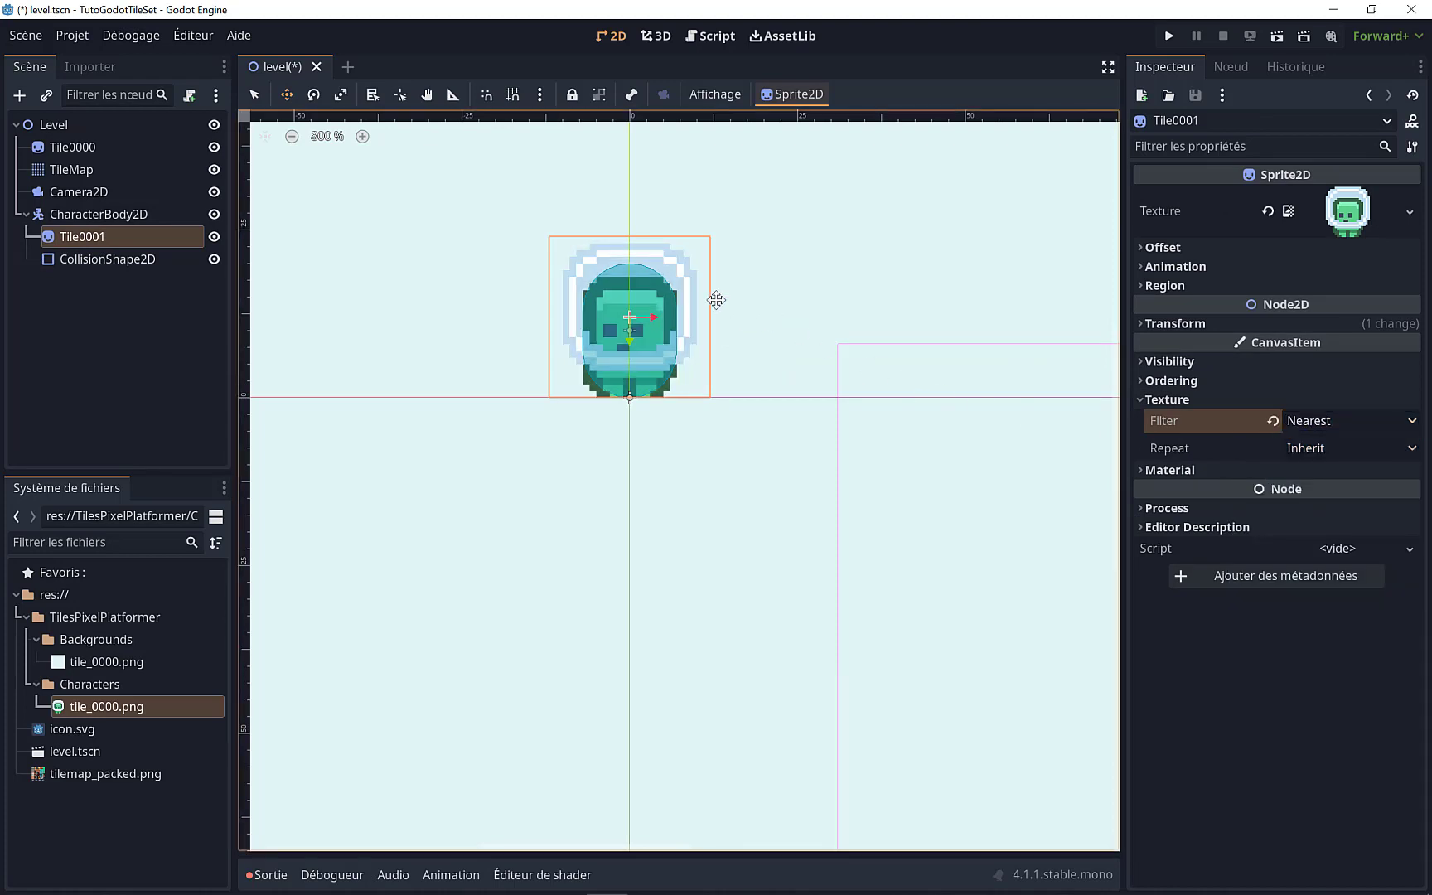
Step: Move the CharacterBody2D onto the grass platform between the arrow sign and the mushroom
{"action": "left_click", "coordinate": [96, 216]}
{"action": "scroll", "coordinate": [290, 294], "scroll_direction": "down", "scroll_amount": 2}
{"action": "scroll", "coordinate": [290, 294], "scroll_direction": "down", "scroll_amount": 2}
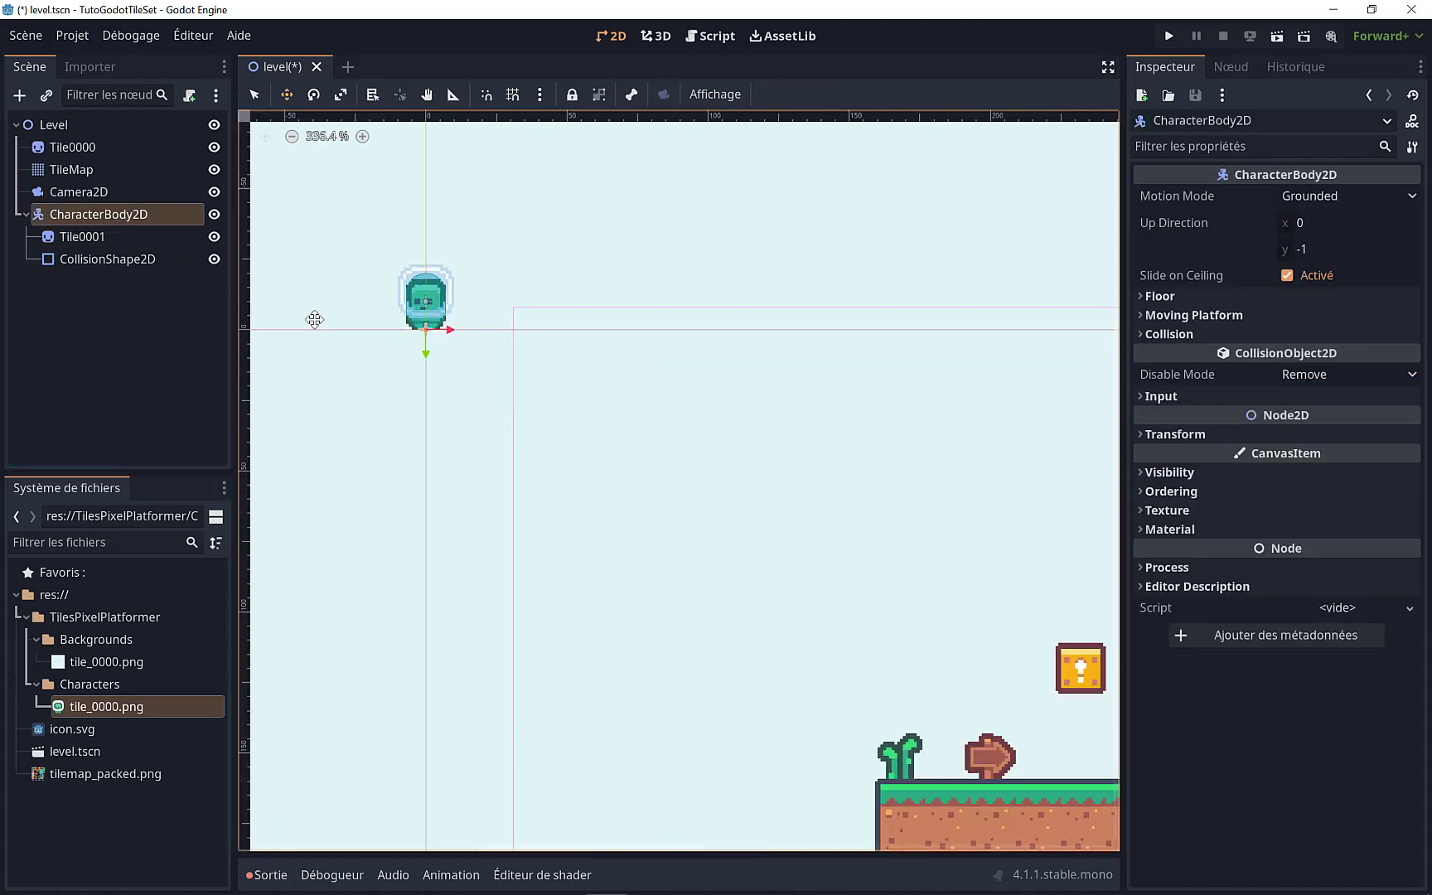
{"action": "scroll", "coordinate": [290, 294], "scroll_direction": "down", "scroll_amount": 1}
{"action": "left_click_drag", "start_coordinate": [615, 490], "coordinate": [935, 695]}
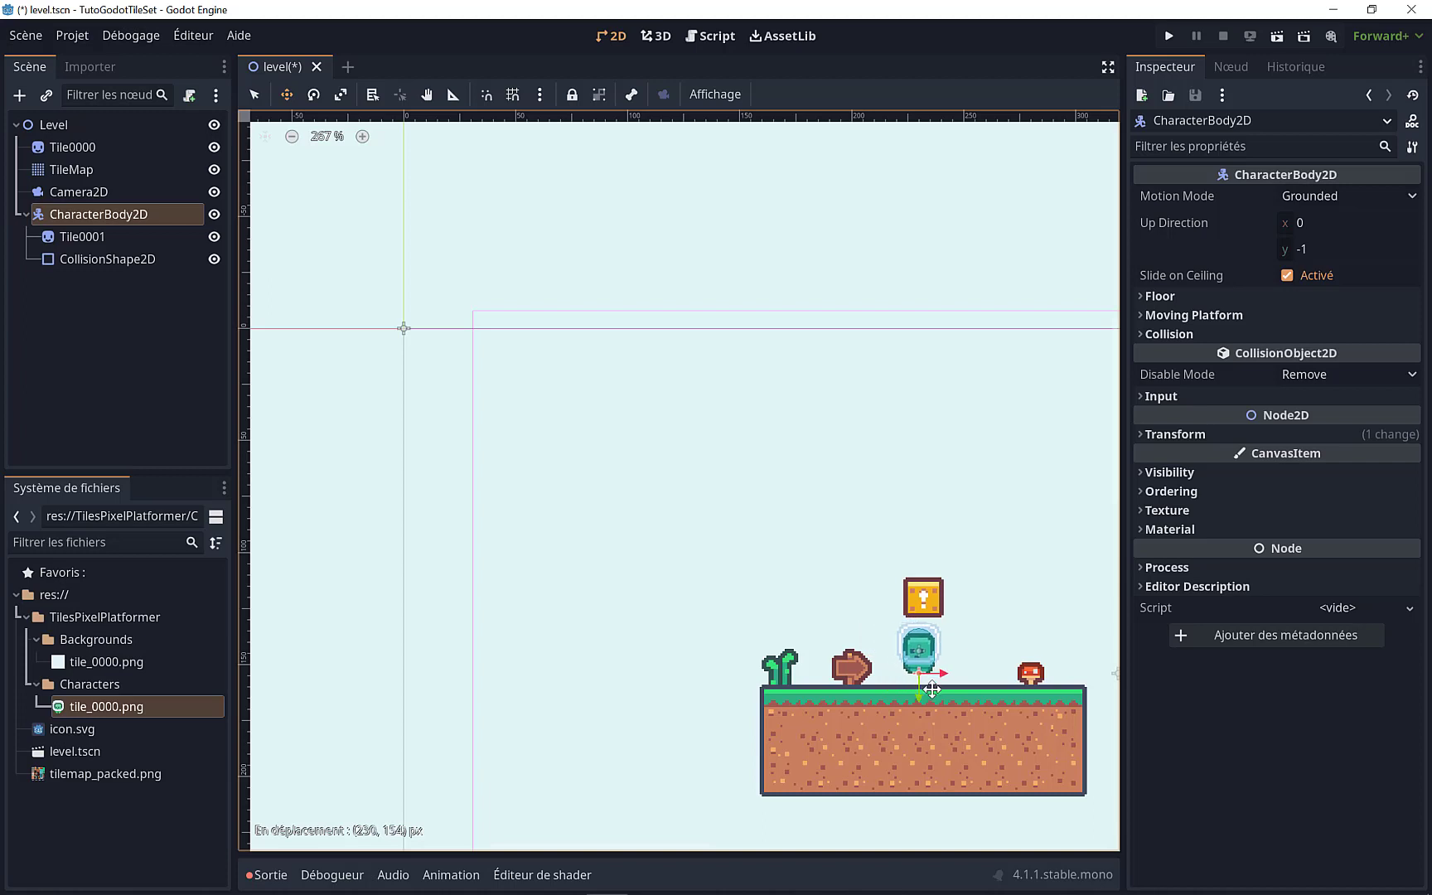
{"action": "scroll", "coordinate": [789, 608], "scroll_direction": "up", "scroll_amount": 3}
{"action": "scroll", "coordinate": [788, 609], "scroll_direction": "up", "scroll_amount": 4}
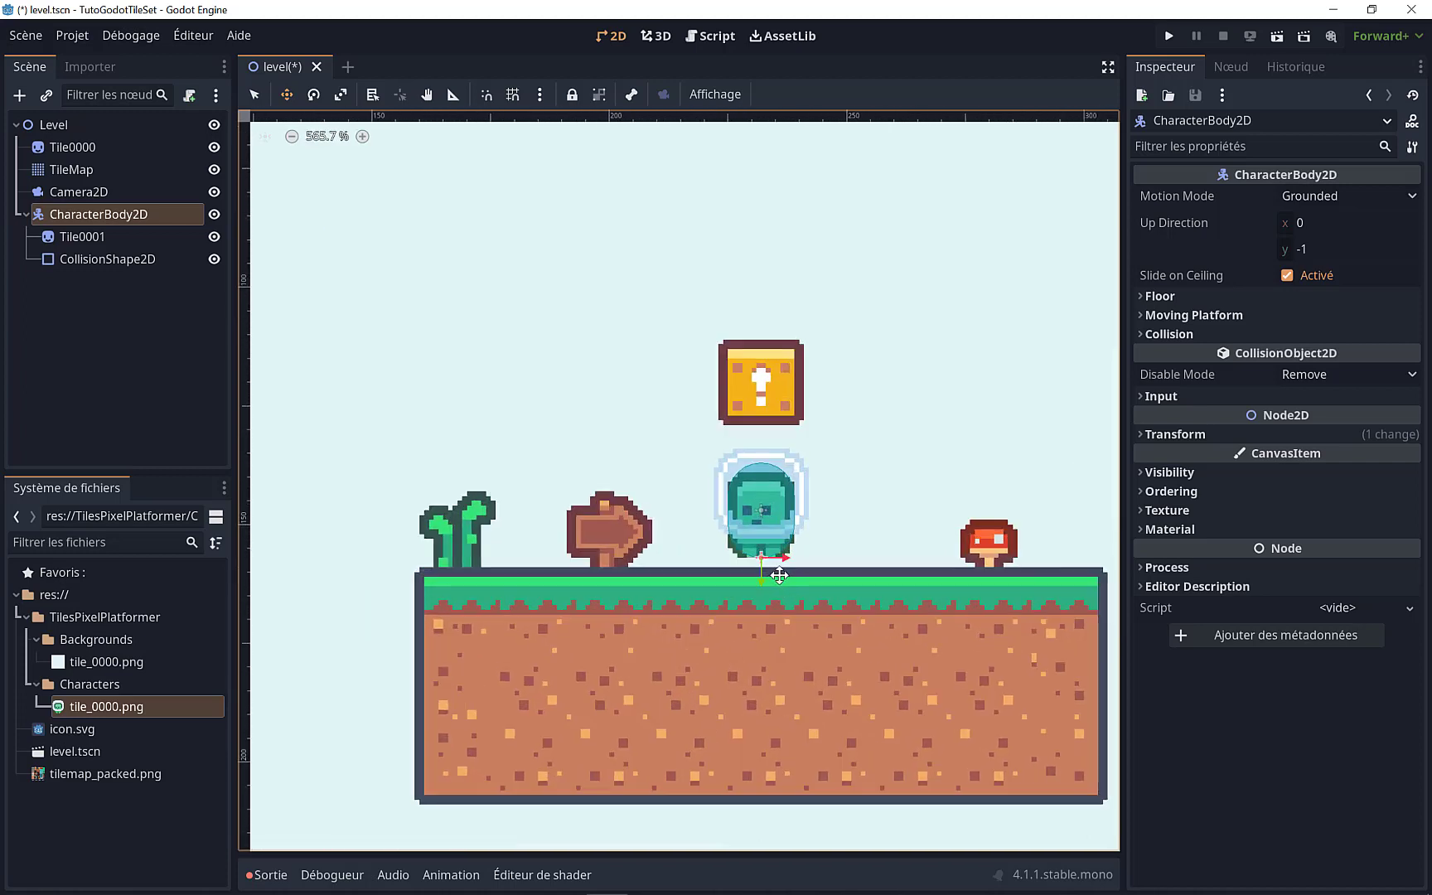
{"action": "left_click_drag", "start_coordinate": [776, 582], "coordinate": [790, 593]}
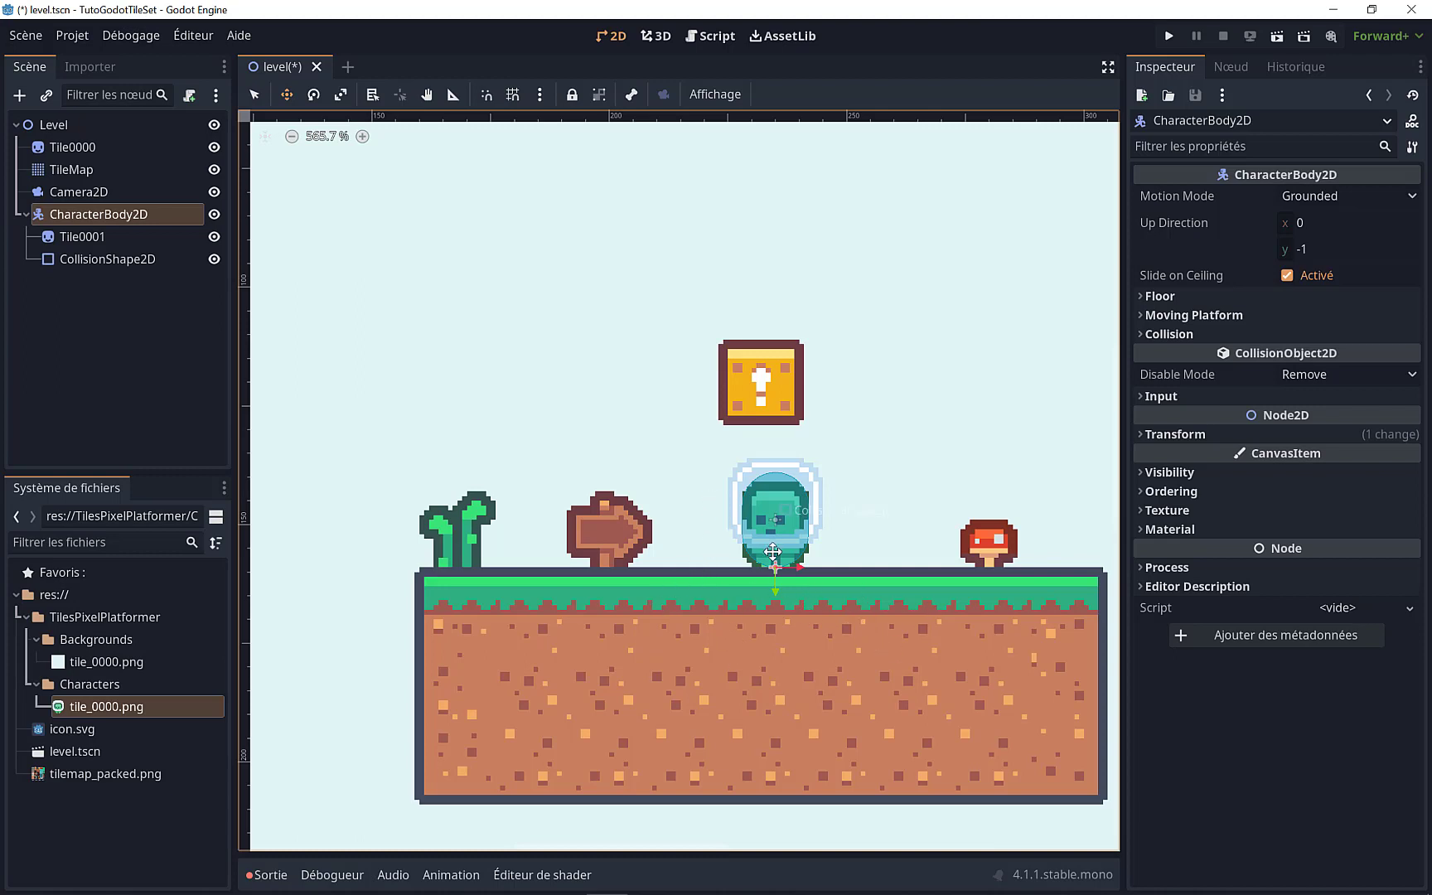
{"action": "middle_click_drag", "start_coordinate": [799, 495], "coordinate": [628, 487]}
{"action": "scroll", "coordinate": [628, 487], "scroll_direction": "down", "scroll_amount": 1}
{"action": "scroll", "coordinate": [628, 487], "scroll_direction": "down", "scroll_amount": 4}
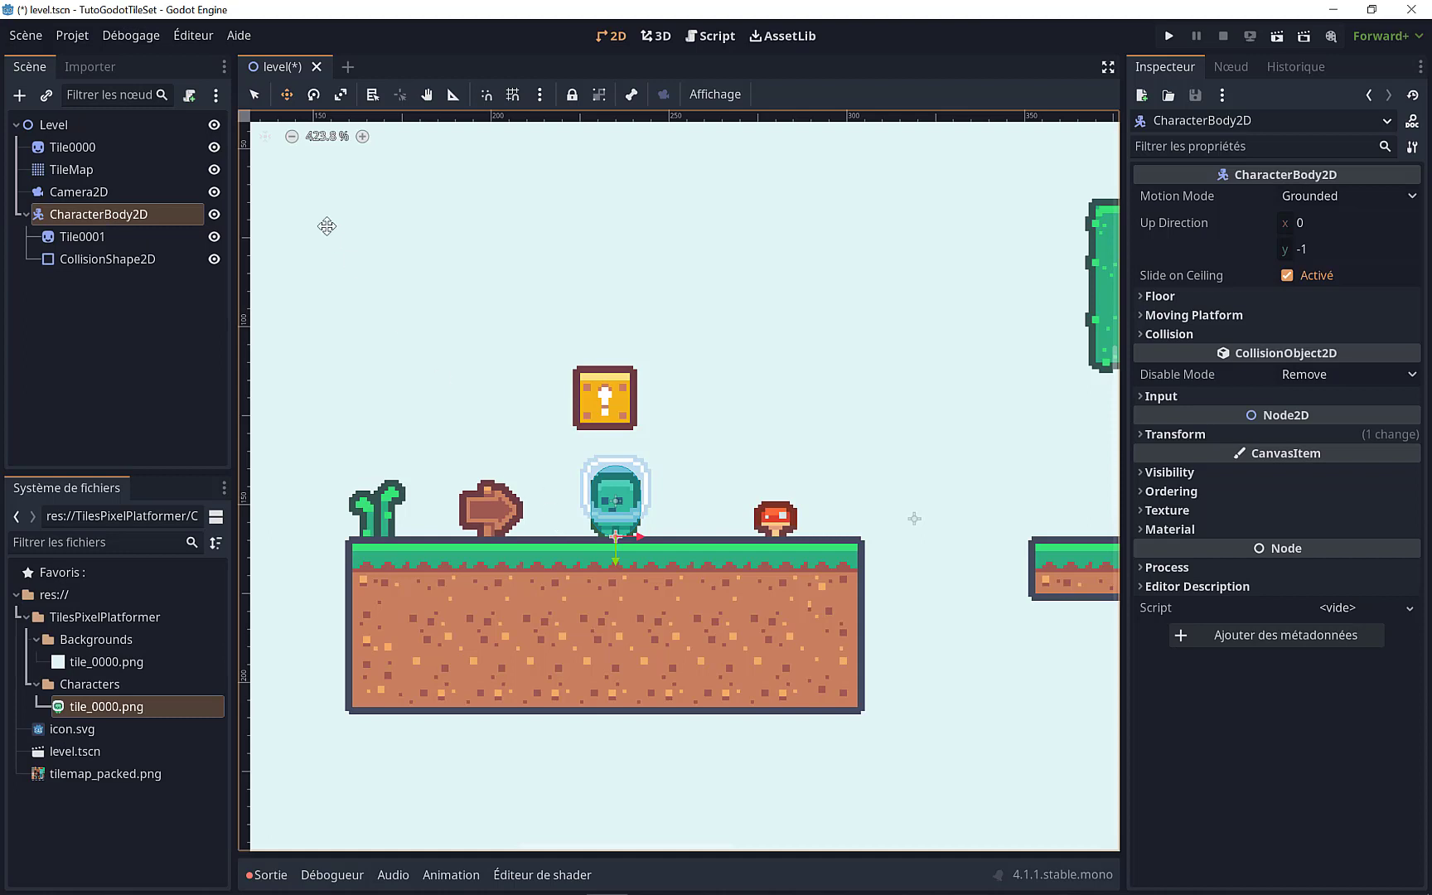
Step: Attach a new C# script, CharacterBody2D.cs, using the Basic Movement template
{"action": "left_click", "coordinate": [81, 219]}
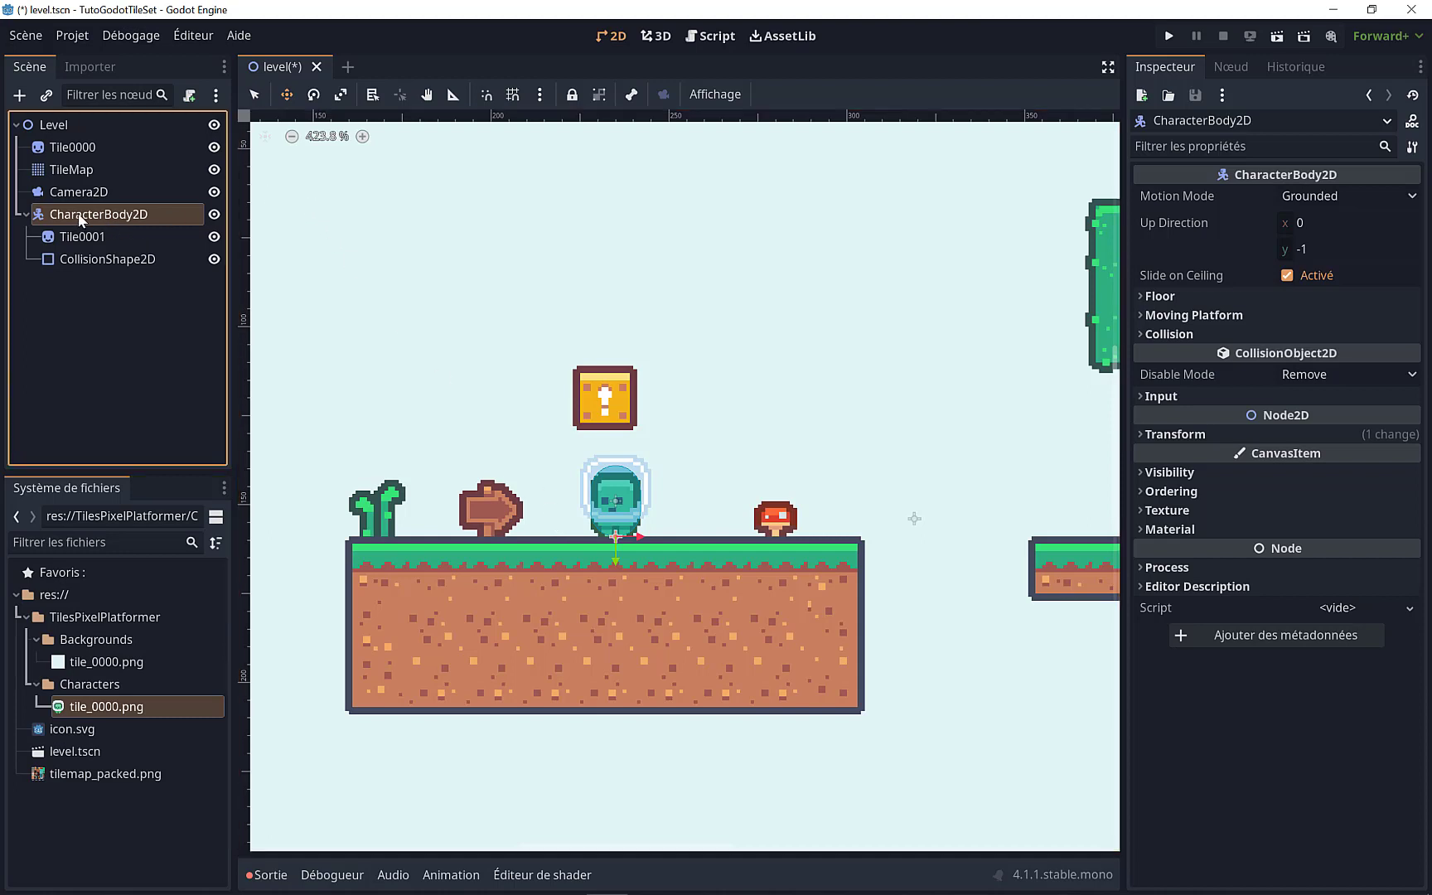
{"action": "left_click", "coordinate": [189, 96]}
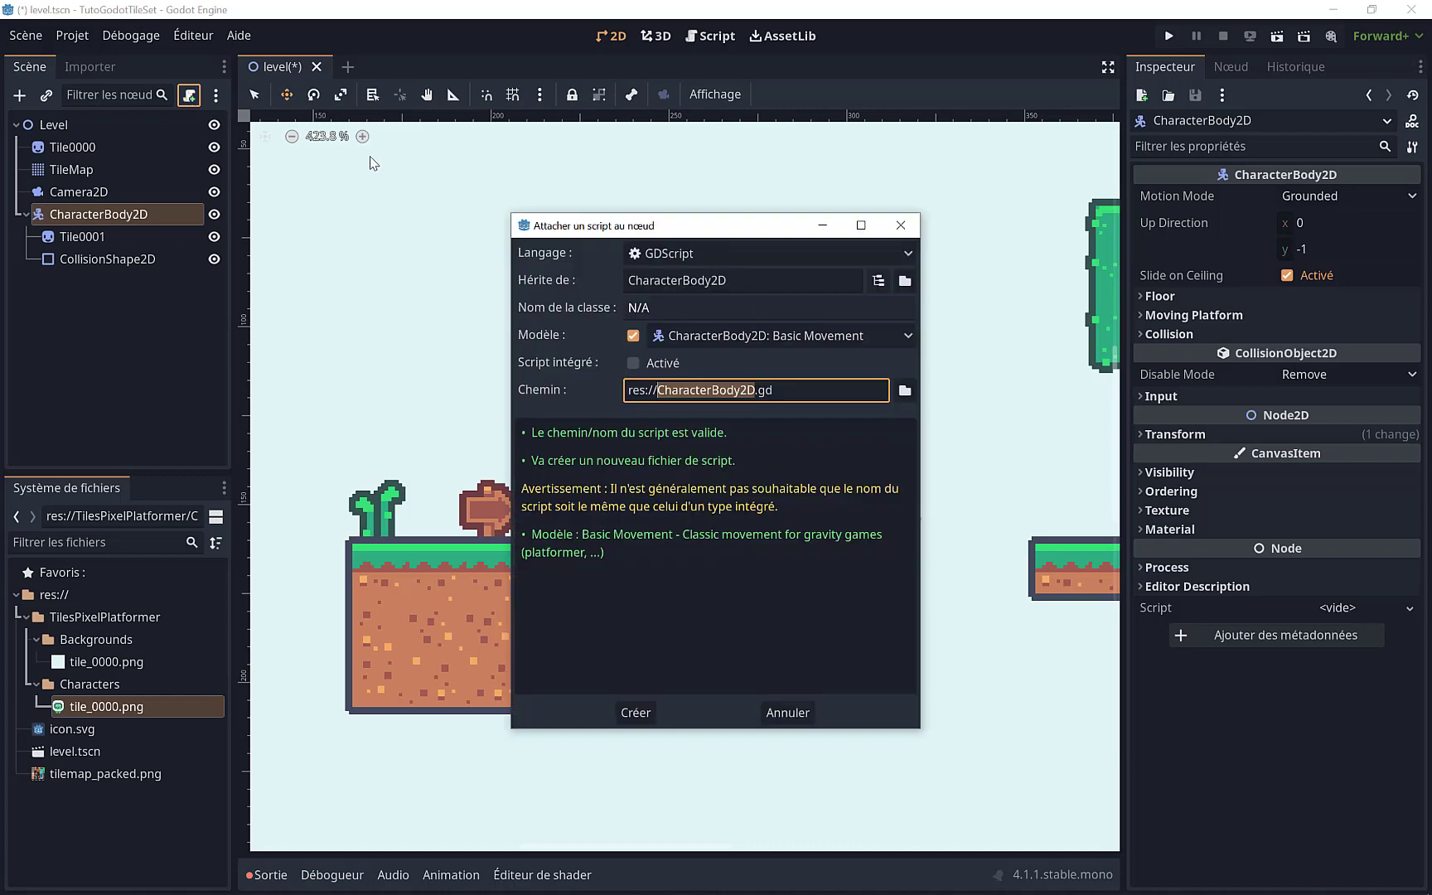
{"action": "left_click", "coordinate": [682, 249]}
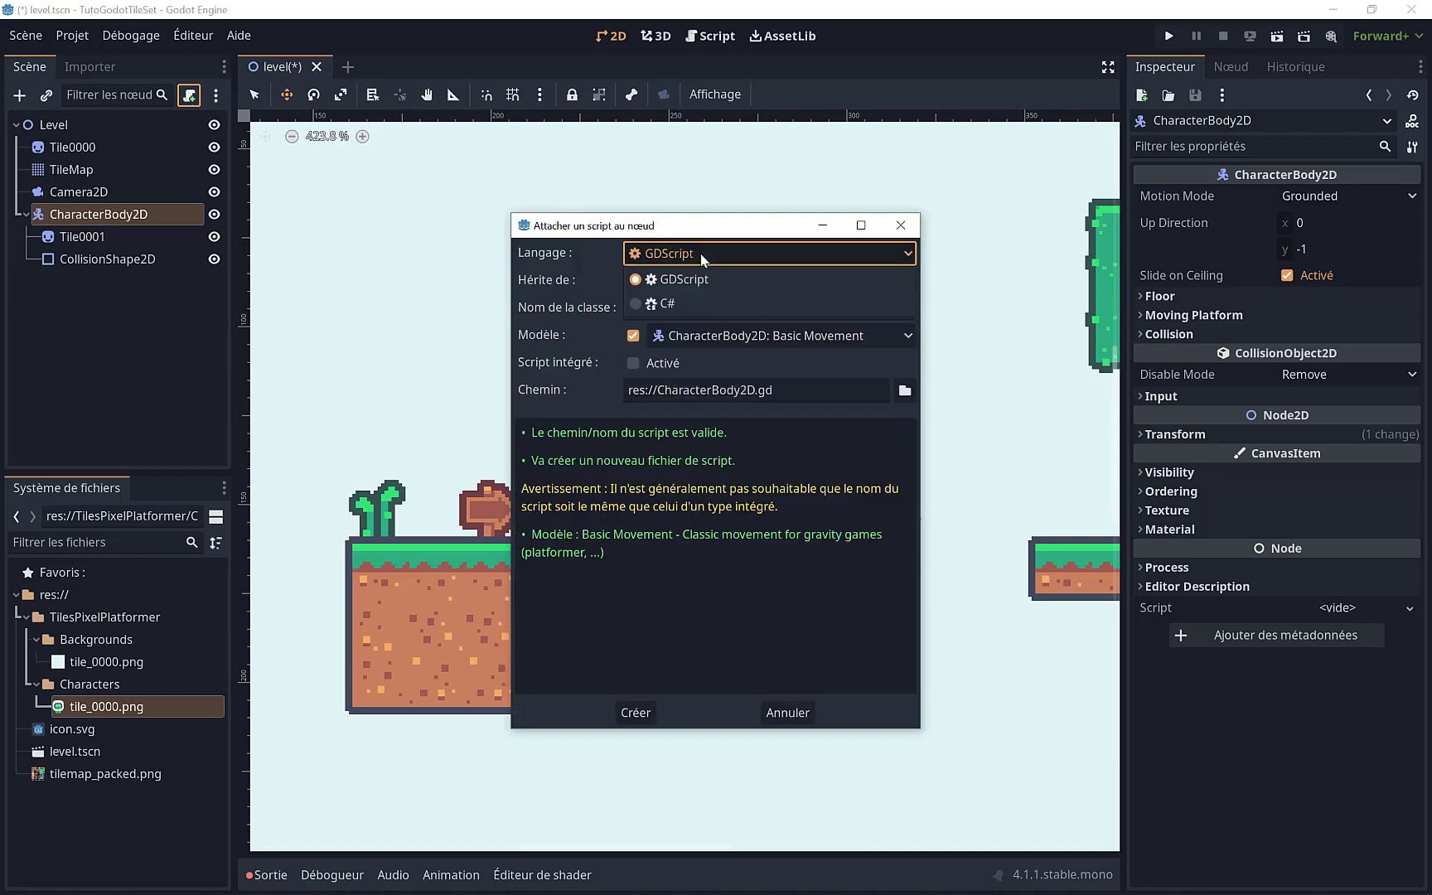
{"action": "left_click", "coordinate": [667, 306]}
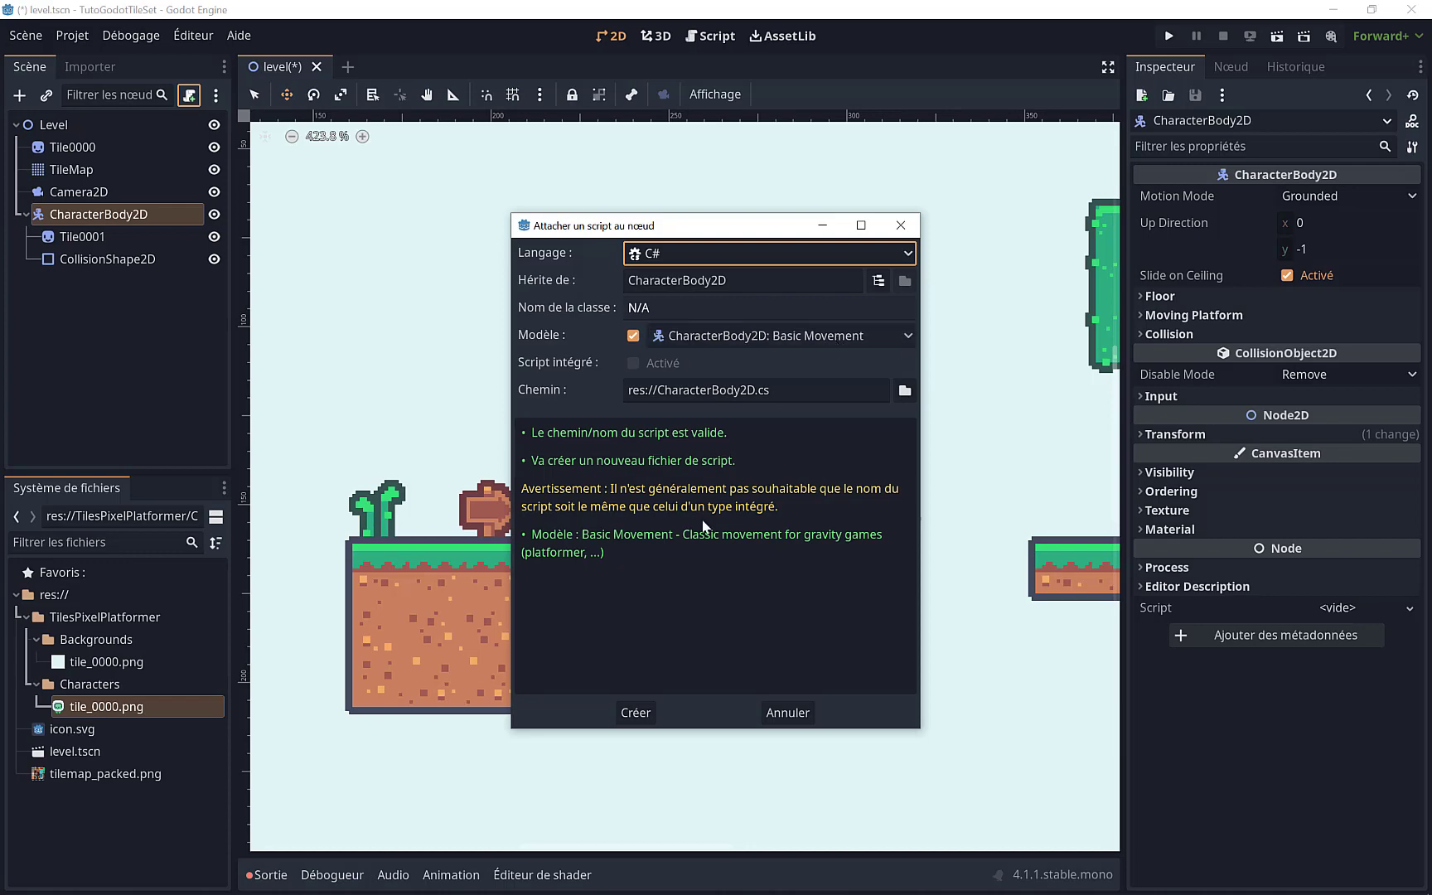
{"action": "left_click", "coordinate": [636, 713]}
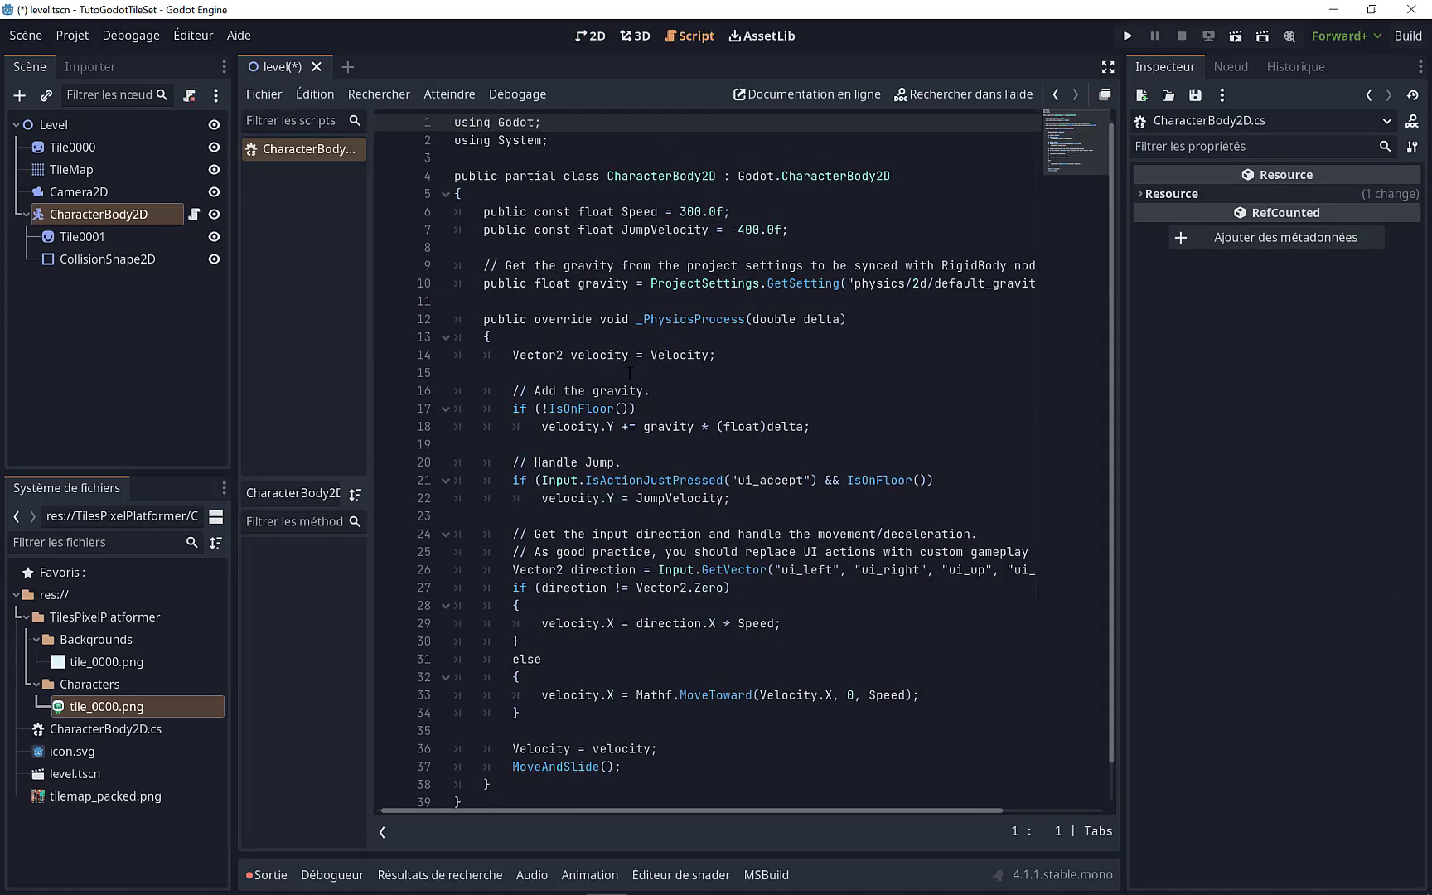
Step: Highlight the Speed, JumpVelocity, jump-handling and direction code to explain the script
{"action": "left_click_drag", "start_coordinate": [627, 211], "coordinate": [727, 211]}
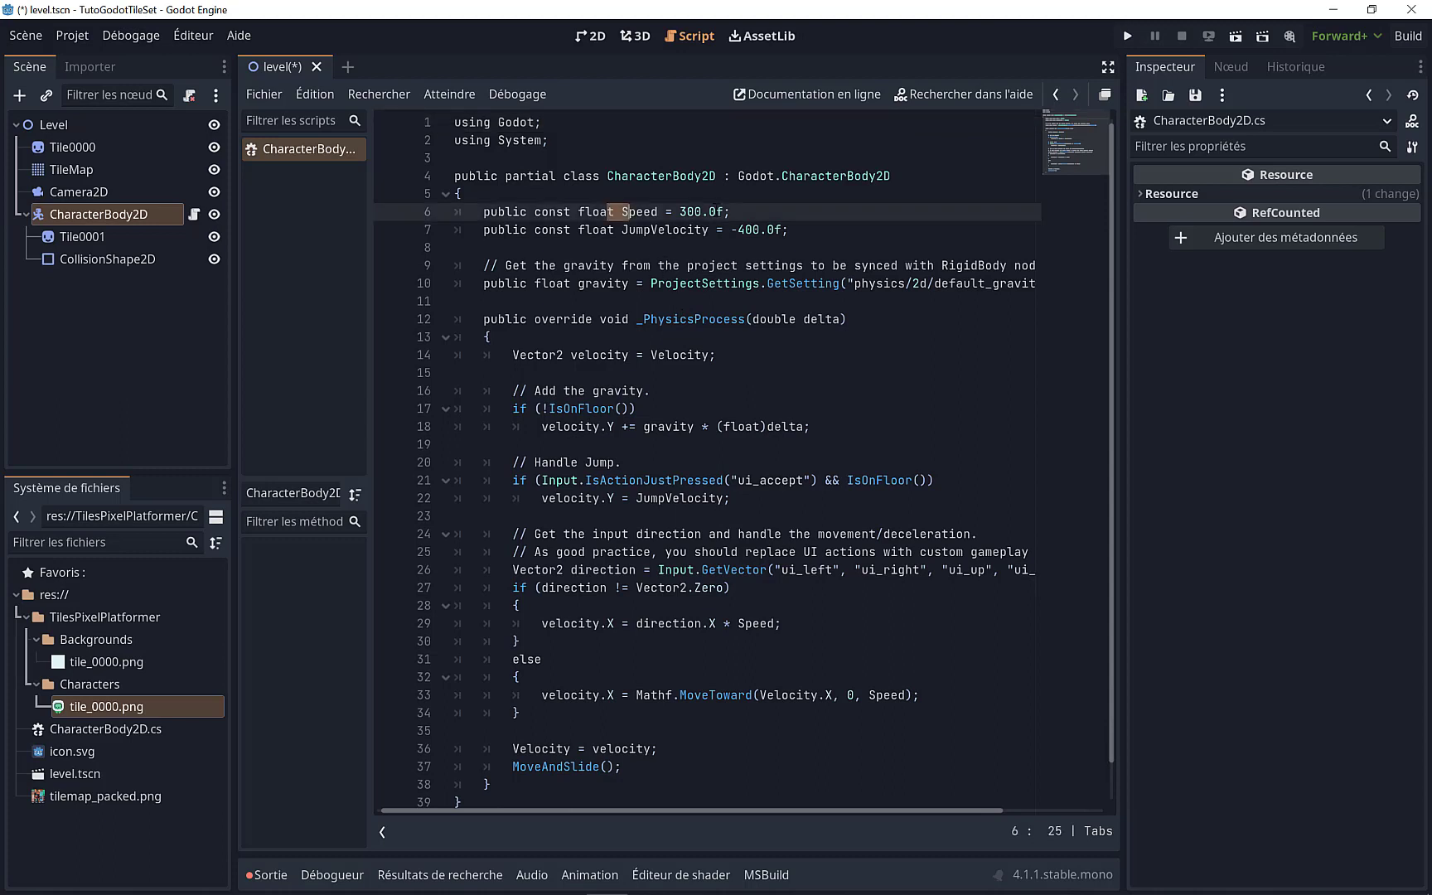
{"action": "left_click_drag", "start_coordinate": [628, 230], "coordinate": [731, 229]}
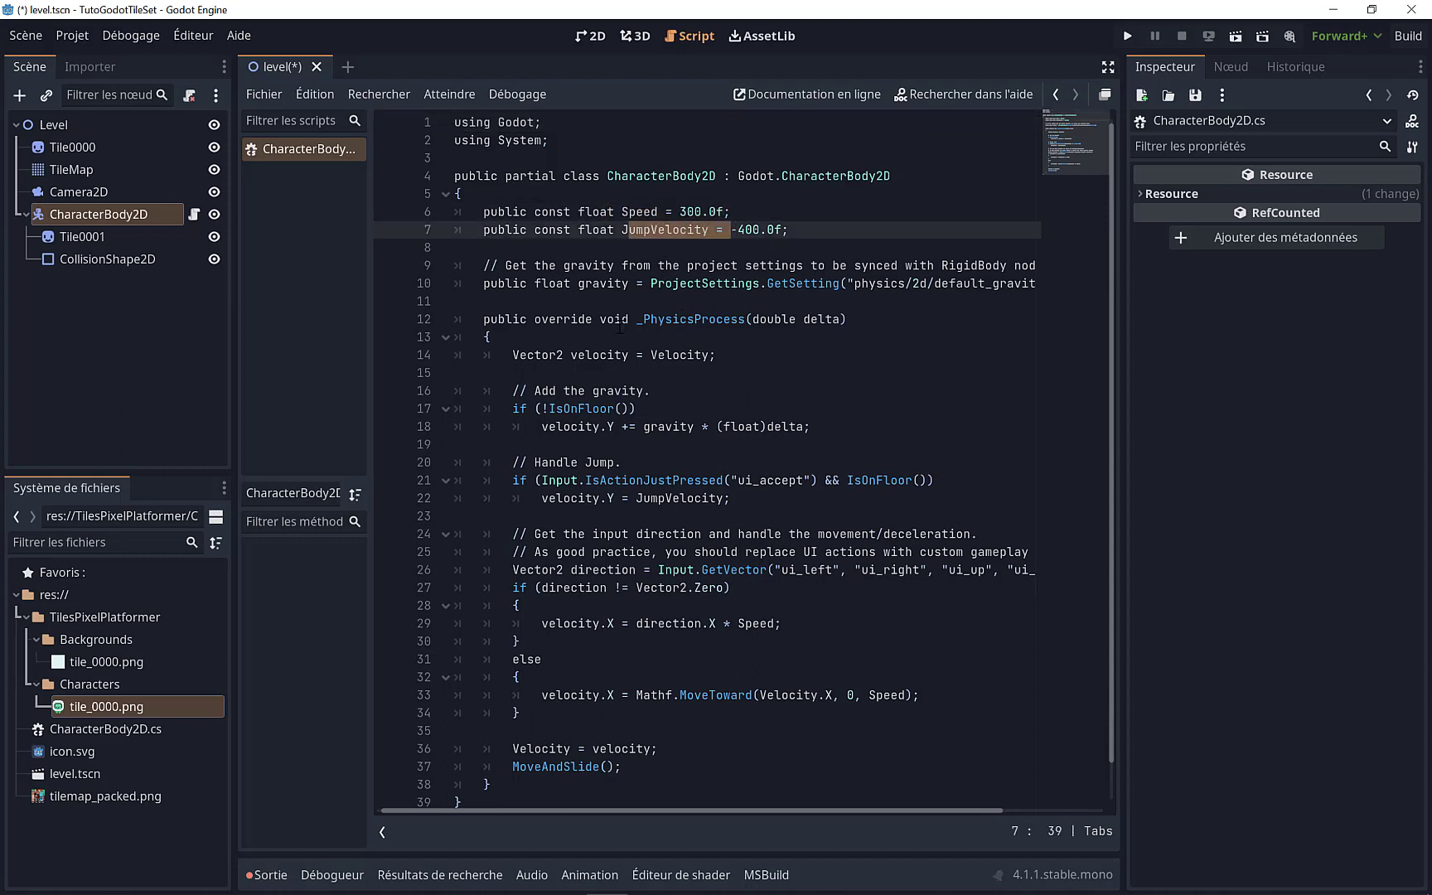
{"action": "mouse_move", "coordinate": [556, 462]}
{"action": "left_mouse_down"}
{"action": "mouse_move", "coordinate": [779, 496]}
{"action": "mouse_move", "coordinate": [736, 480]}
{"action": "left_mouse_up"}
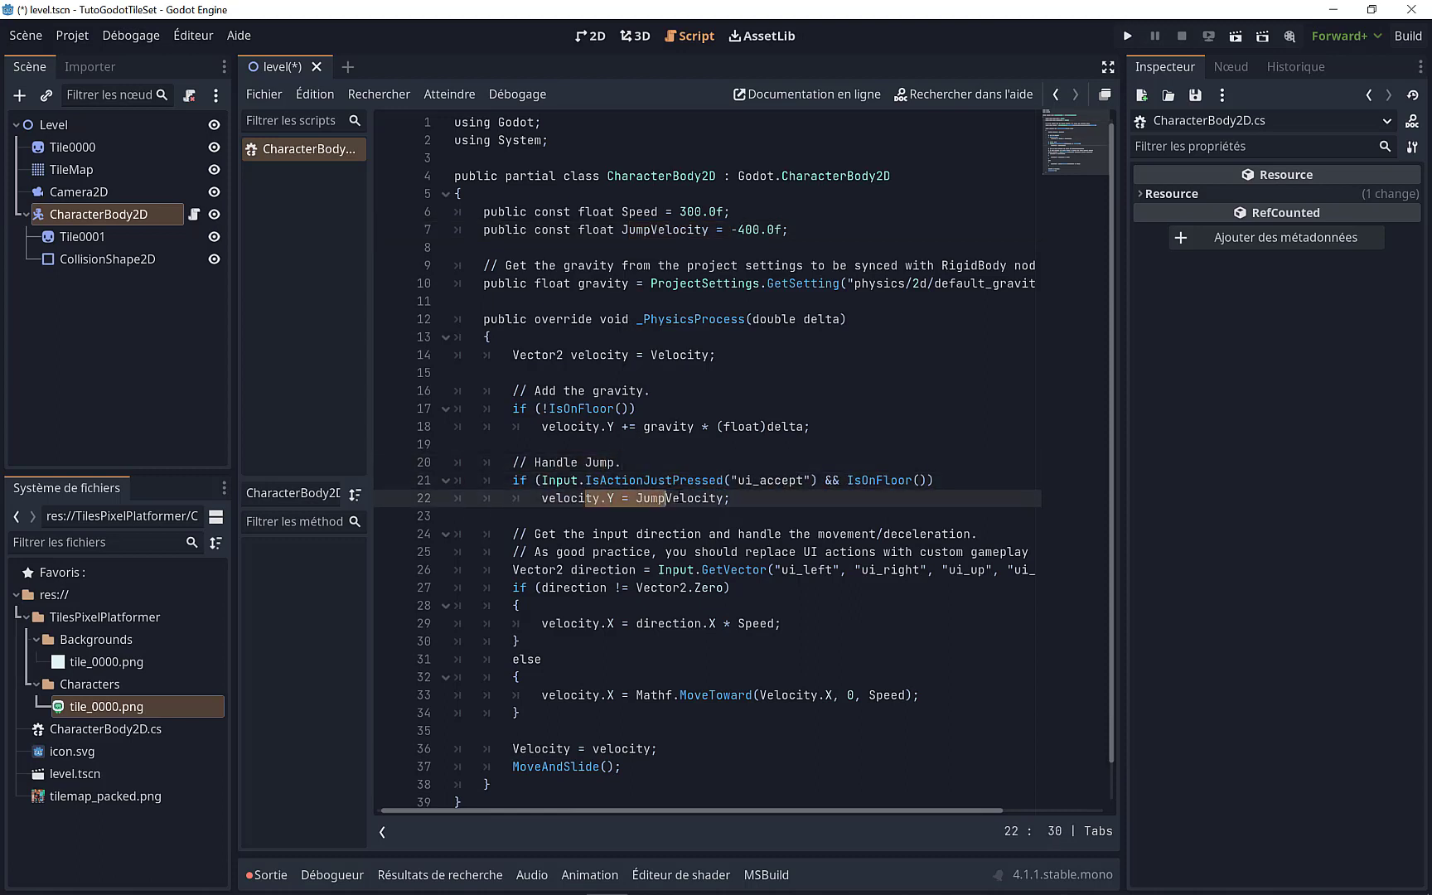
{"action": "left_click_drag", "start_coordinate": [585, 497], "coordinate": [679, 497]}
{"action": "left_click_drag", "start_coordinate": [513, 569], "coordinate": [1037, 573]}
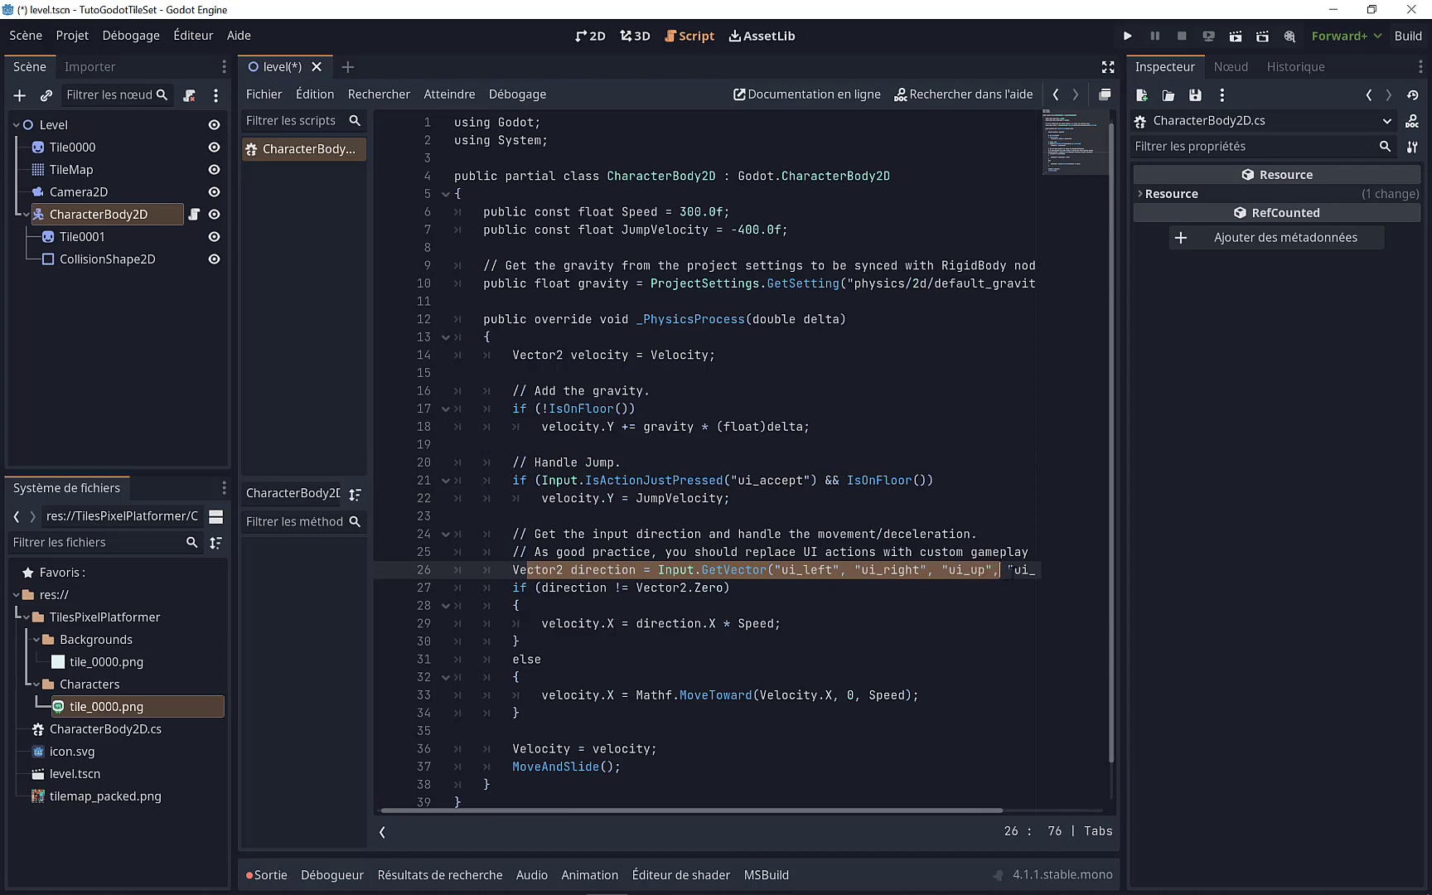
{"action": "left_click_drag", "start_coordinate": [806, 593], "coordinate": [473, 604]}
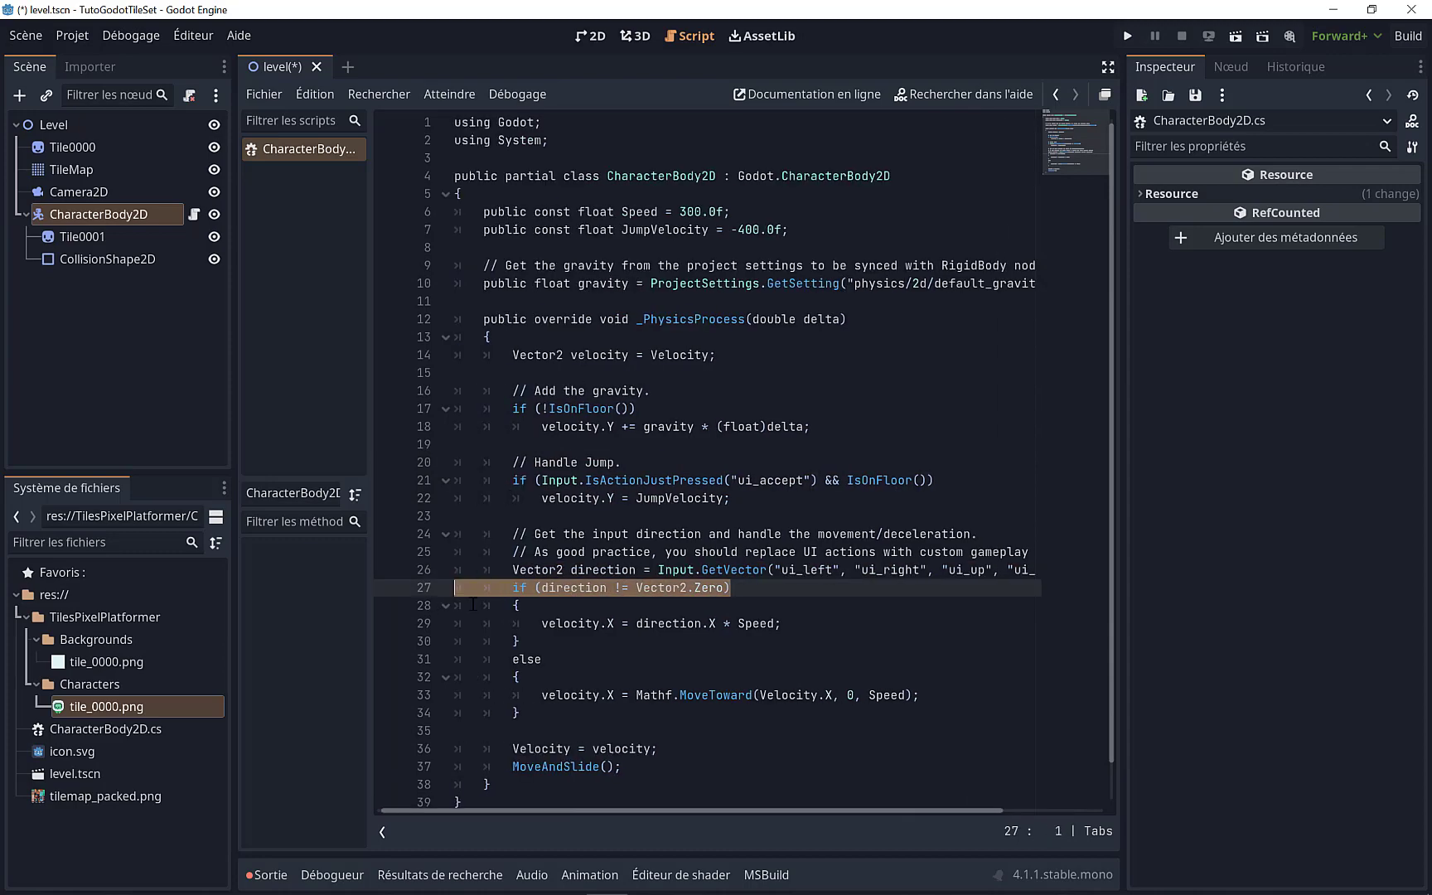
{"action": "scroll", "coordinate": [613, 684], "scroll_direction": "down", "scroll_amount": 1}
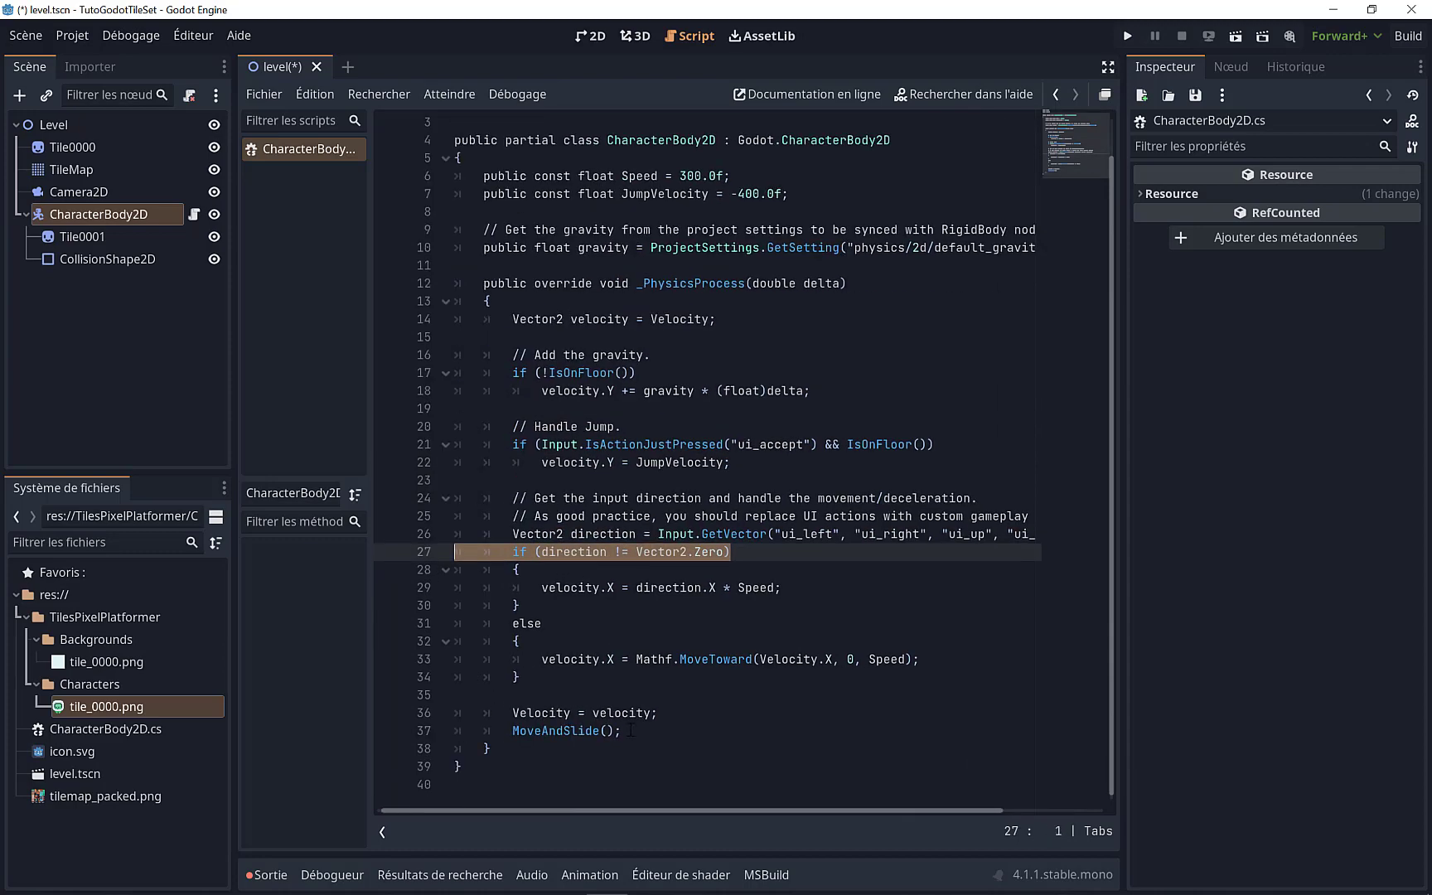
{"action": "left_click_drag", "start_coordinate": [630, 731], "coordinate": [571, 700]}
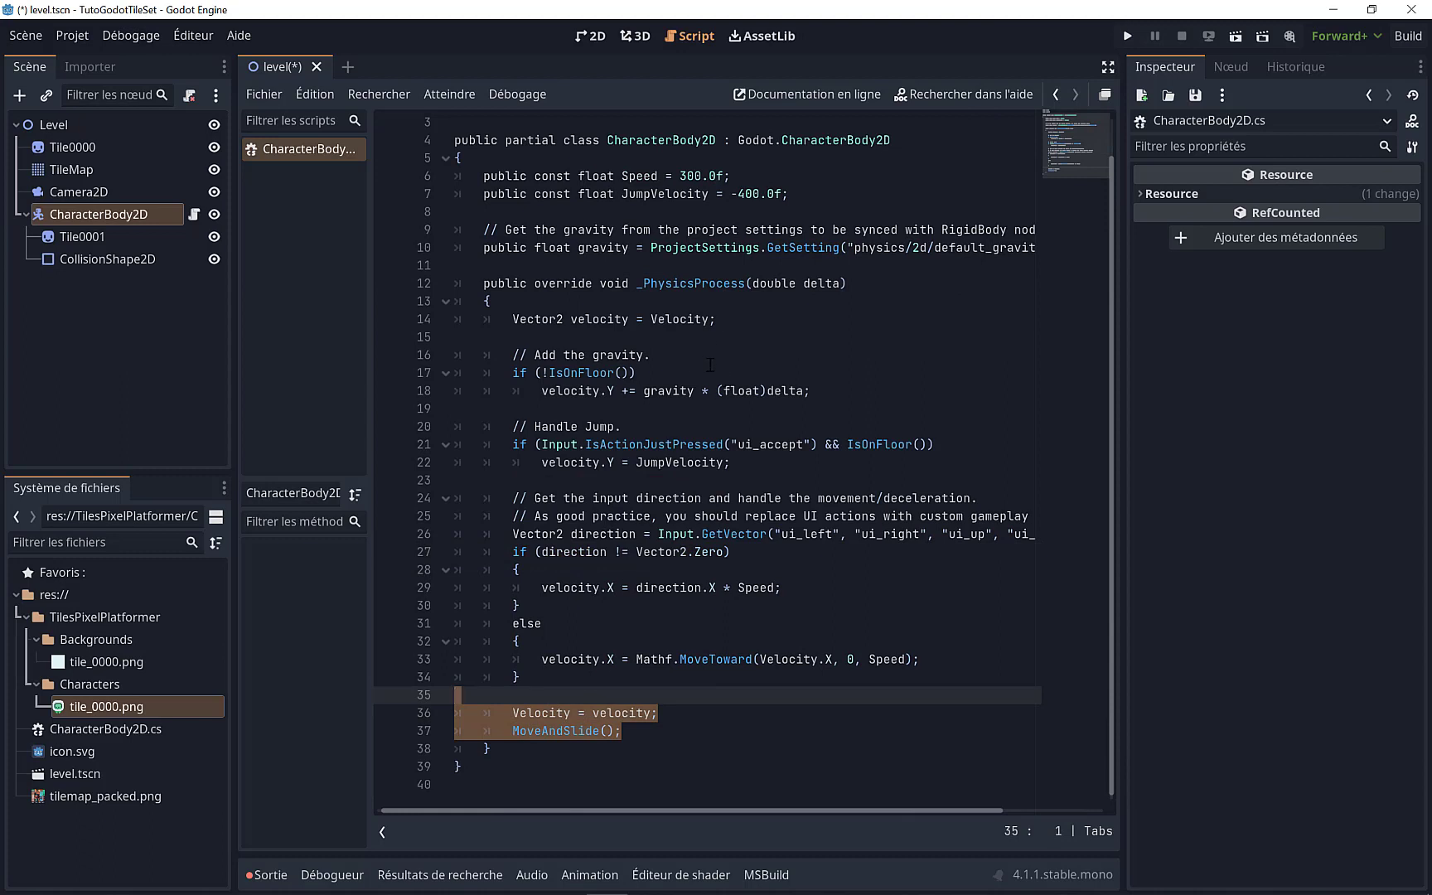
Step: Save the scene and script, then return to the 2D level view
{"action": "key", "text": "ctrl+s"}
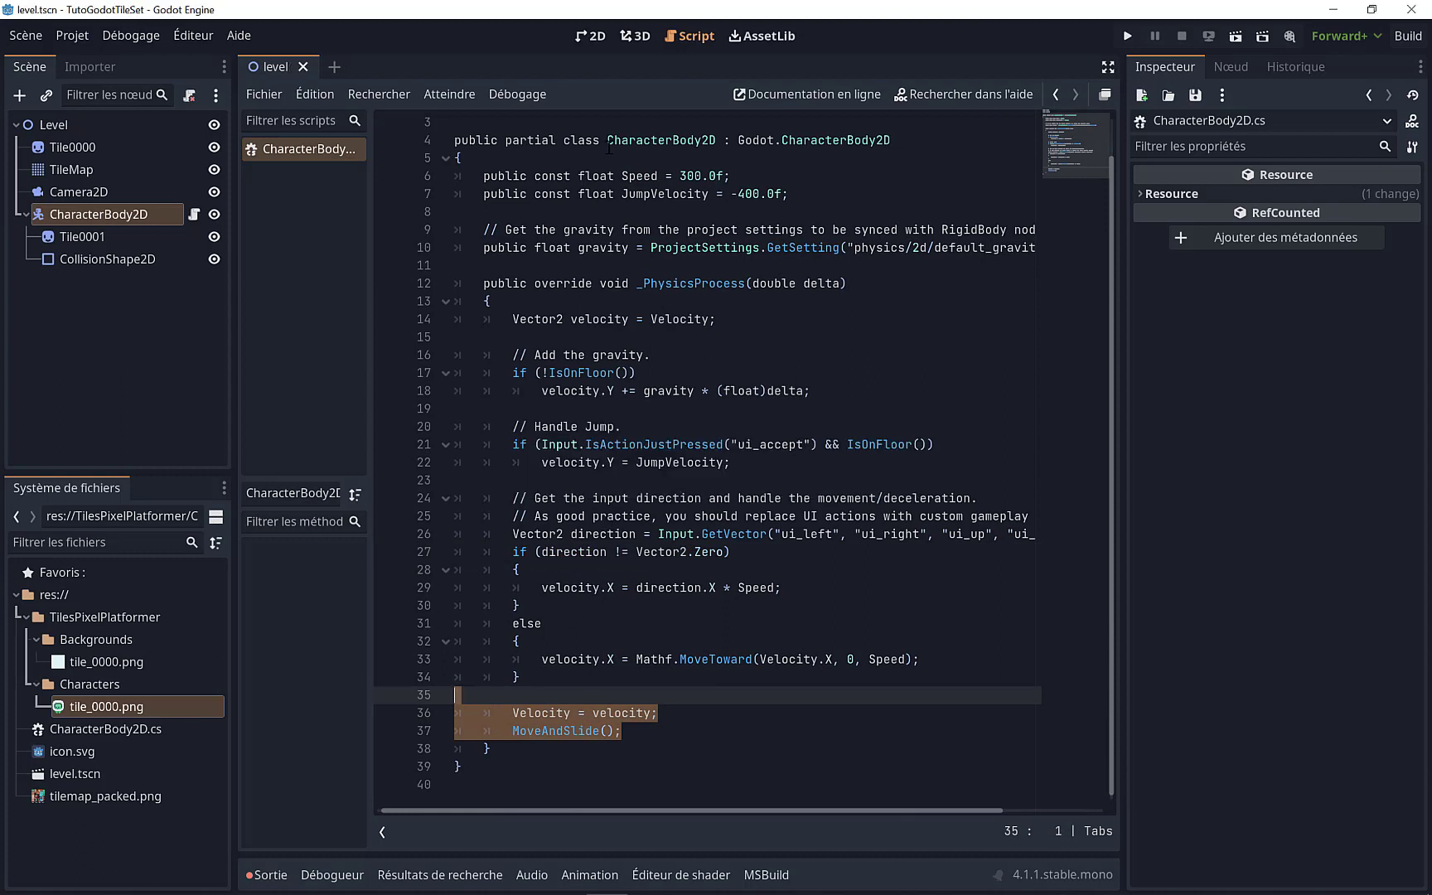
{"action": "scroll", "coordinate": [647, 406], "scroll_direction": "up", "scroll_amount": 1}
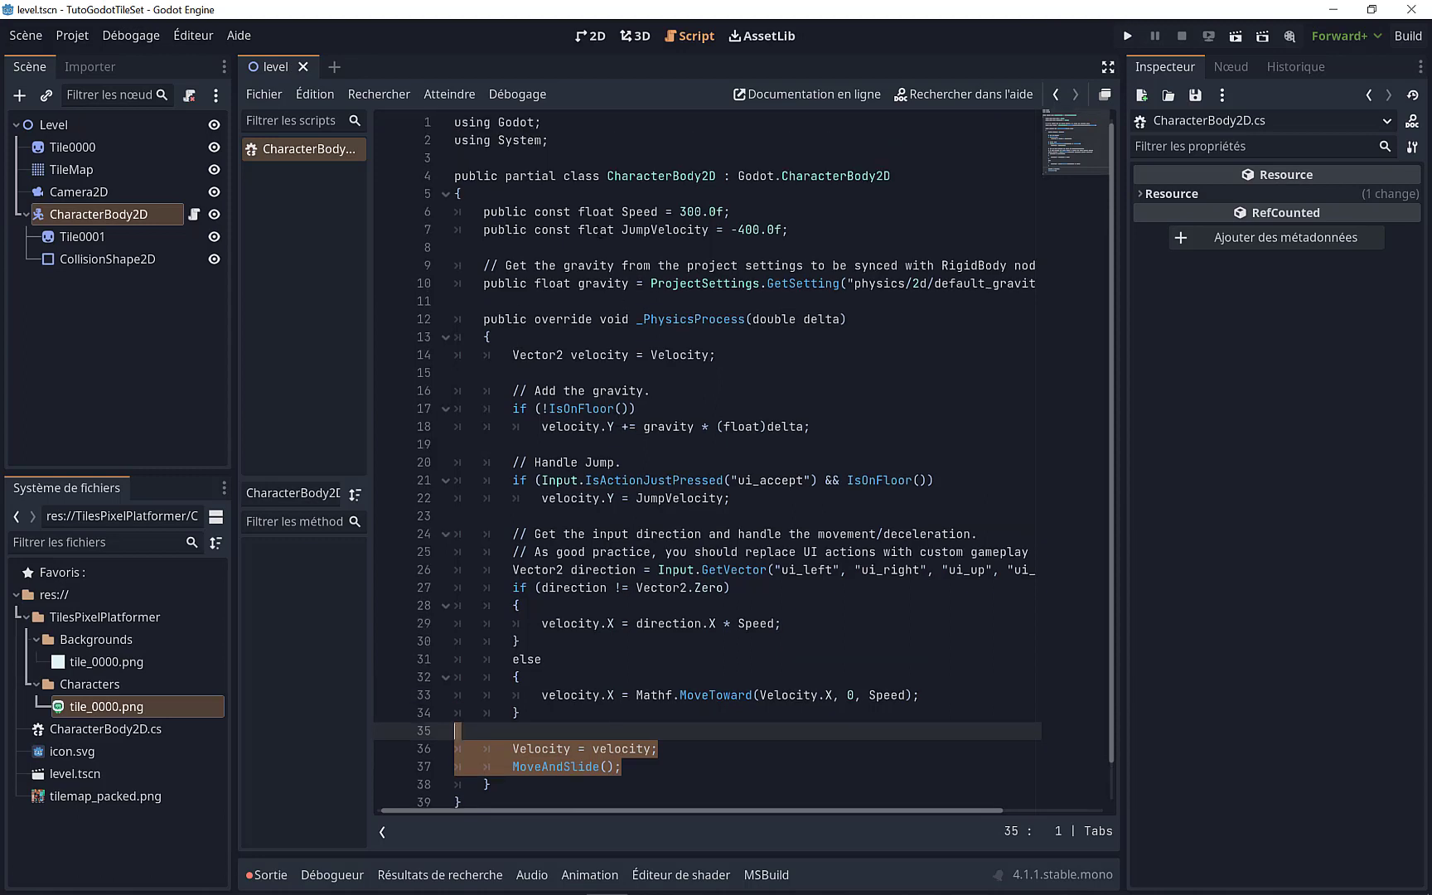
{"action": "left_click", "coordinate": [584, 37]}
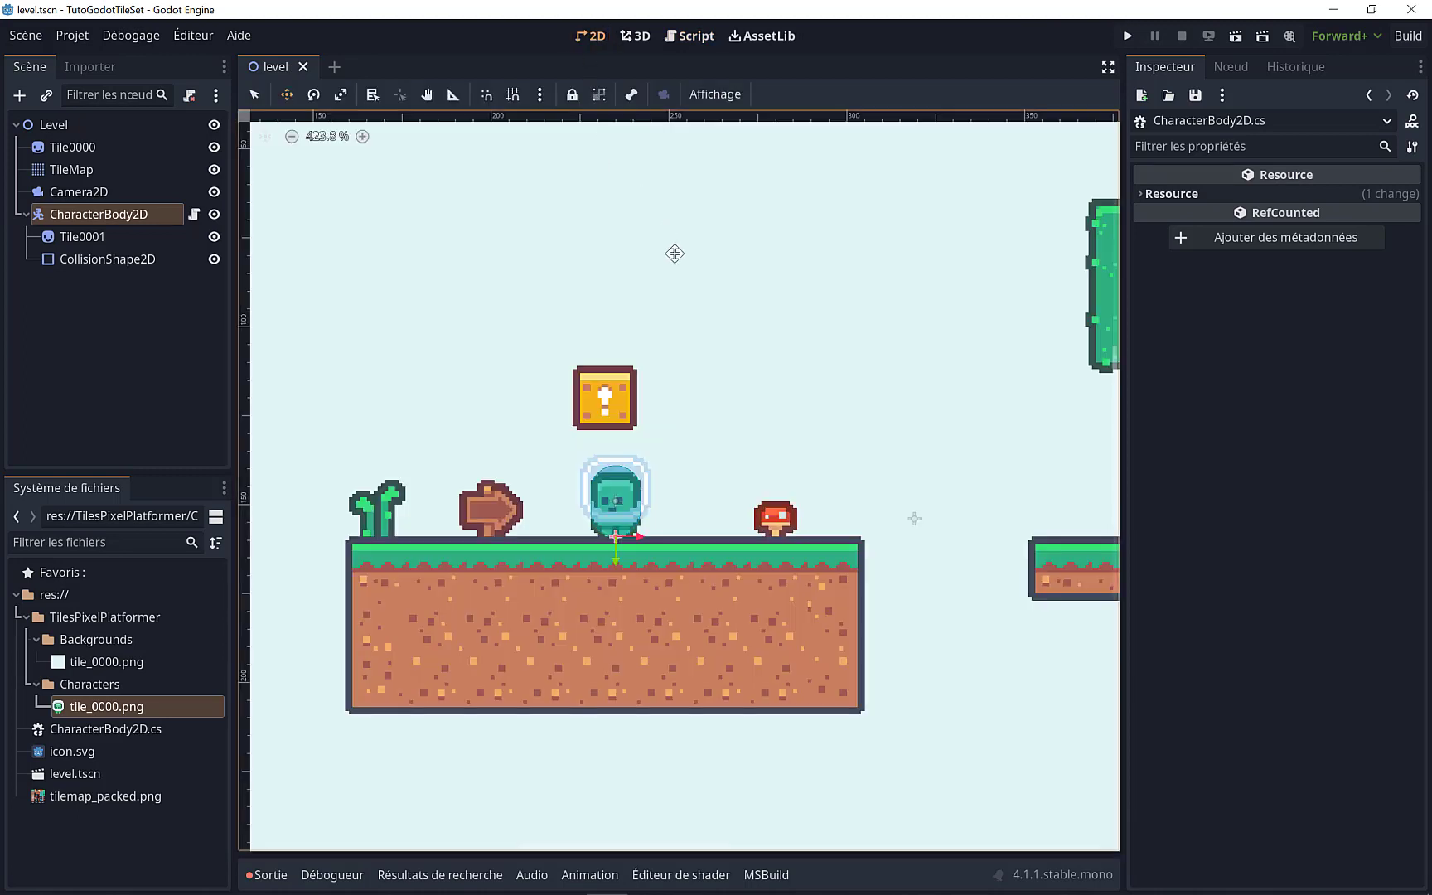
Step: Build and run the game twice with F5, closing each window, then select CharacterBody2D
{"action": "key", "text": "F5"}
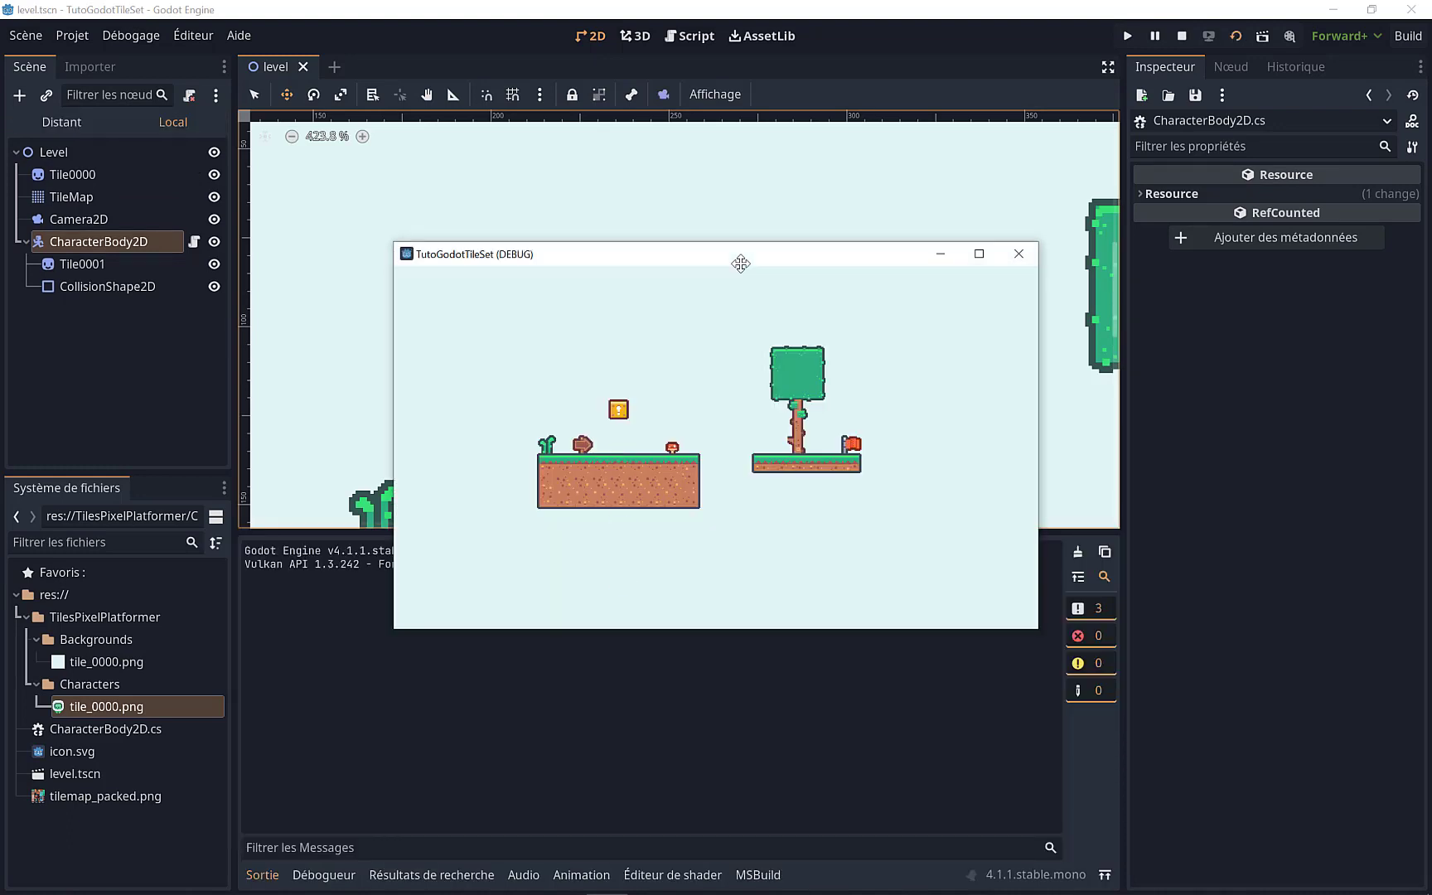
{"action": "left_click", "coordinate": [1018, 253]}
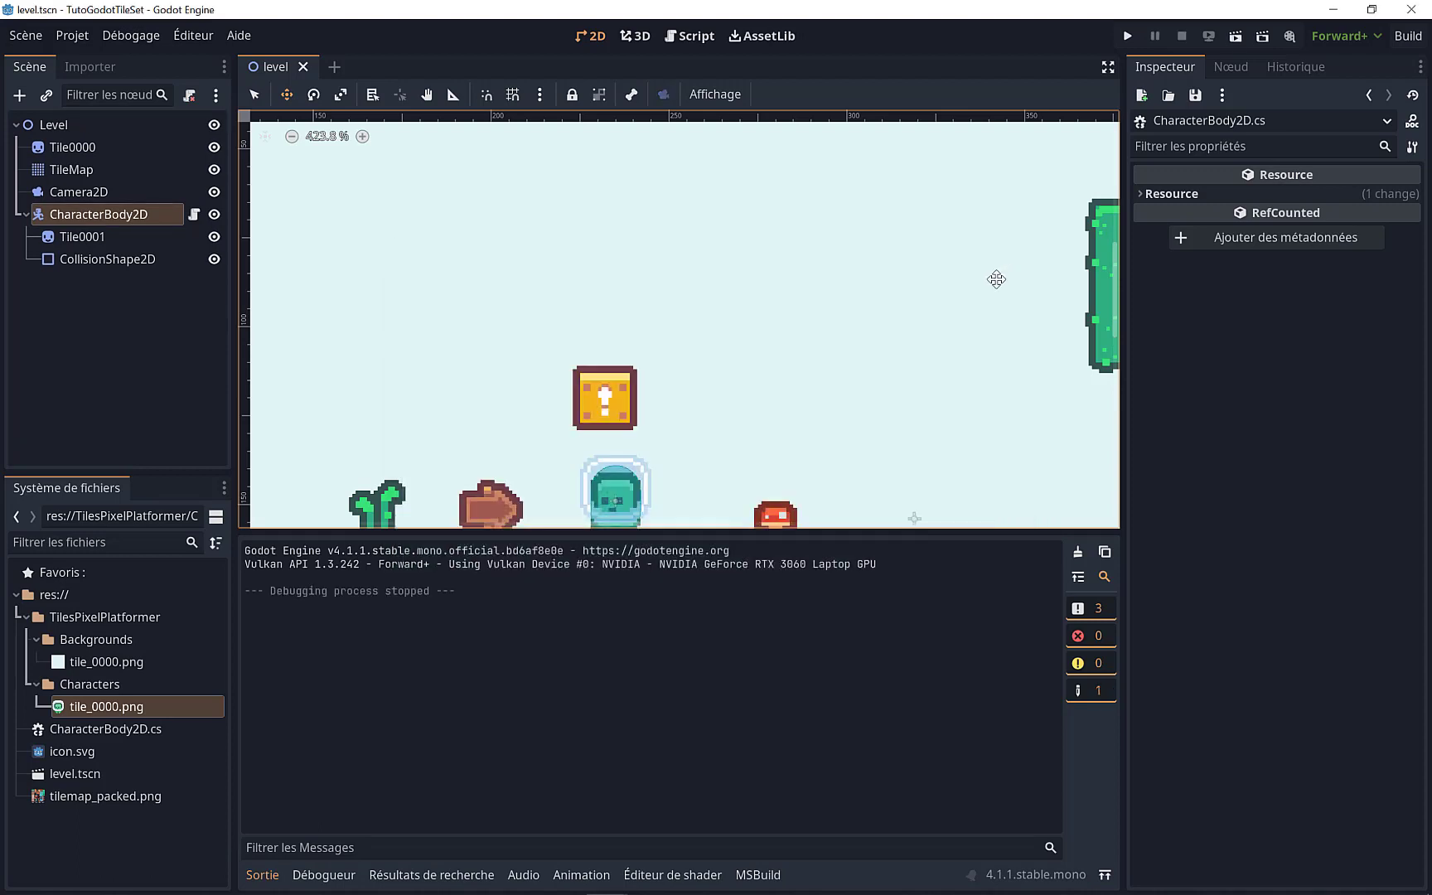
{"action": "key", "text": "F5"}
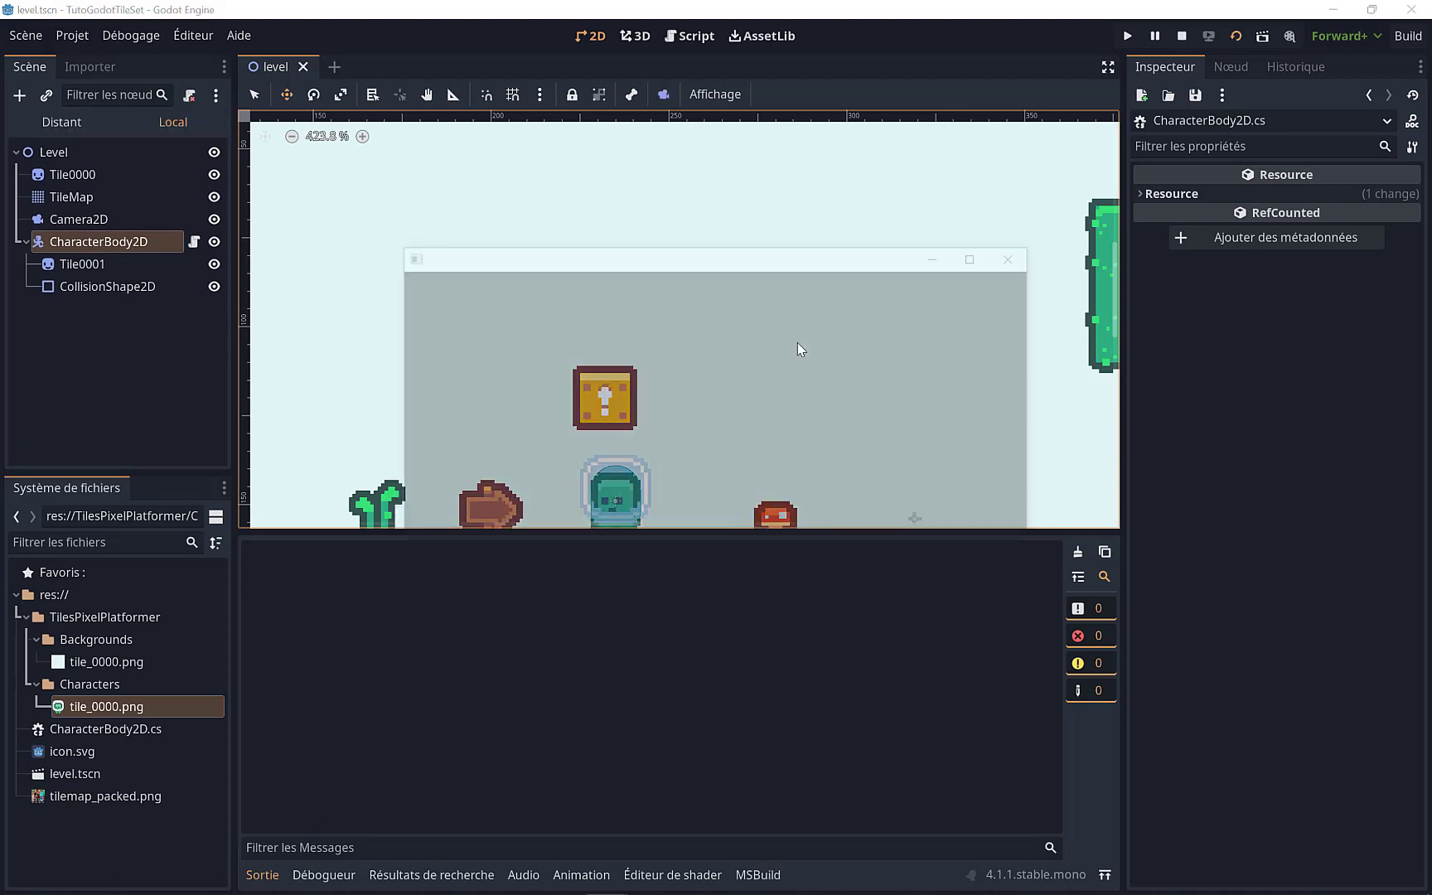
{"action": "left_click", "coordinate": [1018, 253]}
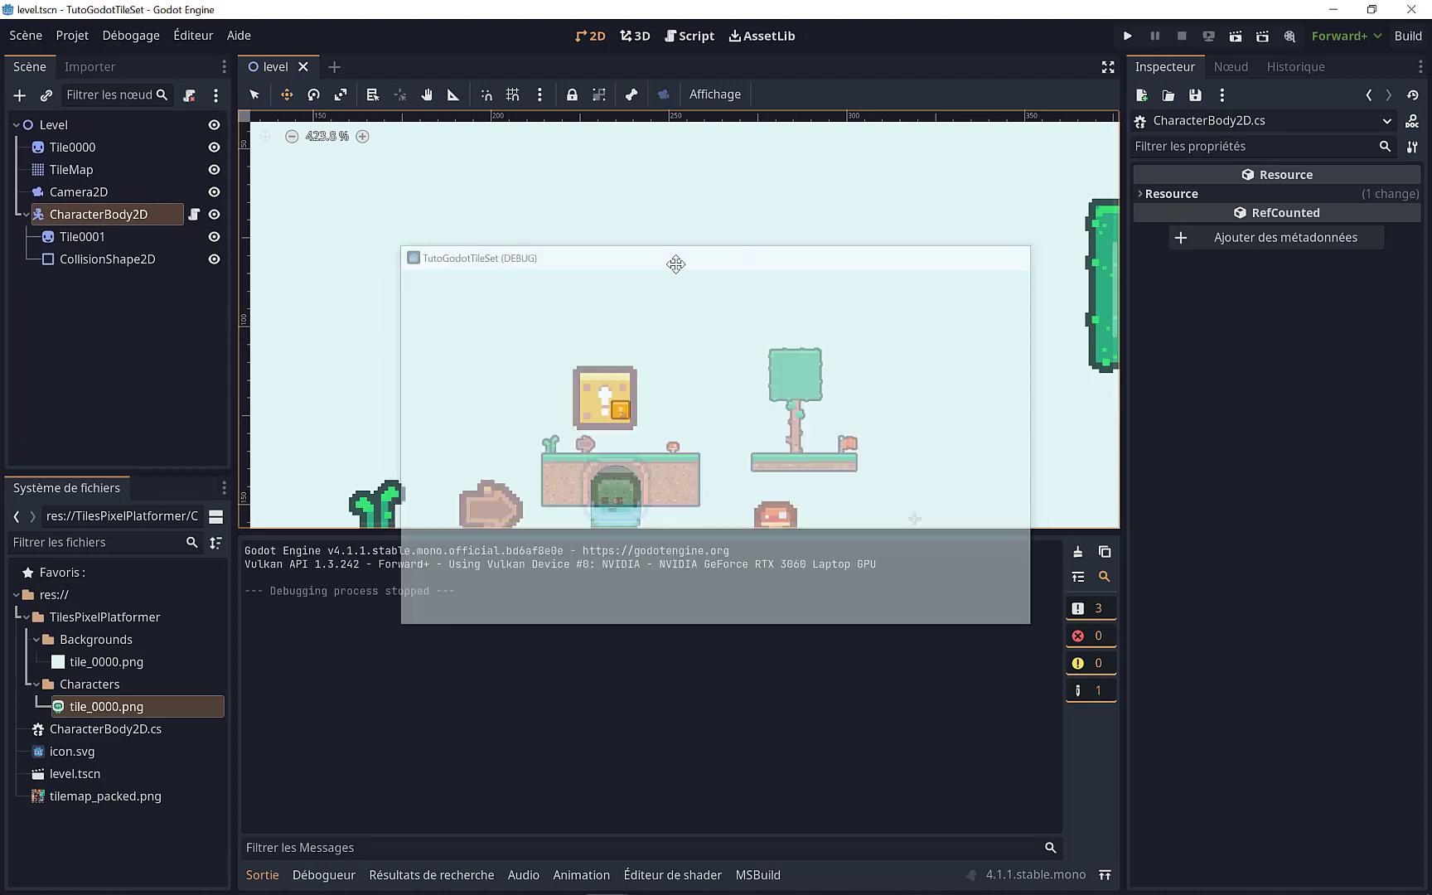
{"action": "left_click", "coordinate": [86, 222]}
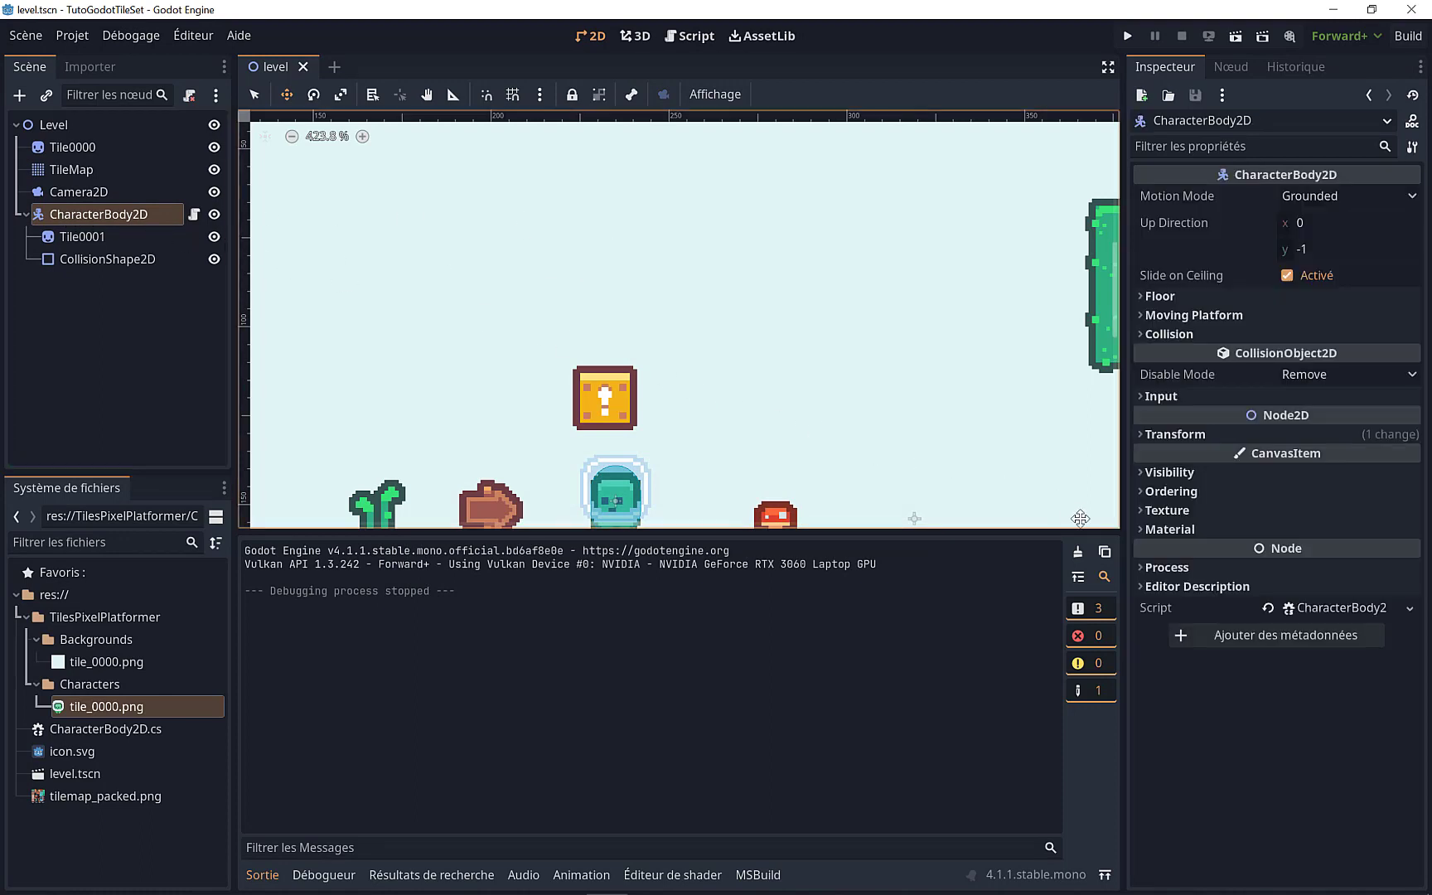
Step: Switch the CharacterBody2D's collision mask from layer 1 to layer 2 and run the game
{"action": "left_click", "coordinate": [1141, 332]}
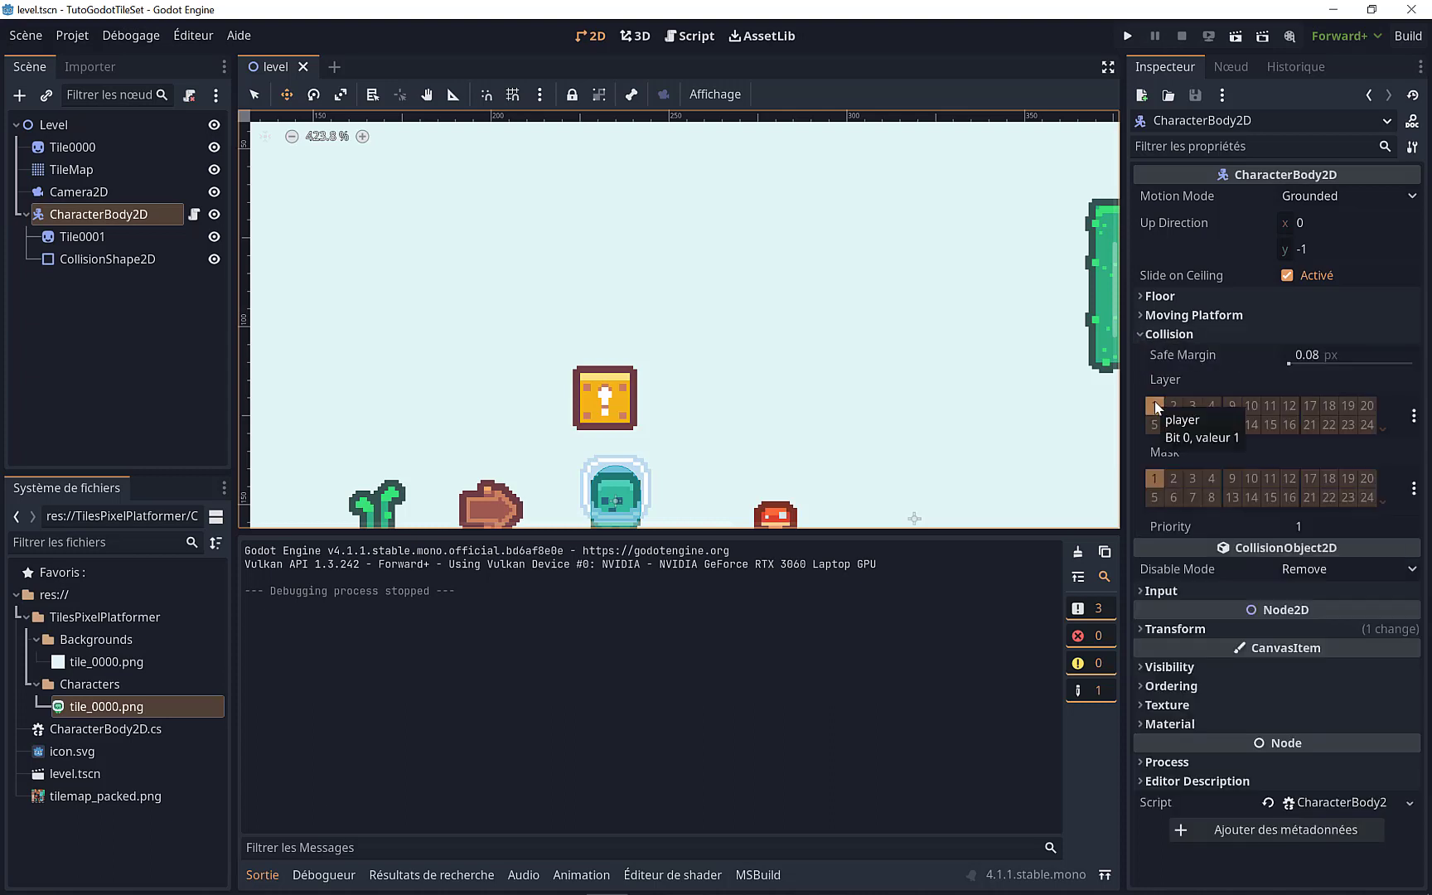
{"action": "left_click", "coordinate": [1157, 477]}
{"action": "left_click", "coordinate": [1171, 477]}
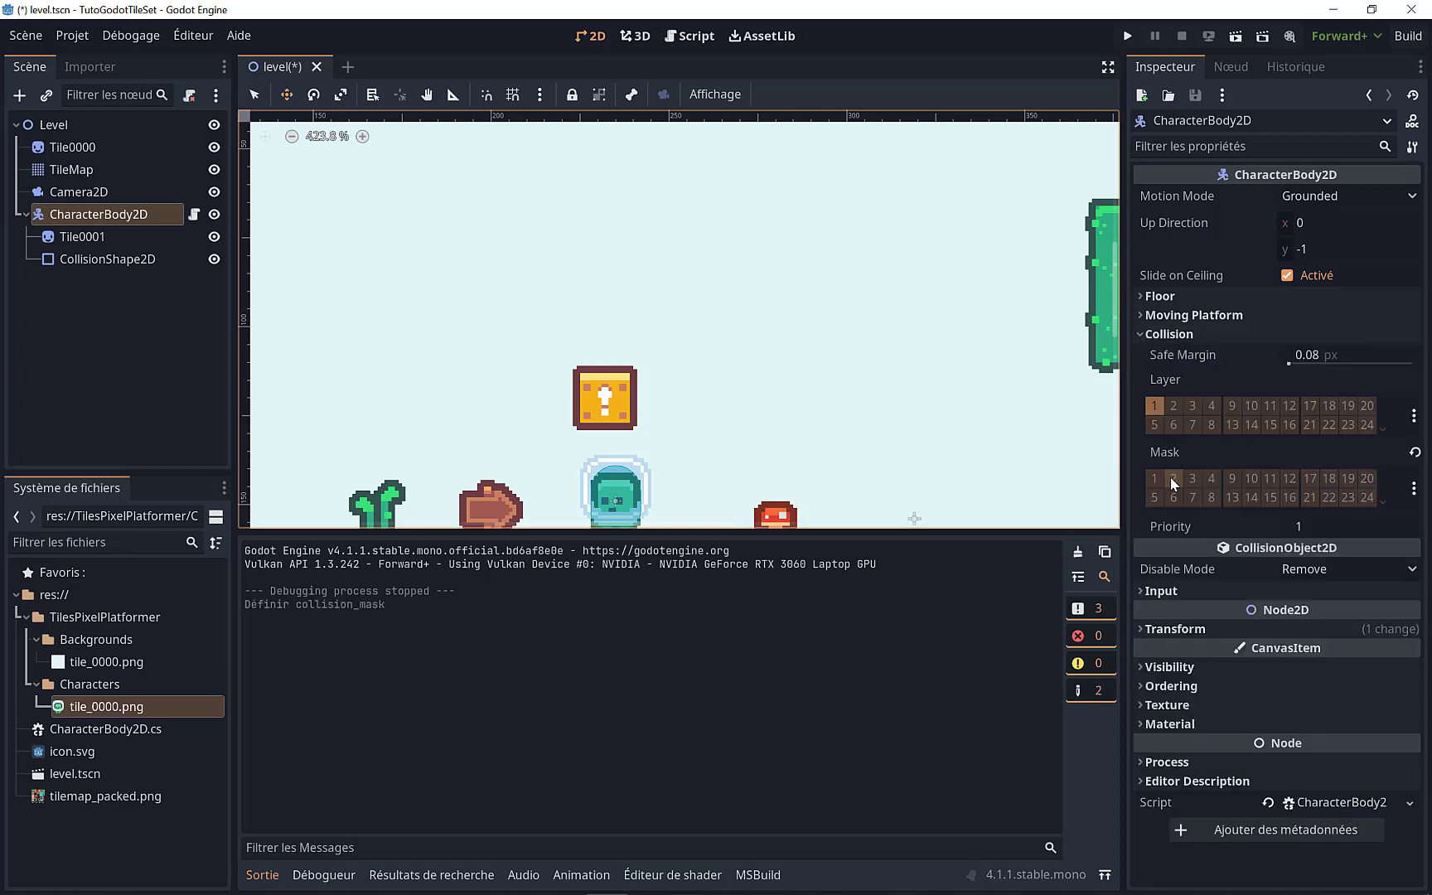
{"action": "key", "text": "F5"}
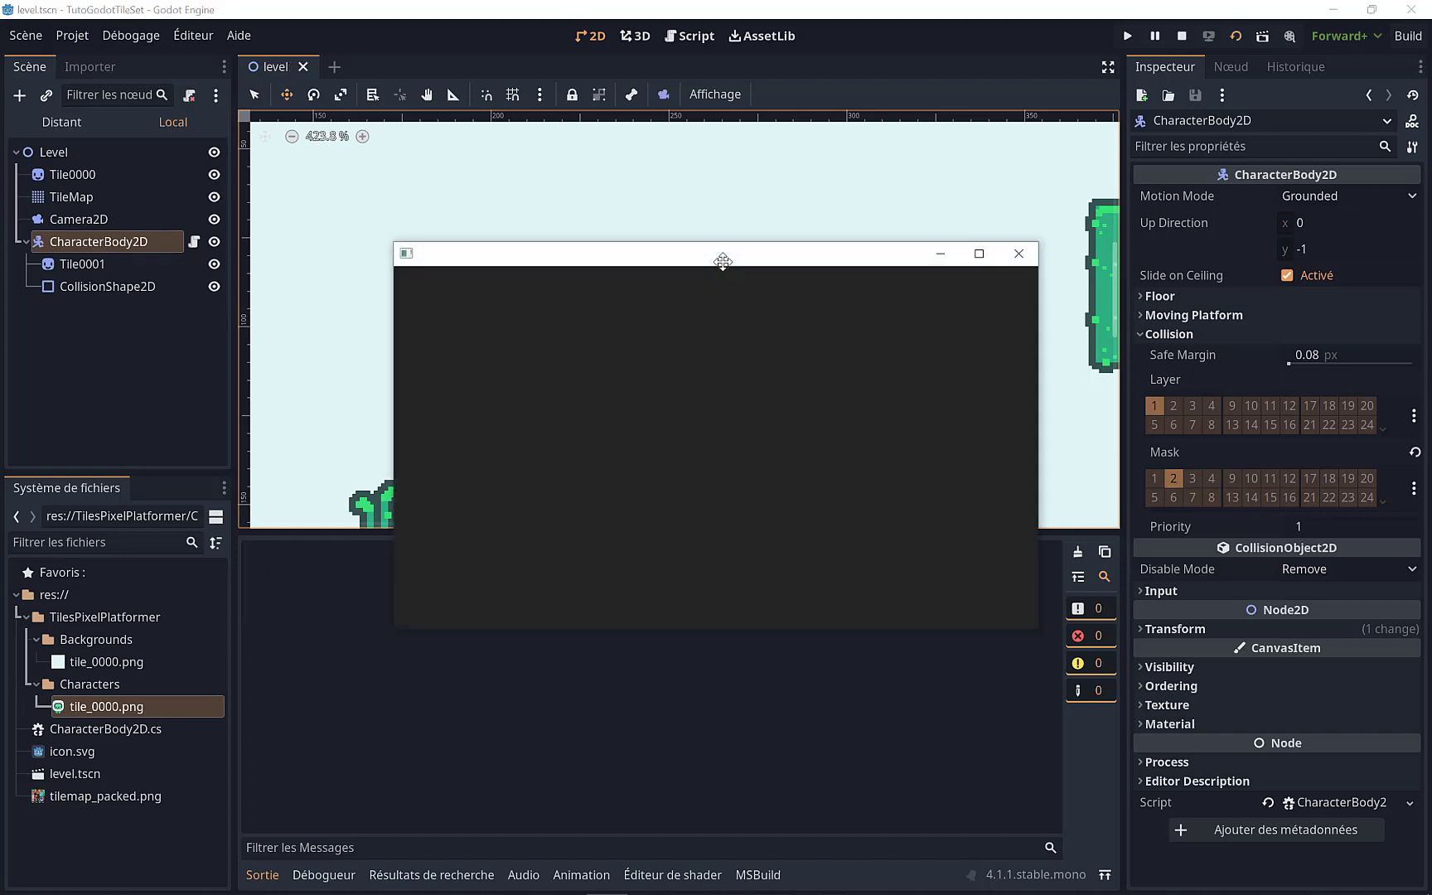
Step: Run and jump the player across the ? block and onto the tree platform using the arrow keys and space
{"action": "key", "text": "Left"}
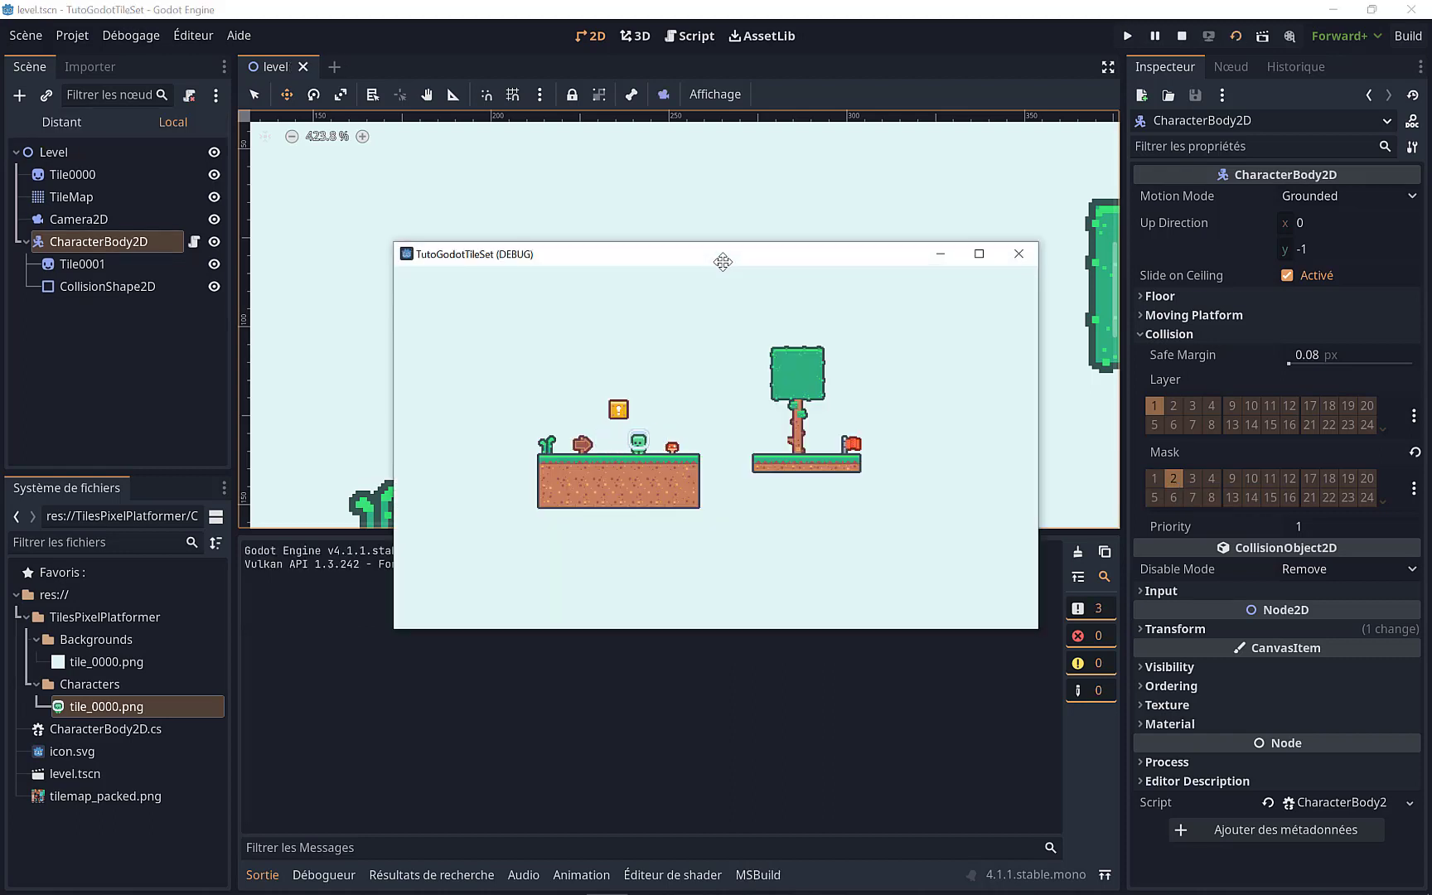
{"action": "key", "text": "space"}
{"action": "key", "text": "Right"}
{"action": "key", "text": "Left"}
{"action": "key", "text": "space"}
{"action": "key", "text": "Left"}
{"action": "key", "text": "Right"}
{"action": "key", "text": "space"}
{"action": "key", "text": "Left"}
{"action": "key", "text": "space"}
{"action": "key", "text": "Right"}
{"action": "key", "text": "space"}
{"action": "key", "text": "Right"}
{"action": "key", "text": "Right"}
Step: Close the running game, move CharacterBody2D directly after Tile0000, and relaunch with F5
{"action": "left_click", "coordinate": [1018, 253]}
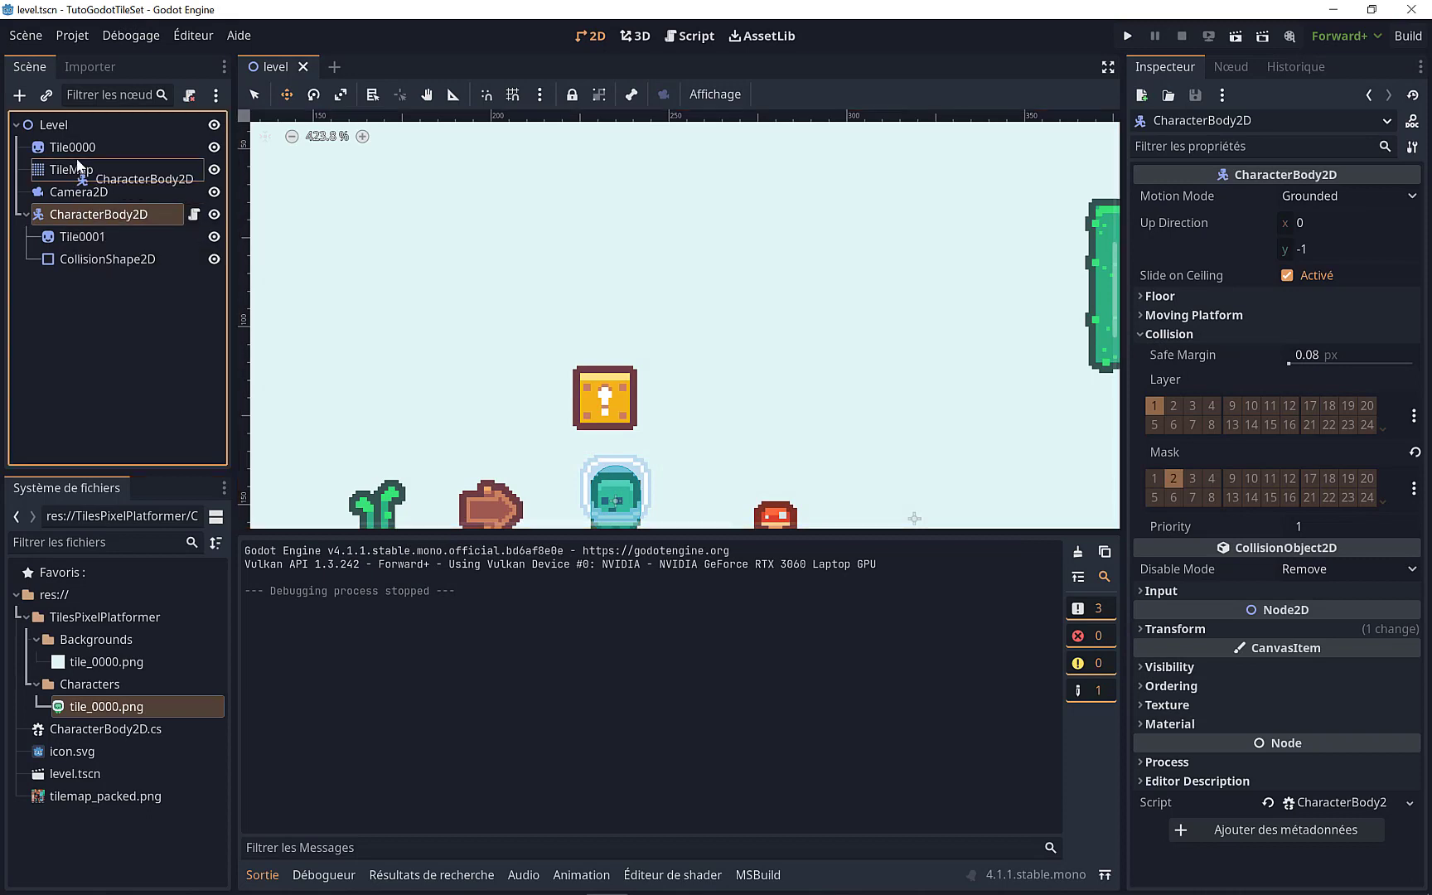
{"action": "left_click_drag", "start_coordinate": [72, 215], "coordinate": [112, 159]}
{"action": "key", "text": "F5"}
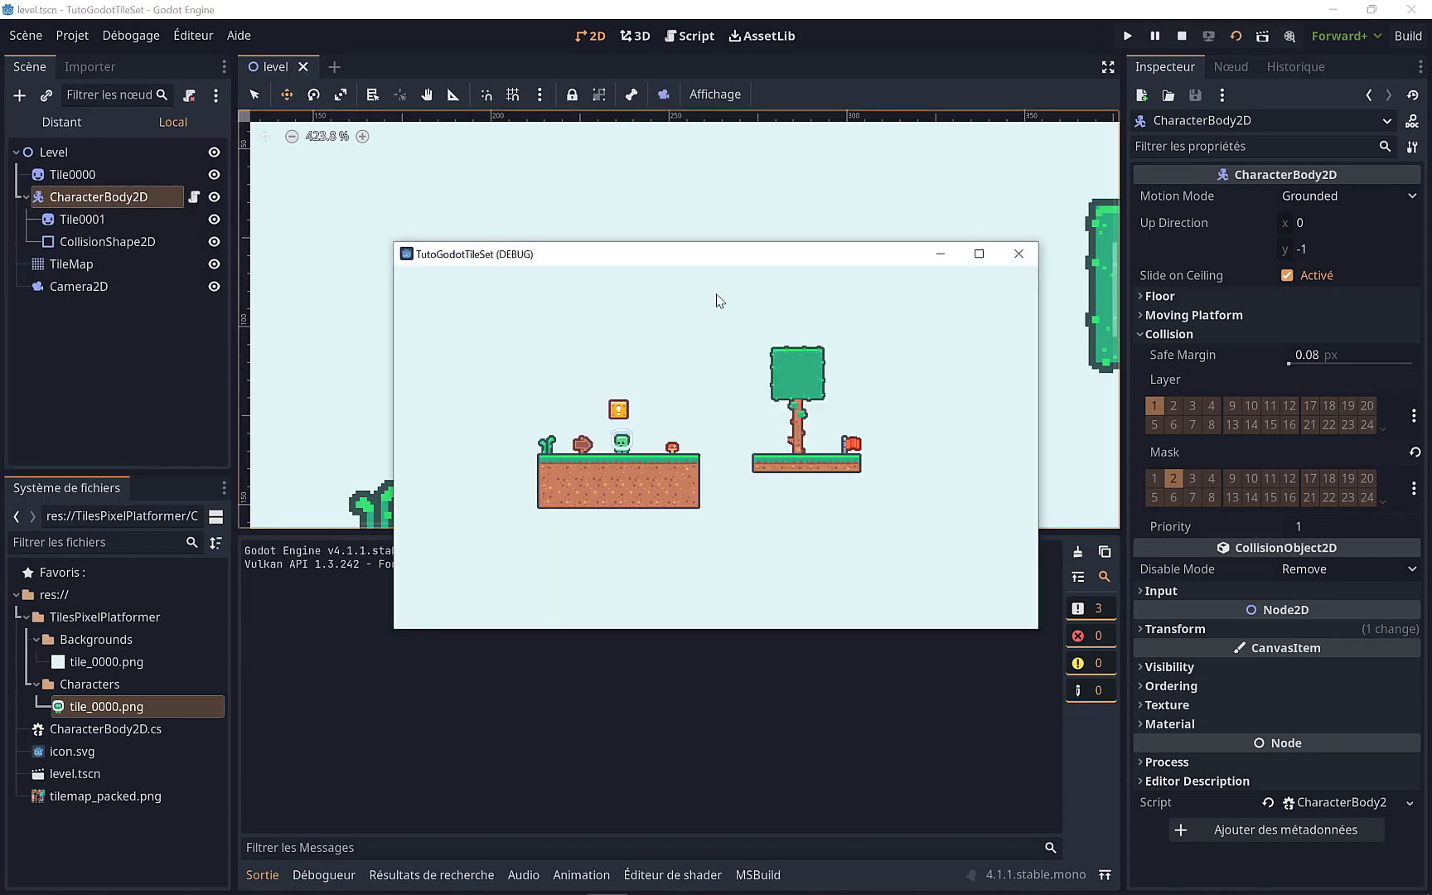
Step: Run and jump the player between the left platform, the tree and the sign
{"action": "key", "text": "Right"}
{"action": "key", "text": "space"}
{"action": "key", "text": "Left"}
{"action": "key", "text": "Left"}
{"action": "key", "text": "space"}
{"action": "key", "text": "Right"}
{"action": "key", "text": "space"}
{"action": "key", "text": "Right"}
{"action": "key", "text": "space"}
{"action": "key", "text": "Left"}
Step: Close the test game and collapse the CharacterBody2D node's children in the Scene dock
{"action": "left_click", "coordinate": [1014, 261]}
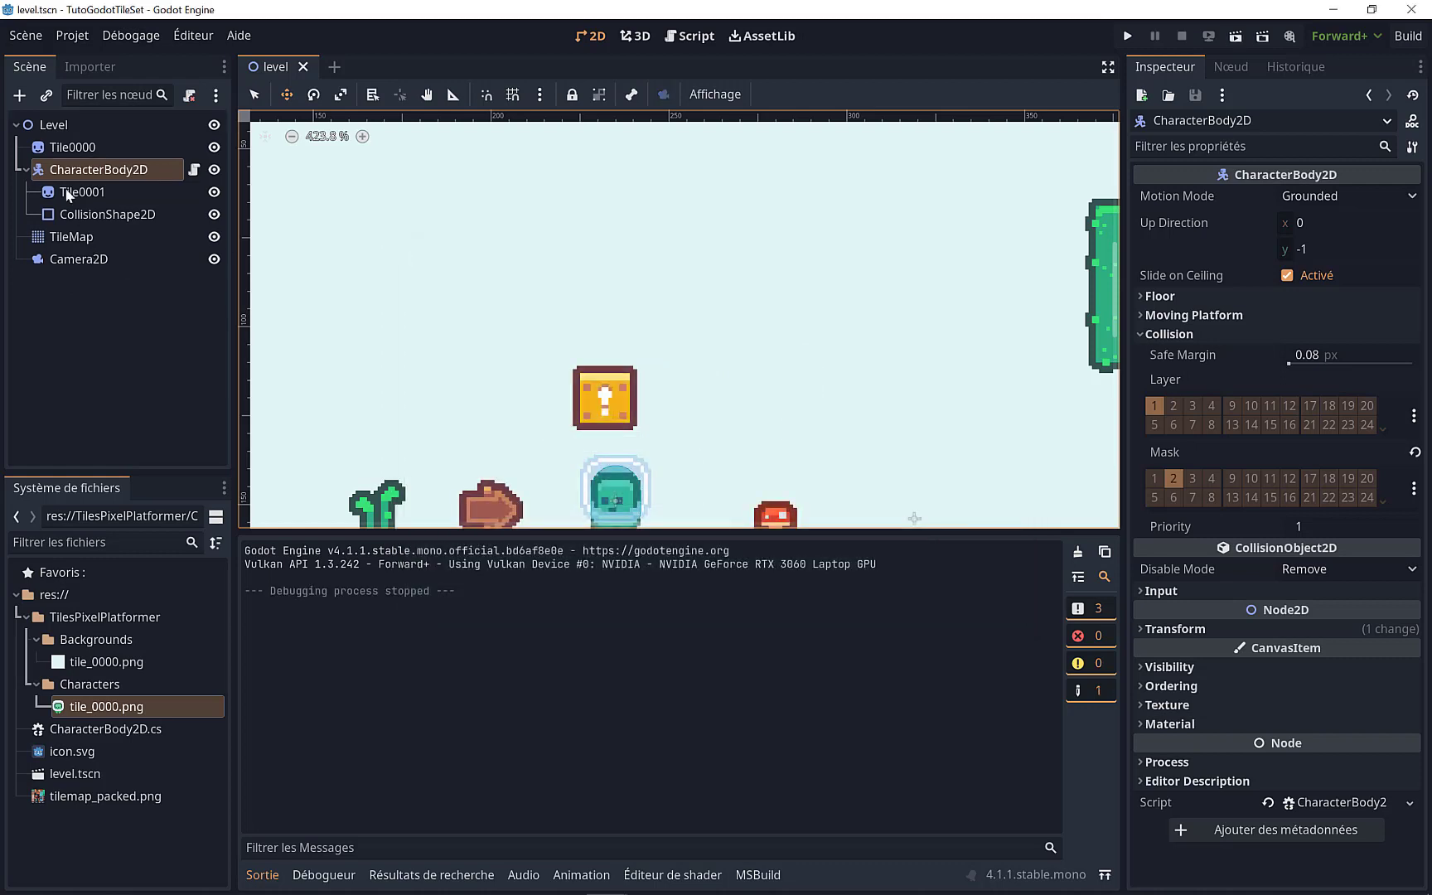
{"action": "left_click", "coordinate": [25, 169]}
{"action": "scroll", "coordinate": [565, 281], "scroll_direction": "down", "scroll_amount": 2}
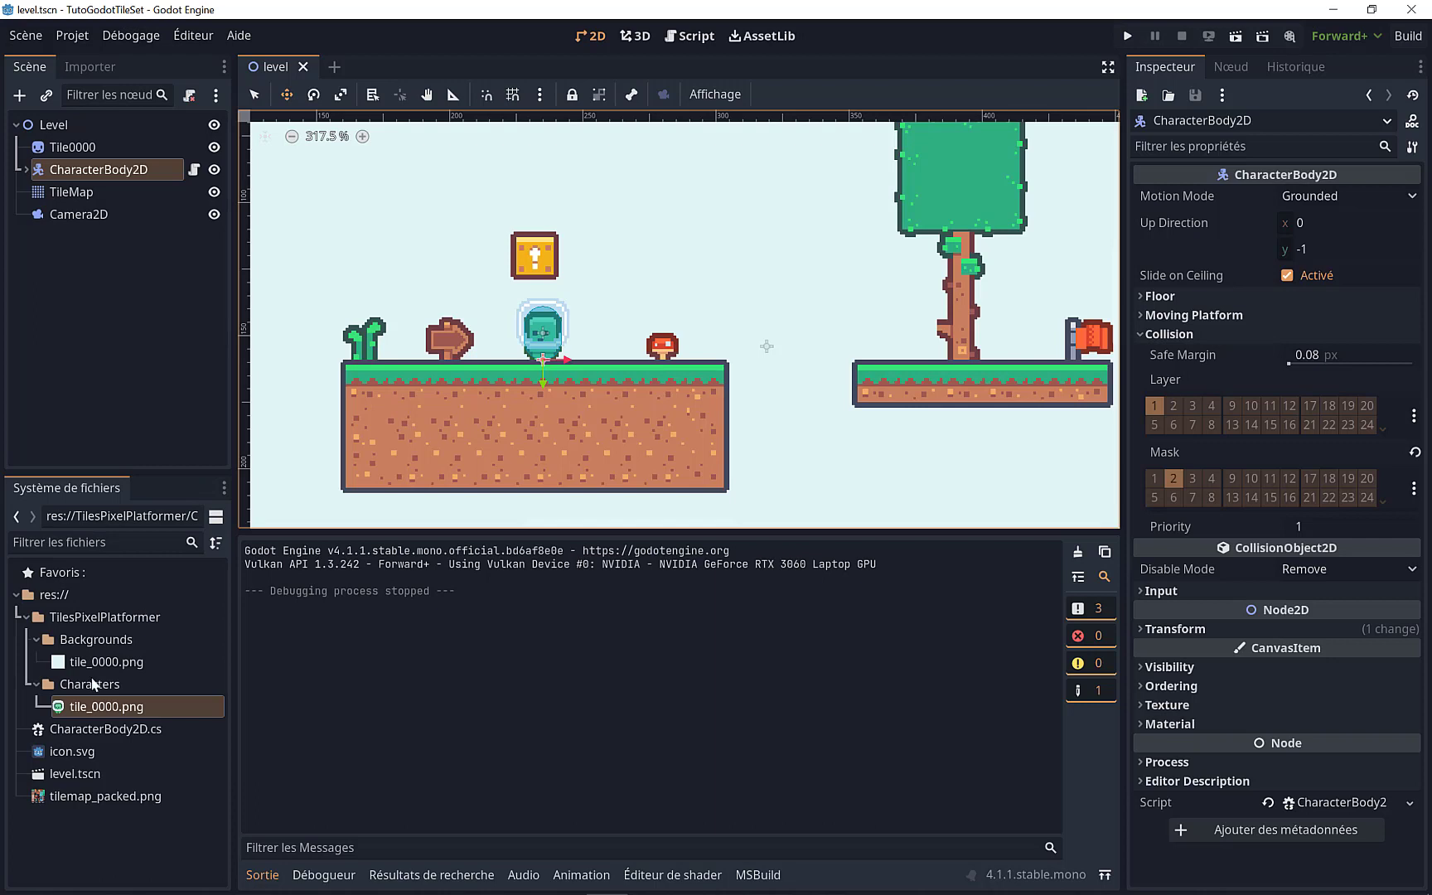
Step: Select tilemap_packed.png in the FileSystem and reposition the view over the level
{"action": "left_click", "coordinate": [62, 797]}
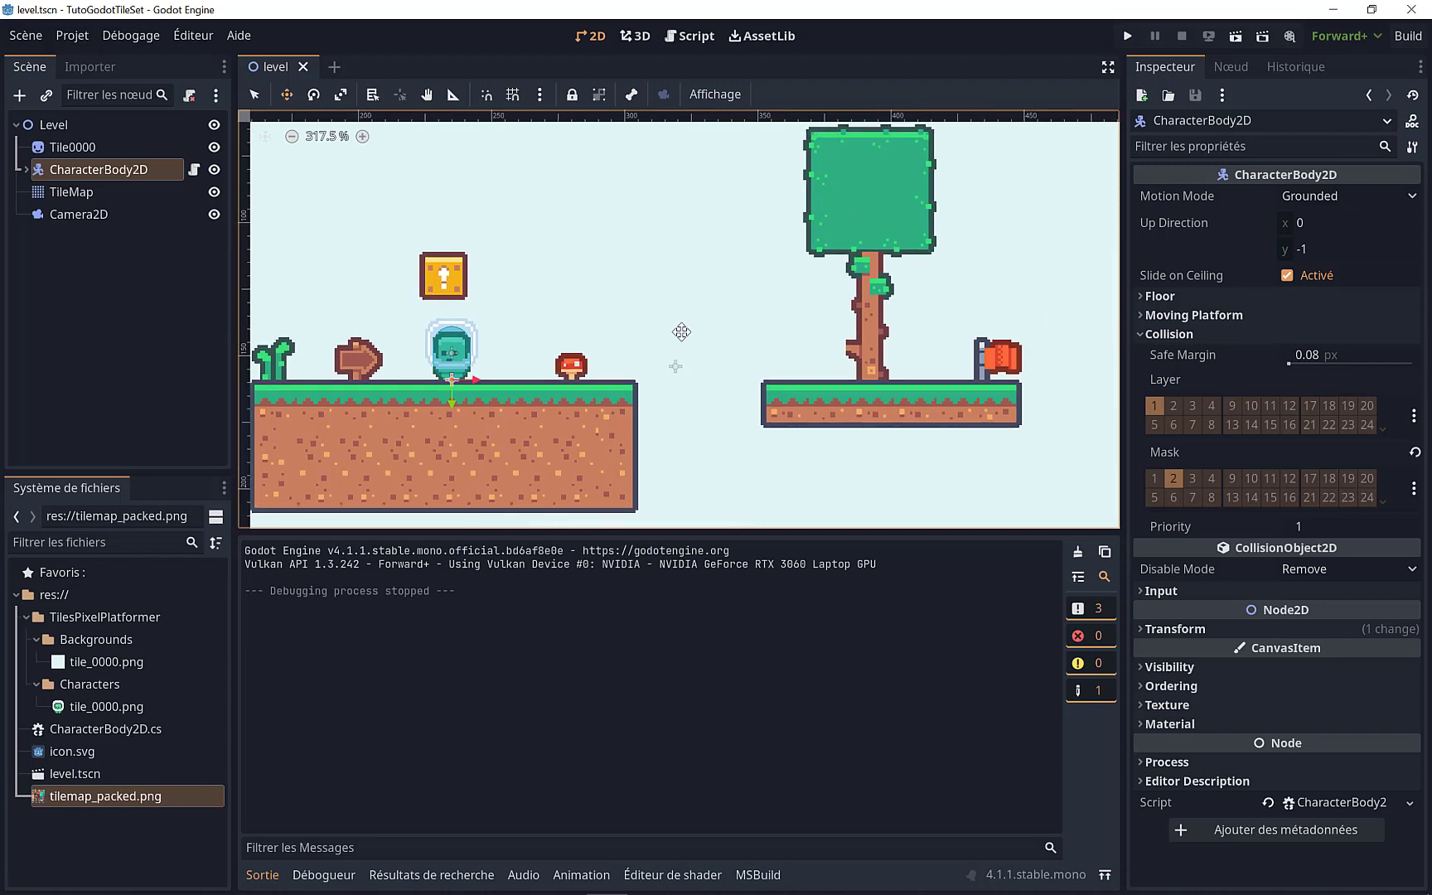
{"action": "middle_click_drag", "start_coordinate": [776, 283], "coordinate": [673, 332]}
{"action": "scroll", "coordinate": [453, 280], "scroll_direction": "up", "scroll_amount": 1}
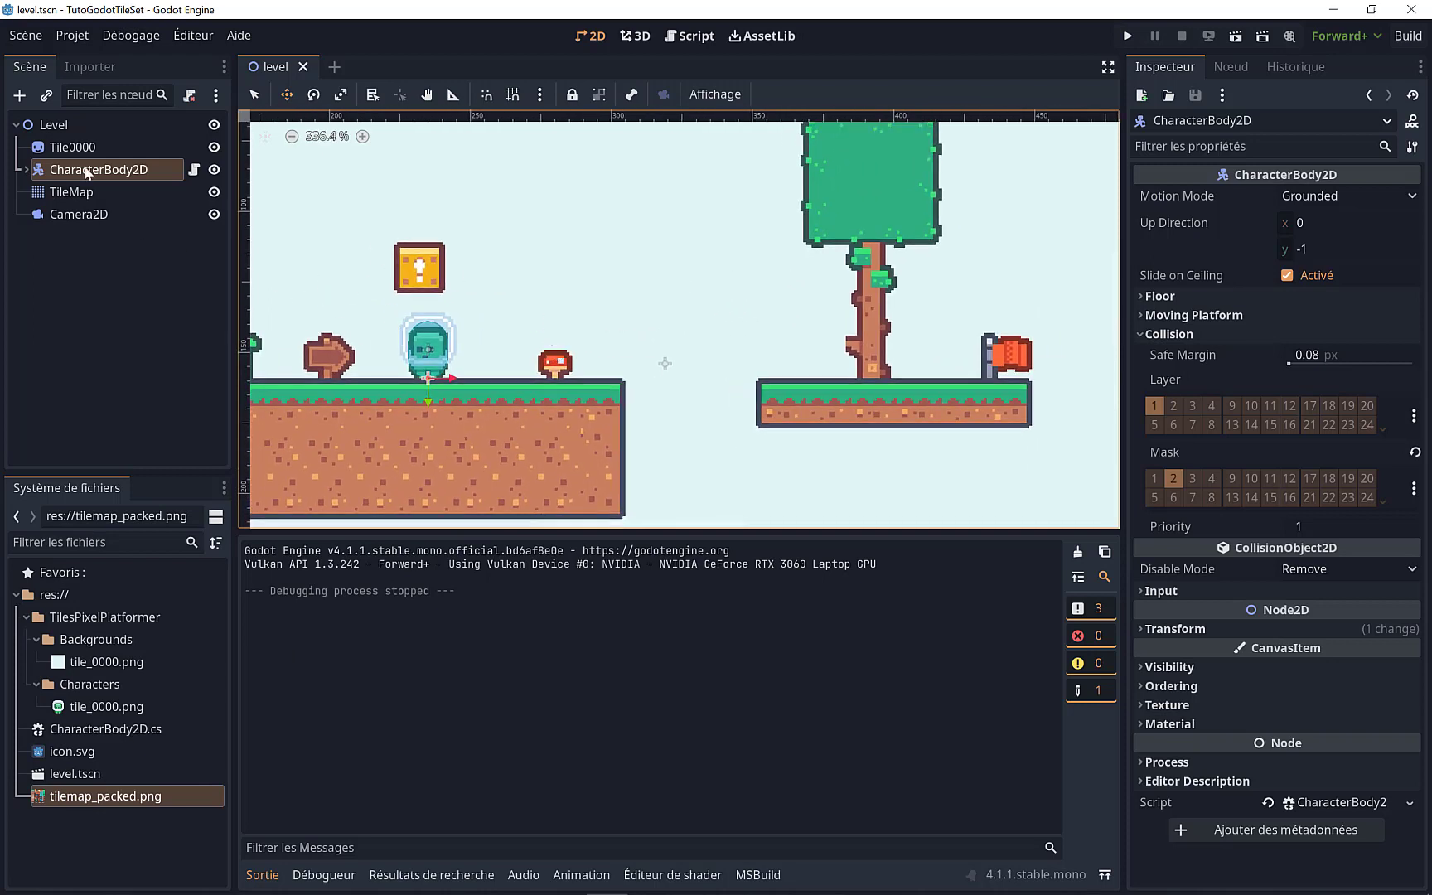
Step: Start a new child node under the Level root and search 'spri' to find Sprite2D
{"action": "left_click", "coordinate": [65, 130]}
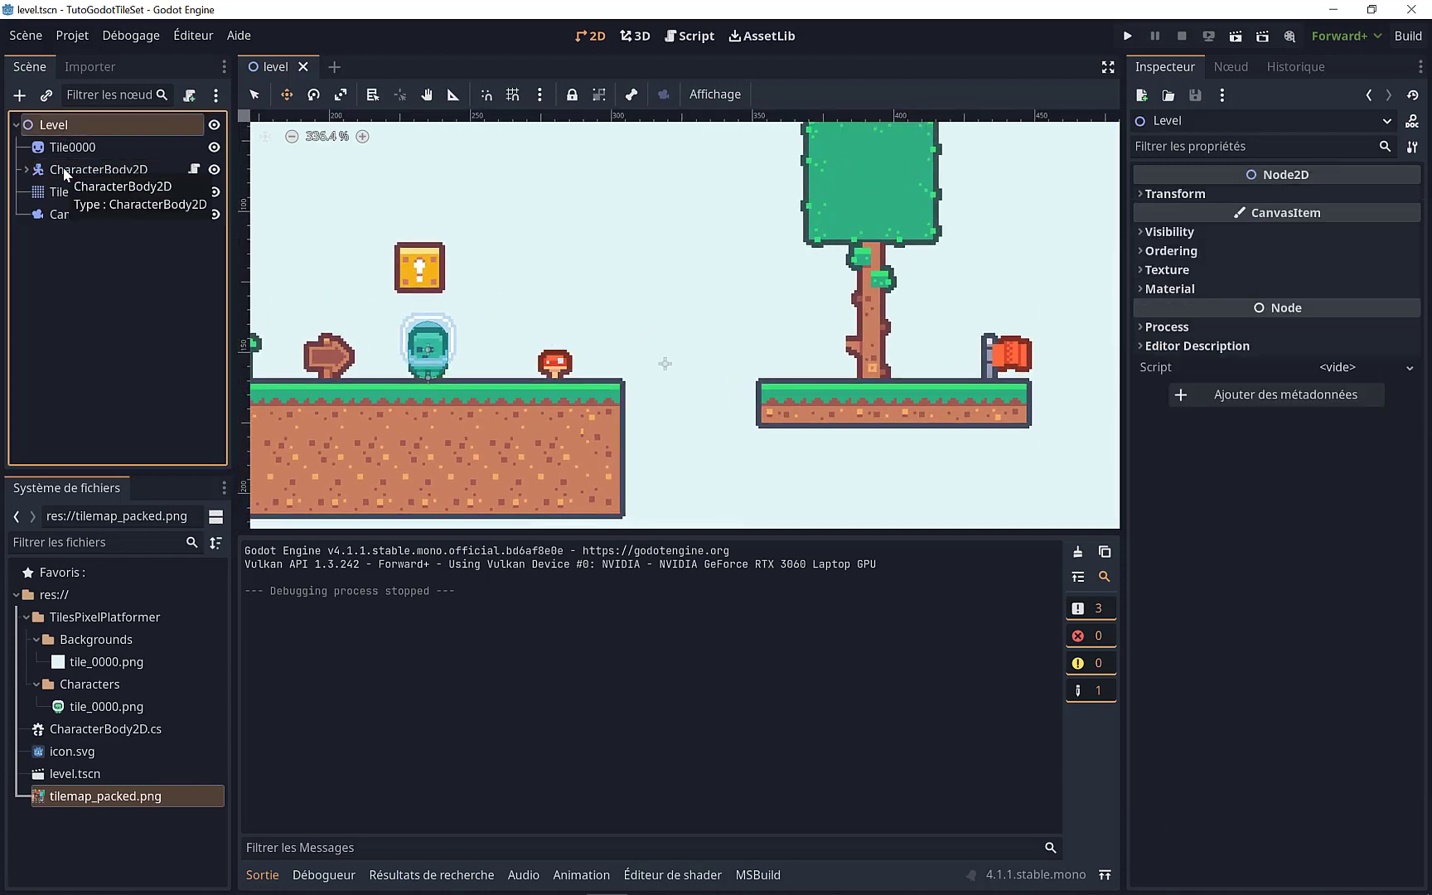
{"action": "left_click", "coordinate": [19, 96]}
{"action": "type", "text": "coll"}
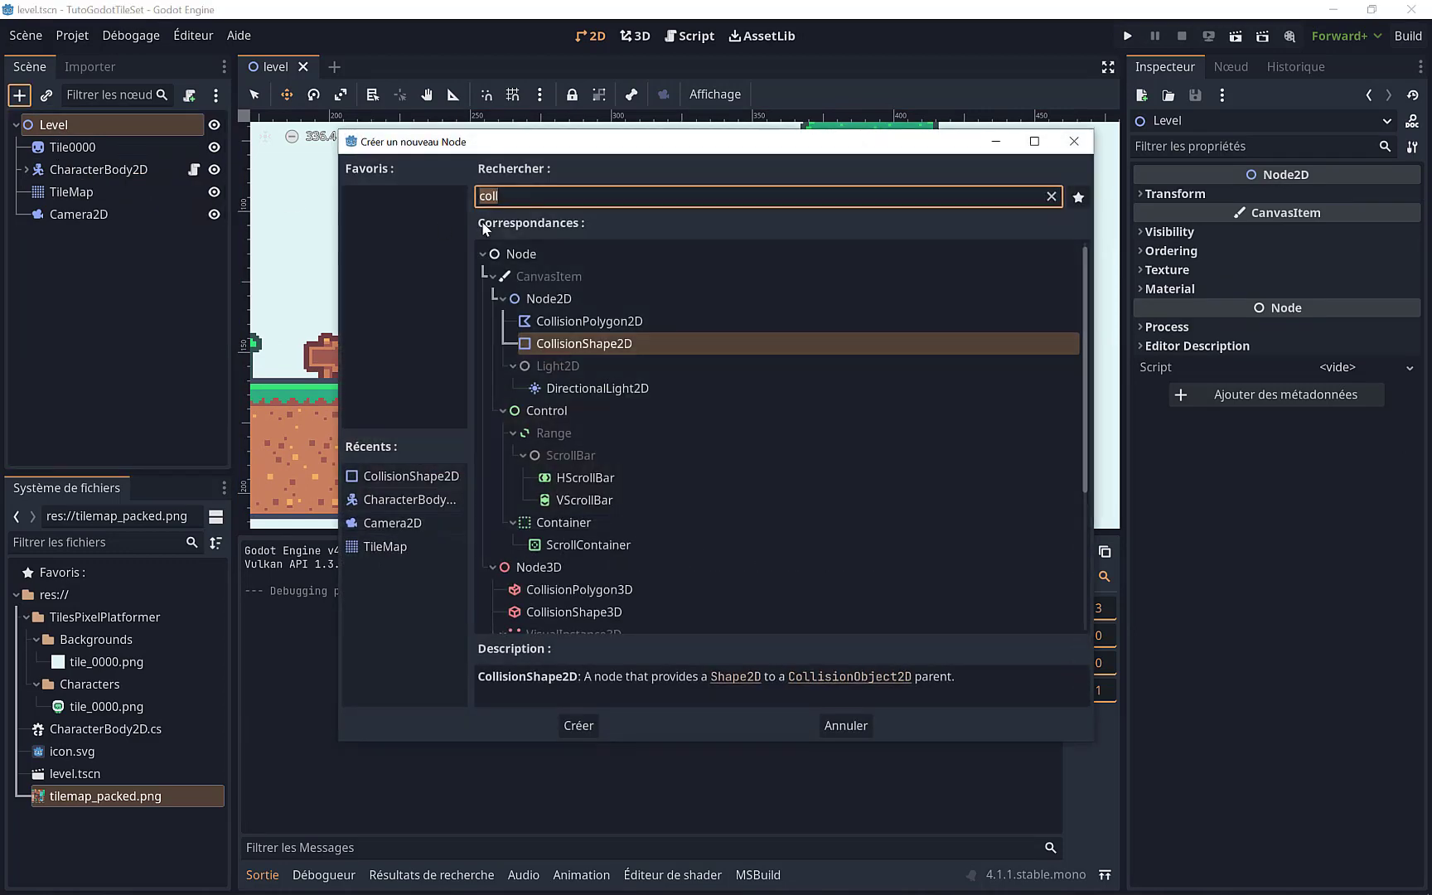
{"action": "key", "text": "BackSpace"}
{"action": "key", "text": "BackSpace"}
{"action": "key", "text": "BackSpace"}
{"action": "type", "text": "spri"}
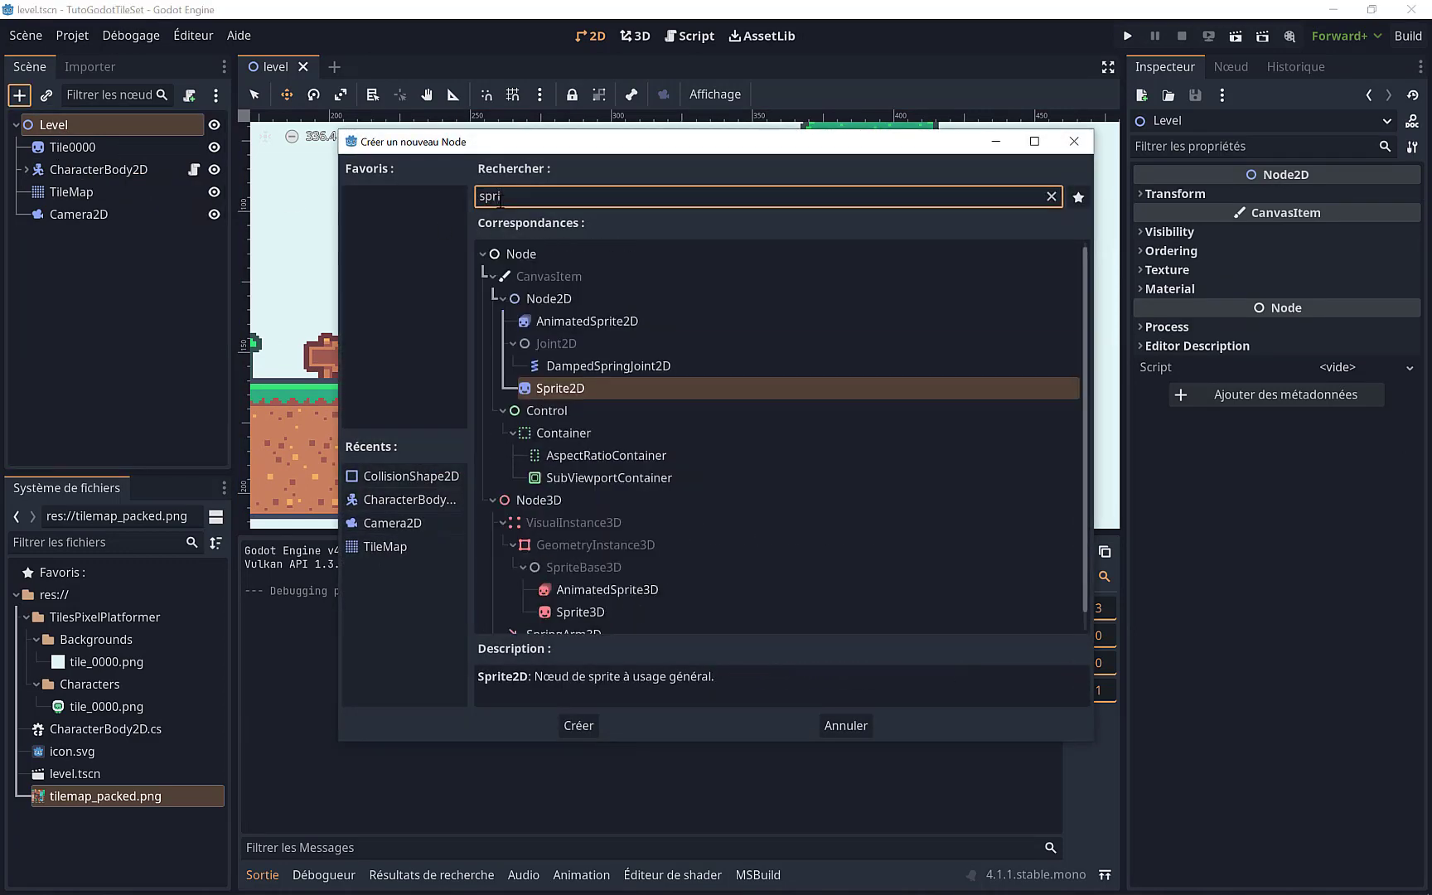
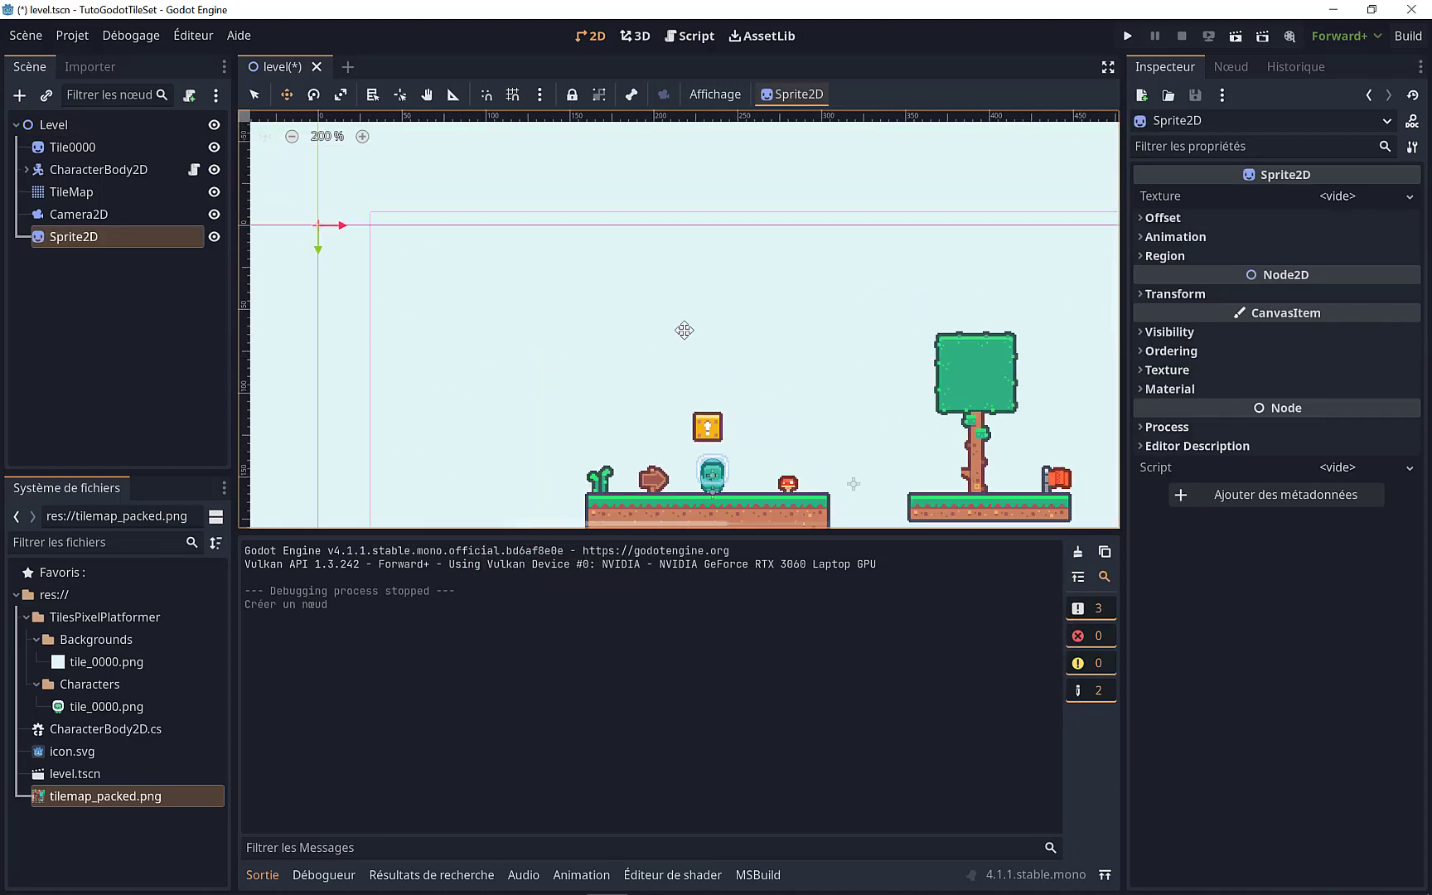
Step: Give the Sprite2D a new GradientTexture1D texture
{"action": "left_click", "coordinate": [1350, 197]}
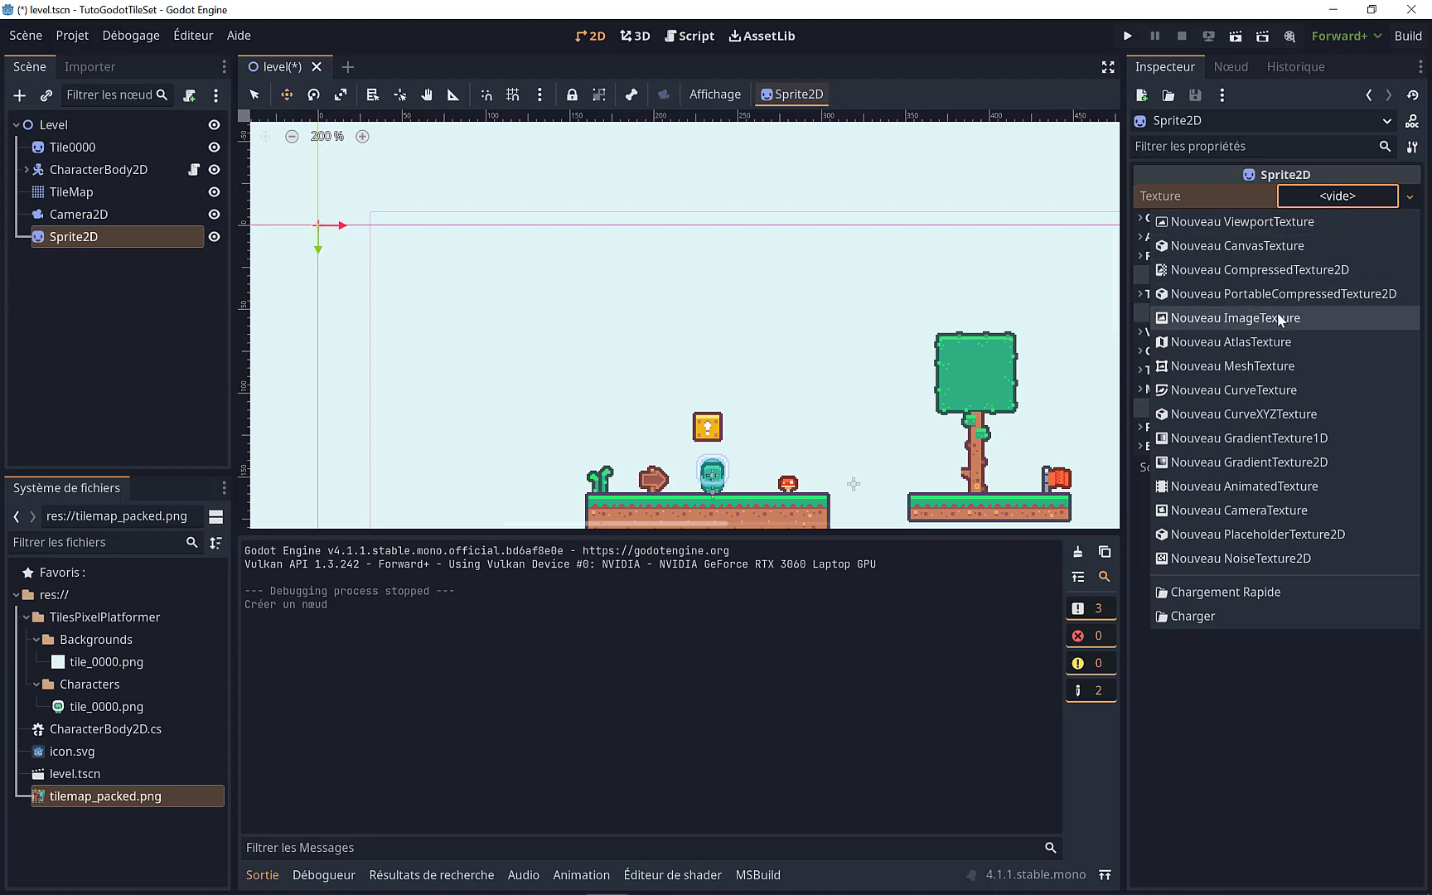
{"action": "left_click", "coordinate": [1260, 439]}
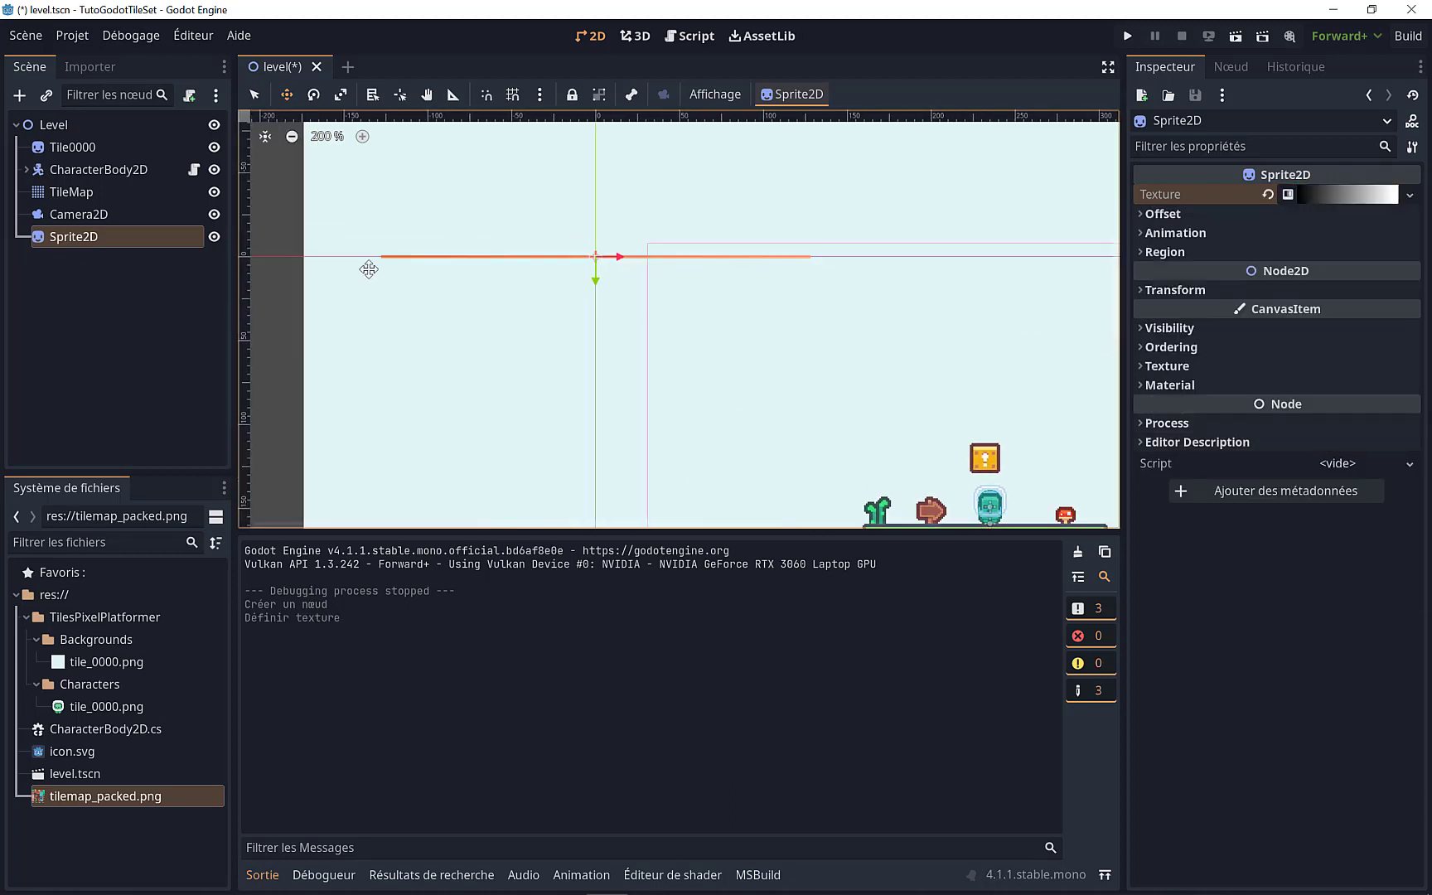
{"action": "left_click", "coordinate": [1139, 214]}
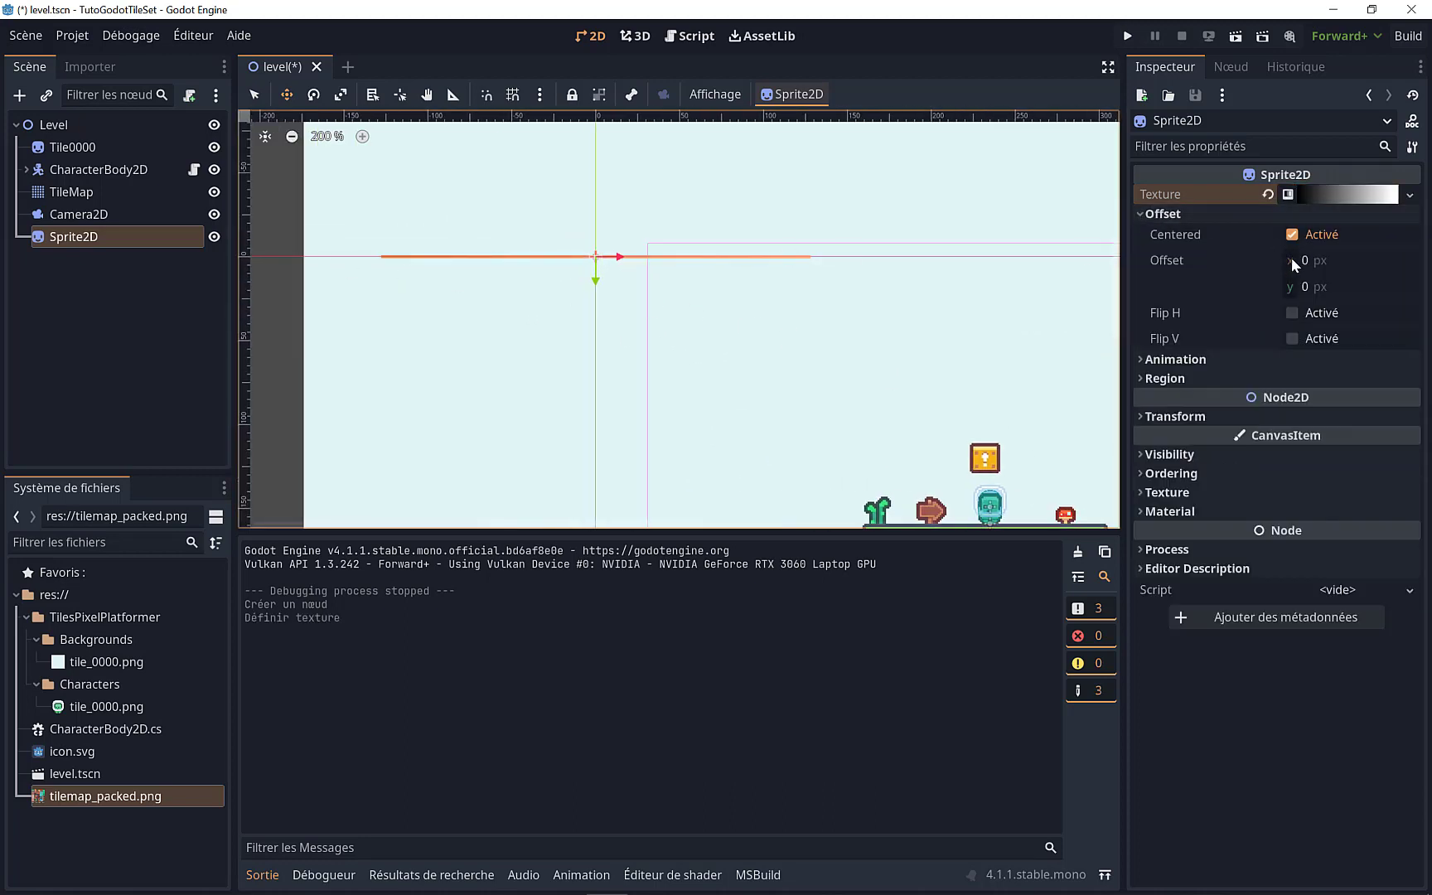
Step: Set the gradient texture's width to 64 px, then reduce it to 16 px
{"action": "left_click", "coordinate": [1325, 195]}
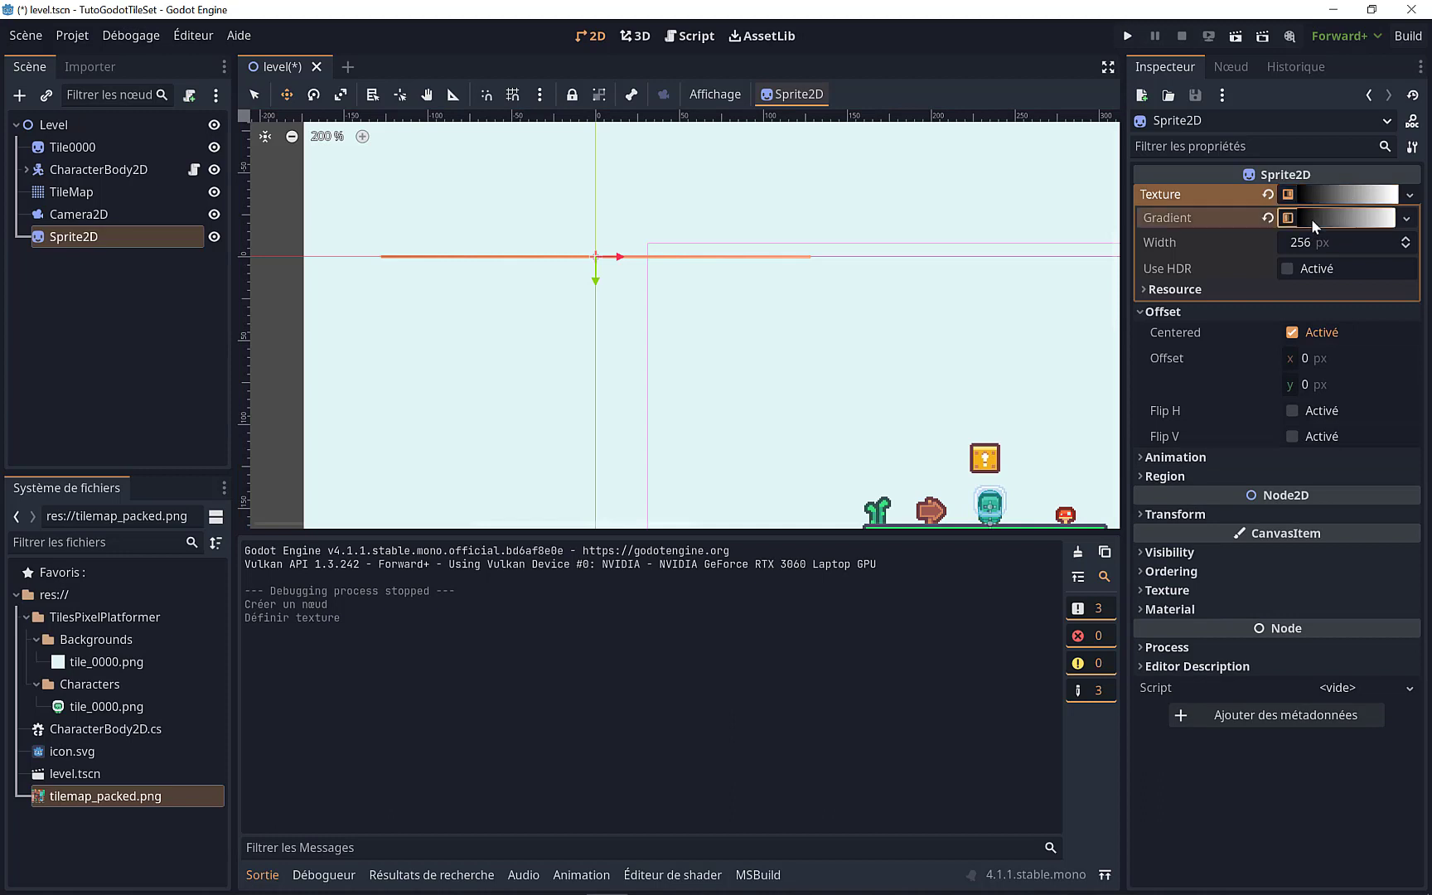
{"action": "left_click", "coordinate": [1311, 220]}
{"action": "left_click", "coordinate": [1331, 371]}
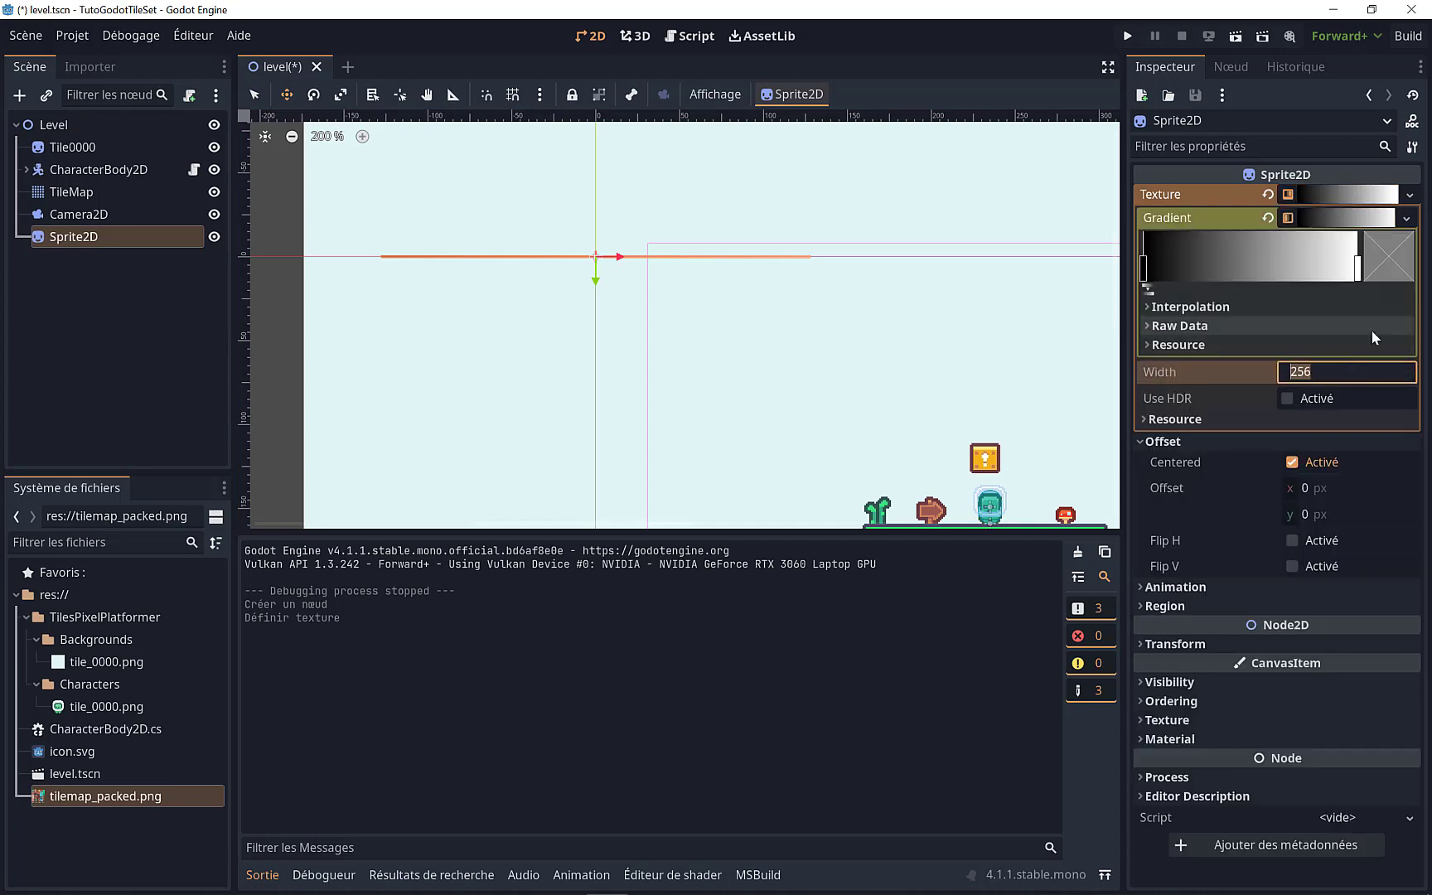
{"action": "type", "text": "64"}
{"action": "key", "text": "Return"}
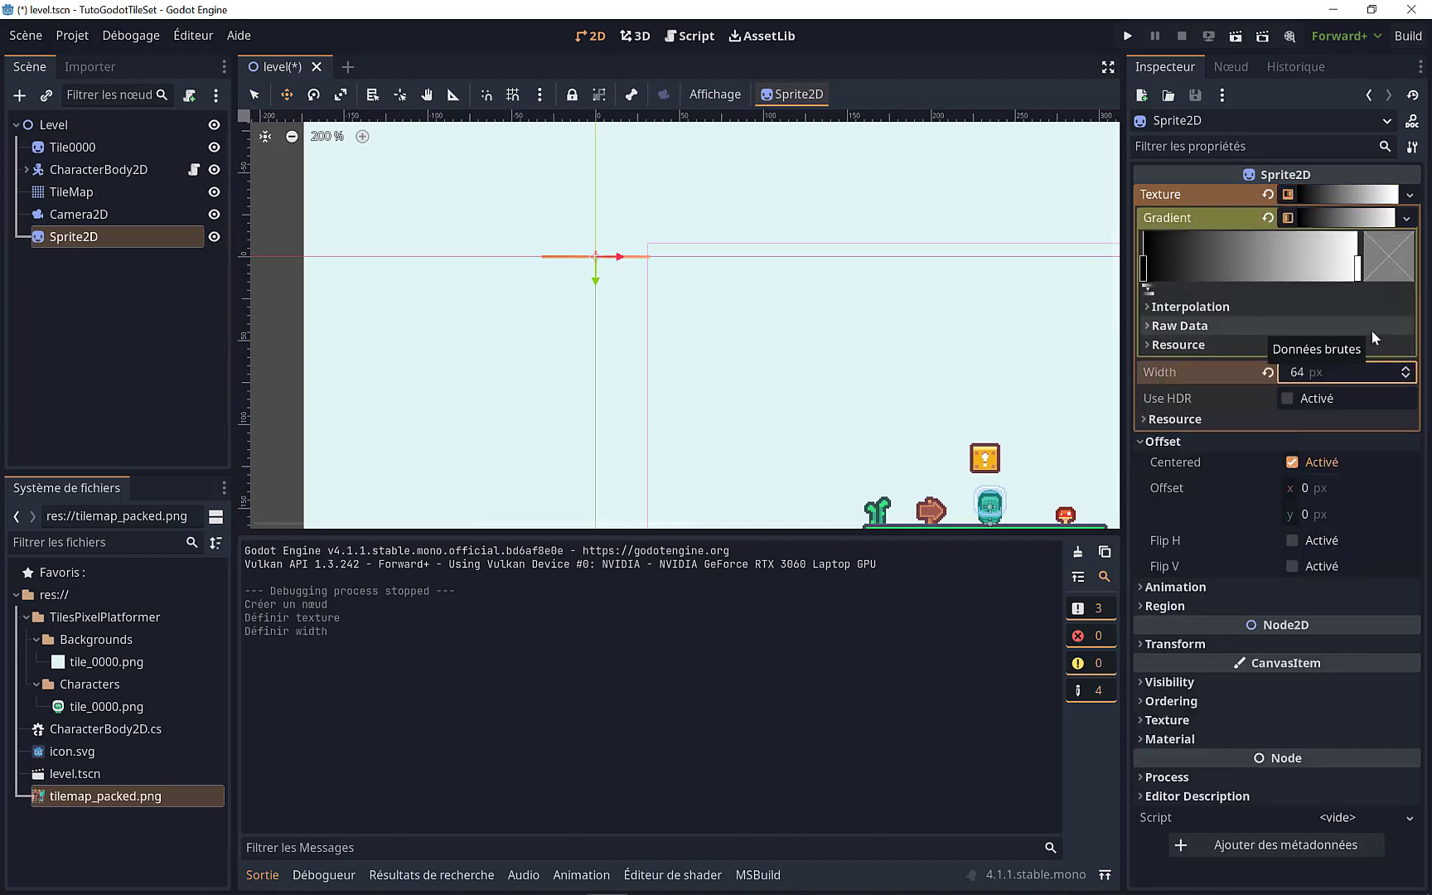
{"action": "left_click", "coordinate": [1336, 369]}
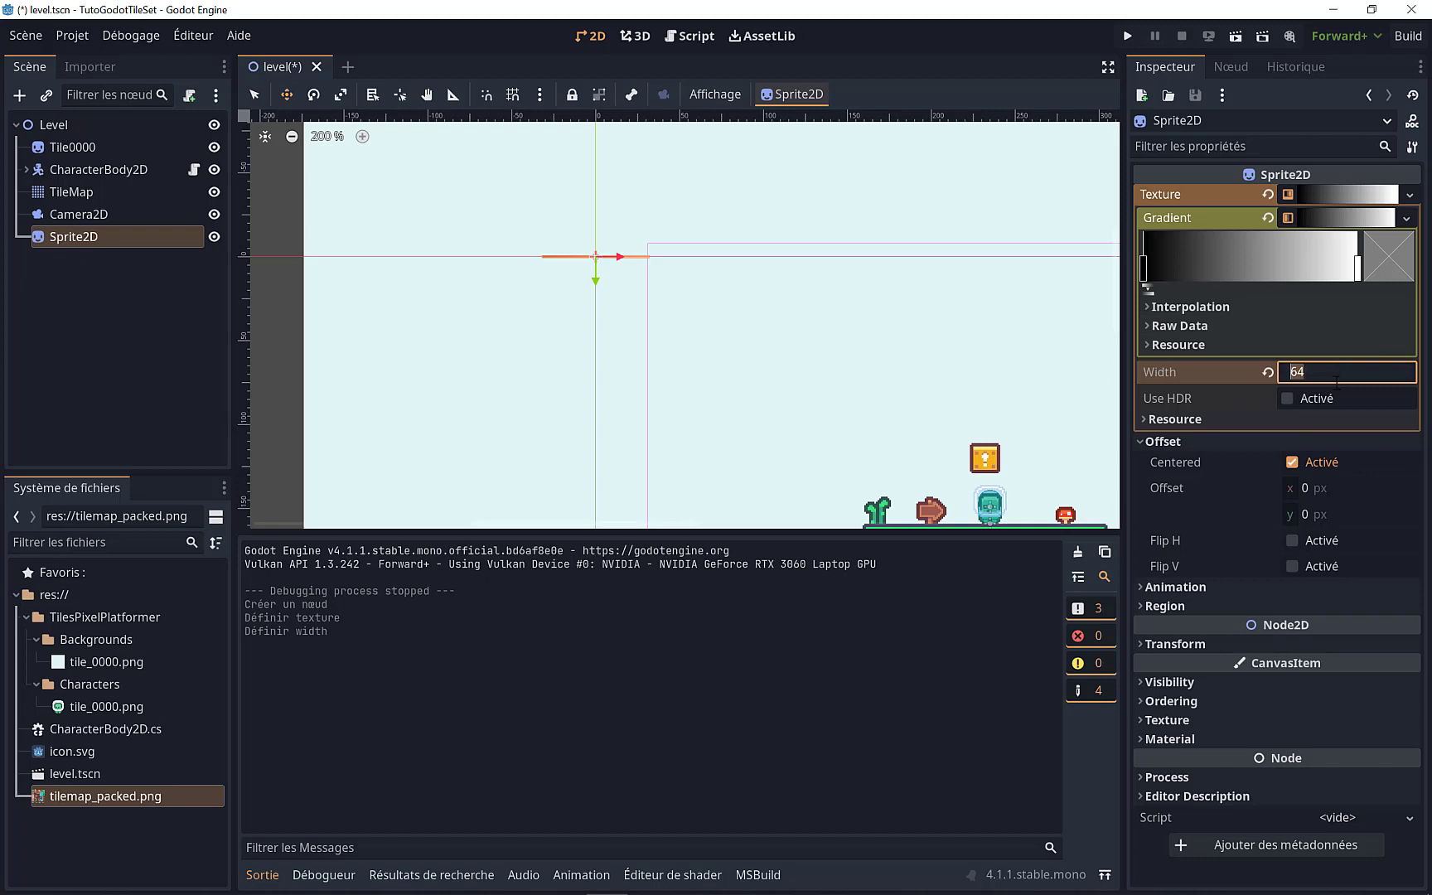
{"action": "type", "text": "16"}
{"action": "key", "text": "Return"}
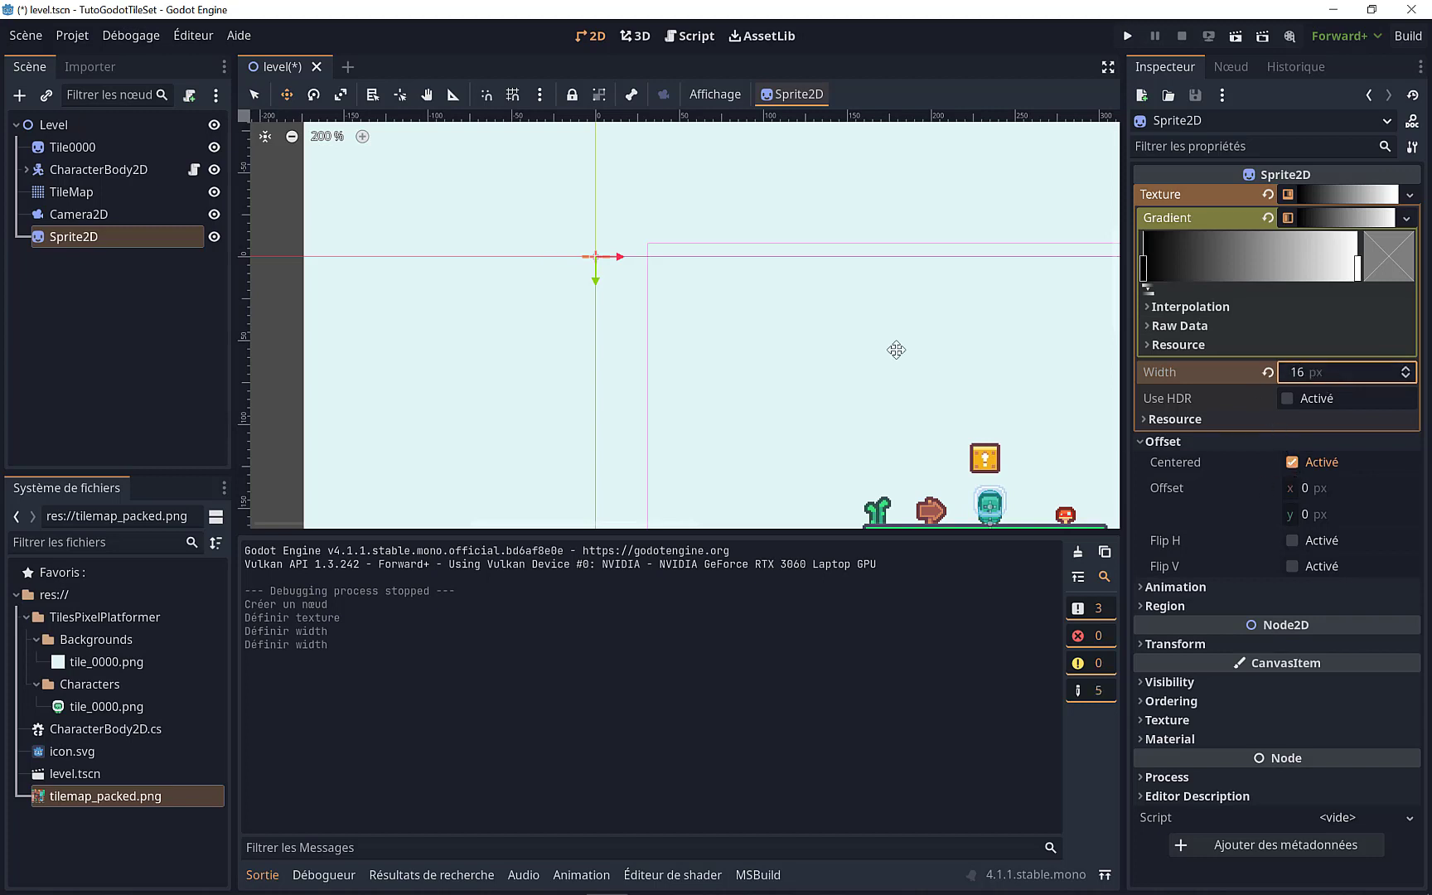
Step: Scale the gradient sprite vertically into a small square, undoing one wrong scale
{"action": "left_click", "coordinate": [340, 101]}
{"action": "scroll", "coordinate": [552, 258], "scroll_direction": "up", "scroll_amount": 4}
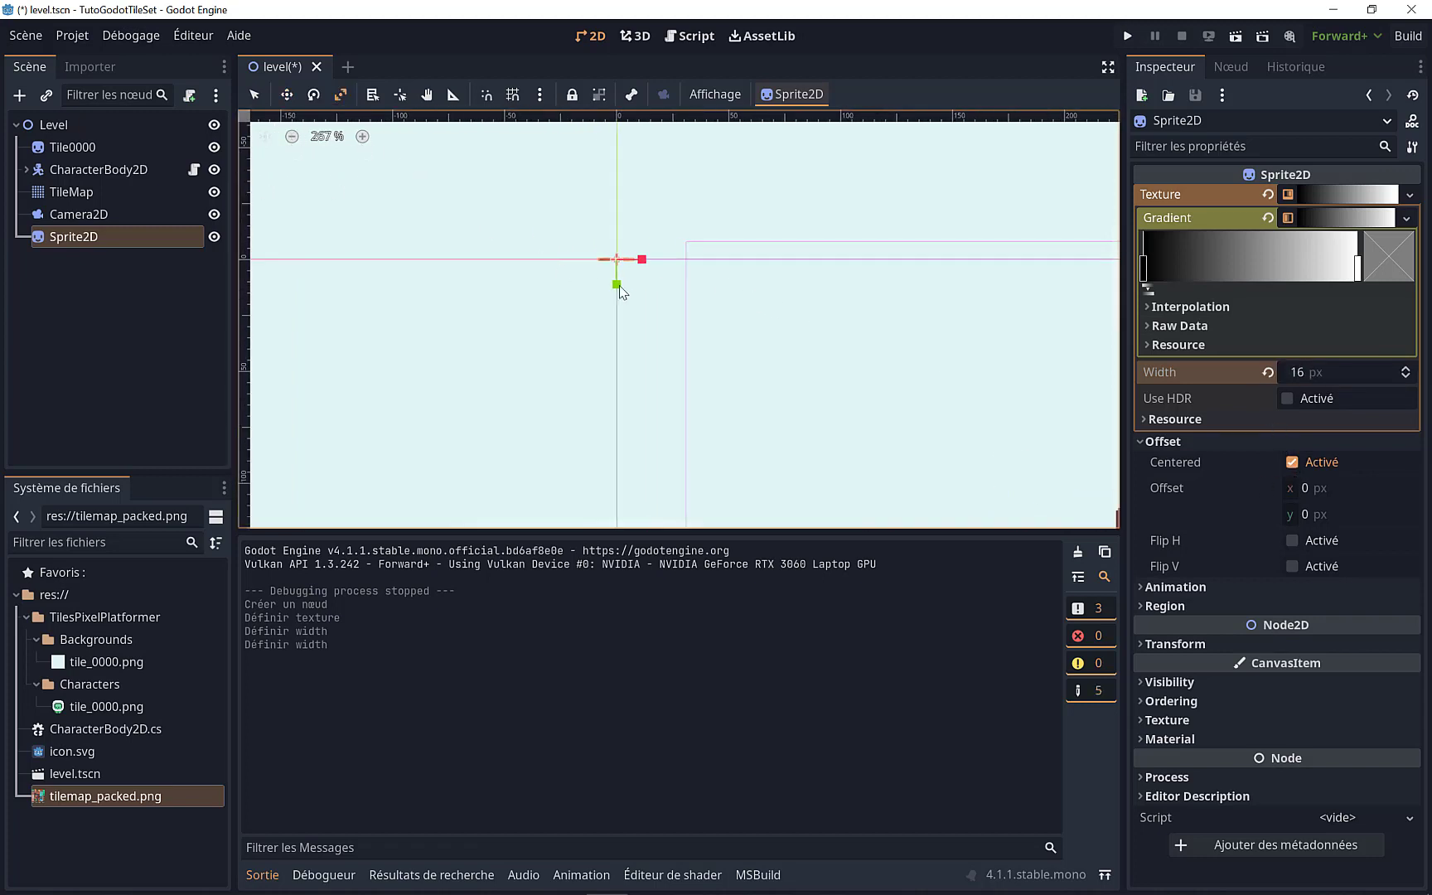
{"action": "mouse_move", "coordinate": [620, 236]}
{"action": "left_mouse_down"}
{"action": "mouse_move", "coordinate": [640, 432]}
{"action": "mouse_move", "coordinate": [620, 285]}
{"action": "left_mouse_up"}
{"action": "key", "text": "ctrl+z"}
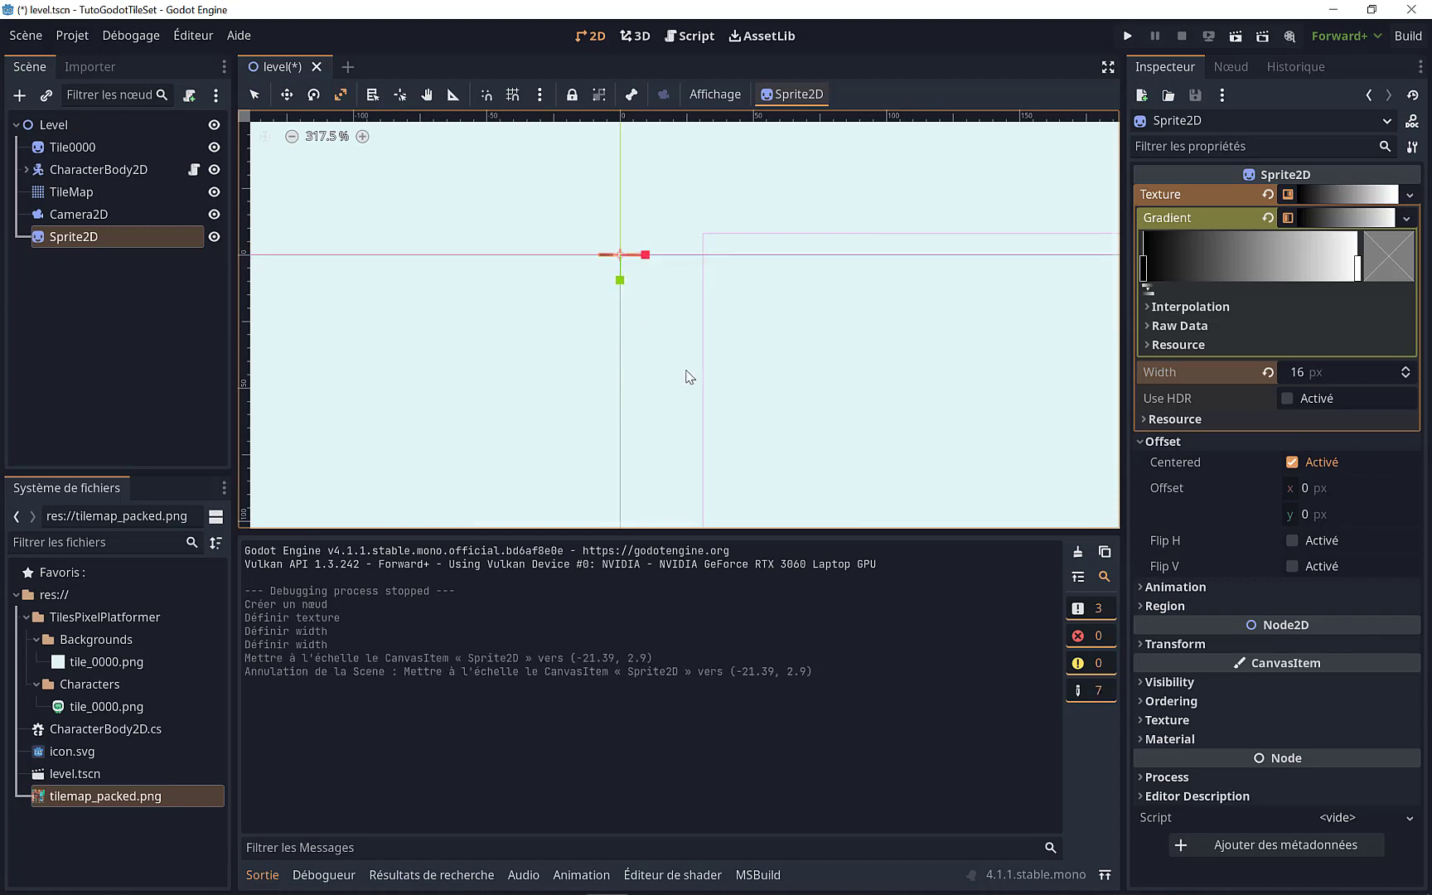
{"action": "mouse_move", "coordinate": [686, 377]}
{"action": "left_mouse_down"}
{"action": "mouse_move", "coordinate": [586, 223]}
{"action": "mouse_move", "coordinate": [744, 309]}
{"action": "left_mouse_up"}
Step: Move the gradient square onto the right platform beside the tree, at about (365, 150)
{"action": "left_click", "coordinate": [284, 94]}
{"action": "scroll", "coordinate": [497, 232], "scroll_direction": "down", "scroll_amount": 2}
{"action": "middle_click_drag", "start_coordinate": [744, 309], "coordinate": [539, 161]}
{"action": "left_click_drag", "start_coordinate": [562, 175], "coordinate": [889, 351]}
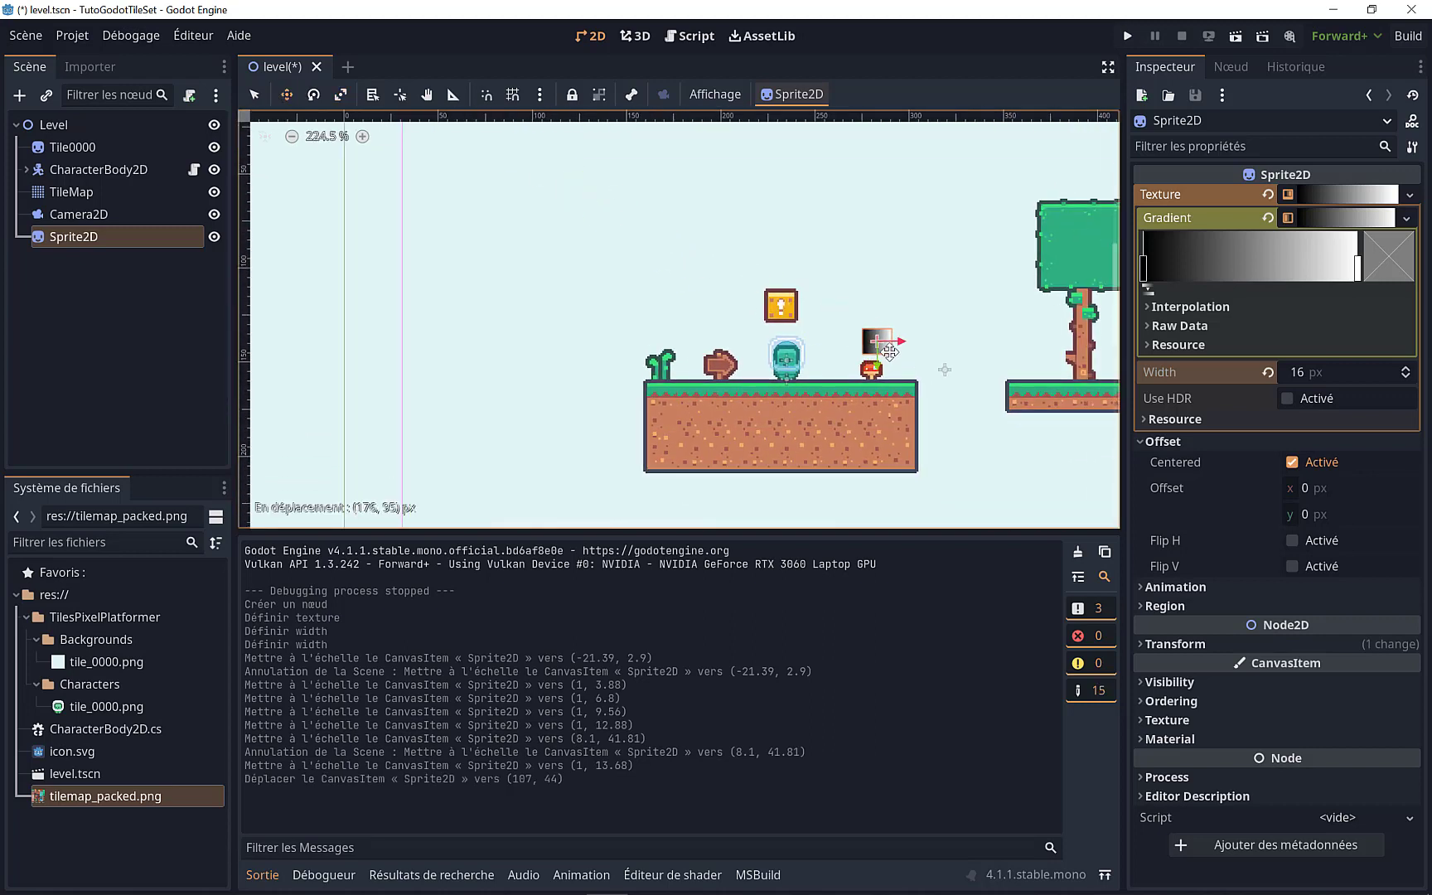
{"action": "middle_click_drag", "start_coordinate": [889, 351], "coordinate": [781, 313]}
{"action": "mouse_move", "coordinate": [781, 310]}
{"action": "left_mouse_down"}
{"action": "mouse_move", "coordinate": [771, 326]}
{"action": "mouse_move", "coordinate": [926, 329]}
{"action": "left_mouse_up"}
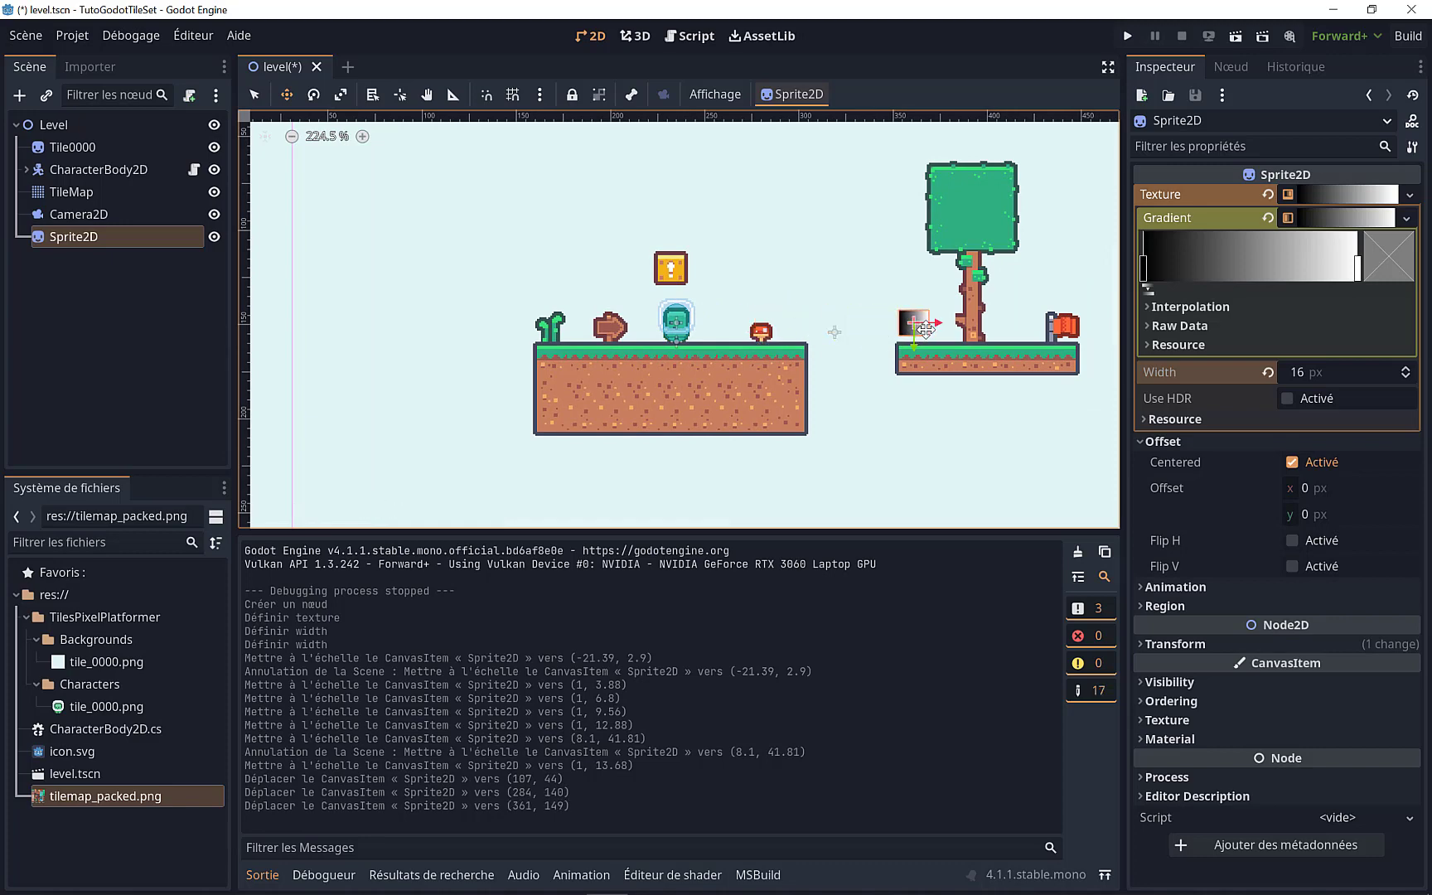
{"action": "scroll", "coordinate": [926, 328], "scroll_direction": "up", "scroll_amount": 6}
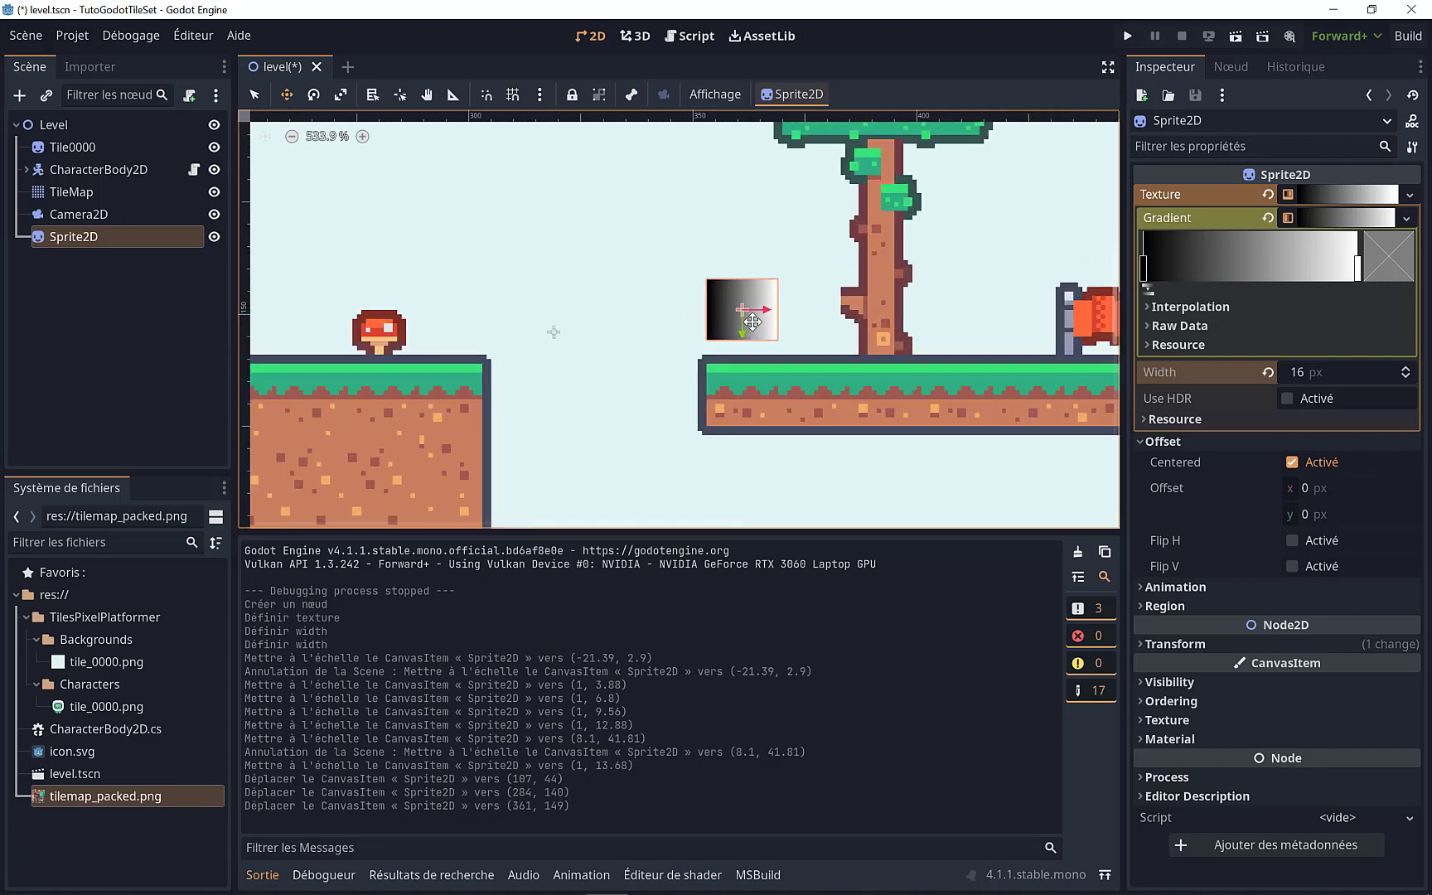
{"action": "left_click_drag", "start_coordinate": [752, 322], "coordinate": [772, 322]}
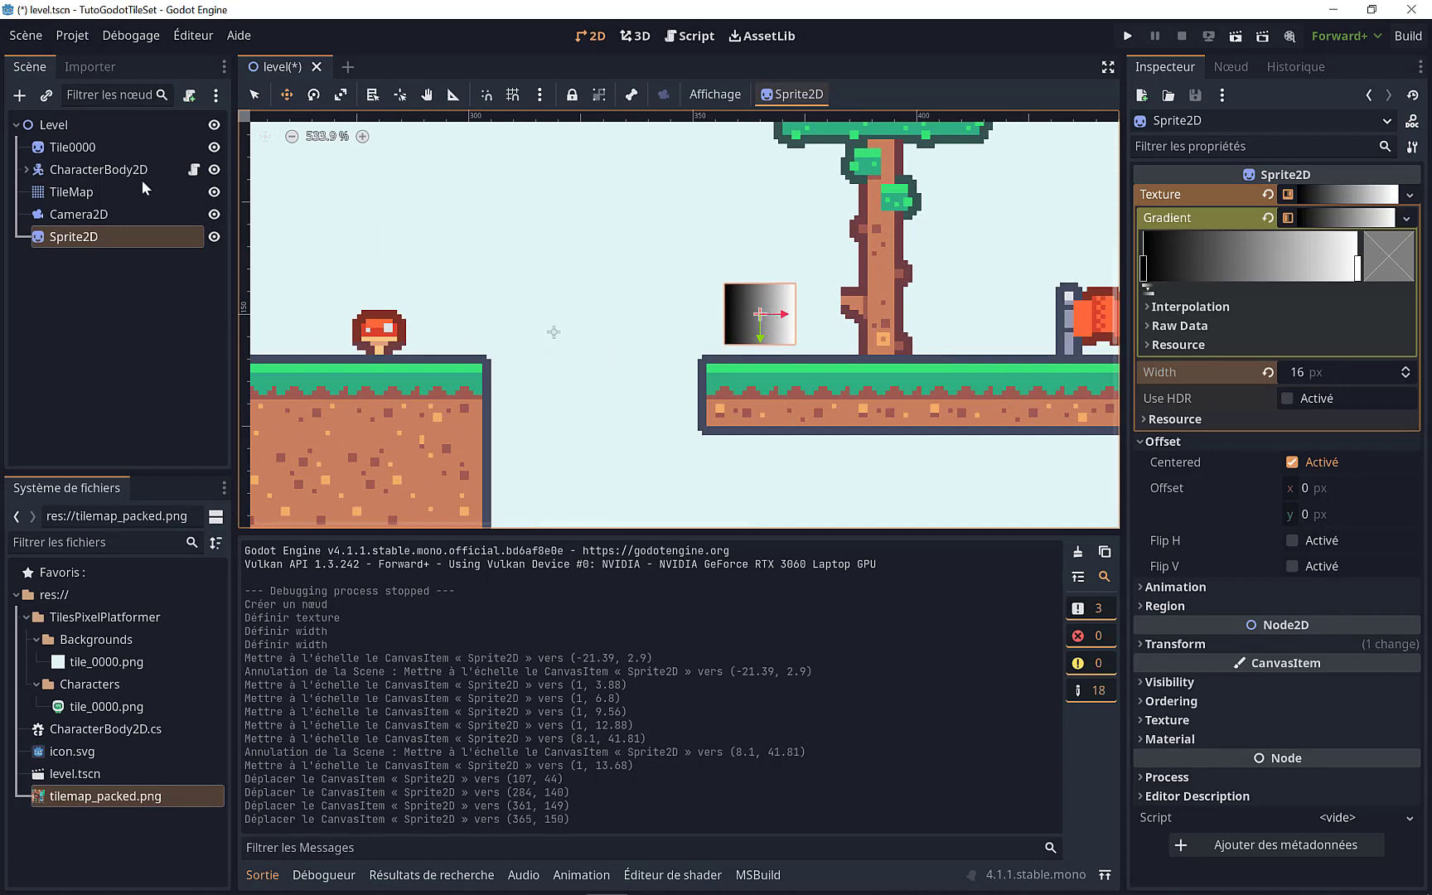
Step: Add an Area2D node under the Level root
{"action": "left_click", "coordinate": [35, 126]}
{"action": "left_click", "coordinate": [19, 95]}
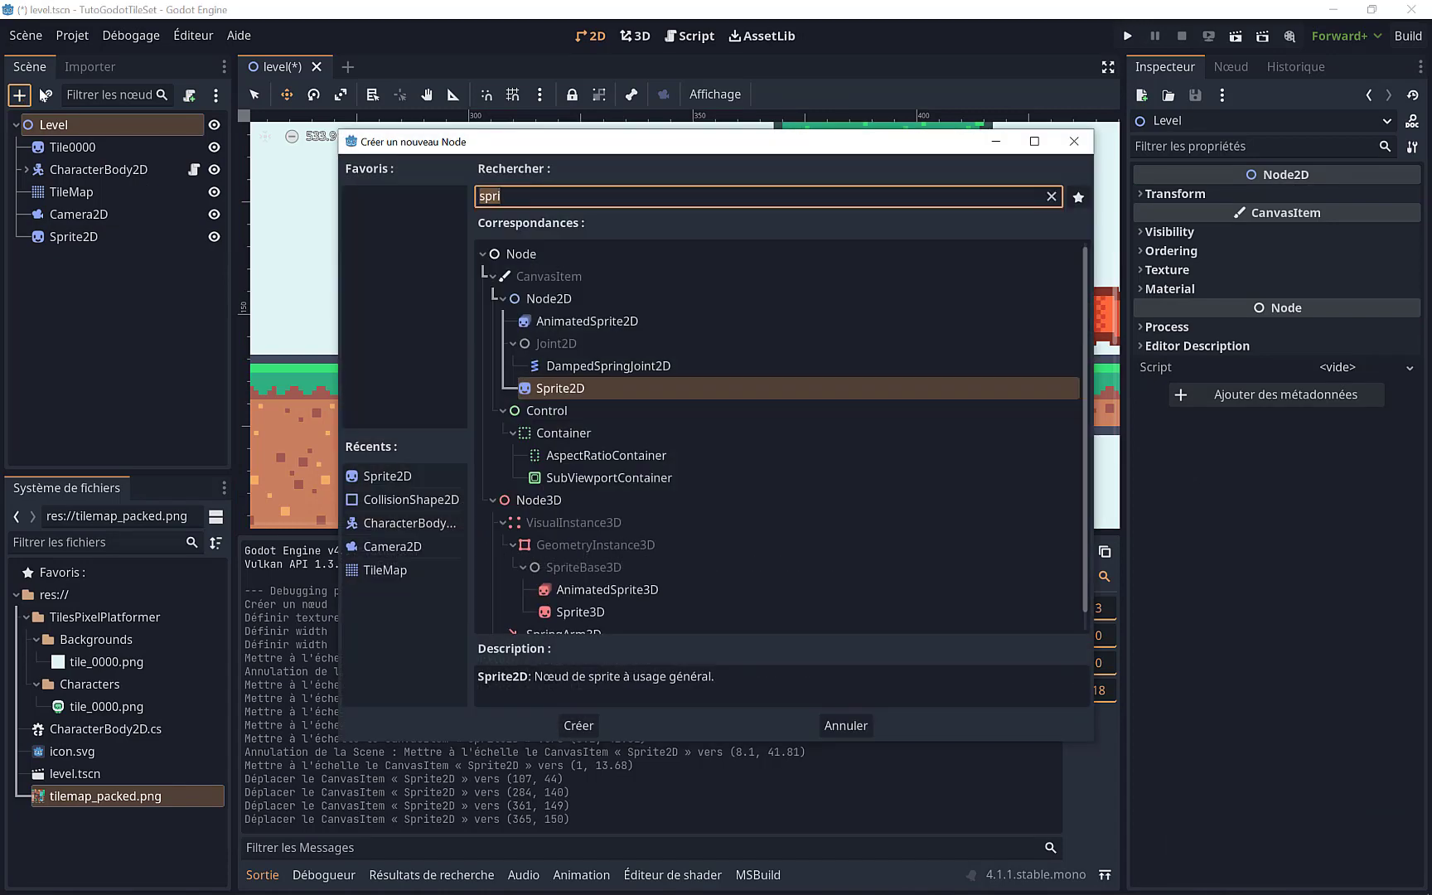
{"action": "type", "text": "area"}
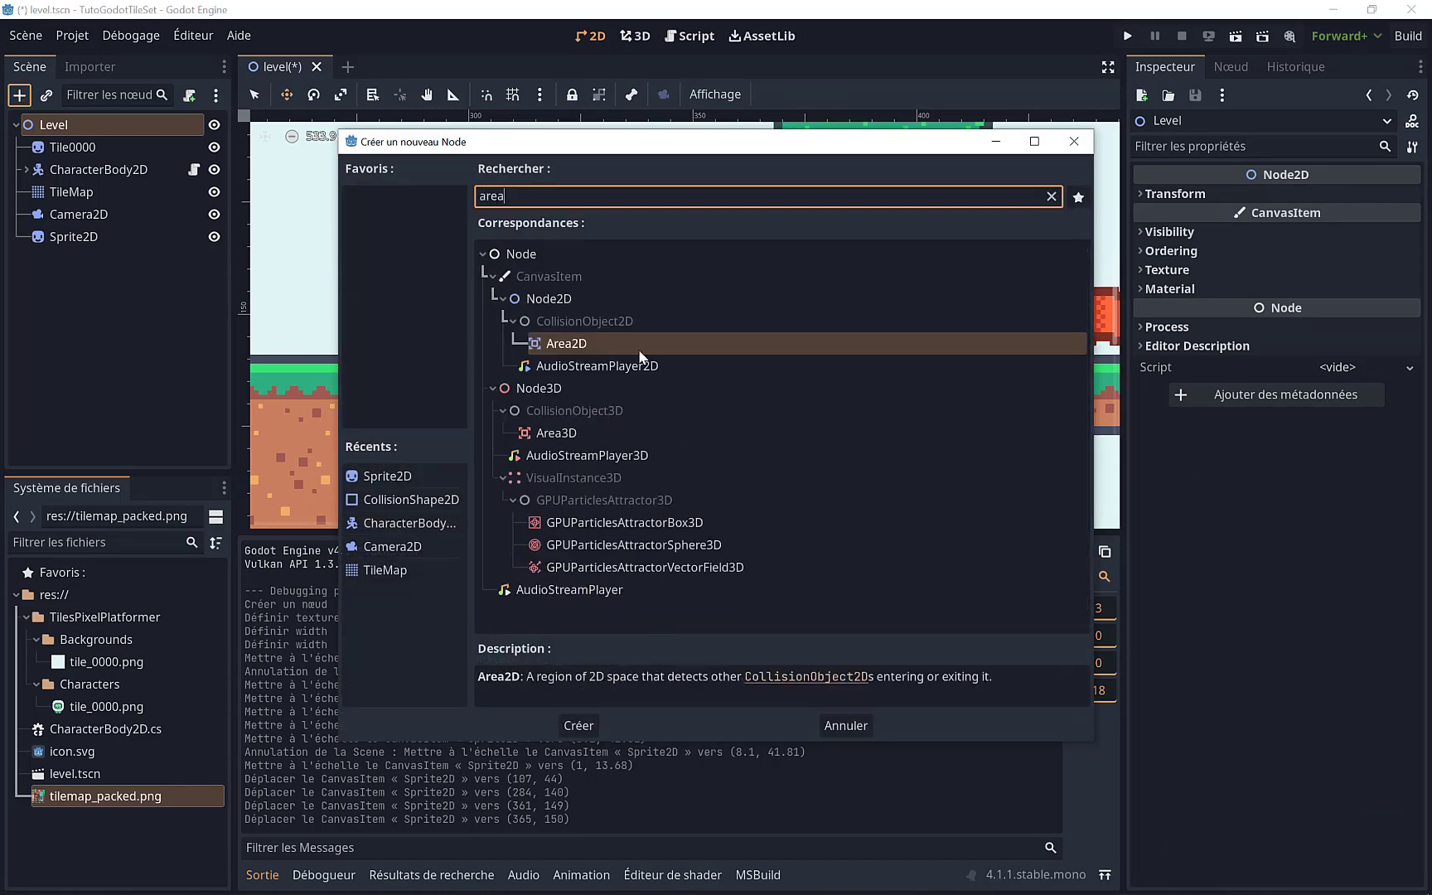
{"action": "double_click", "coordinate": [572, 343]}
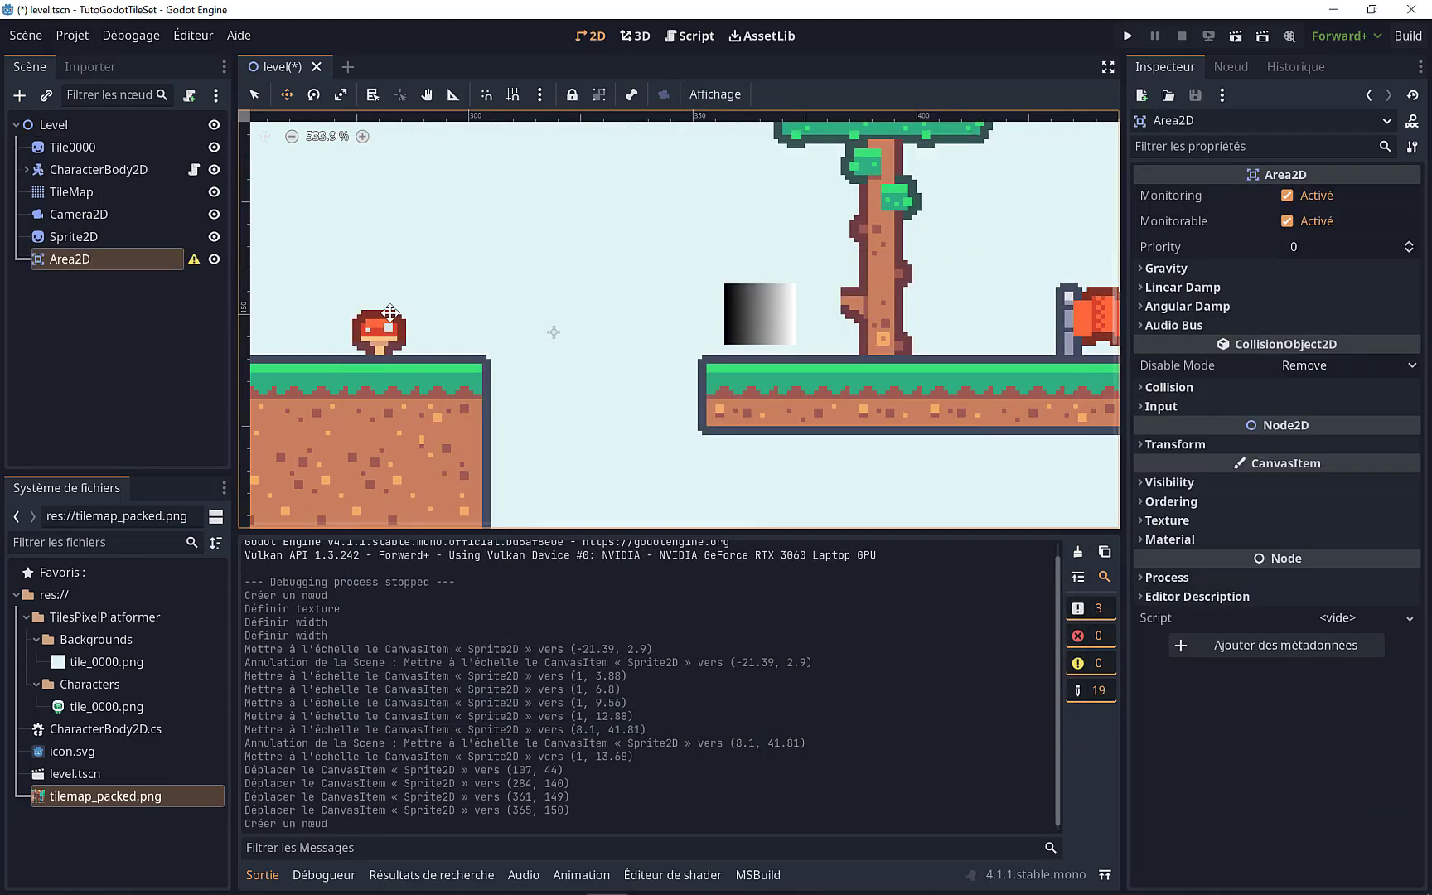
Step: Move the Area2D onto the right platform by the tree
{"action": "scroll", "coordinate": [422, 328], "scroll_direction": "down", "scroll_amount": 2}
{"action": "scroll", "coordinate": [456, 309], "scroll_direction": "down", "scroll_amount": 2}
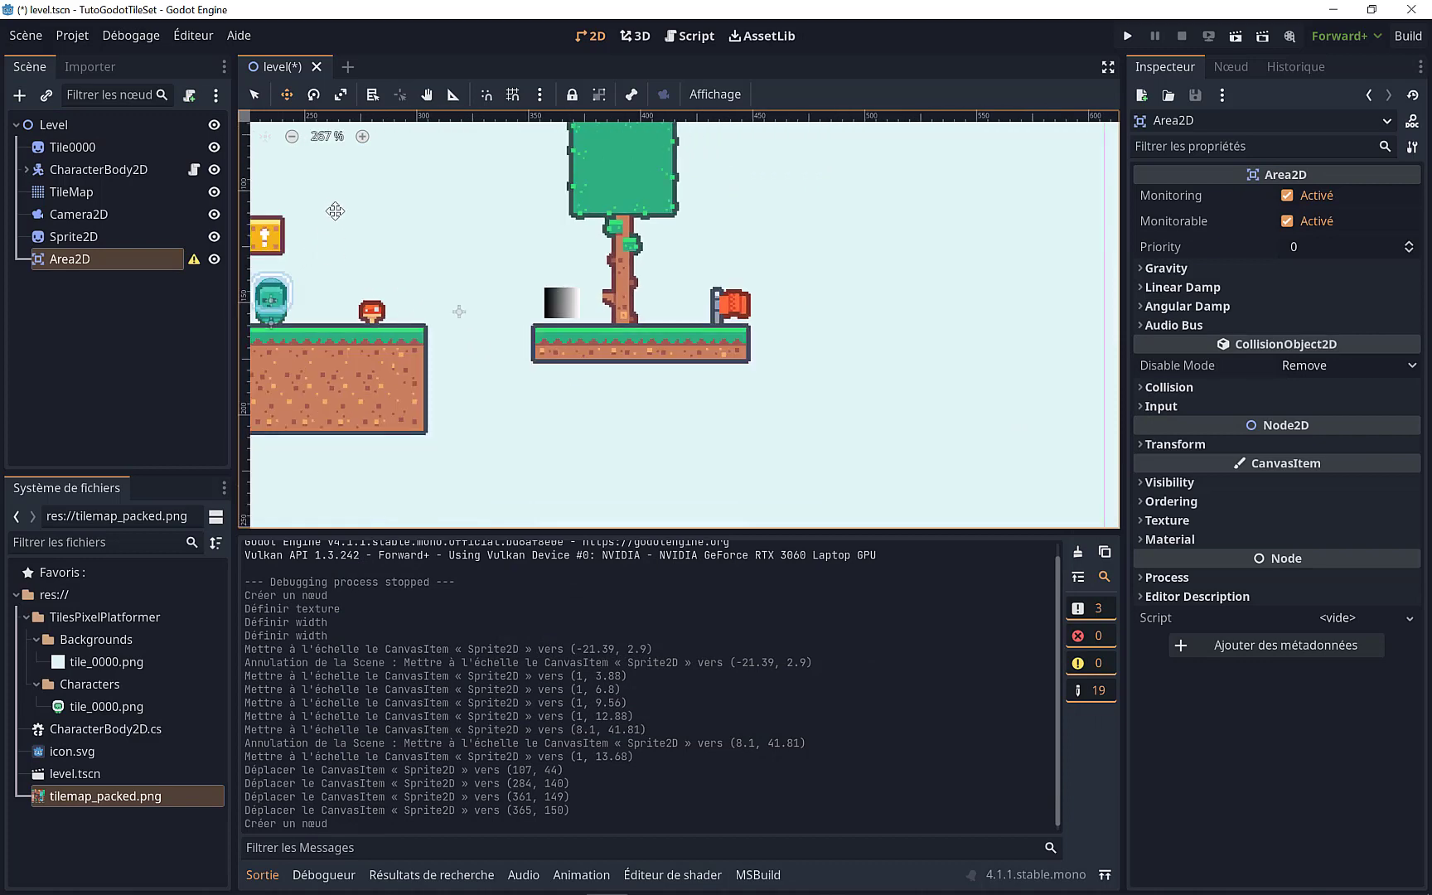
{"action": "scroll", "coordinate": [617, 323], "scroll_direction": "down", "scroll_amount": 2}
{"action": "scroll", "coordinate": [612, 314], "scroll_direction": "down", "scroll_amount": 2}
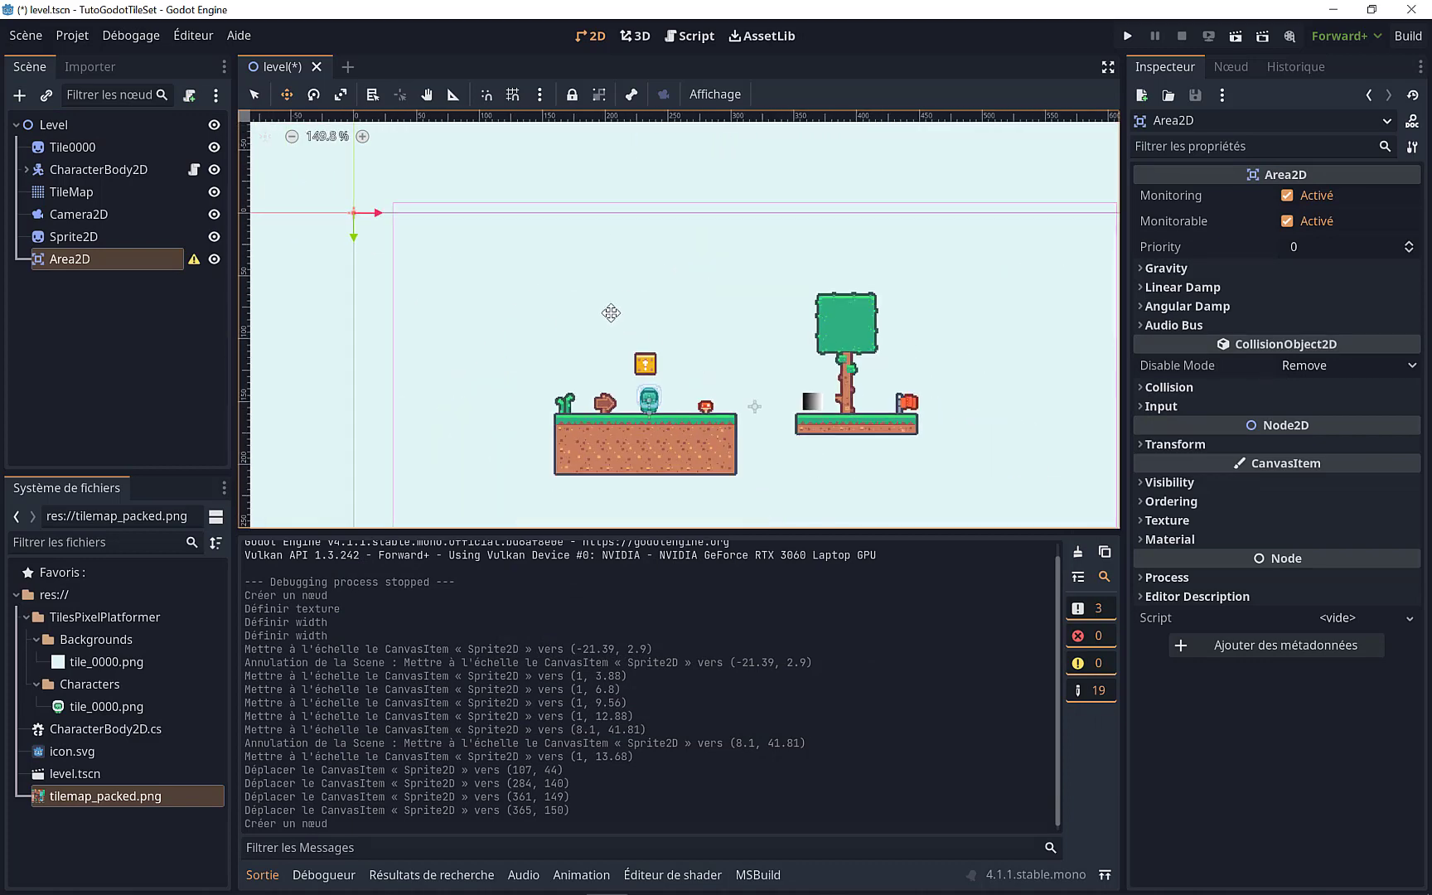
{"action": "left_click_drag", "start_coordinate": [355, 214], "coordinate": [821, 412]}
Step: Reparent the Sprite2D under the Area2D and align the Area2D with the square at (363, 148)
{"action": "scroll", "coordinate": [821, 411], "scroll_direction": "up", "scroll_amount": 3}
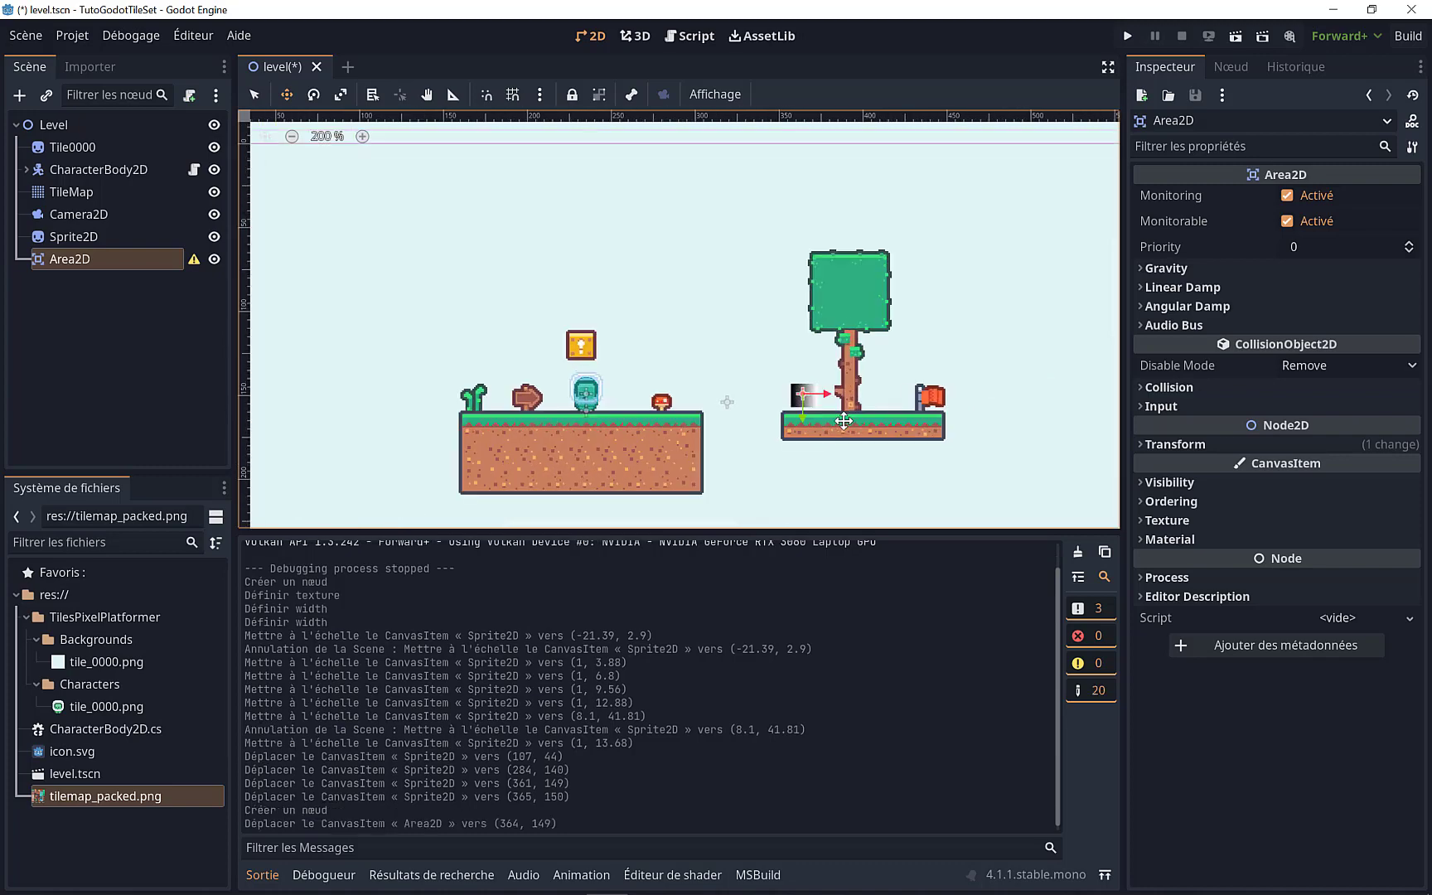
{"action": "scroll", "coordinate": [821, 411], "scroll_direction": "up", "scroll_amount": 4}
{"action": "scroll", "coordinate": [821, 412], "scroll_direction": "up", "scroll_amount": 3}
{"action": "left_click_drag", "start_coordinate": [67, 238], "coordinate": [68, 258]}
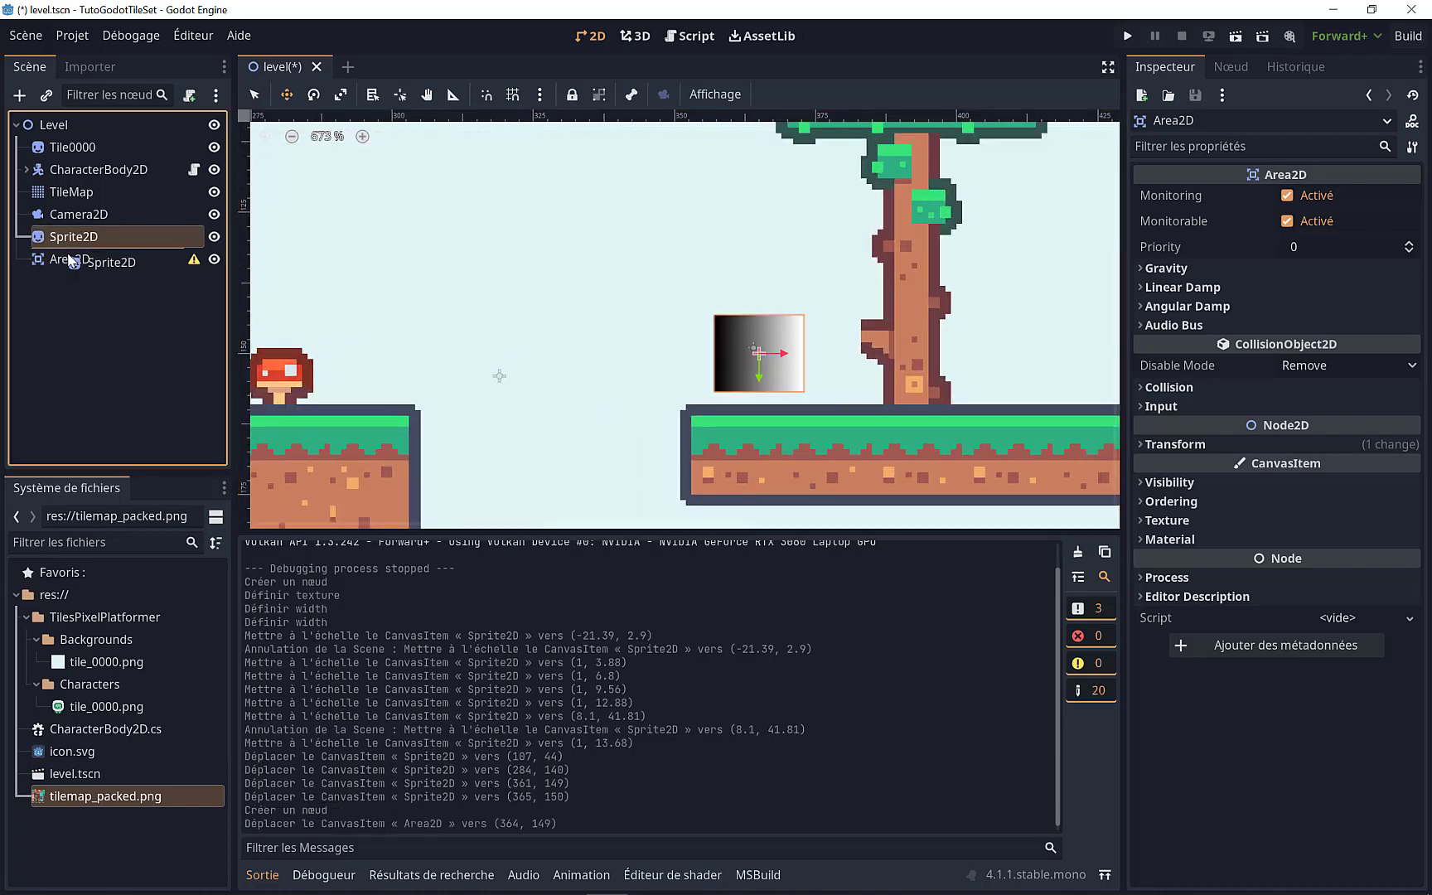
{"action": "left_click", "coordinate": [67, 241]}
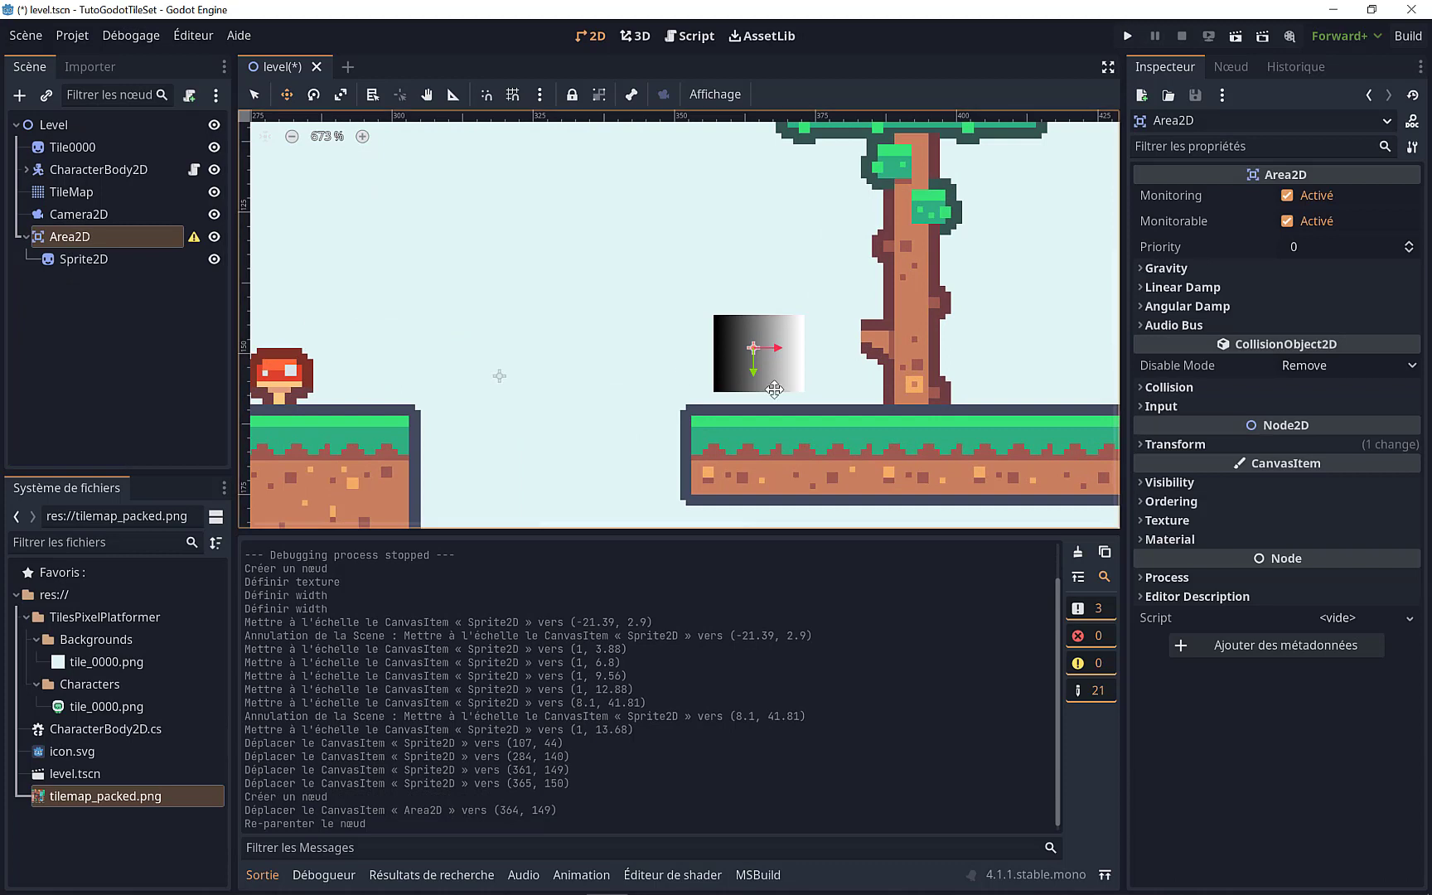
{"action": "mouse_move", "coordinate": [769, 370]}
{"action": "left_mouse_down"}
{"action": "mouse_move", "coordinate": [768, 354]}
{"action": "mouse_move", "coordinate": [764, 365]}
{"action": "left_mouse_up"}
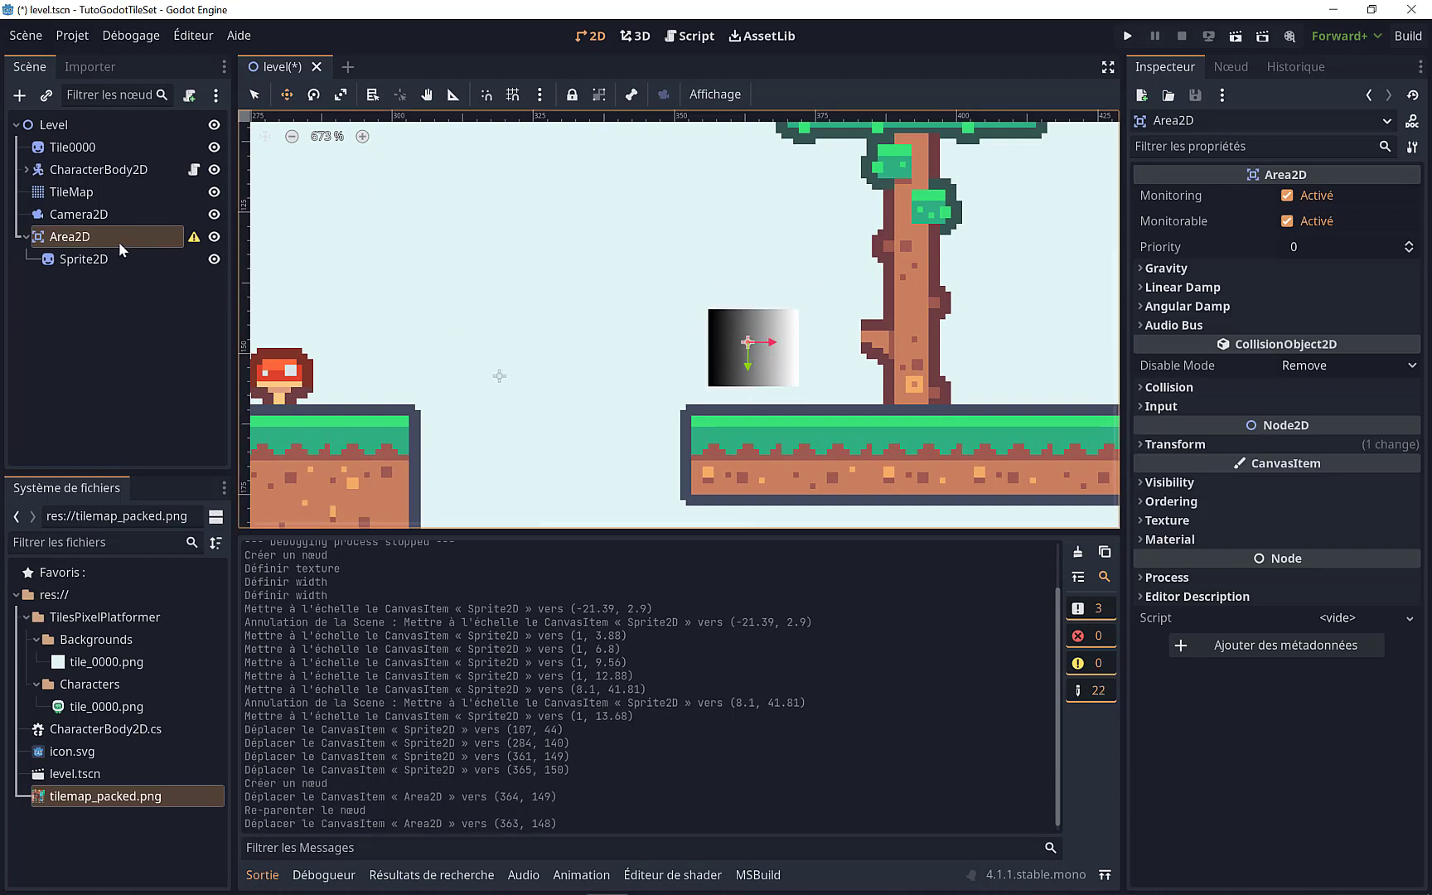
Step: Add a CollisionShape2D as a child of the Area2D
{"action": "key", "text": "ctrl+a"}
{"action": "type", "text": "co"}
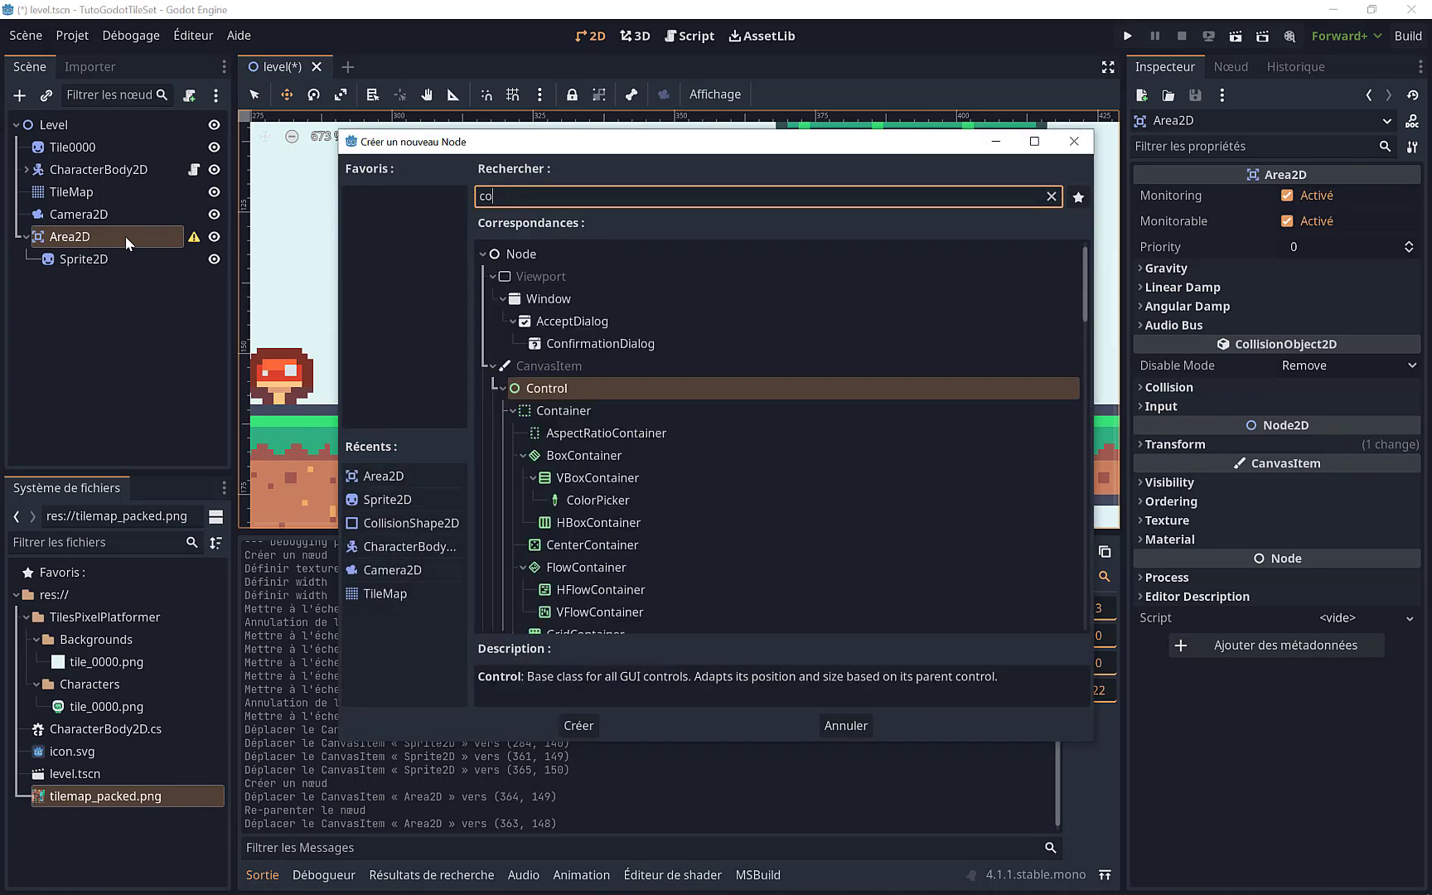
{"action": "type", "text": "ll"}
{"action": "left_click", "coordinate": [617, 349]}
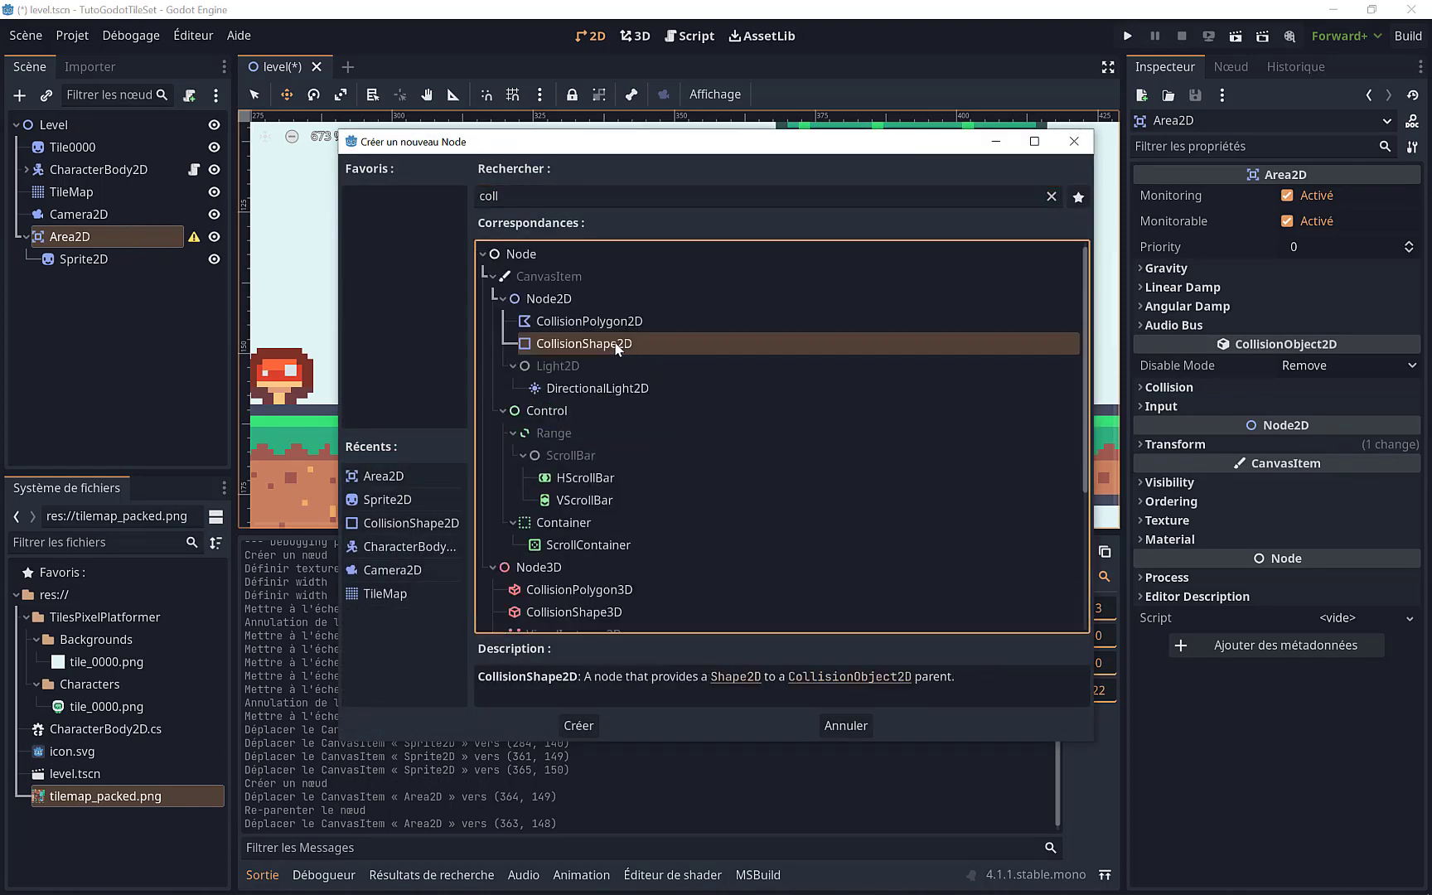
{"action": "double_click", "coordinate": [617, 349]}
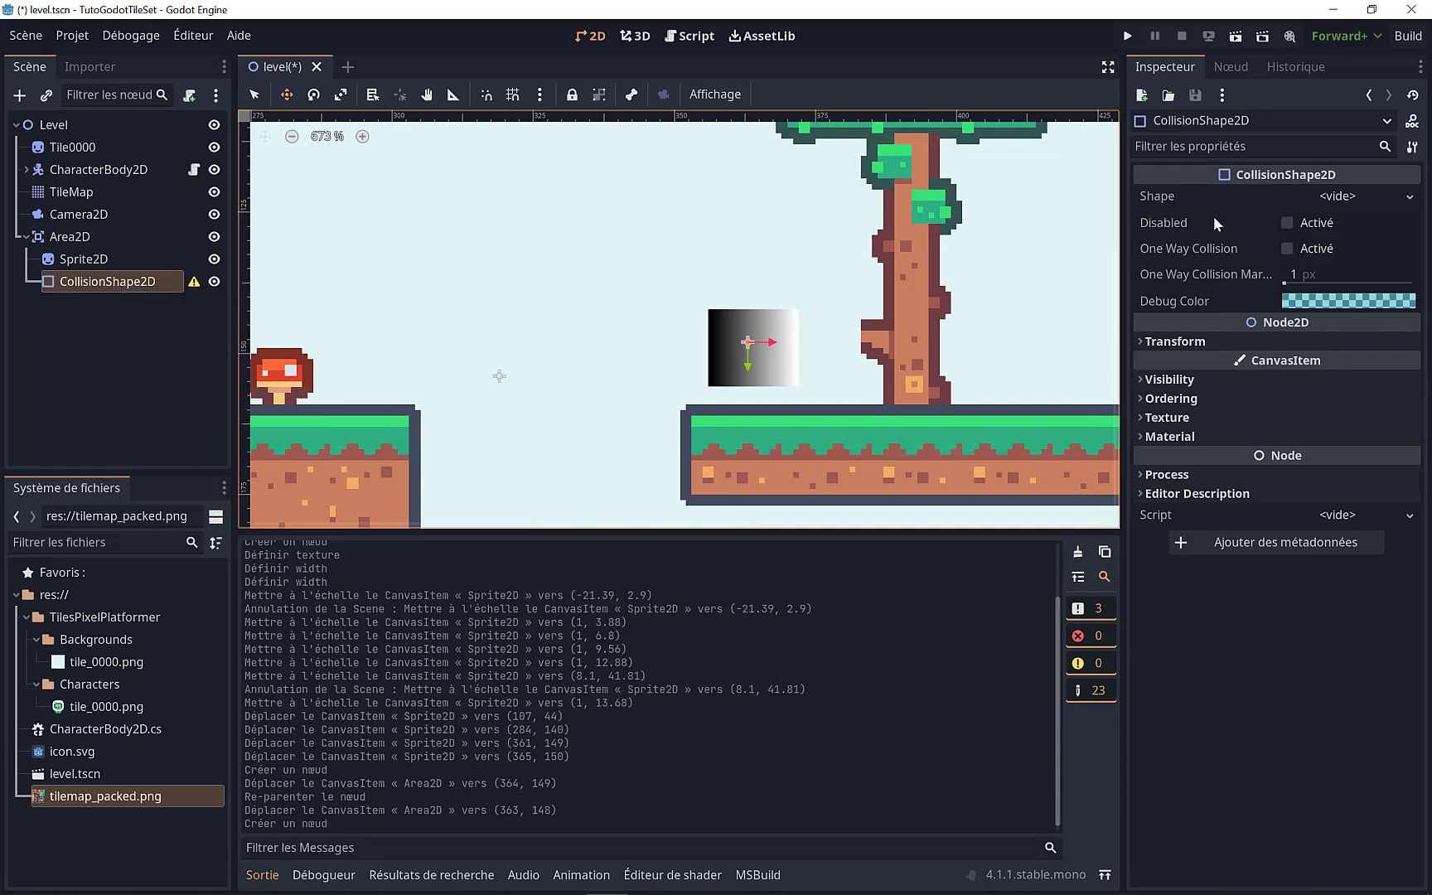
Step: Give the collision shape a RectangleShape2D sized to cover the gradient square
{"action": "left_click", "coordinate": [1330, 201]}
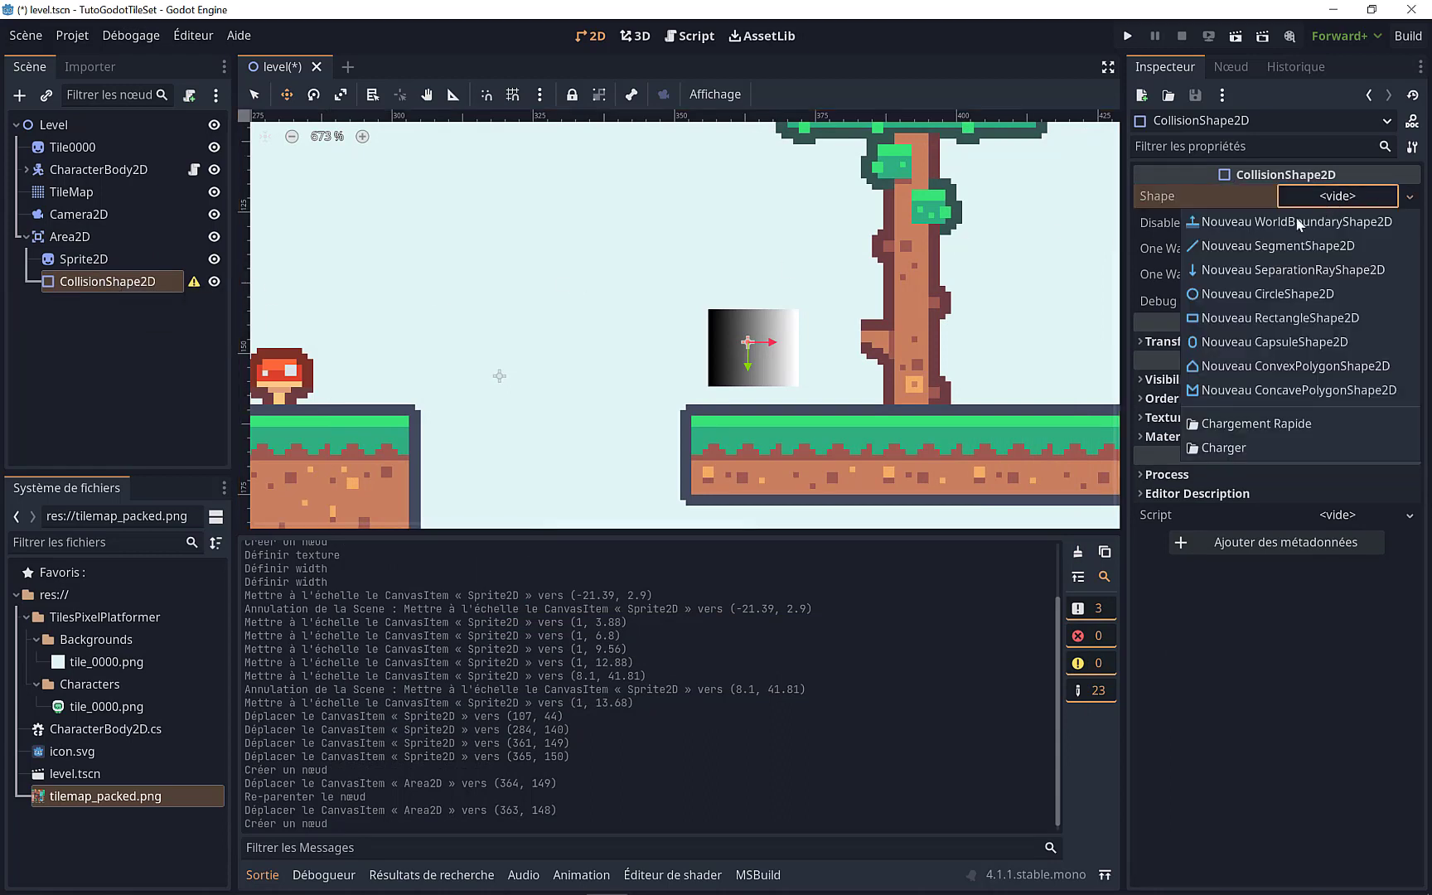
{"action": "left_click", "coordinate": [1243, 319]}
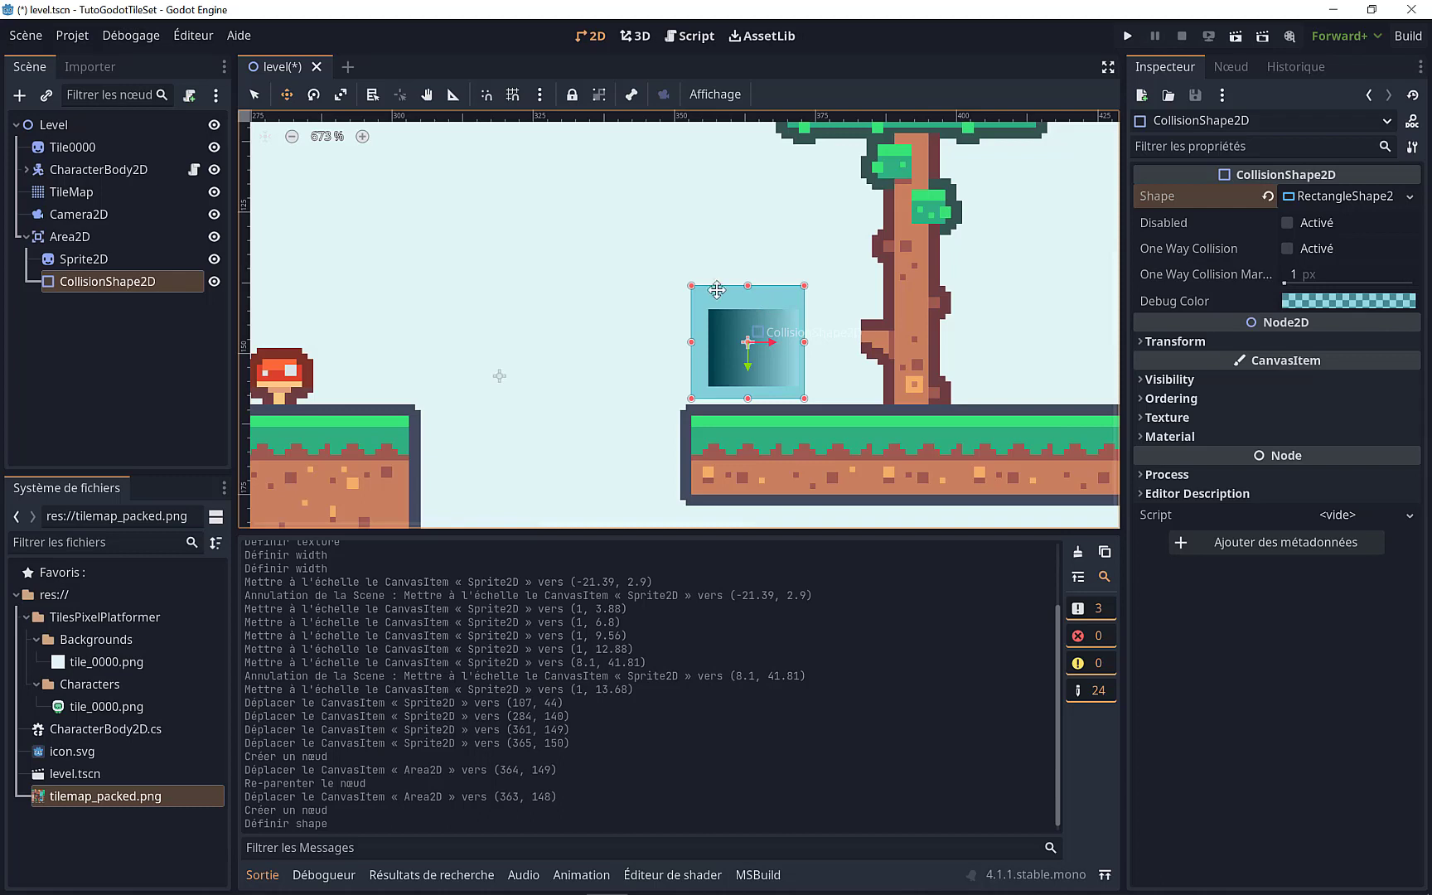
{"action": "left_click_drag", "start_coordinate": [691, 285], "coordinate": [755, 308]}
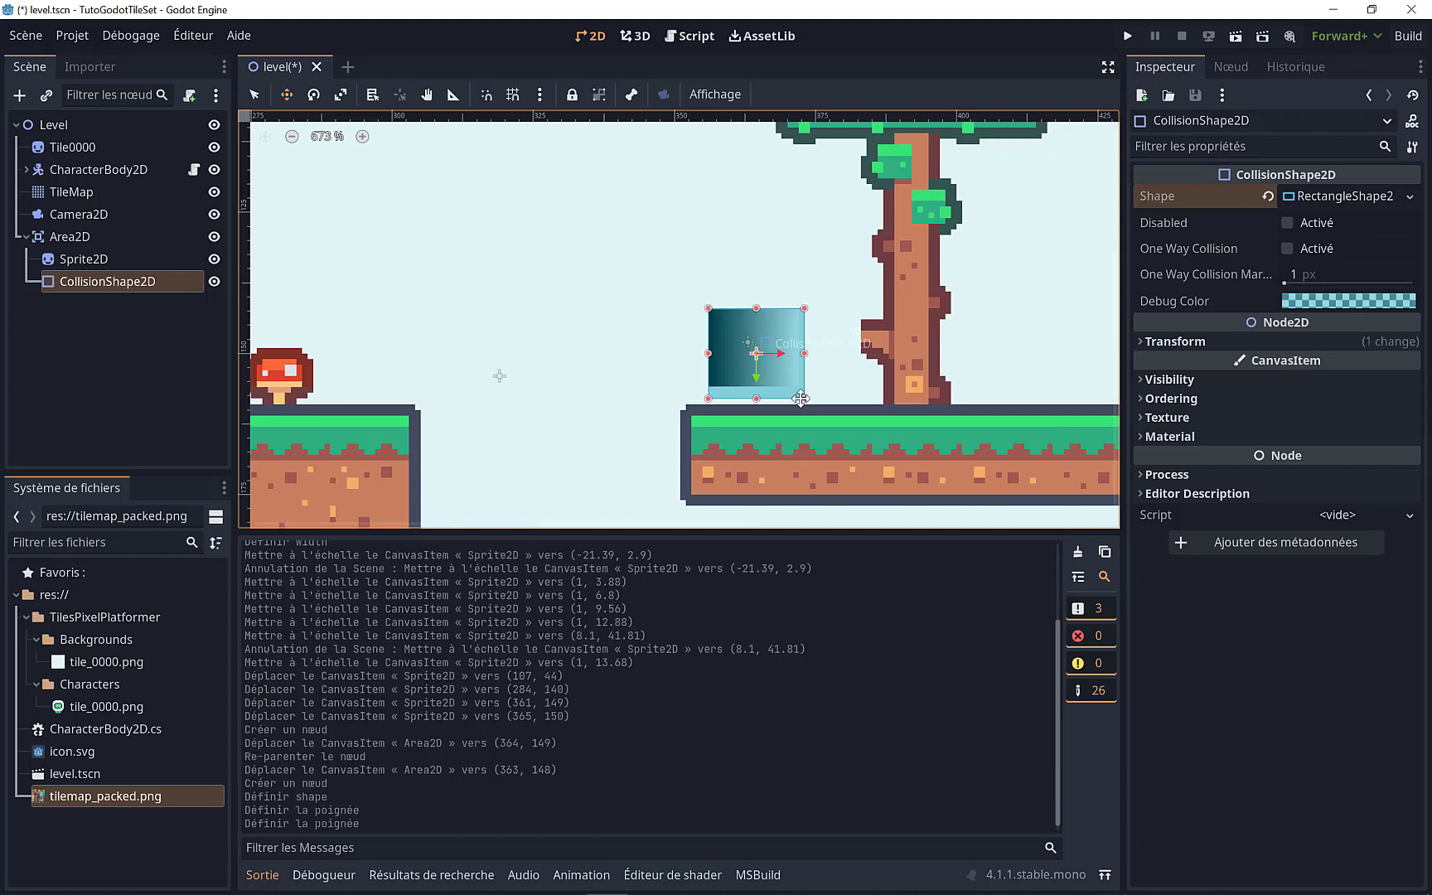
{"action": "left_click_drag", "start_coordinate": [756, 398], "coordinate": [757, 387]}
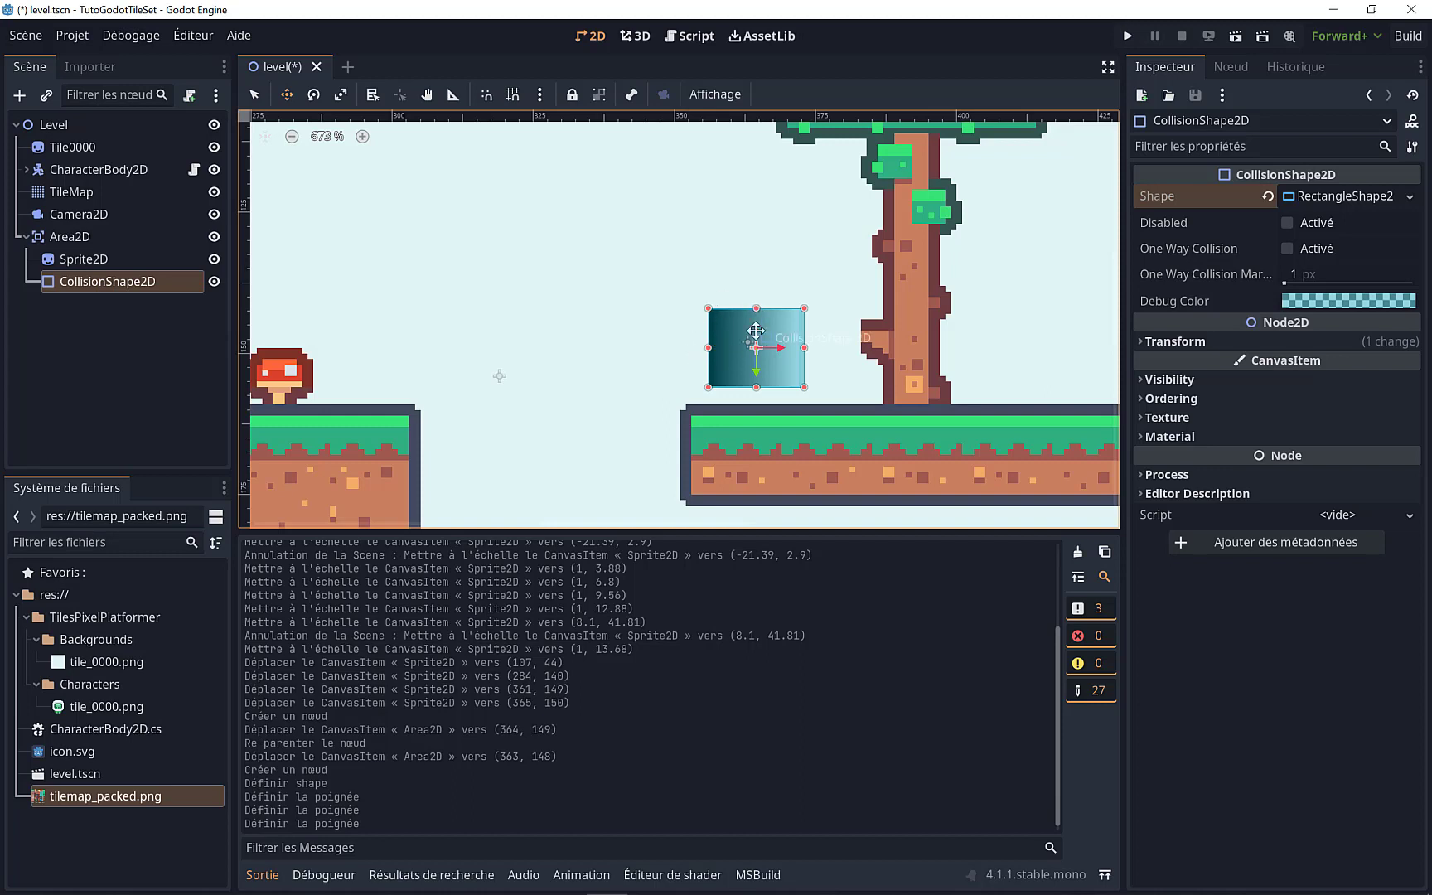
{"action": "left_click", "coordinate": [71, 237]}
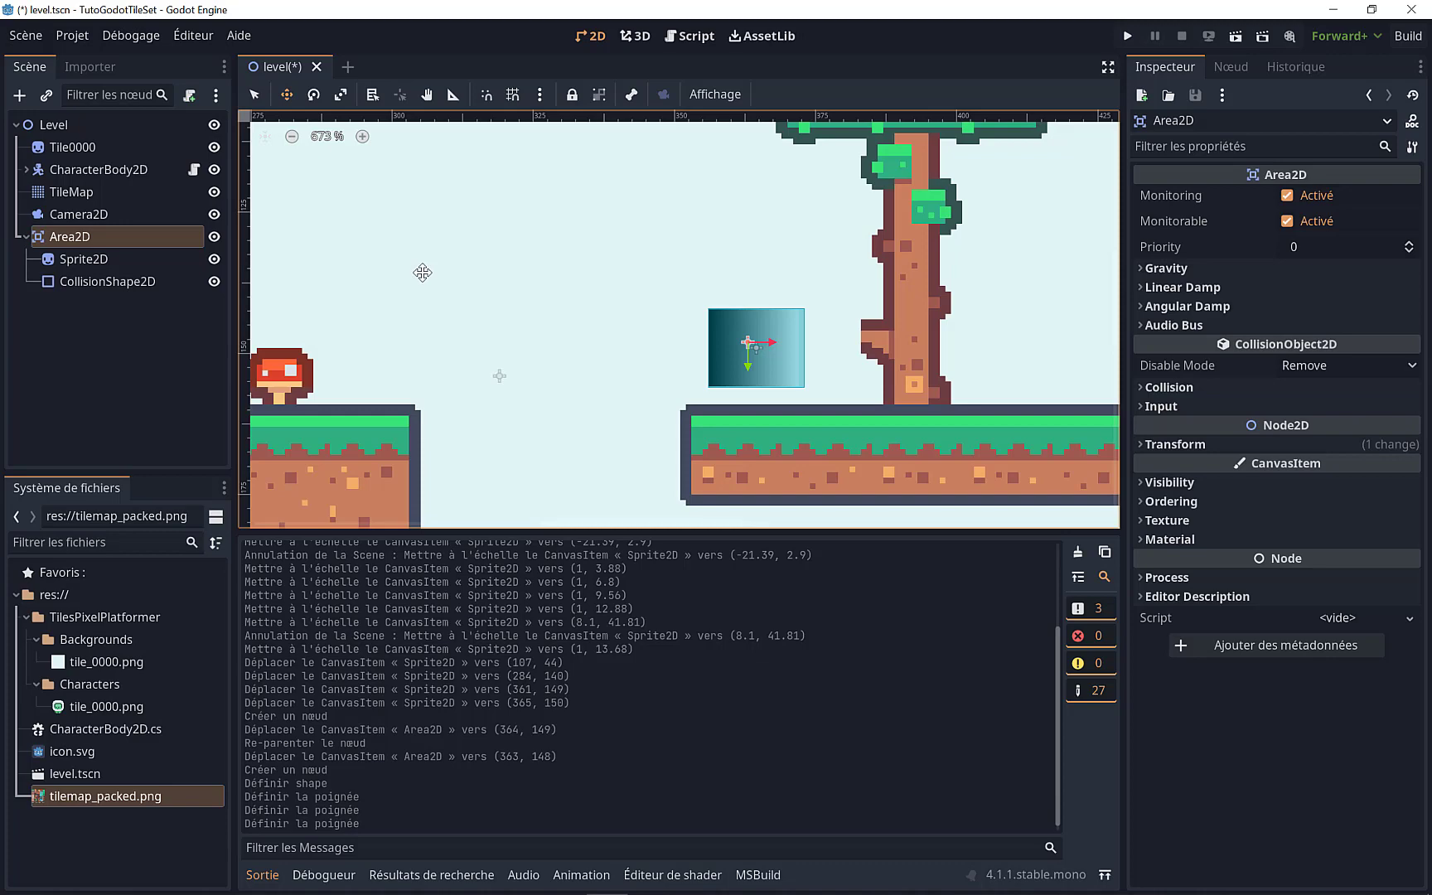
Step: Create Area2D.cs on the Area2D and delete its default _Ready and _Process methods
{"action": "left_click", "coordinate": [189, 95]}
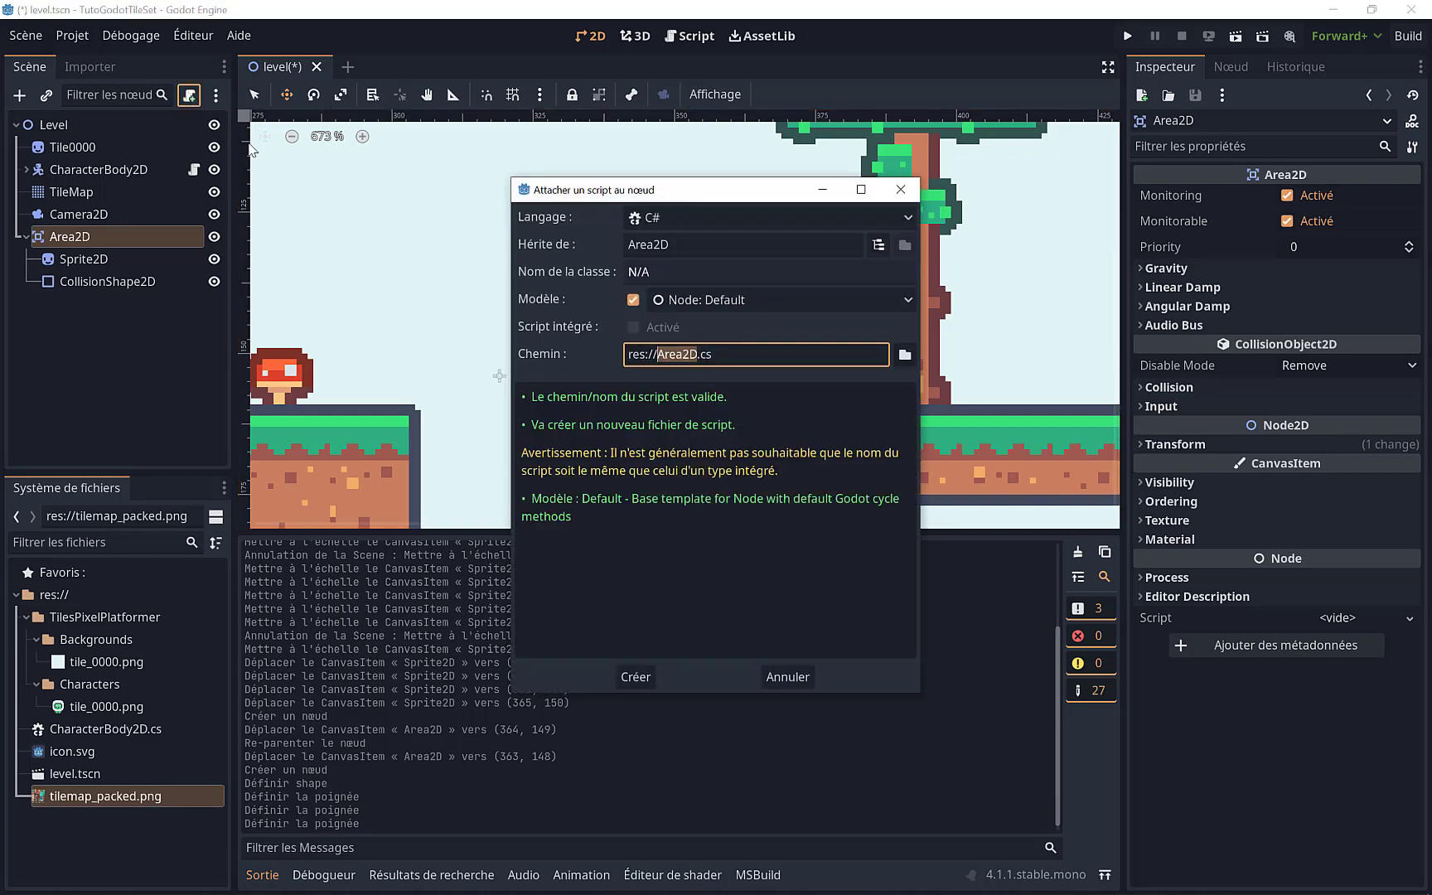
{"action": "left_click", "coordinate": [629, 678]}
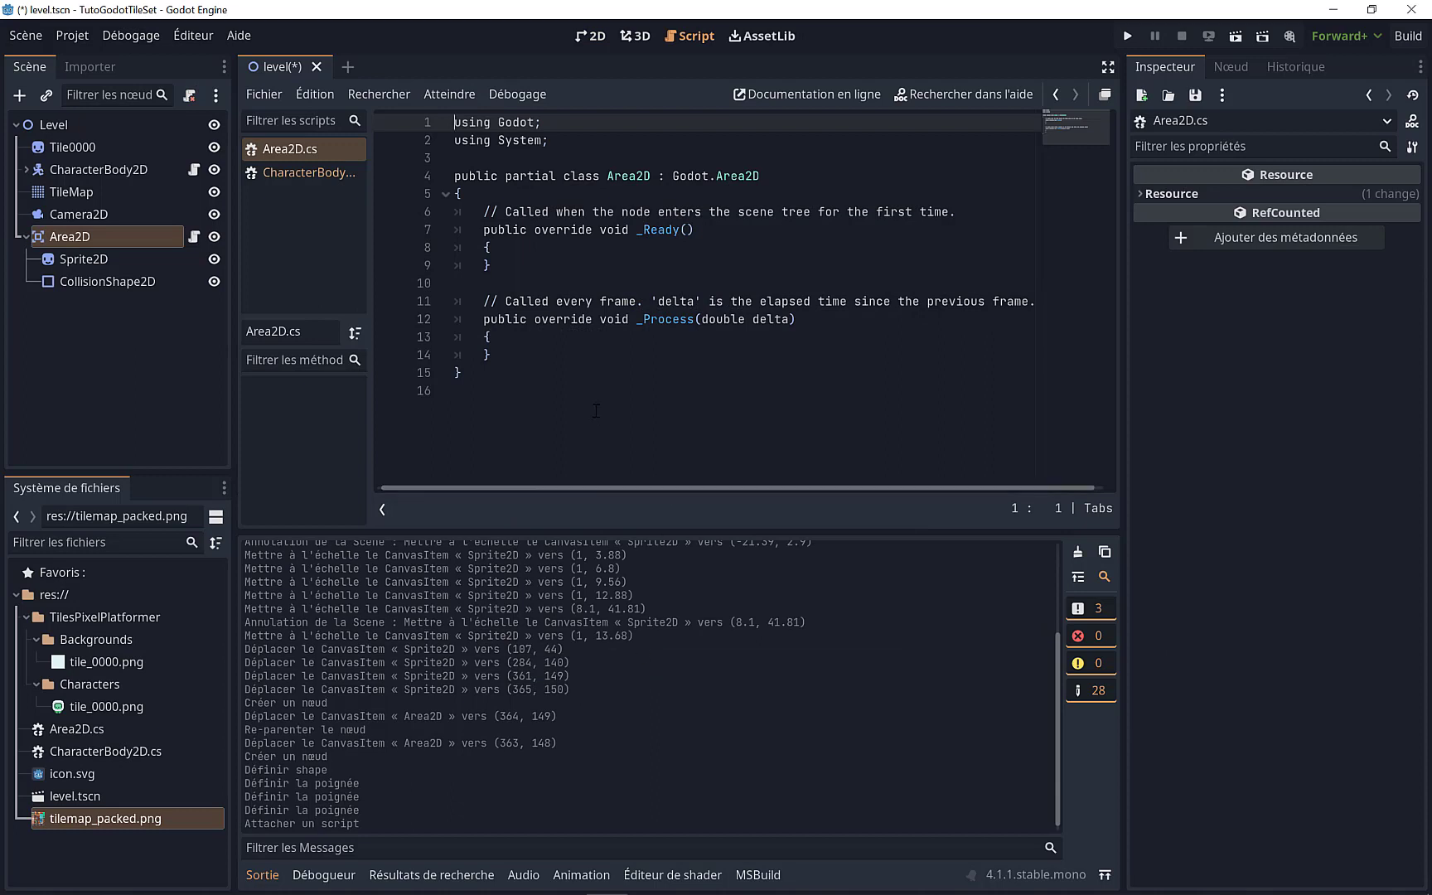
{"action": "left_click_drag", "start_coordinate": [500, 354], "coordinate": [484, 215]}
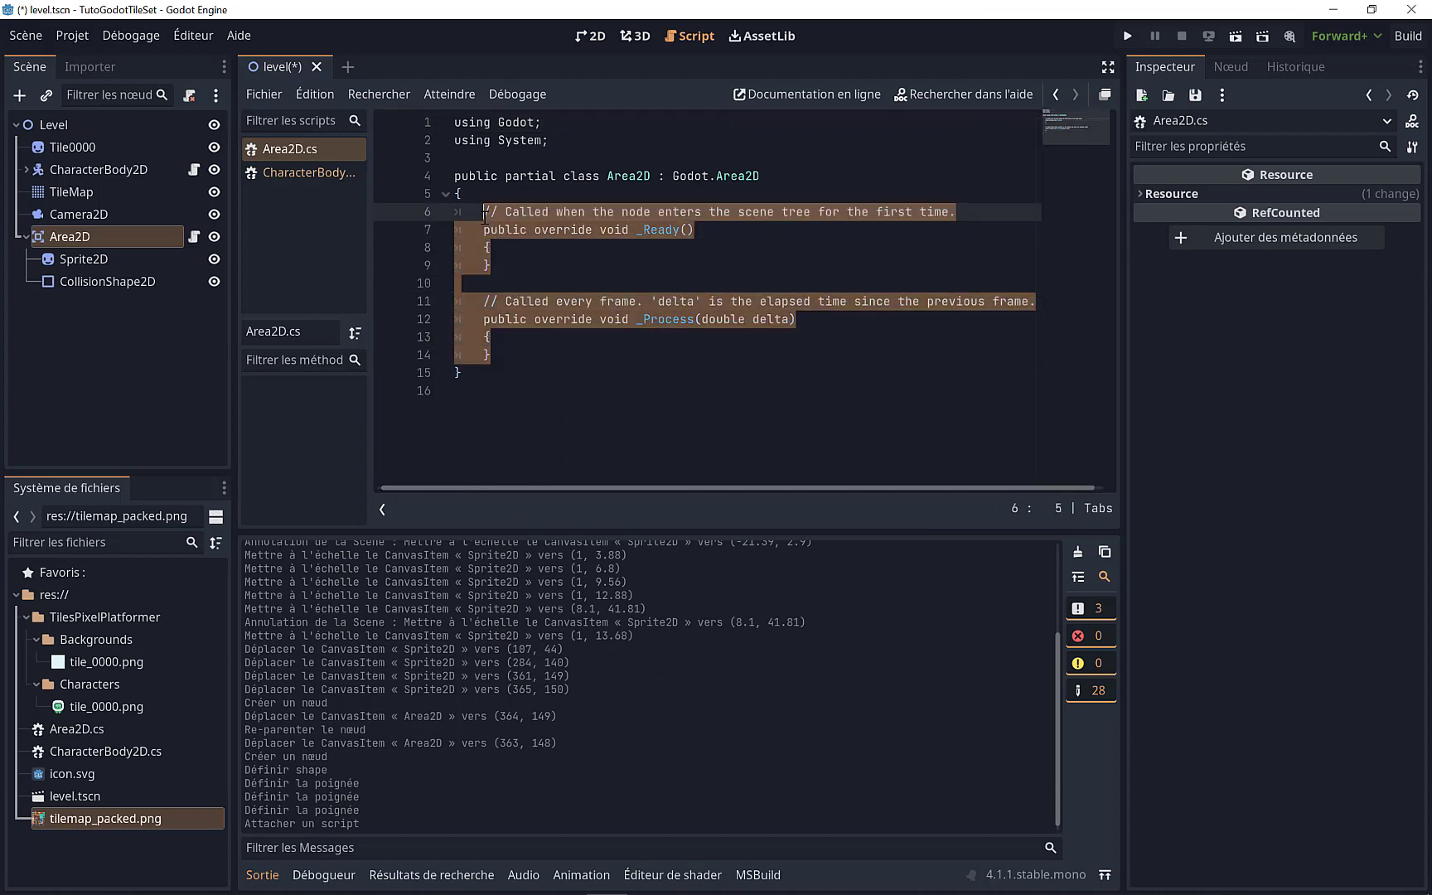
{"action": "key", "text": "BackSpace"}
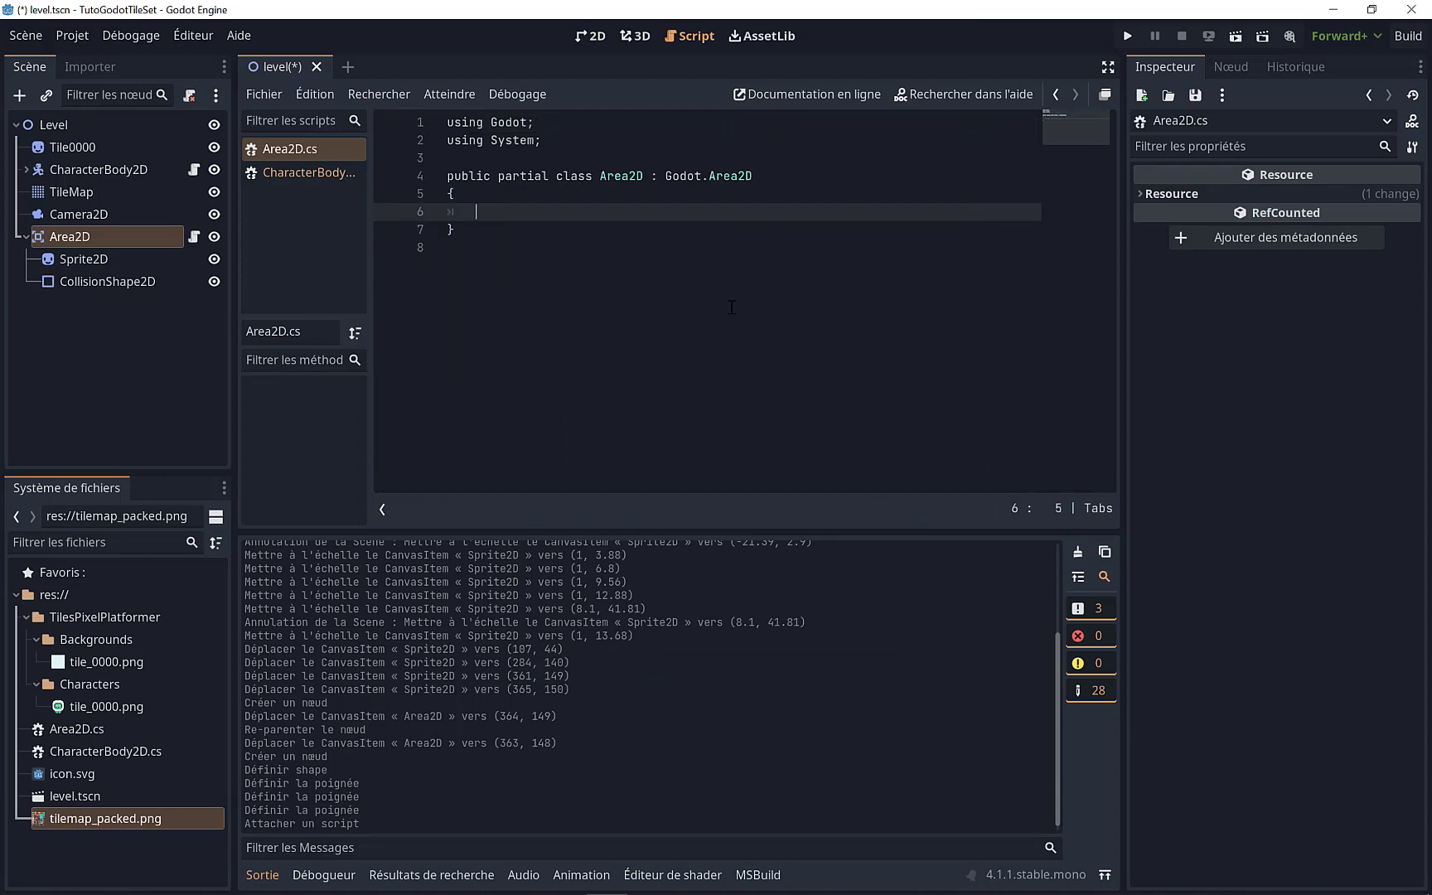
{"action": "left_click", "coordinate": [586, 38]}
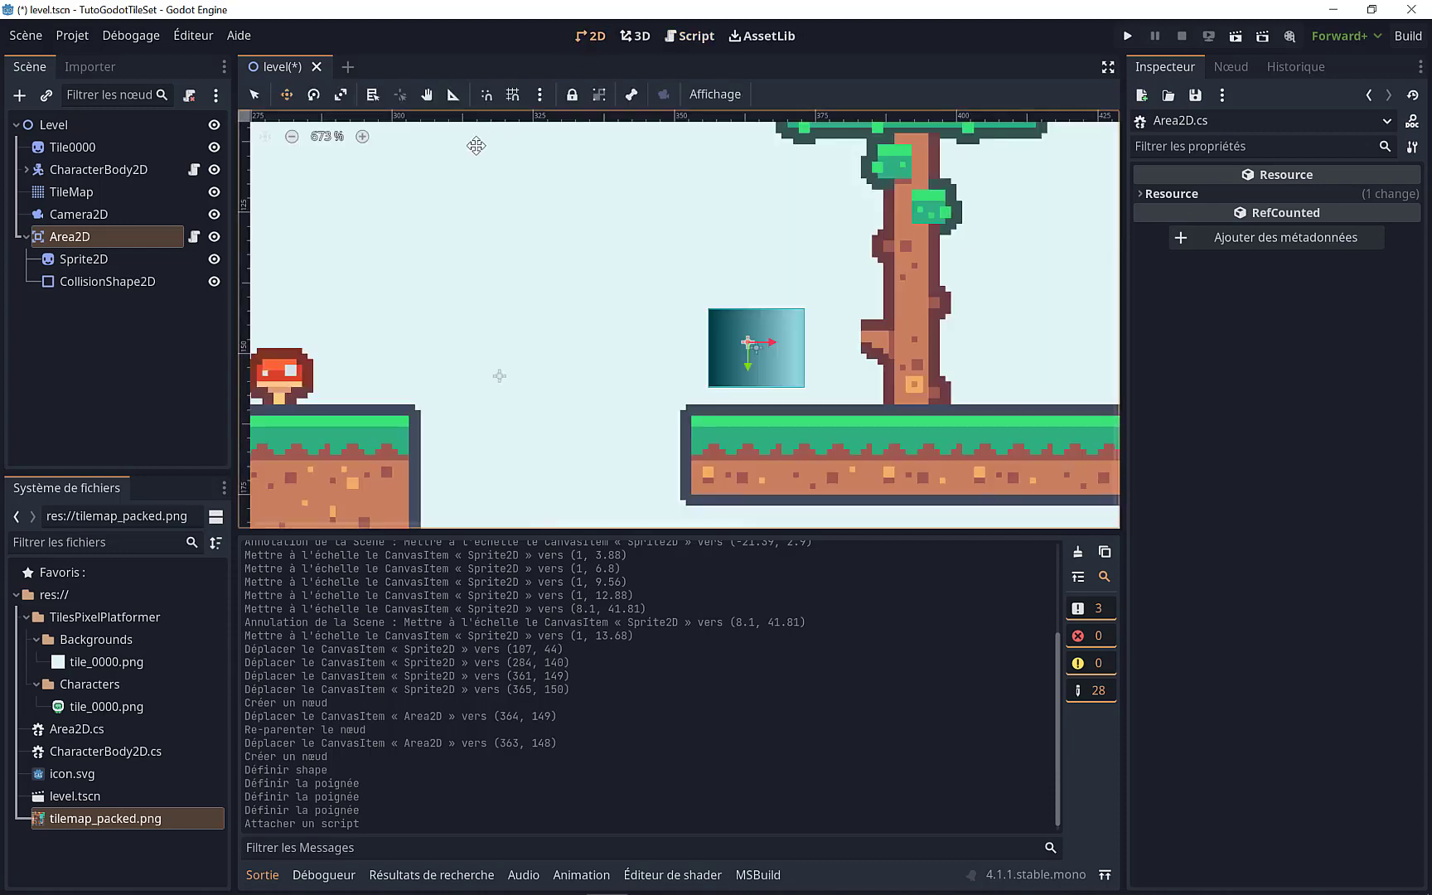
{"action": "left_click", "coordinate": [73, 239]}
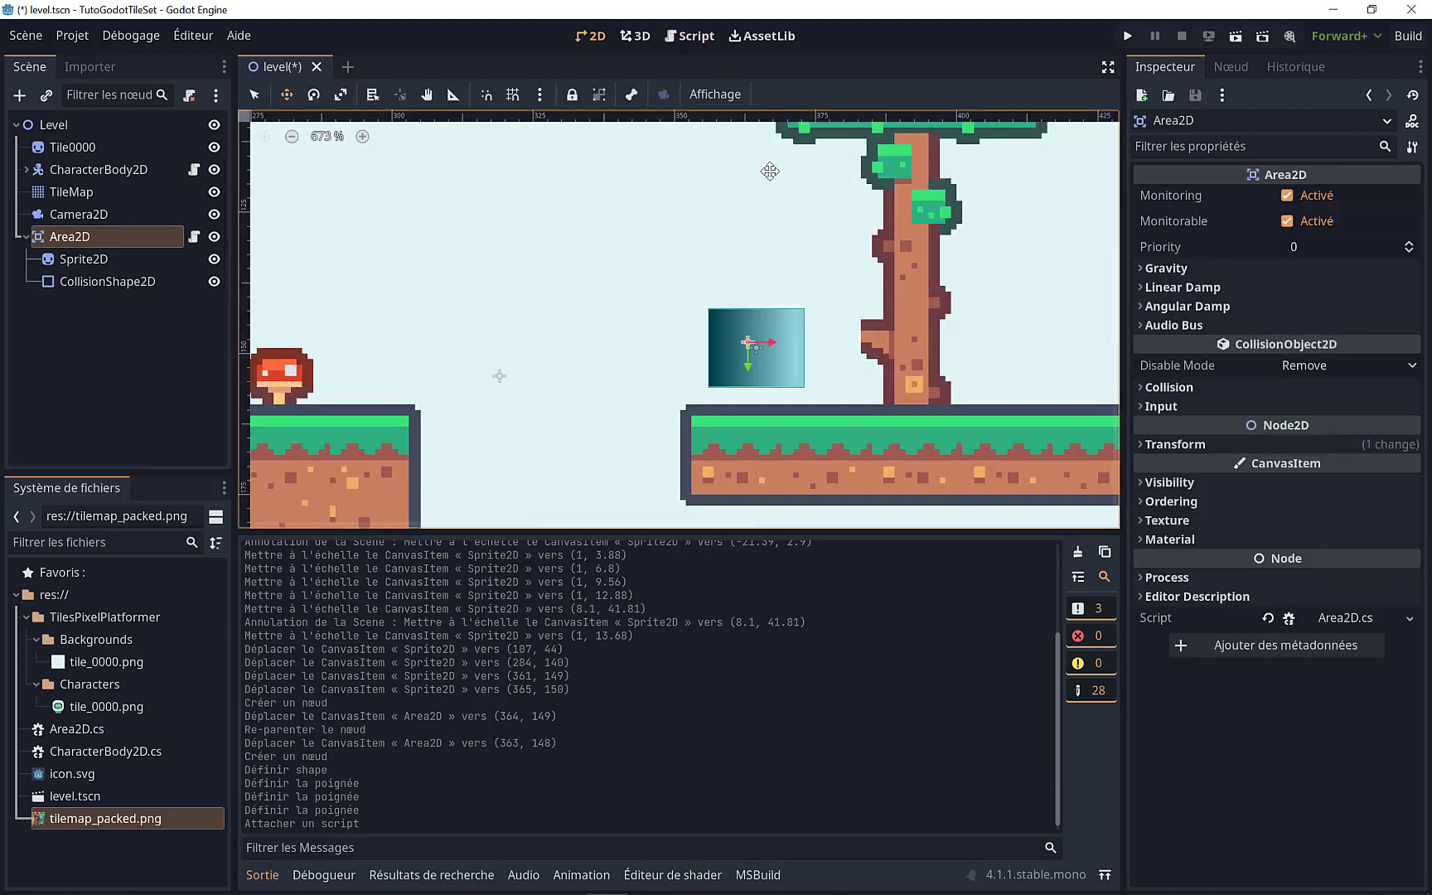
Step: Connect the Area2D's body_entered signal with Area2D's own script as the receiver
{"action": "left_click", "coordinate": [1221, 69]}
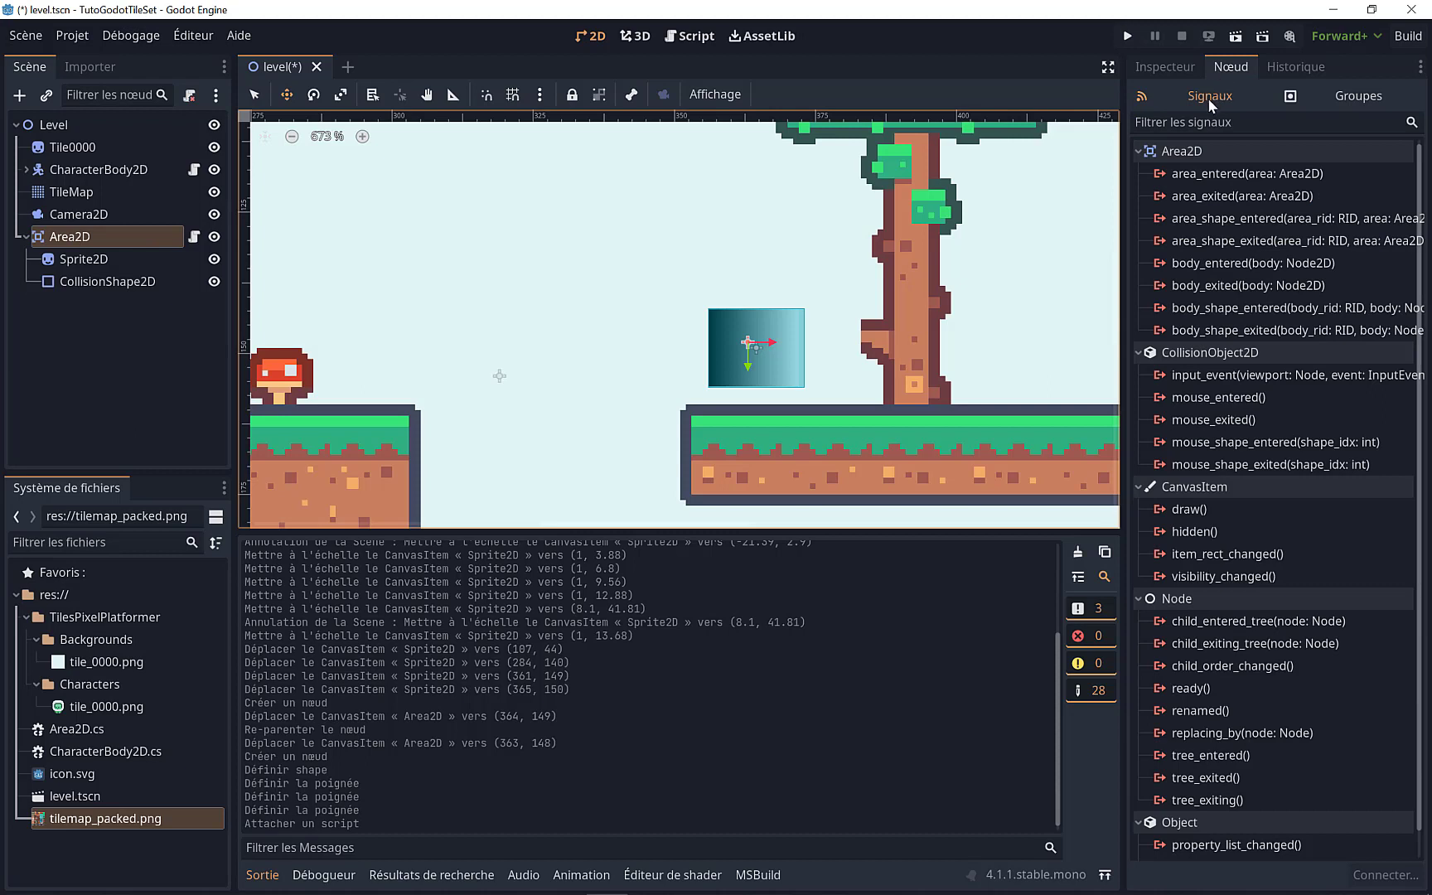
{"action": "left_click", "coordinate": [1196, 216]}
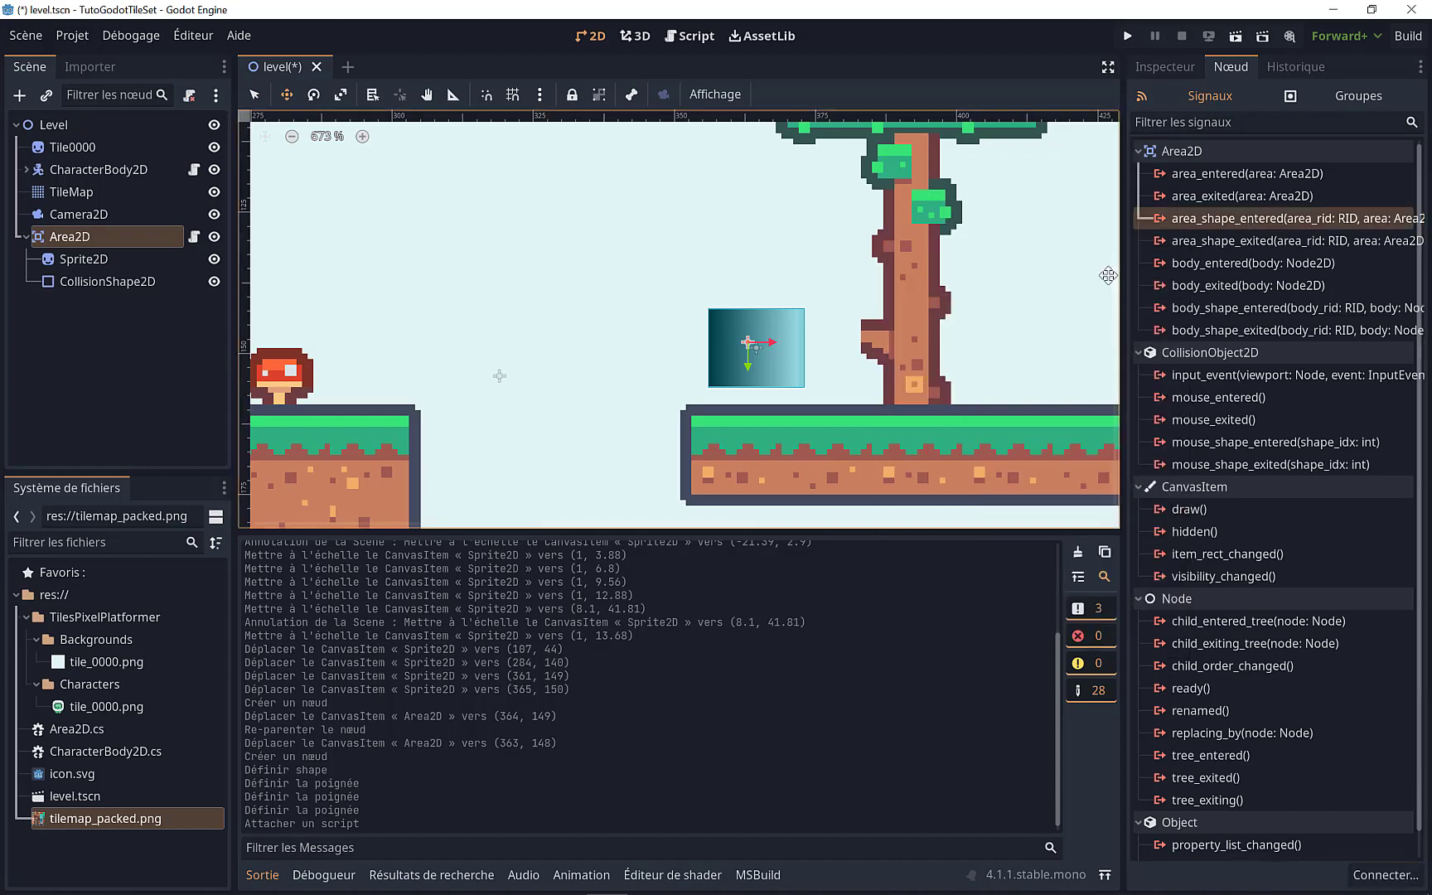
{"action": "left_click_drag", "start_coordinate": [1122, 282], "coordinate": [953, 281]}
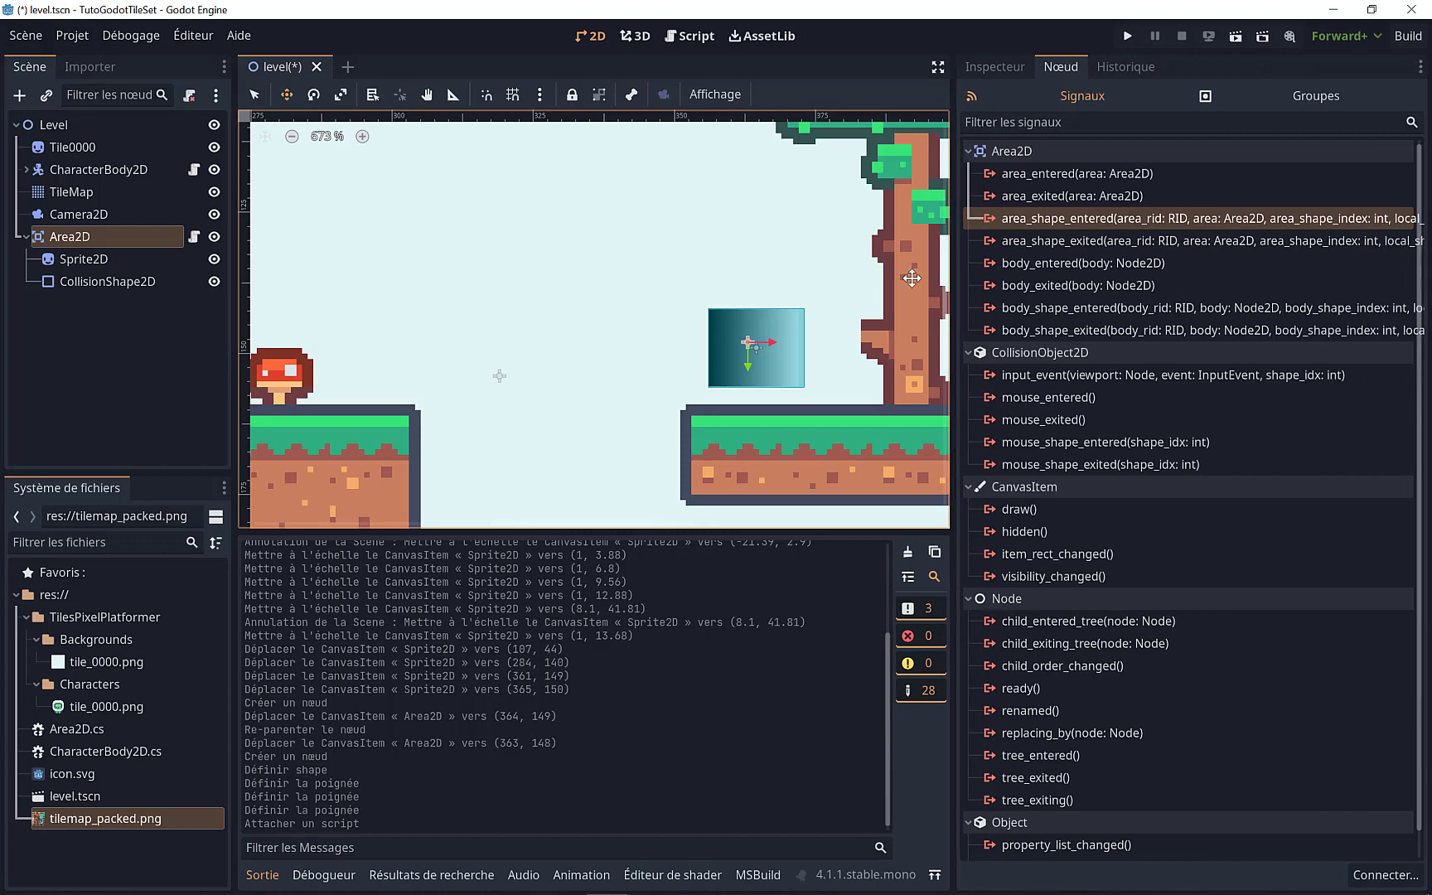
{"action": "left_click", "coordinate": [1051, 267]}
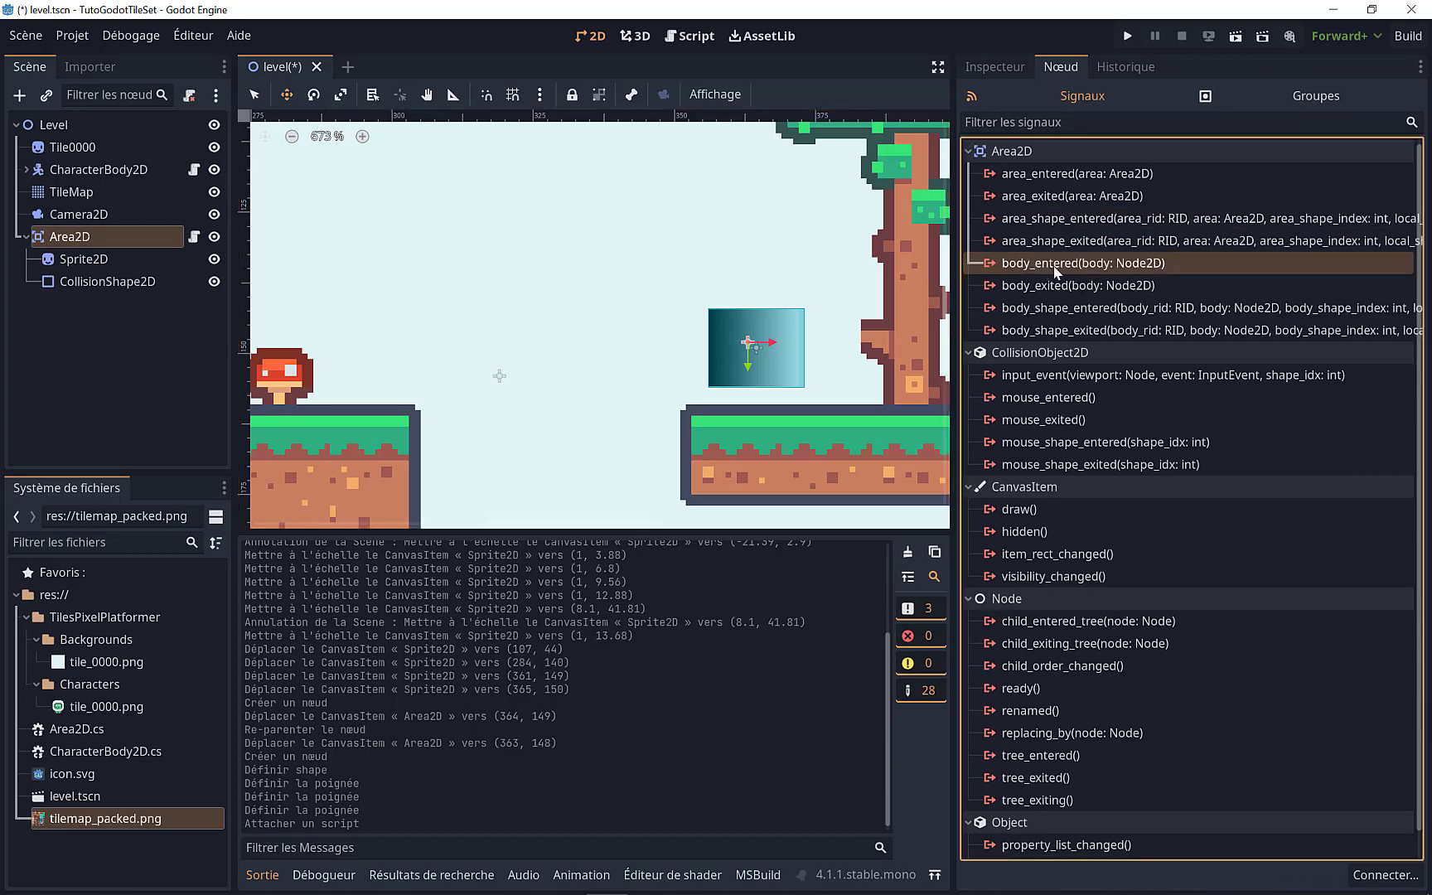
{"action": "mouse_move", "coordinate": [575, 373]}
{"action": "middle_mouse_down"}
{"action": "mouse_move", "coordinate": [919, 300]}
{"action": "mouse_move", "coordinate": [542, 329]}
{"action": "middle_mouse_up"}
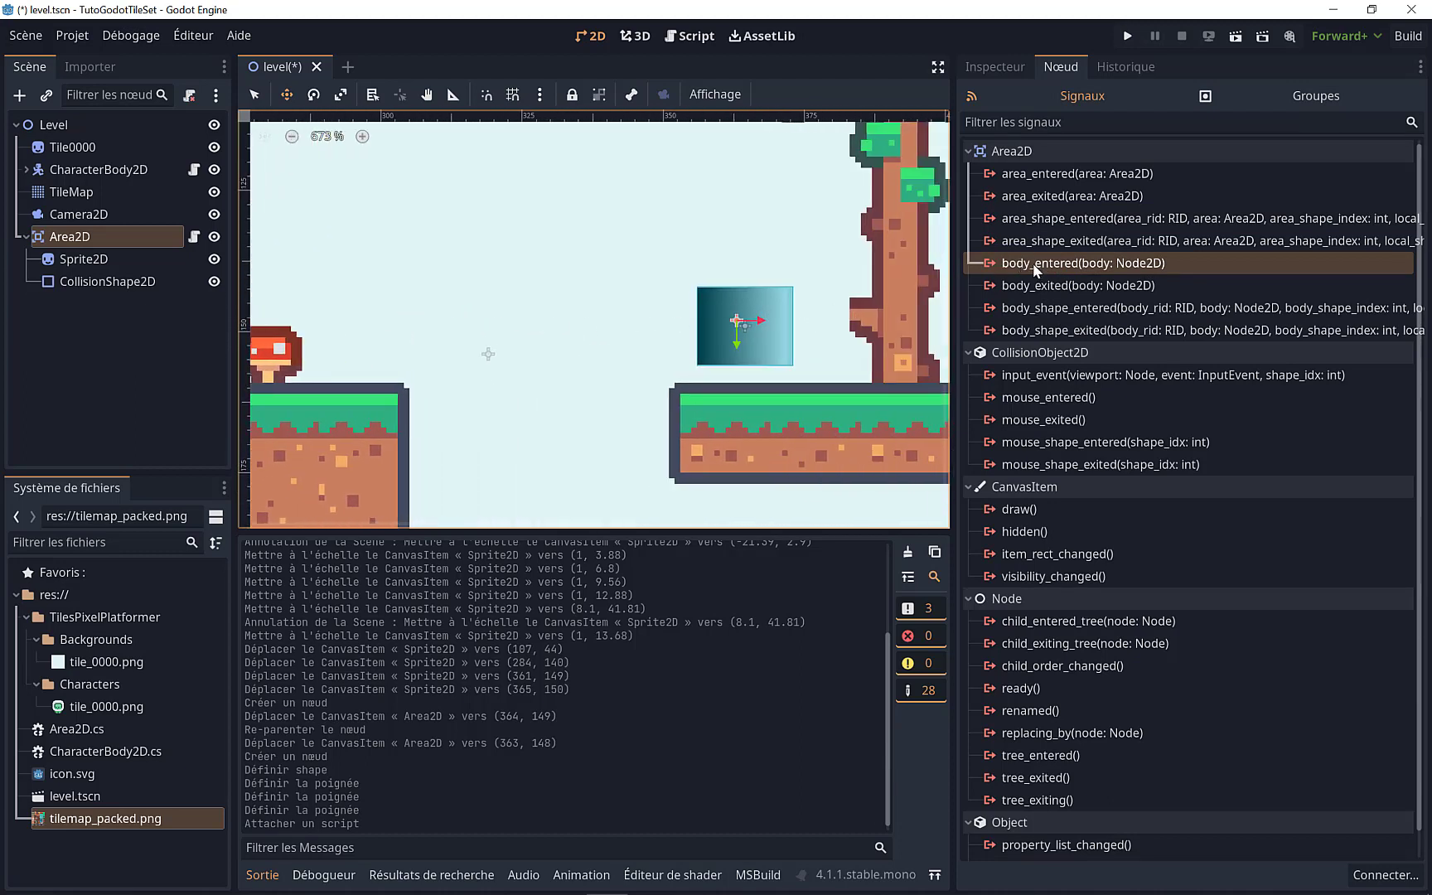
{"action": "mouse_move", "coordinate": [1025, 266]}
{"action": "left_click", "coordinate": [1385, 874]}
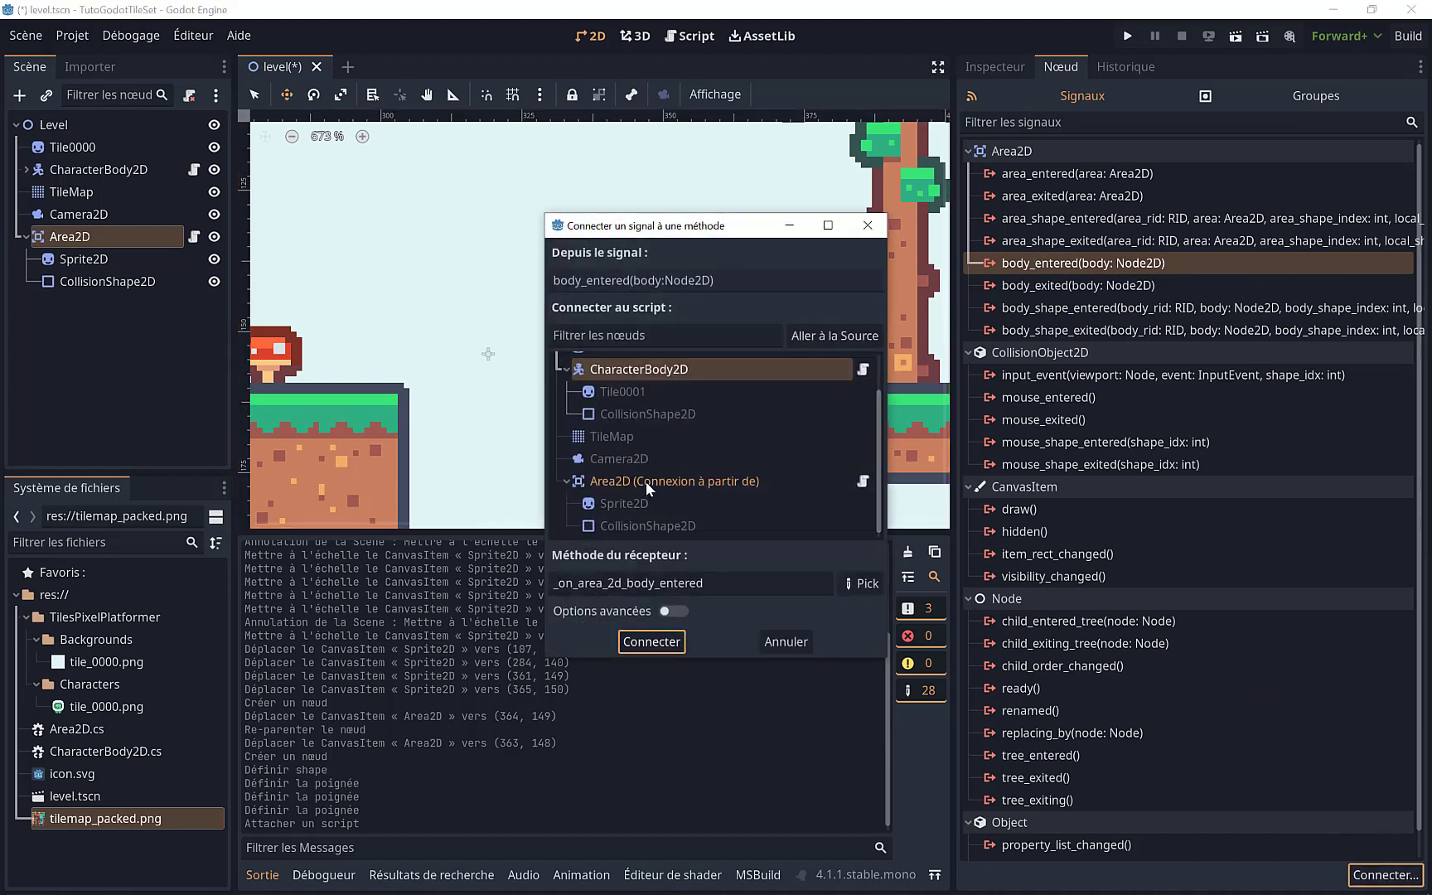
{"action": "left_click", "coordinate": [645, 480]}
Step: Confirm the connection and move the generated _on_body_entered method, indented, into the Area2D class
{"action": "left_click", "coordinate": [651, 642]}
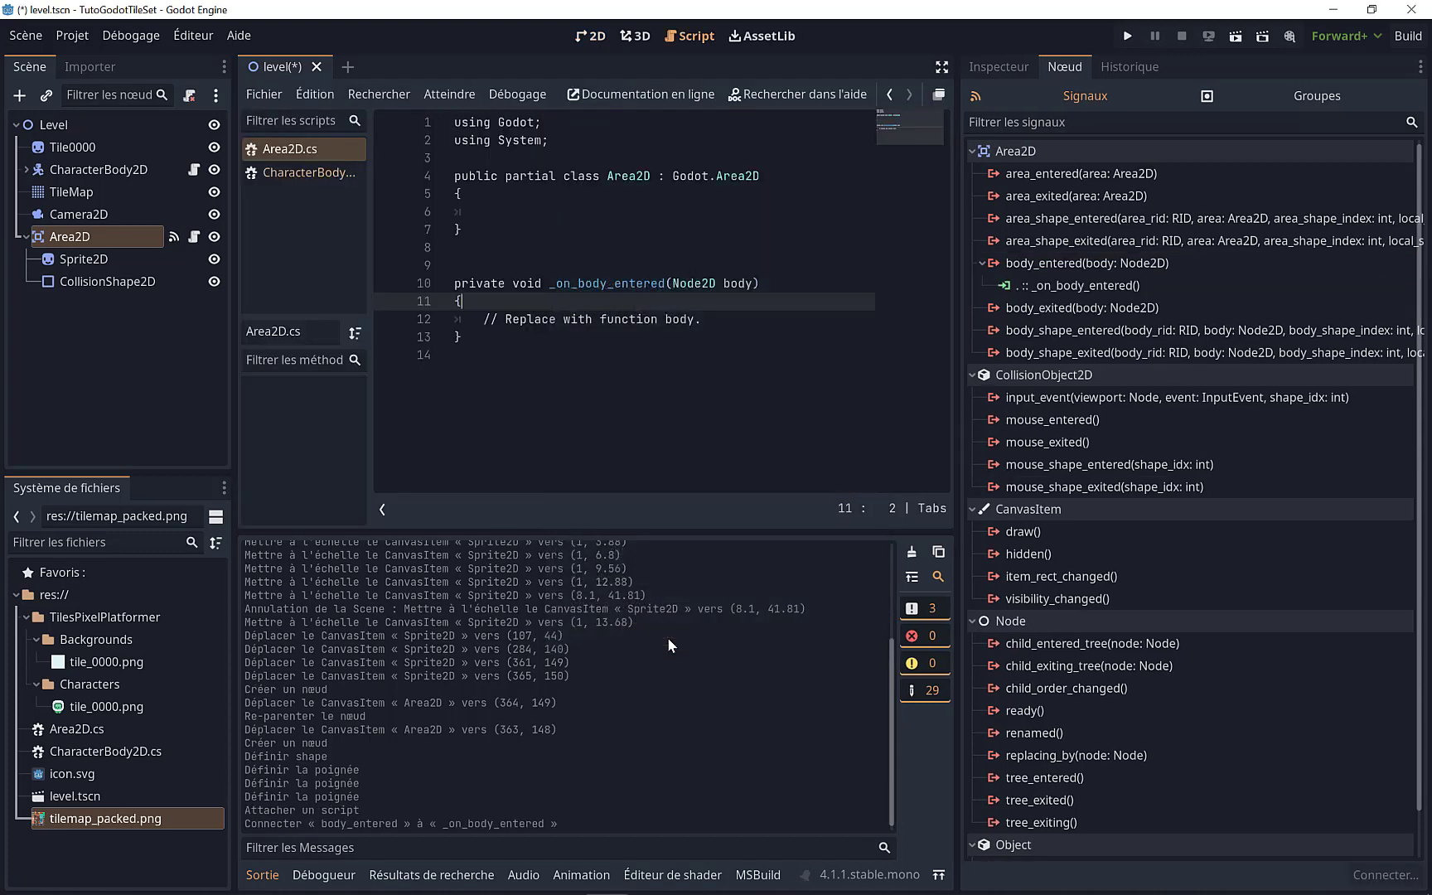
{"action": "left_click_drag", "start_coordinate": [462, 336], "coordinate": [440, 281]}
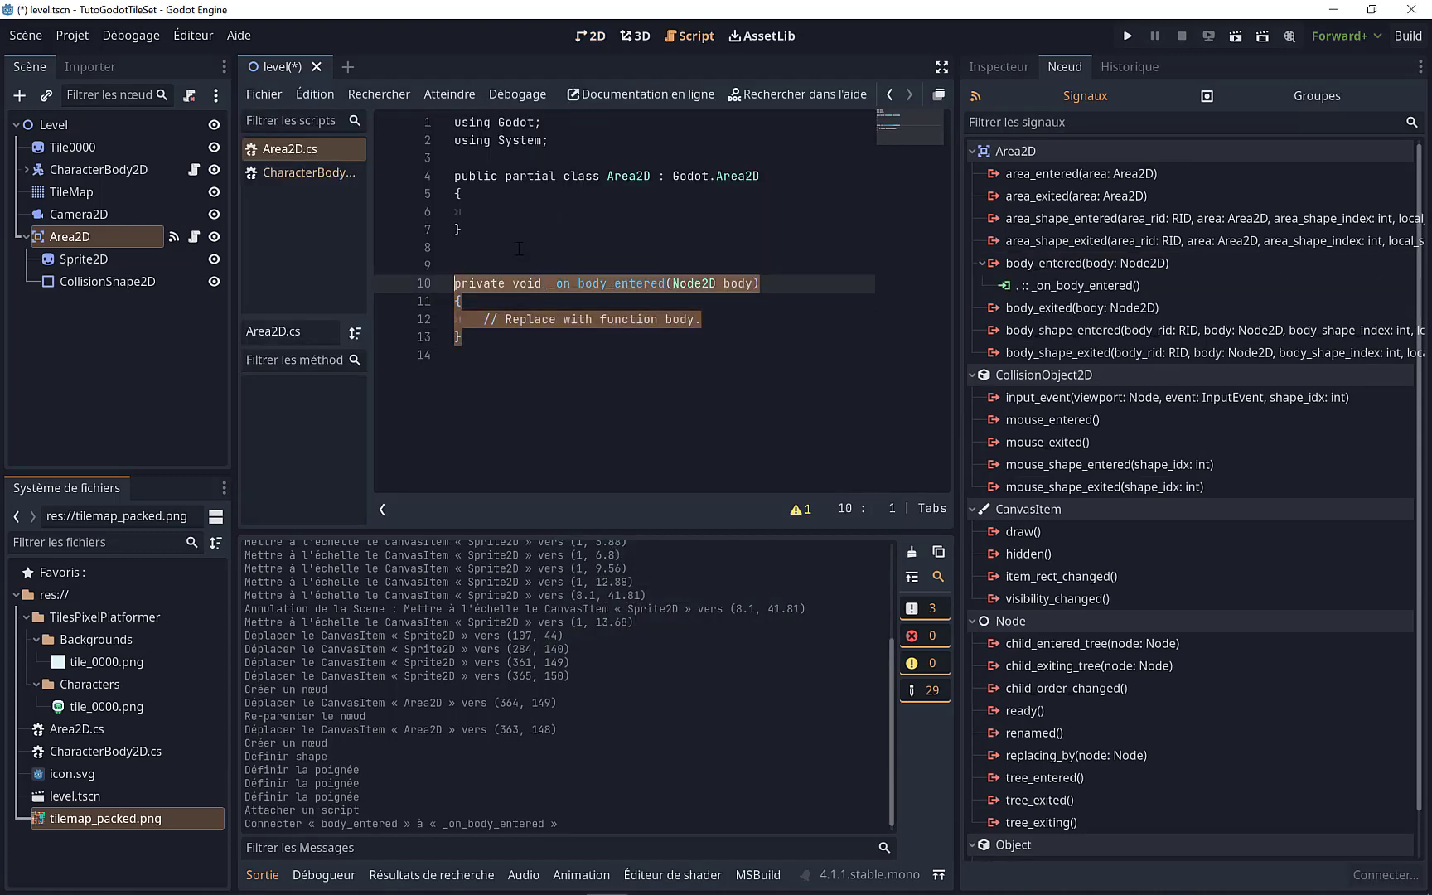
{"action": "mouse_move", "coordinate": [547, 282]}
{"action": "left_mouse_down"}
{"action": "mouse_move", "coordinate": [484, 212]}
{"action": "mouse_move", "coordinate": [465, 266]}
{"action": "left_mouse_up"}
{"action": "key", "text": "Tab"}
{"action": "left_click", "coordinate": [523, 385]}
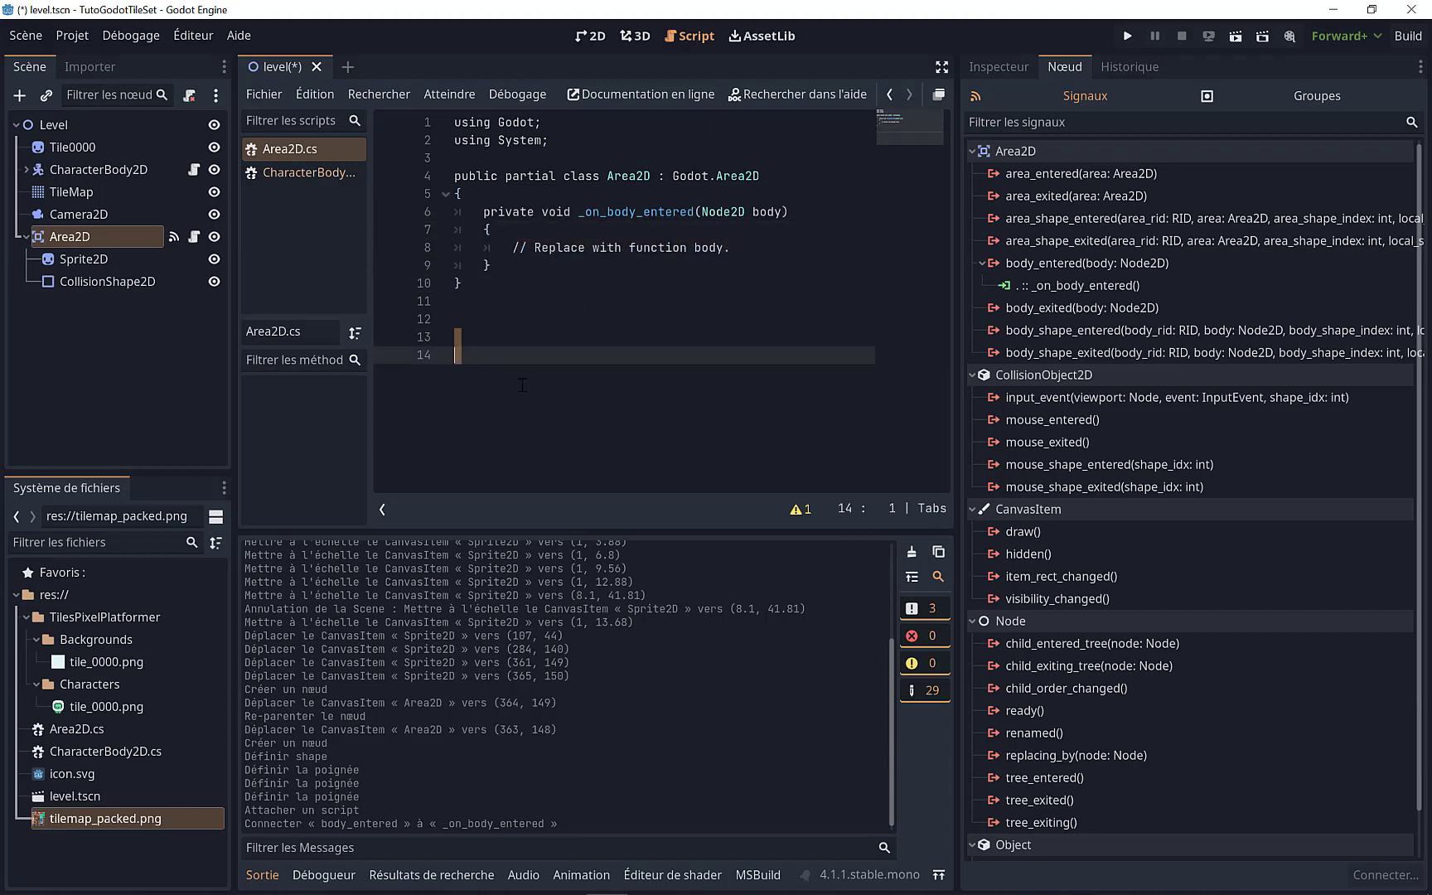
{"action": "key", "text": "BackSpace"}
{"action": "key", "text": "BackSpace"}
{"action": "key", "text": "BackSpace"}
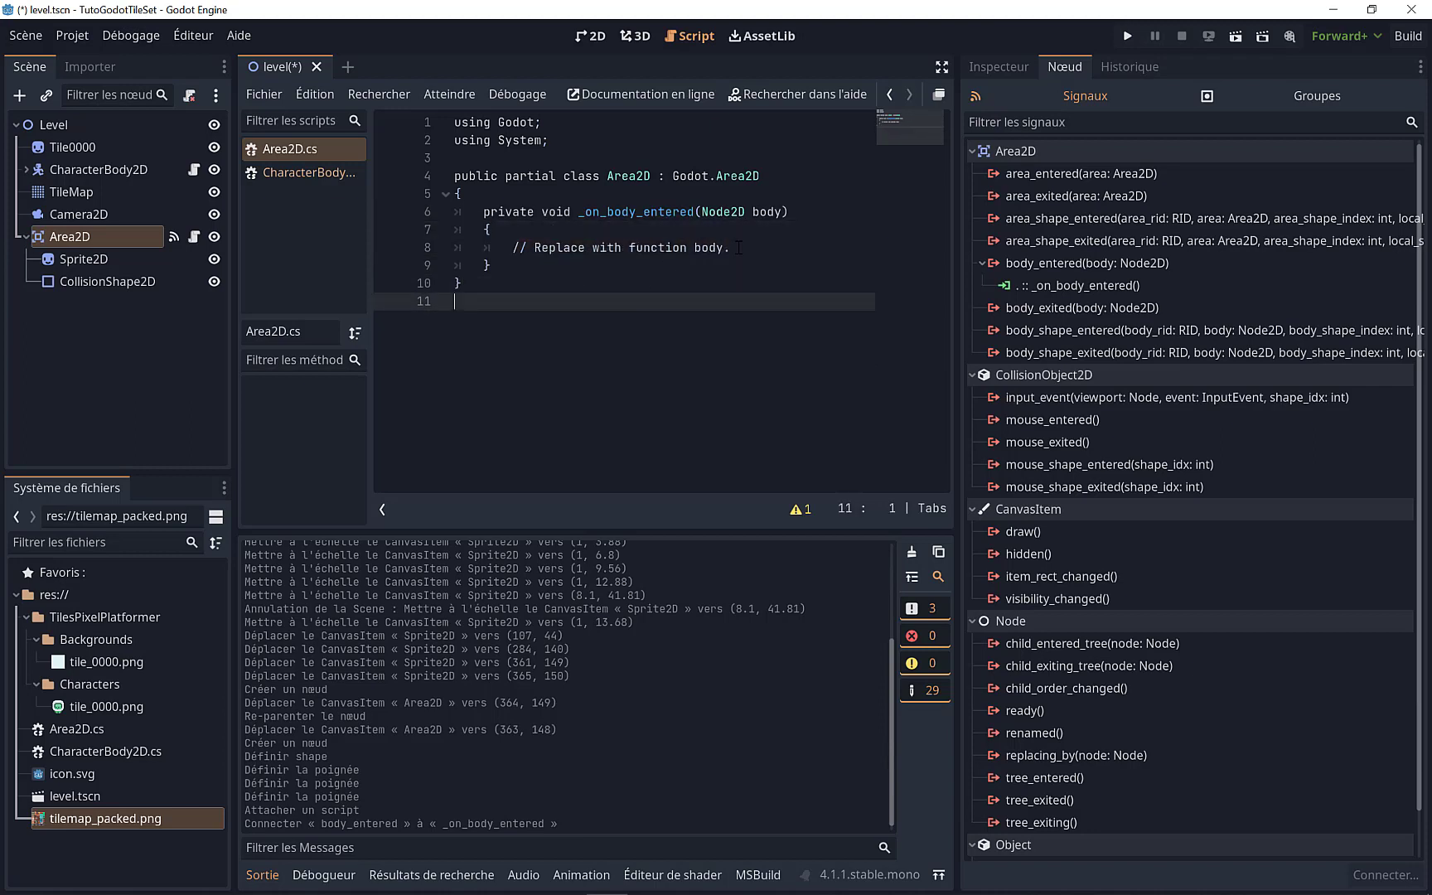
Step: Replace the placeholder comment with a QueueFree(); call and save Area2D.cs
{"action": "left_click_drag", "start_coordinate": [730, 246], "coordinate": [516, 248]}
{"action": "type", "text": "QueueF"}
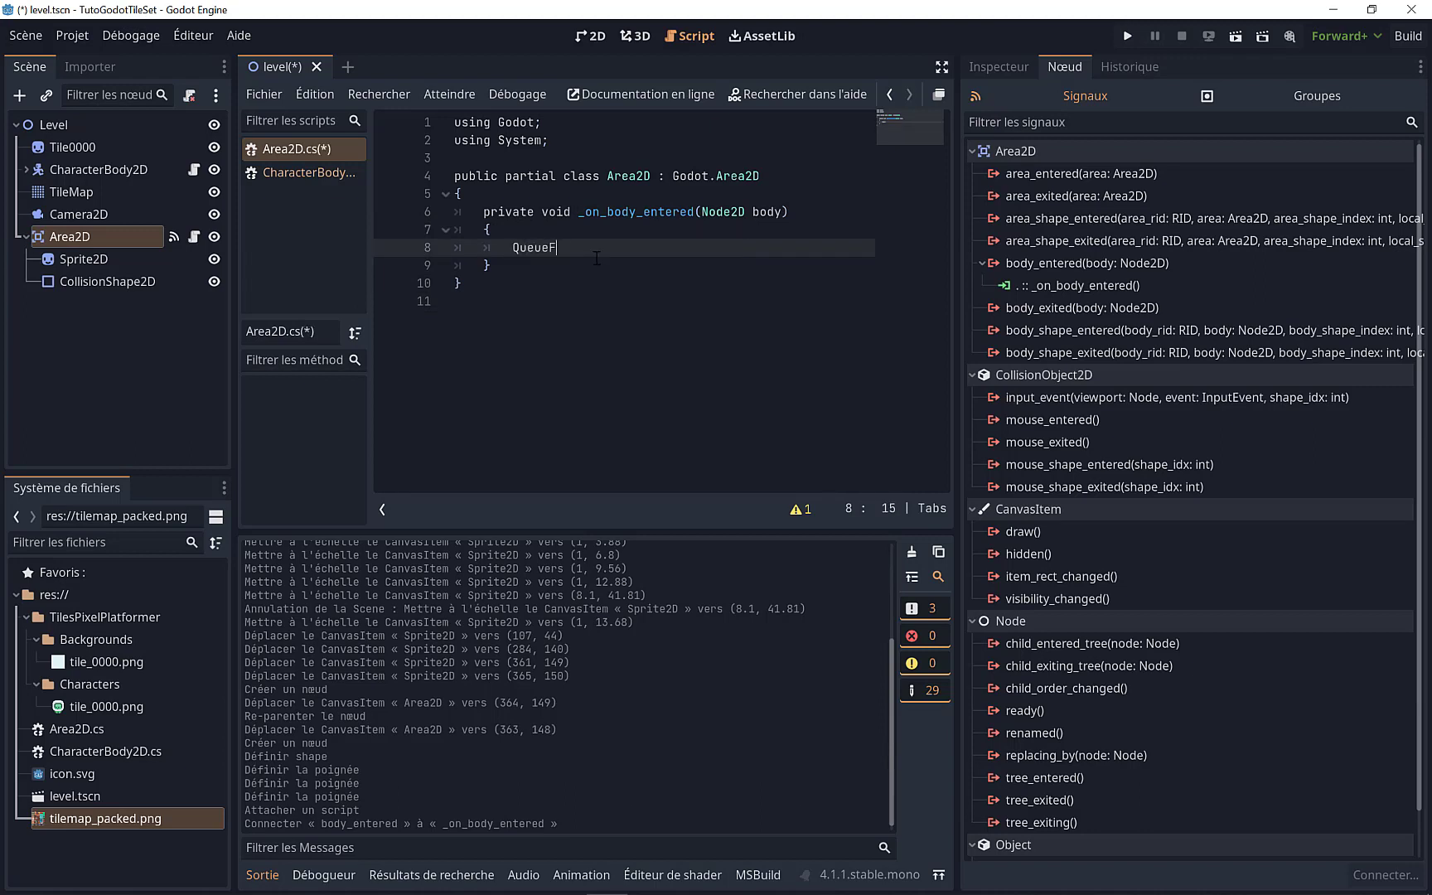
{"action": "type", "text": "ree();"}
{"action": "key", "text": "ctrl+s"}
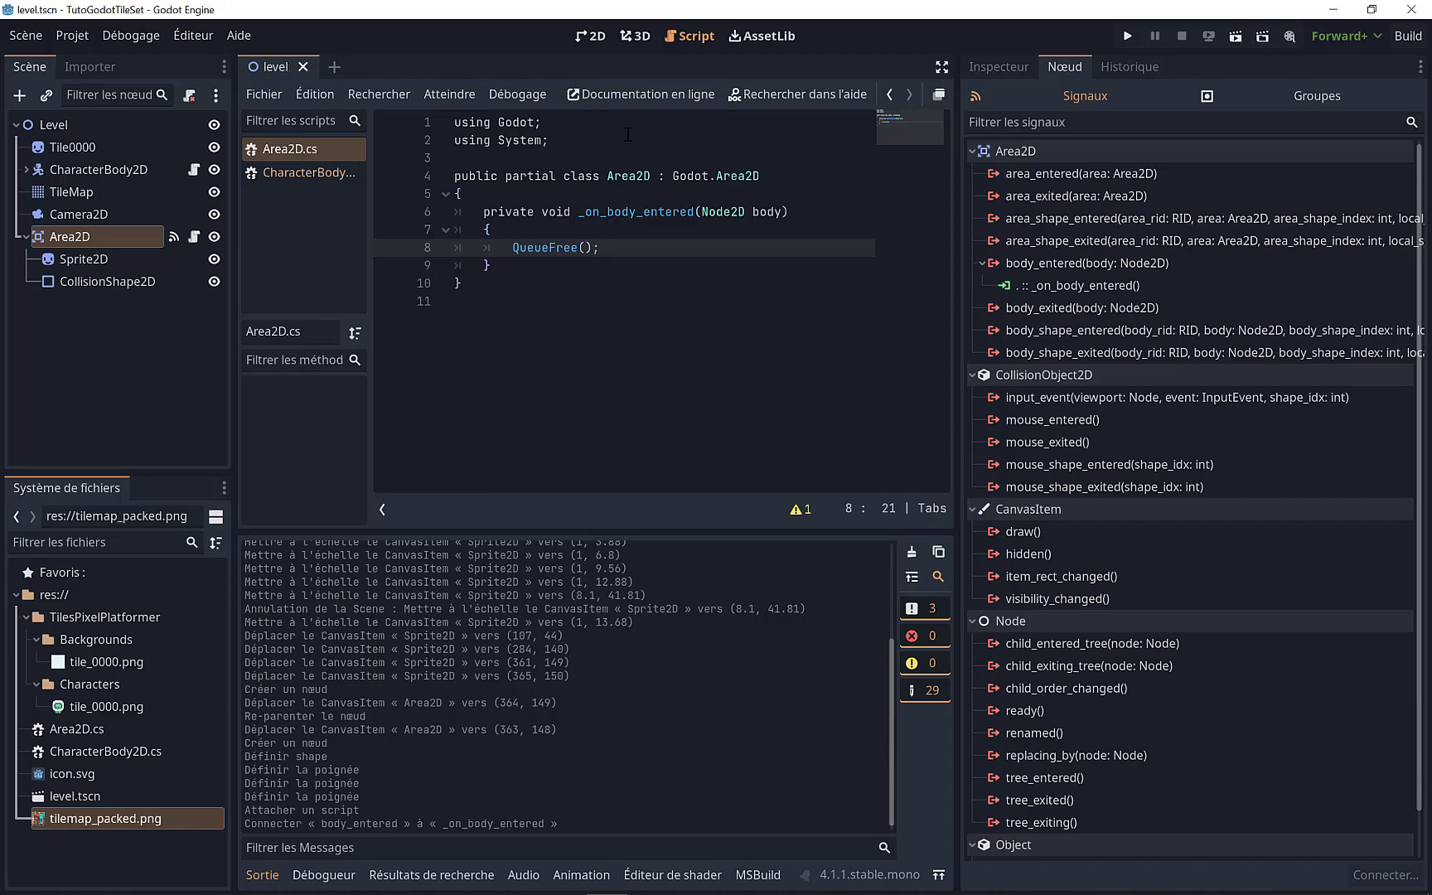
{"action": "left_click", "coordinate": [603, 41]}
Step: Run the game with F5, run and jump the slime across the platforms, then close the game window
{"action": "key", "text": "F5"}
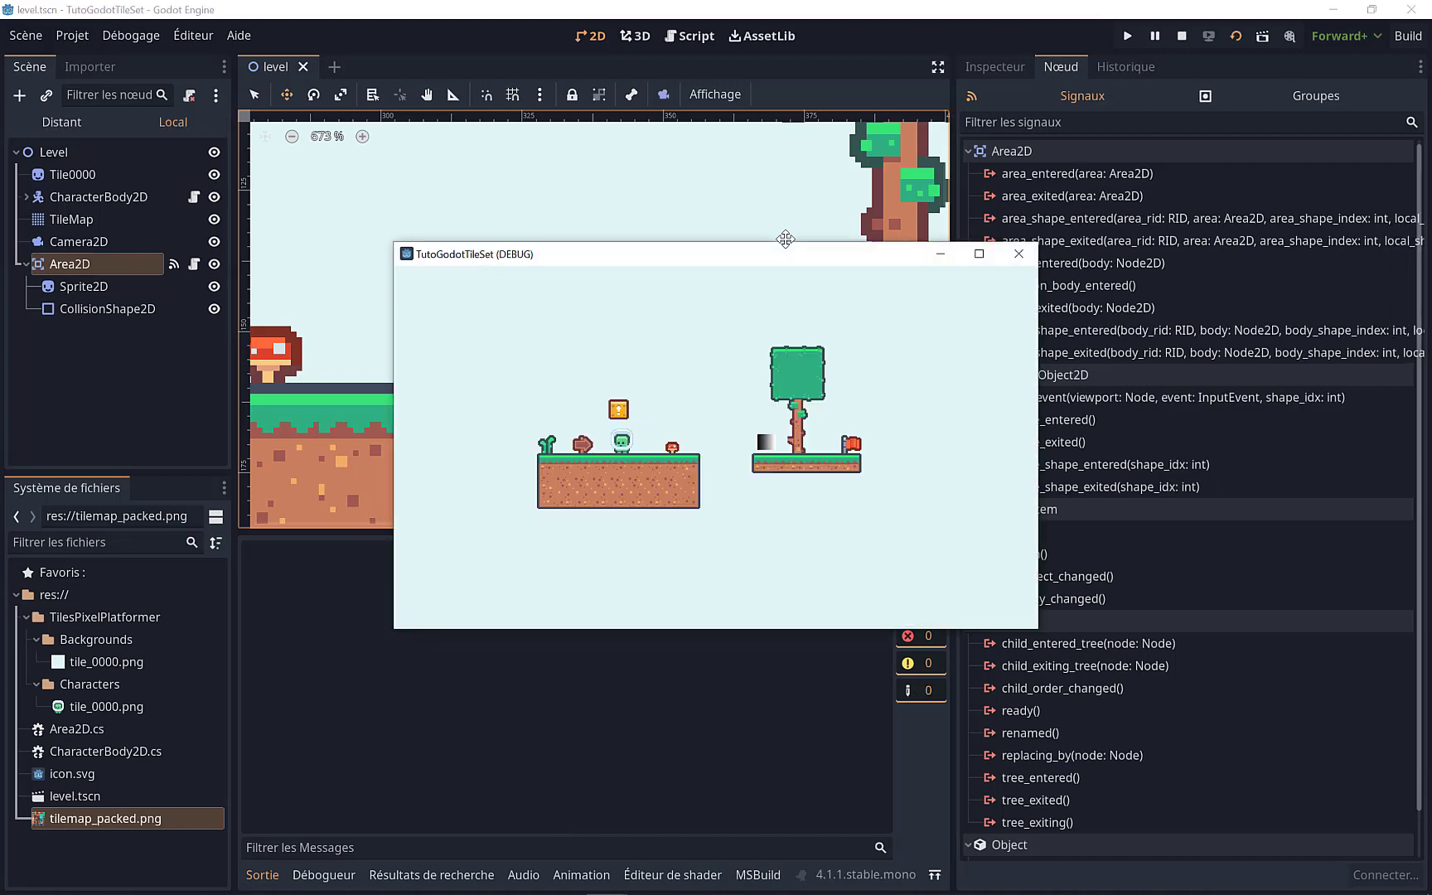
{"action": "key", "text": "Right"}
{"action": "key", "text": "space"}
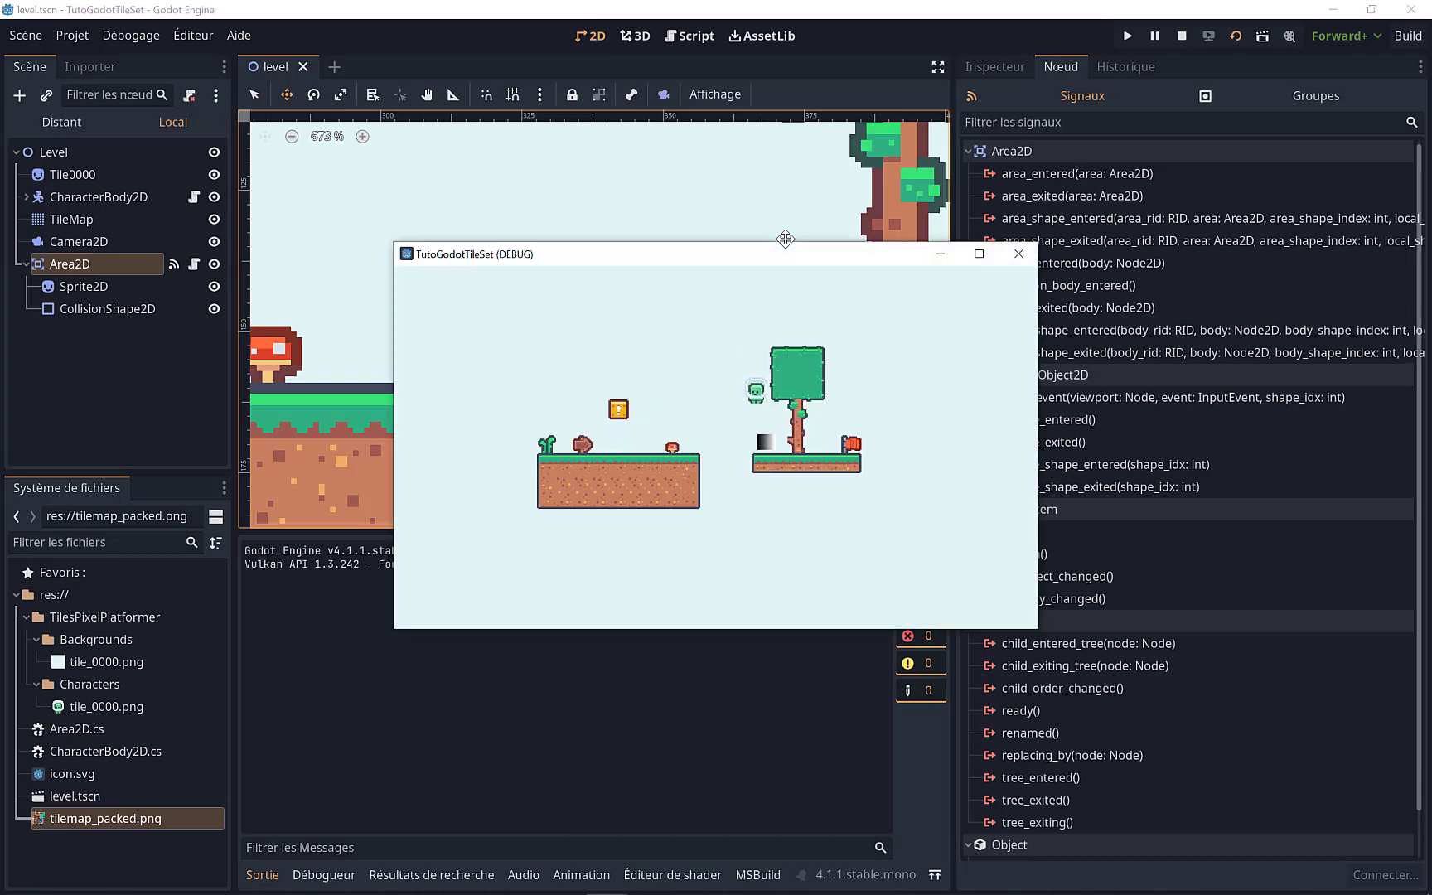
{"action": "key", "text": "Left"}
{"action": "key", "text": "space"}
{"action": "key", "text": "Left"}
{"action": "key", "text": "Right"}
{"action": "key", "text": "Left"}
{"action": "key", "text": "space"}
{"action": "key", "text": "Left"}
{"action": "key", "text": "alt+F4"}
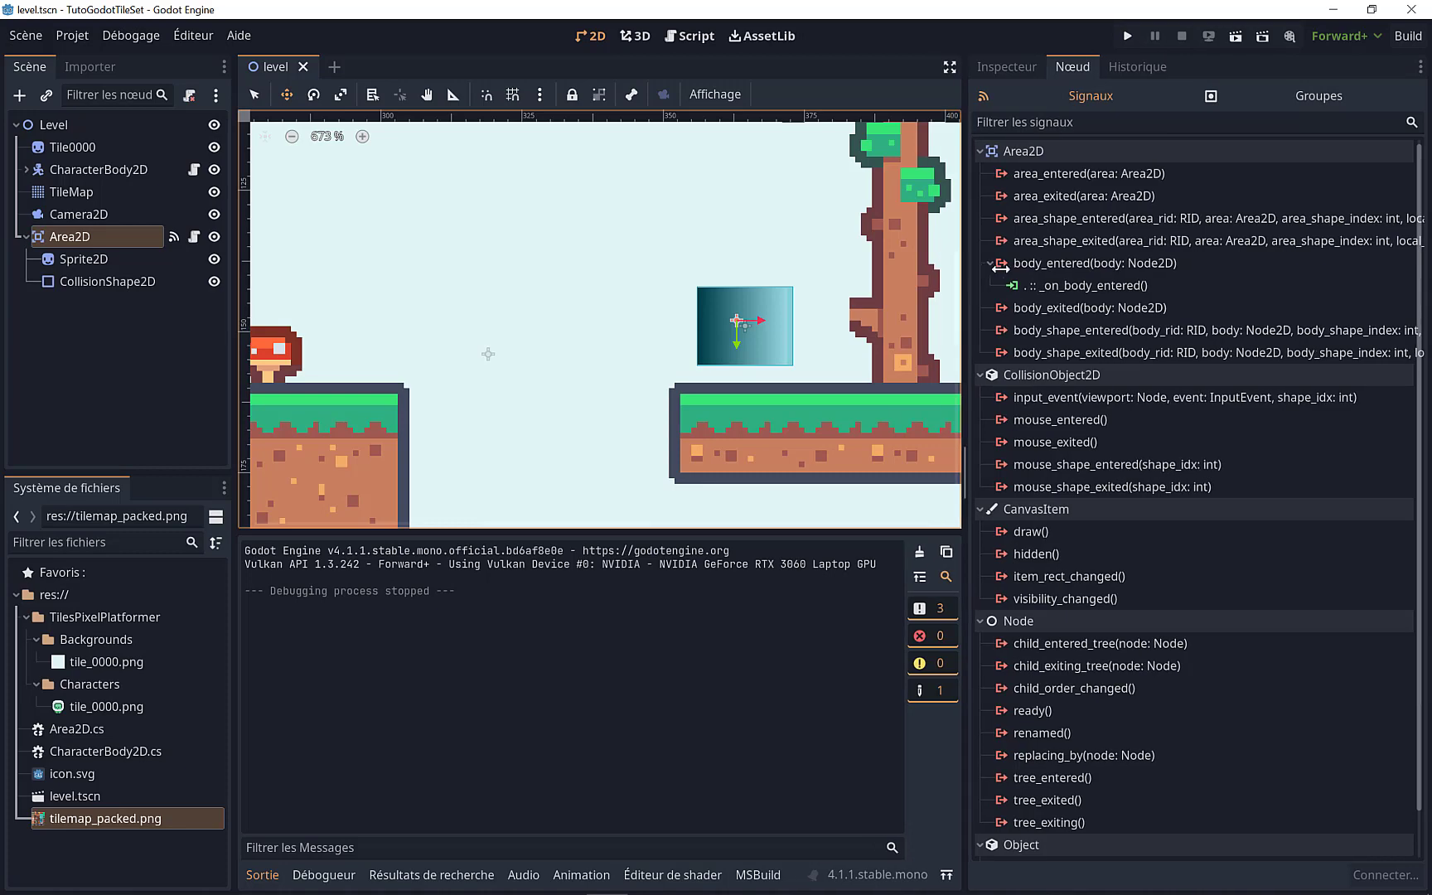
Step: Widen the 2D view, collapse Area2D in the Scene tree, and zoom out to frame both platforms
{"action": "left_click_drag", "start_coordinate": [950, 258], "coordinate": [1016, 258]}
{"action": "left_click", "coordinate": [27, 238]}
{"action": "scroll", "coordinate": [451, 306], "scroll_direction": "down", "scroll_amount": 2}
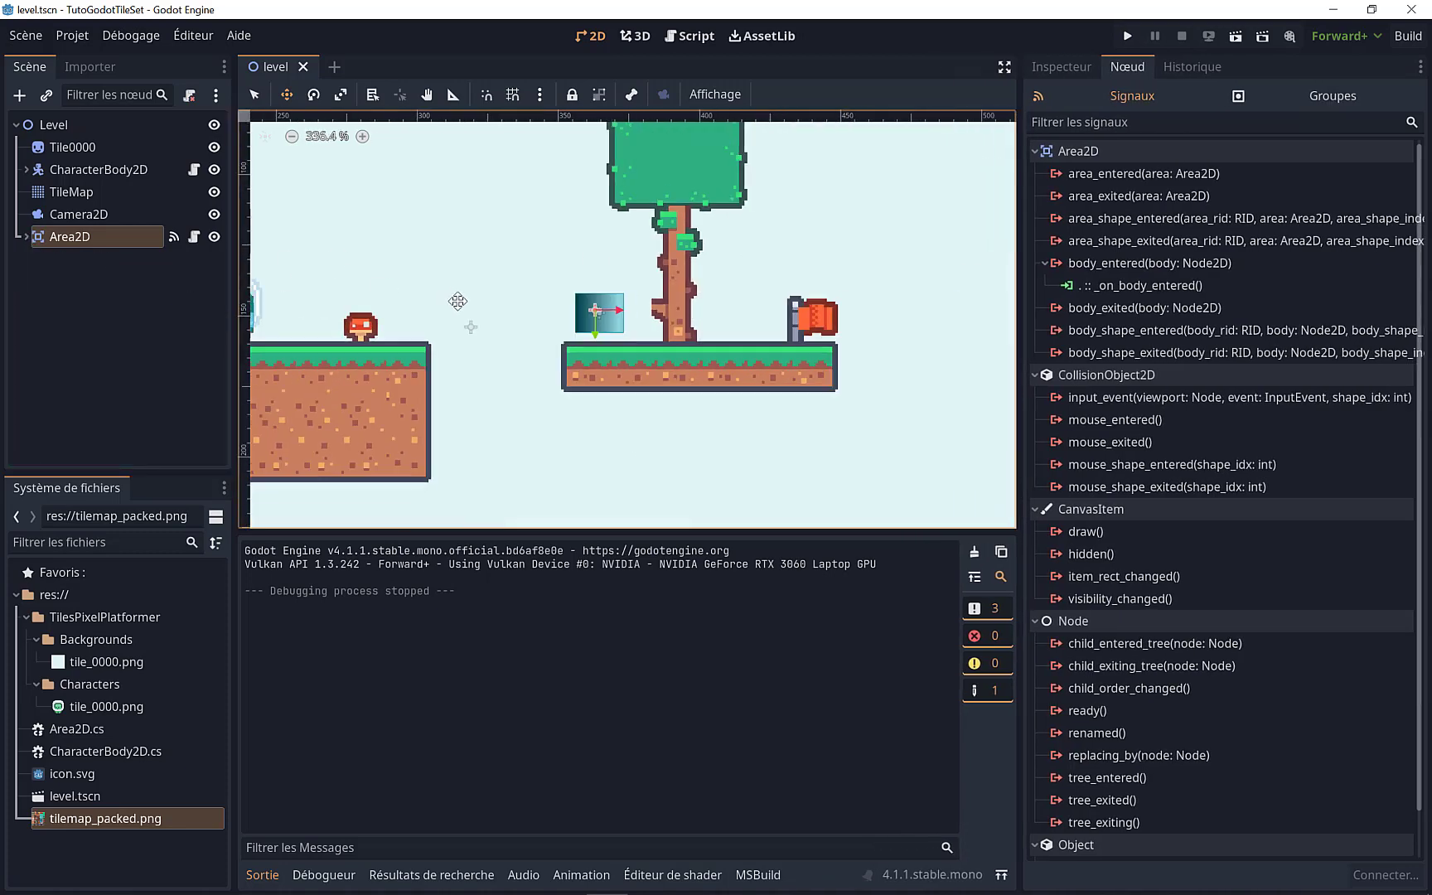
{"action": "scroll", "coordinate": [570, 361], "scroll_direction": "down", "scroll_amount": 2}
{"action": "scroll", "coordinate": [584, 356], "scroll_direction": "down", "scroll_amount": 1}
{"action": "scroll", "coordinate": [585, 356], "scroll_direction": "down", "scroll_amount": 1}
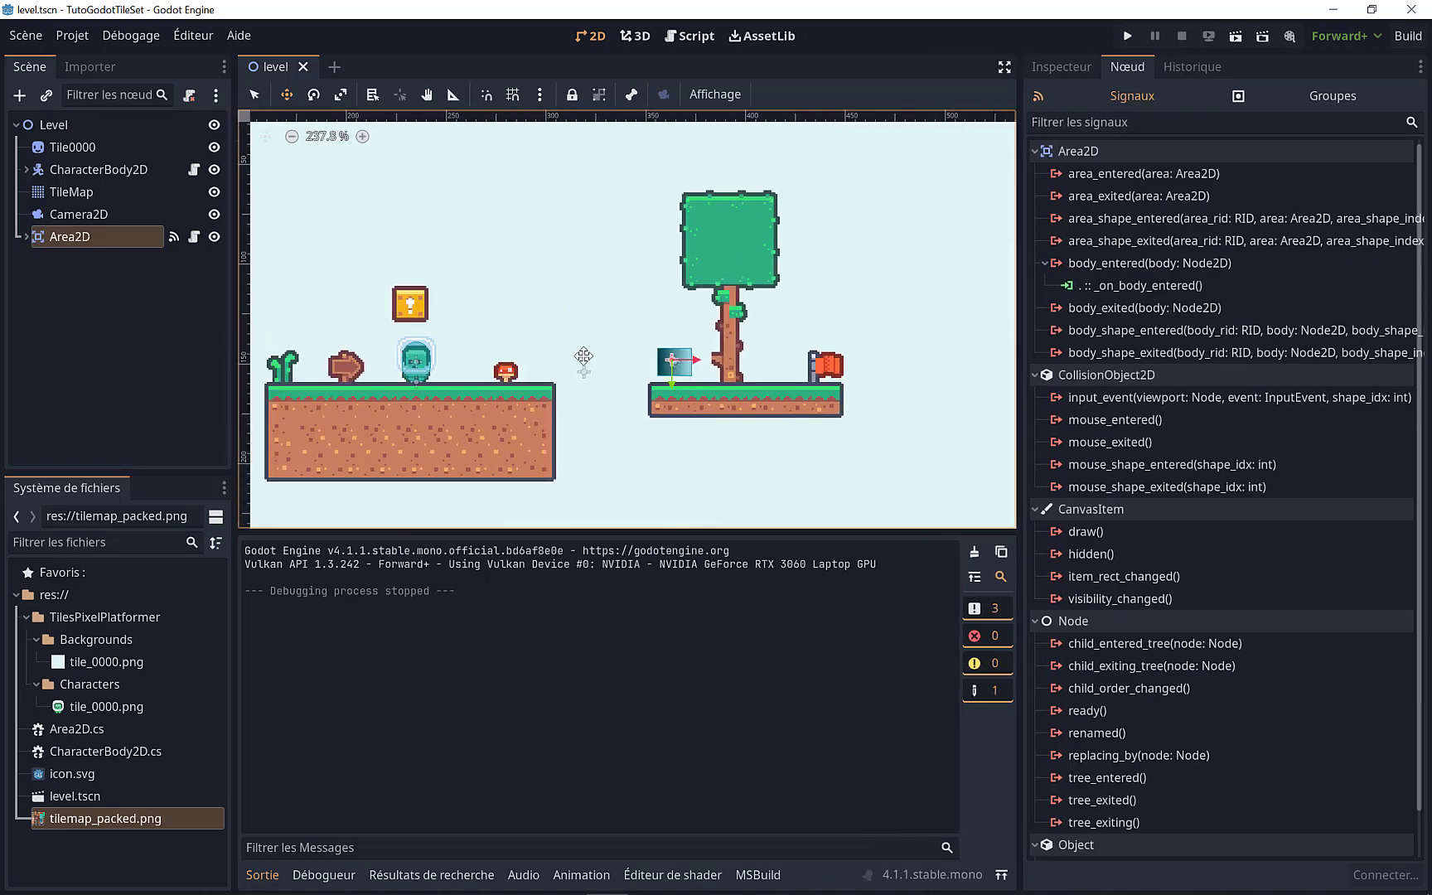
{"action": "middle_click_drag", "start_coordinate": [520, 332], "coordinate": [558, 336]}
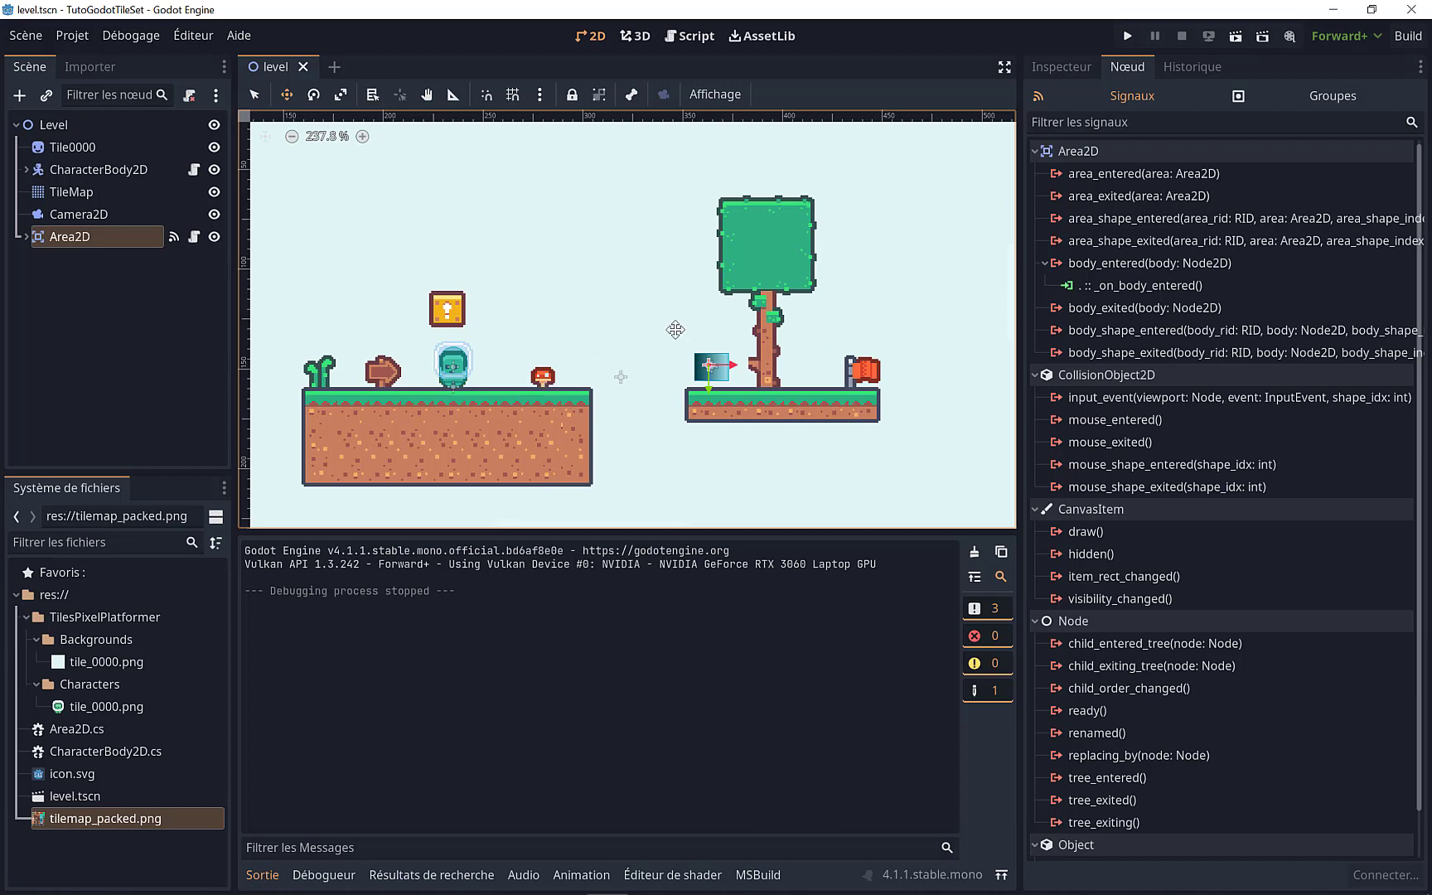
{"action": "middle_click_drag", "start_coordinate": [659, 329], "coordinate": [722, 352]}
{"action": "scroll", "coordinate": [722, 351], "scroll_direction": "down", "scroll_amount": 1}
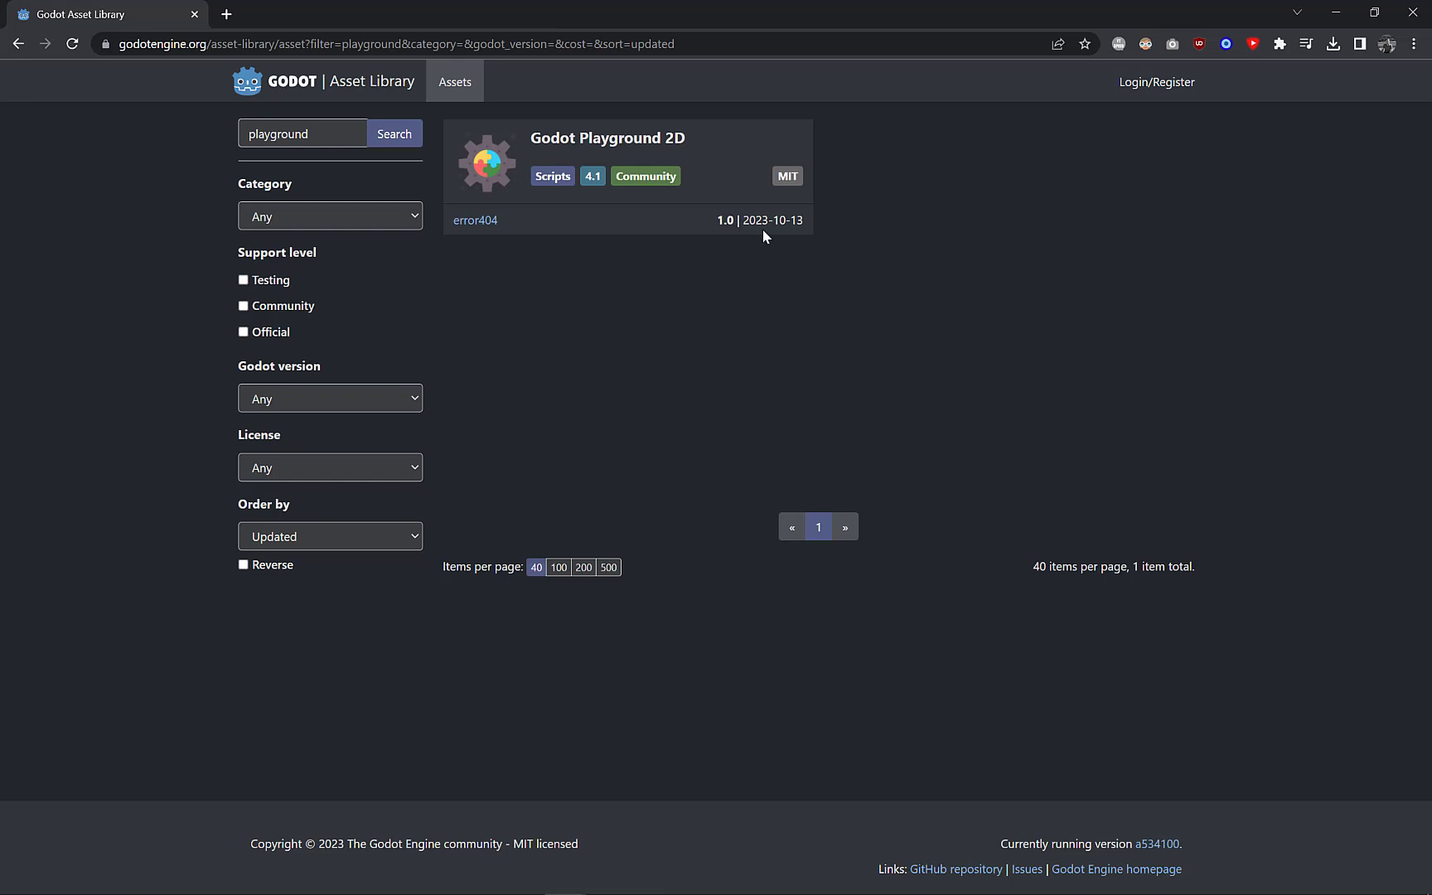
Step: Open the Godot Playground 2D result from the 'playground' search results
{"action": "left_click", "coordinate": [618, 141]}
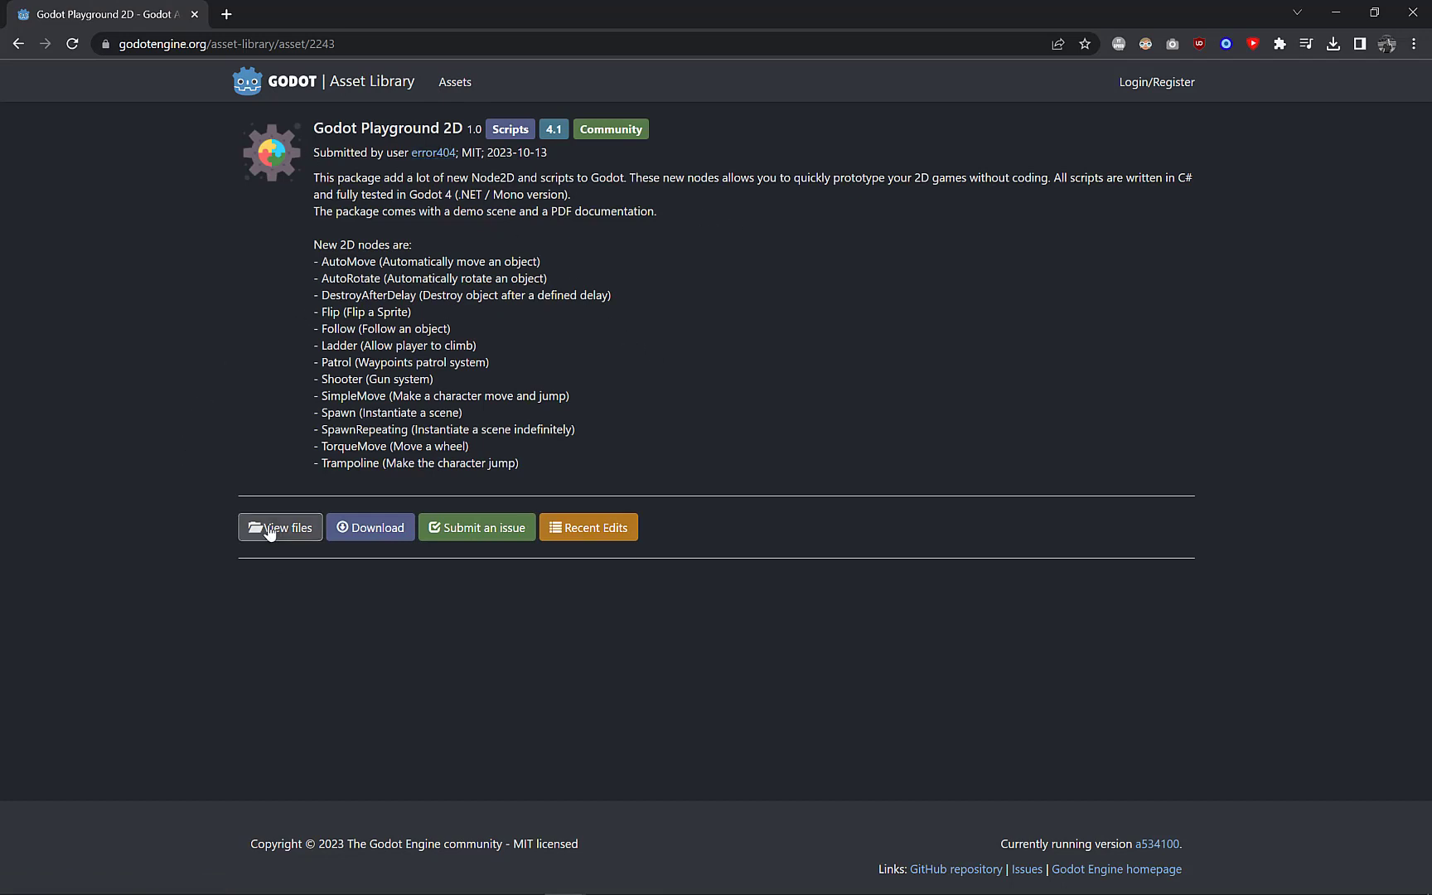
Step: Open the asset's GodotPlayground GitHub repository and browse its file list and README install notes
{"action": "left_click", "coordinate": [292, 537]}
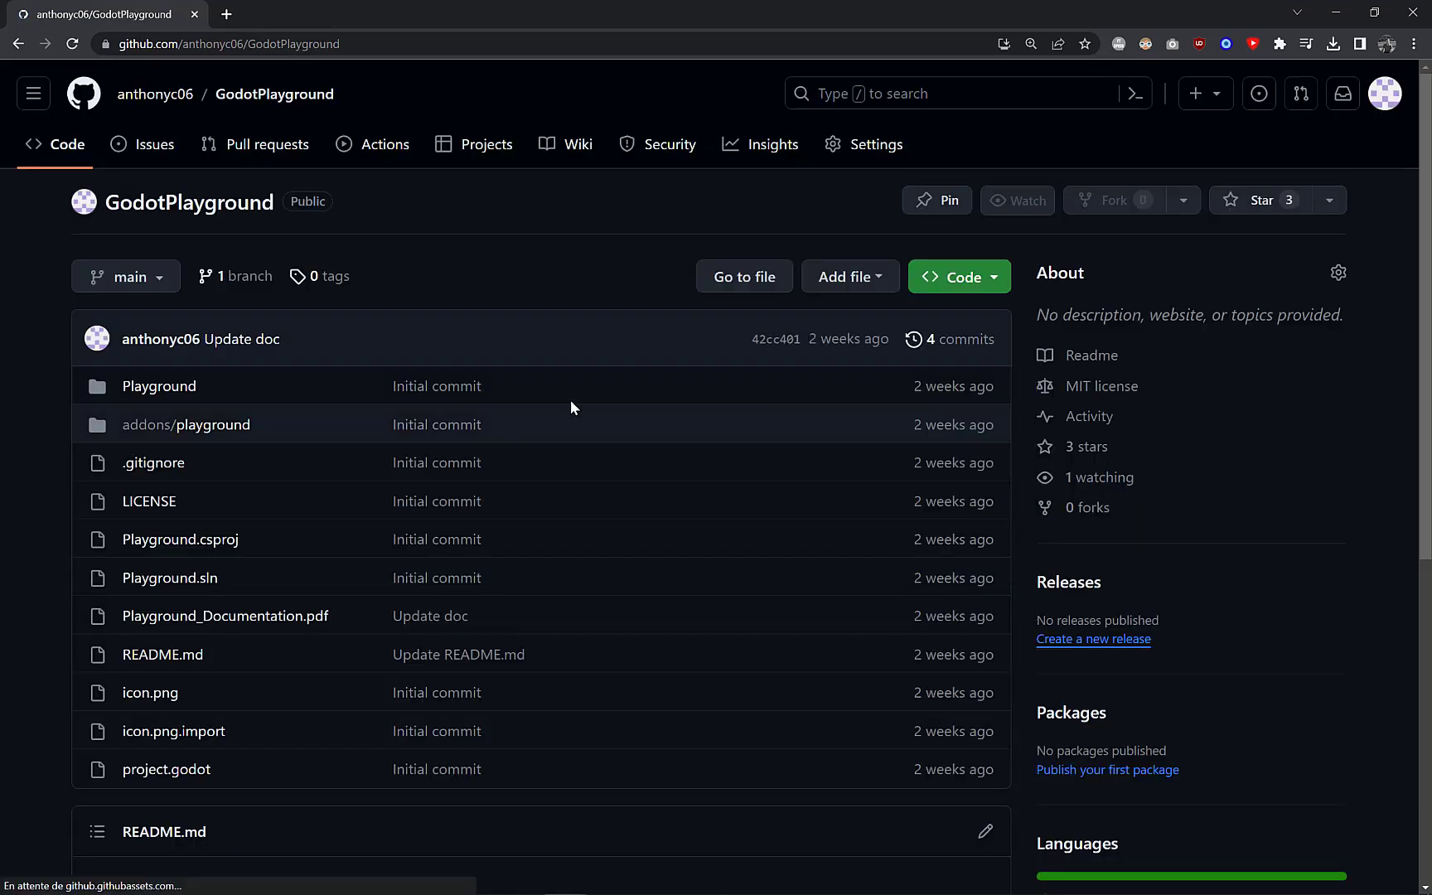
{"action": "scroll", "coordinate": [338, 342], "scroll_direction": "down", "scroll_amount": 5}
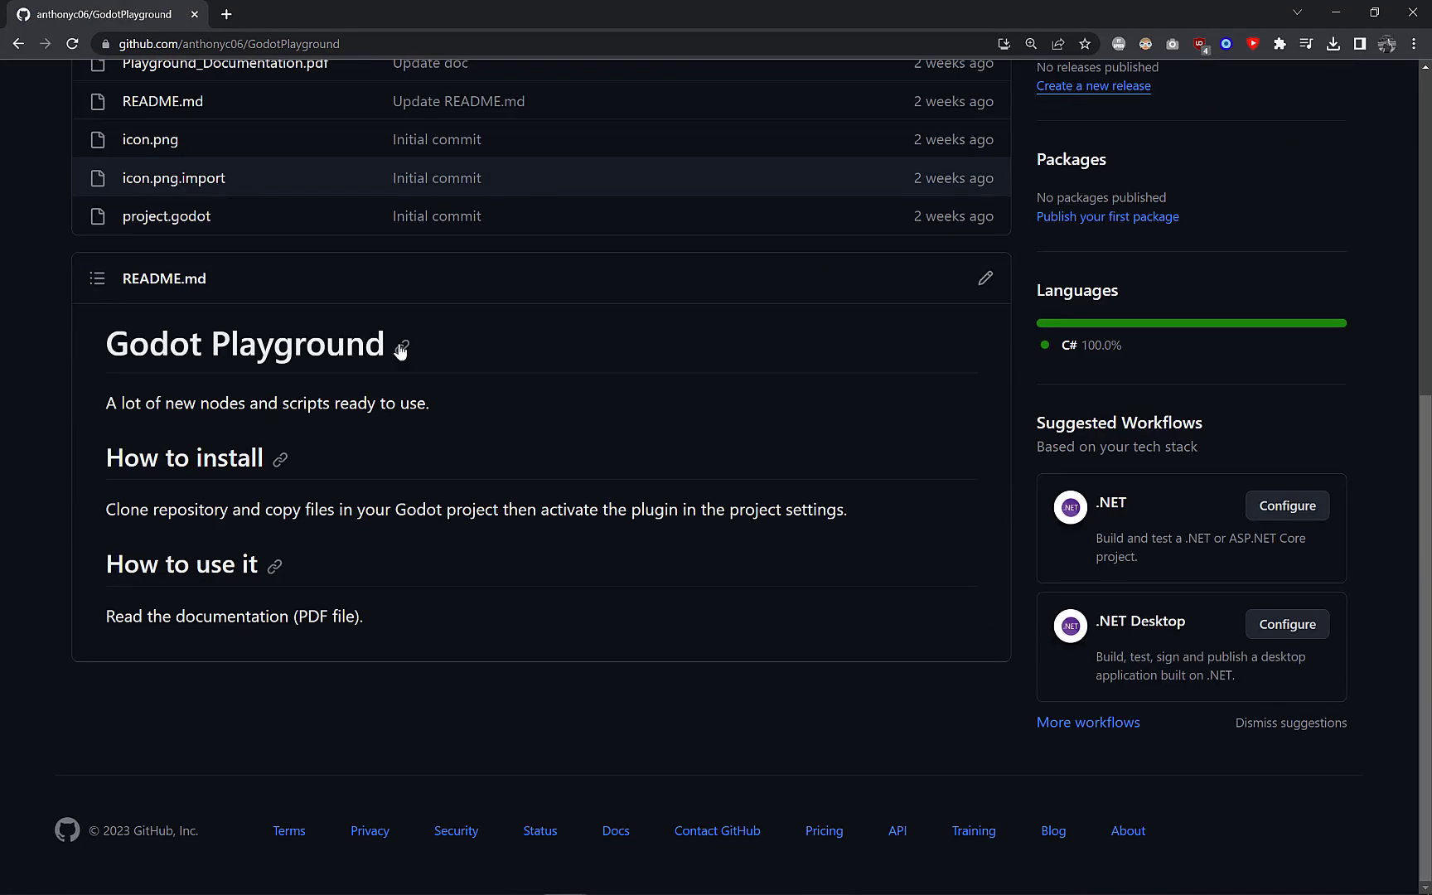
{"action": "scroll", "coordinate": [504, 326], "scroll_direction": "up", "scroll_amount": 5}
{"action": "scroll", "coordinate": [490, 302], "scroll_direction": "down", "scroll_amount": 3}
{"action": "scroll", "coordinate": [488, 269], "scroll_direction": "down", "scroll_amount": 3}
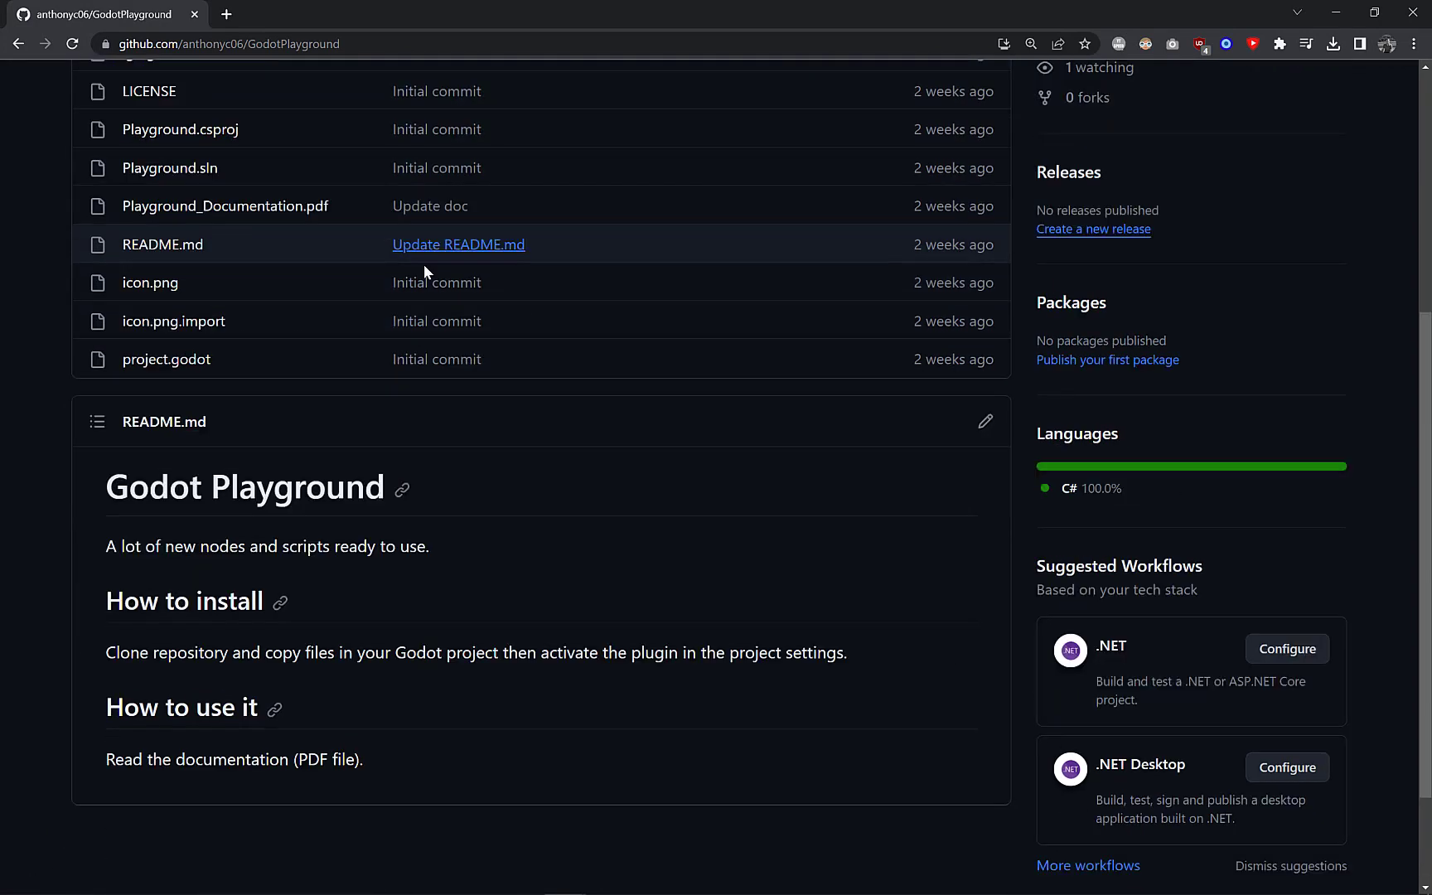
{"action": "scroll", "coordinate": [230, 242], "scroll_direction": "up", "scroll_amount": 3}
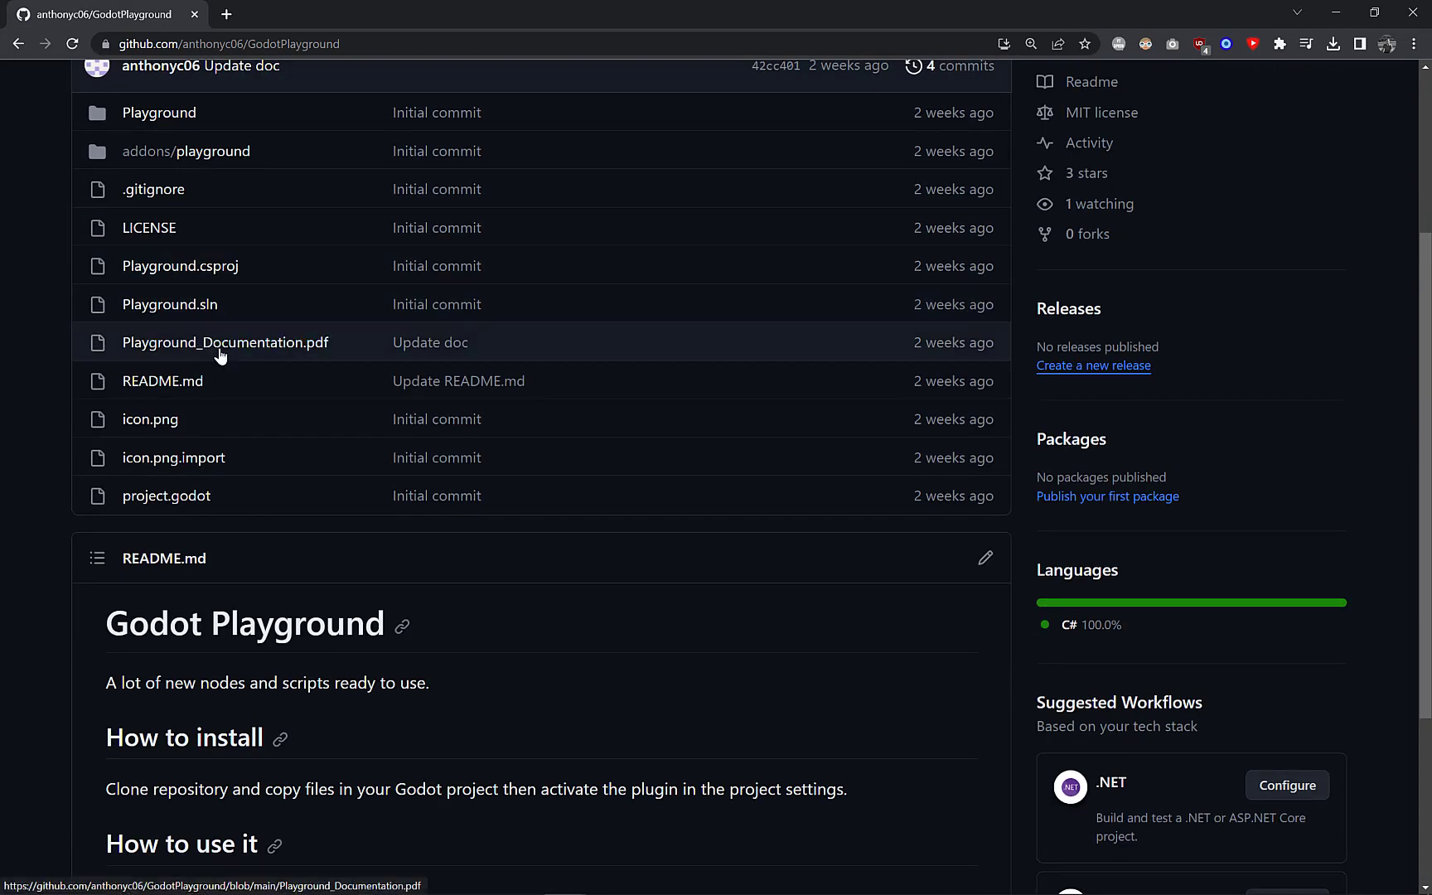
{"action": "scroll", "coordinate": [213, 348], "scroll_direction": "up", "scroll_amount": 3}
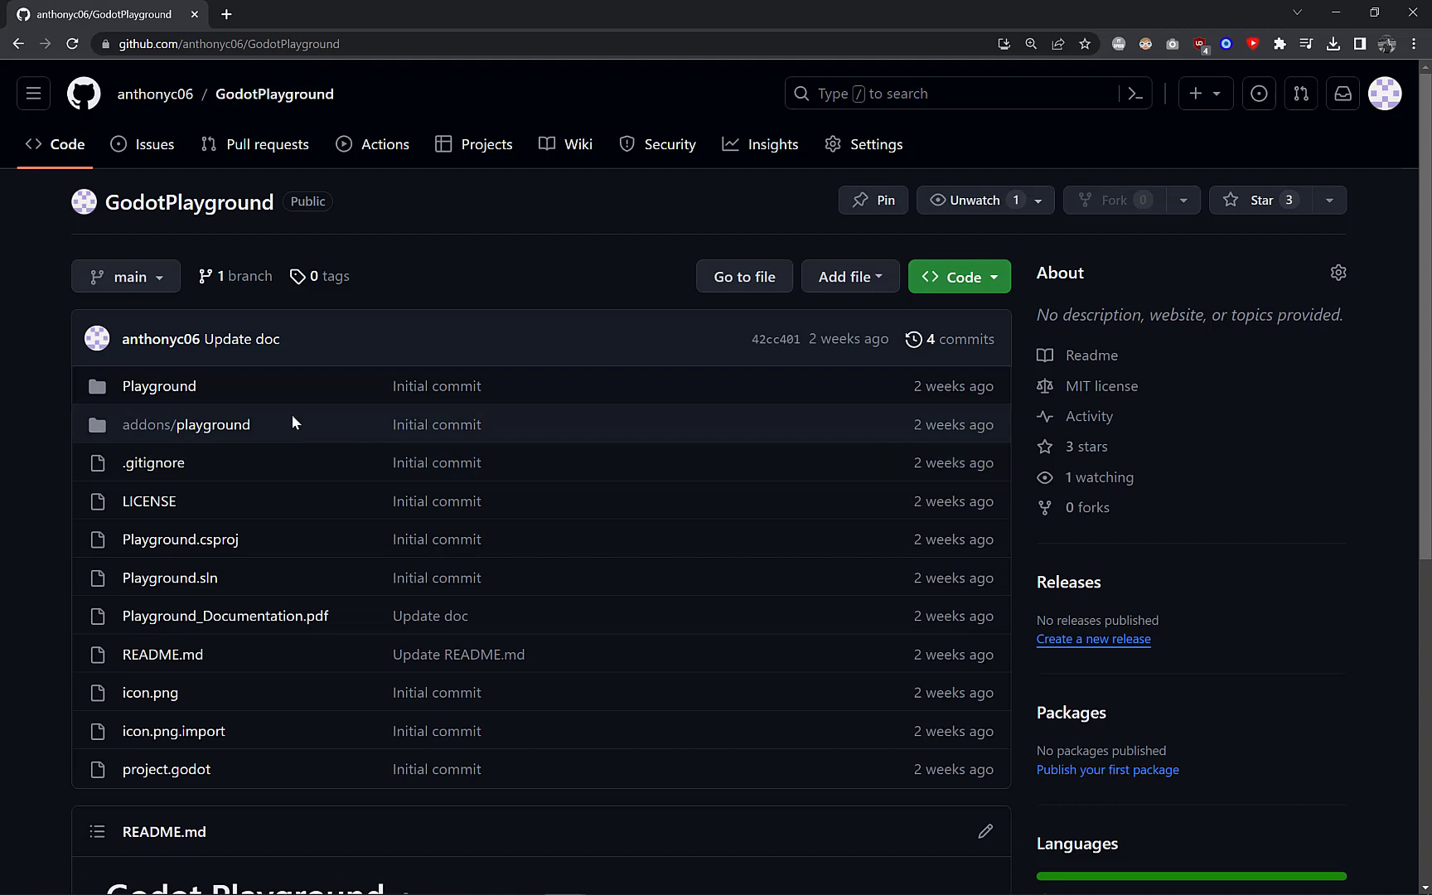
Step: Navigate to addons/playground > Scripts and open the Follow.cs source file
{"action": "left_click", "coordinate": [230, 426]}
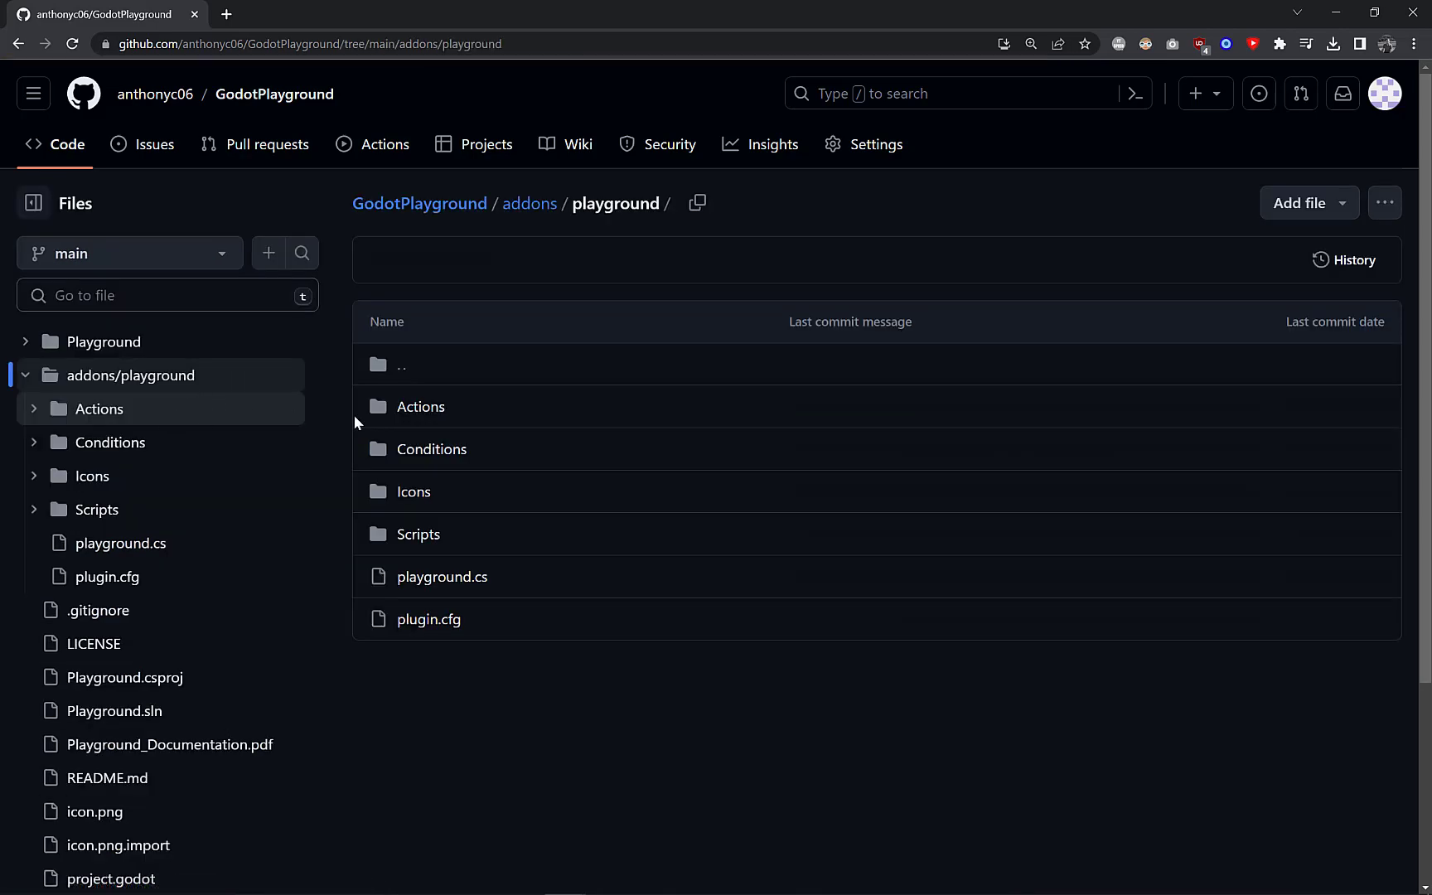
{"action": "left_click", "coordinate": [424, 535]}
{"action": "scroll", "coordinate": [448, 406], "scroll_direction": "down", "scroll_amount": 2}
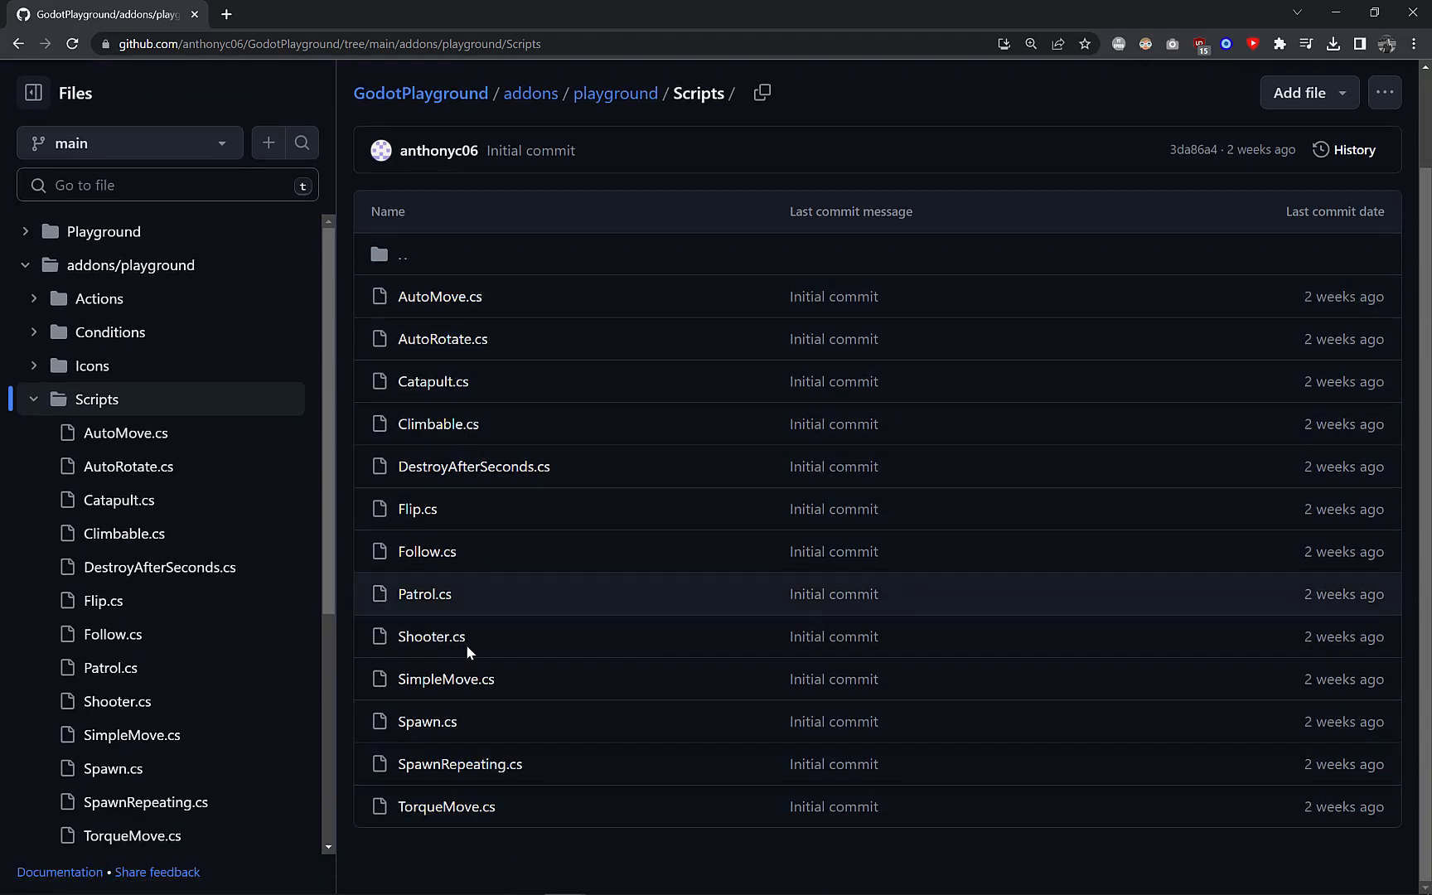
{"action": "left_click", "coordinate": [423, 553]}
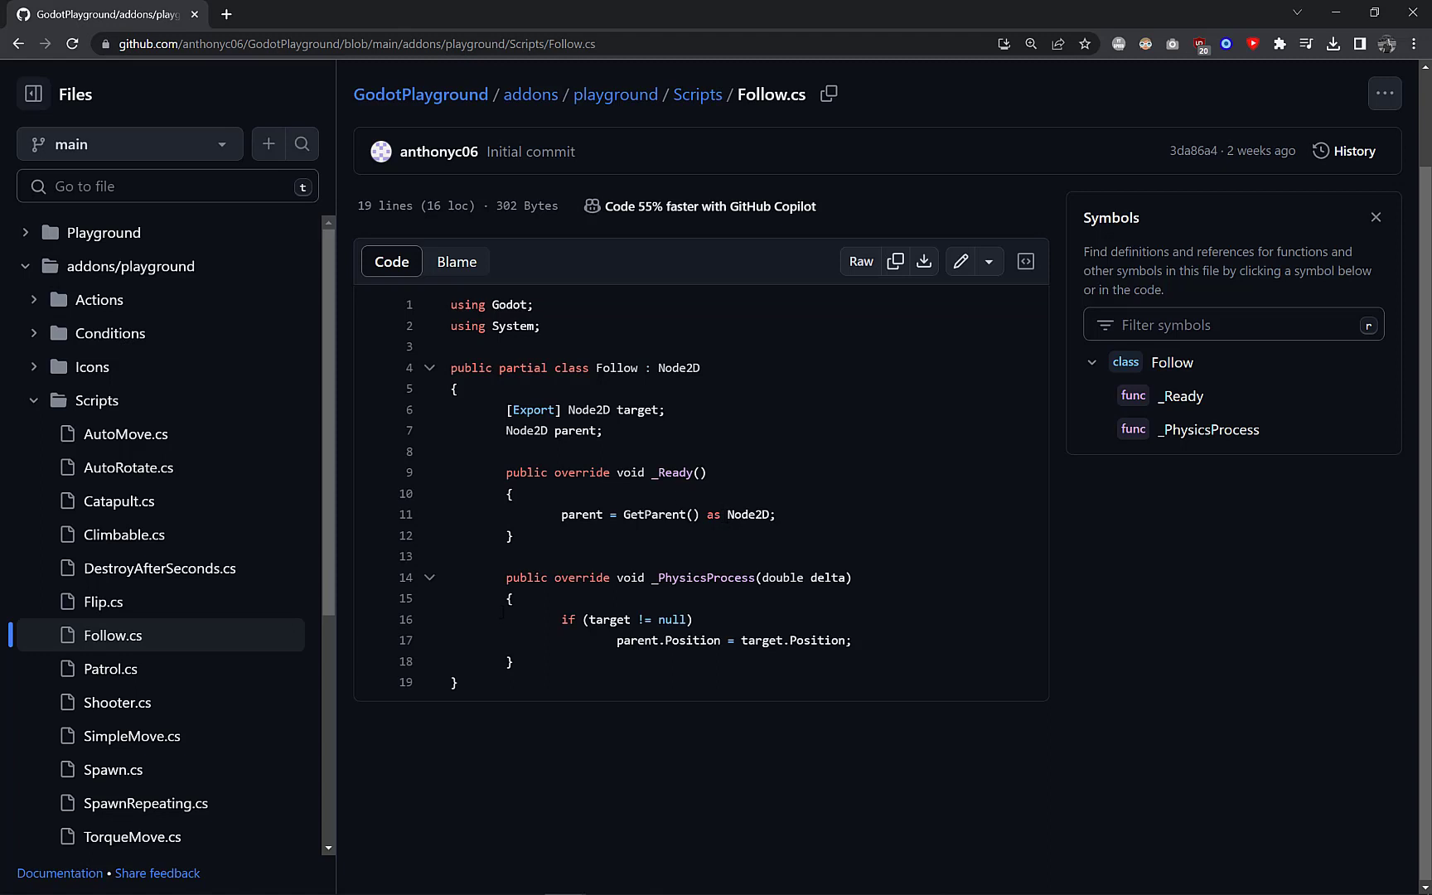
Step: Copy all of the Follow.cs code and switch back to the Godot editor
{"action": "left_click_drag", "start_coordinate": [476, 681], "coordinate": [454, 305]}
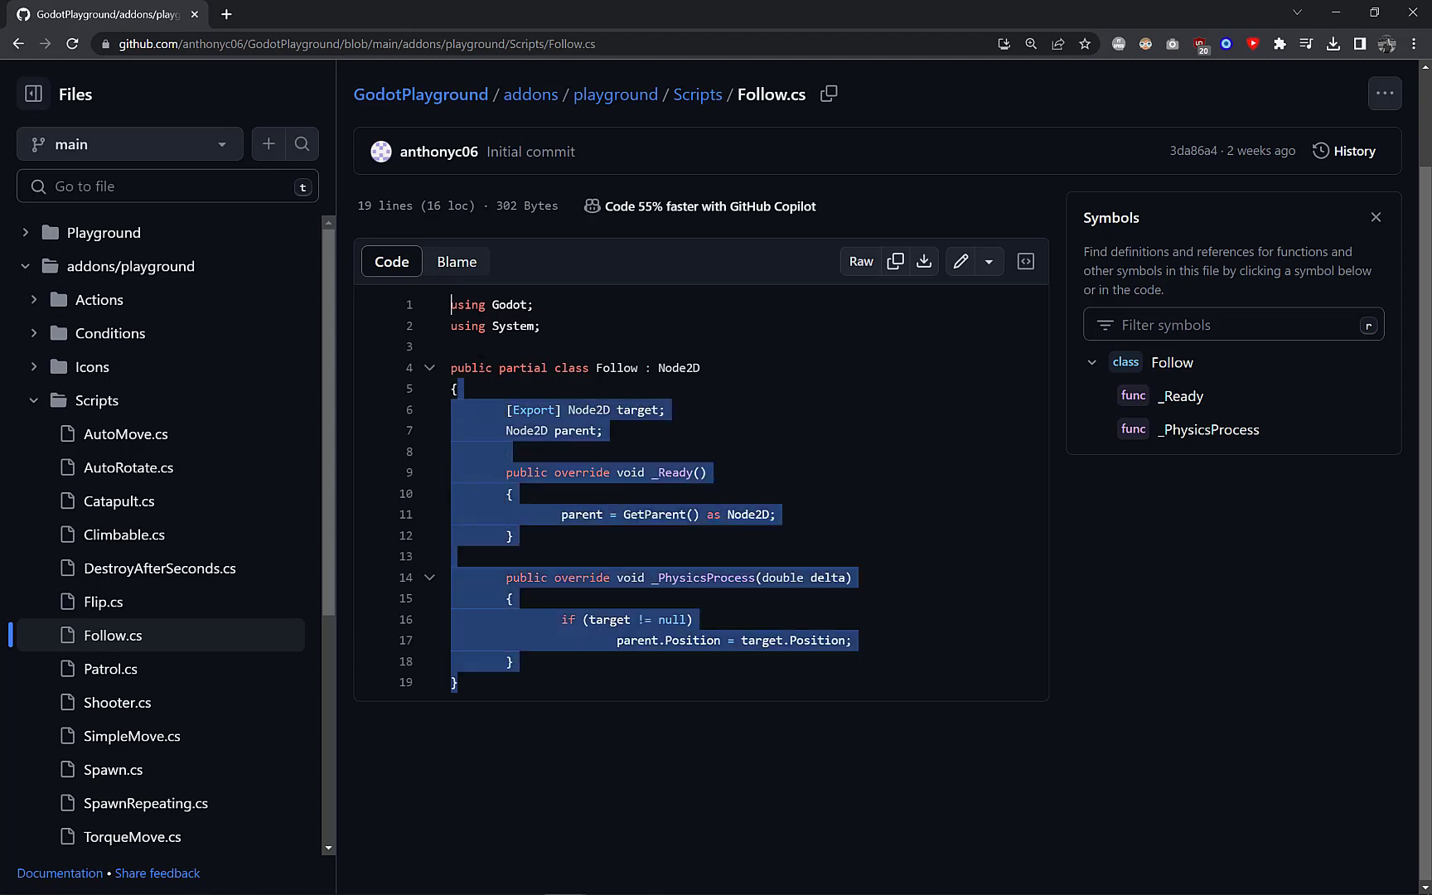
{"action": "left_click", "coordinate": [541, 326]}
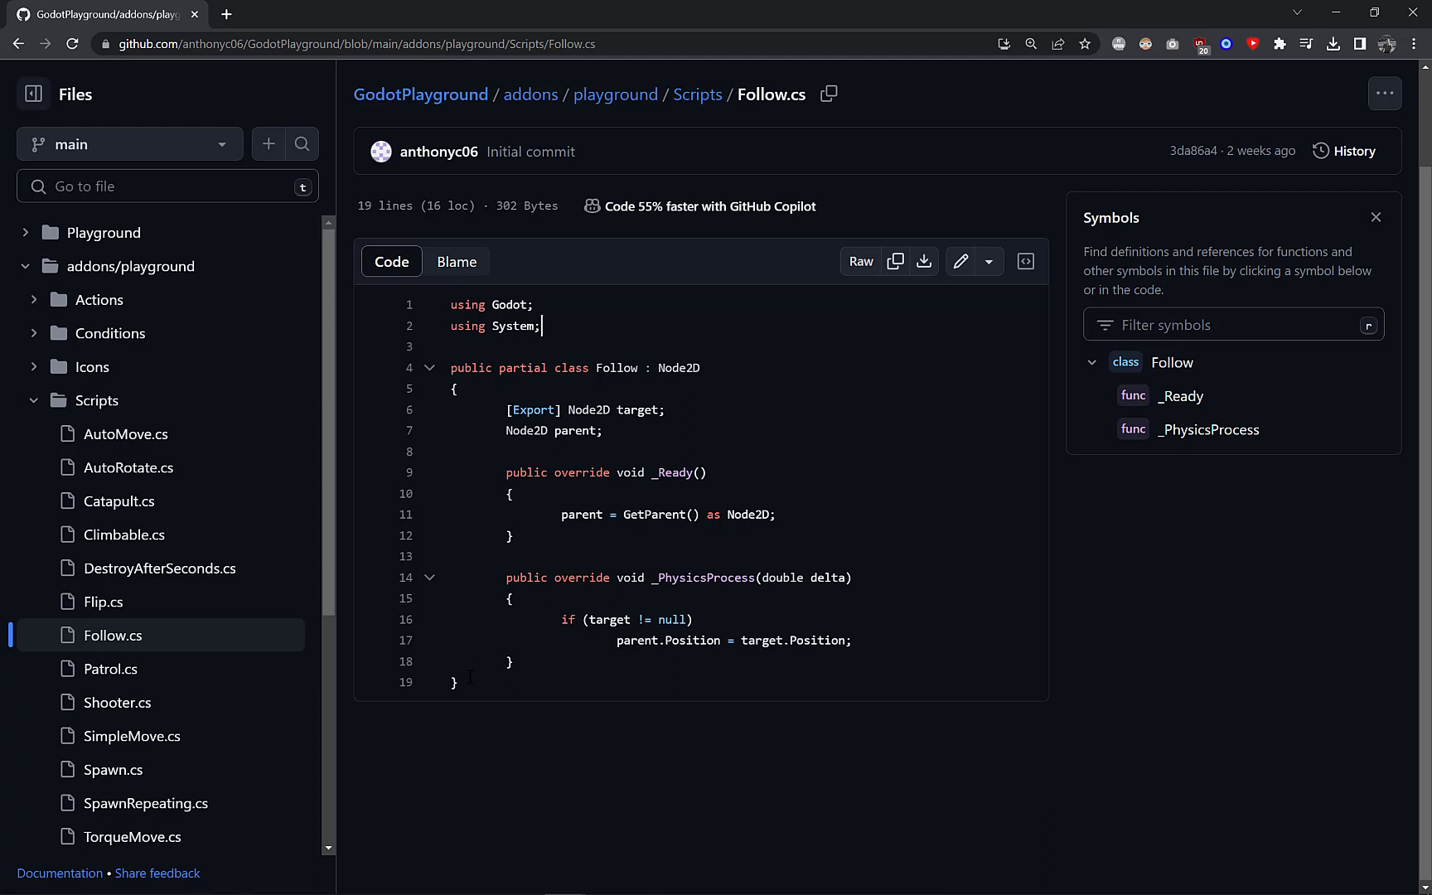
{"action": "left_click_drag", "start_coordinate": [470, 680], "coordinate": [453, 304]}
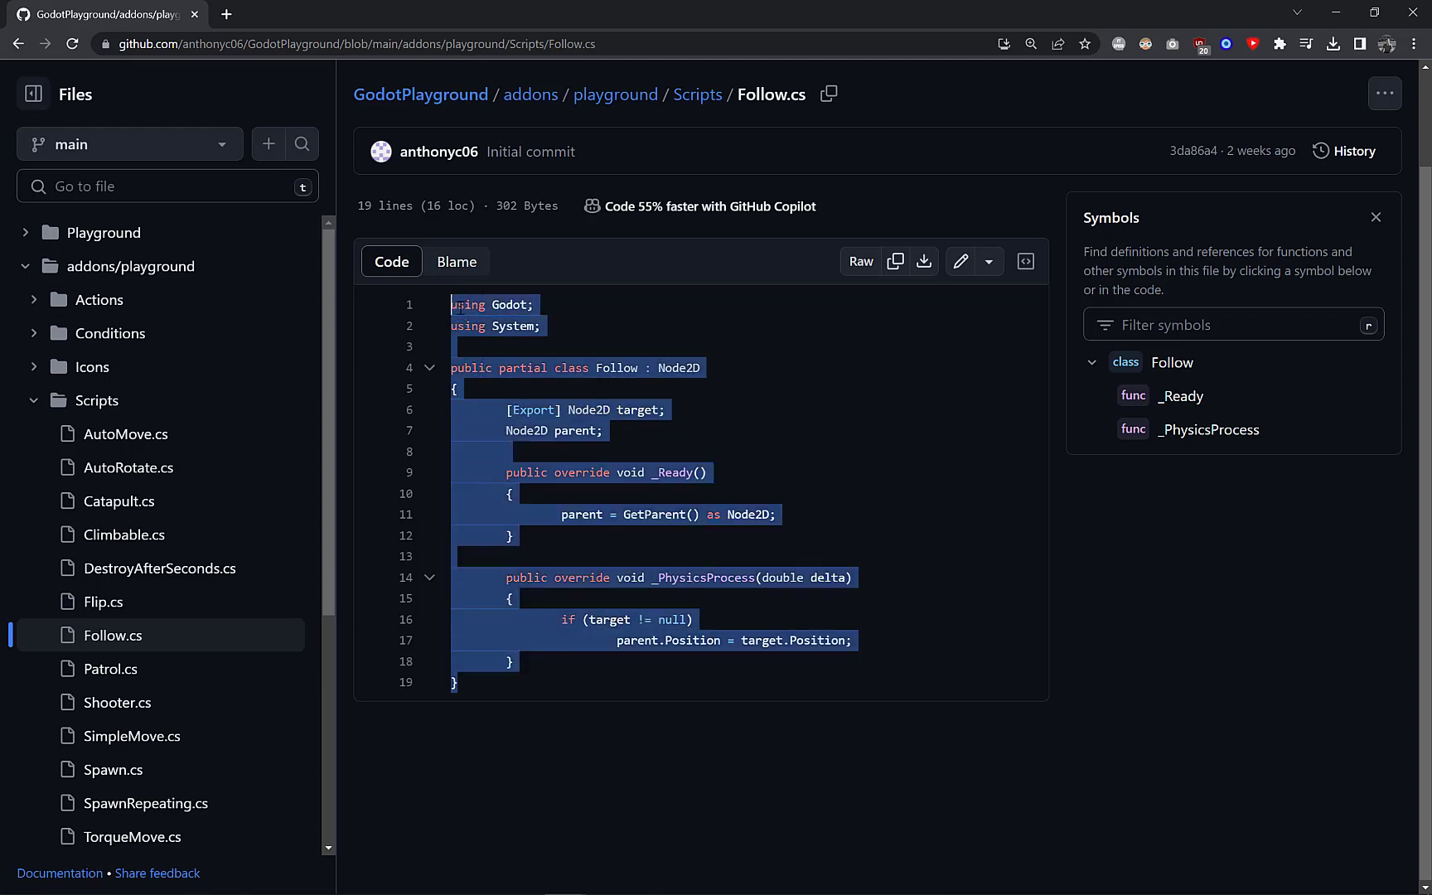
{"action": "right_click", "coordinate": [462, 309]}
{"action": "left_click", "coordinate": [535, 362]}
{"action": "key", "text": "alt+Tab"}
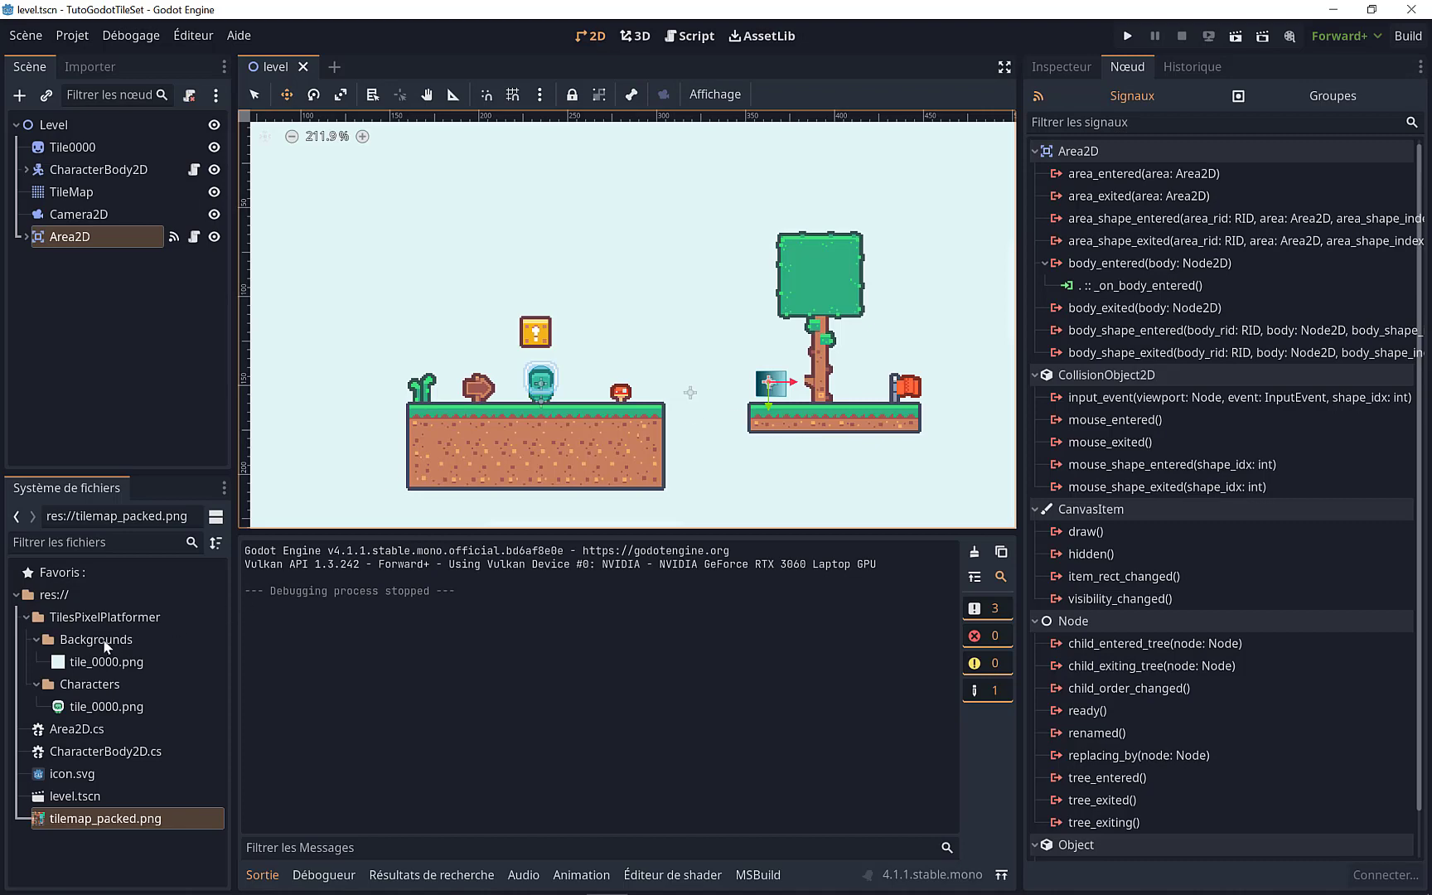
Step: Create a new C# script named Follow in the project root with a 2D base type
{"action": "left_click", "coordinate": [41, 597]}
{"action": "right_click", "coordinate": [44, 595]}
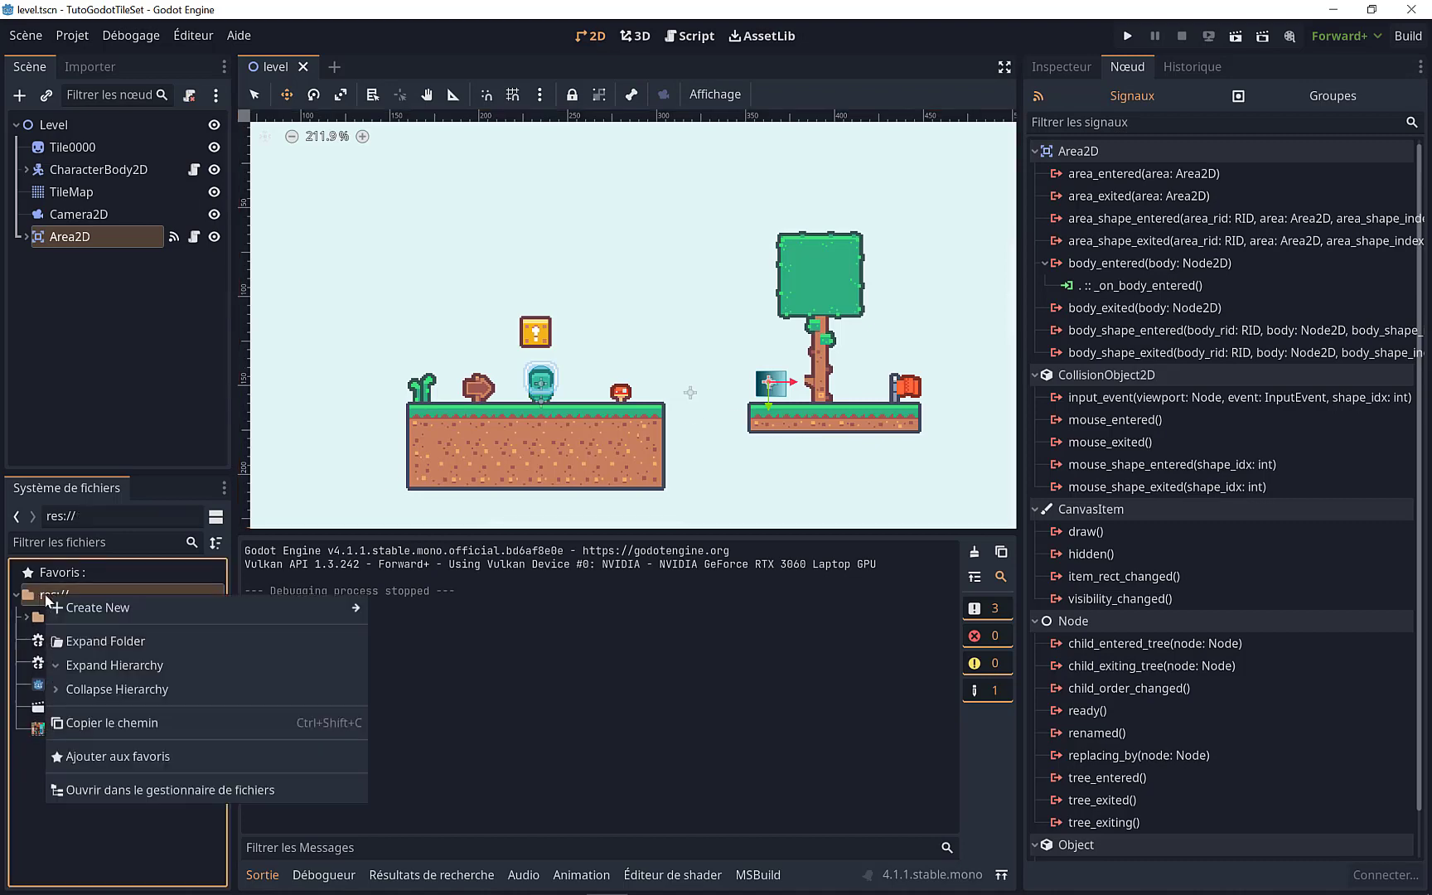
{"action": "mouse_move", "coordinate": [343, 620]}
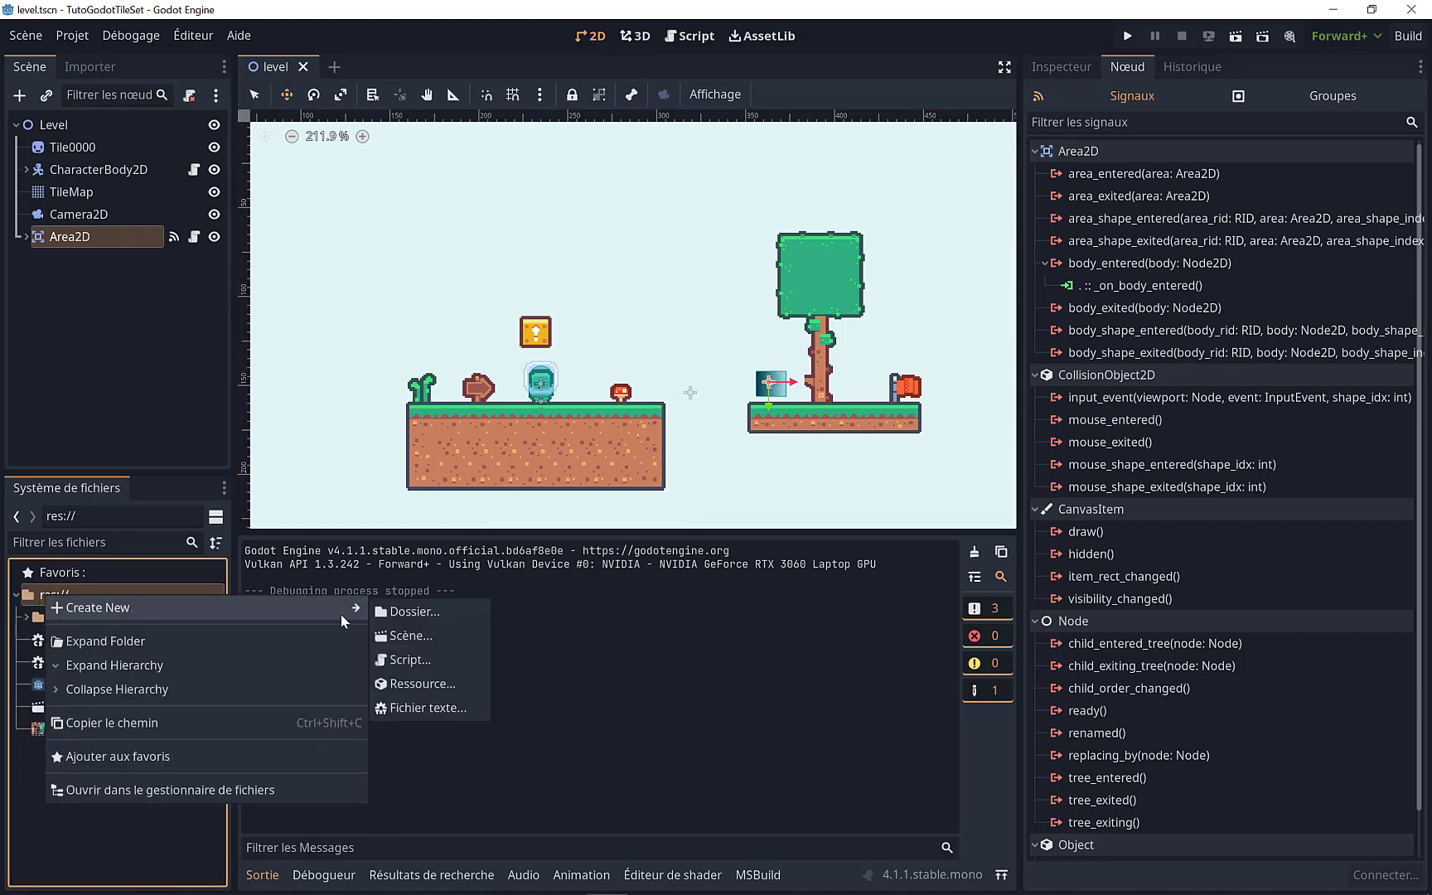
{"action": "left_click", "coordinate": [426, 650]}
{"action": "type", "text": "Follow.gd"}
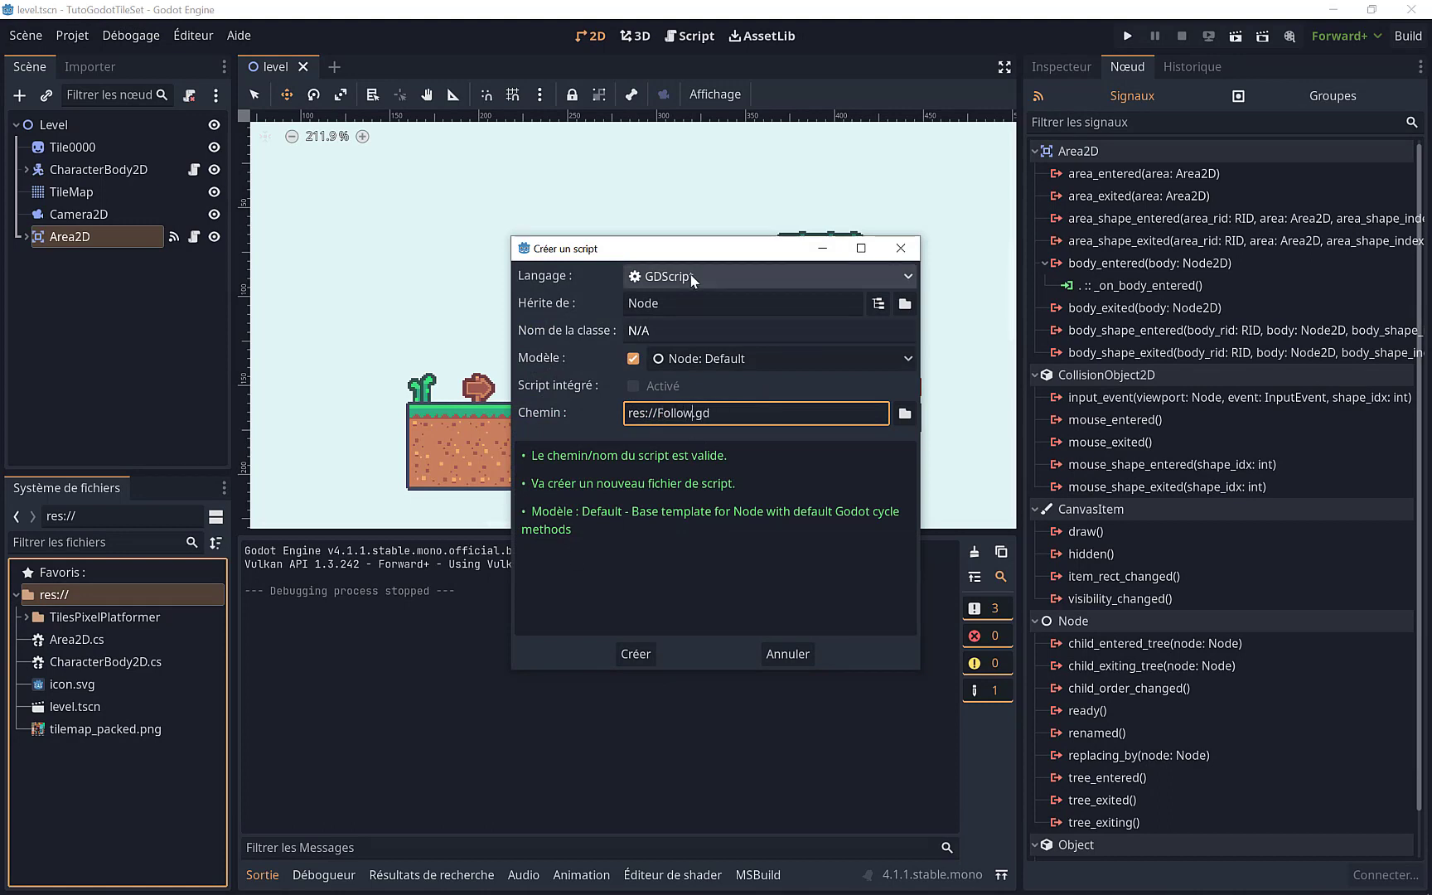
{"action": "left_click", "coordinate": [694, 278]}
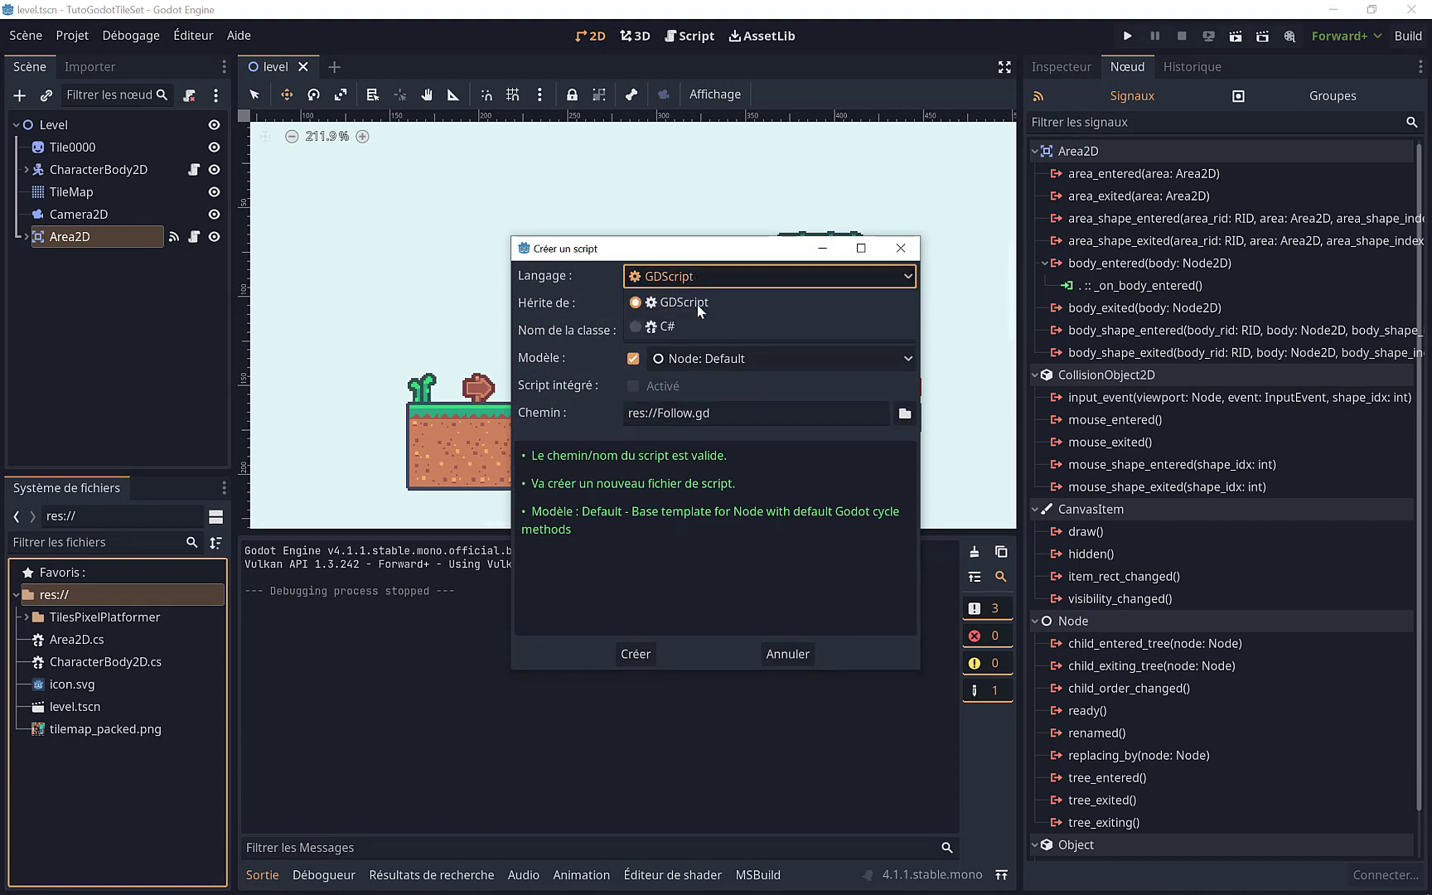
{"action": "left_click", "coordinate": [679, 321]}
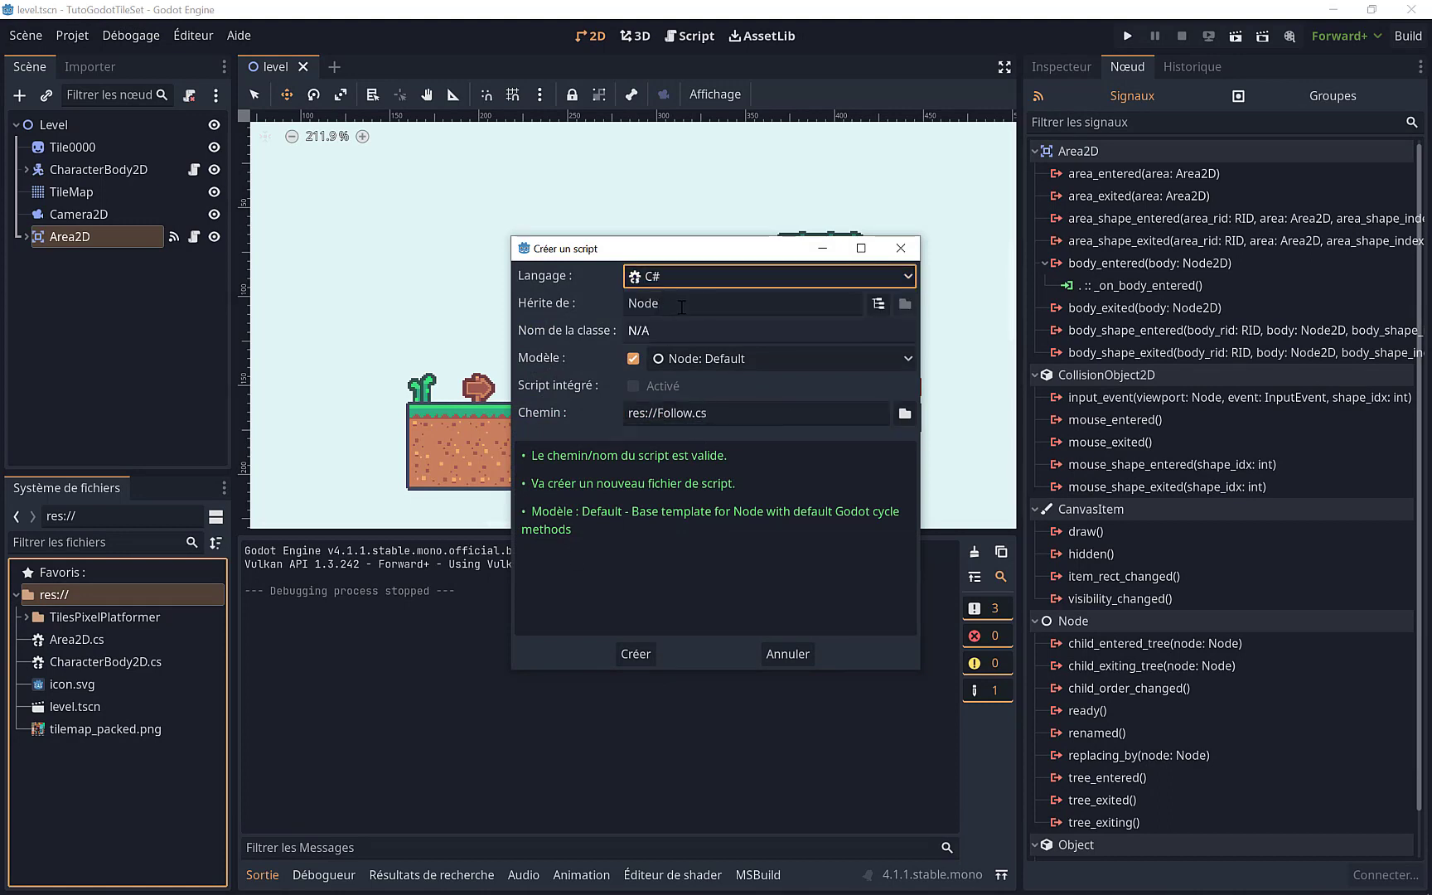
{"action": "left_click", "coordinate": [749, 309]}
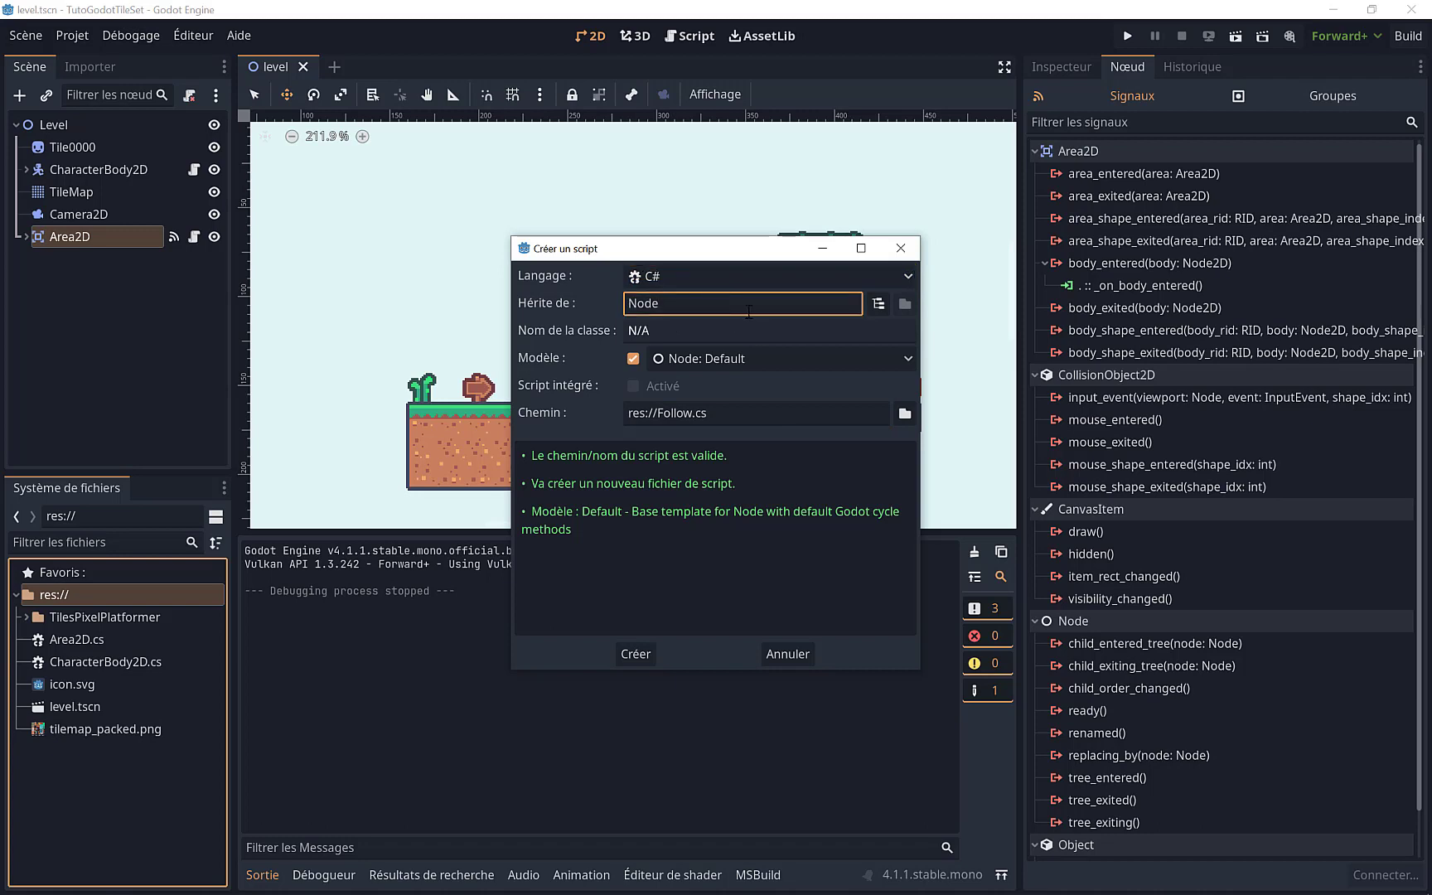
{"action": "type", "text": "2D"}
{"action": "left_click", "coordinate": [635, 654]}
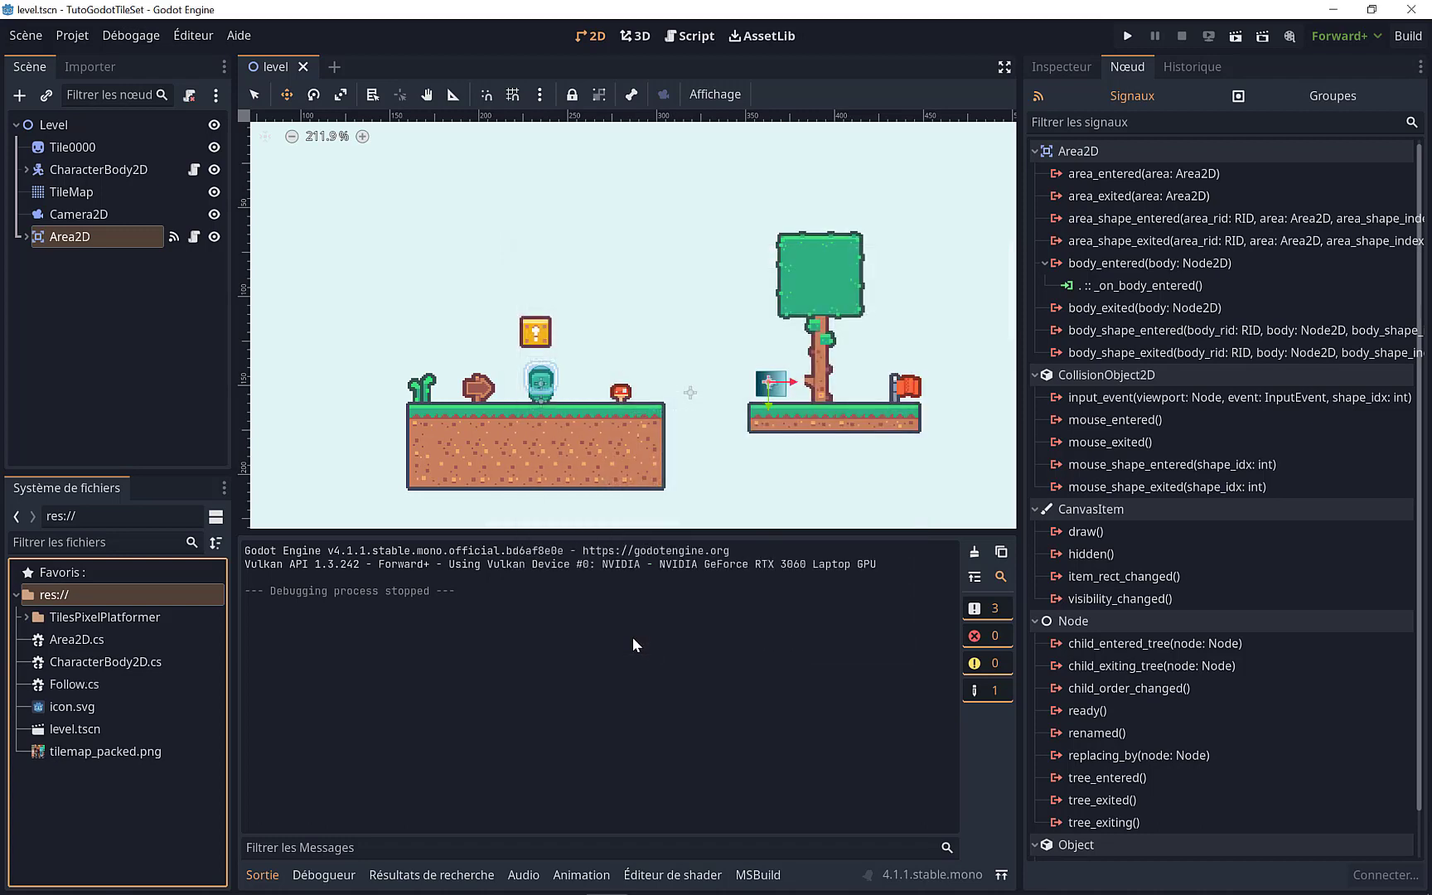
Step: Replace Follow.cs contents with the copied follow code, save it, and build the .NET project
{"action": "double_click", "coordinate": [78, 682]}
{"action": "left_click_drag", "start_coordinate": [497, 367], "coordinate": [426, 116]}
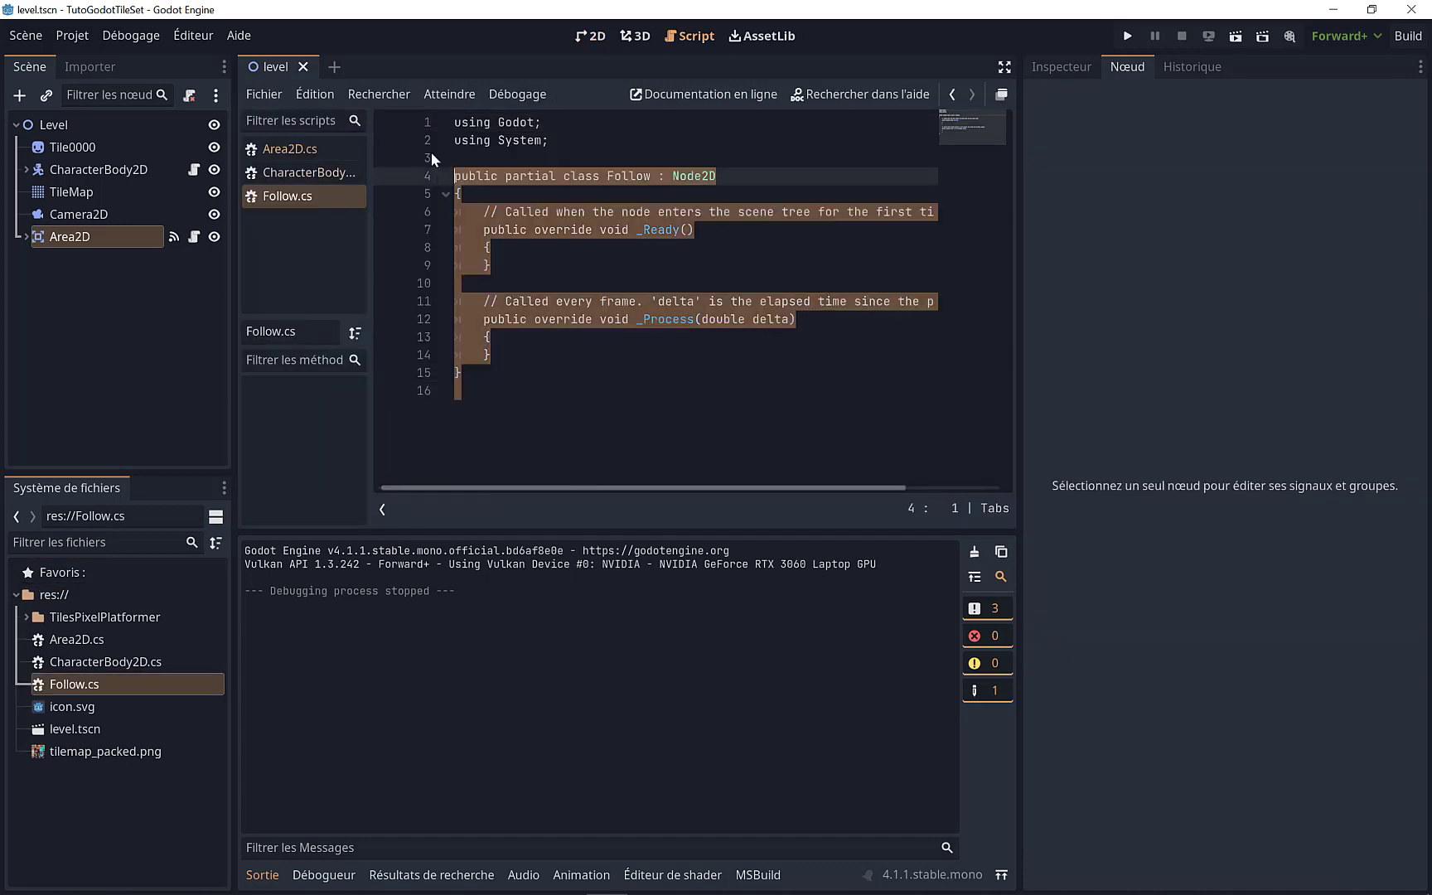
{"action": "type", "text": "using Godot; using System;  public partial class Follow : Node2D { \t[Export] Node2D target; \tNode2D parent; \t \tpublic override void _Ready() \t{ \t\tparent = GetParent() as Node2D; \t}  \tpublic override void _PhysicsProcess(double delta) \t{ \t\tif (target != null) \t\t\tparent.Position = target.Position; \t} }"}
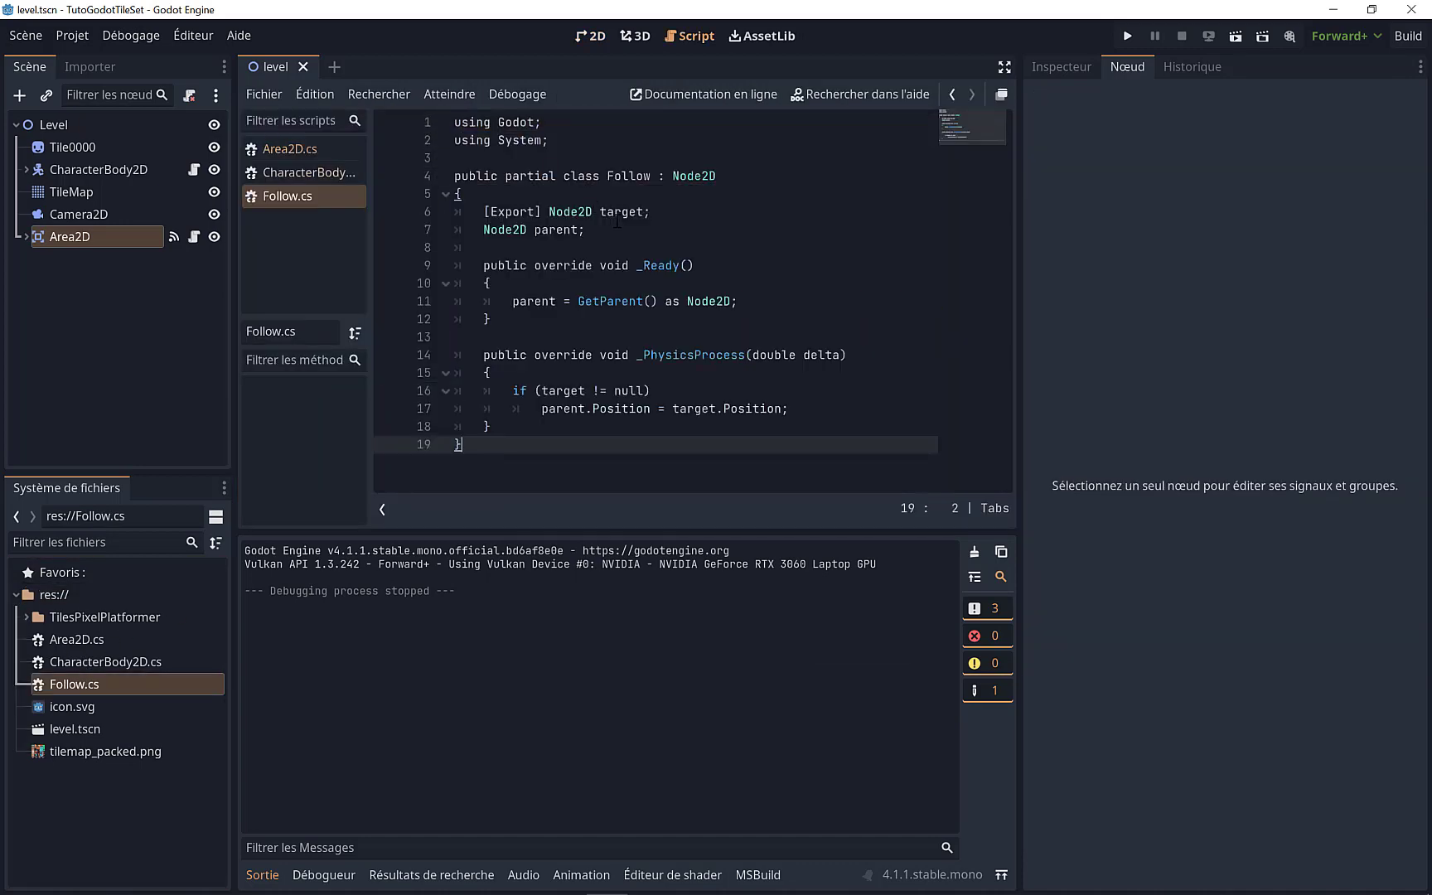
{"action": "key", "text": "ctrl+s"}
{"action": "left_click", "coordinate": [1407, 36]}
Step: Attach Follow.cs to Camera2D targeting CharacterBody2D, then save the level and run the game
{"action": "left_click", "coordinate": [590, 36]}
{"action": "left_click", "coordinate": [51, 214]}
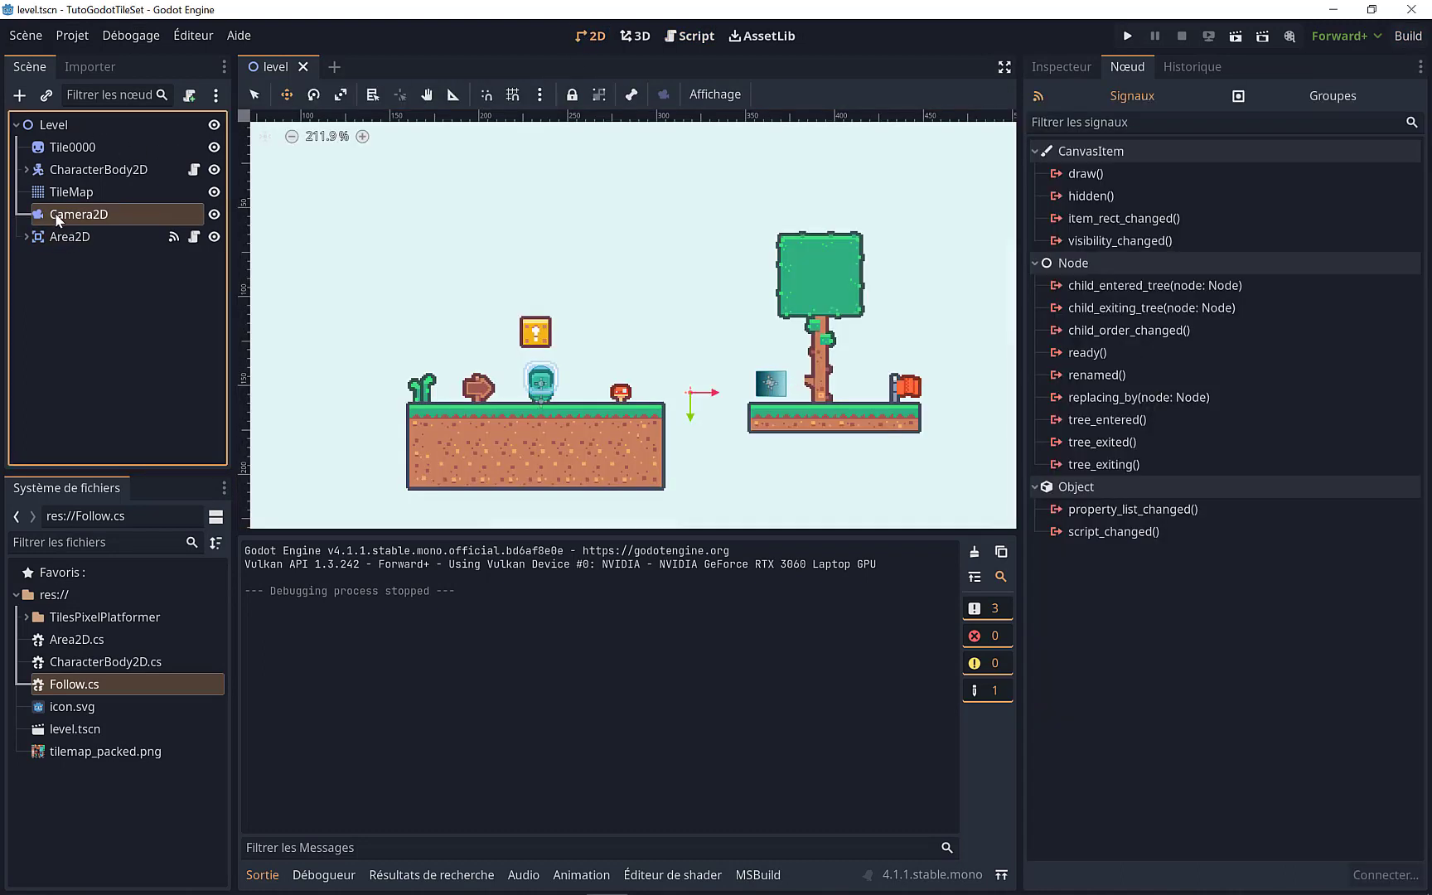
{"action": "left_click", "coordinate": [1052, 67]}
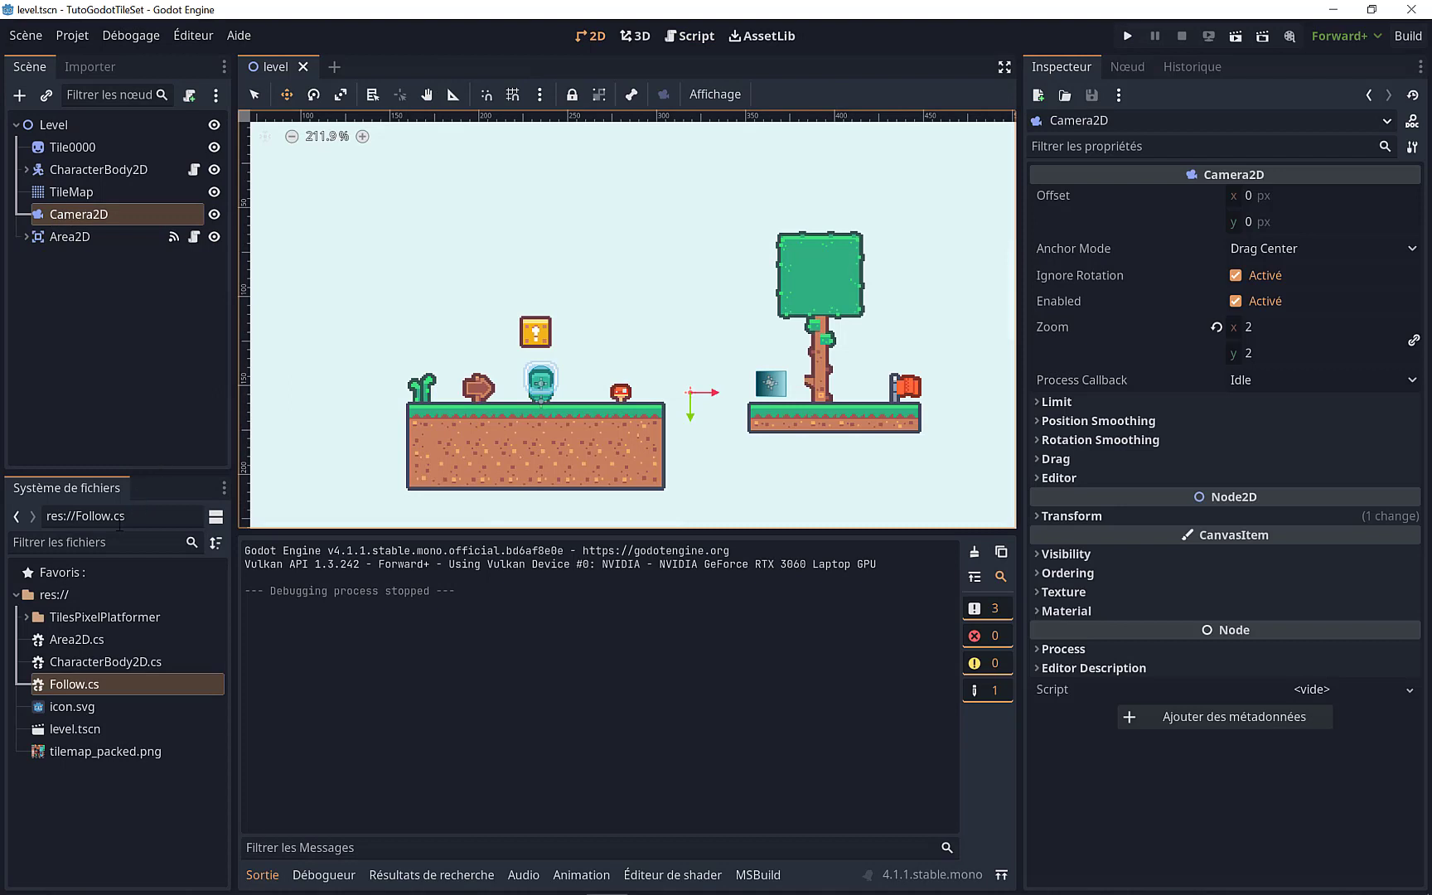
{"action": "left_click_drag", "start_coordinate": [72, 683], "coordinate": [71, 212]}
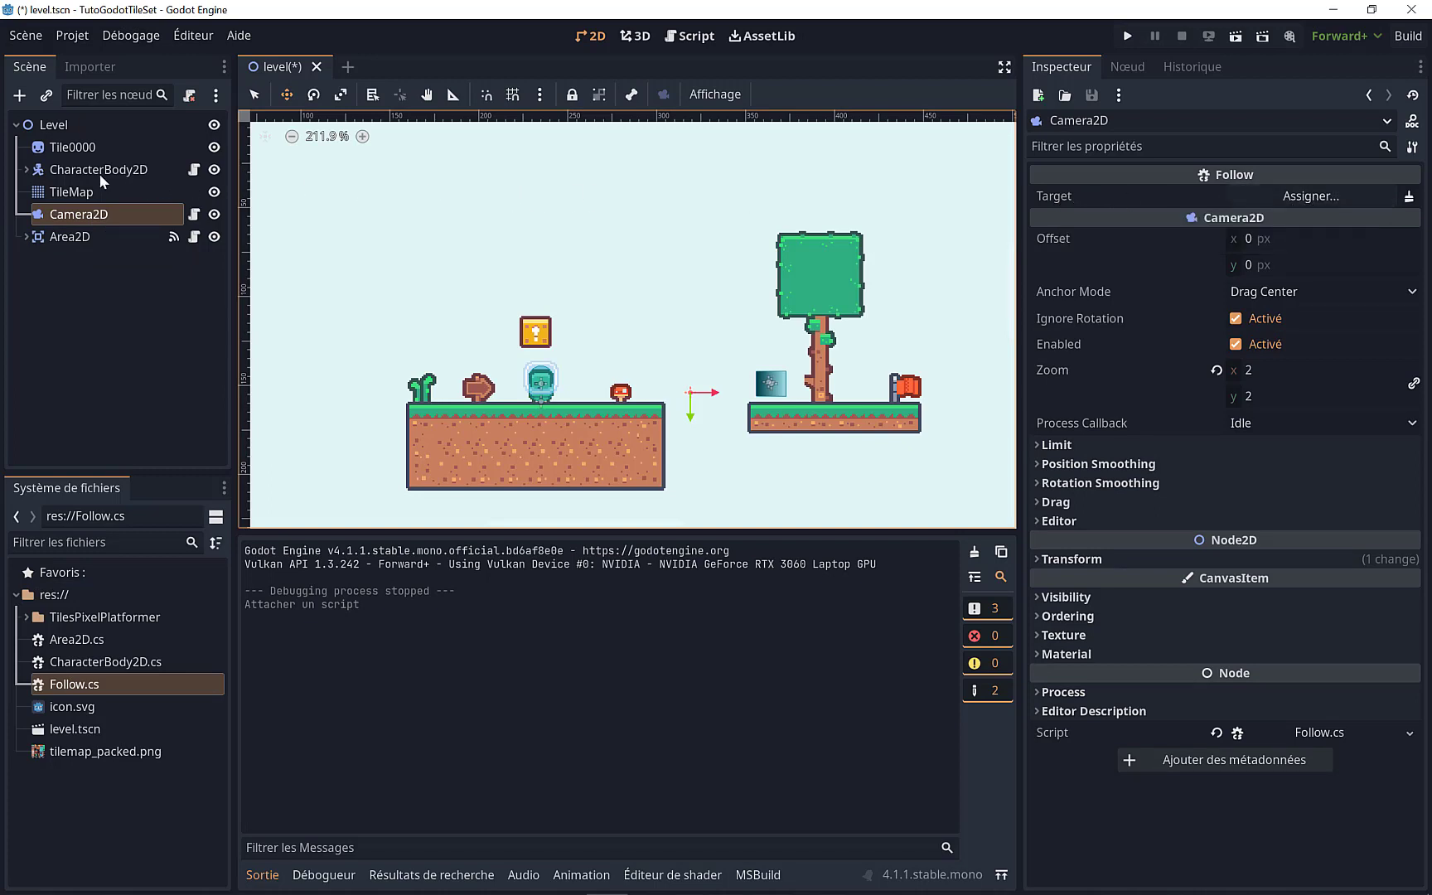
{"action": "left_click_drag", "start_coordinate": [98, 173], "coordinate": [1299, 203]}
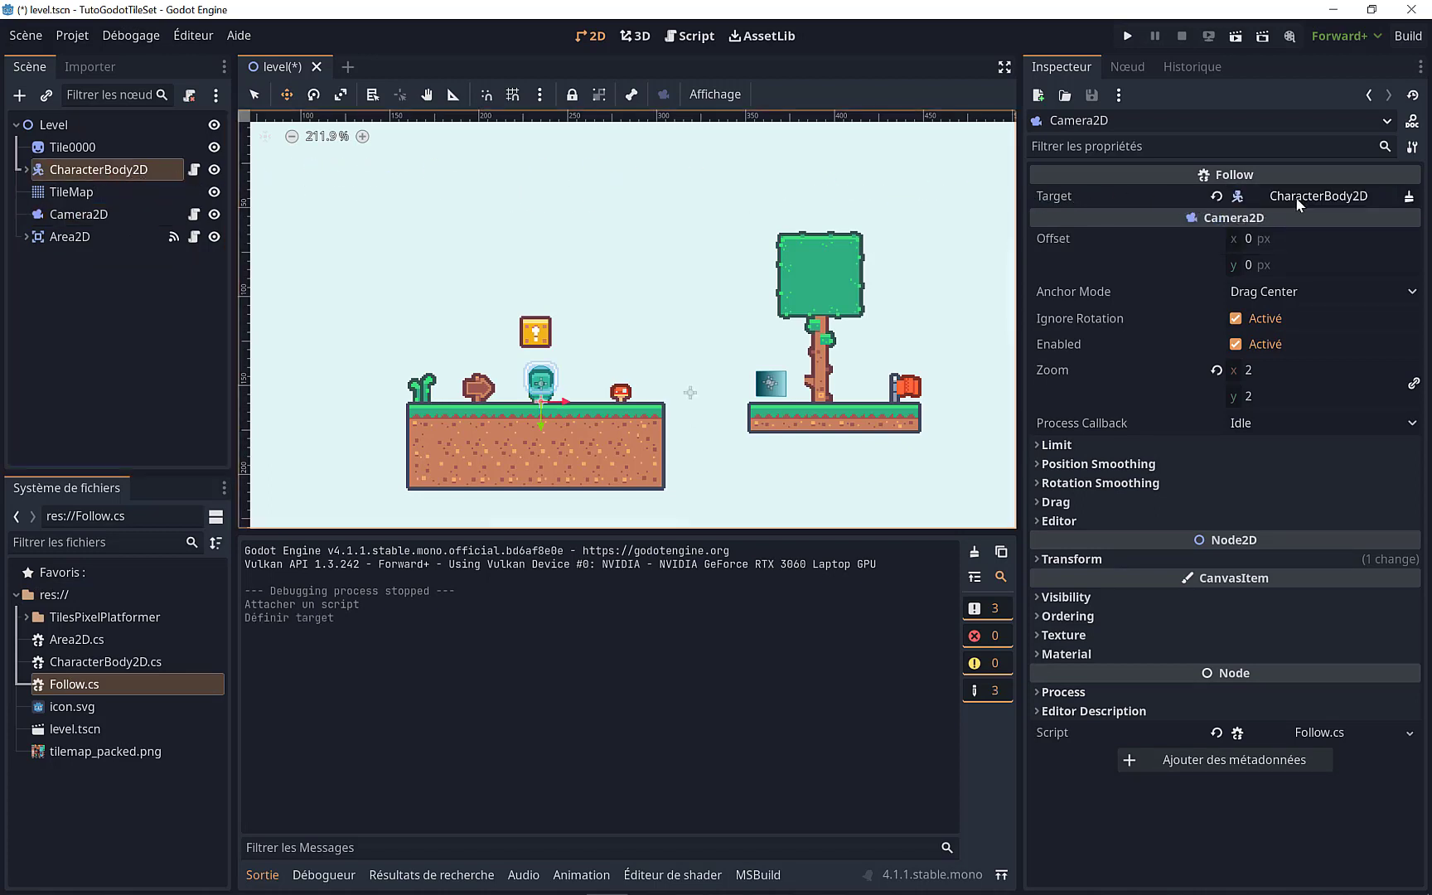
{"action": "key", "text": "ctrl+s"}
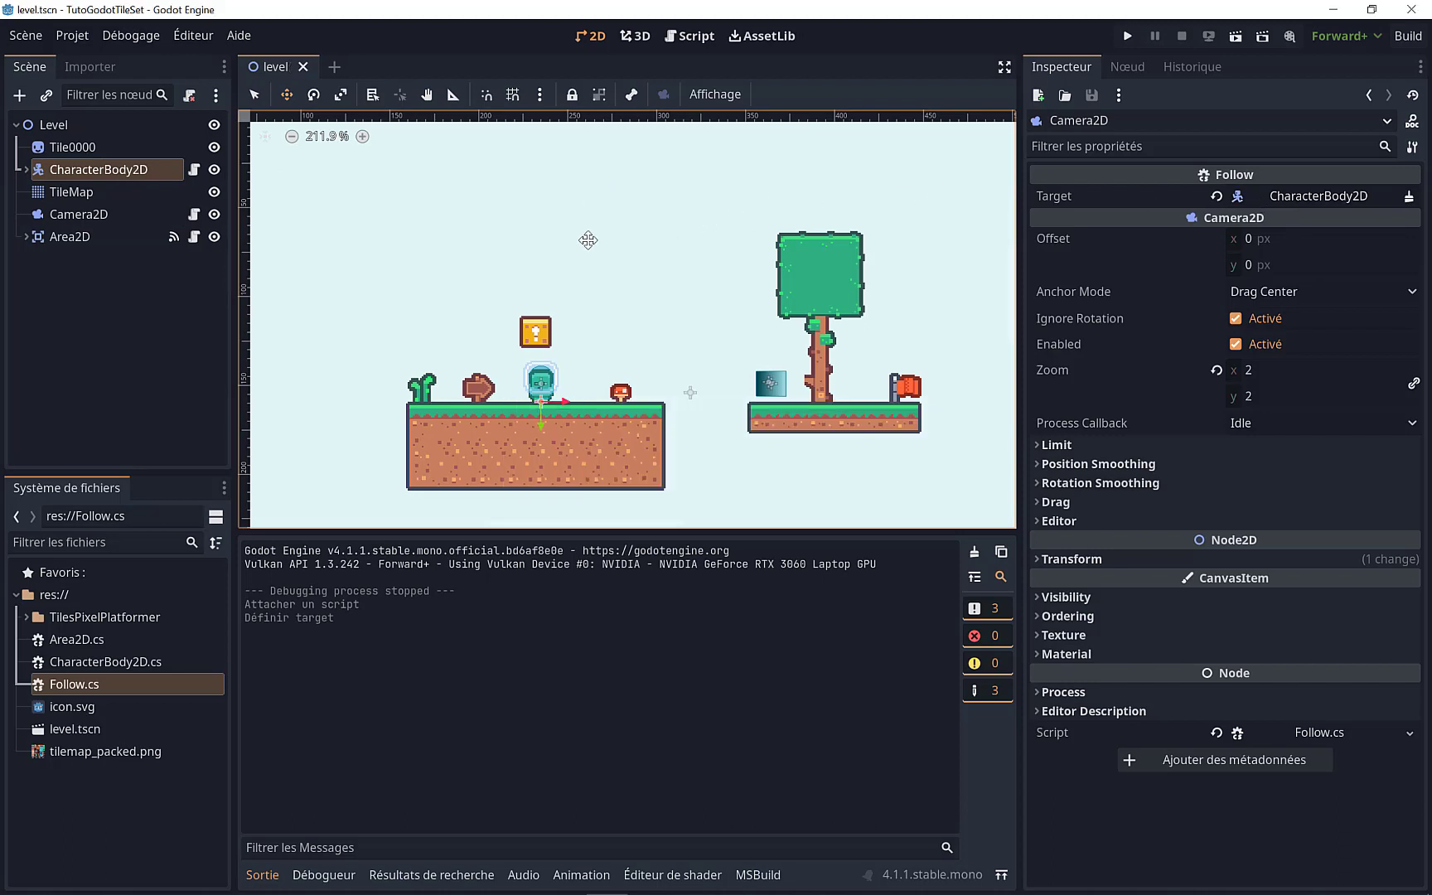
{"action": "key", "text": "F5"}
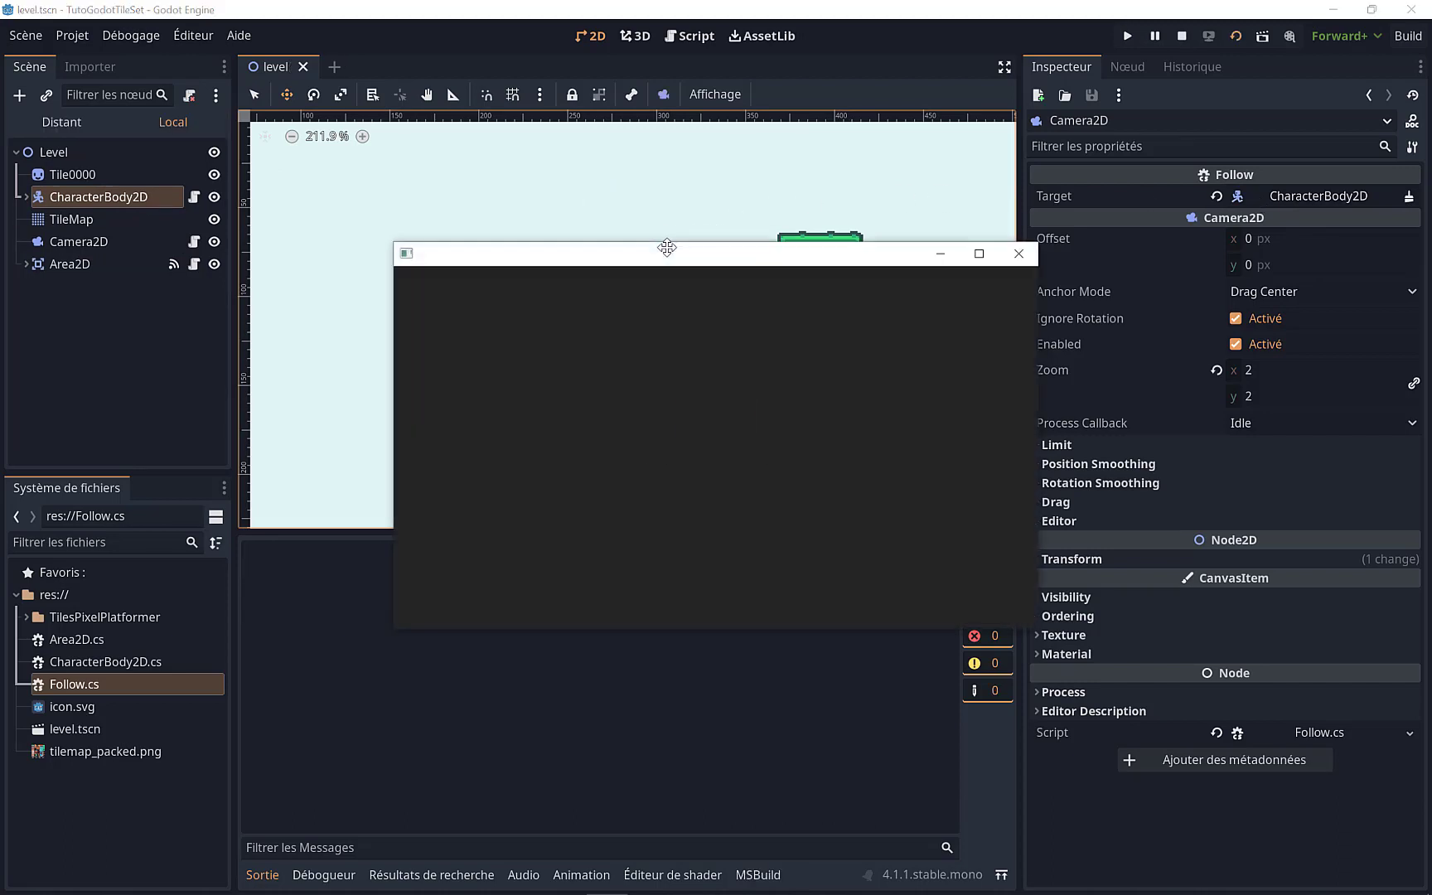
Step: Run the character left and right and jump across the platforms, then close the game window
{"action": "key", "text": "space"}
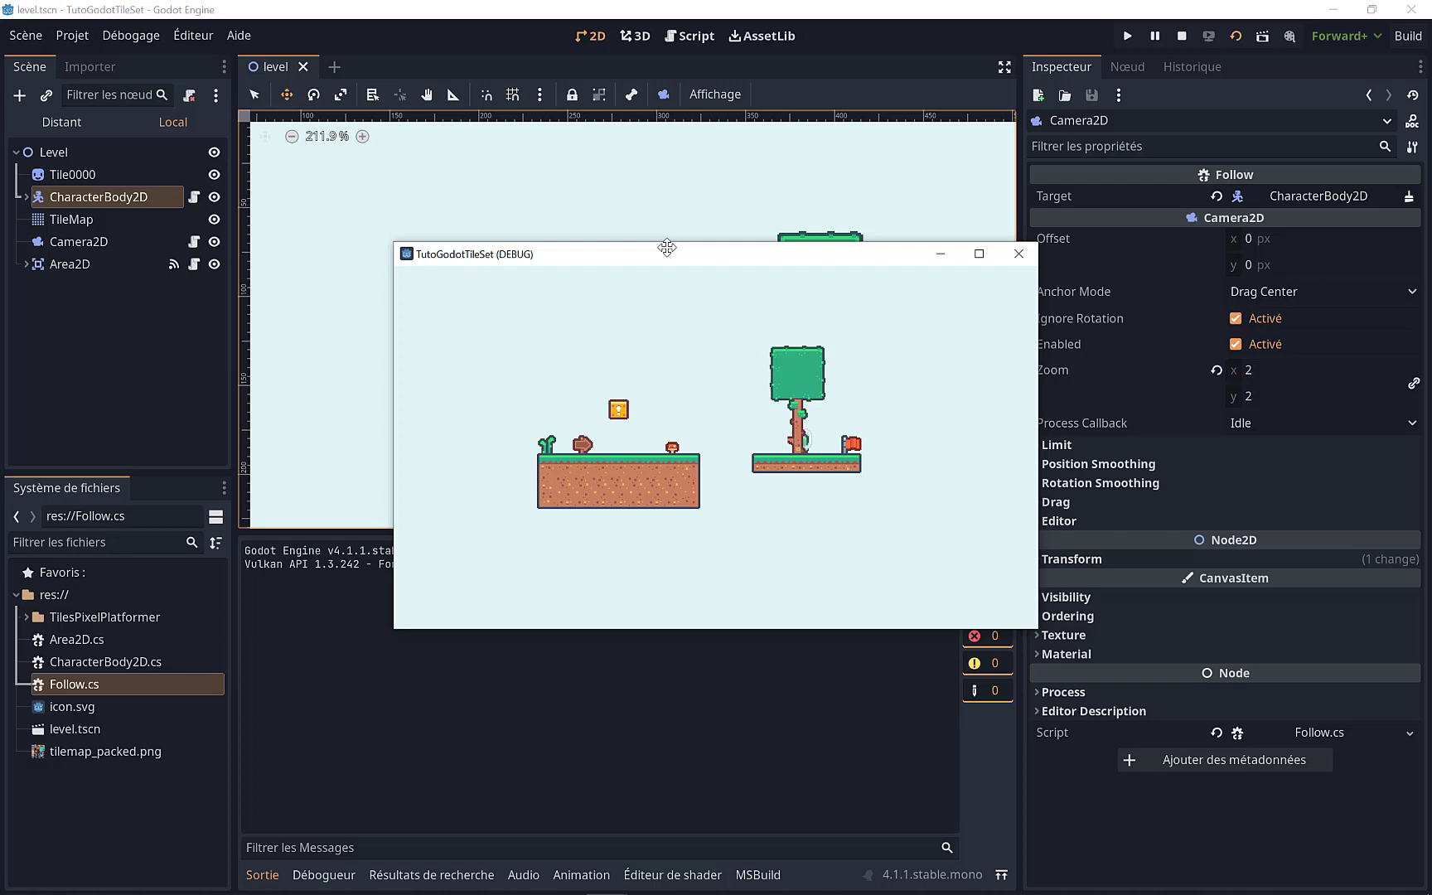
{"action": "key", "text": "Left"}
{"action": "key", "text": "space"}
{"action": "key", "text": "space"}
{"action": "key", "text": "Left"}
{"action": "key", "text": "Right"}
{"action": "key", "text": "space"}
{"action": "key", "text": "Right"}
{"action": "left_click", "coordinate": [1018, 254]}
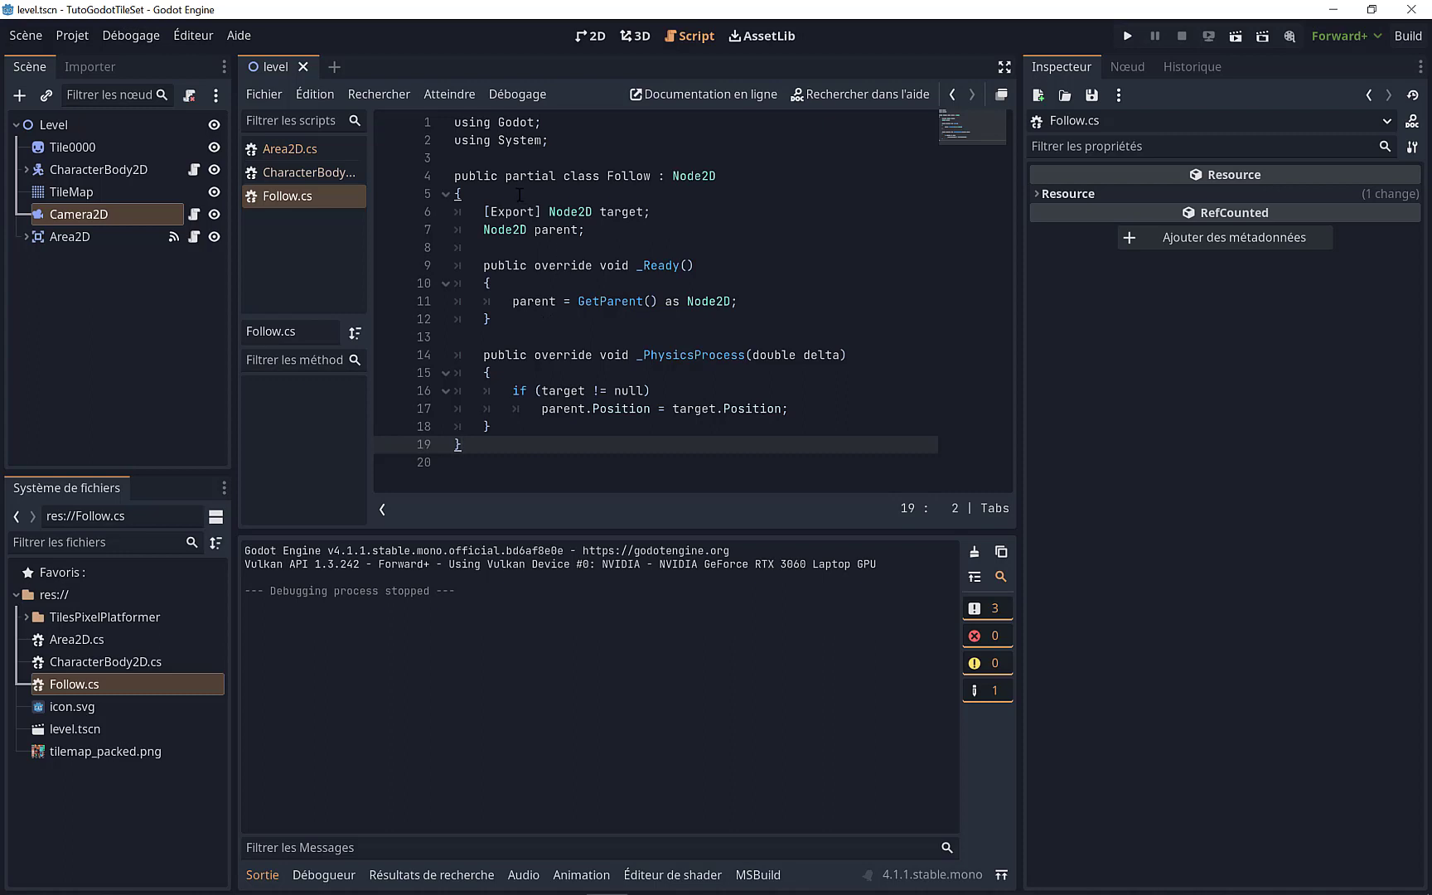
Step: Remove the Follow script from the Camera2D node
{"action": "left_click_drag", "start_coordinate": [520, 193], "coordinate": [591, 266]}
{"action": "left_click", "coordinate": [100, 217]}
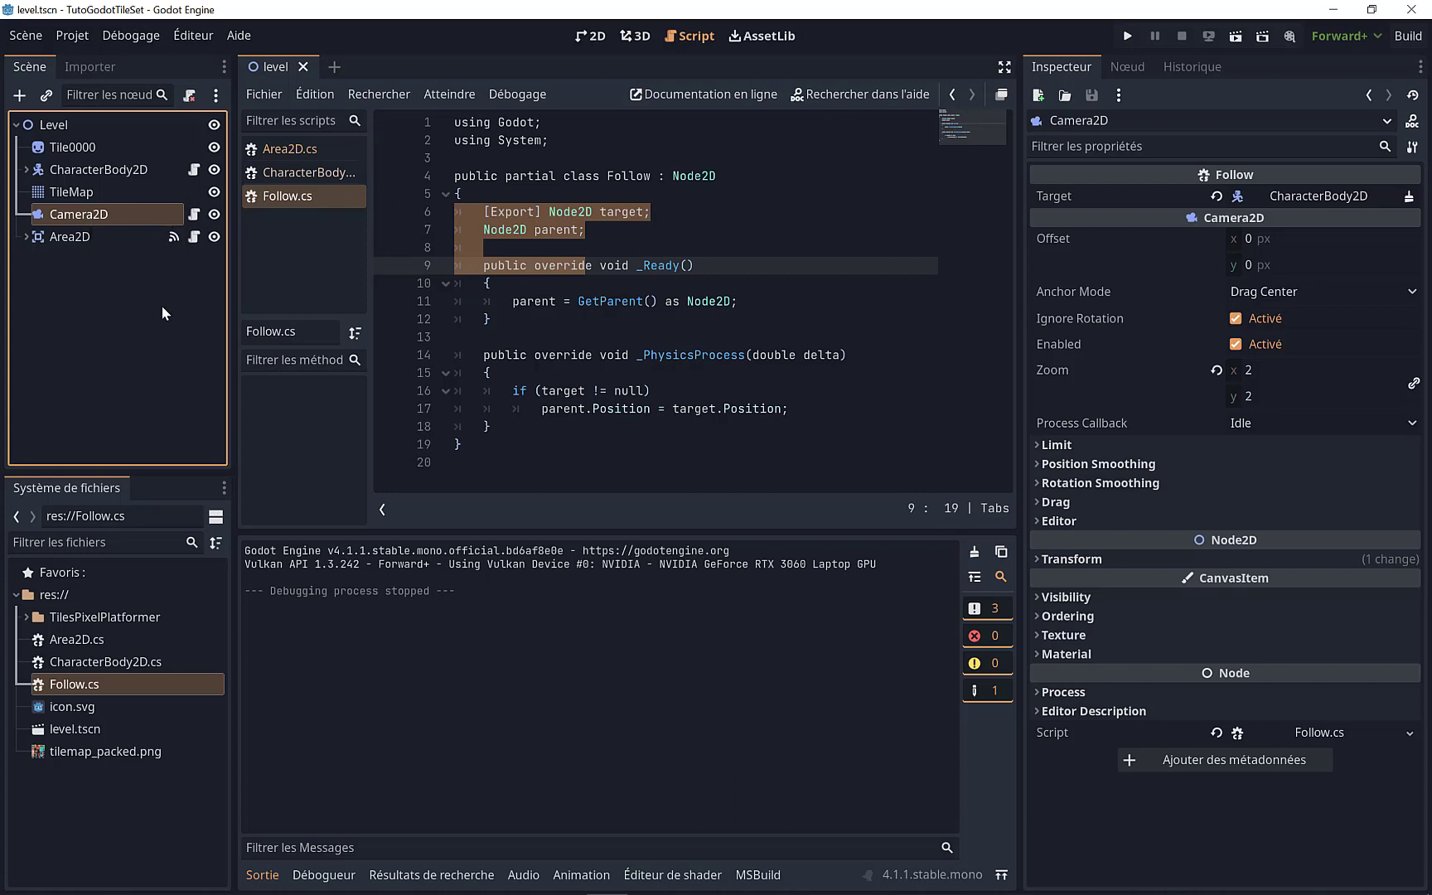
{"action": "left_click", "coordinate": [116, 297]}
{"action": "left_click", "coordinate": [95, 220]}
{"action": "left_click", "coordinate": [189, 94]}
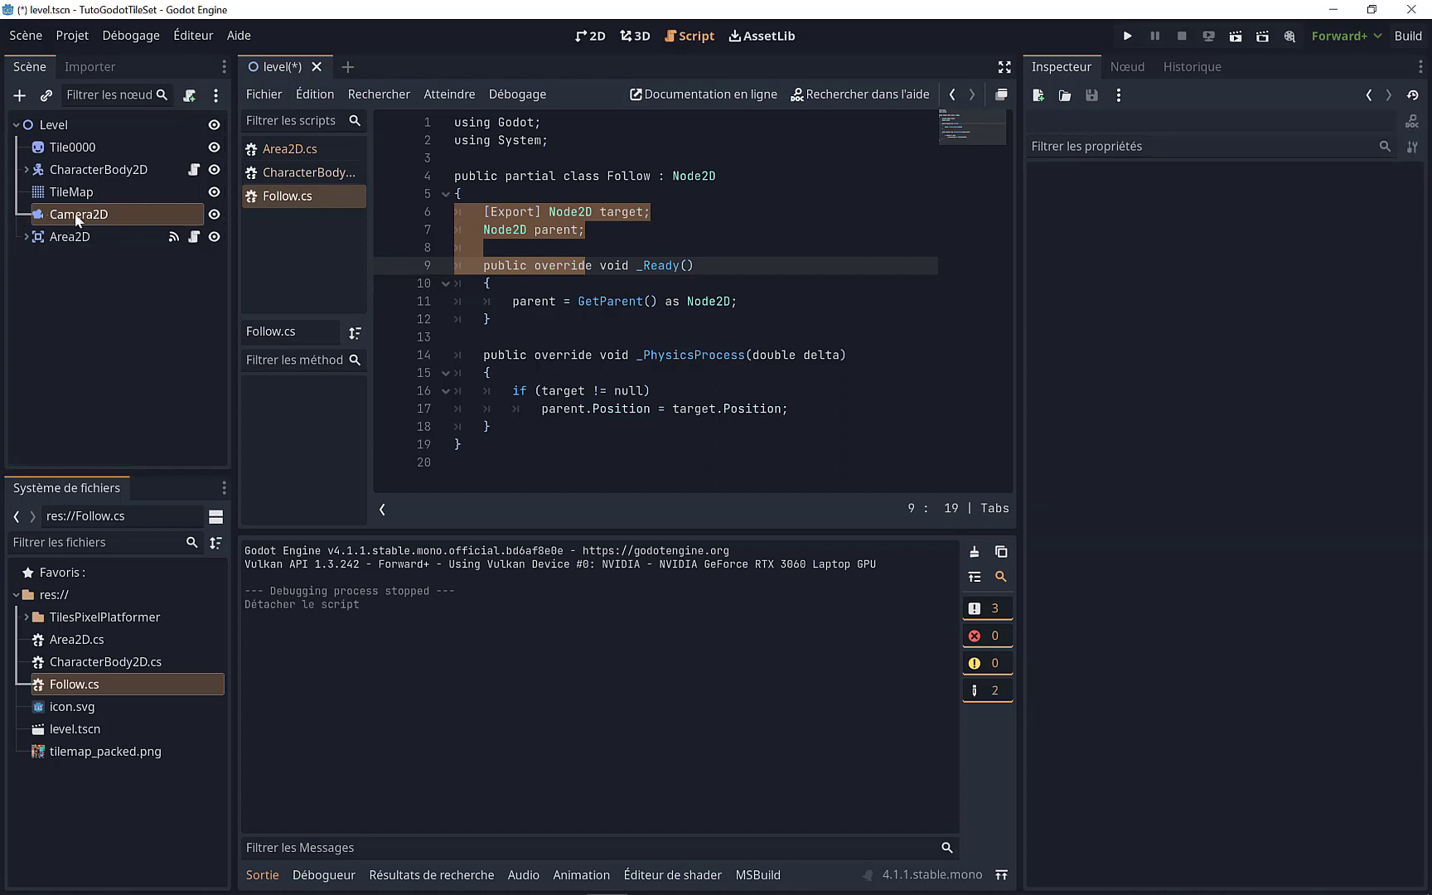
Step: Add a Node2D under Camera2D carrying Follow.cs targeting CharacterBody2D, then run the game
{"action": "left_click", "coordinate": [21, 97]}
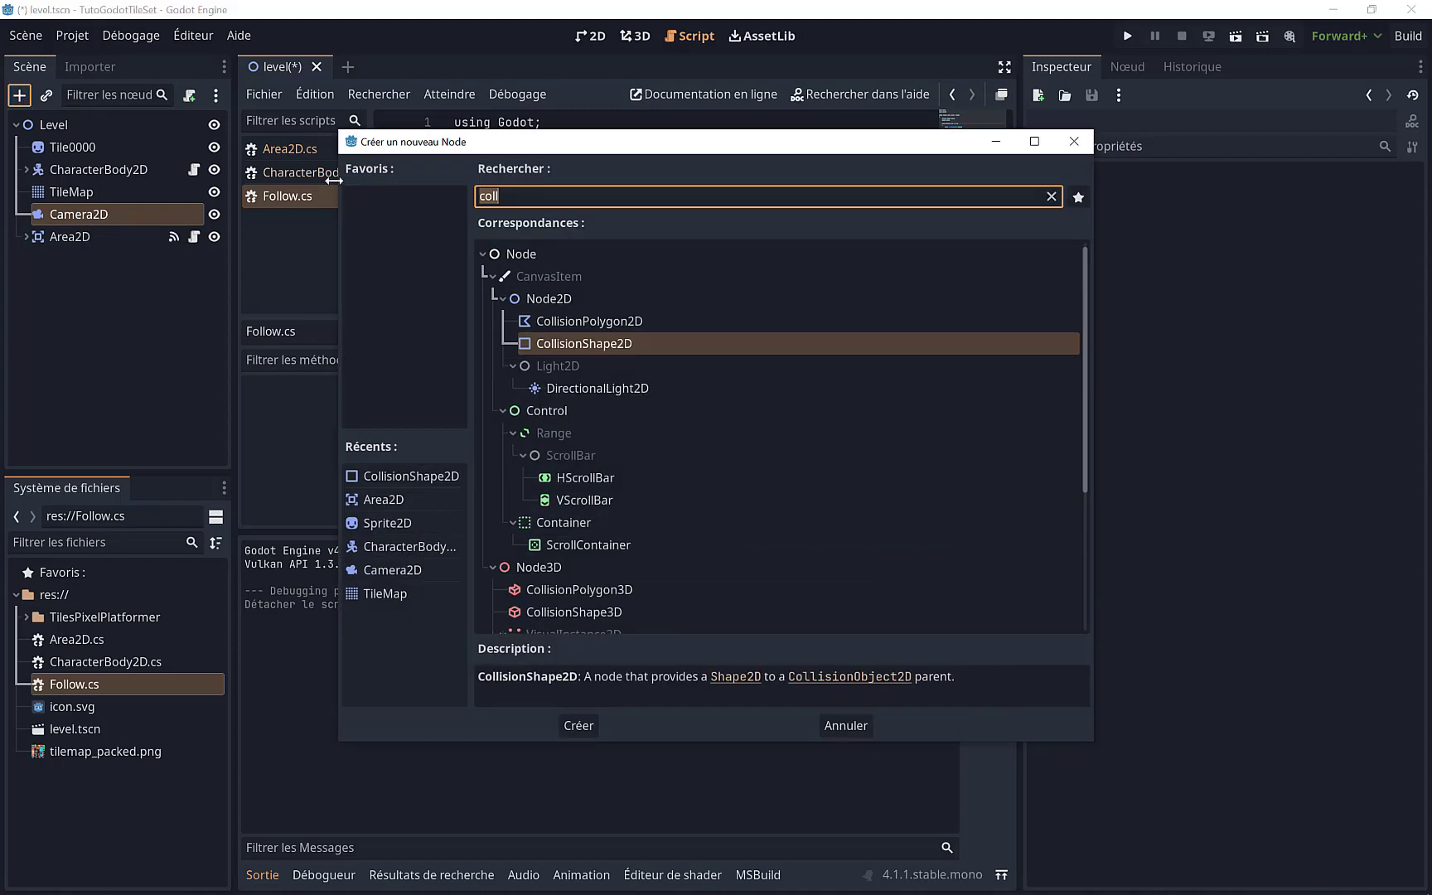
{"action": "double_click", "coordinate": [540, 298]}
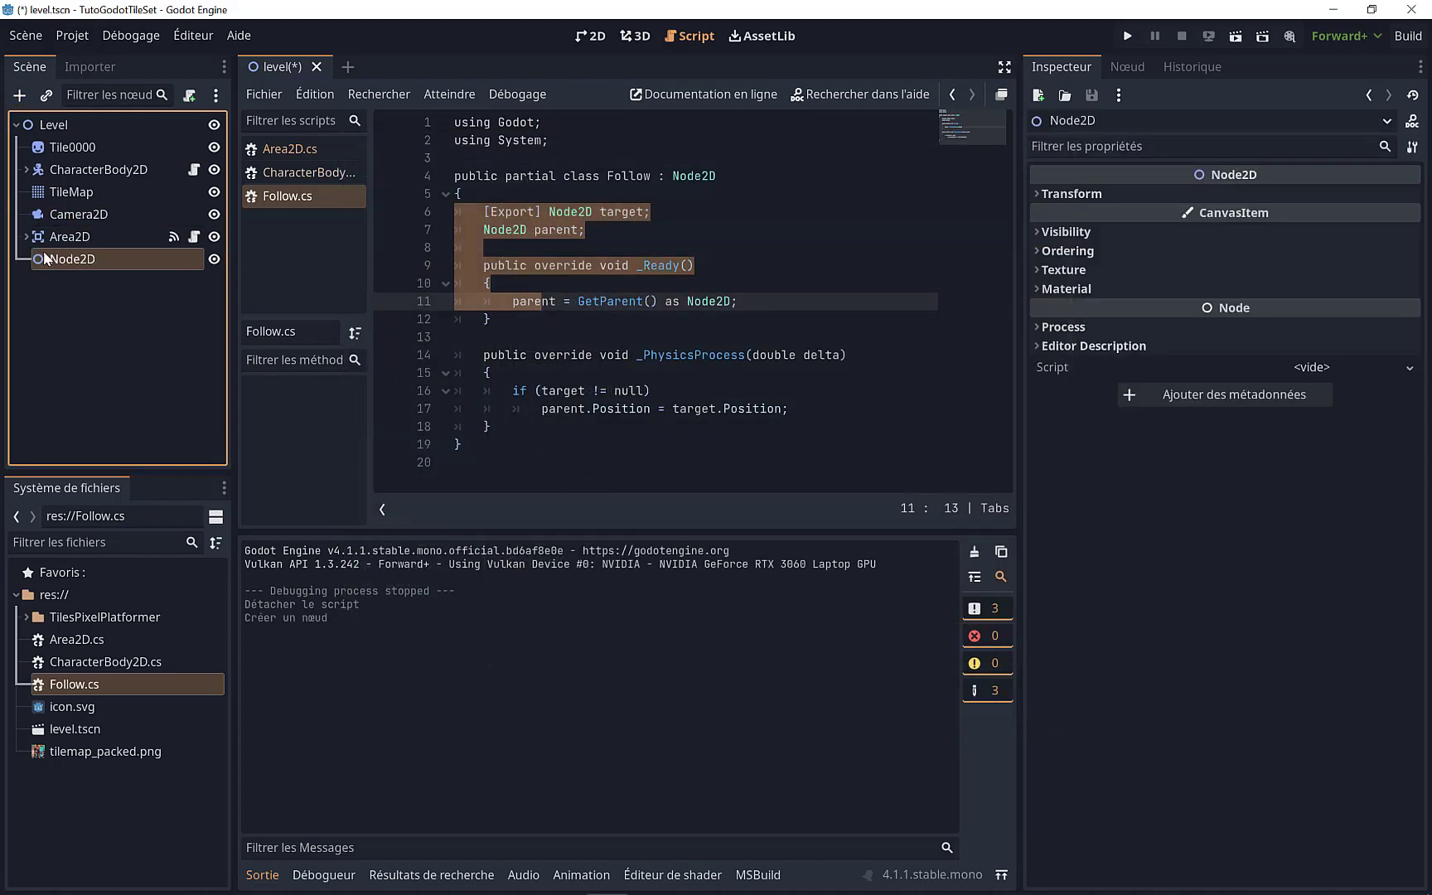
{"action": "left_click_drag", "start_coordinate": [62, 258], "coordinate": [78, 215]}
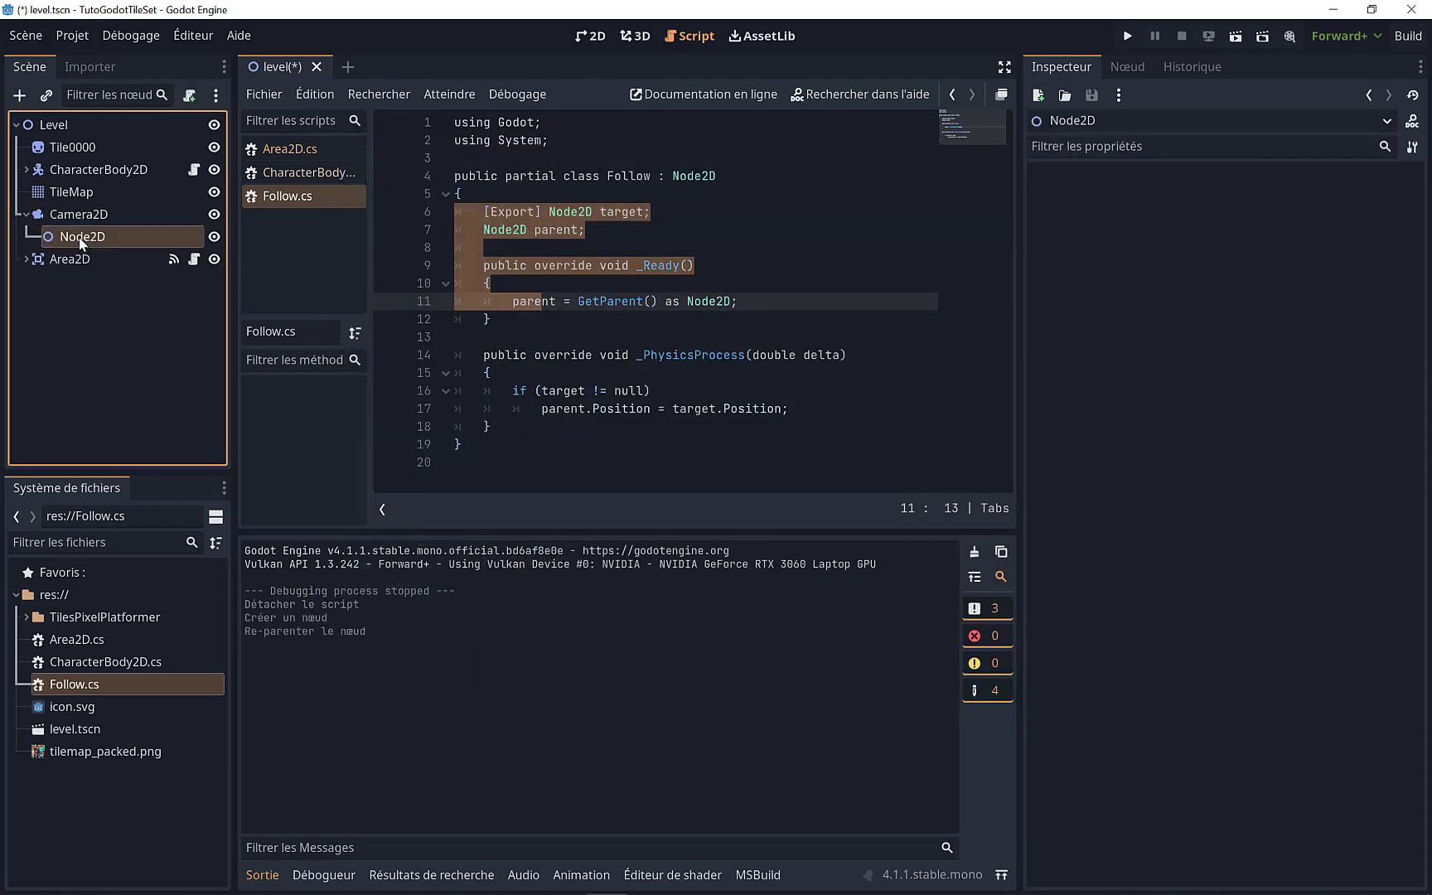
{"action": "left_click_drag", "start_coordinate": [74, 684], "coordinate": [83, 235]}
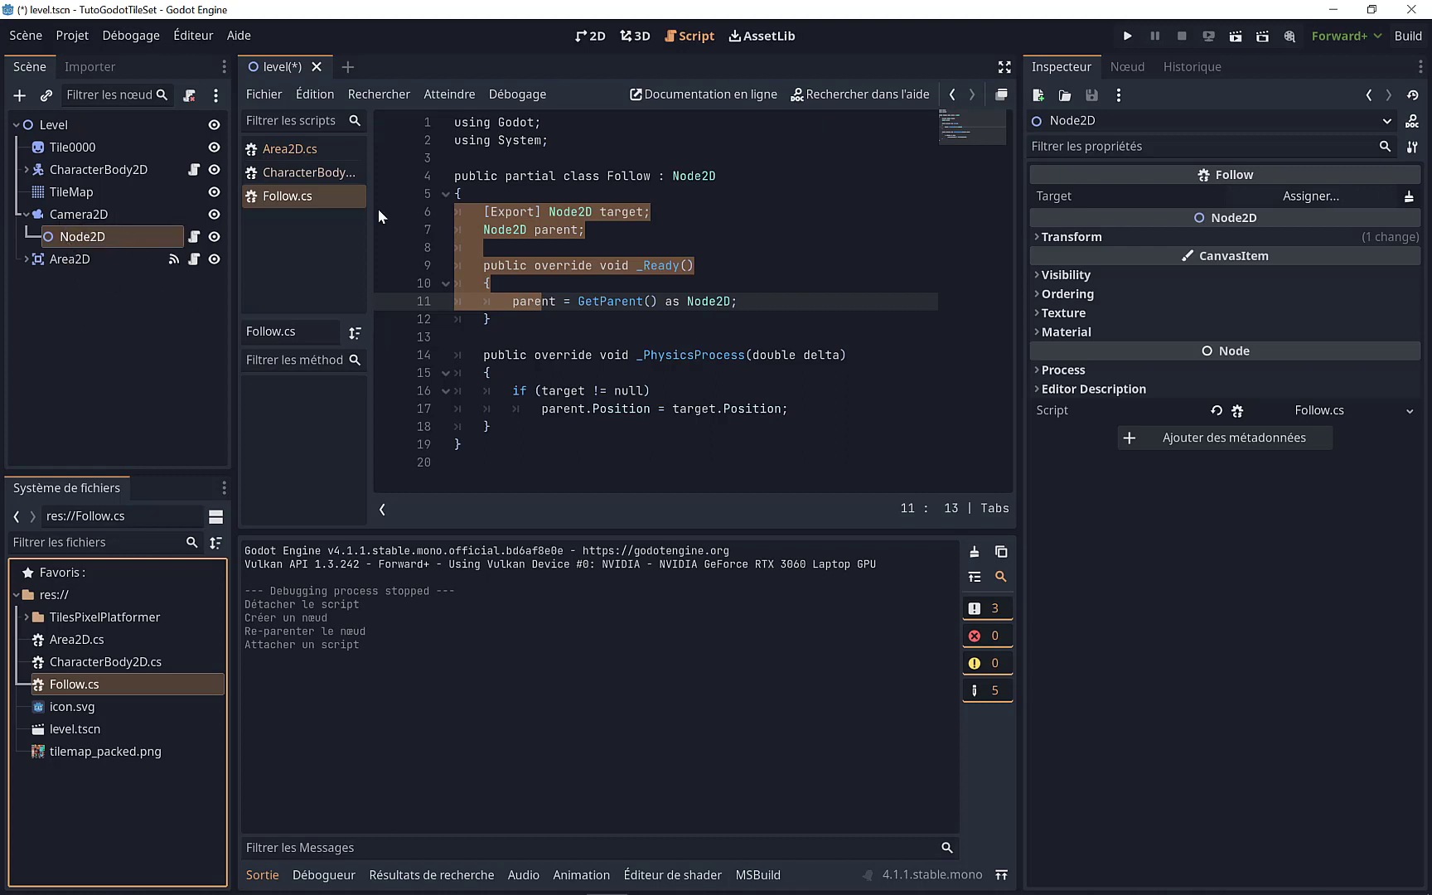
{"action": "left_click_drag", "start_coordinate": [83, 172], "coordinate": [1281, 196]}
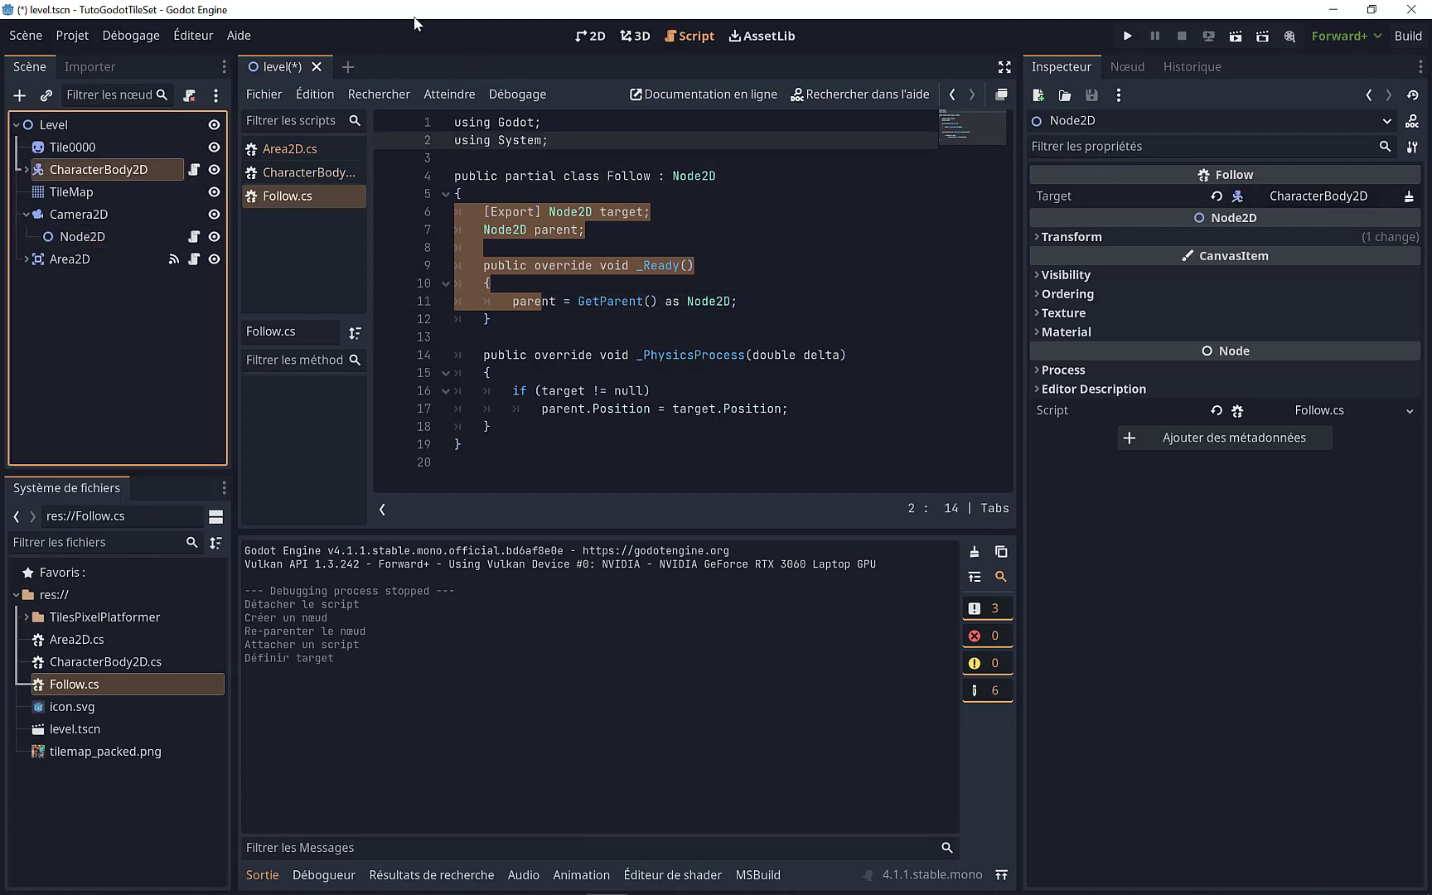
{"action": "key", "text": "F5"}
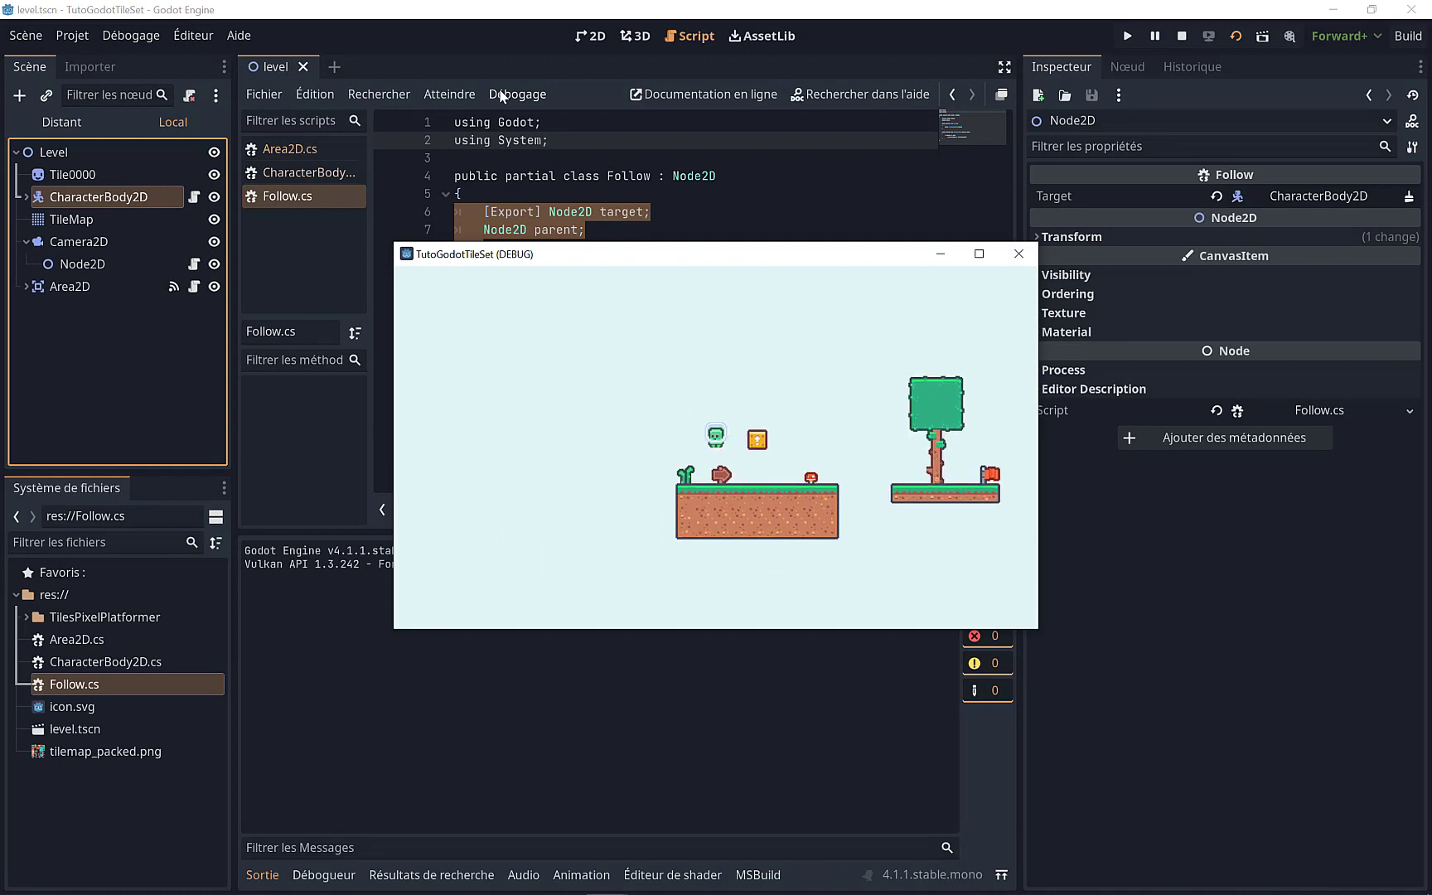
{"action": "key", "text": "space"}
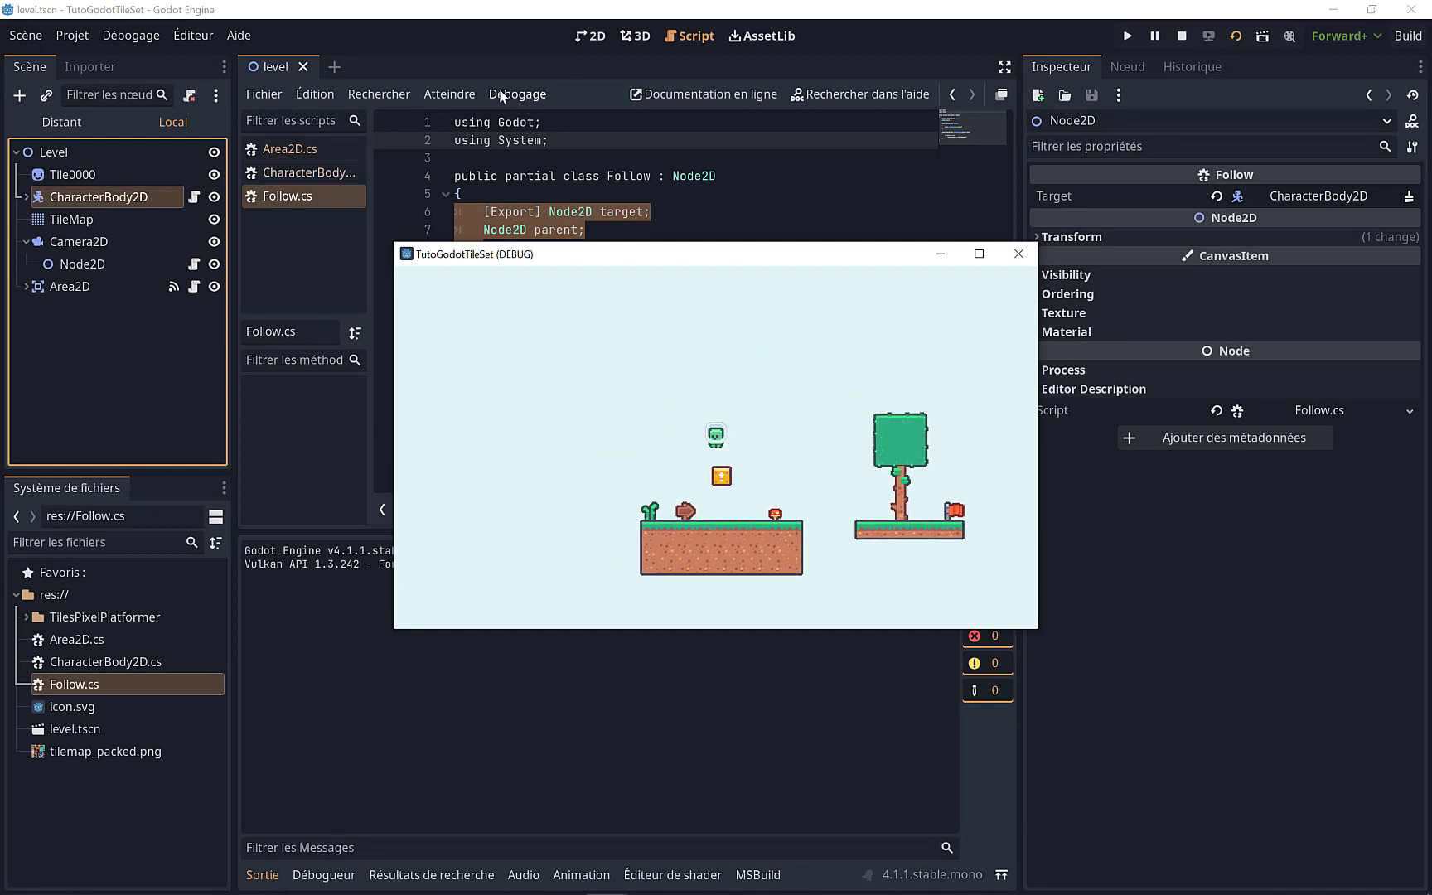
{"action": "left_click", "coordinate": [1018, 253]}
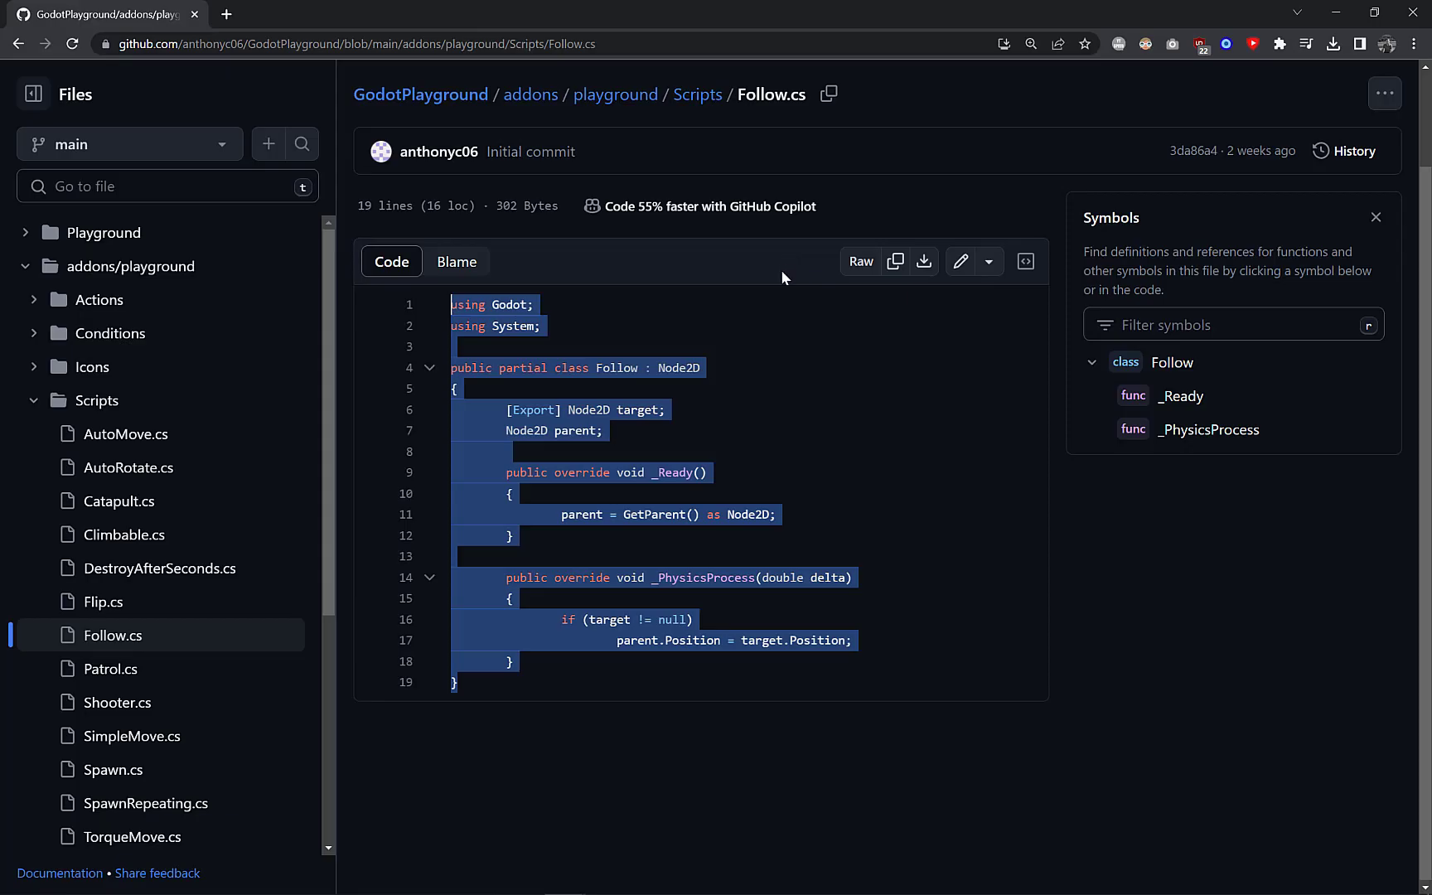
Step: Leave Follow.cs and return to the GodotPlayground repository's main page, scrolling its contents
{"action": "key", "text": "alt+Left"}
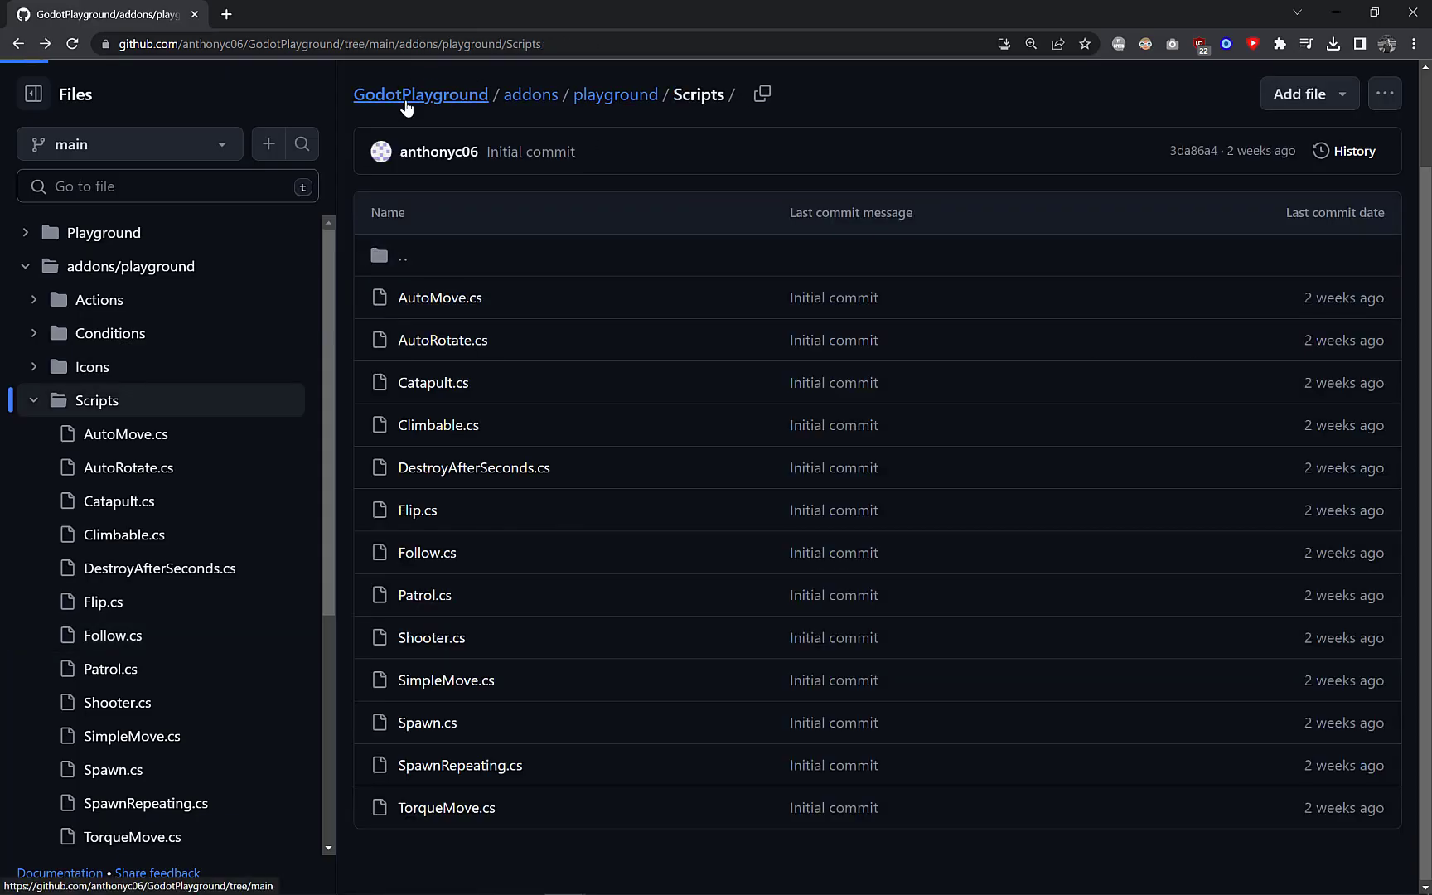
{"action": "scroll", "coordinate": [547, 282], "scroll_direction": "down", "scroll_amount": 5}
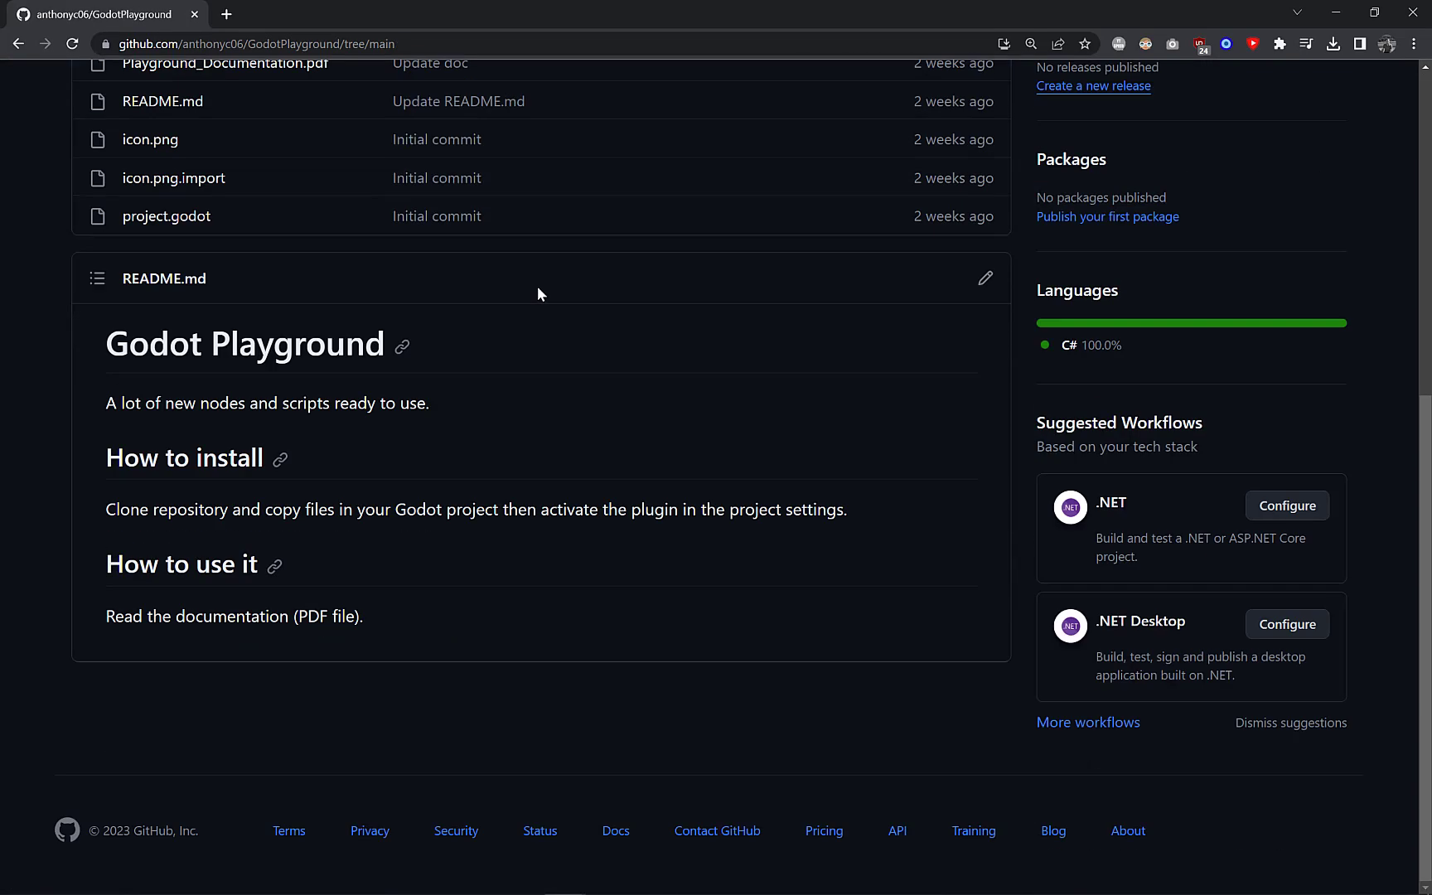
{"action": "scroll", "coordinate": [547, 291], "scroll_direction": "up", "scroll_amount": 5}
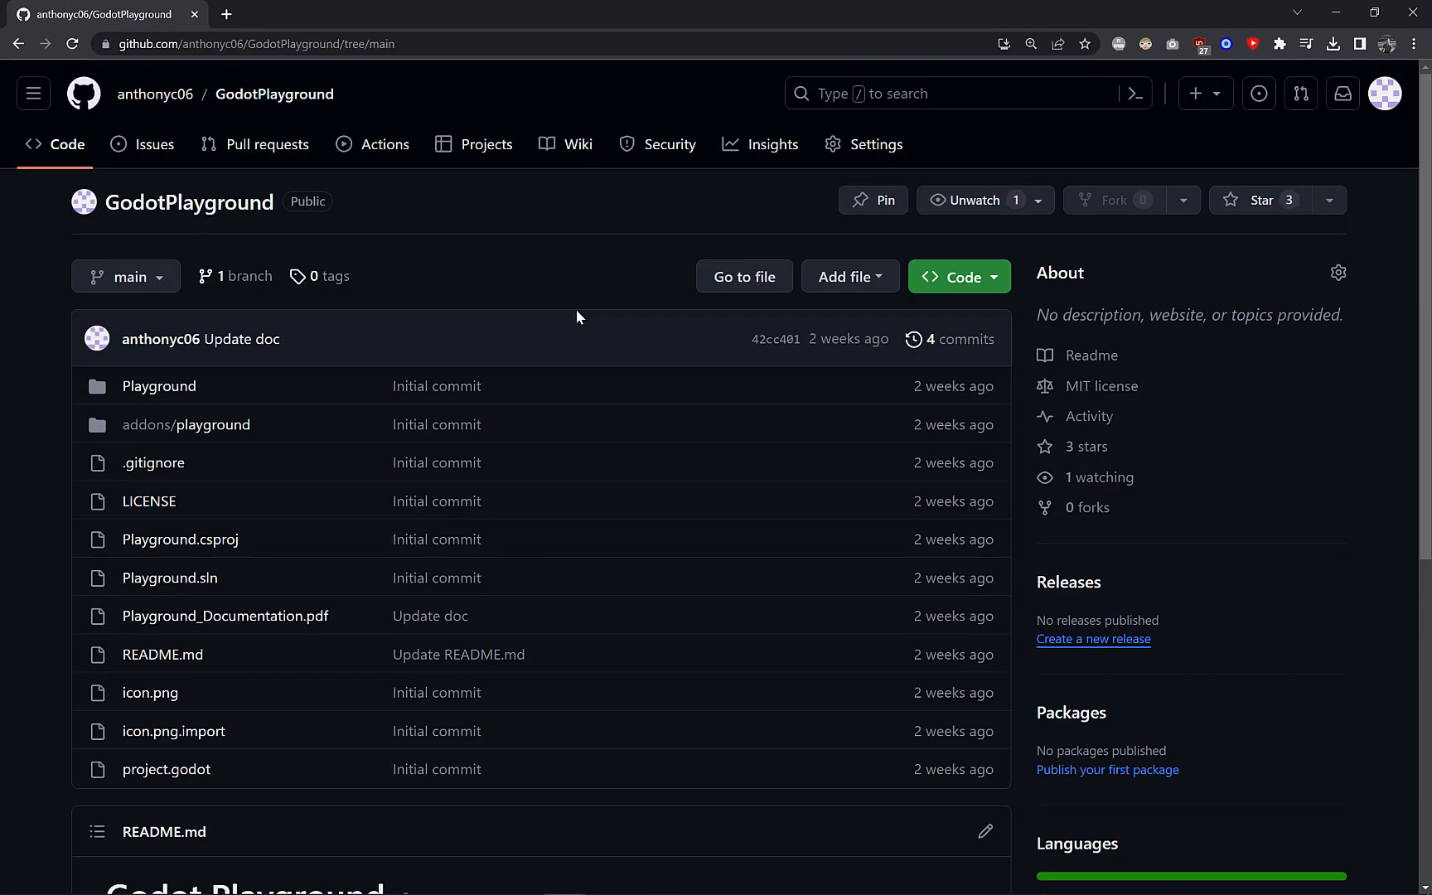
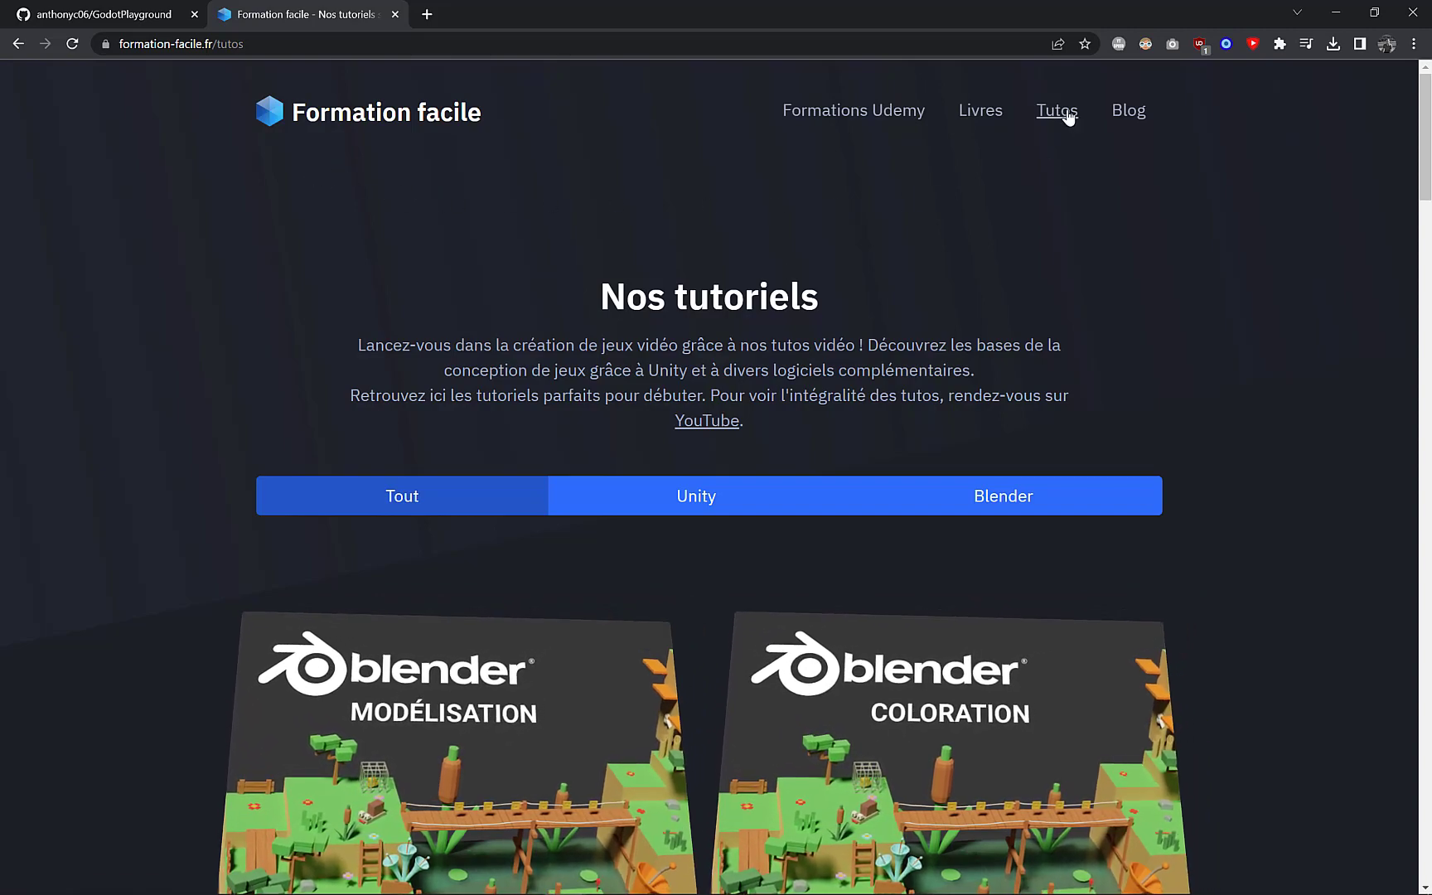
Step: Scroll down the Tutos list and open the 'Débuter avec Godot 4' tutorial
{"action": "left_click_drag", "start_coordinate": [1422, 137], "coordinate": [1363, 656]}
{"action": "scroll", "coordinate": [1359, 720], "scroll_direction": "down", "scroll_amount": 10}
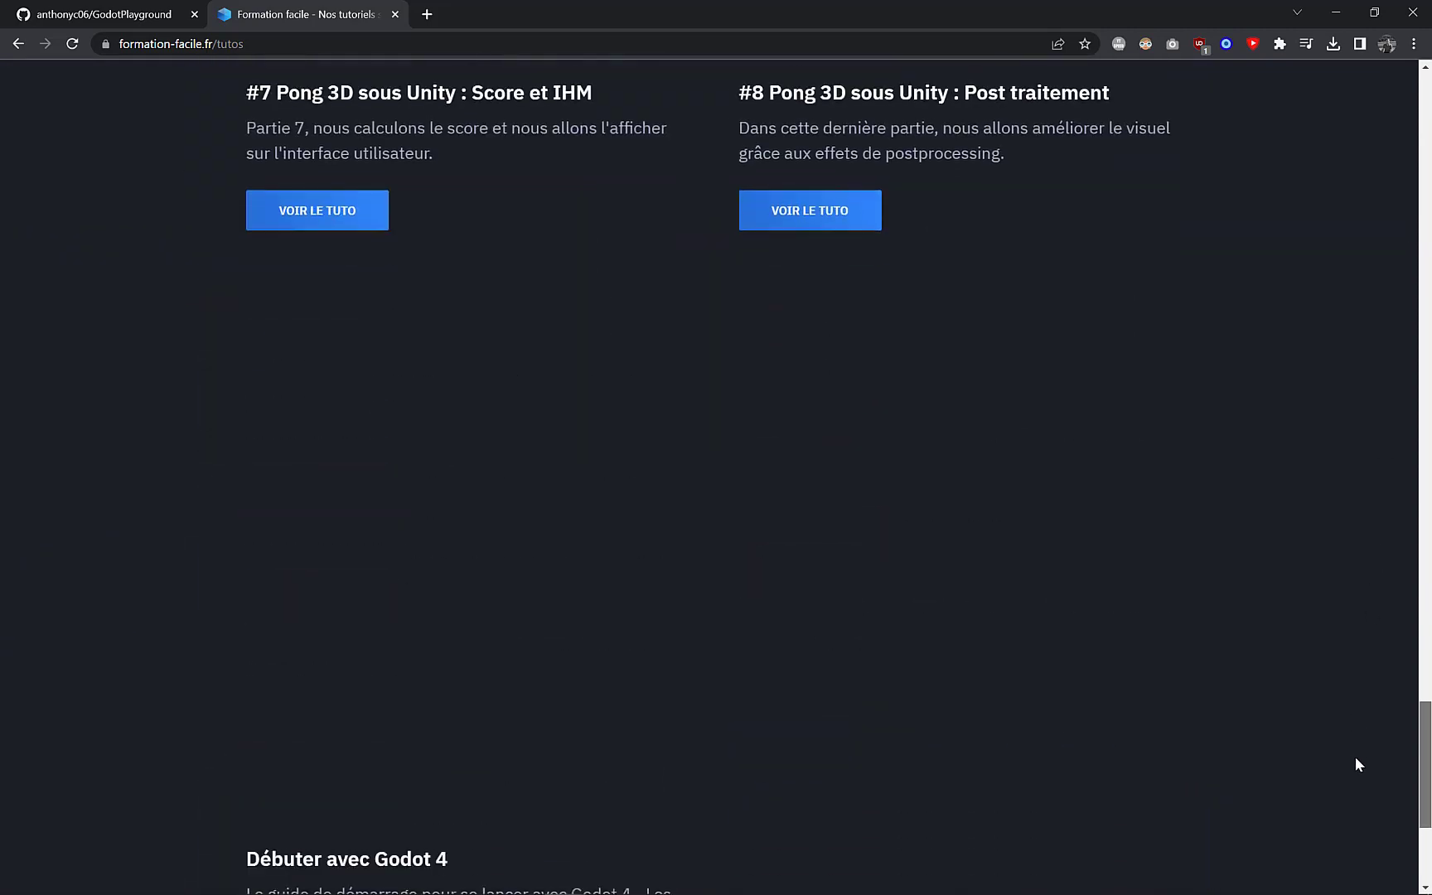
{"action": "scroll", "coordinate": [1354, 775], "scroll_direction": "down", "scroll_amount": 2}
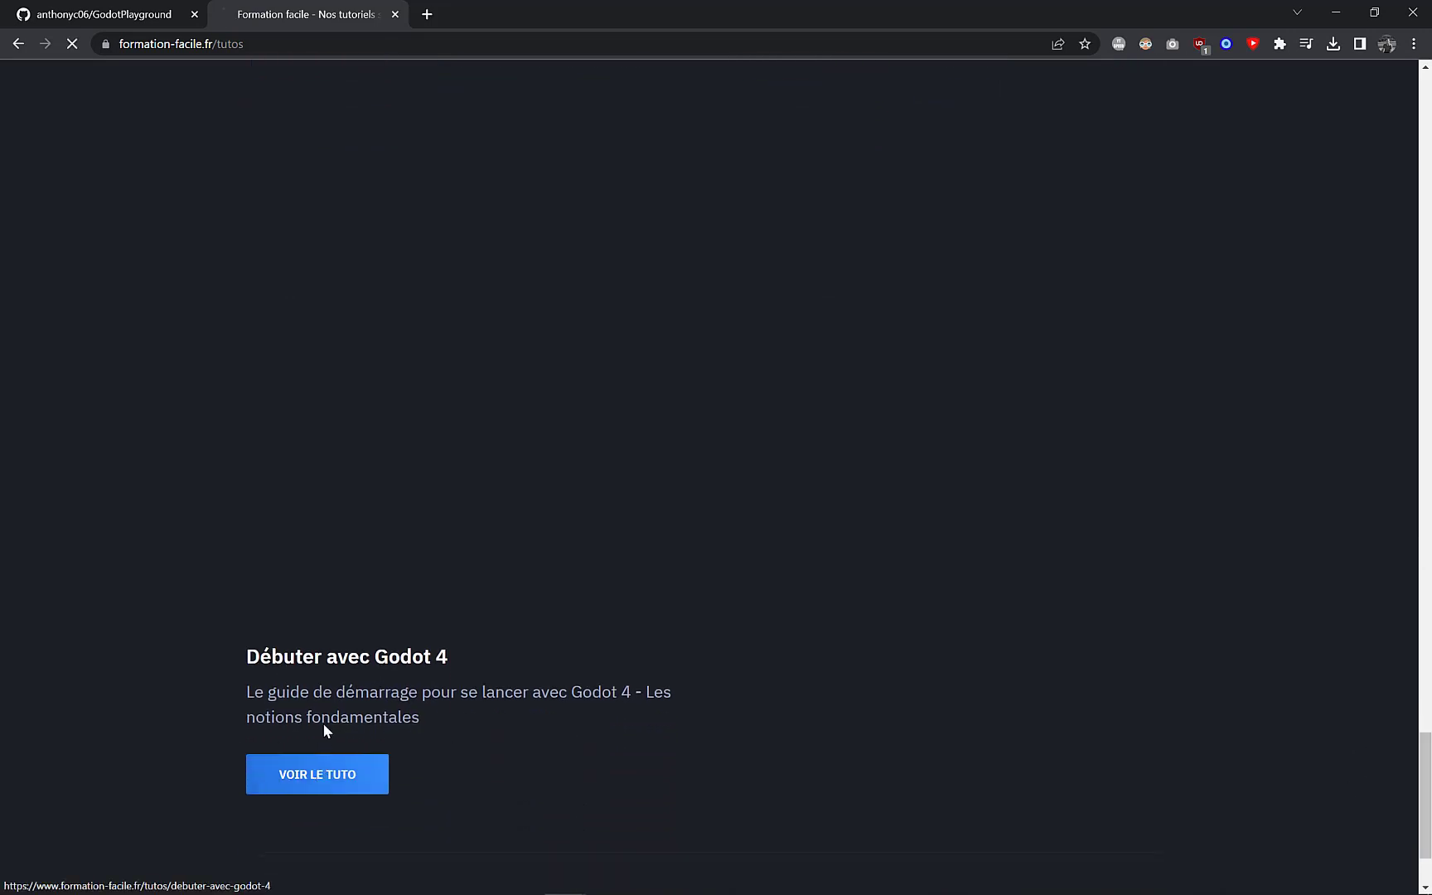
{"action": "left_click", "coordinate": [323, 722]}
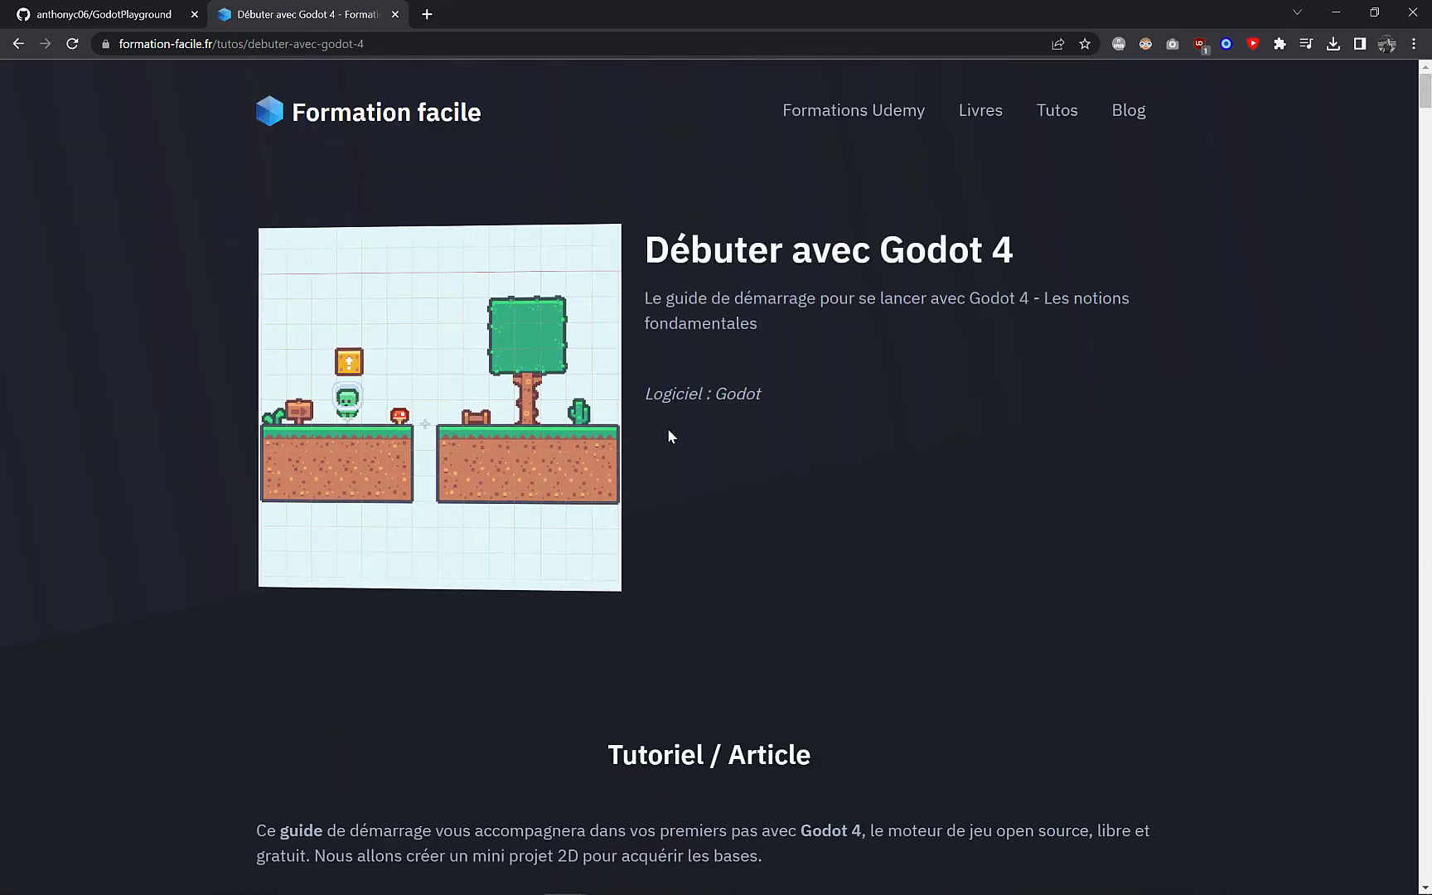
Step: Scroll through the Godot 4 article to the 'Télécharger ce guide au format PDF' section
{"action": "left_click_drag", "start_coordinate": [1425, 93], "coordinate": [1423, 846]}
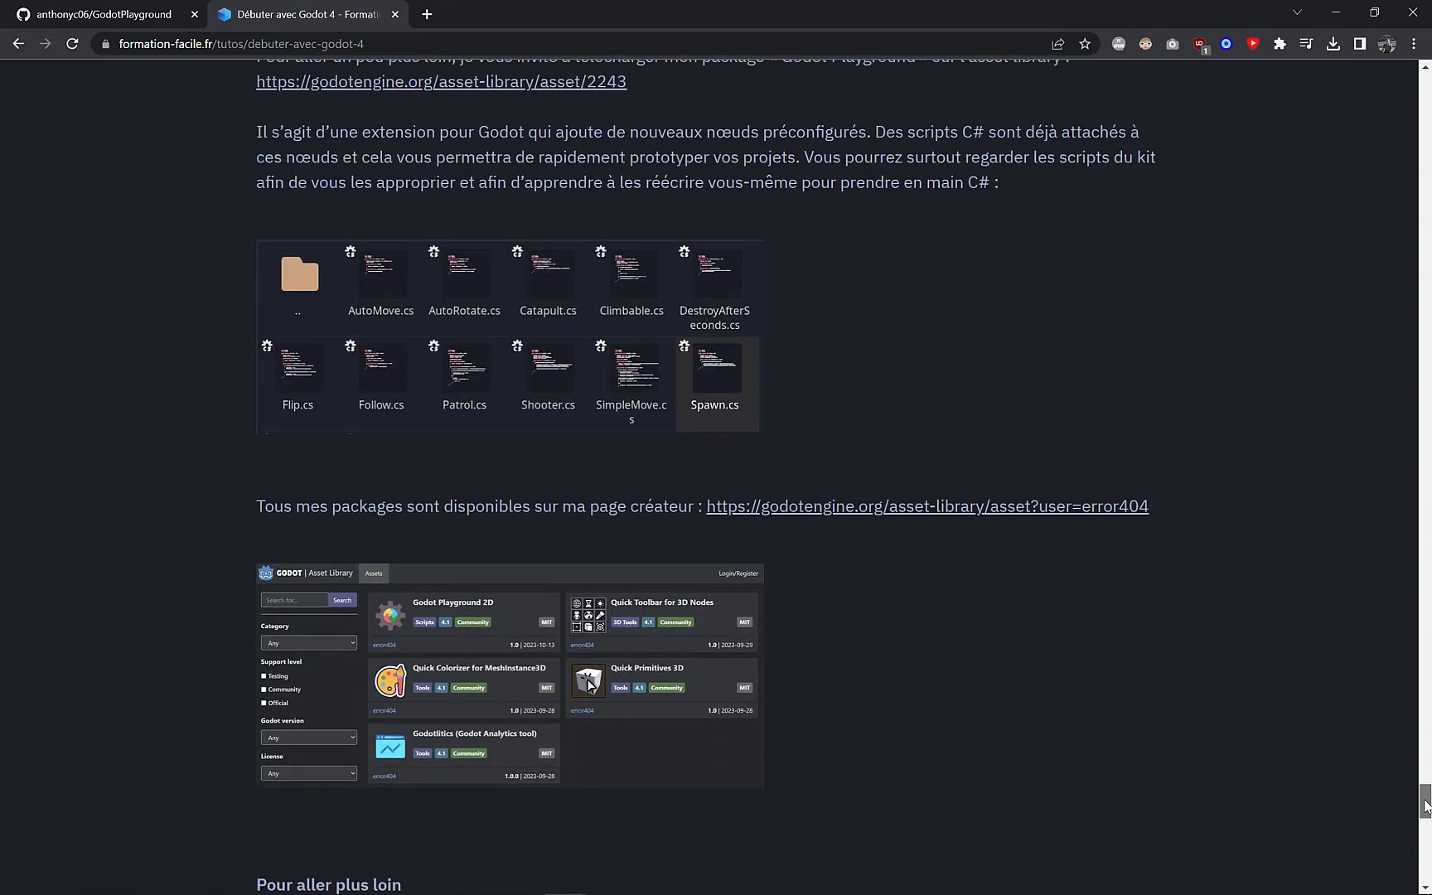
{"action": "scroll", "coordinate": [1304, 758], "scroll_direction": "up", "scroll_amount": 1}
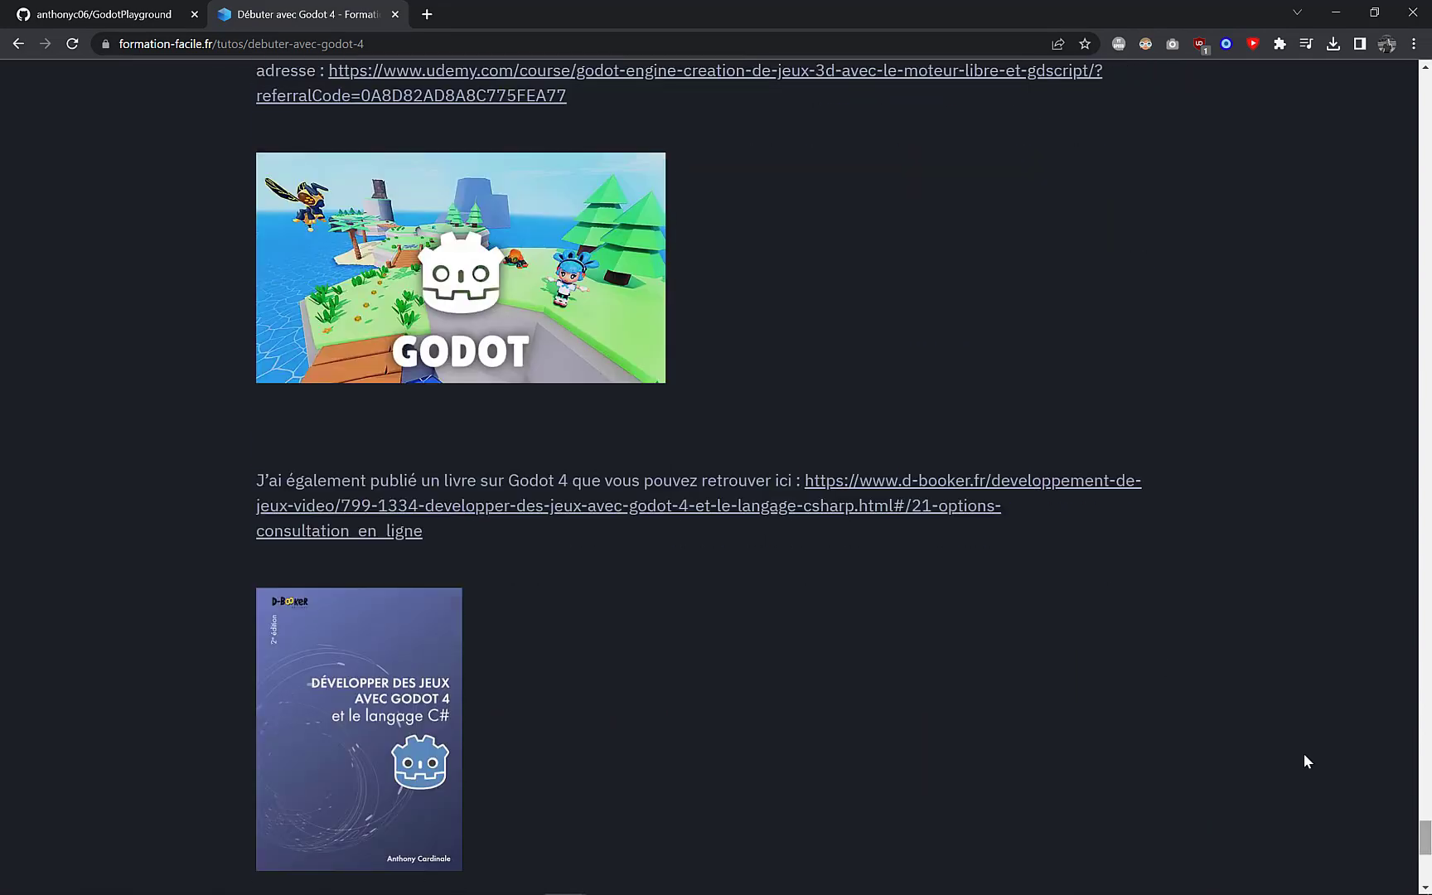
{"action": "scroll", "coordinate": [447, 458], "scroll_direction": "up", "scroll_amount": 3}
{"action": "scroll", "coordinate": [447, 458], "scroll_direction": "down", "scroll_amount": 5}
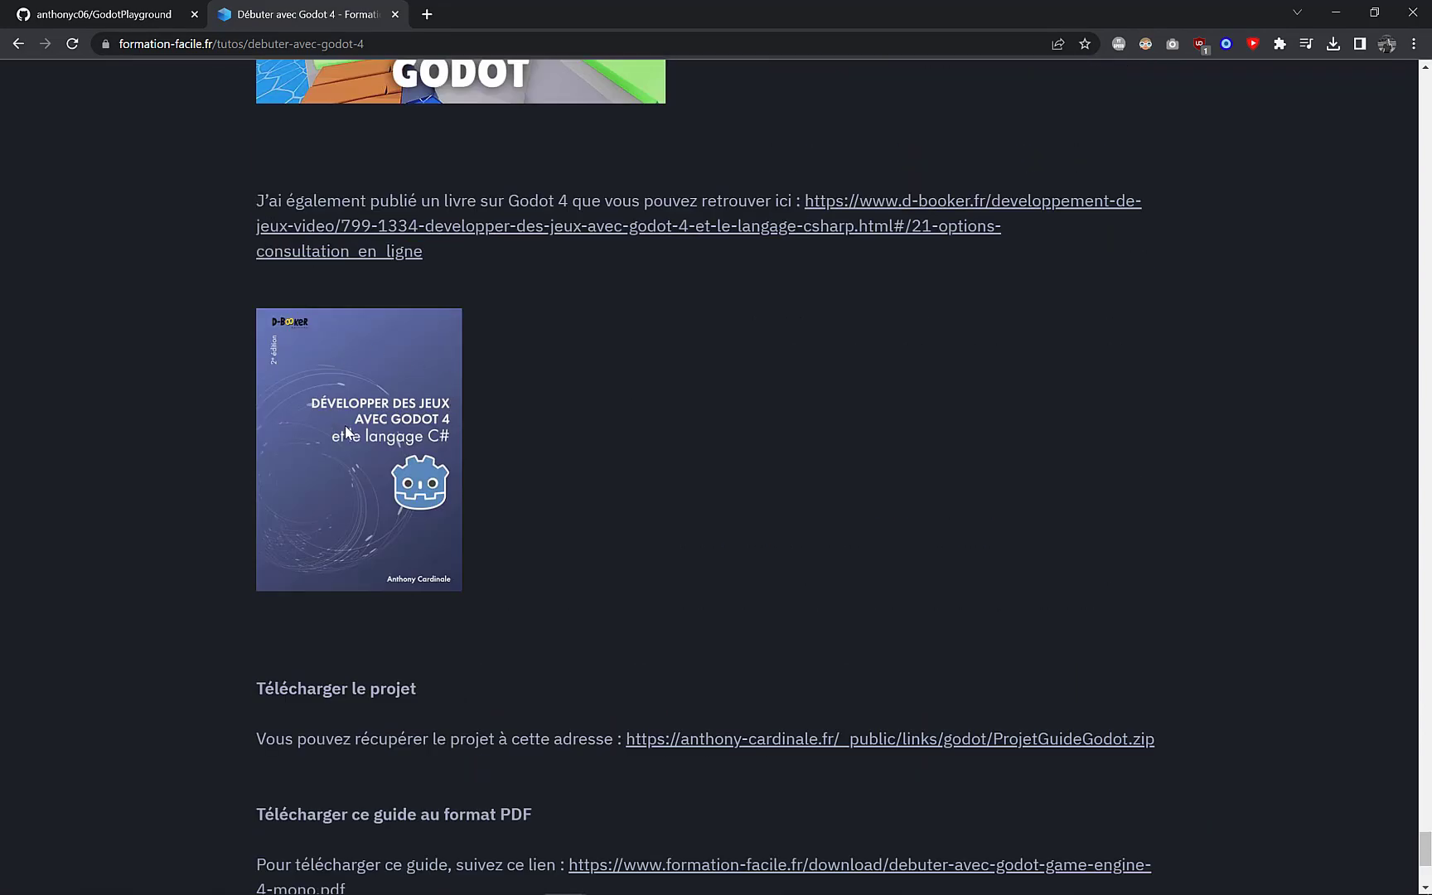
{"action": "scroll", "coordinate": [345, 425], "scroll_direction": "up", "scroll_amount": 5}
{"action": "scroll", "coordinate": [514, 387], "scroll_direction": "down", "scroll_amount": 6}
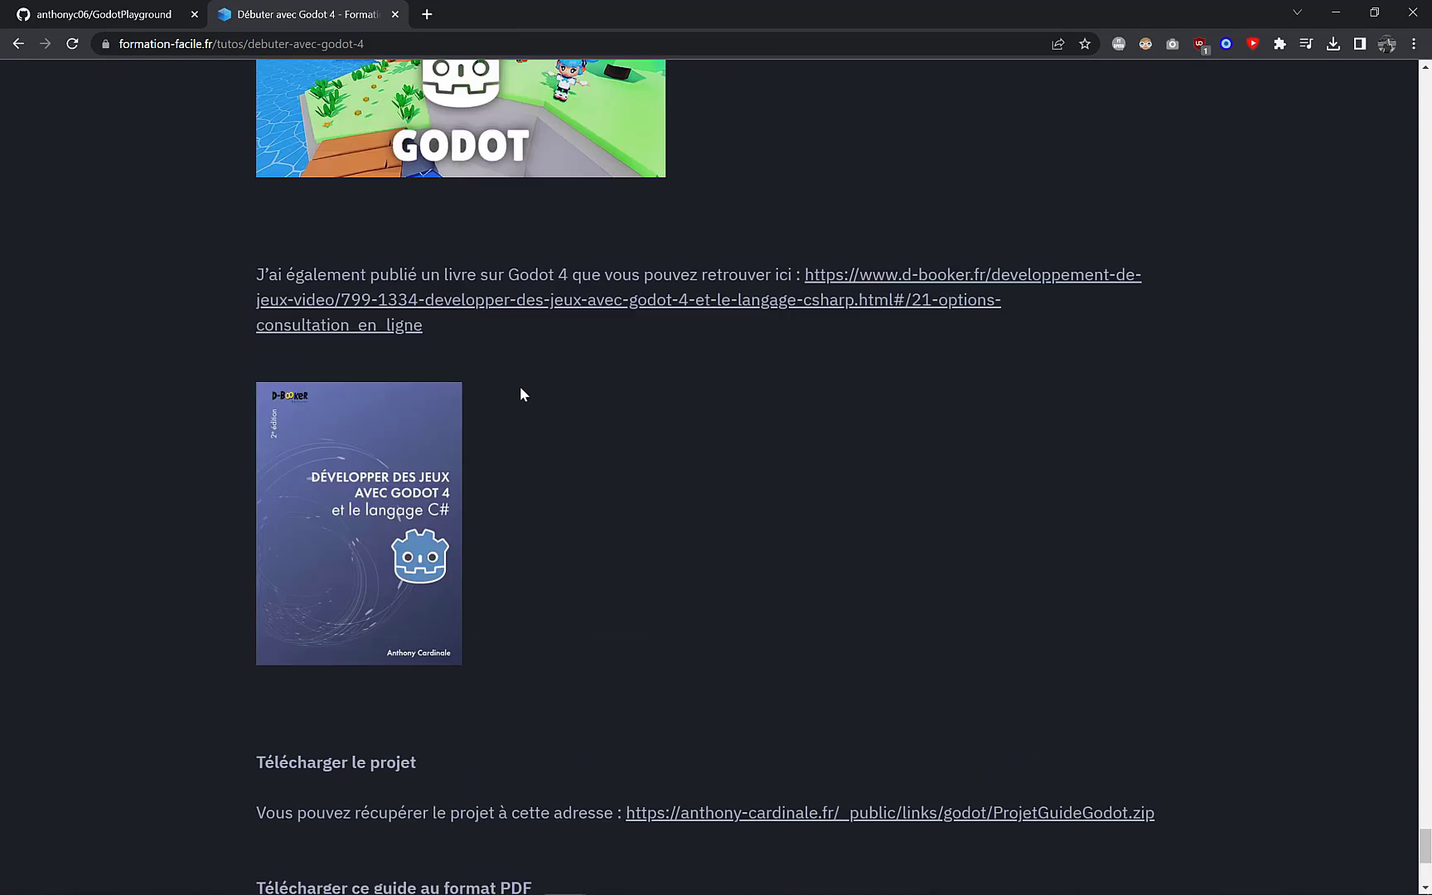
{"action": "scroll", "coordinate": [533, 315], "scroll_direction": "down", "scroll_amount": 4}
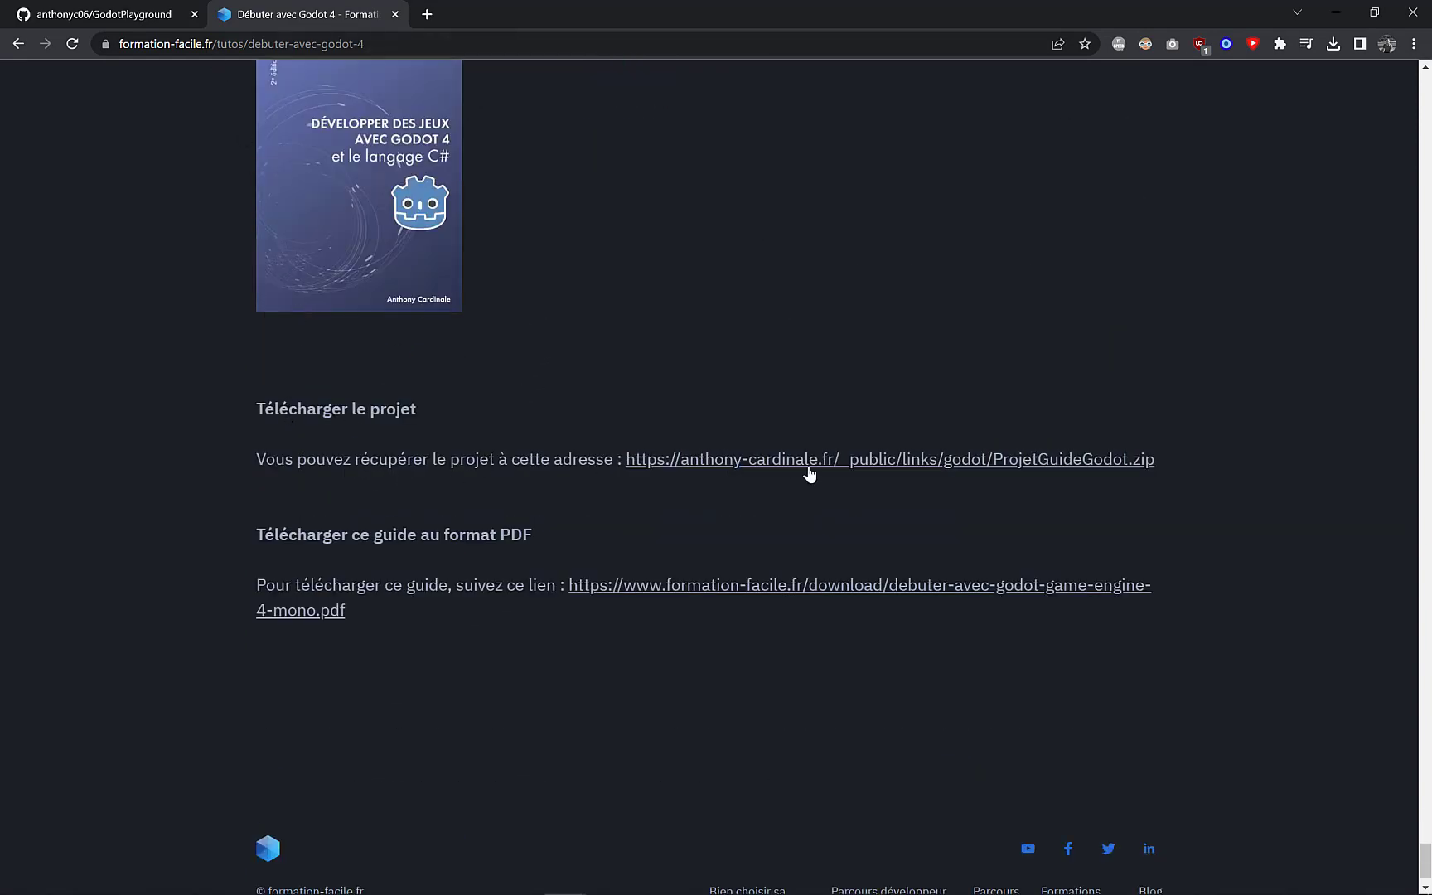
{"action": "scroll", "coordinate": [1286, 527], "scroll_direction": "down", "scroll_amount": 1}
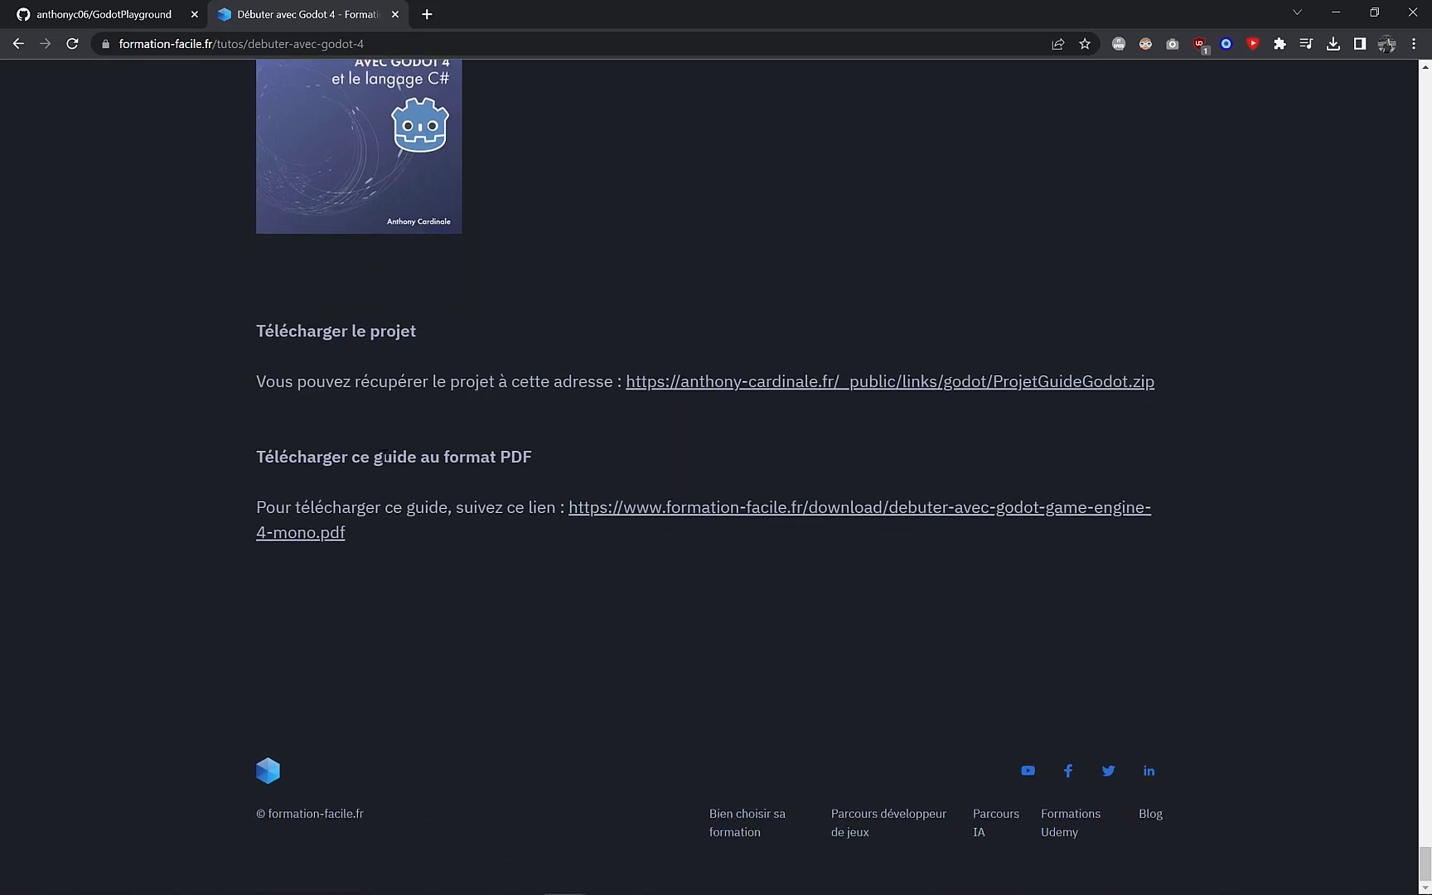
Step: Open debuter-avec-godot-game-engine-4-mono.pdf from the download link and scroll its pages
{"action": "left_click", "coordinate": [590, 509]}
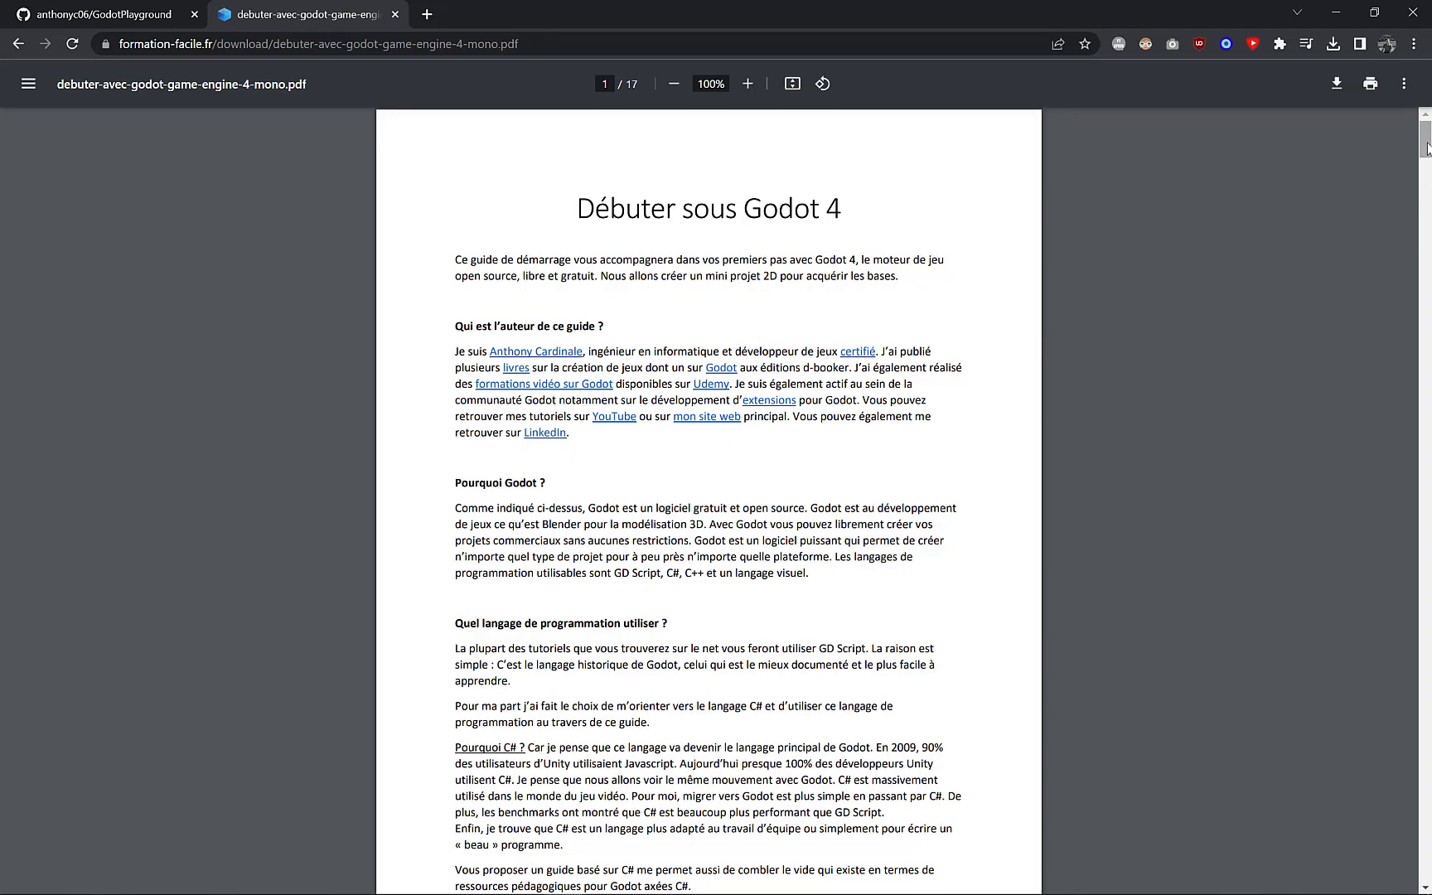
{"action": "mouse_move", "coordinate": [1425, 141]}
{"action": "left_mouse_down"}
{"action": "mouse_move", "coordinate": [1422, 885]}
{"action": "mouse_move", "coordinate": [1390, 238]}
{"action": "mouse_move", "coordinate": [1307, 170]}
{"action": "left_mouse_up"}
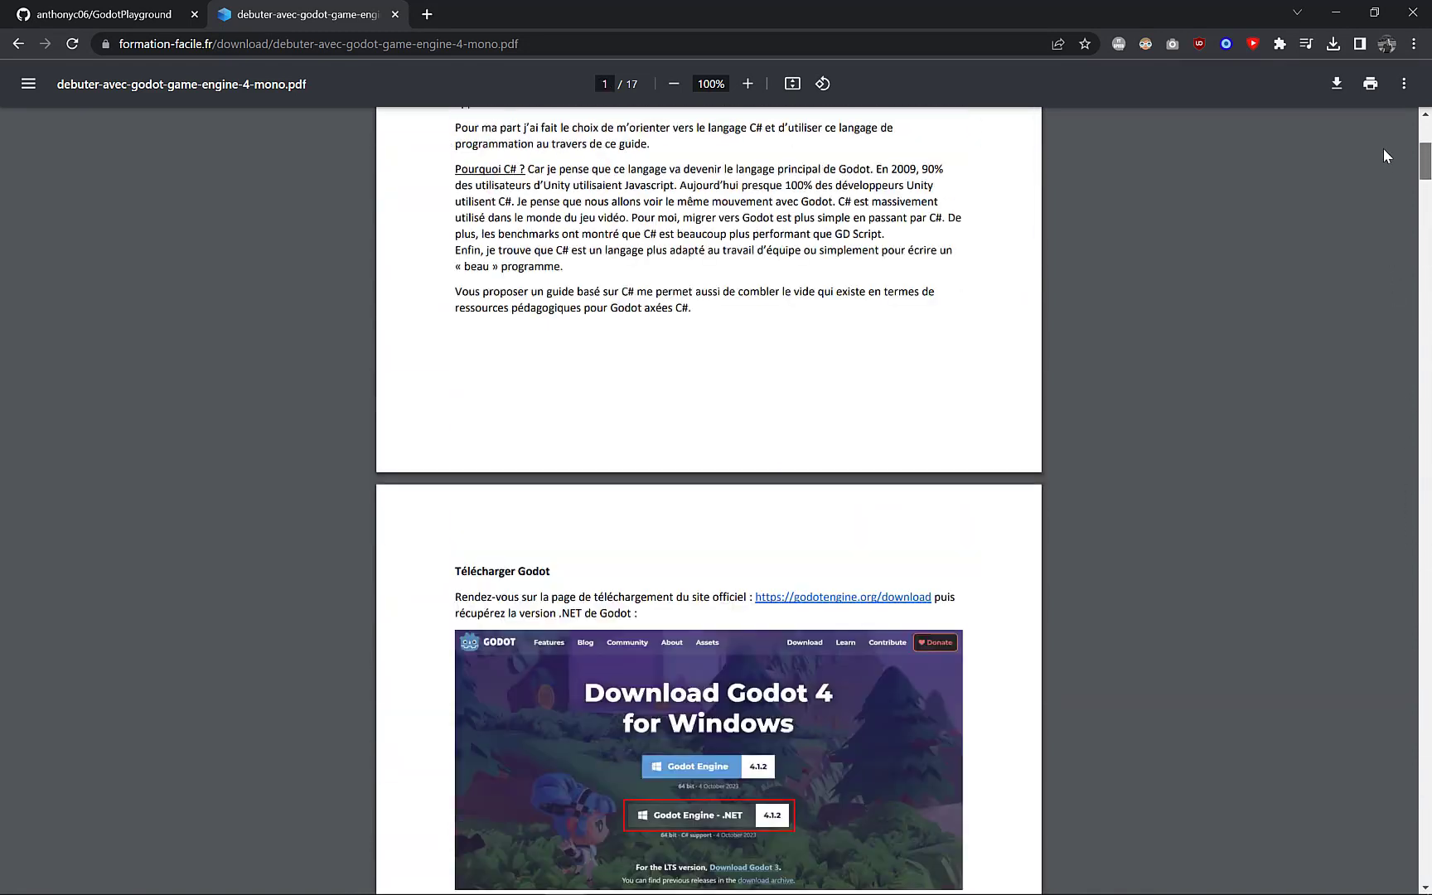